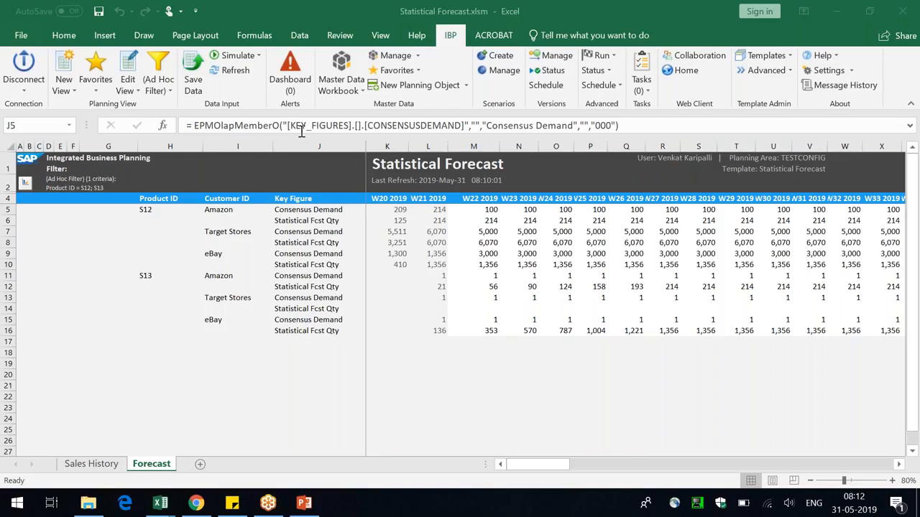
{"action": "left_click", "coordinate": [644, 414]}
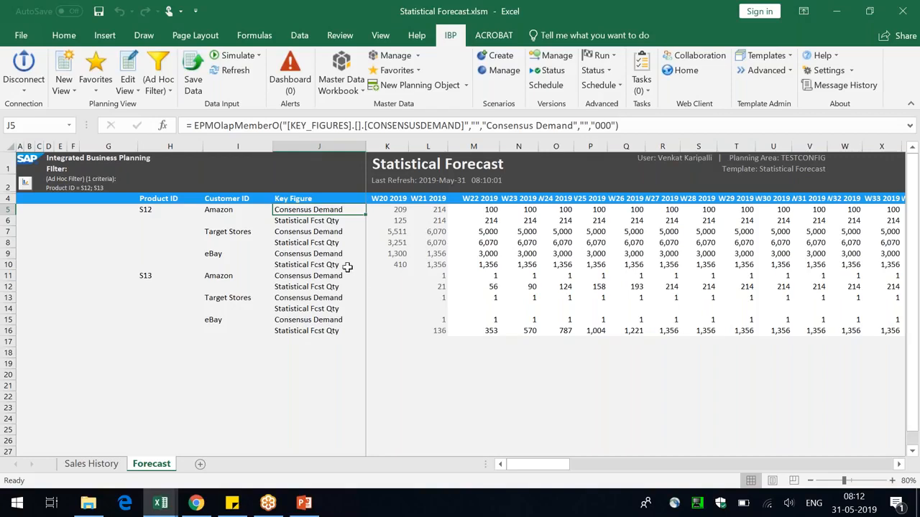
{"action": "left_click", "coordinate": [135, 353]}
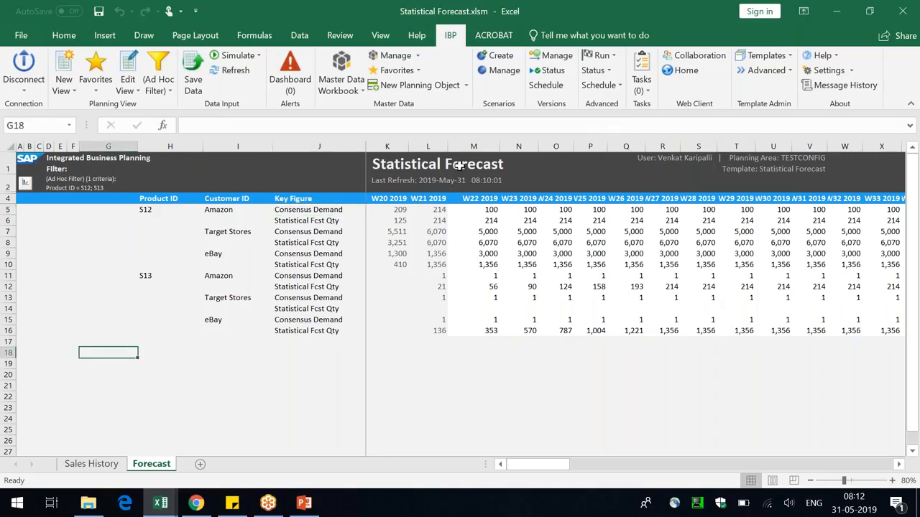
{"action": "left_click", "coordinate": [460, 164]}
{"action": "left_click", "coordinate": [522, 365]}
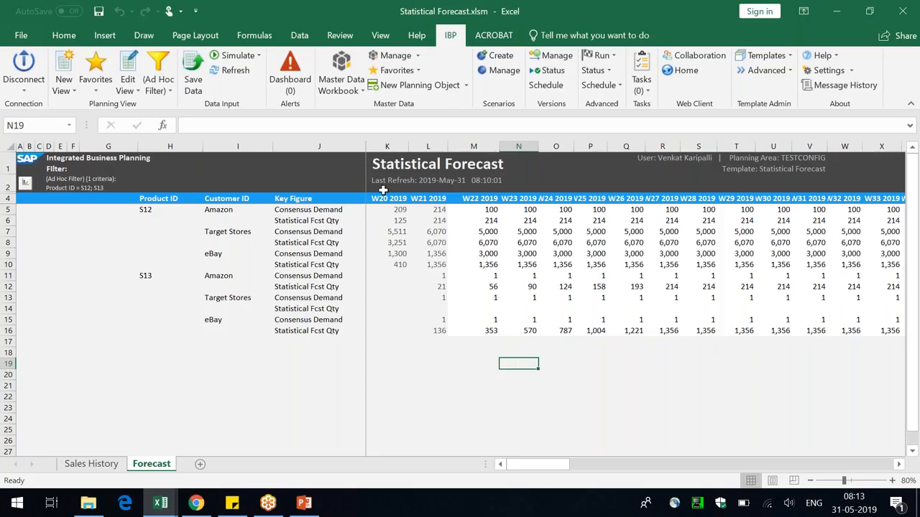
{"action": "left_click", "coordinate": [398, 166]}
{"action": "left_click", "coordinate": [404, 374]}
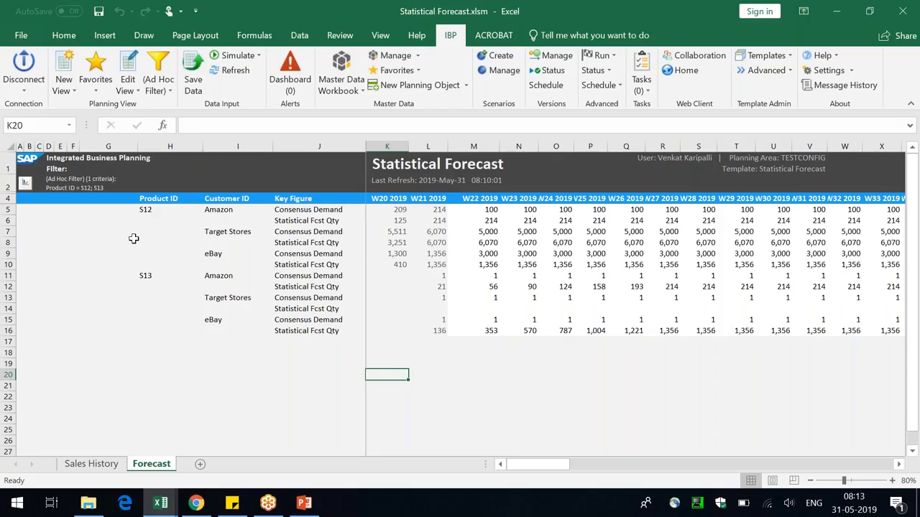
Expand the chart area above the Statistical Forecast planning view
{"action": "left_click", "coordinate": [25, 184]}
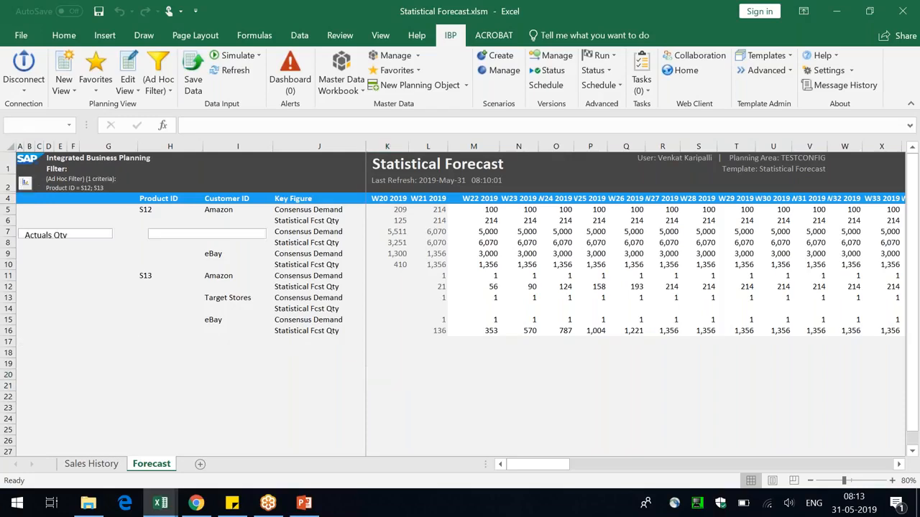
{"action": "left_click", "coordinate": [404, 250]}
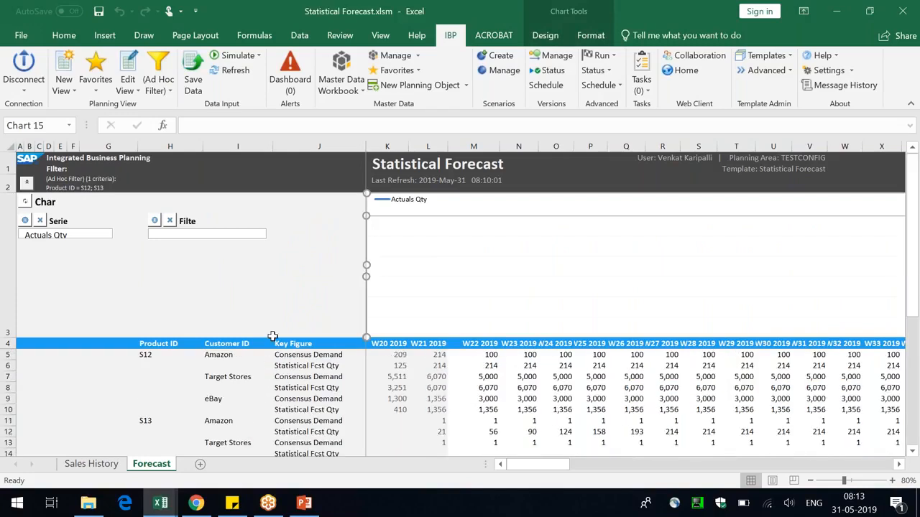
Examine the chart area and the planning view rows, covering product IDs, customer IDs and key figures
{"action": "left_click_drag", "start_coordinate": [233, 296], "coordinate": [558, 294]}
{"action": "left_click_drag", "start_coordinate": [239, 406], "coordinate": [577, 309]}
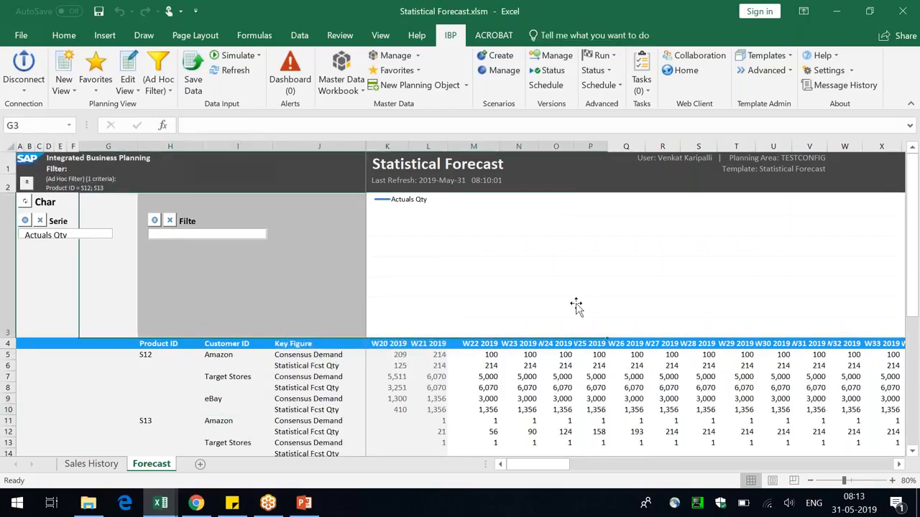
{"action": "left_click", "coordinate": [314, 377]}
{"action": "left_click_drag", "start_coordinate": [111, 354], "coordinate": [546, 447]}
{"action": "left_click", "coordinate": [594, 409]}
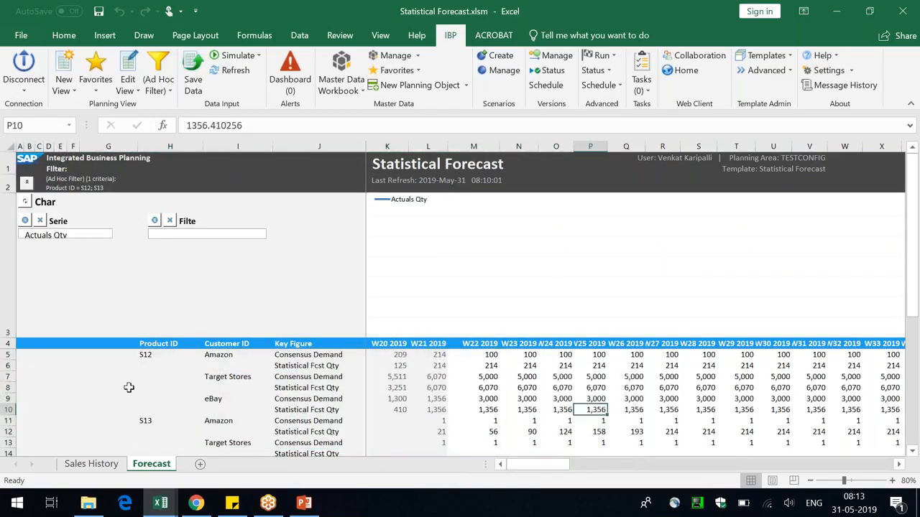
{"action": "left_click", "coordinate": [291, 365]}
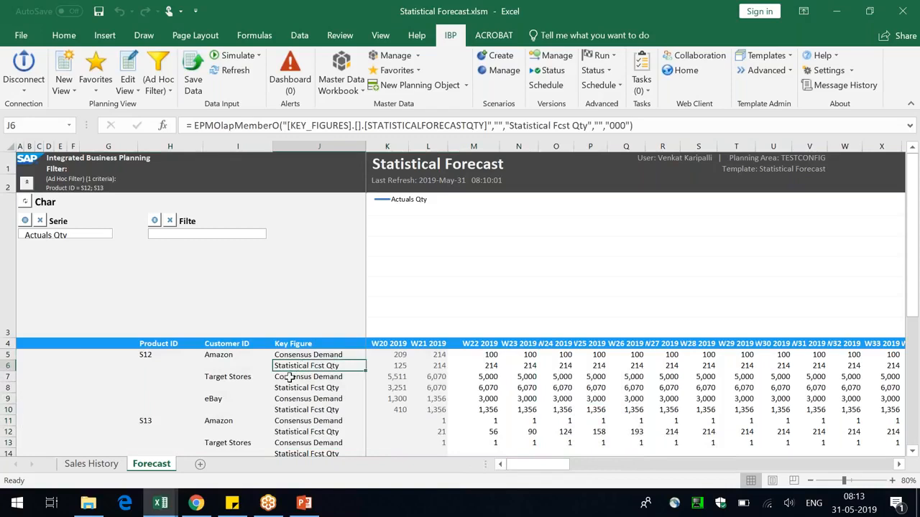
{"action": "left_click", "coordinate": [300, 356]}
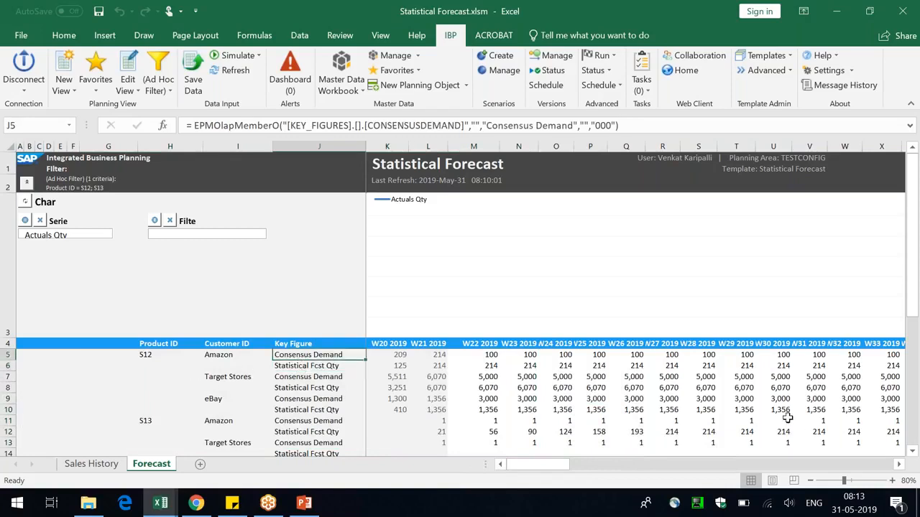
{"action": "left_click", "coordinate": [355, 366]}
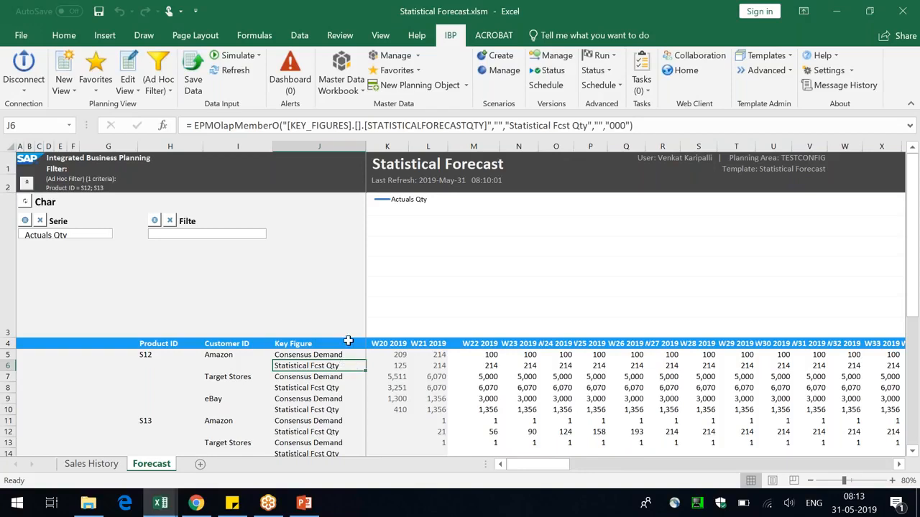
{"action": "left_click", "coordinate": [349, 354]}
{"action": "left_click", "coordinate": [345, 367]}
{"action": "left_click", "coordinate": [148, 354]}
{"action": "left_click", "coordinate": [241, 355]}
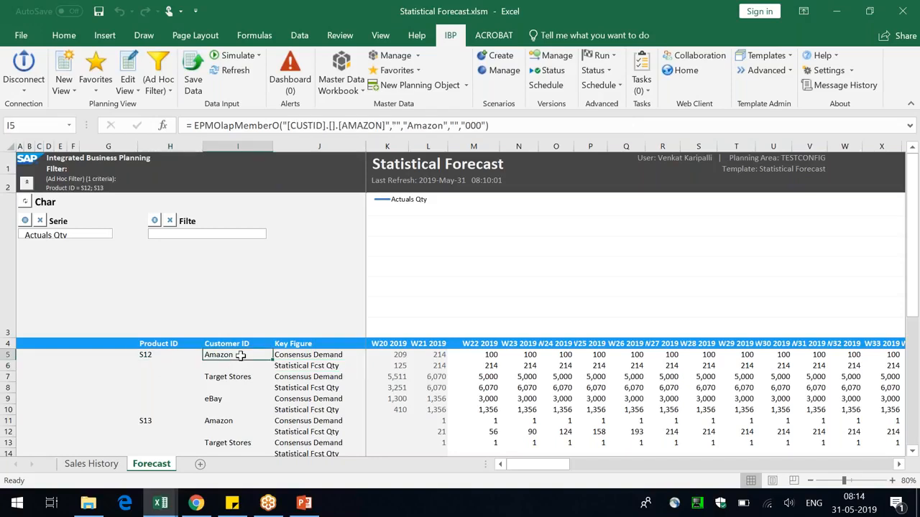
{"action": "left_click", "coordinate": [155, 358]}
{"action": "left_click", "coordinate": [218, 362]}
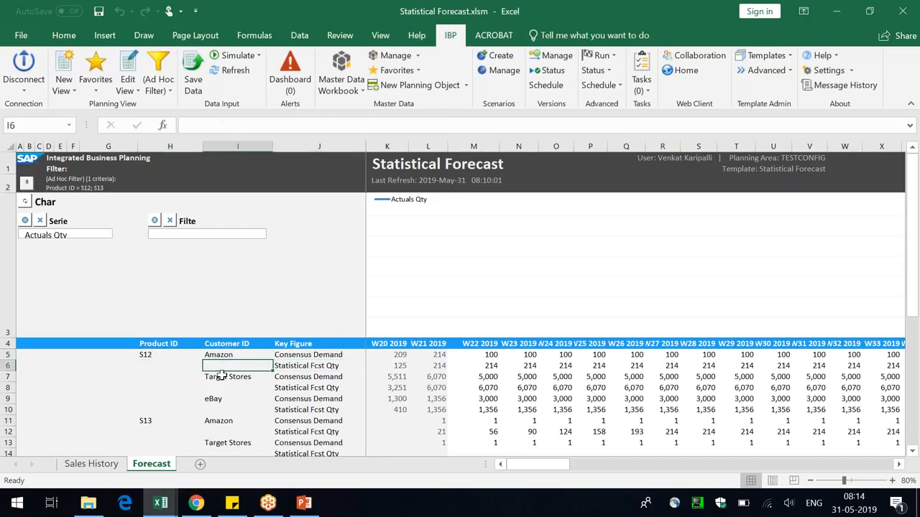
{"action": "left_click", "coordinate": [227, 378]}
{"action": "left_click", "coordinate": [229, 397]}
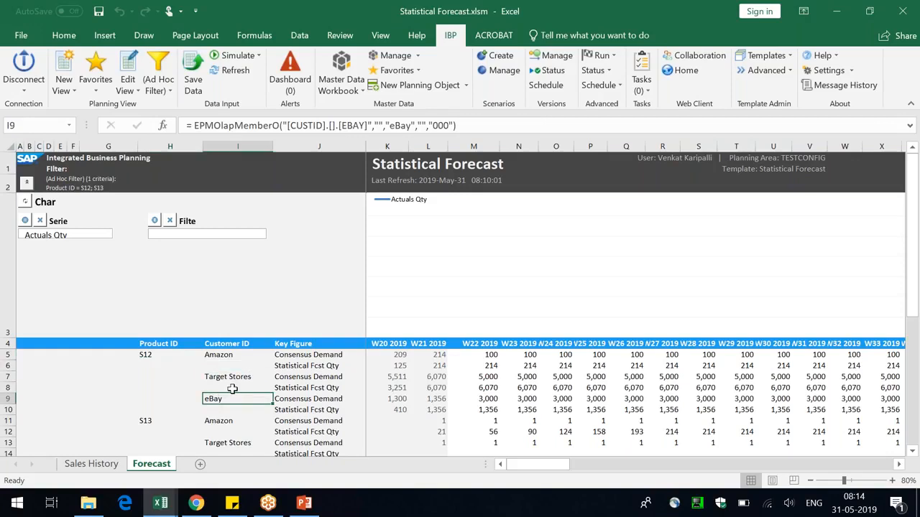
Add Consensus Demand as the chart's series and filter the chart to the customer ID Amazon
{"action": "left_click", "coordinate": [328, 355]}
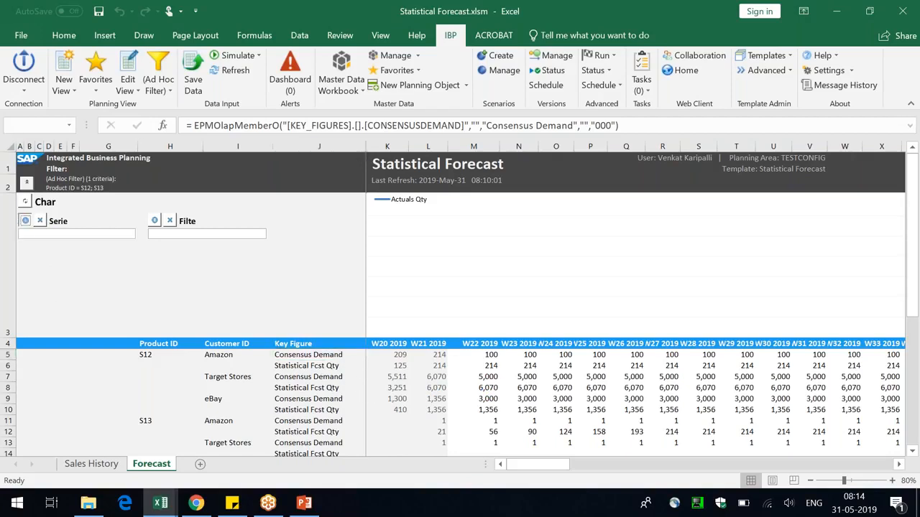
{"action": "left_click", "coordinate": [25, 221]}
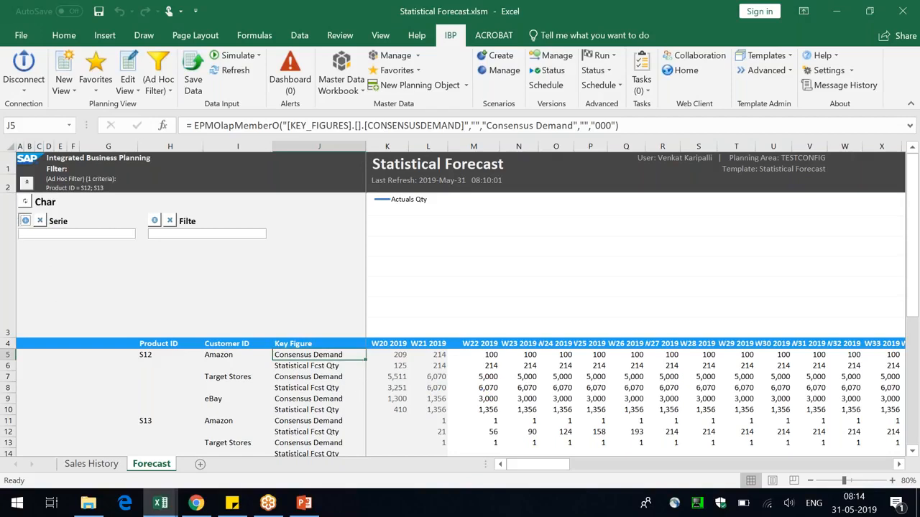
{"action": "left_click", "coordinate": [224, 359]}
{"action": "left_click", "coordinate": [155, 222]}
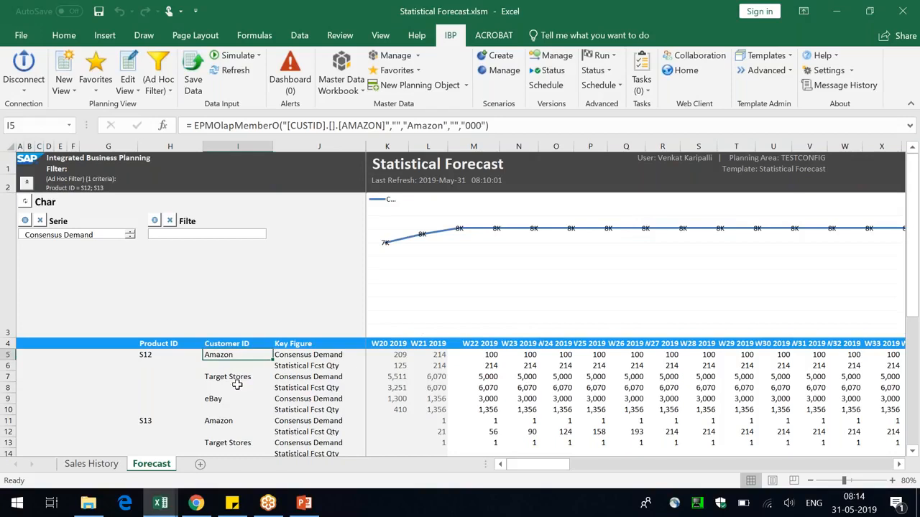
{"action": "left_click", "coordinate": [154, 221]}
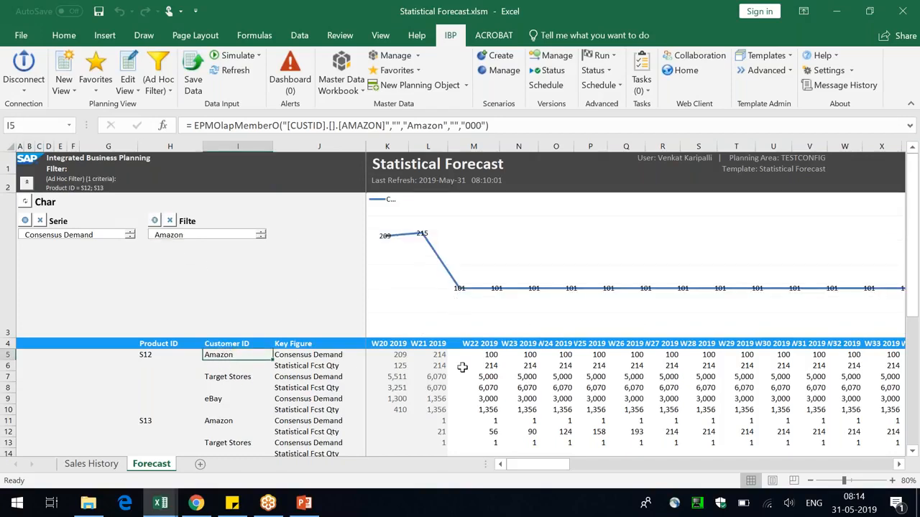
{"action": "left_click", "coordinate": [400, 359]}
{"action": "left_click", "coordinate": [380, 242]}
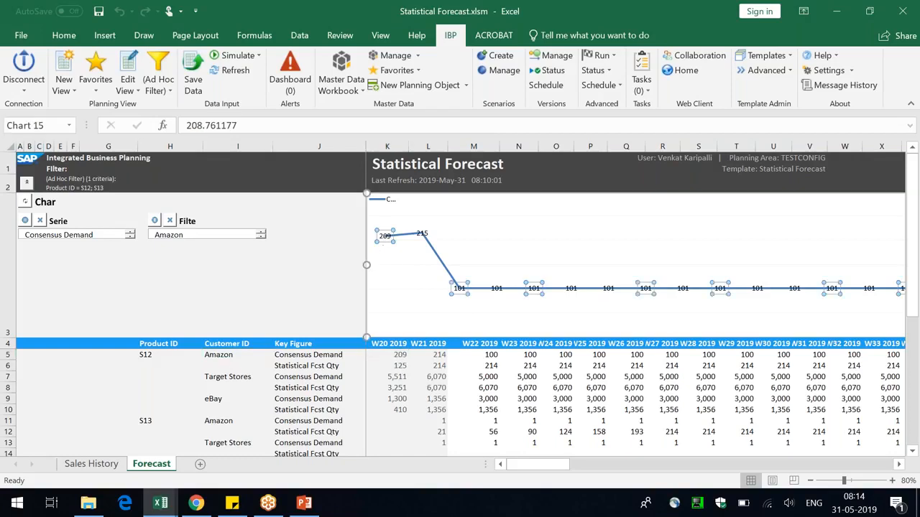
{"action": "left_click", "coordinate": [422, 234]}
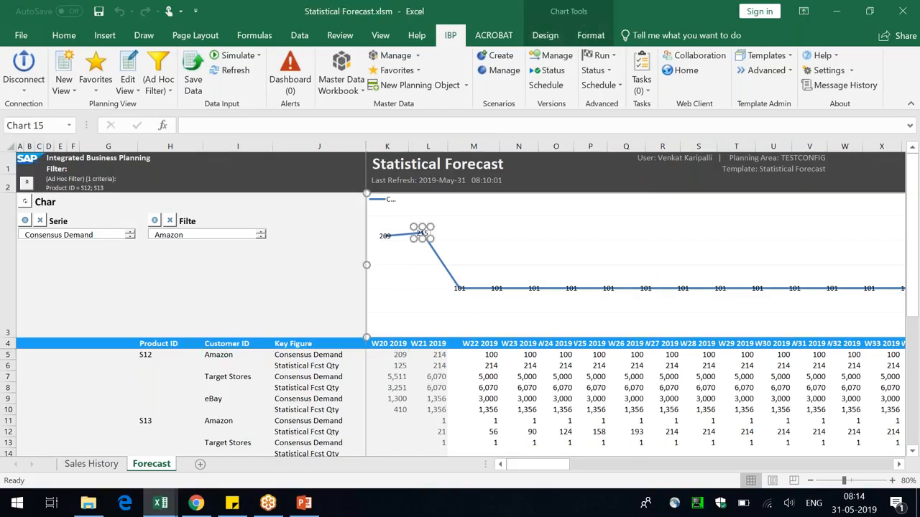
{"action": "left_click", "coordinate": [489, 354]}
{"action": "key", "text": "Right"}
Change the chart type of the Consensus Demand chart to Column
{"action": "right_click", "coordinate": [511, 255]}
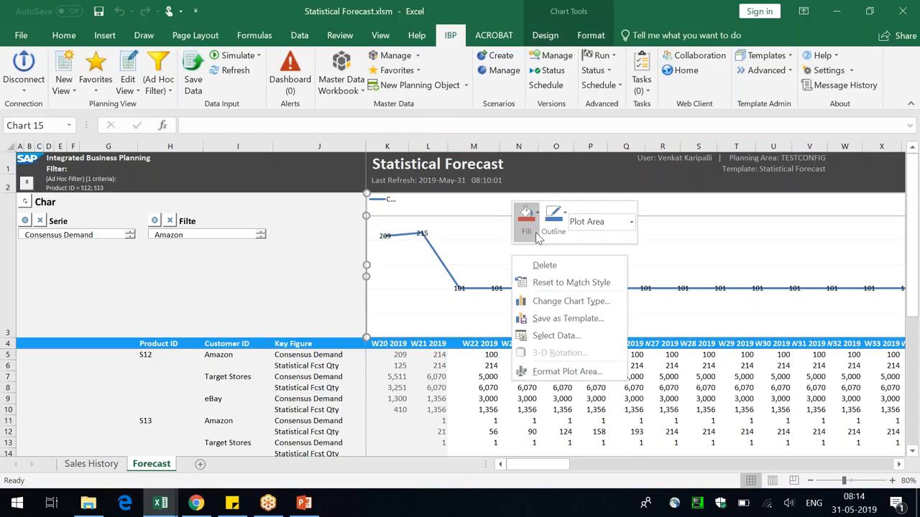
{"action": "left_click", "coordinate": [561, 302]}
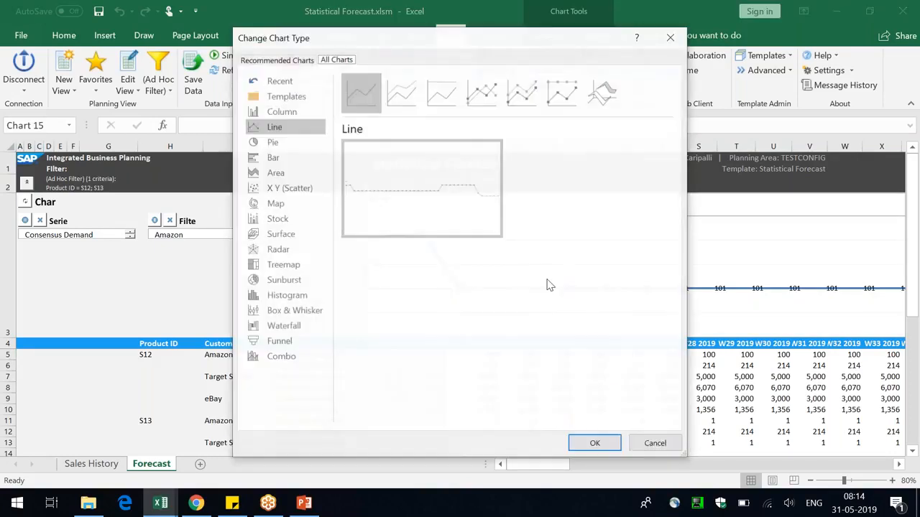
{"action": "left_click", "coordinate": [281, 111]}
{"action": "left_click", "coordinate": [596, 444]}
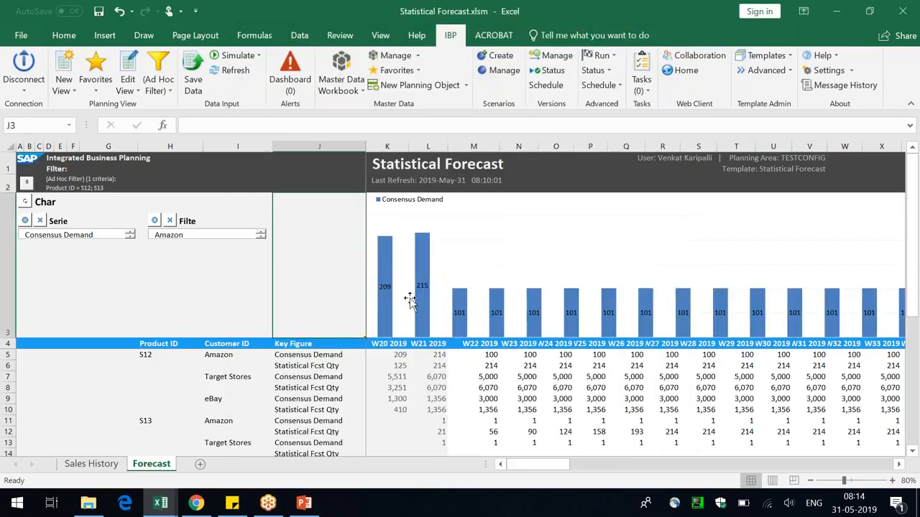
{"action": "left_click", "coordinate": [386, 288]}
{"action": "left_click", "coordinate": [421, 286]}
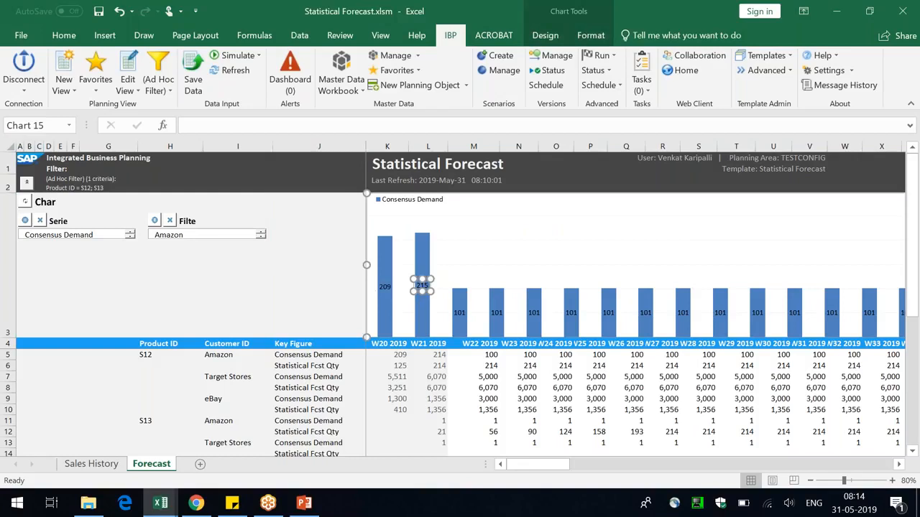
{"action": "left_click", "coordinate": [472, 278]}
{"action": "left_click", "coordinate": [308, 273]}
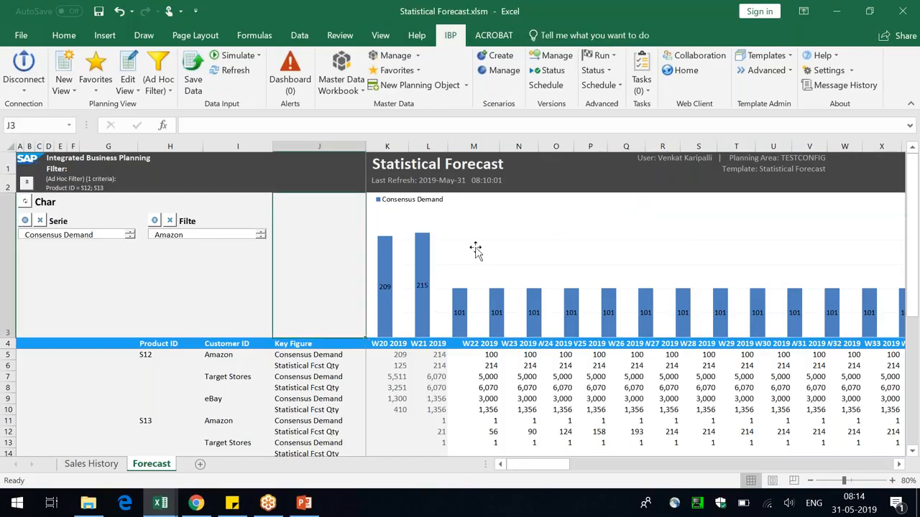
{"action": "left_click", "coordinate": [523, 229]}
{"action": "left_click", "coordinate": [606, 185]}
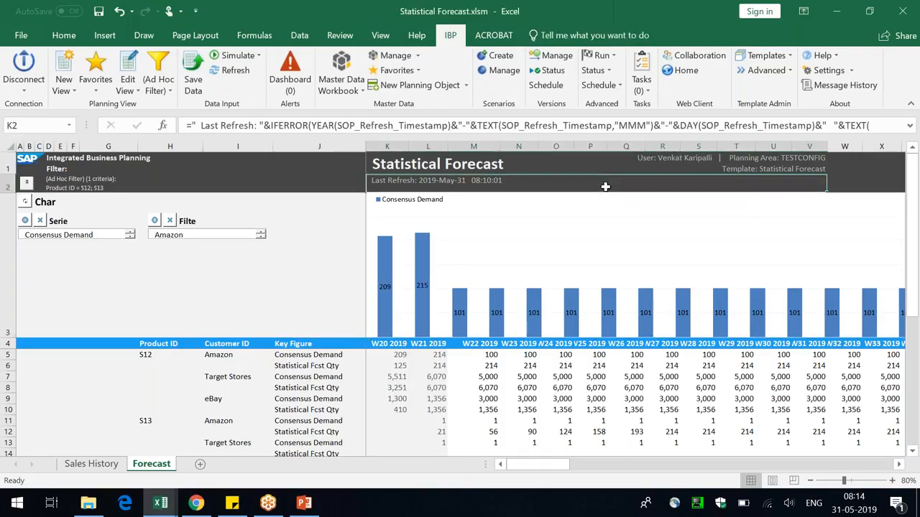
Collapse the chart area so that the planning view table takes its place
{"action": "left_click", "coordinate": [333, 255]}
{"action": "left_click", "coordinate": [27, 183]}
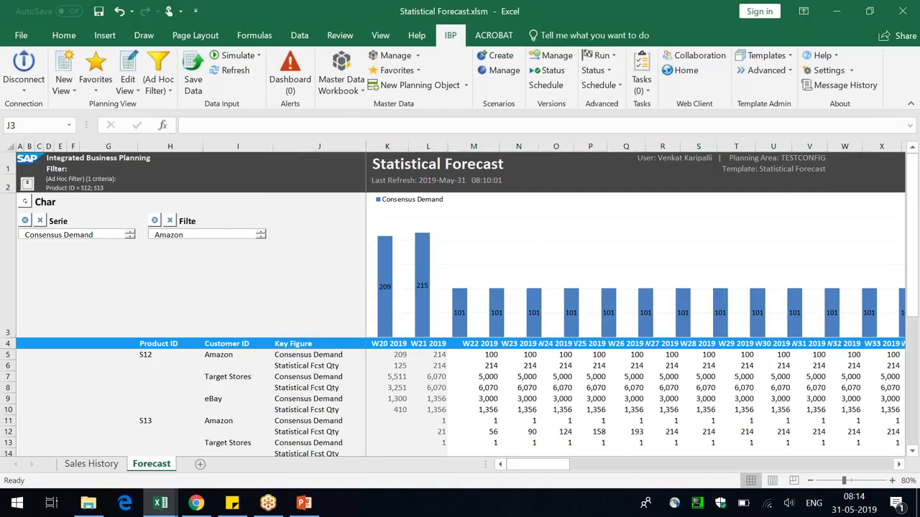
{"action": "left_click_drag", "start_coordinate": [385, 199], "coordinate": [668, 220]}
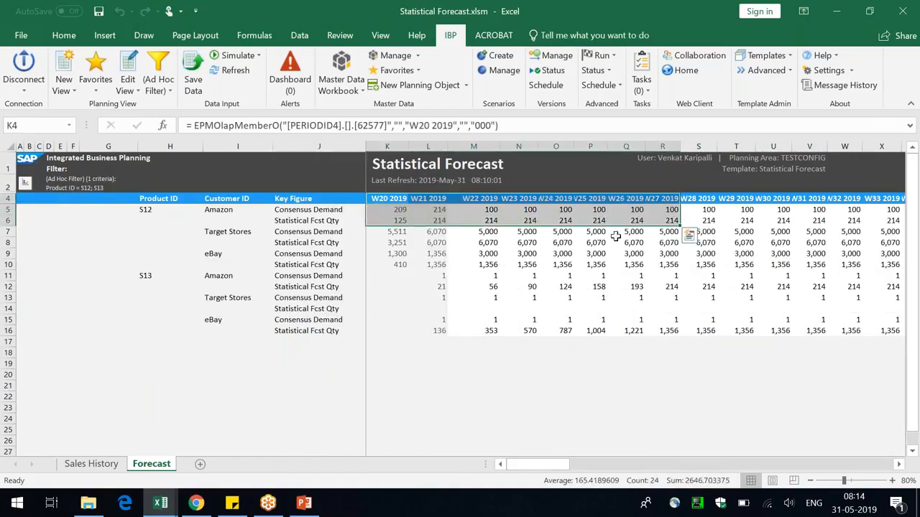
Edit the Forecast planning view's time settings to use Year as the time period and apply the change
{"action": "left_click", "coordinate": [126, 62]}
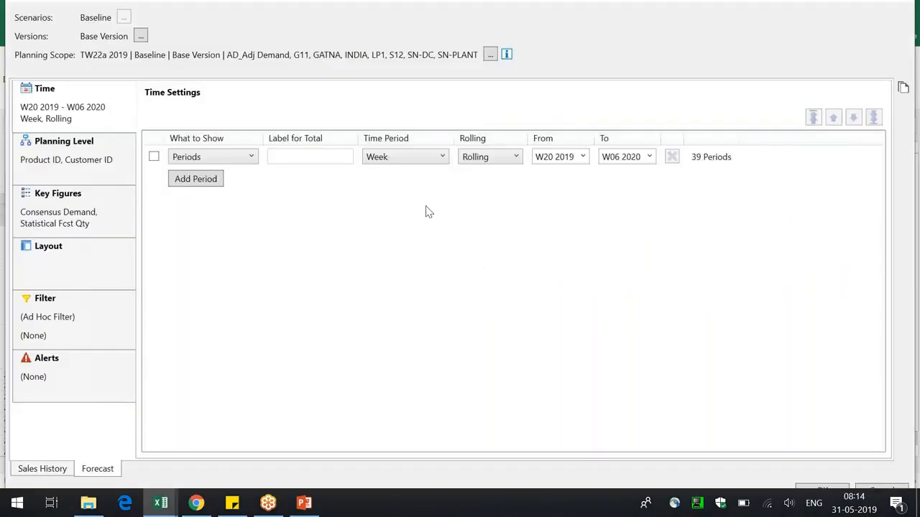
{"action": "left_click", "coordinate": [423, 157]}
{"action": "left_click", "coordinate": [396, 244]}
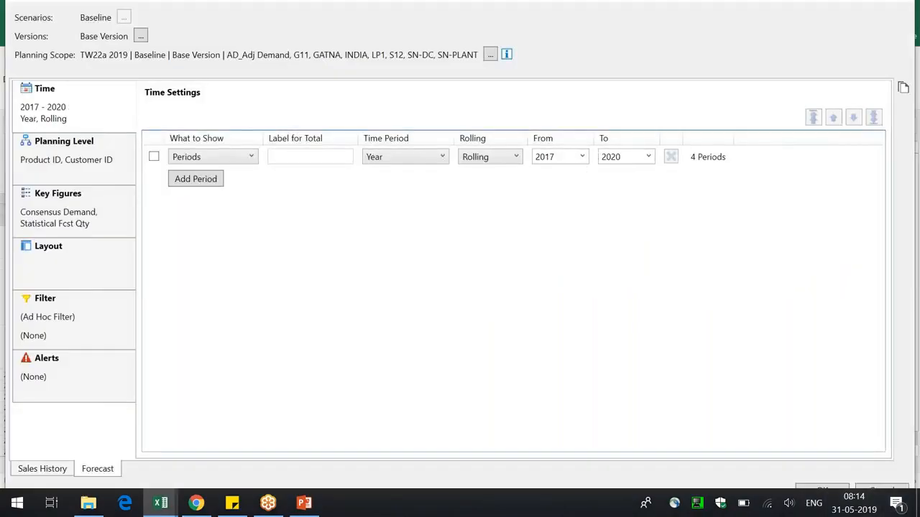
{"action": "left_click", "coordinate": [819, 490]}
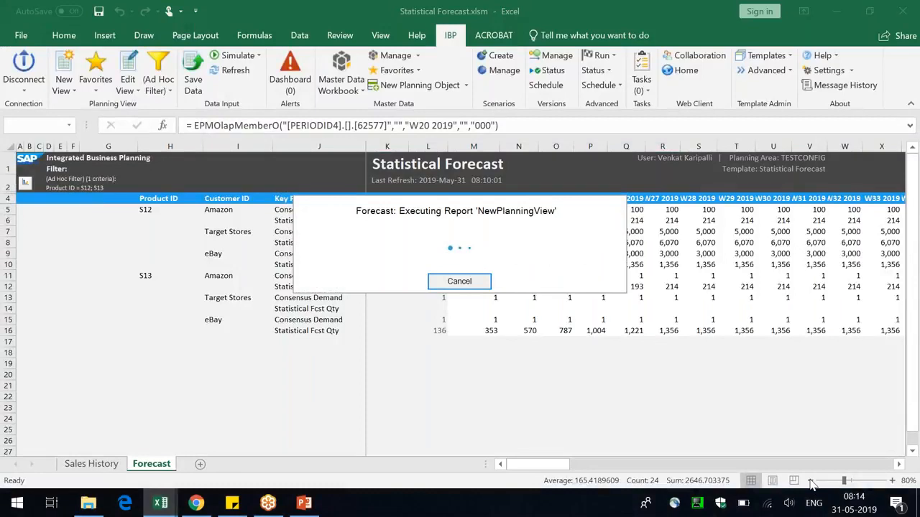
{"action": "left_click", "coordinate": [655, 376]}
{"action": "left_click", "coordinate": [305, 209]}
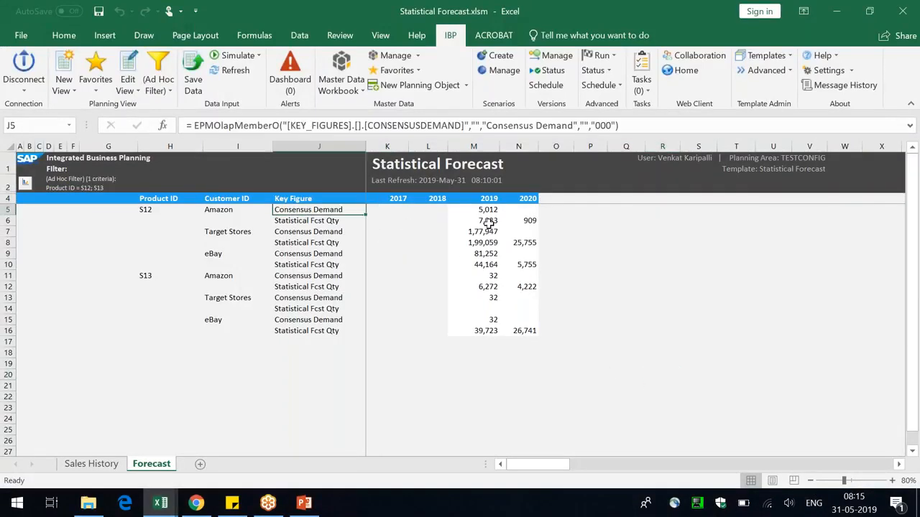
{"action": "left_click_drag", "start_coordinate": [490, 209], "coordinate": [476, 331]}
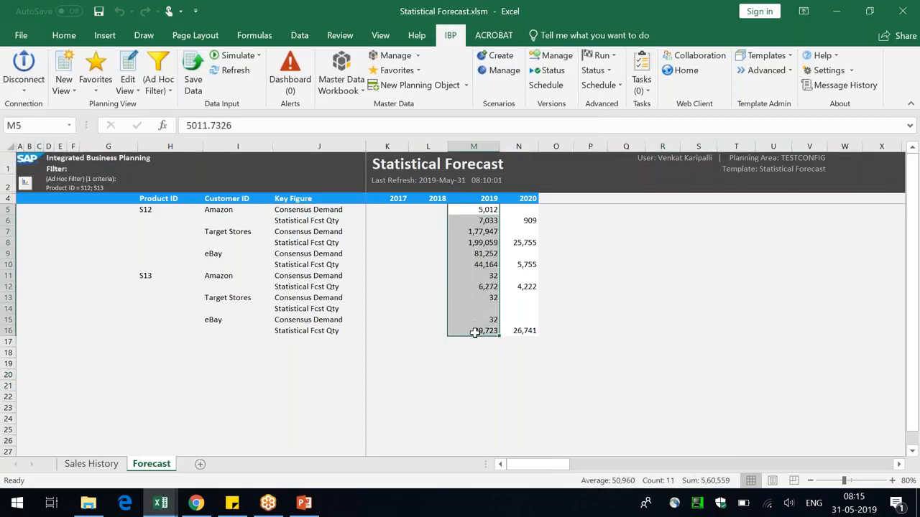
{"action": "left_click", "coordinate": [490, 213]}
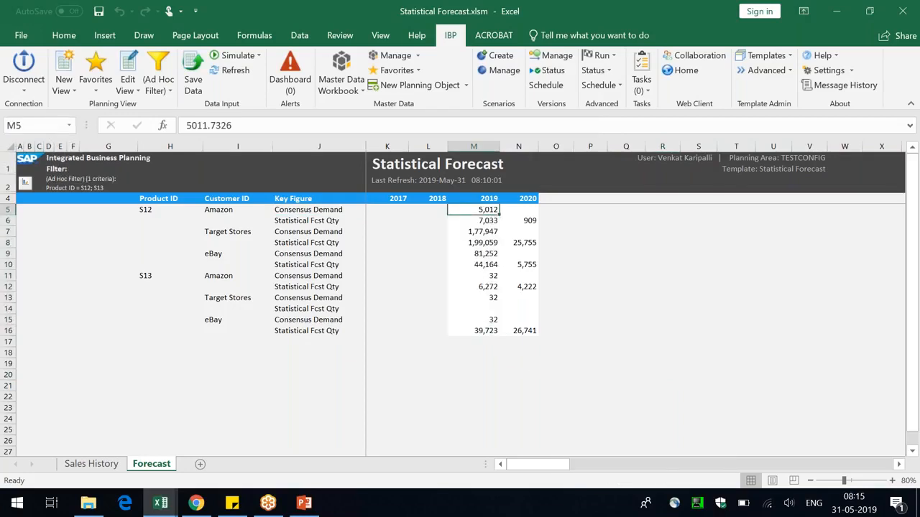
{"action": "left_click", "coordinate": [321, 212]}
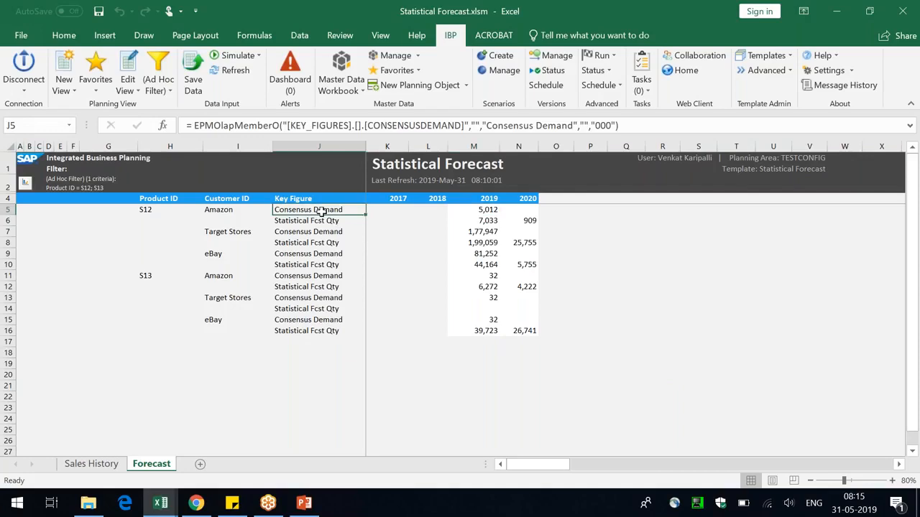
Change the Forecast view's time settings to Quarter periods starting from Q3 2018 and apply them
{"action": "left_click", "coordinate": [493, 198]}
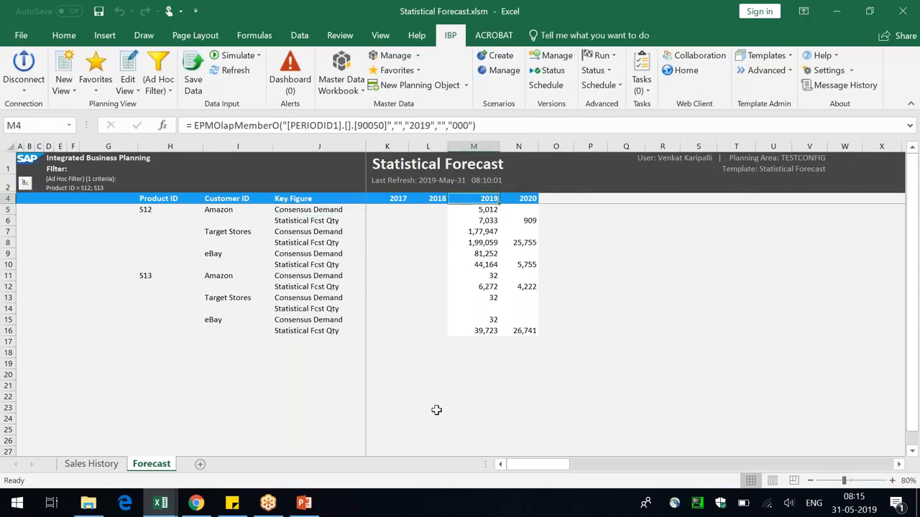
{"action": "left_click", "coordinate": [134, 66]}
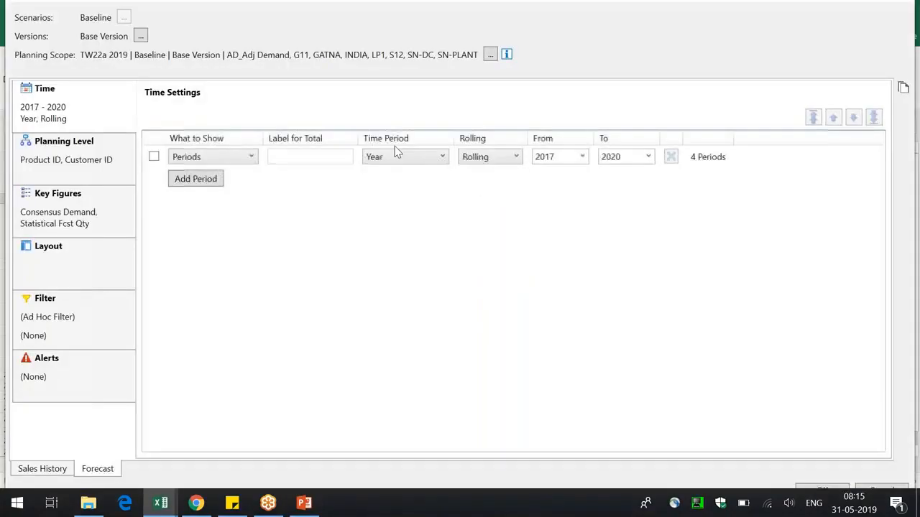
{"action": "left_click", "coordinate": [391, 156]}
{"action": "left_click", "coordinate": [390, 230]}
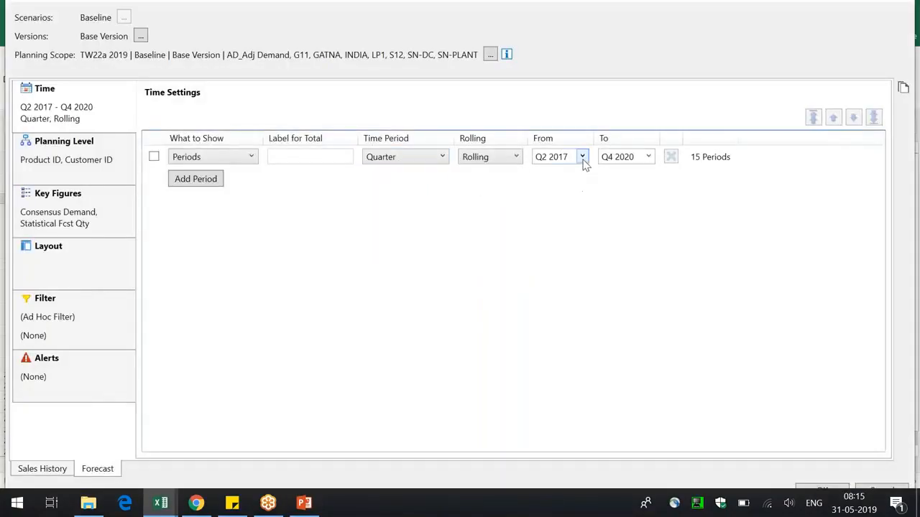
{"action": "left_click", "coordinate": [584, 164]}
{"action": "left_click", "coordinate": [549, 238]}
{"action": "left_click", "coordinate": [811, 496]}
{"action": "left_click", "coordinate": [812, 276]}
{"action": "left_click", "coordinate": [821, 486]}
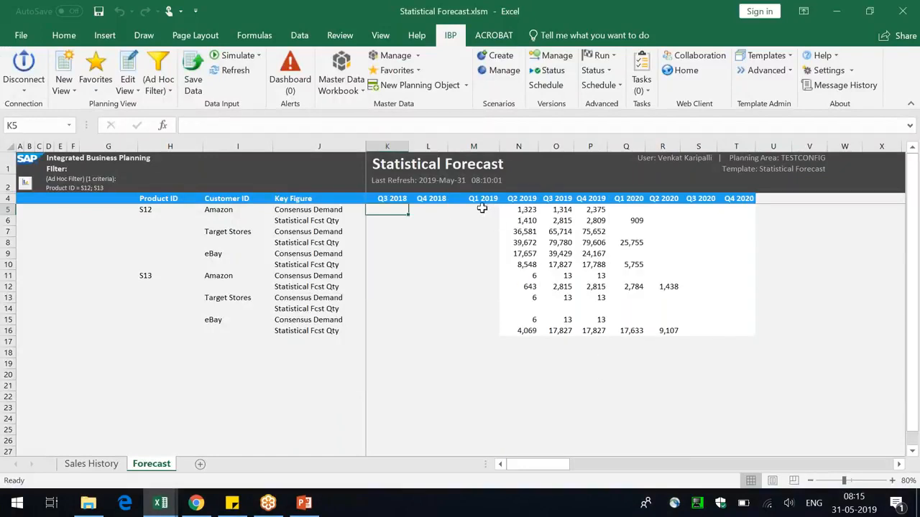
Examine the quarterly key figure values, comparing the range Q3 2018 to Q1 2019 with Q2 2019 to Q4 2020
{"action": "left_click_drag", "start_coordinate": [528, 209], "coordinate": [598, 221]}
{"action": "left_click", "coordinate": [478, 232]}
{"action": "left_click_drag", "start_coordinate": [519, 210], "coordinate": [596, 209]}
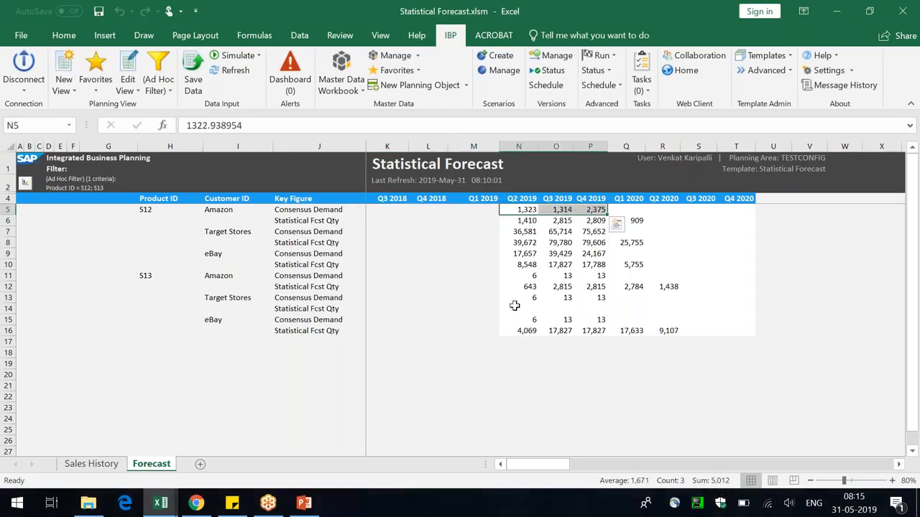
{"action": "left_click_drag", "start_coordinate": [478, 209], "coordinate": [380, 325]}
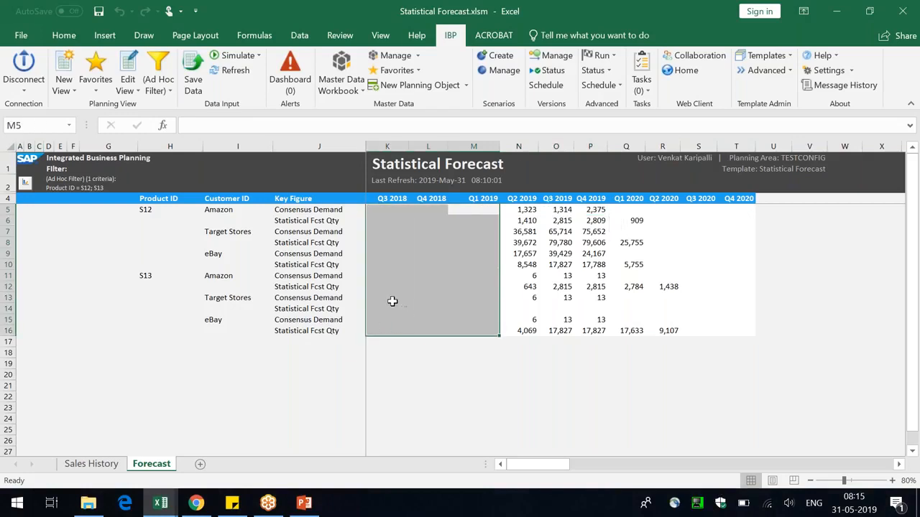
{"action": "left_click", "coordinate": [505, 395]}
{"action": "left_click_drag", "start_coordinate": [518, 209], "coordinate": [596, 332]}
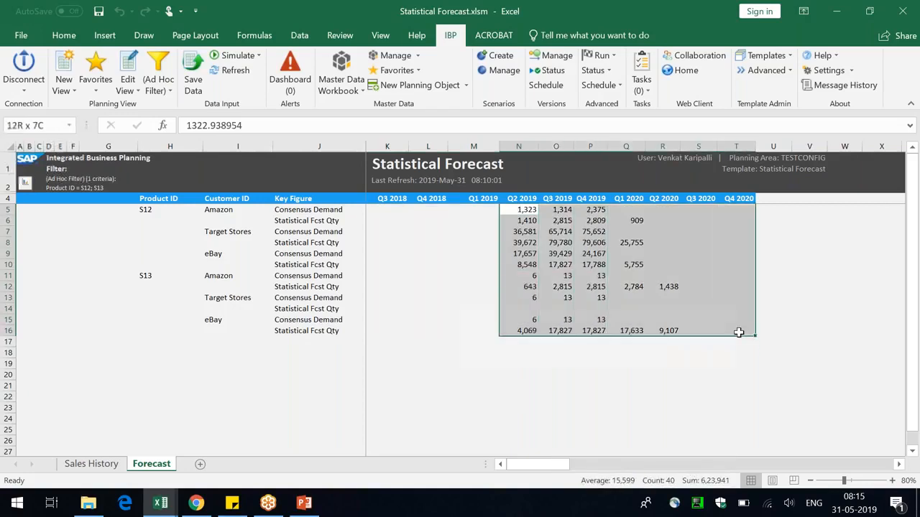
{"action": "left_click", "coordinate": [375, 209]}
{"action": "left_click", "coordinate": [465, 331], "text": "shift"}
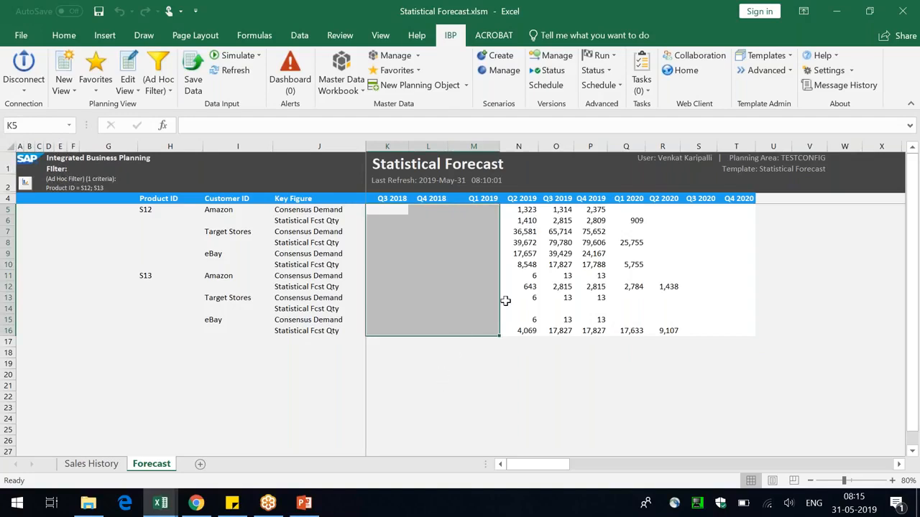
{"action": "left_click", "coordinate": [407, 385]}
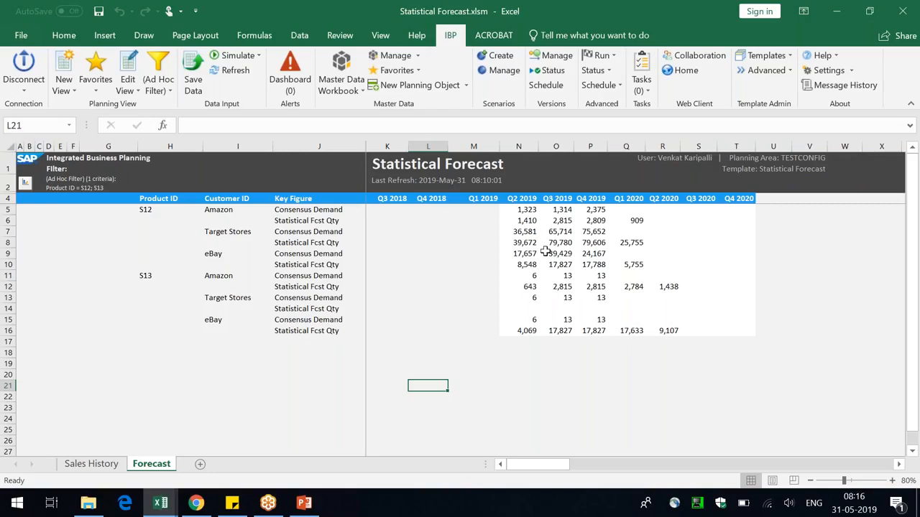
Start adding the planning view as a template in the My Reports - Yearly folder, and cancel without saving it
{"action": "left_click", "coordinate": [765, 55]}
{"action": "left_click", "coordinate": [771, 281]}
{"action": "left_click", "coordinate": [525, 308]}
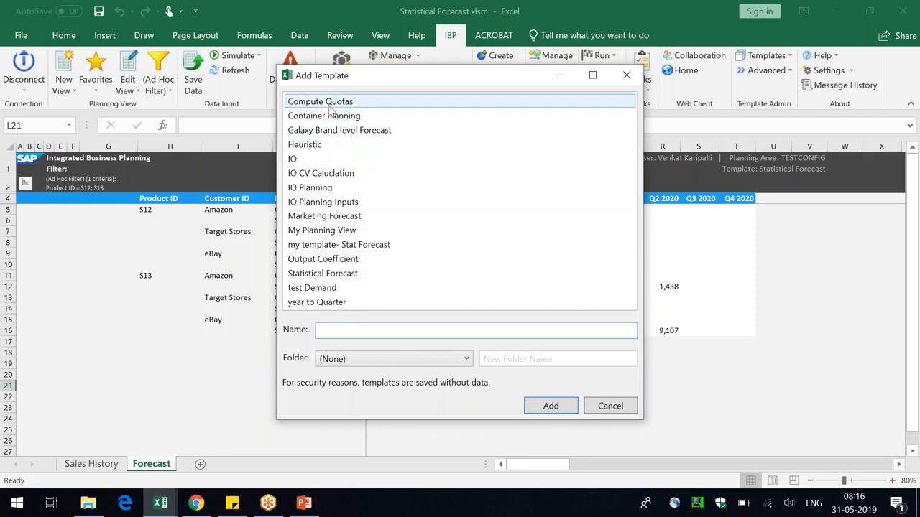
{"action": "left_click_drag", "start_coordinate": [352, 75], "coordinate": [393, 68]}
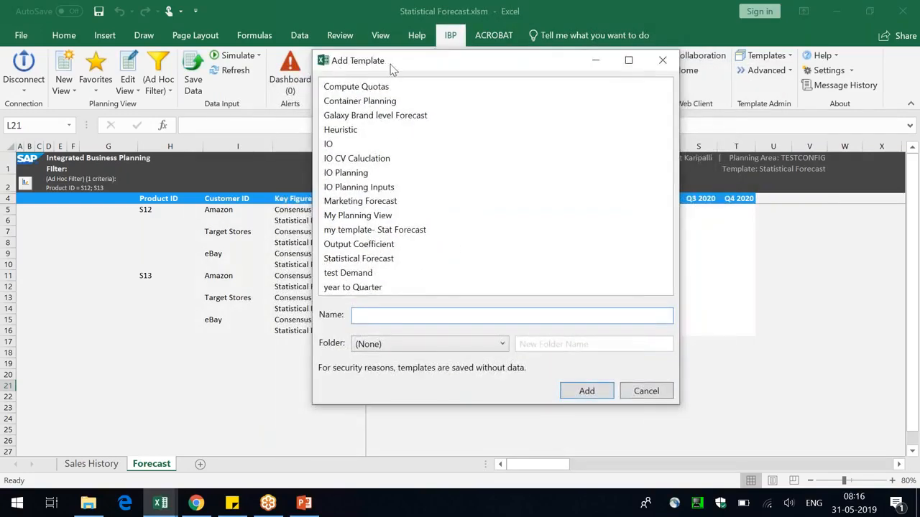
{"action": "left_click", "coordinate": [379, 346]}
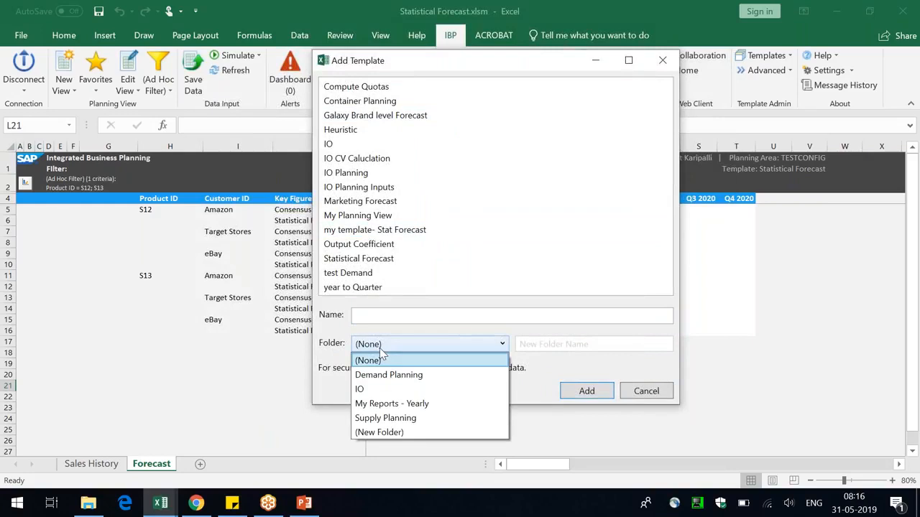
{"action": "left_click", "coordinate": [414, 405]}
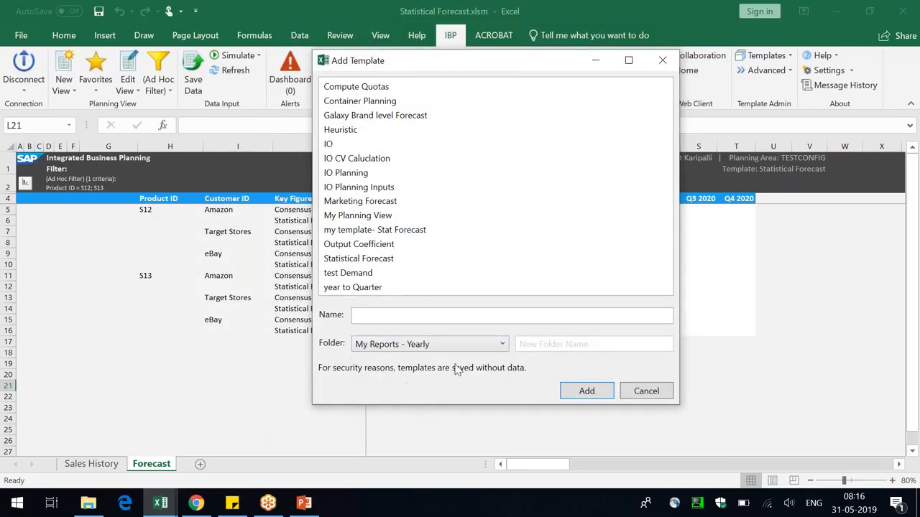
{"action": "left_click", "coordinate": [652, 396]}
{"action": "left_click", "coordinate": [696, 364]}
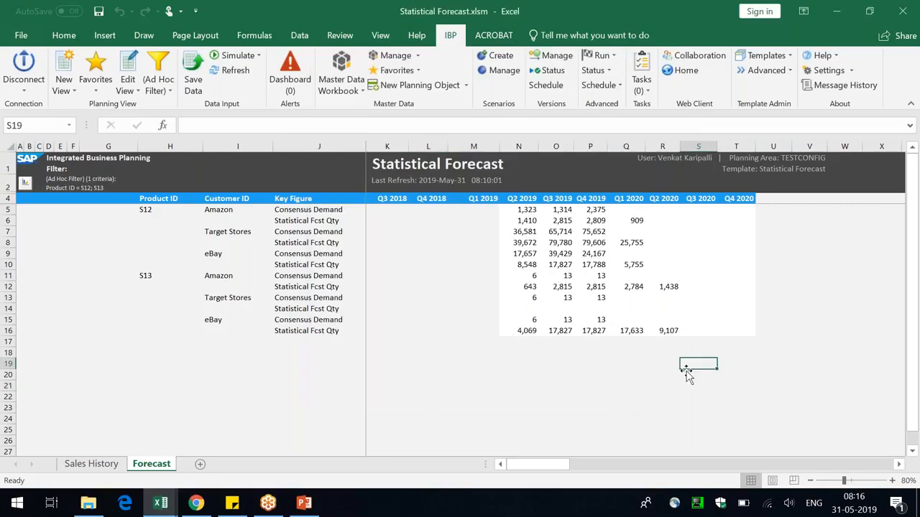
Look up the templates stored in the My Reports - Yearly folder
{"action": "left_click", "coordinate": [769, 59]}
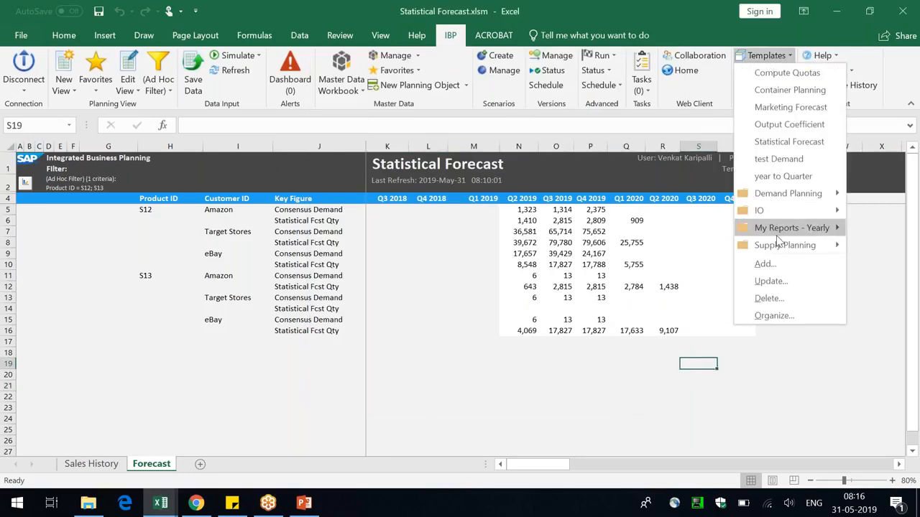
{"action": "mouse_move", "coordinate": [780, 228]}
{"action": "left_click", "coordinate": [367, 319]}
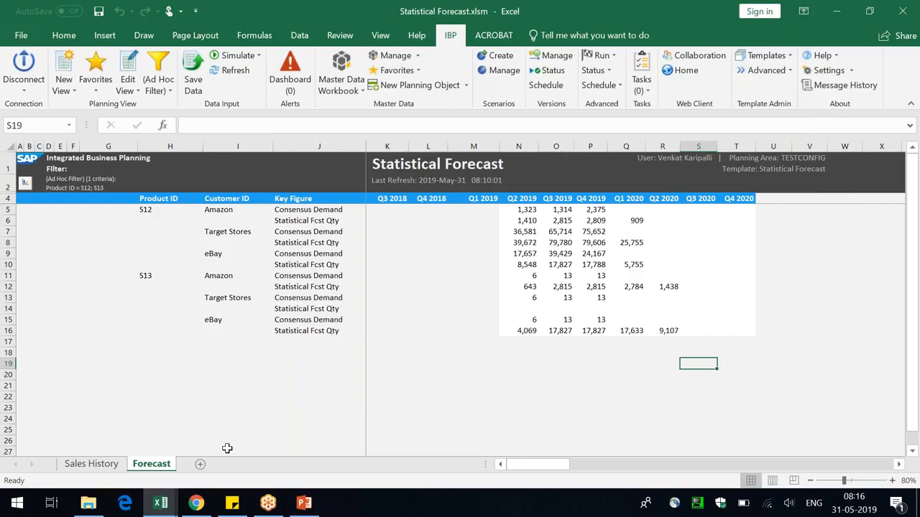
Add a new blank worksheet after the Forecast sheet
{"action": "left_click", "coordinate": [200, 465]}
{"action": "left_click", "coordinate": [203, 275]}
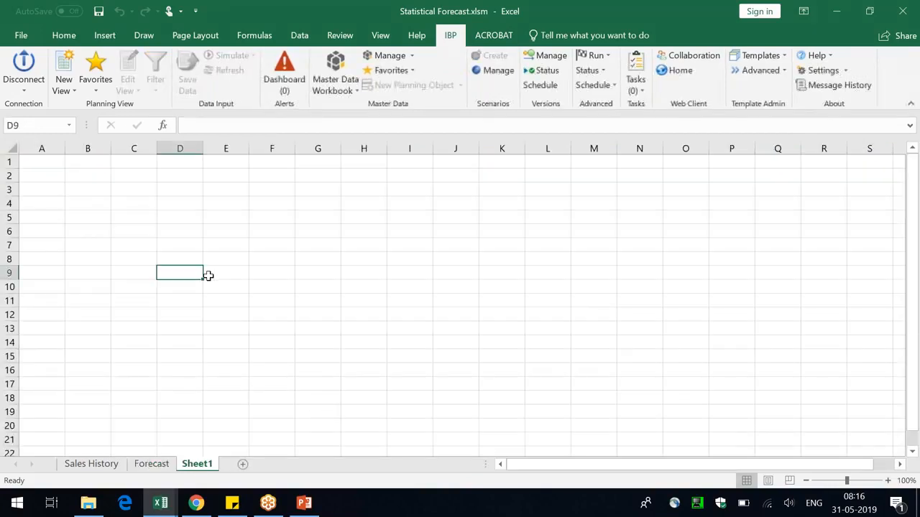
{"action": "left_click", "coordinate": [266, 215]}
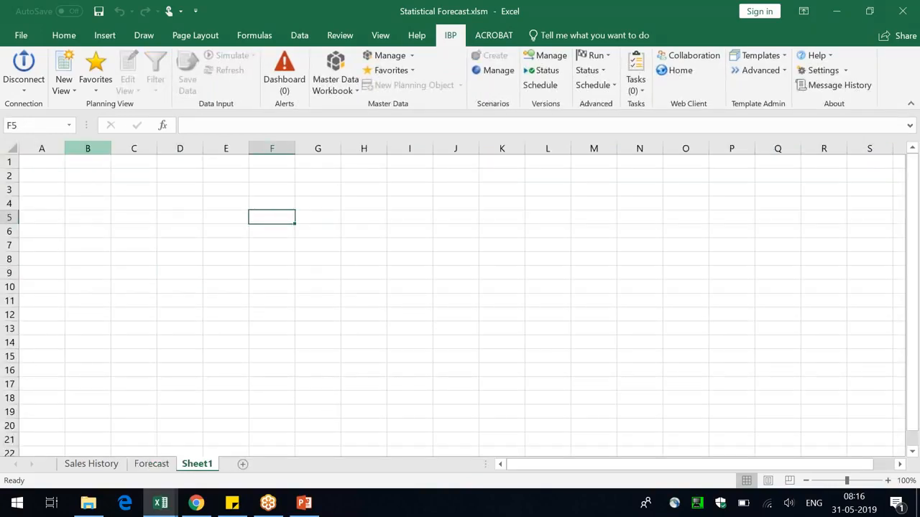
Browse the templates and folders available for a new planning view from a template, and close the dialog without creating one
{"action": "left_click", "coordinate": [72, 91]}
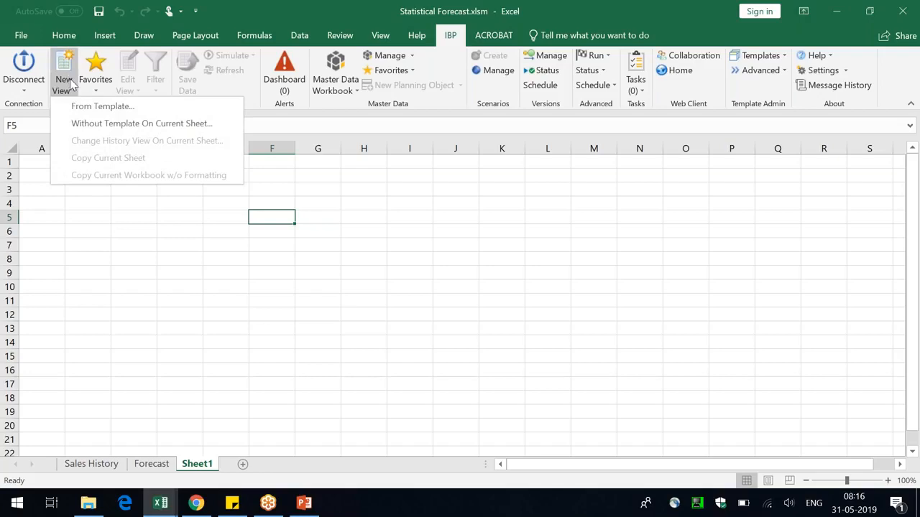
{"action": "left_click", "coordinate": [179, 281]}
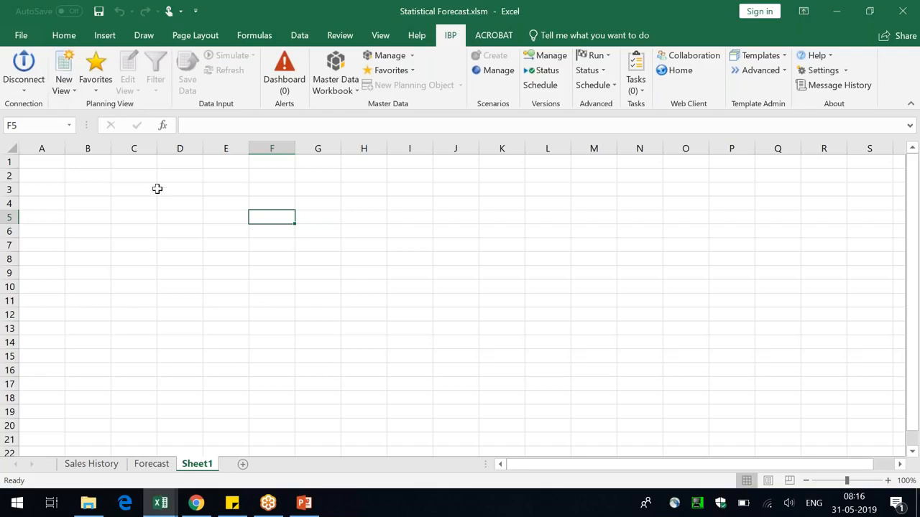
{"action": "left_click", "coordinate": [153, 214]}
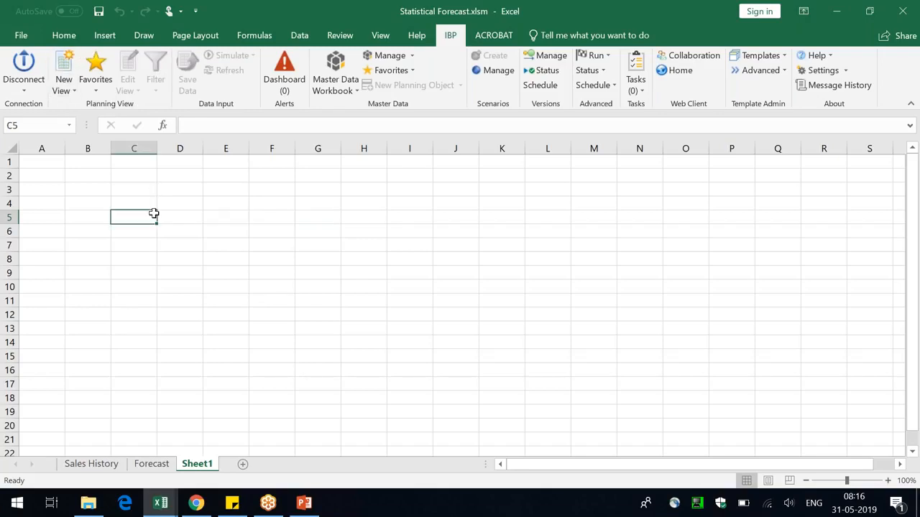
{"action": "left_click", "coordinate": [65, 87]}
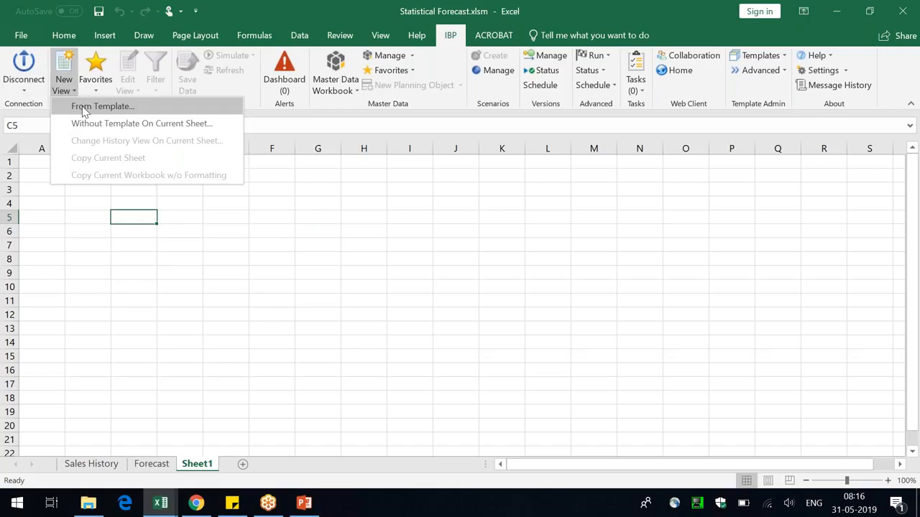
{"action": "left_click", "coordinate": [84, 108]}
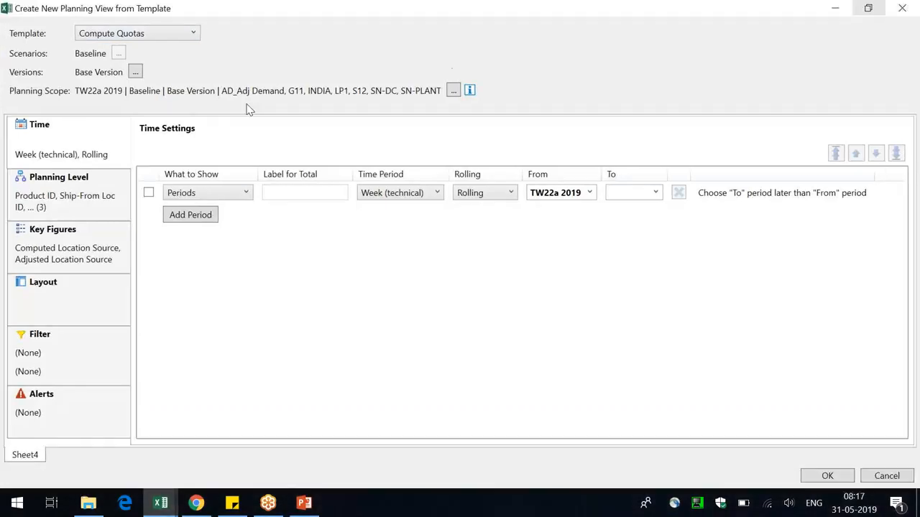
{"action": "left_click", "coordinate": [119, 36]}
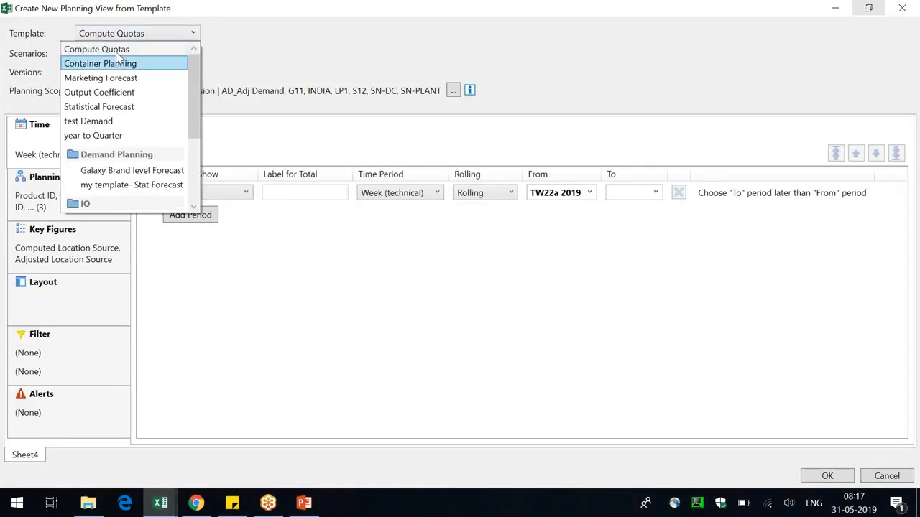
{"action": "left_click_drag", "start_coordinate": [194, 133], "coordinate": [194, 164]}
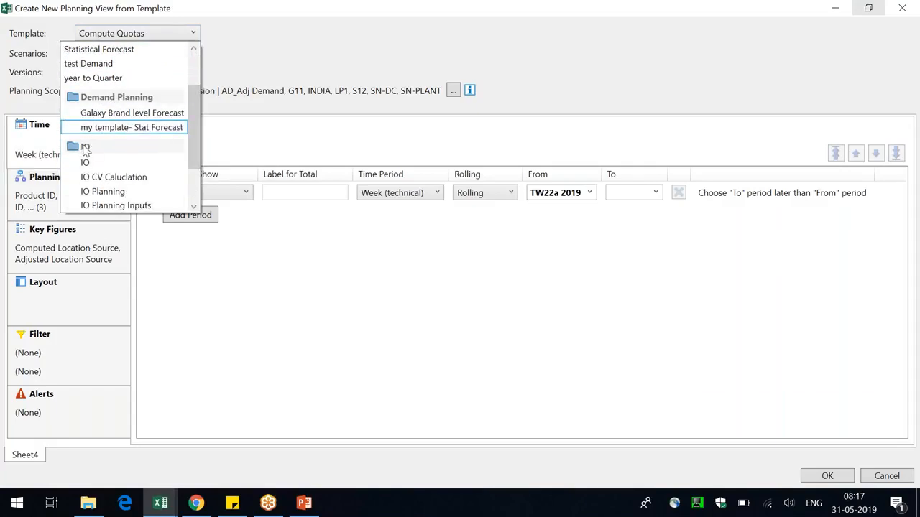
{"action": "left_click_drag", "start_coordinate": [195, 156], "coordinate": [192, 187]}
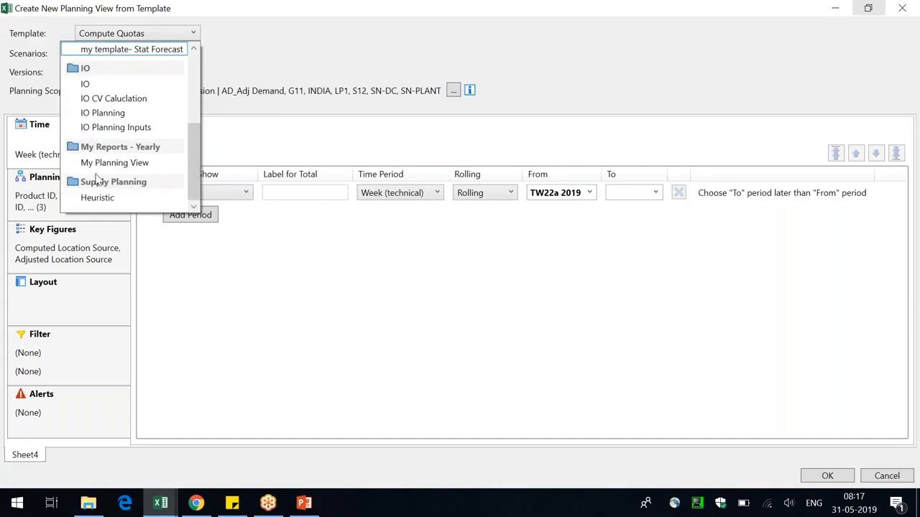
{"action": "left_click_drag", "start_coordinate": [191, 136], "coordinate": [193, 66]}
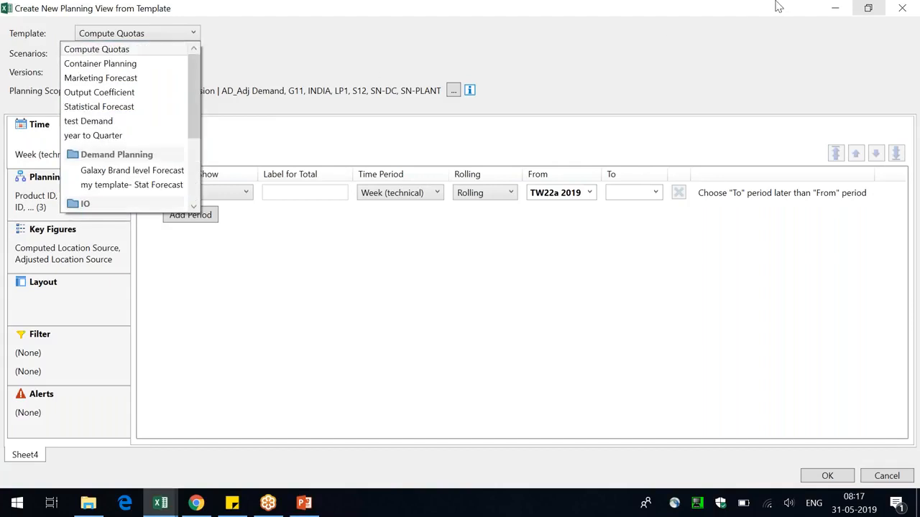
{"action": "left_click", "coordinate": [898, 7]}
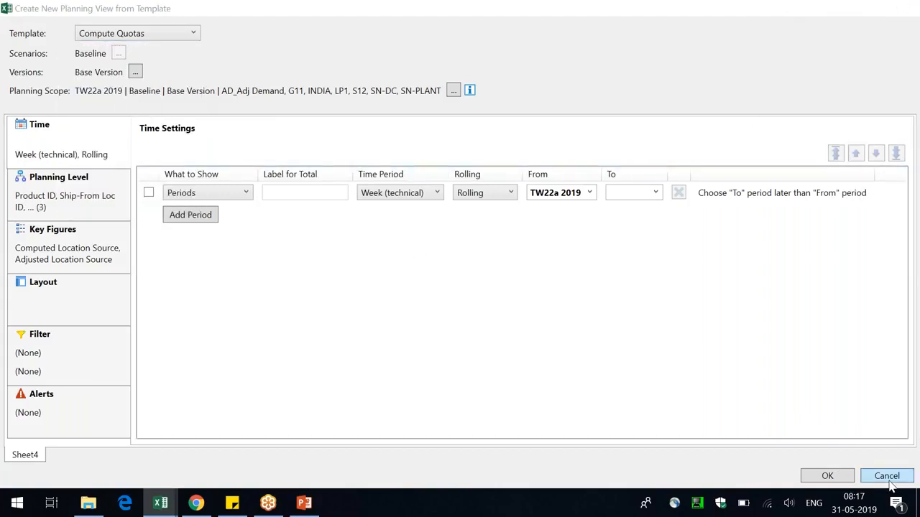
{"action": "left_click", "coordinate": [887, 475]}
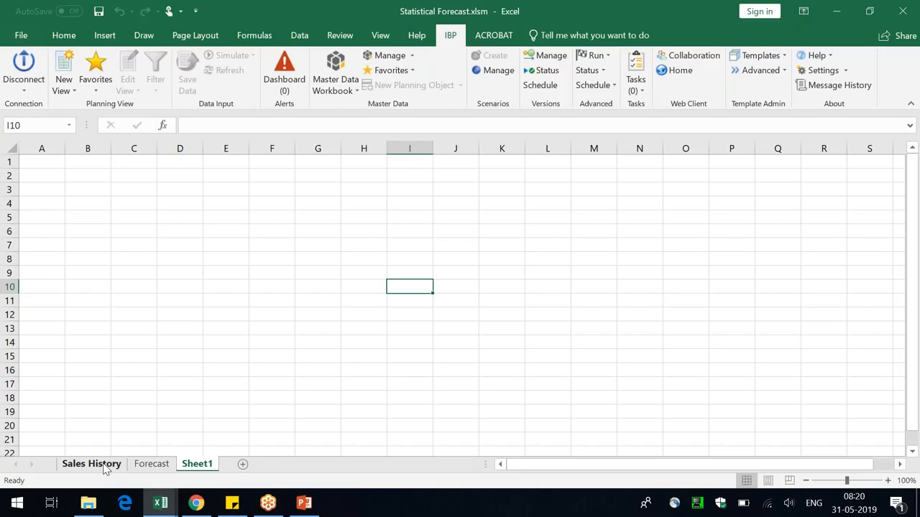
{"action": "left_click", "coordinate": [763, 12]}
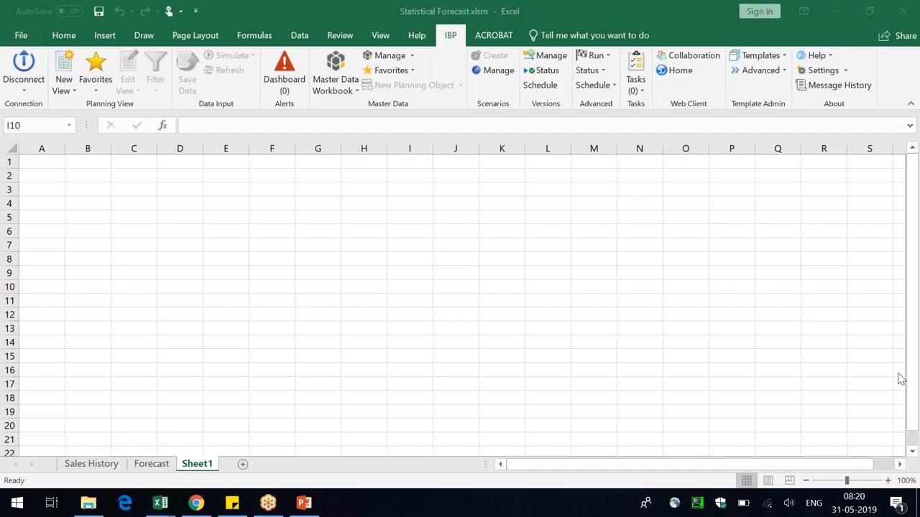
{"action": "key", "text": "XF86AudioRaiseVolume"}
{"action": "key", "text": "XF86AudioRaiseVolume"}
{"action": "key", "text": "XF86AudioRaiseVolume"}
{"action": "key", "text": "XF86AudioRaiseVolume"}
{"action": "key", "text": "XF86AudioRaiseVolume"}
{"action": "key", "text": "XF86AudioRaiseVolume"}
{"action": "key", "text": "XF86AudioRaiseVolume"}
{"action": "key", "text": "XF86AudioRaiseVolume"}
{"action": "key", "text": "XF86AudioRaiseVolume"}
{"action": "key", "text": "XF86AudioRaiseVolume"}
{"action": "left_click", "coordinate": [406, 287]}
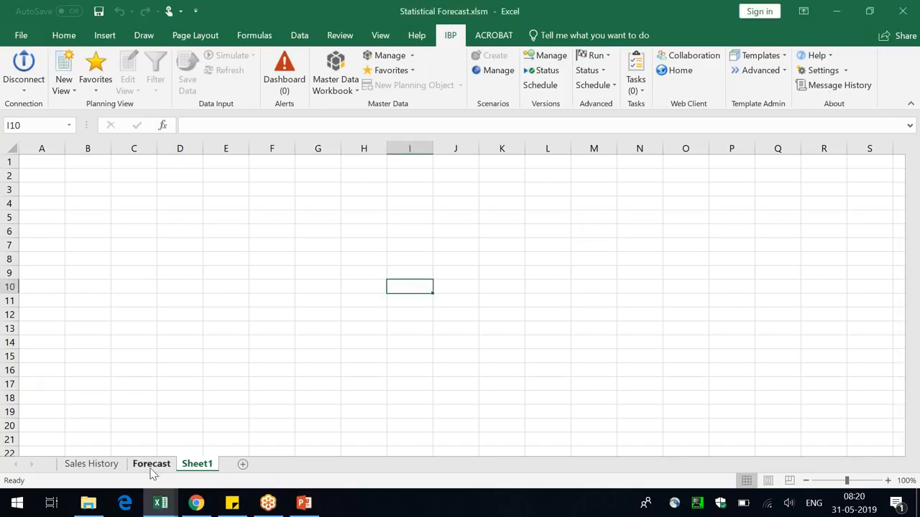
Inspect the EPM formulas behind the Consensus Demand and Statistical Fcst Qty key figures on the Forecast sheet
{"action": "left_click", "coordinate": [151, 467]}
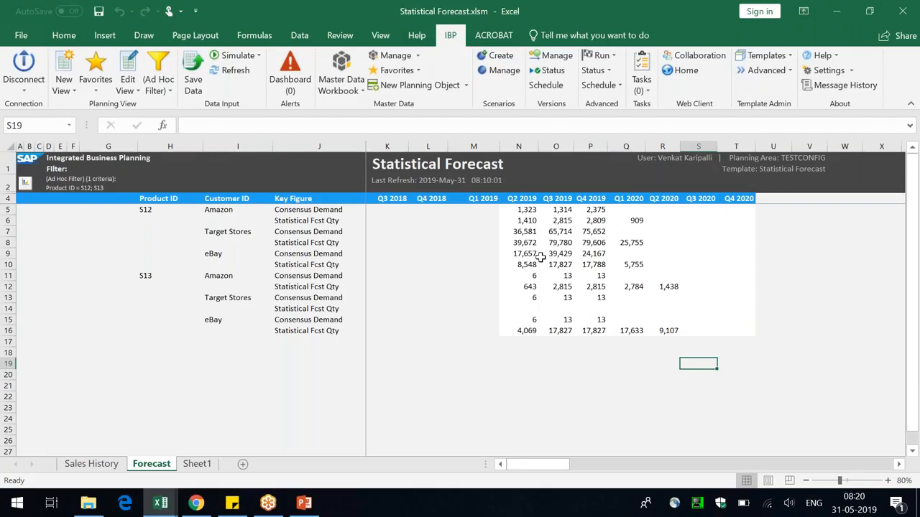
{"action": "left_click", "coordinate": [357, 262]}
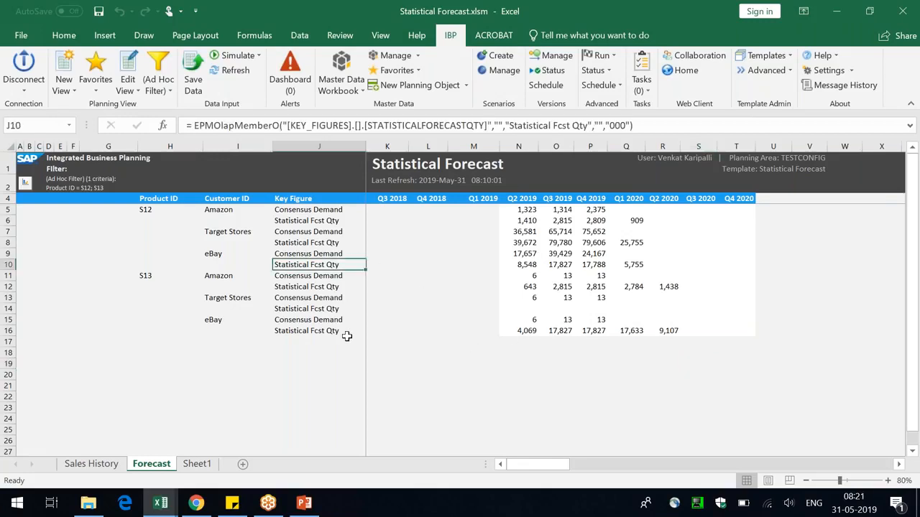
{"action": "left_click", "coordinate": [355, 231]}
{"action": "left_click", "coordinate": [302, 213]}
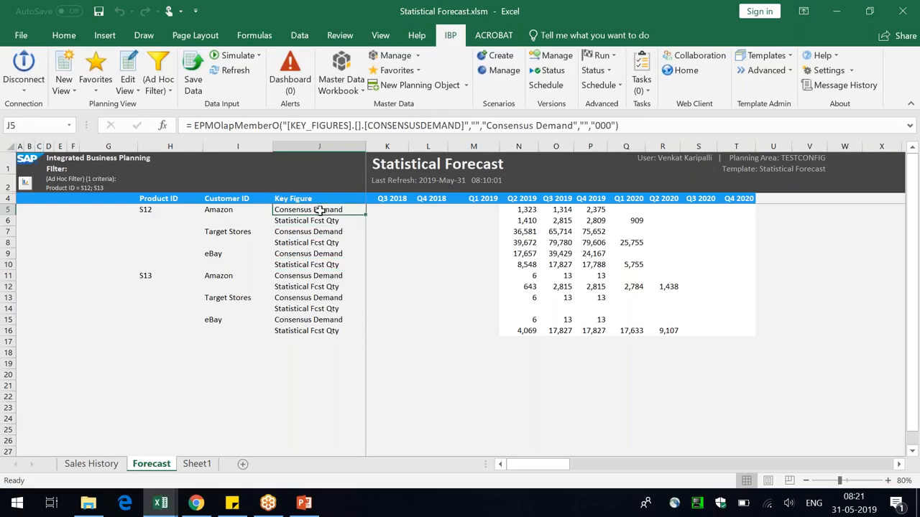
{"action": "left_click_drag", "start_coordinate": [194, 126], "coordinate": [213, 125]}
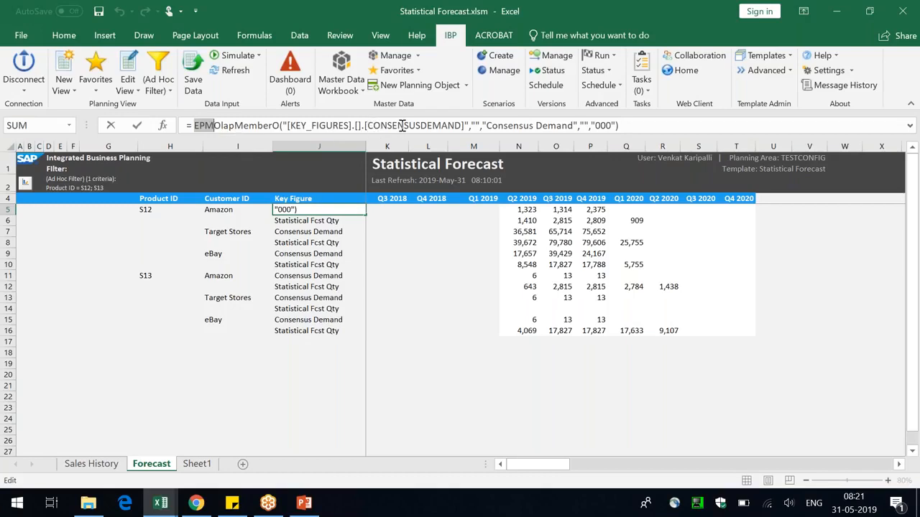
{"action": "key", "text": "Escape"}
{"action": "left_click", "coordinate": [313, 221]}
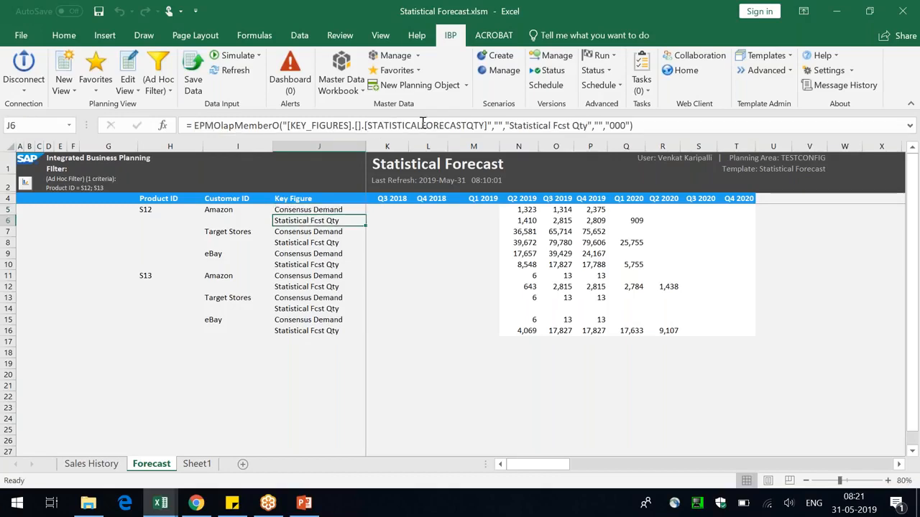
{"action": "left_click_drag", "start_coordinate": [375, 126], "coordinate": [432, 126]}
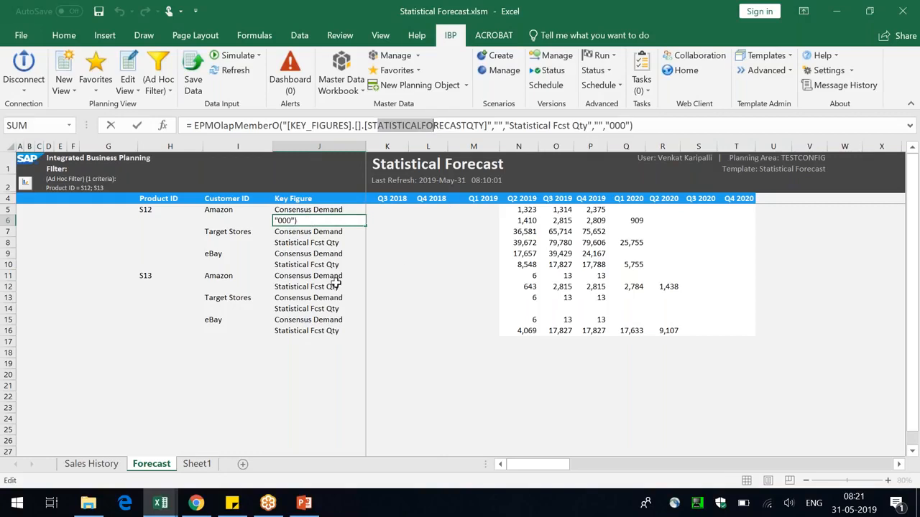
{"action": "left_click", "coordinate": [445, 287]}
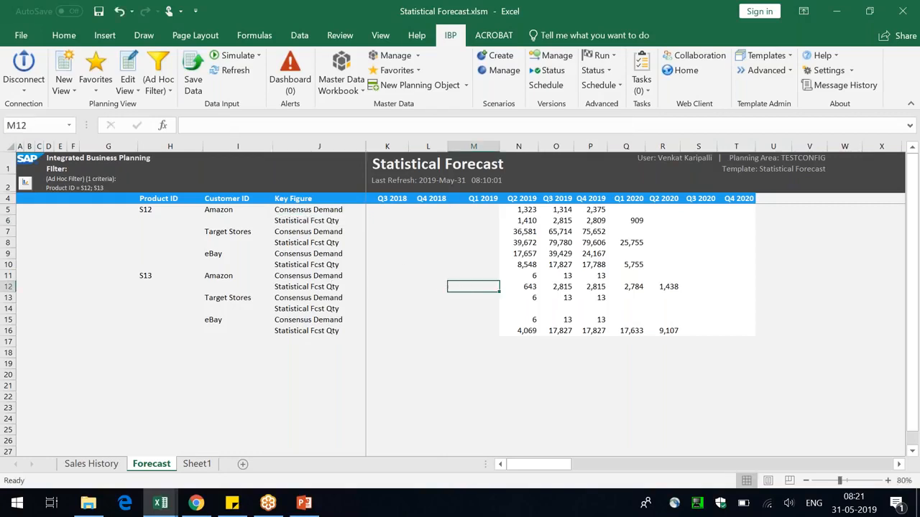
{"action": "left_click", "coordinate": [331, 220]}
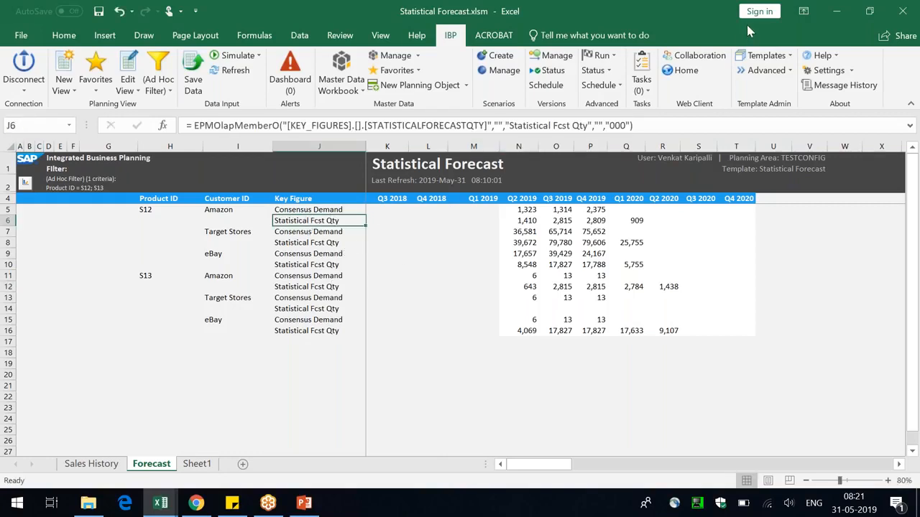
Disconnect from the current planning area and log on with the TestAGG connection
{"action": "left_click", "coordinate": [763, 16]}
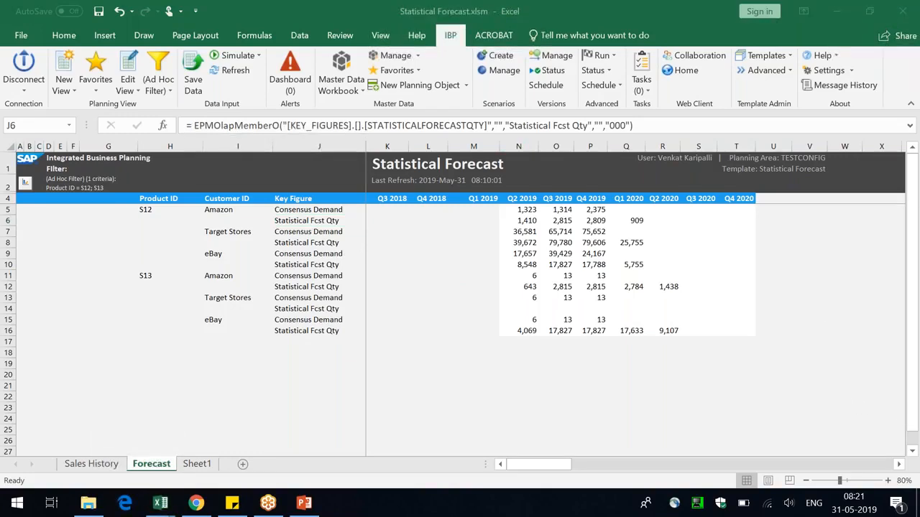
{"action": "left_click", "coordinate": [23, 66]}
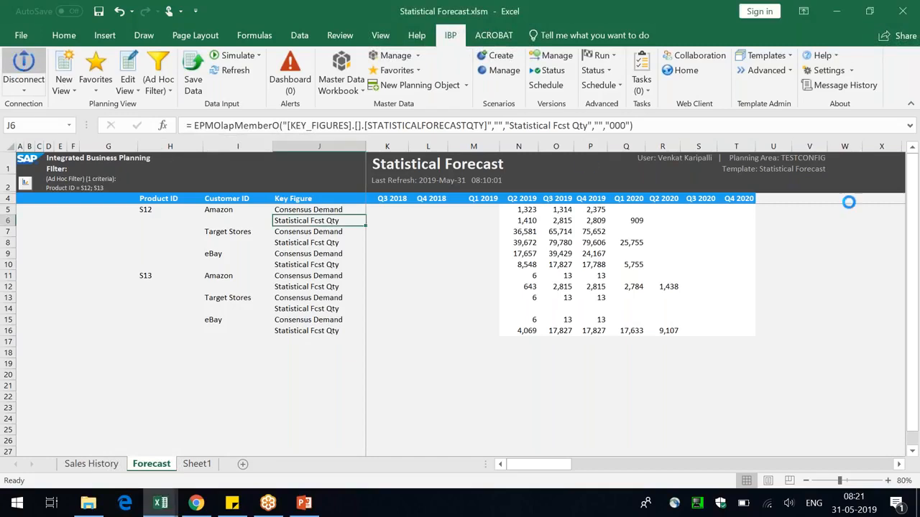
{"action": "left_click", "coordinate": [796, 164]}
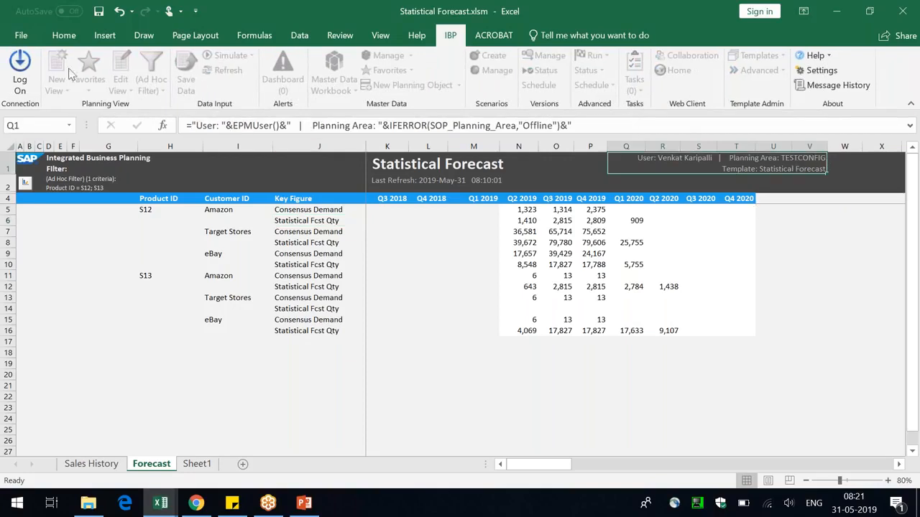
{"action": "left_click", "coordinate": [20, 72]}
{"action": "left_click", "coordinate": [431, 242]}
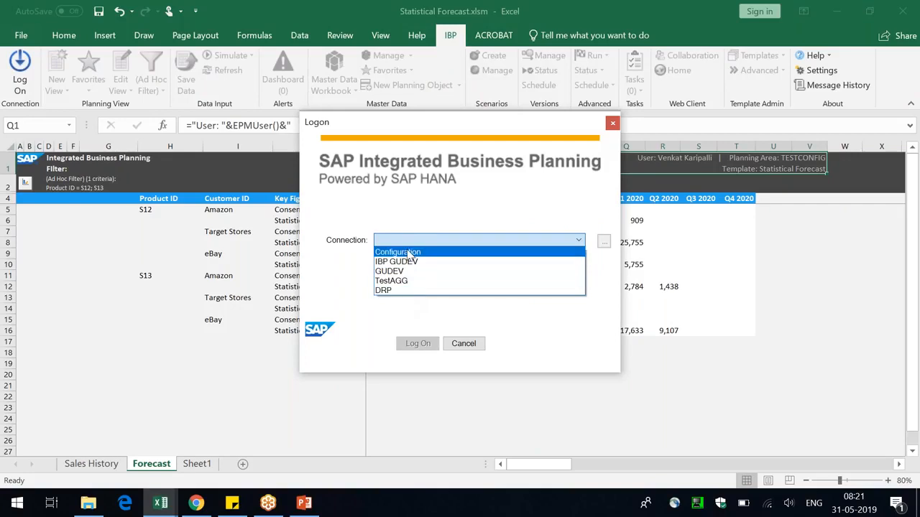
{"action": "left_click", "coordinate": [407, 282]}
{"action": "left_click", "coordinate": [414, 343]}
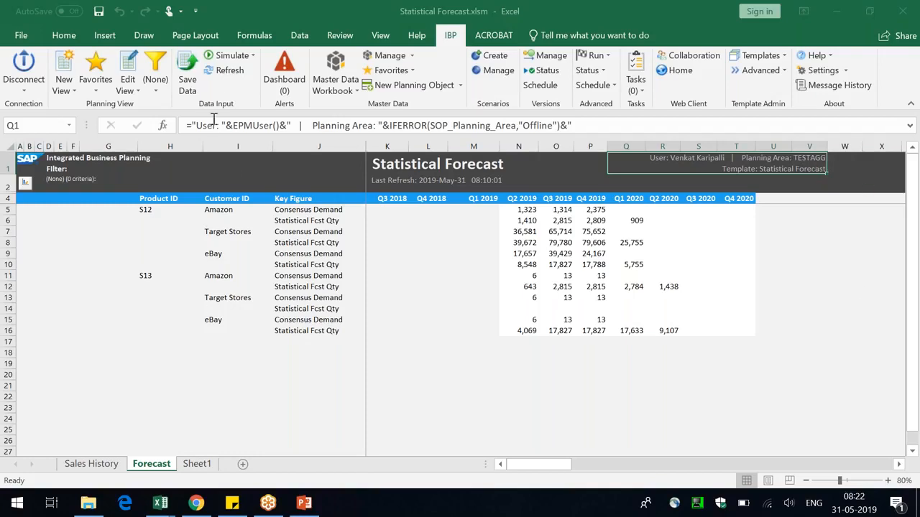
Refresh the Forecast planning view with the connected area's data and widen the Product ID column to fit the full IDs
{"action": "left_click", "coordinate": [225, 70]}
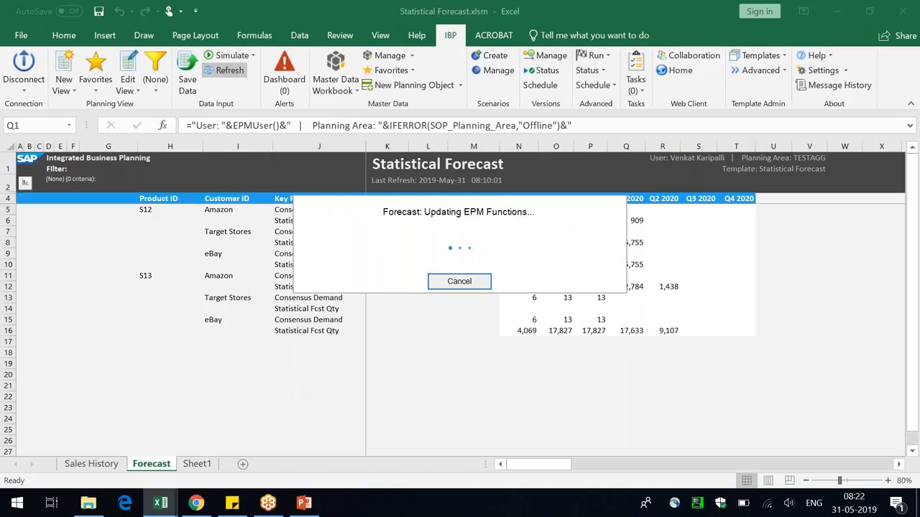
{"action": "left_click_drag", "start_coordinate": [208, 151], "coordinate": [204, 152]}
{"action": "left_click", "coordinate": [215, 210]}
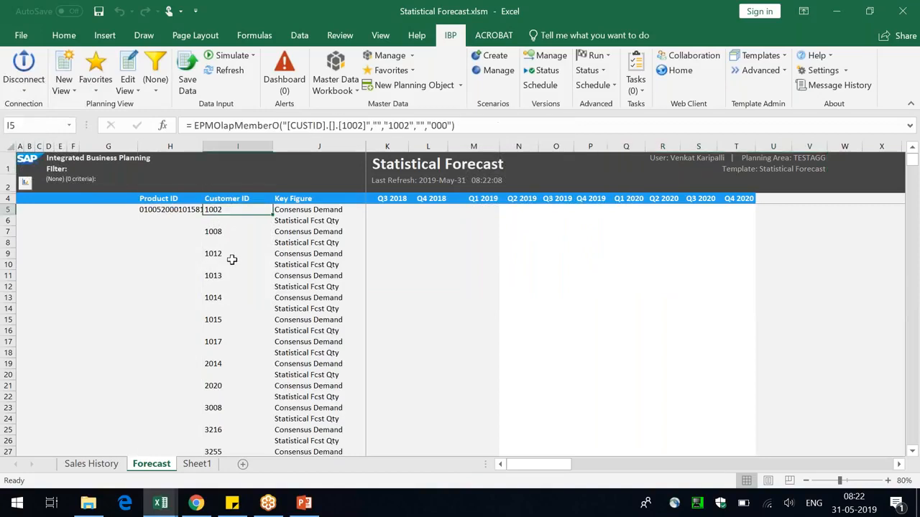
{"action": "left_click", "coordinate": [219, 231]}
{"action": "scroll", "coordinate": [243, 346], "scroll_direction": "down", "scroll_amount": 20}
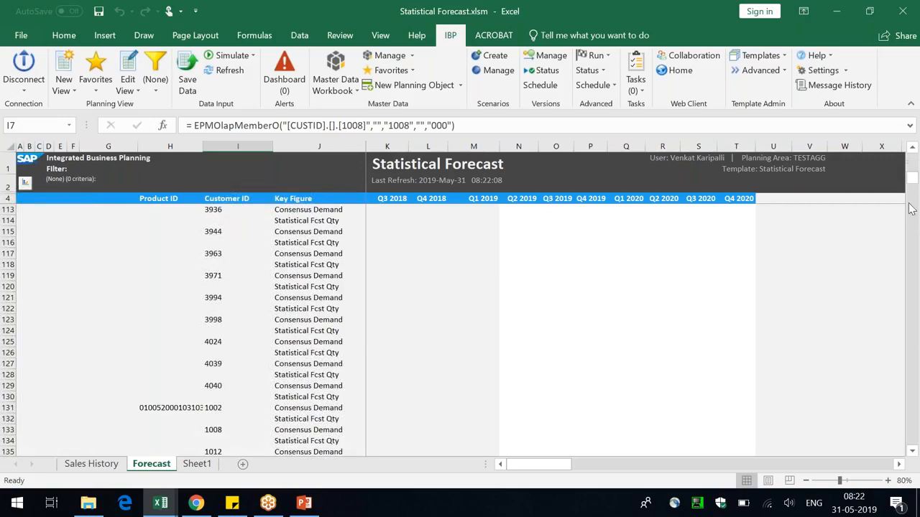
{"action": "left_click_drag", "start_coordinate": [911, 179], "coordinate": [912, 154]}
{"action": "left_click_drag", "start_coordinate": [198, 147], "coordinate": [221, 147]}
{"action": "left_click", "coordinate": [249, 287]}
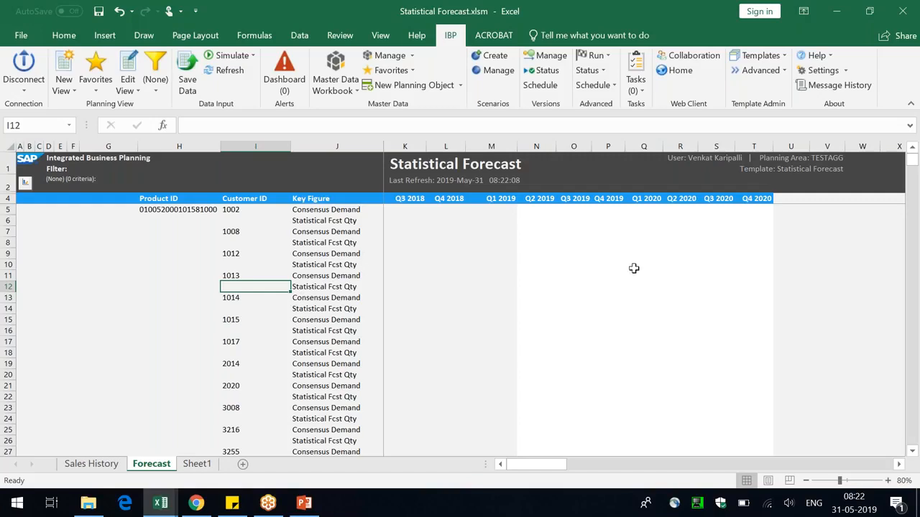
Check the templates offered for a new planning view under the TestAGG connection, and close the dialog without creating one
{"action": "left_click", "coordinate": [766, 64]}
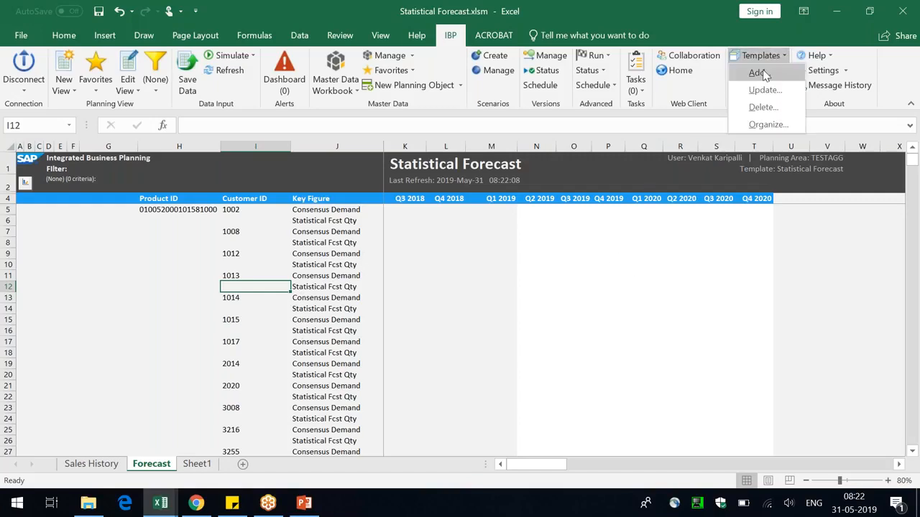
{"action": "left_click", "coordinate": [823, 243]}
{"action": "left_click", "coordinate": [63, 82]}
{"action": "left_click", "coordinate": [100, 108]}
{"action": "left_click_drag", "start_coordinate": [361, 228], "coordinate": [475, 229]}
{"action": "left_click", "coordinate": [600, 197]}
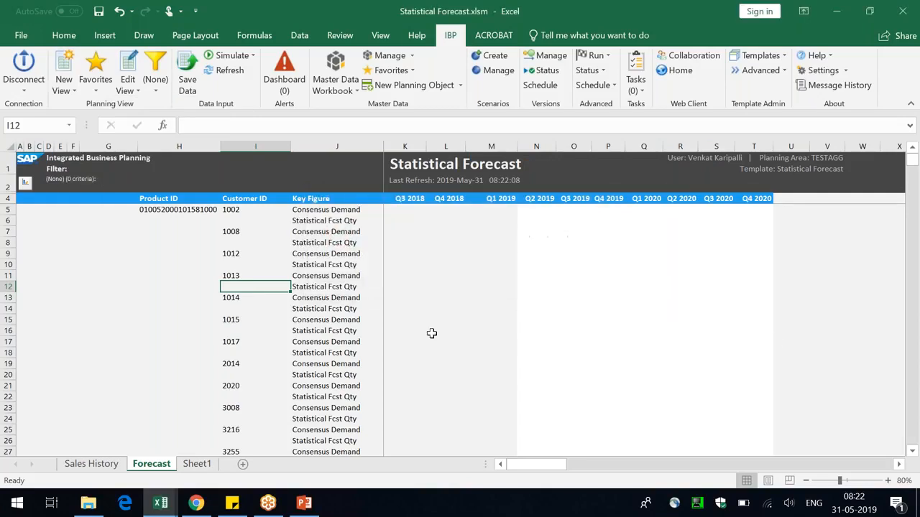
Start adding the Forecast planning view as a template under the TestAGG connection, and cancel without saving it
{"action": "left_click", "coordinate": [770, 60]}
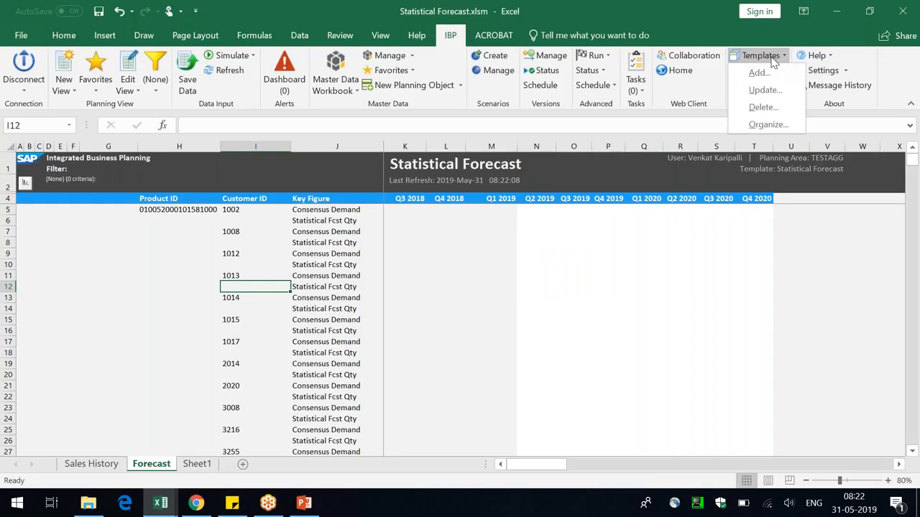
{"action": "left_click", "coordinate": [759, 72]}
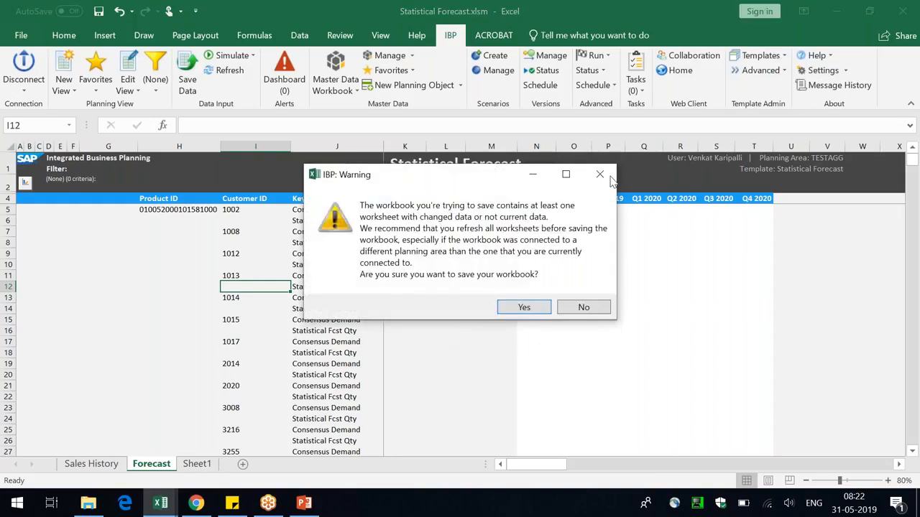
{"action": "left_click", "coordinate": [600, 175]}
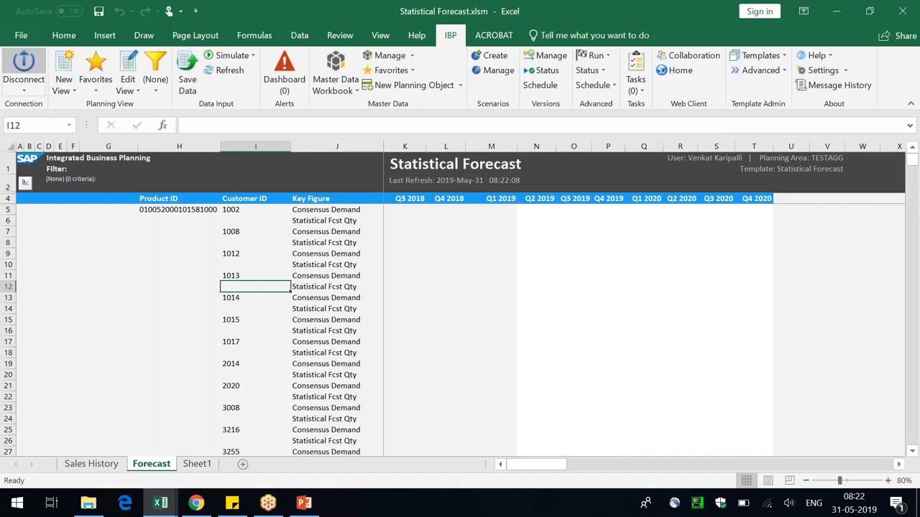
Disconnect from the TESTAGG planning area and log on with the Configuration connection
{"action": "left_click", "coordinate": [23, 71]}
{"action": "left_click", "coordinate": [21, 70]}
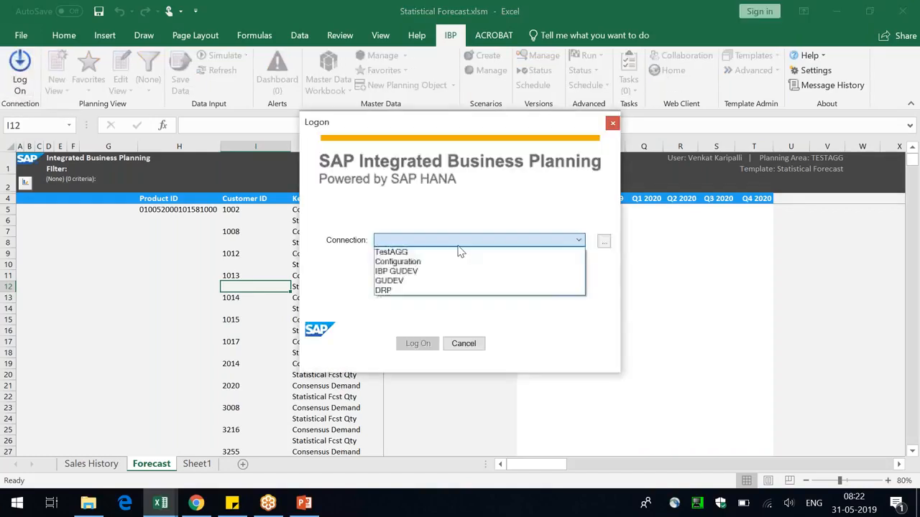
{"action": "left_click", "coordinate": [397, 262]}
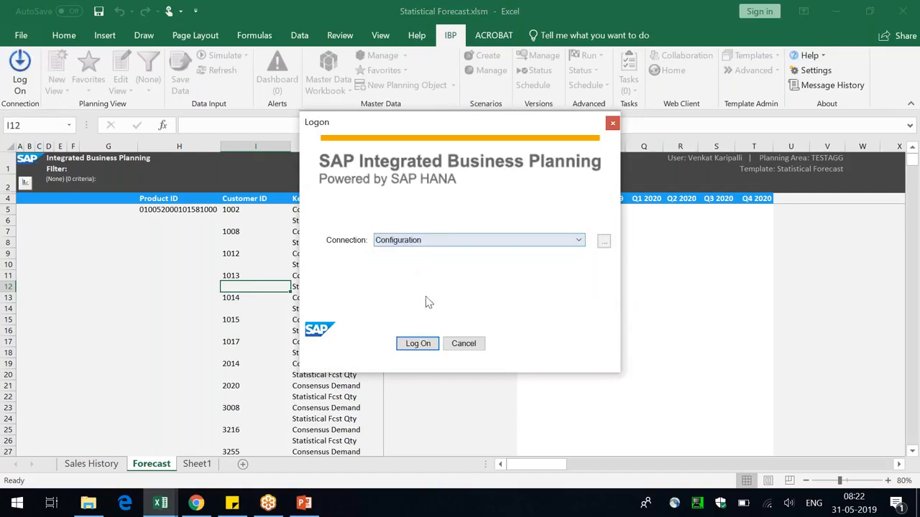
{"action": "left_click", "coordinate": [410, 346]}
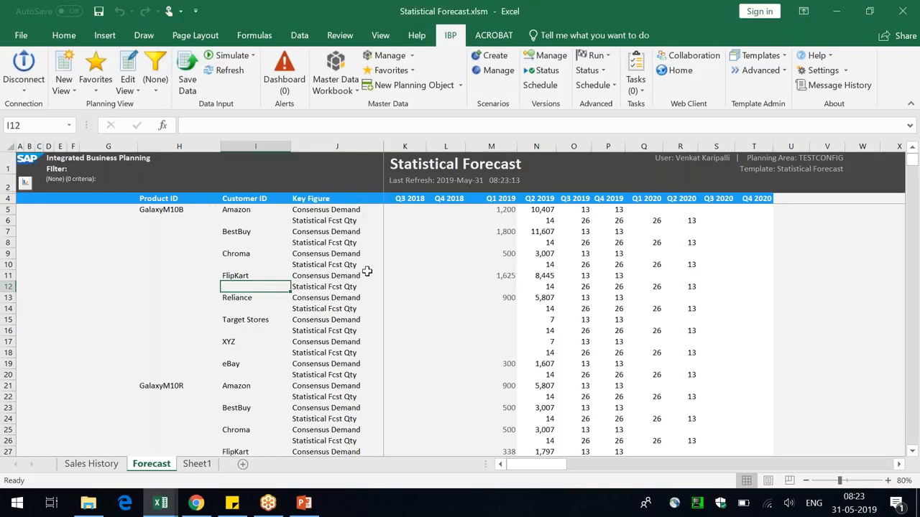
Open the Forecast planning view for editing and set its time period to Week
{"action": "left_click", "coordinate": [135, 79]}
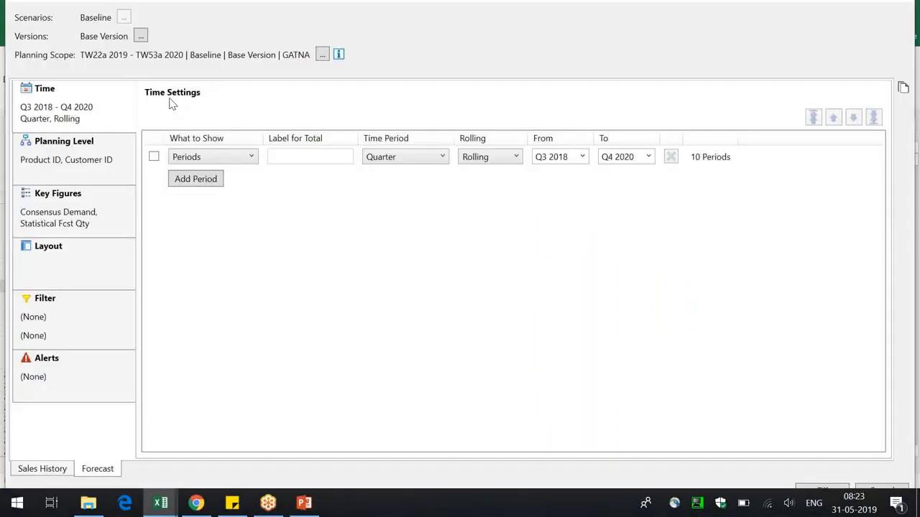
{"action": "left_click", "coordinate": [415, 164]}
{"action": "left_click", "coordinate": [571, 166]}
{"action": "left_click", "coordinate": [589, 156]}
{"action": "left_click", "coordinate": [765, 232]}
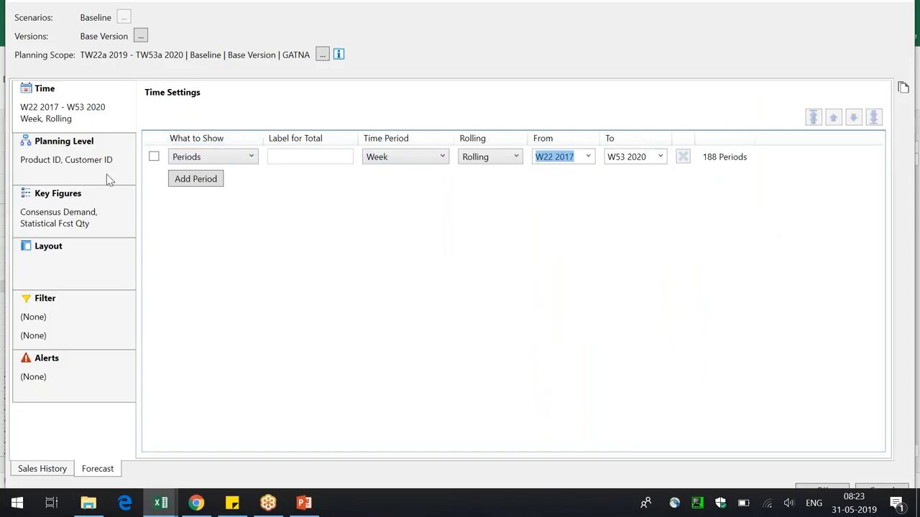
{"action": "left_click", "coordinate": [84, 115]}
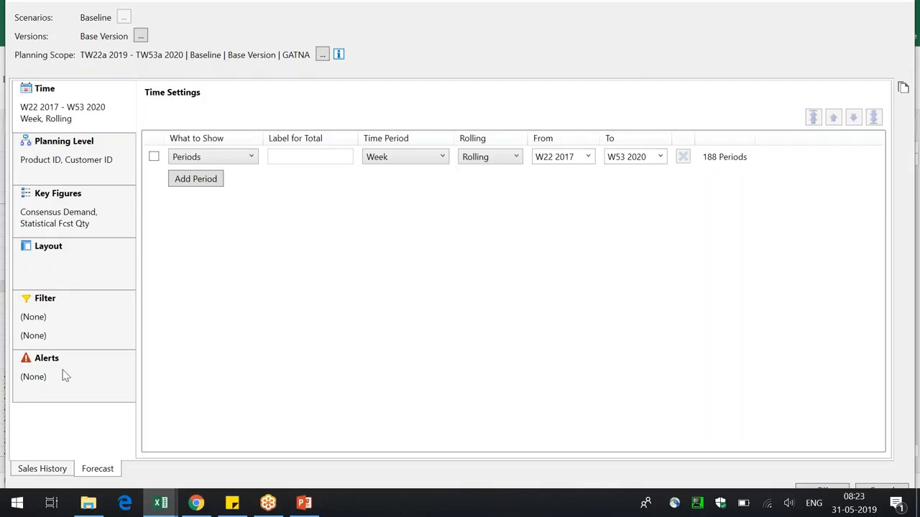
Set the weekly range to start from W20 2019 and apply the view settings, proceeding without a filter
{"action": "left_click", "coordinate": [588, 156]}
{"action": "left_click", "coordinate": [590, 208]}
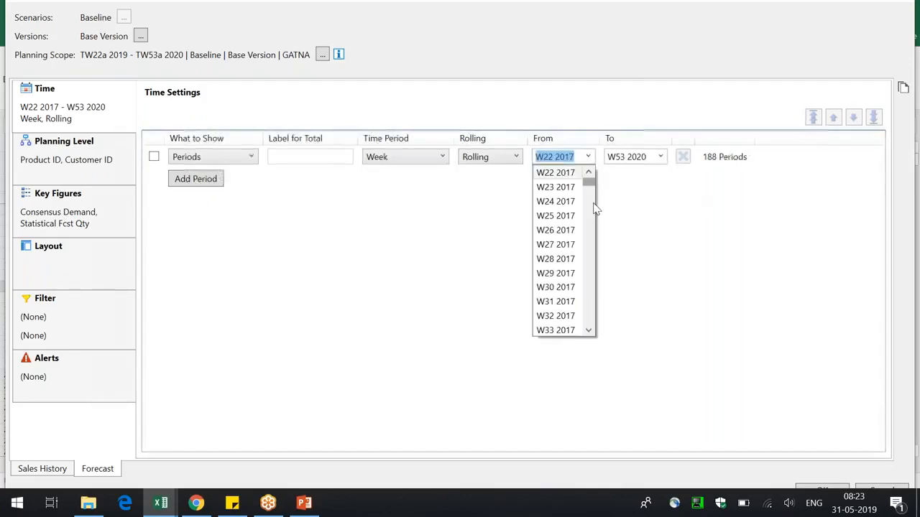
{"action": "left_click_drag", "start_coordinate": [594, 210], "coordinate": [591, 260]}
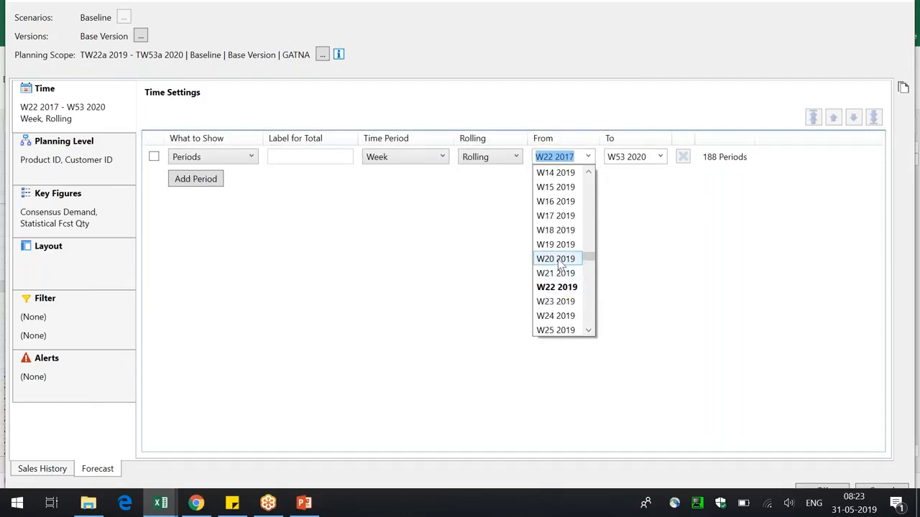
{"action": "left_click", "coordinate": [561, 266]}
{"action": "left_click", "coordinate": [818, 490]}
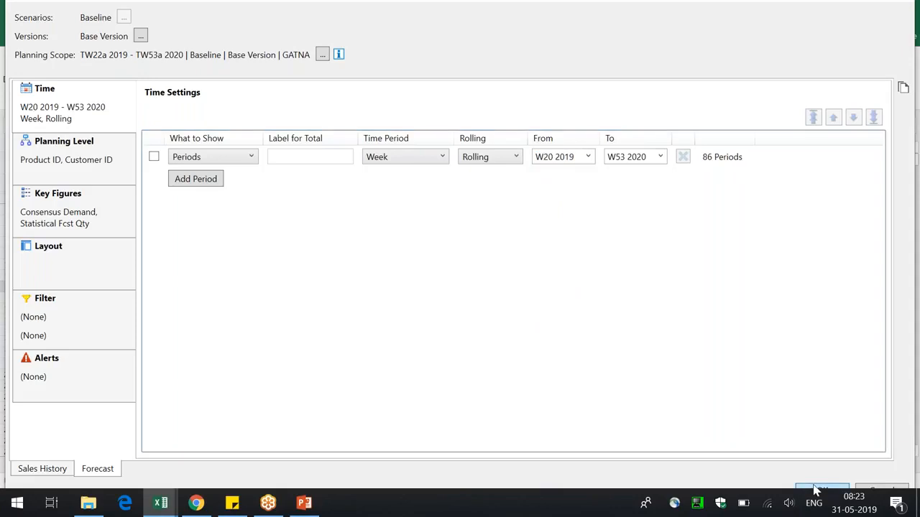
{"action": "left_click", "coordinate": [523, 285]}
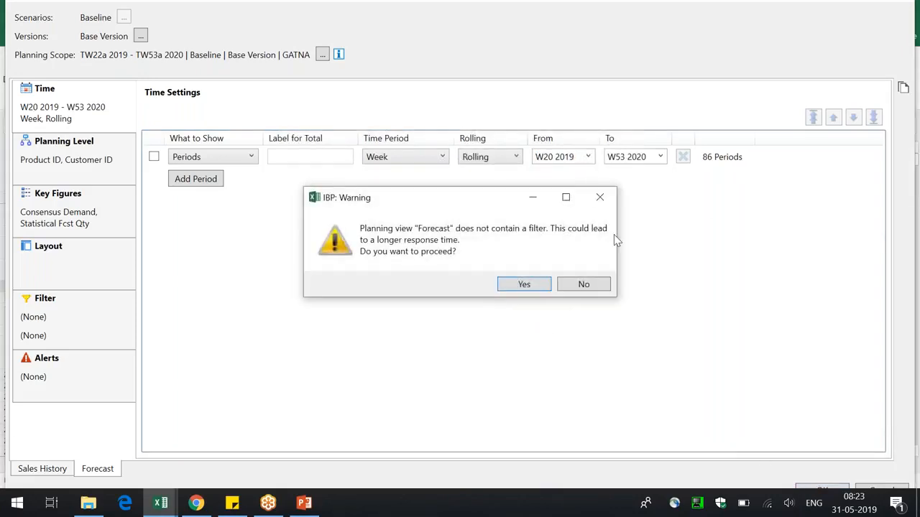
{"action": "left_click", "coordinate": [533, 286]}
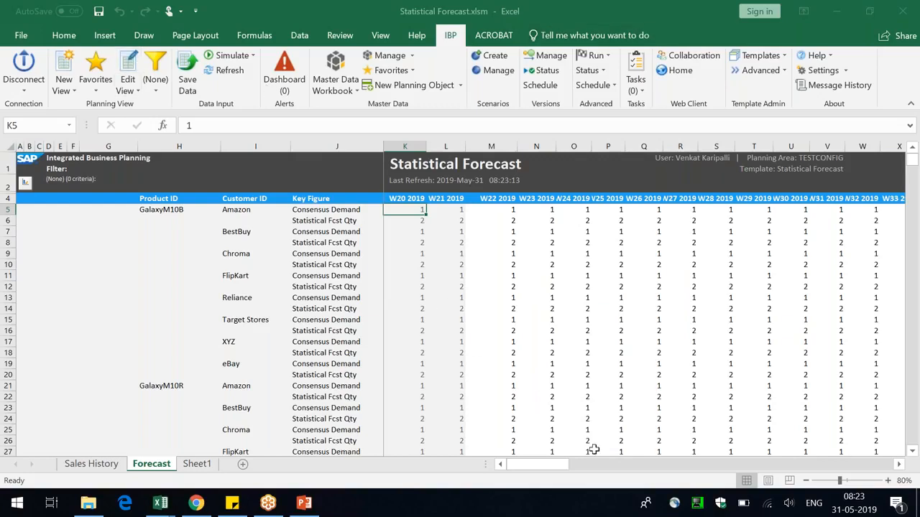
Examine the weekly key figure values across the 2020 weeks and further products in the Forecast view
{"action": "left_click", "coordinate": [609, 468]}
{"action": "left_click", "coordinate": [608, 469]}
{"action": "left_click_drag", "start_coordinate": [609, 469], "coordinate": [704, 467]}
{"action": "scroll", "coordinate": [614, 391], "scroll_direction": "down", "scroll_amount": 20}
{"action": "scroll", "coordinate": [632, 390], "scroll_direction": "up", "scroll_amount": 9}
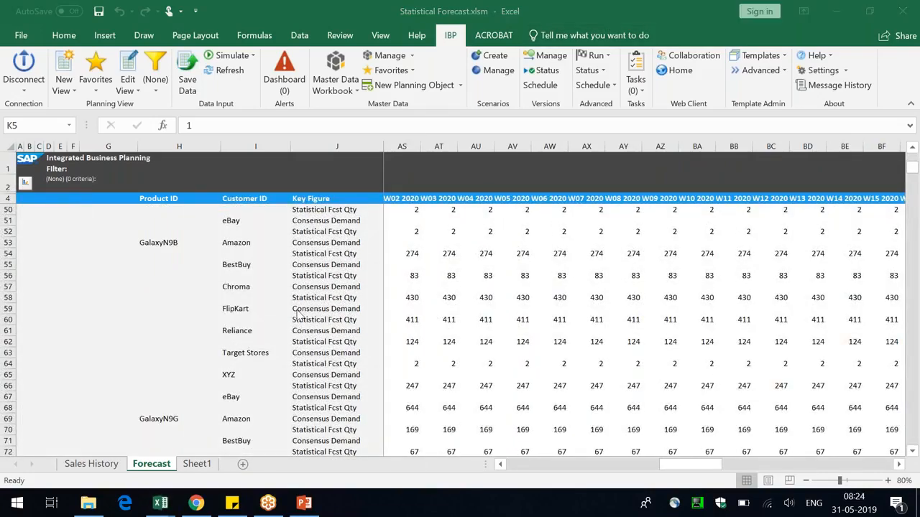
{"action": "scroll", "coordinate": [440, 351], "scroll_direction": "down", "scroll_amount": 4}
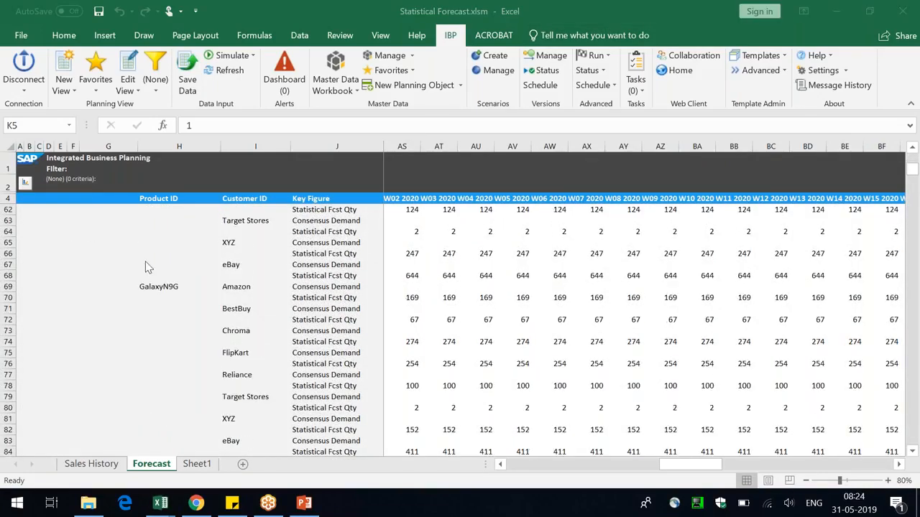
Apply the saved S12 filter to the Forecast view and slightly narrow the Product ID column
{"action": "left_click", "coordinate": [155, 79]}
{"action": "left_click", "coordinate": [180, 207]}
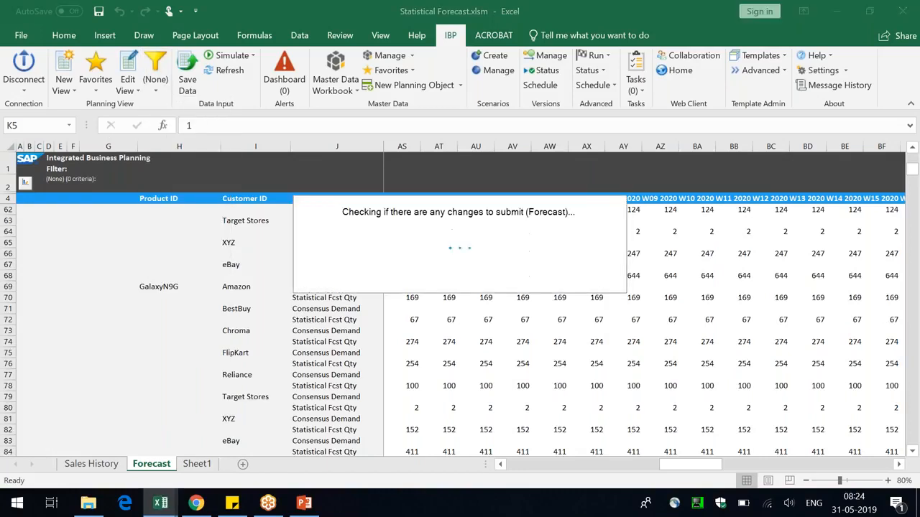
{"action": "left_click", "coordinate": [155, 91]}
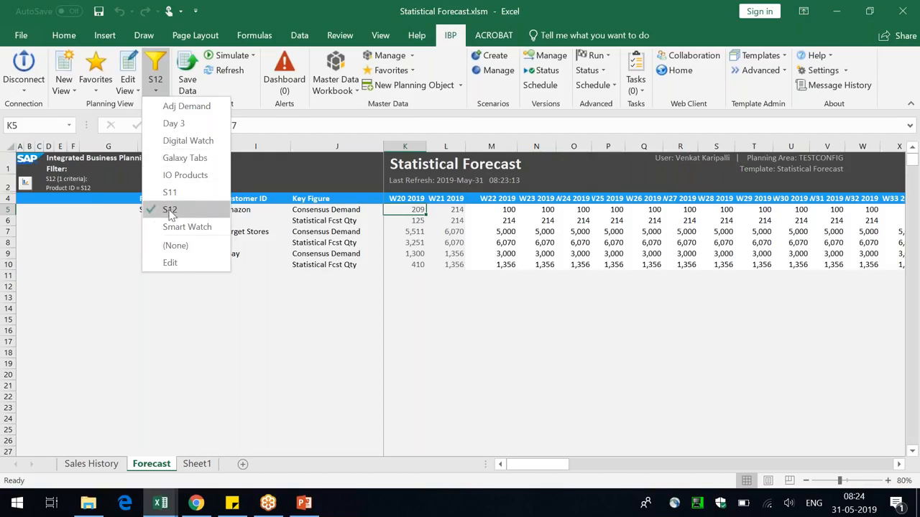
{"action": "left_click", "coordinate": [198, 324]}
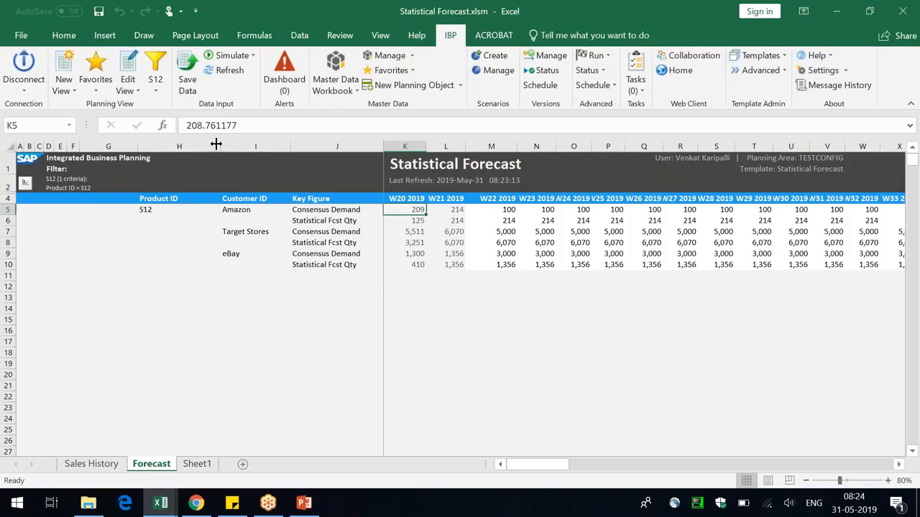
{"action": "left_click_drag", "start_coordinate": [215, 145], "coordinate": [196, 145]}
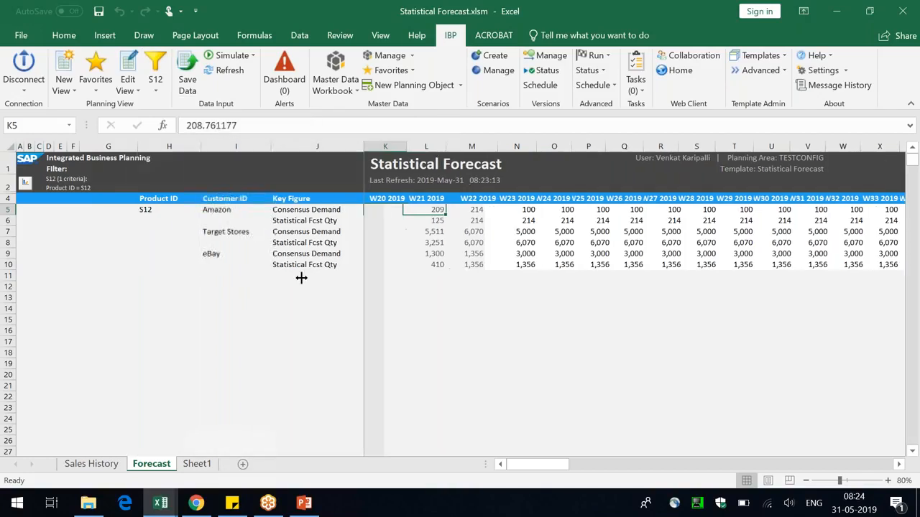
Apply the saved Galaxy Tabs filter to the Forecast view and look through the listed products
{"action": "left_click", "coordinate": [155, 77]}
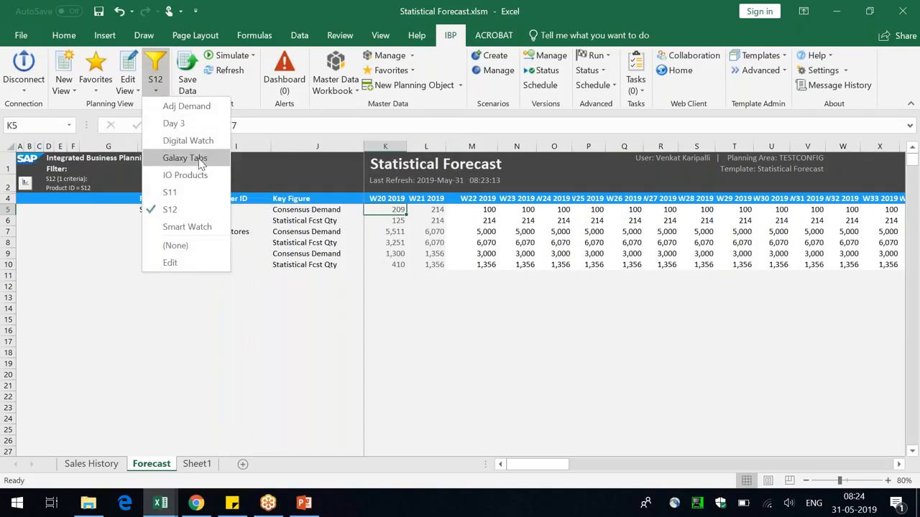
{"action": "left_click", "coordinate": [201, 158]}
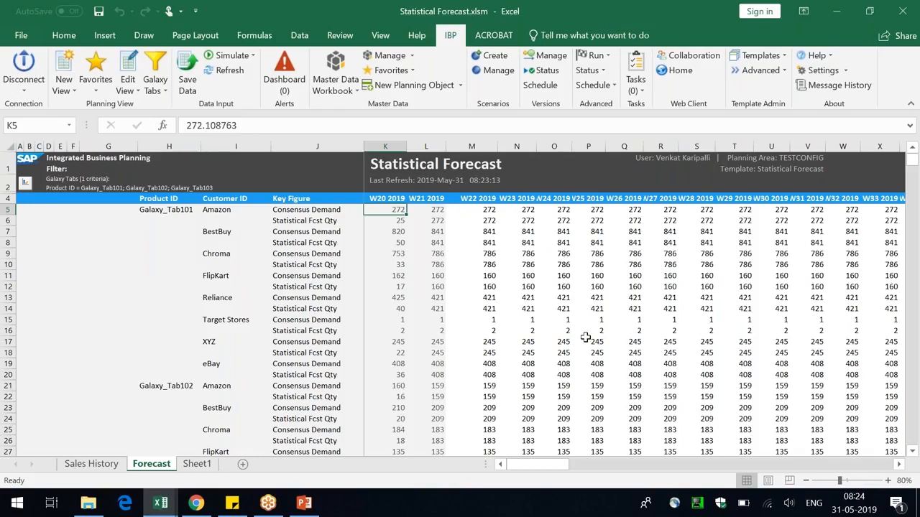
{"action": "scroll", "coordinate": [586, 338], "scroll_direction": "down", "scroll_amount": 15}
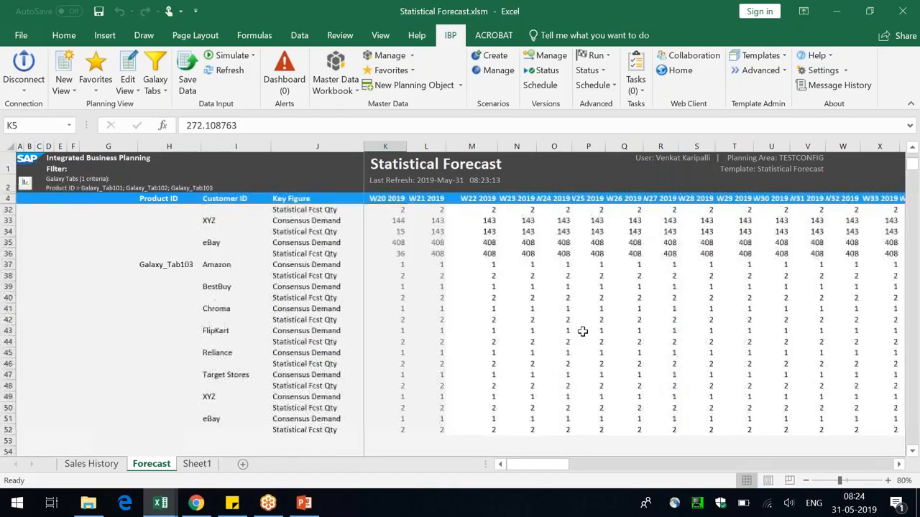
{"action": "scroll", "coordinate": [583, 331], "scroll_direction": "up", "scroll_amount": 15}
{"action": "key", "text": "alt+Tab"}
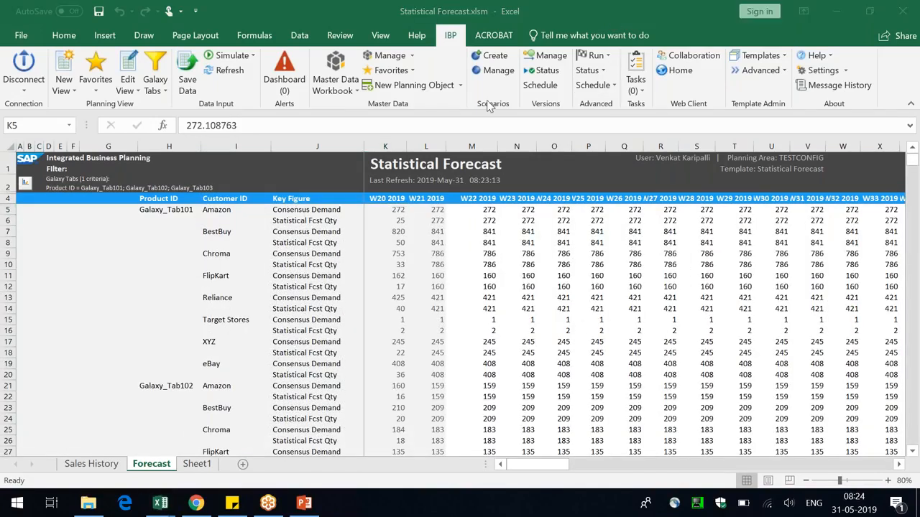
Edit the Forecast view's attribute-based filter so that Product ID equals S12 and S13, and apply it without saving the filter
{"action": "left_click", "coordinate": [129, 66]}
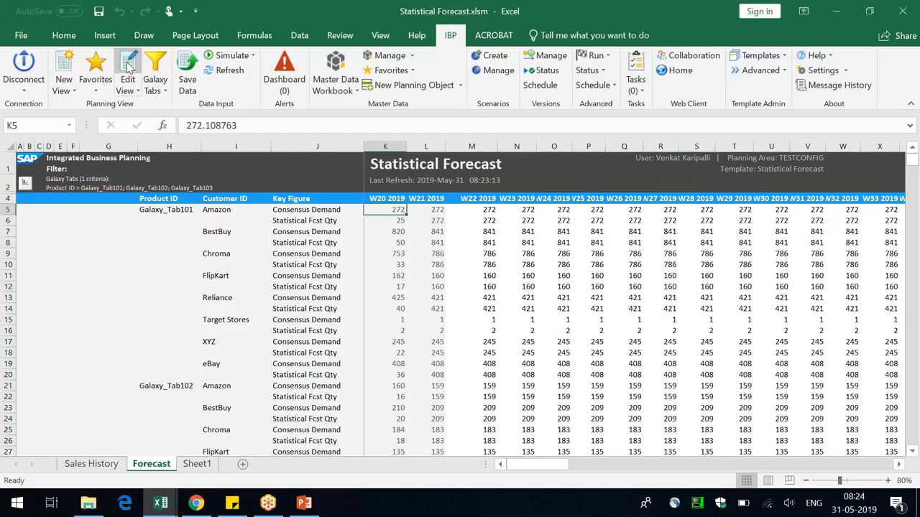
{"action": "left_click", "coordinate": [128, 66]}
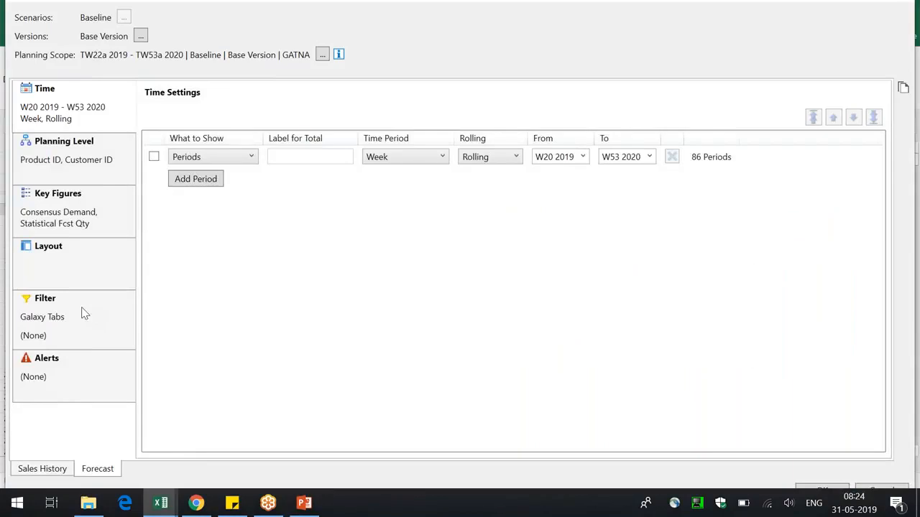
{"action": "left_click", "coordinate": [49, 327]}
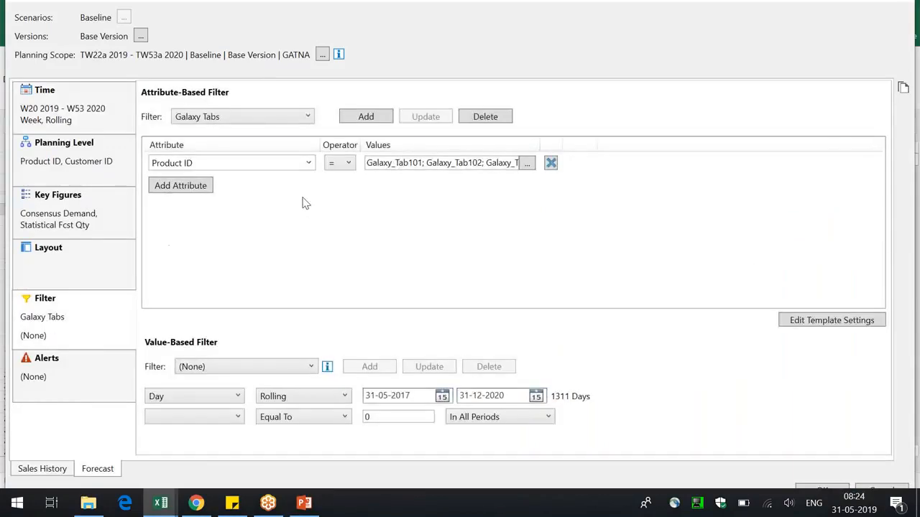
{"action": "left_click", "coordinate": [492, 157]}
{"action": "left_click", "coordinate": [527, 163]}
{"action": "type", "text": "S1"}
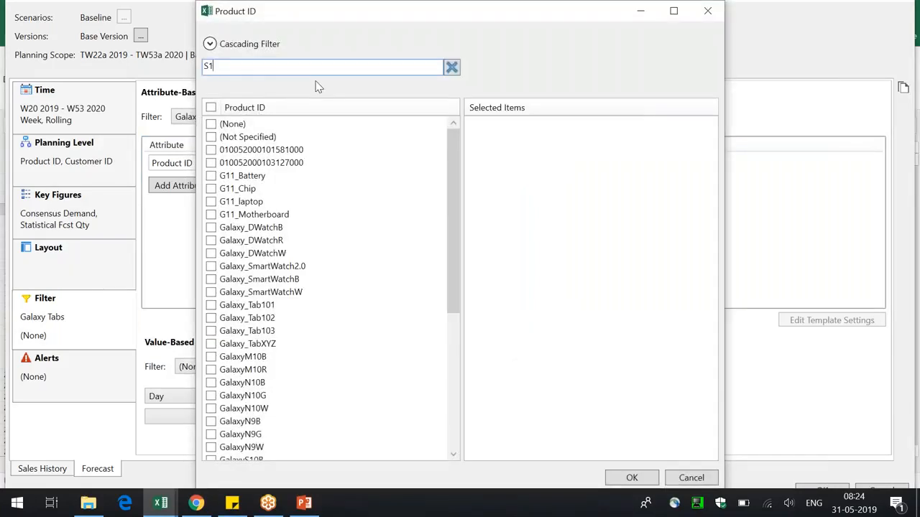
{"action": "left_click", "coordinate": [226, 163]}
{"action": "left_click", "coordinate": [227, 176]}
{"action": "left_click", "coordinate": [631, 477]}
{"action": "left_click", "coordinate": [834, 491]}
{"action": "left_click", "coordinate": [522, 285]}
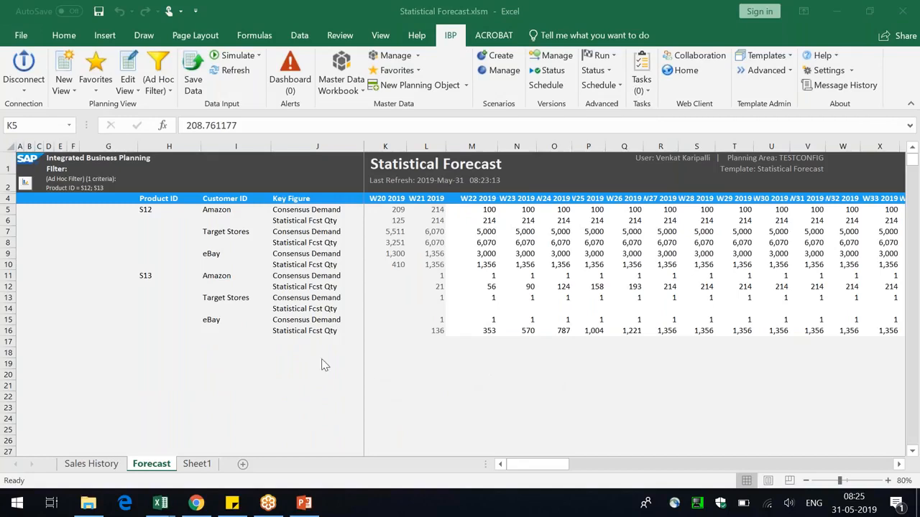
{"action": "left_click", "coordinate": [170, 216]}
{"action": "left_click", "coordinate": [158, 266]}
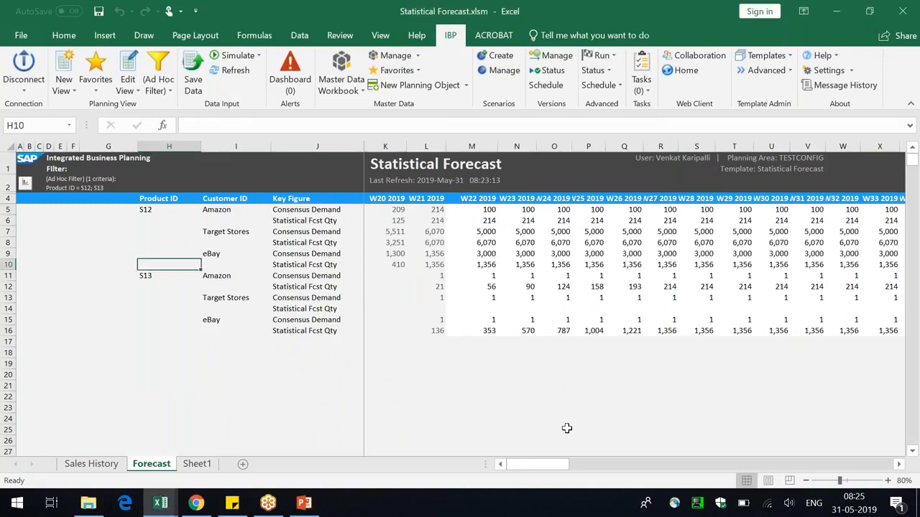
{"action": "left_click_drag", "start_coordinate": [531, 386], "coordinate": [548, 386]}
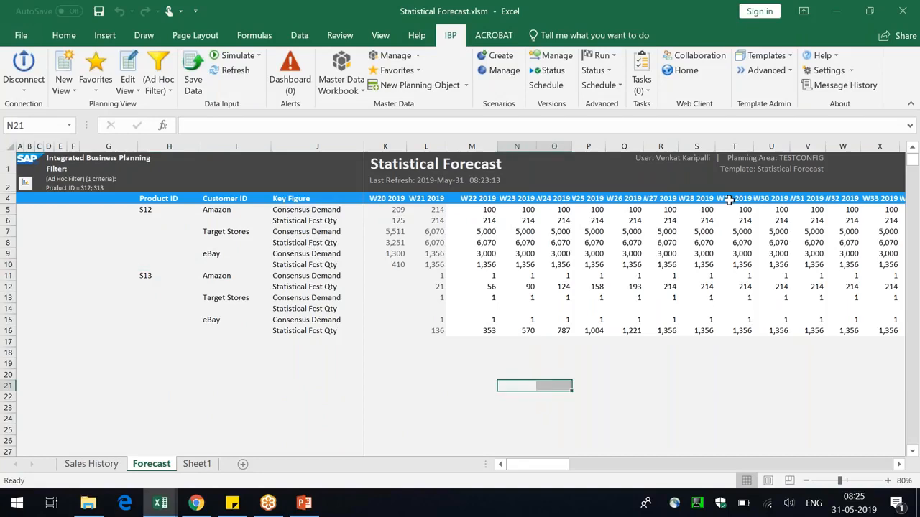
{"action": "left_click", "coordinate": [768, 13]}
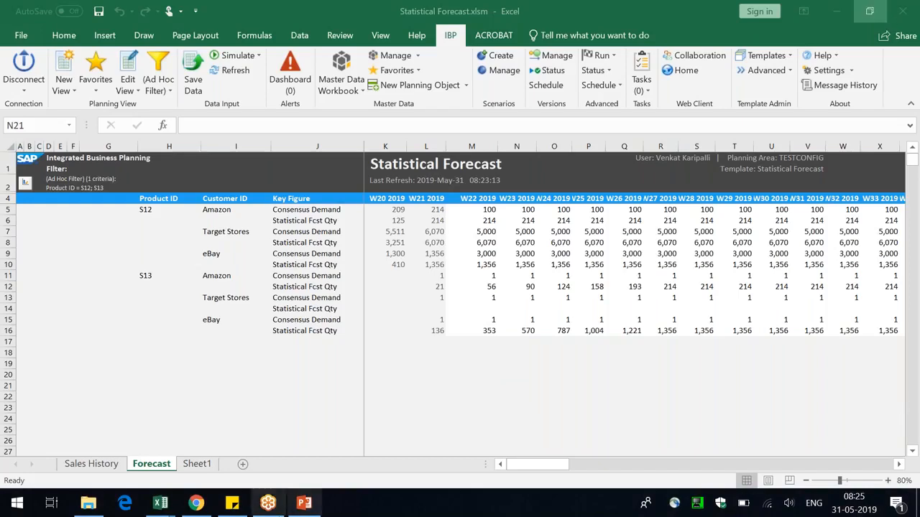
{"action": "left_click", "coordinate": [304, 505]}
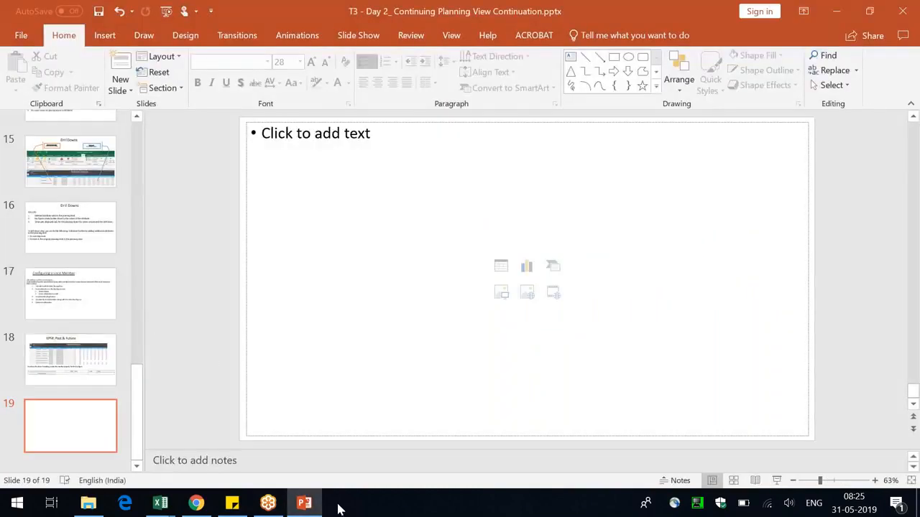
{"action": "left_click", "coordinate": [313, 506]}
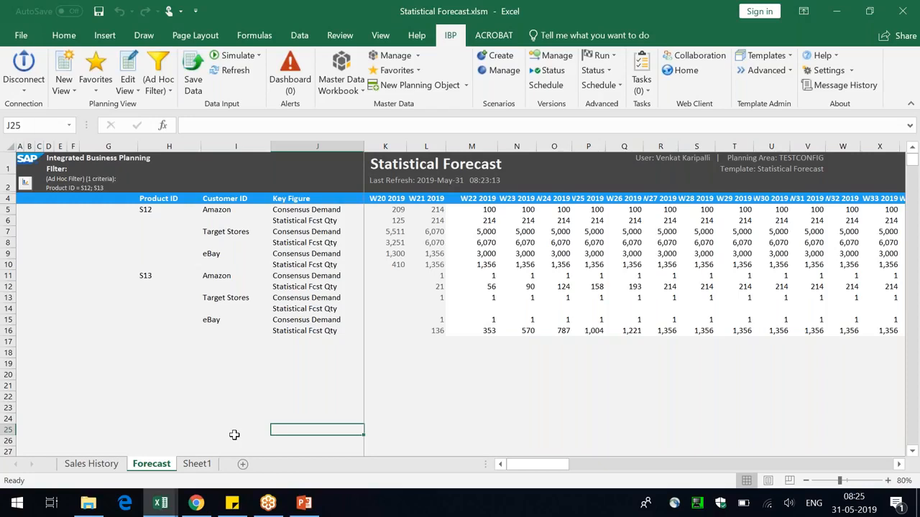
{"action": "key", "text": "XF86MonBrightnessUp"}
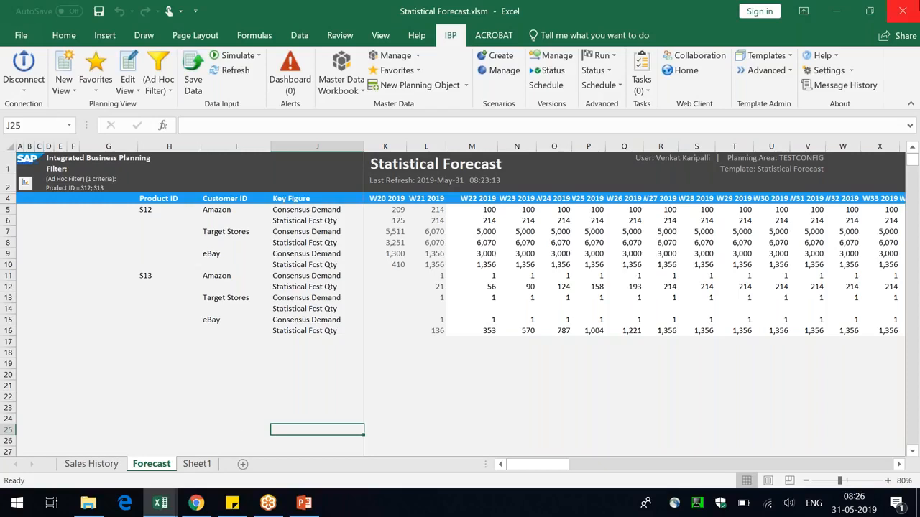
{"action": "left_click", "coordinate": [760, 11]}
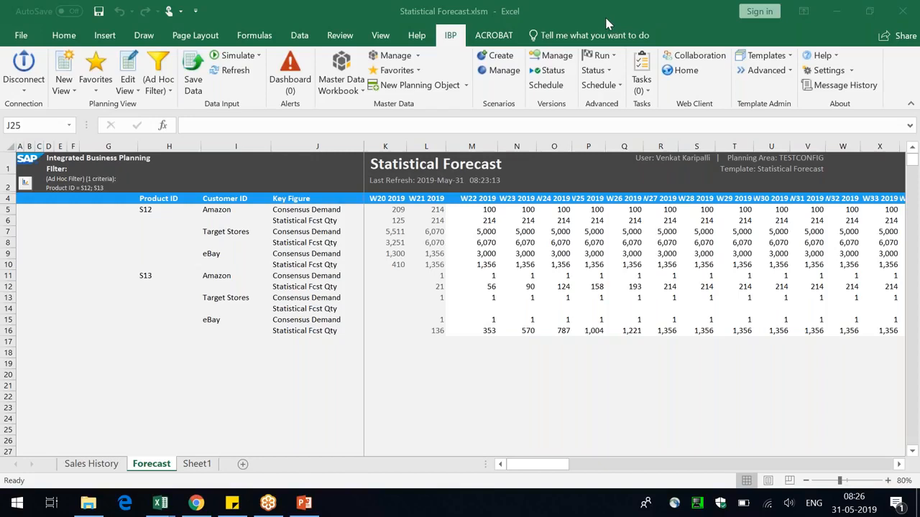
Add the Location ID attribute before Customer ID through quick editing of the planning view, and slightly narrow its column
{"action": "left_click", "coordinate": [293, 230]}
{"action": "left_click", "coordinate": [243, 228]}
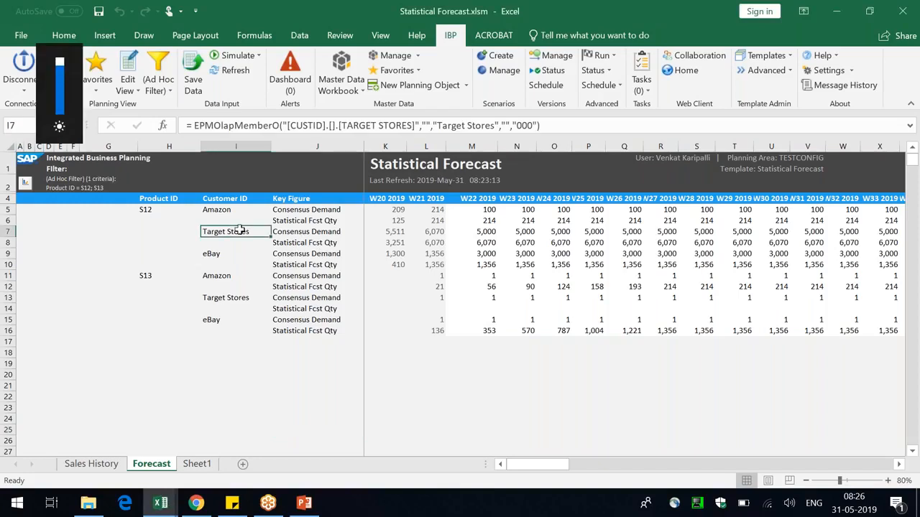
{"action": "left_click", "coordinate": [296, 245]}
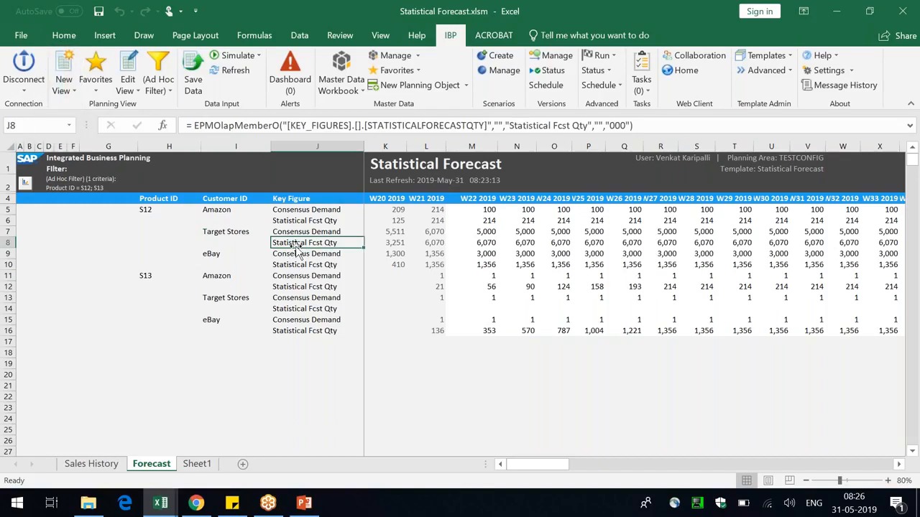
{"action": "left_click", "coordinate": [217, 235]}
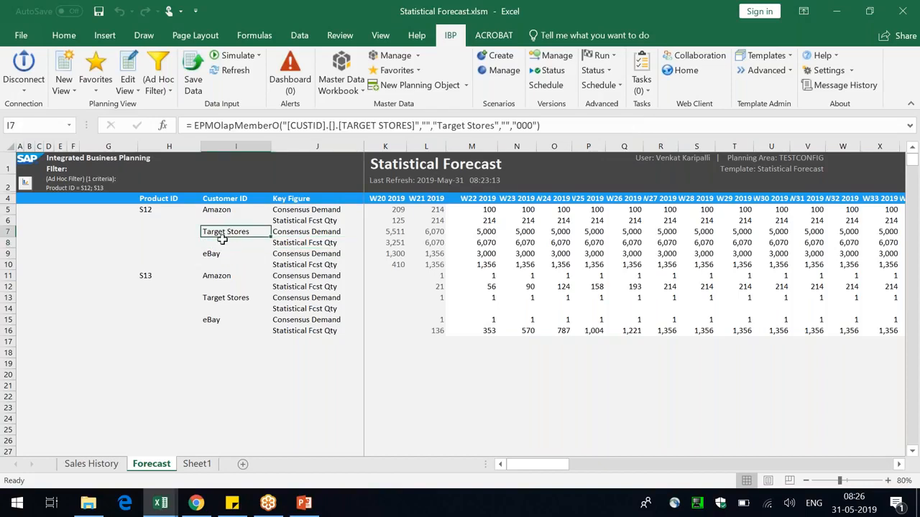
{"action": "right_click", "coordinate": [228, 231]}
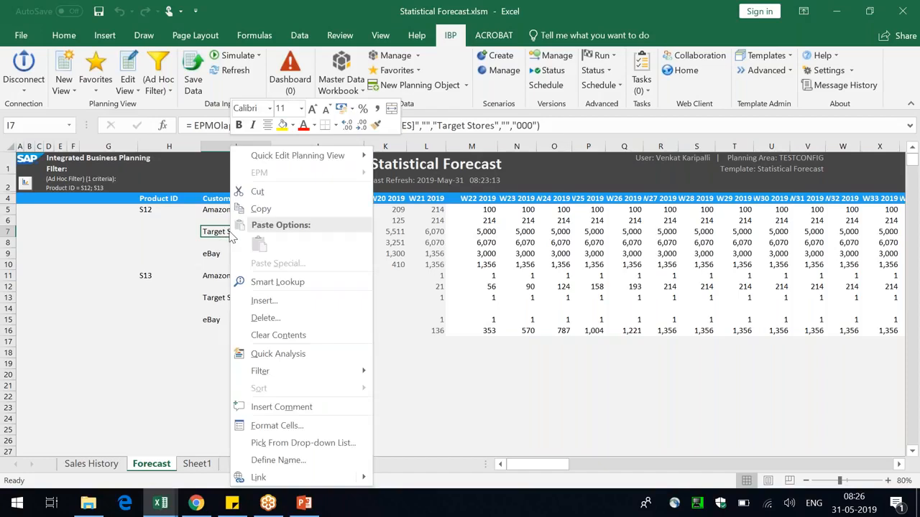
{"action": "mouse_move", "coordinate": [283, 158]}
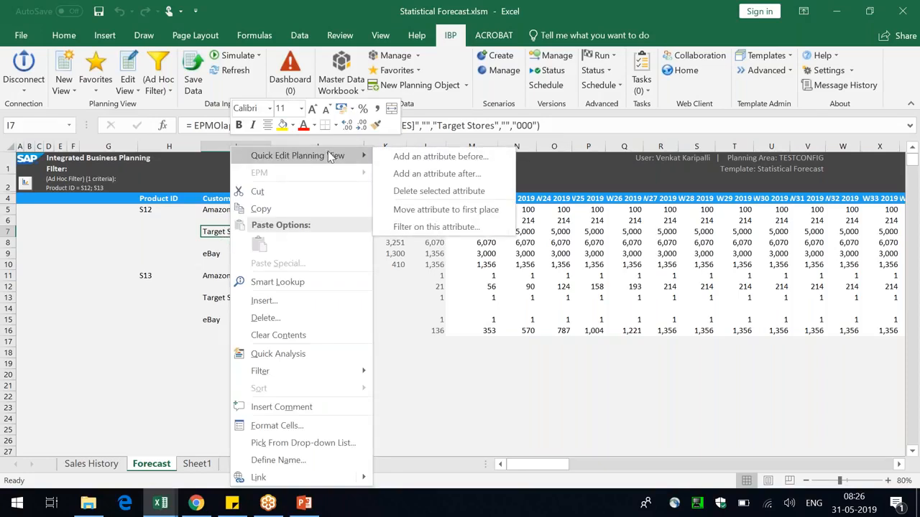
{"action": "left_click", "coordinate": [450, 164]}
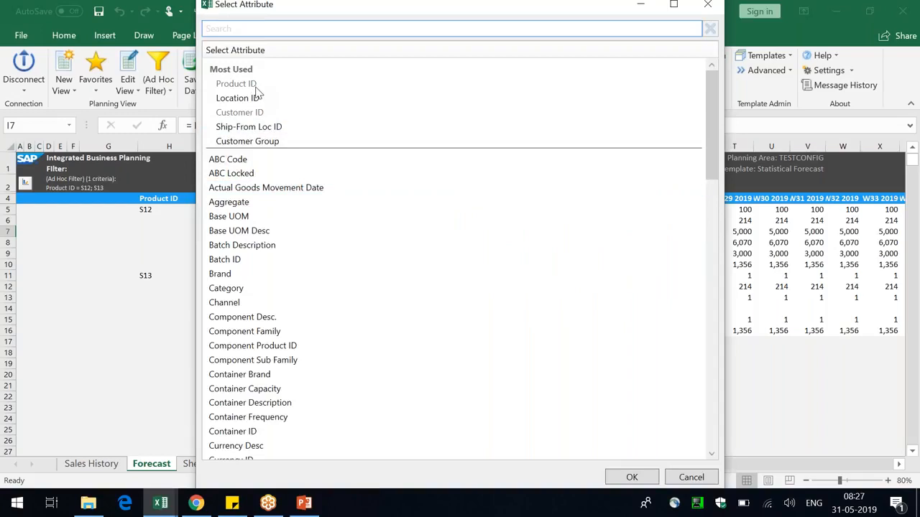
{"action": "double_click", "coordinate": [237, 98]}
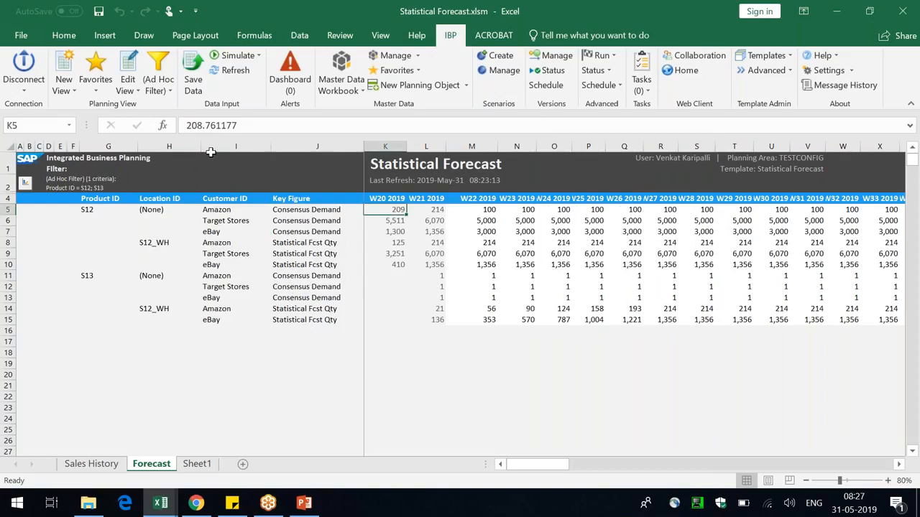
{"action": "left_click_drag", "start_coordinate": [203, 149], "coordinate": [184, 149]}
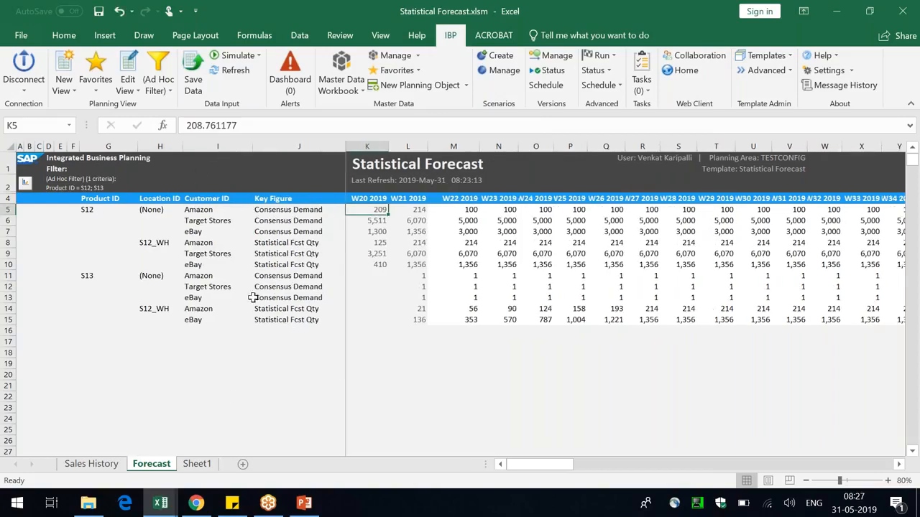
Examine product S12's Statistical Fcst Qty rows by customer at location S12_WH, and slightly widen the Location ID column
{"action": "left_click", "coordinate": [267, 245]}
{"action": "left_click", "coordinate": [88, 210]}
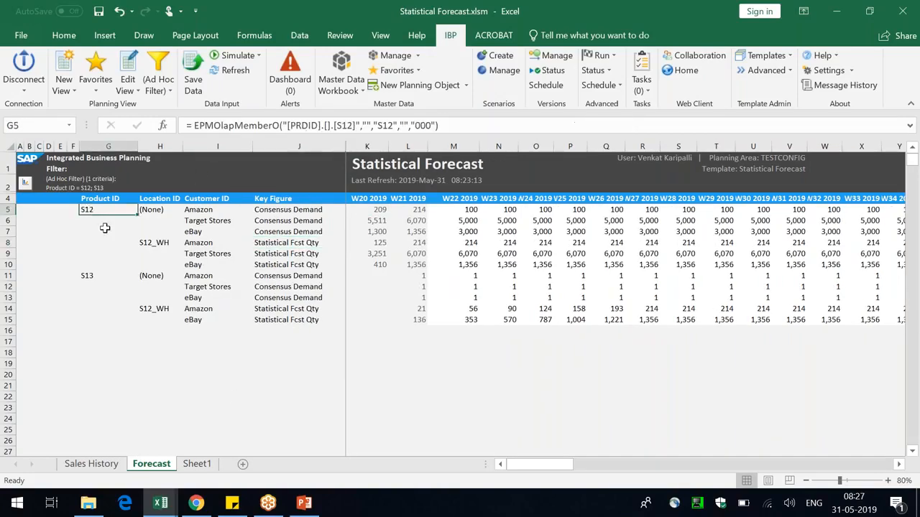
{"action": "left_click", "coordinate": [157, 245]}
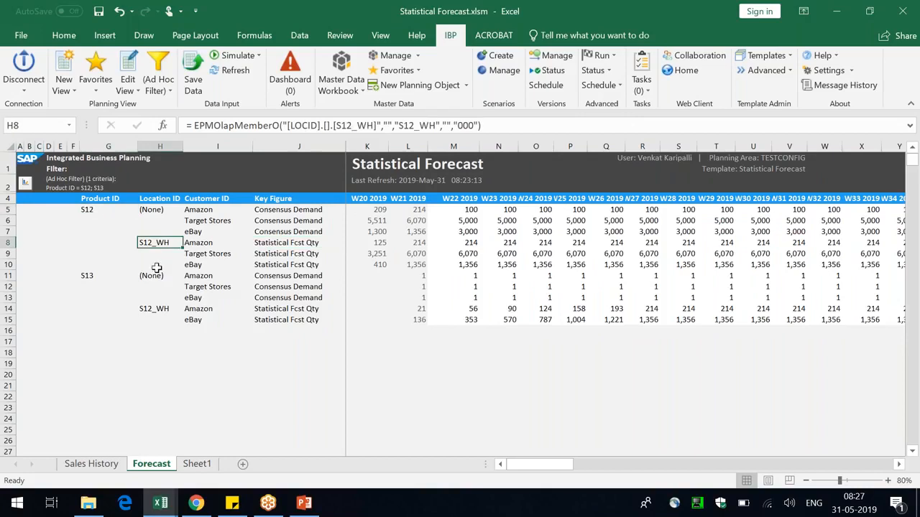
{"action": "left_click_drag", "start_coordinate": [197, 244], "coordinate": [209, 265]}
{"action": "left_click_drag", "start_coordinate": [296, 246], "coordinate": [301, 266]}
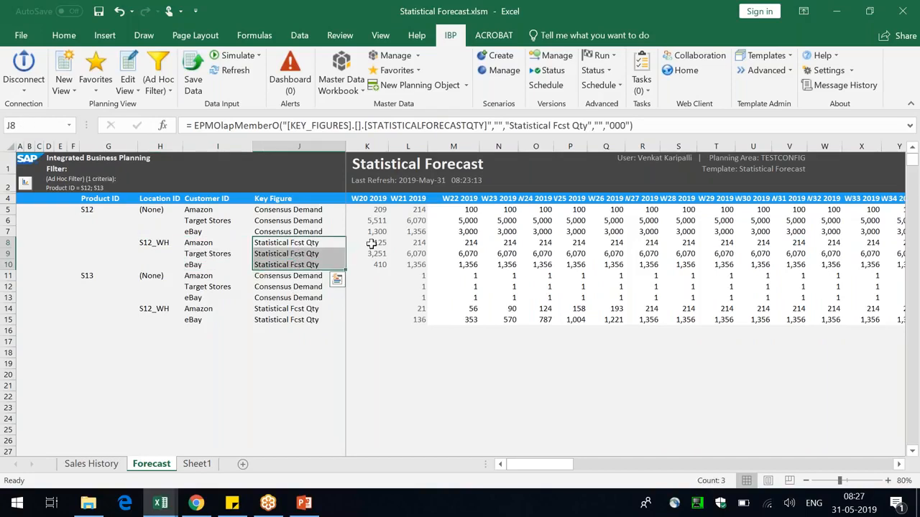
{"action": "left_click", "coordinate": [460, 242]}
{"action": "left_click_drag", "start_coordinate": [510, 242], "coordinate": [643, 263]}
{"action": "left_click", "coordinate": [548, 394]}
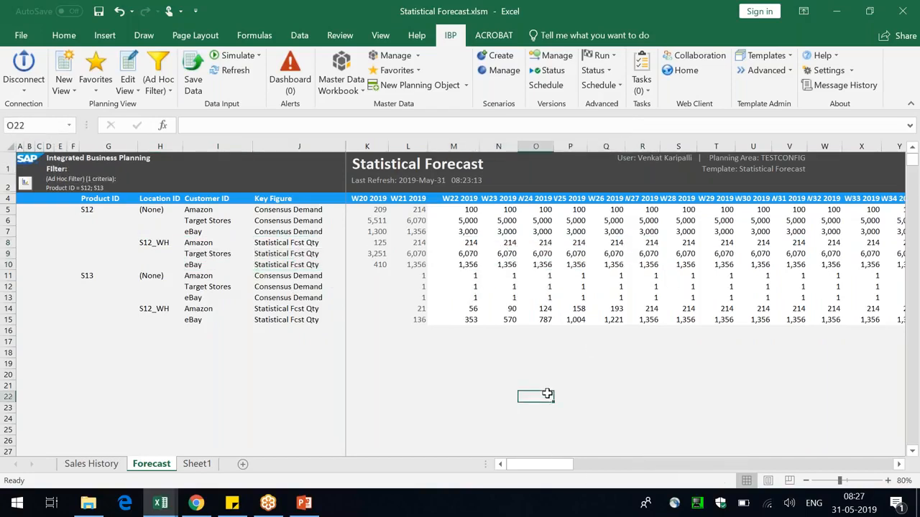
{"action": "left_click_drag", "start_coordinate": [182, 149], "coordinate": [188, 157]}
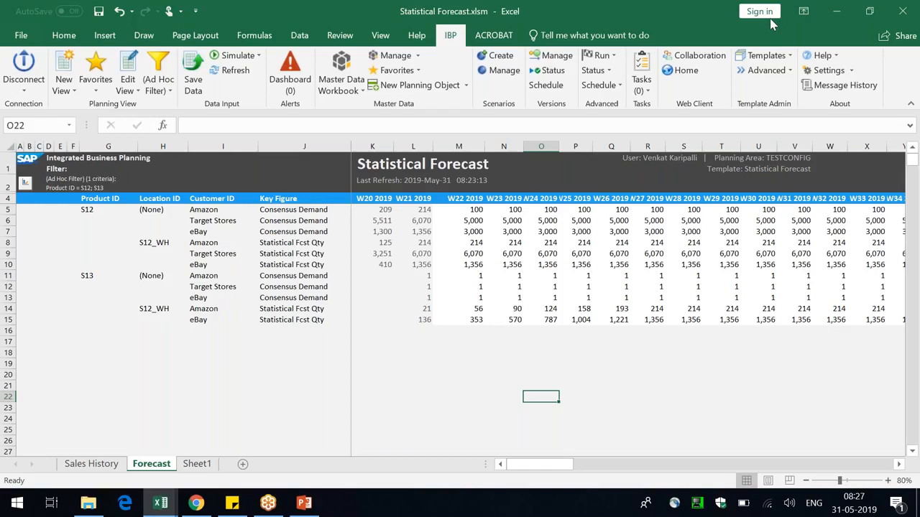
{"action": "left_click", "coordinate": [611, 18]}
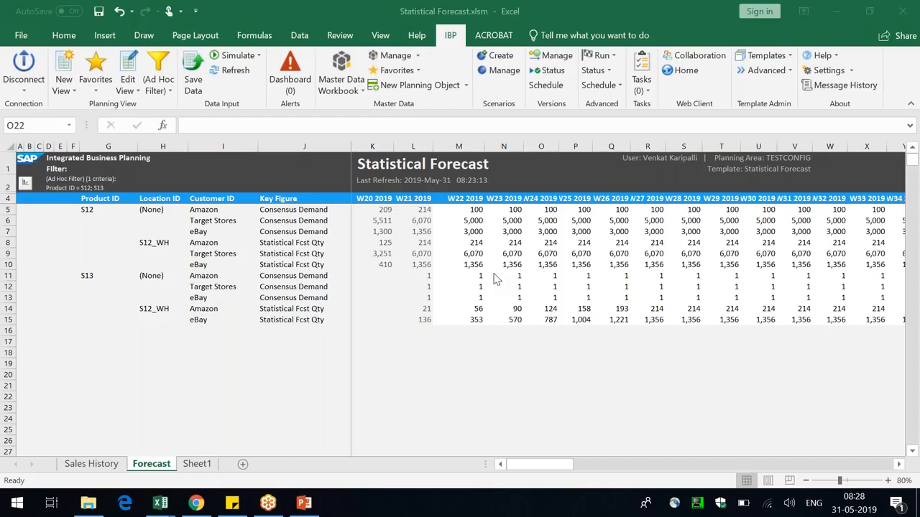
Delete the Location ID attribute from the Forecast view through quick editing of the planning view
{"action": "left_click", "coordinate": [155, 242]}
{"action": "right_click", "coordinate": [155, 243]}
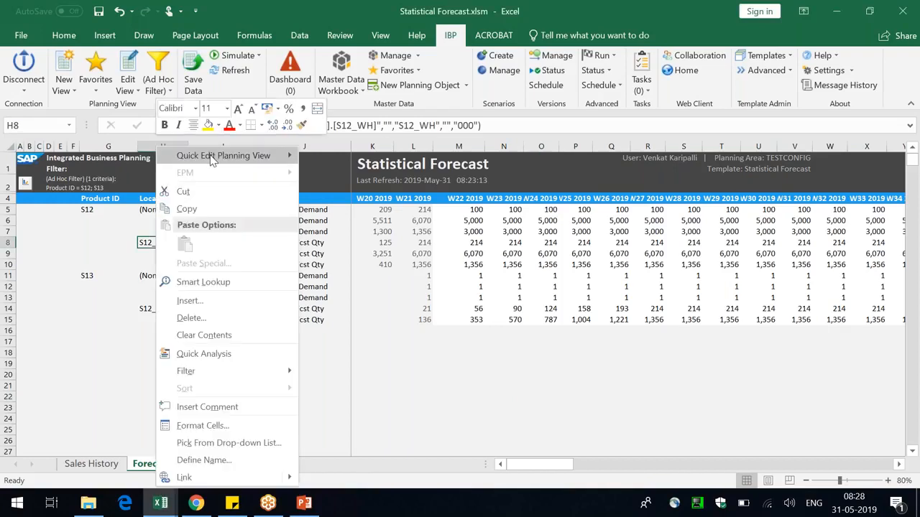
{"action": "mouse_move", "coordinate": [230, 156]}
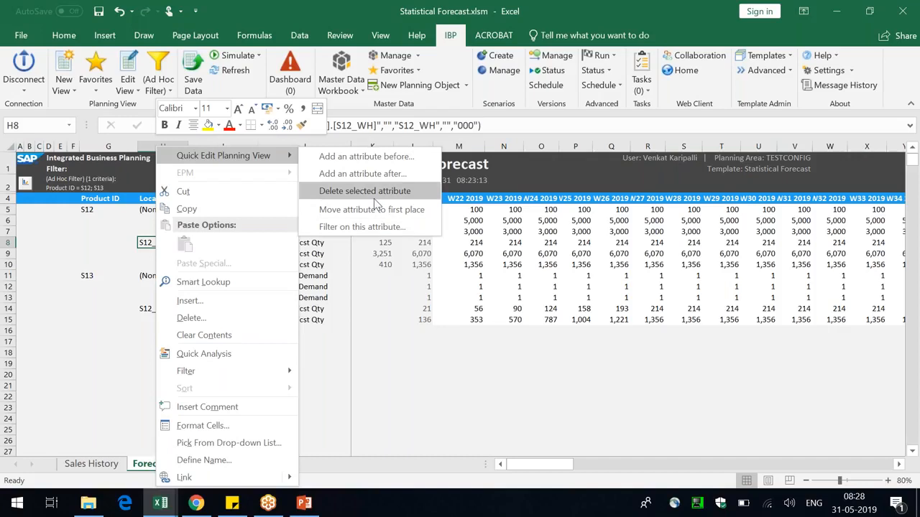
{"action": "left_click", "coordinate": [375, 197]}
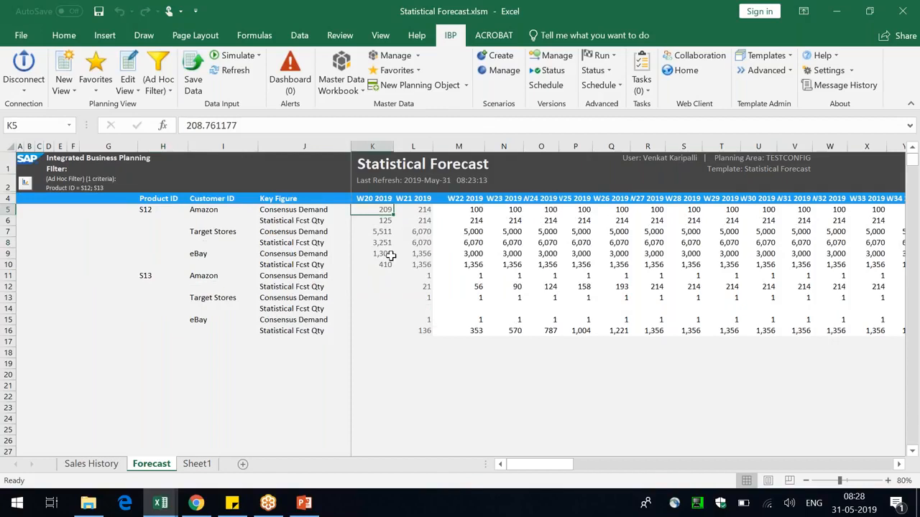
Add the Channel attribute before Customer ID through quick editing of the planning view
{"action": "right_click", "coordinate": [189, 231]}
{"action": "mouse_move", "coordinate": [273, 156]}
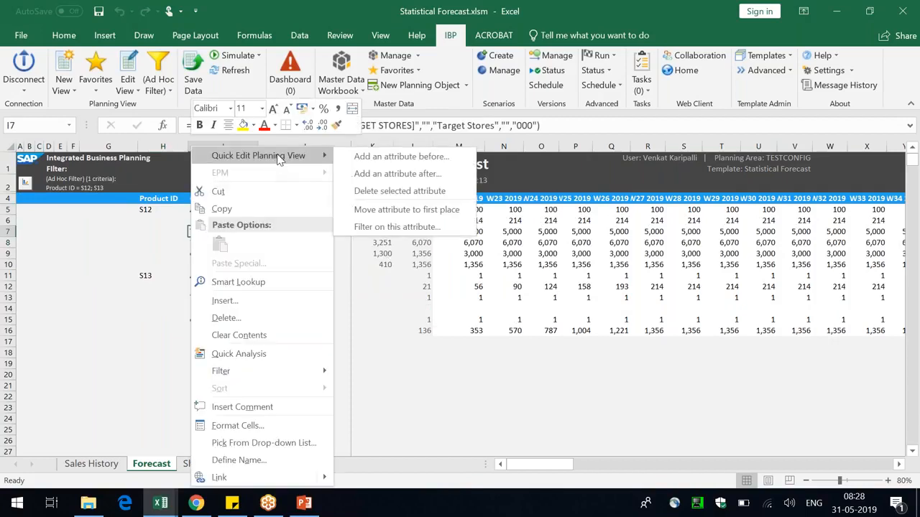
{"action": "left_click", "coordinate": [420, 159]}
{"action": "type", "text": "channel"}
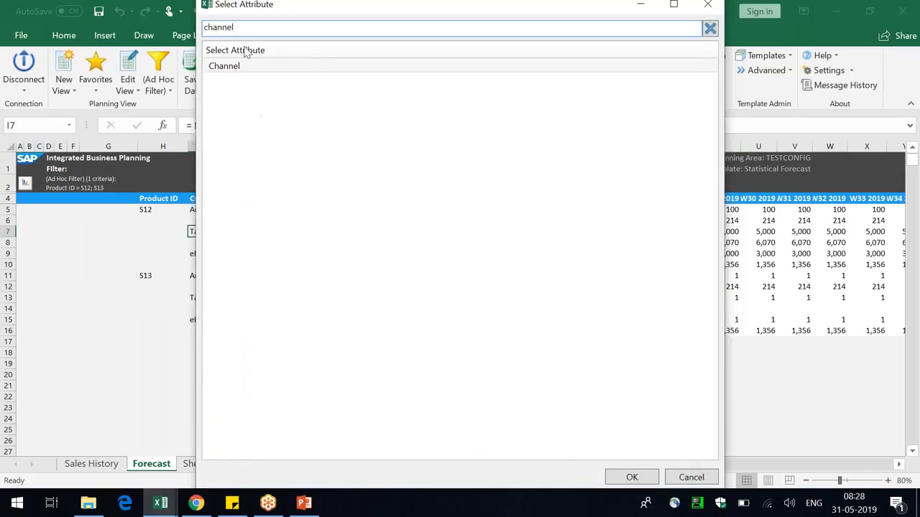
{"action": "double_click", "coordinate": [238, 68]}
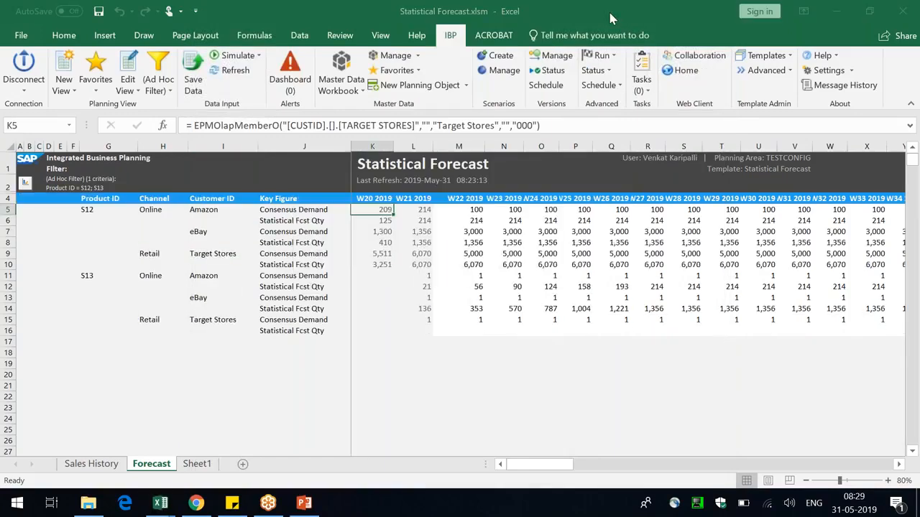
Try to expand the Online channel member of product S12, and look at the Forecast view's time settings without changing them
{"action": "left_click", "coordinate": [147, 210]}
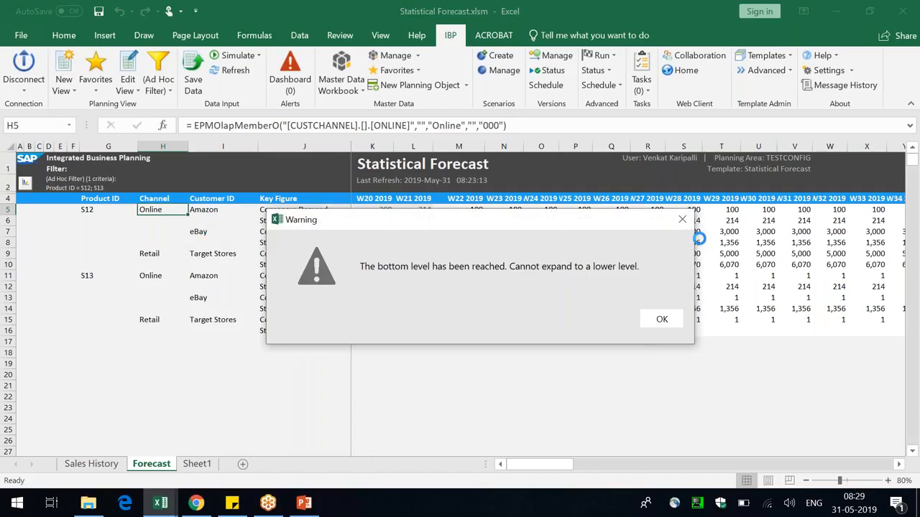
{"action": "left_click", "coordinate": [682, 219]}
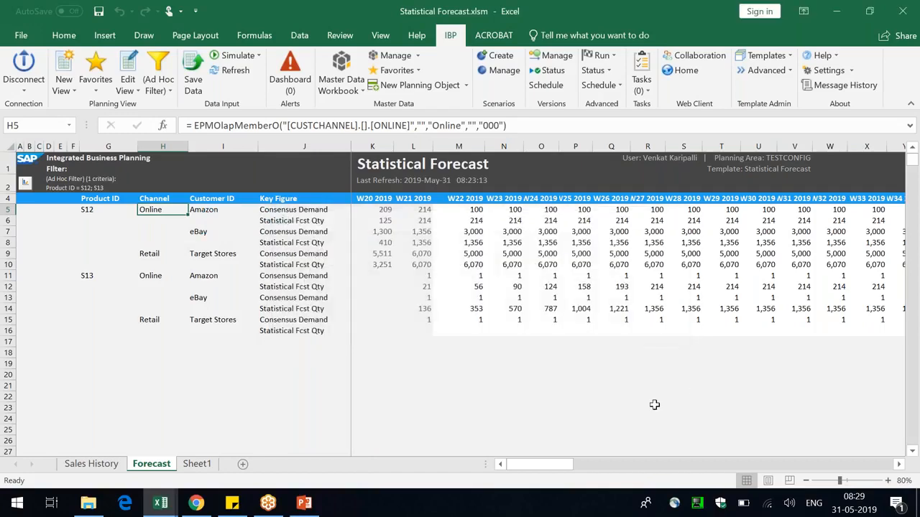
{"action": "left_click", "coordinate": [655, 297]}
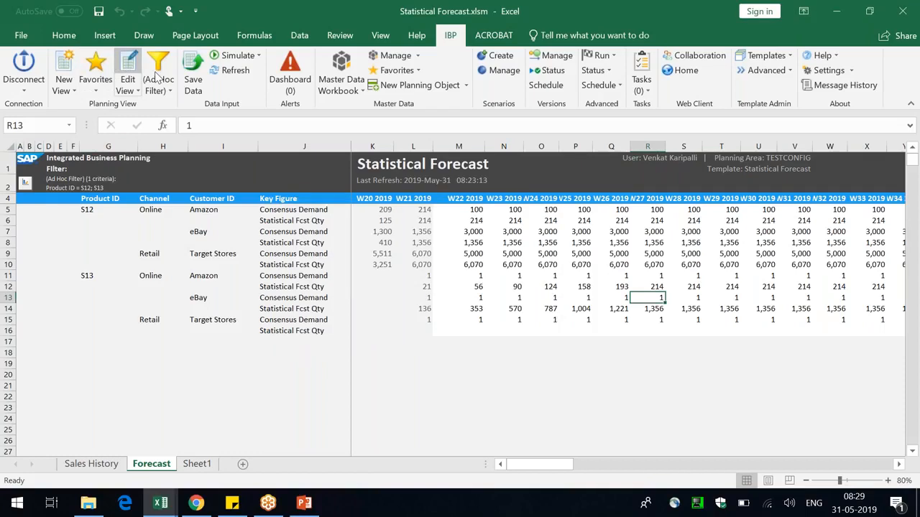
{"action": "left_click", "coordinate": [131, 72]}
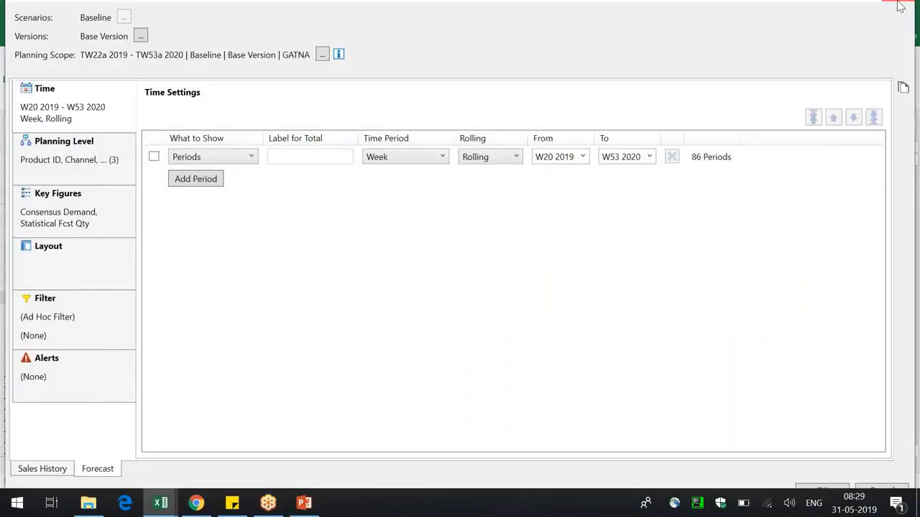
{"action": "left_click", "coordinate": [900, 8]}
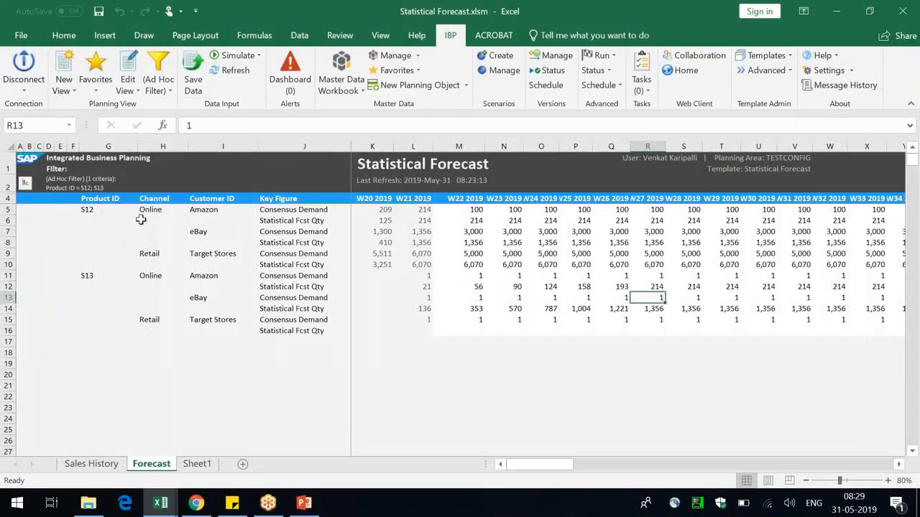
Remove the Channel attribute from the Forecast view through quick editing of the planning view
{"action": "left_click", "coordinate": [154, 210]}
{"action": "right_click", "coordinate": [154, 210]}
{"action": "mouse_move", "coordinate": [233, 160]}
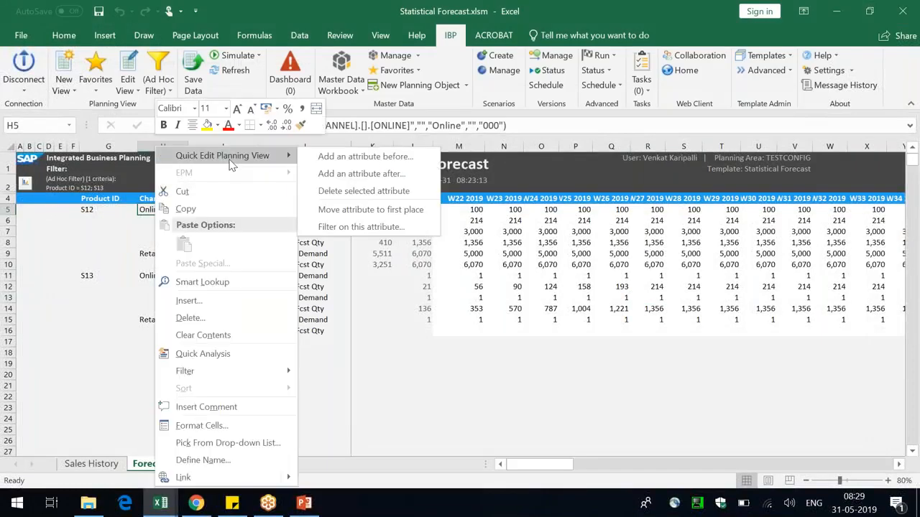
{"action": "left_click", "coordinate": [339, 226]}
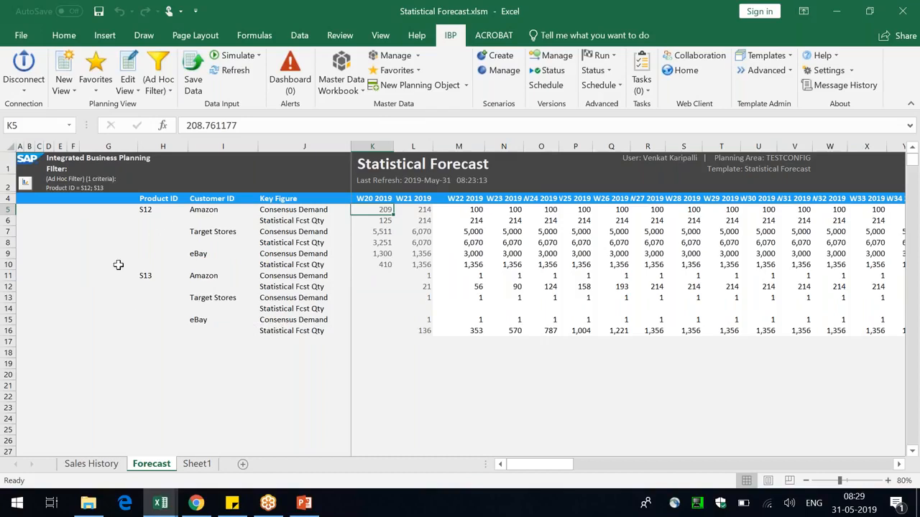
{"action": "left_click", "coordinate": [672, 406]}
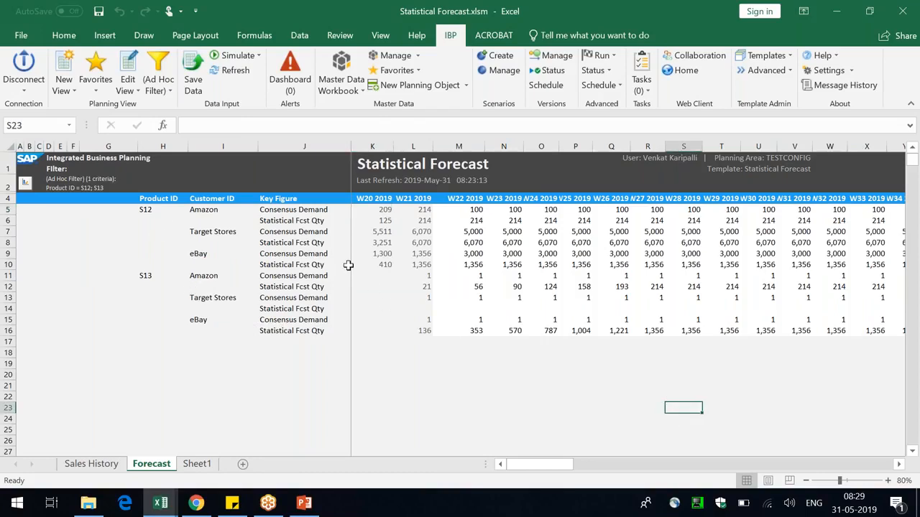
{"action": "left_click", "coordinate": [294, 233]}
{"action": "left_click", "coordinate": [295, 383]}
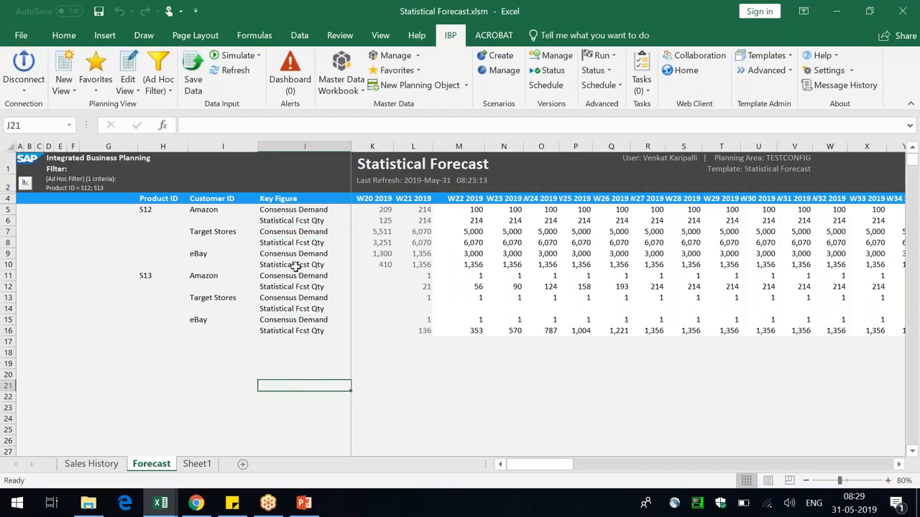
Activate Local Member Recognition in the Forecast view's sheet options and apply the change
{"action": "left_click", "coordinate": [290, 232]}
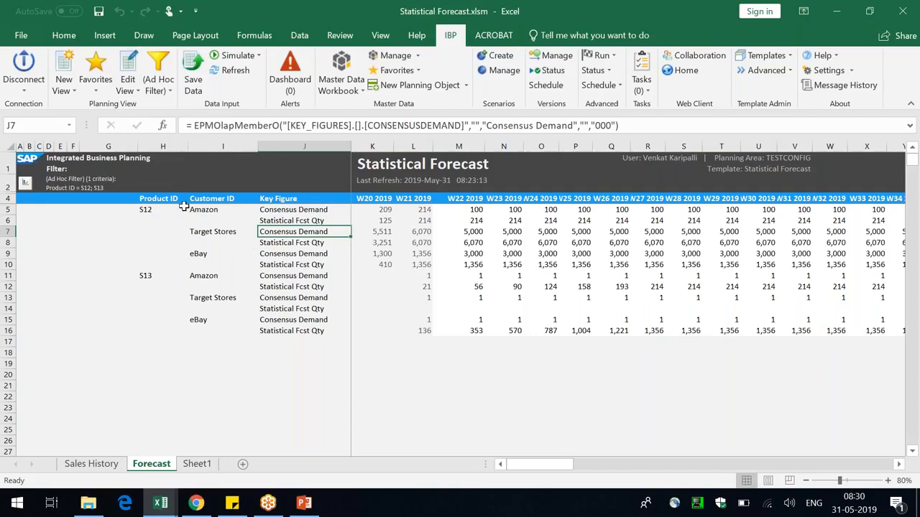
{"action": "left_click", "coordinate": [128, 89]}
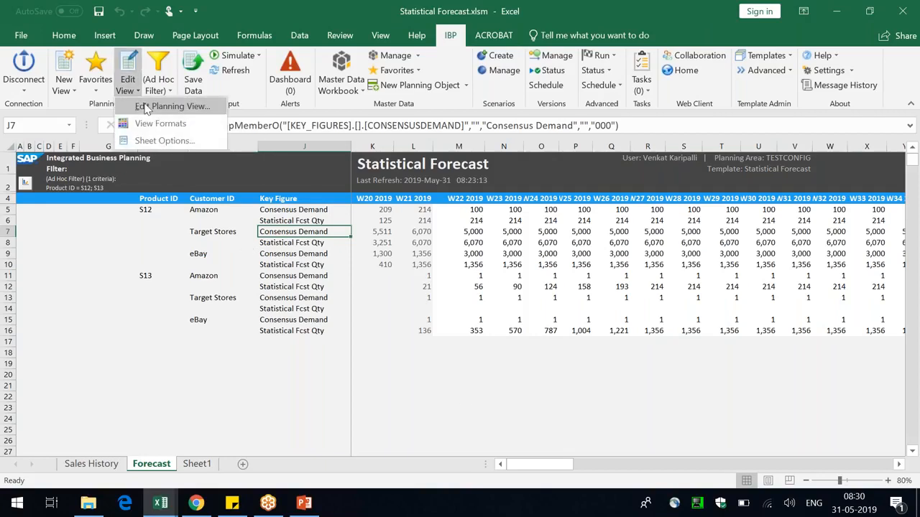
{"action": "left_click", "coordinate": [176, 142]}
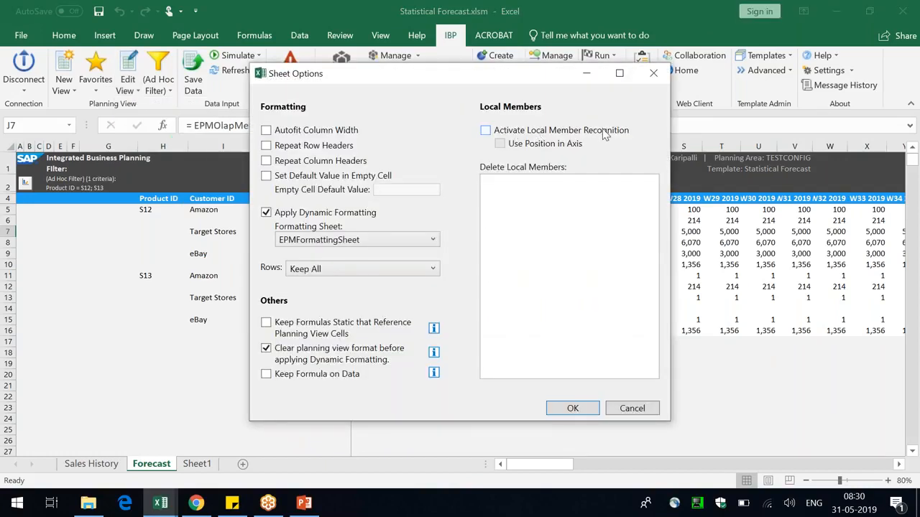
{"action": "left_click", "coordinate": [485, 132]}
{"action": "left_click", "coordinate": [583, 413]}
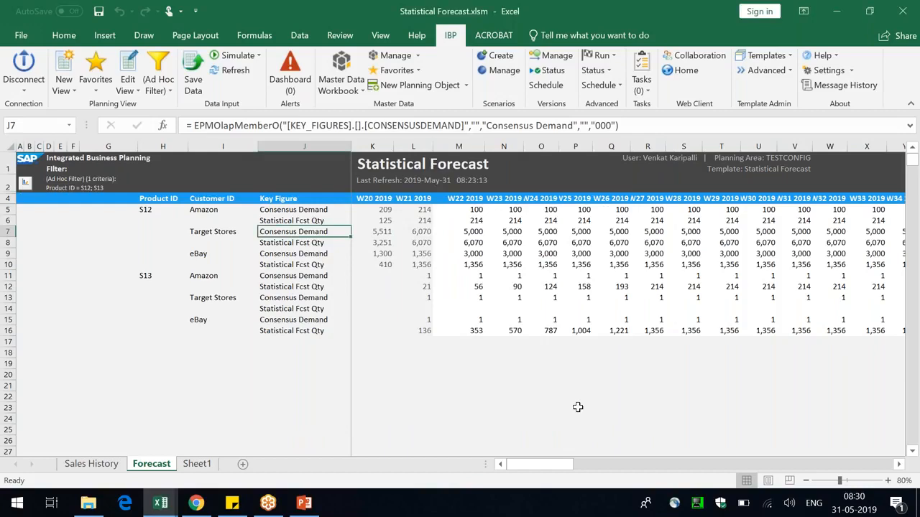
Compare product S12's Consensus Demand and Statistical Fcst Qty in W22 2019 for the customers Amazon and eBay
{"action": "left_click", "coordinate": [9, 231]}
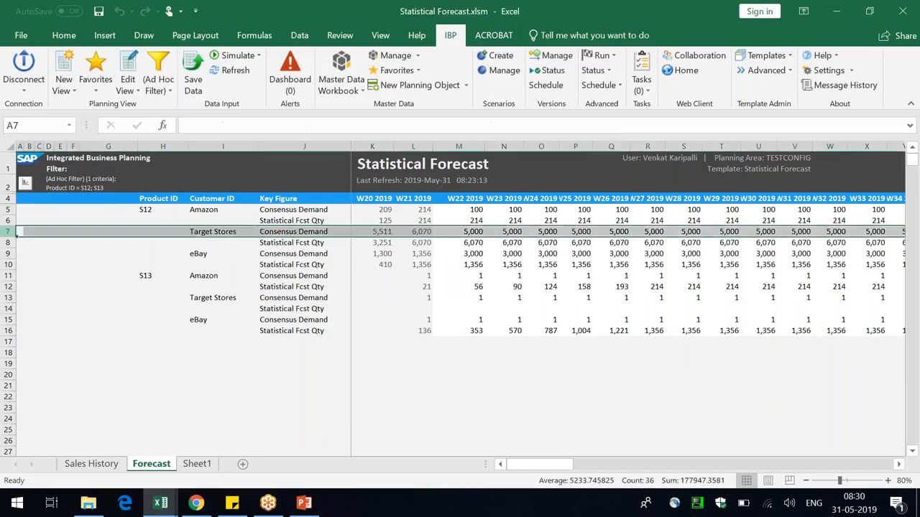
{"action": "left_click", "coordinate": [438, 398]}
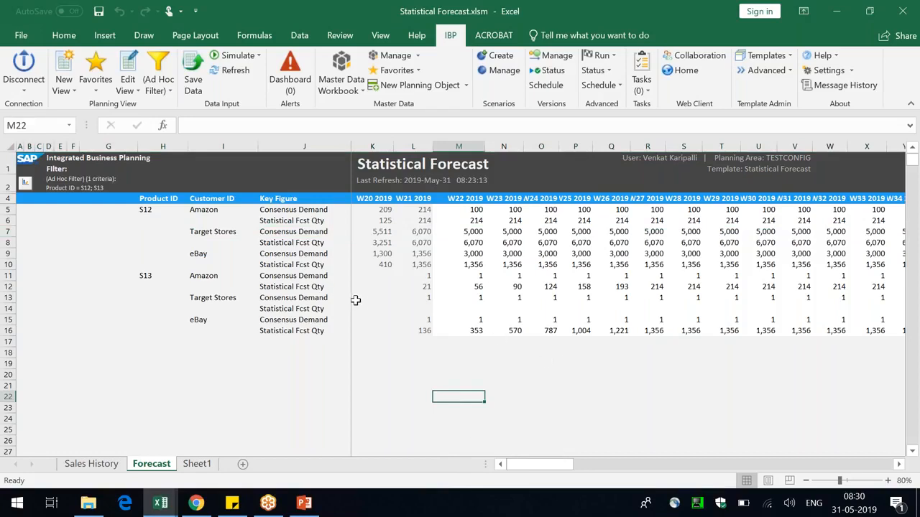
{"action": "left_click", "coordinate": [307, 210]}
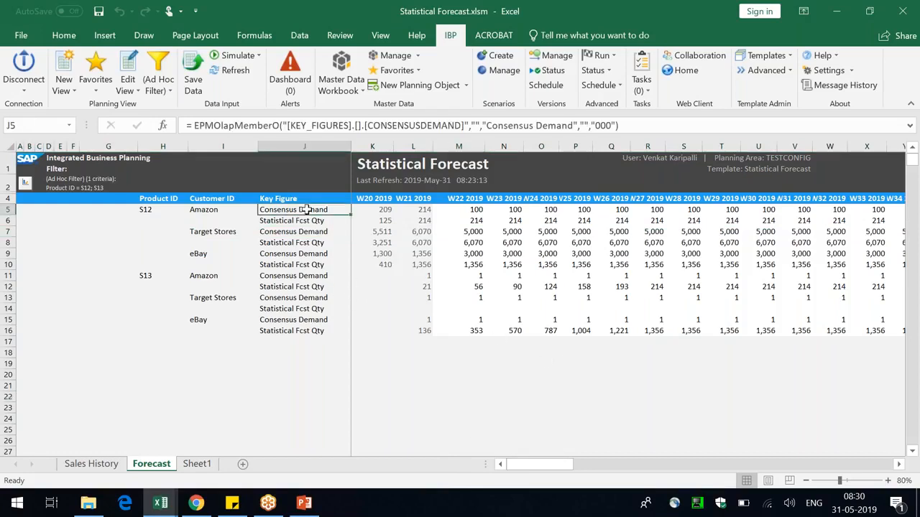
{"action": "left_click", "coordinate": [478, 210]}
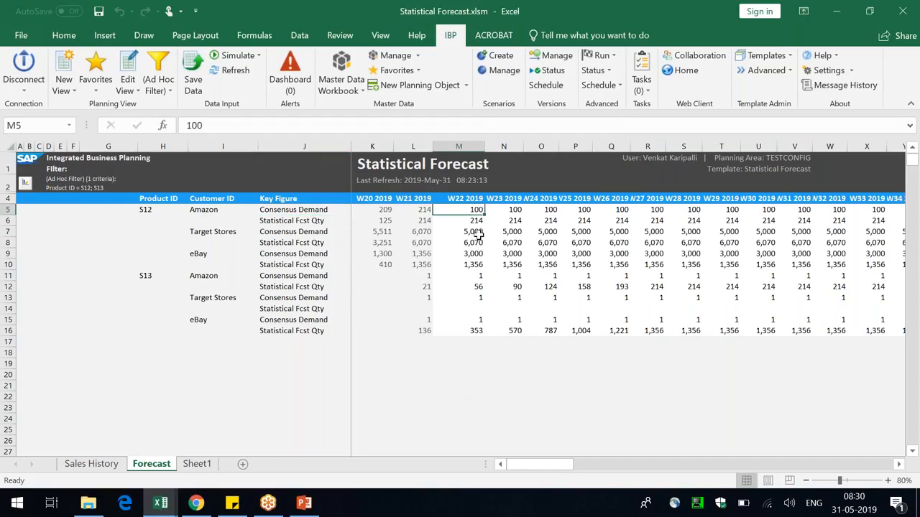
{"action": "left_click", "coordinate": [330, 224]}
{"action": "left_click", "coordinate": [473, 221]}
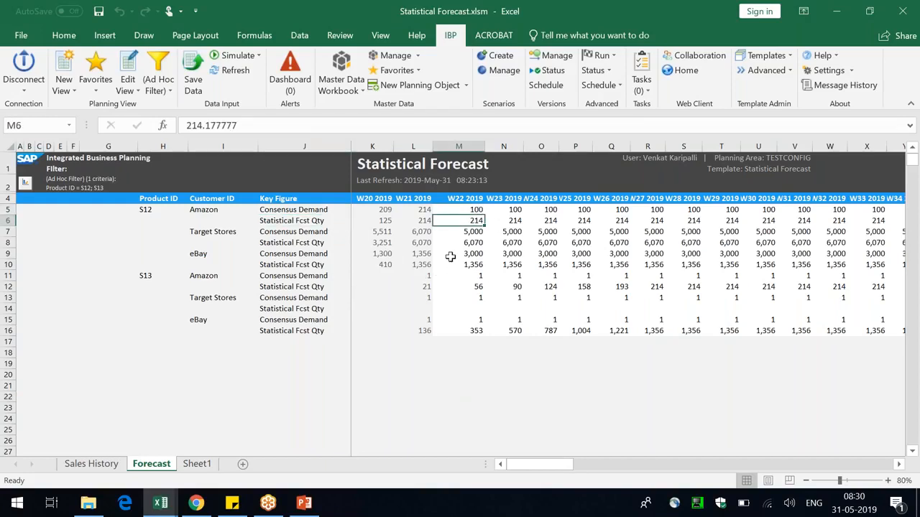
{"action": "left_click_drag", "start_coordinate": [468, 209], "coordinate": [468, 221]}
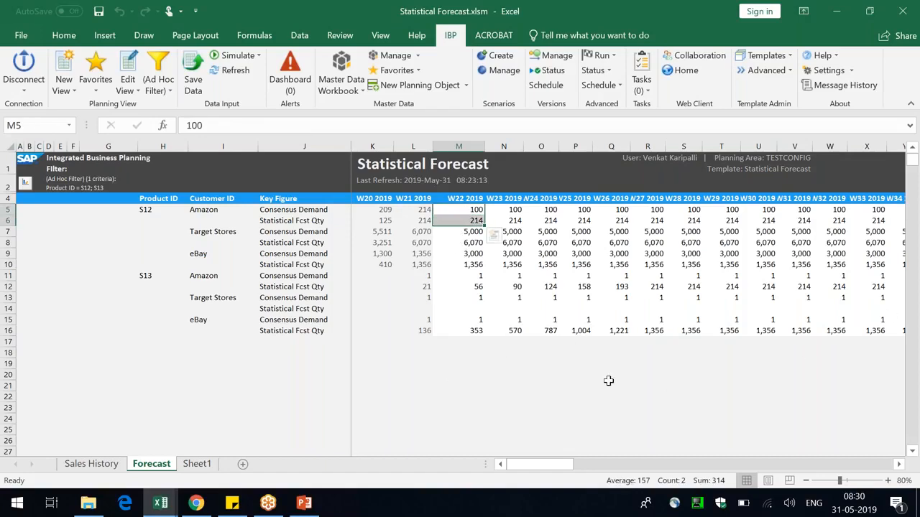
{"action": "left_click", "coordinate": [214, 256]}
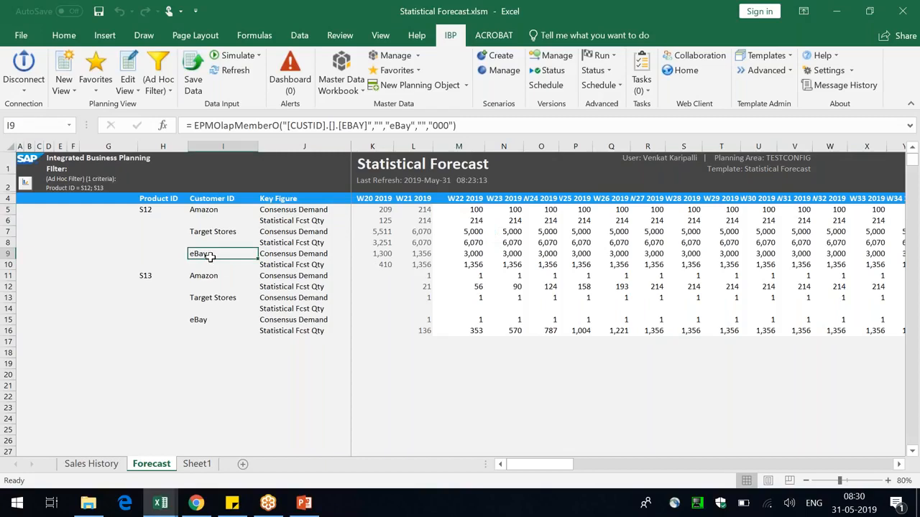
{"action": "left_click", "coordinate": [152, 209]}
{"action": "left_click", "coordinate": [200, 252]}
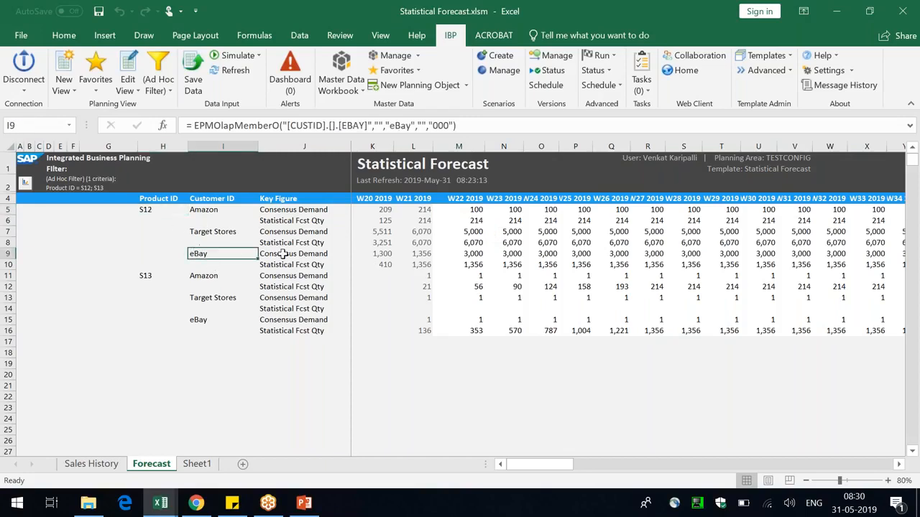
{"action": "left_click", "coordinate": [460, 256]}
{"action": "left_click", "coordinate": [462, 265]}
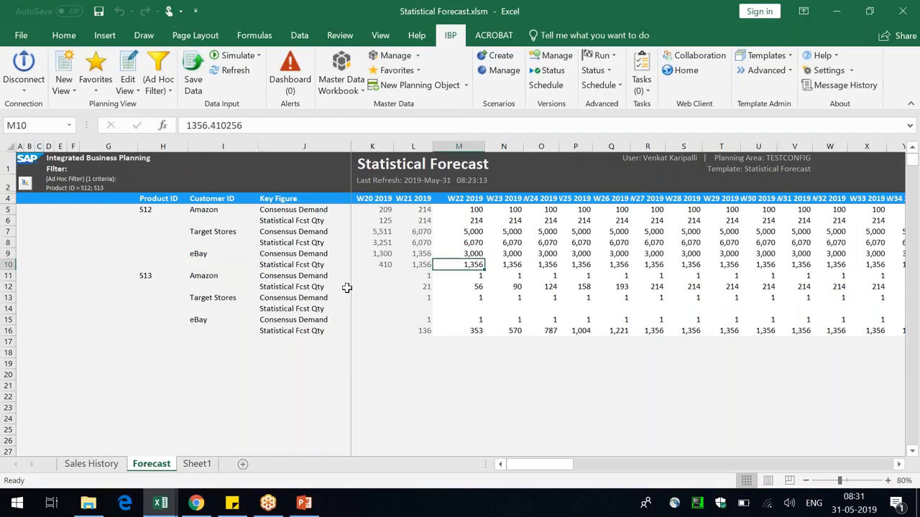
Insert a row below Amazon's Statistical Fcst Qty for product S12 and label its key figure "my Total Forecast"
{"action": "left_click", "coordinate": [10, 231]}
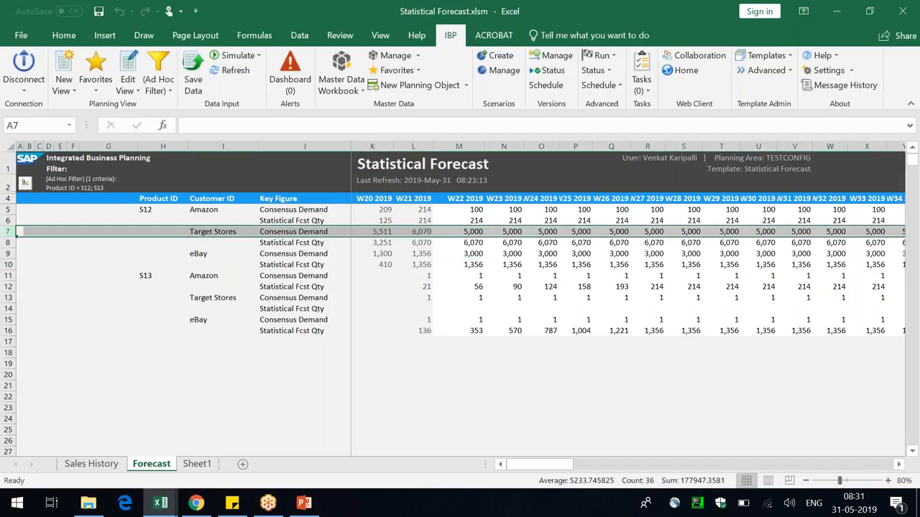
{"action": "right_click", "coordinate": [10, 231]}
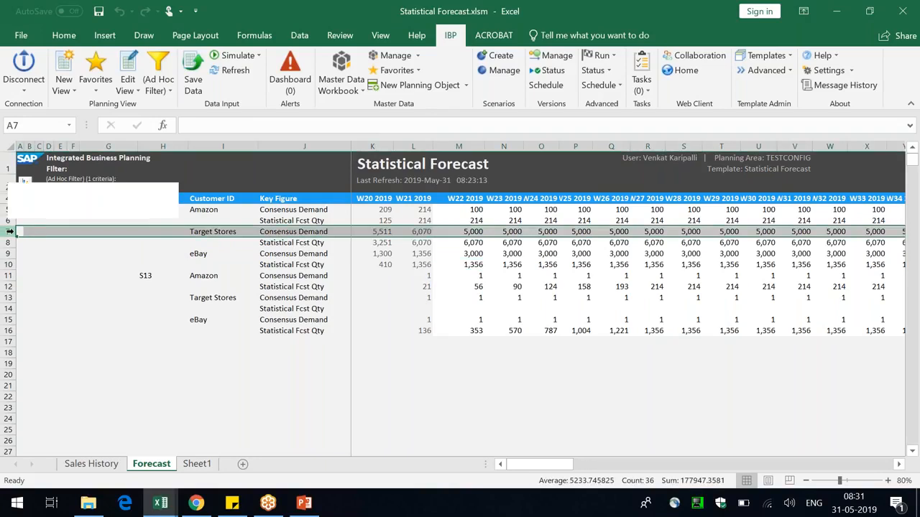
{"action": "left_click", "coordinate": [38, 330]}
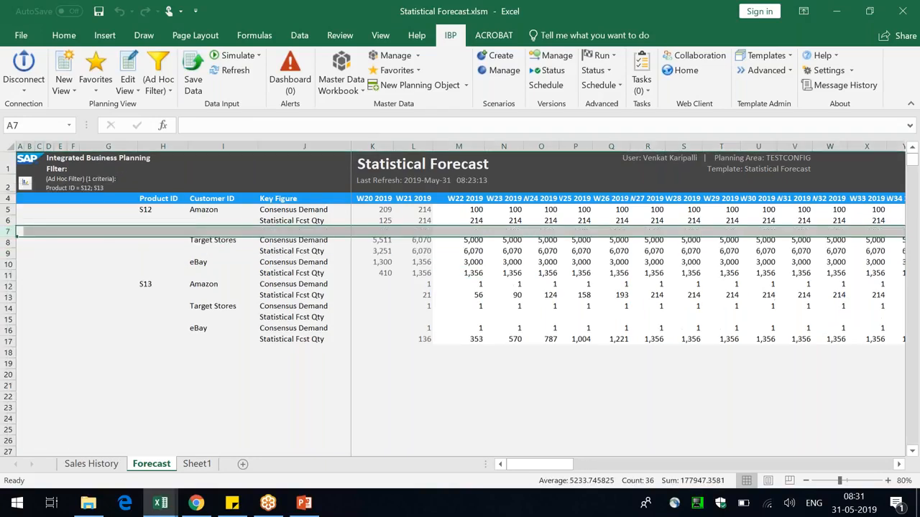
{"action": "left_click", "coordinate": [347, 232]}
{"action": "type", "text": "my"}
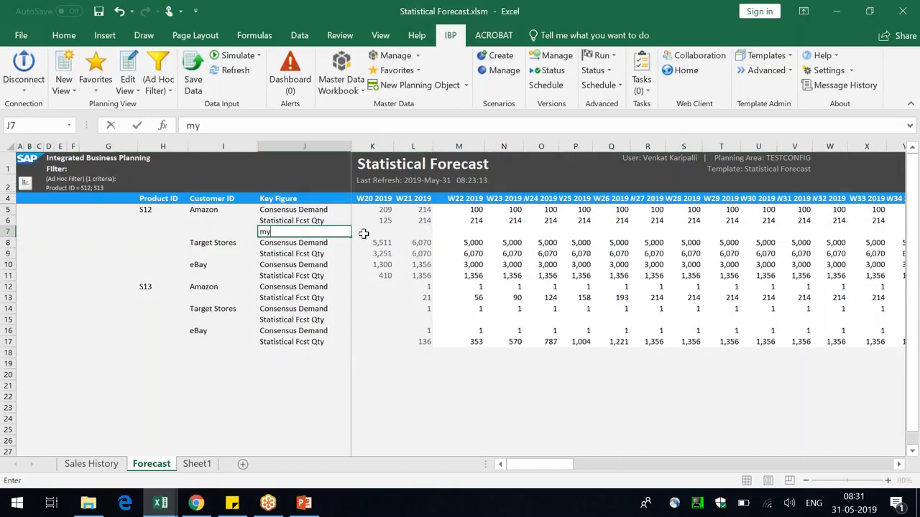
{"action": "type", "text": " Total Forecast"}
{"action": "key", "text": "Return"}
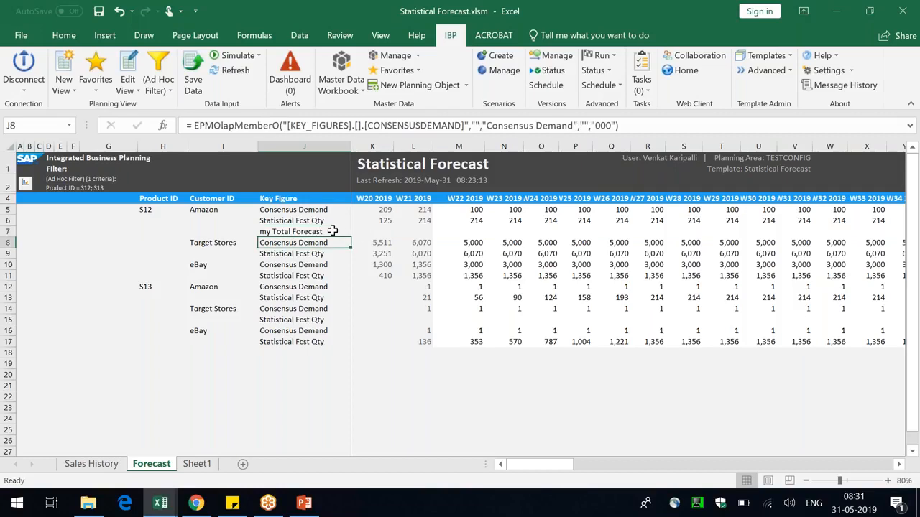
Enter a formula for Amazon's my Total Forecast in W22 2019 that adds Statistical Fcst Qty and Consensus Demand
{"action": "left_click", "coordinate": [341, 232]}
{"action": "left_click", "coordinate": [471, 231]}
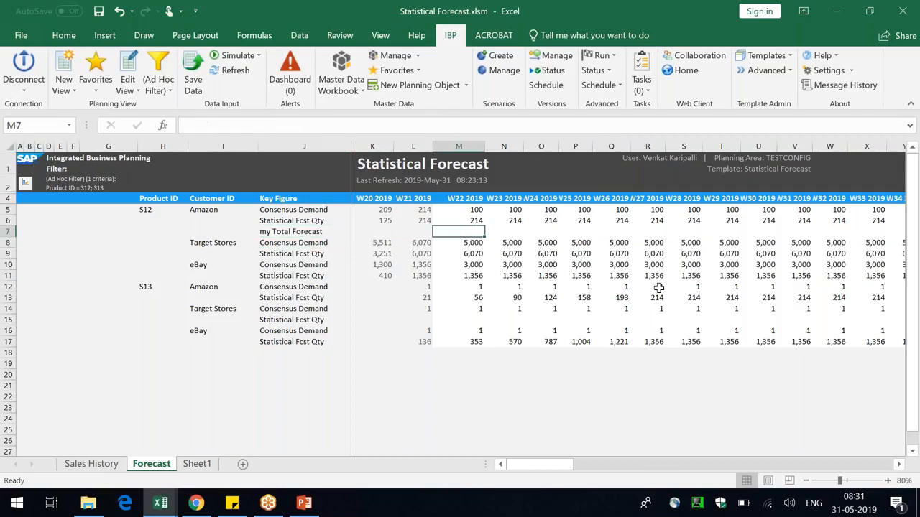
{"action": "type", "text": "="}
{"action": "key", "text": "Up"}
{"action": "type", "text": "+"}
{"action": "key", "text": "Up"}
{"action": "key", "text": "Up"}
{"action": "key", "text": "Return"}
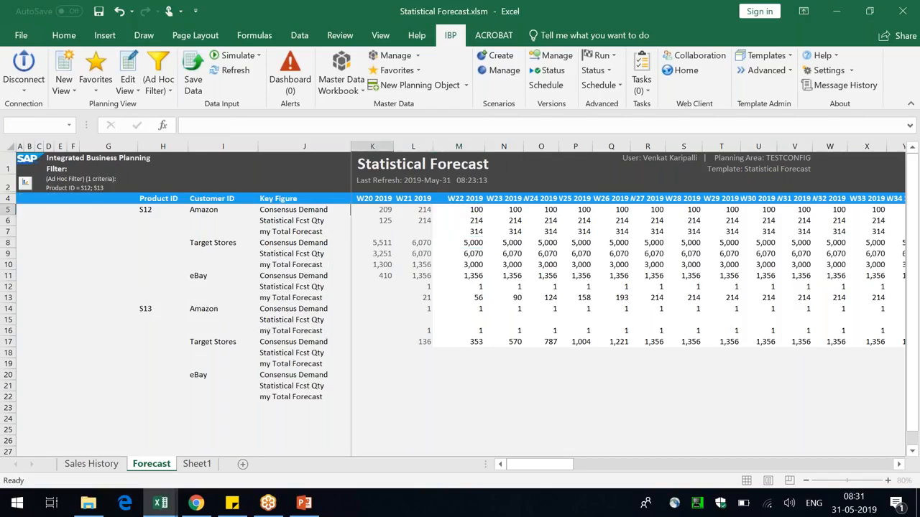
Inspect the formulas behind Amazon's my Total Forecast for product S12, in W22 2019 and in its key figure label
{"action": "left_click", "coordinate": [456, 232]}
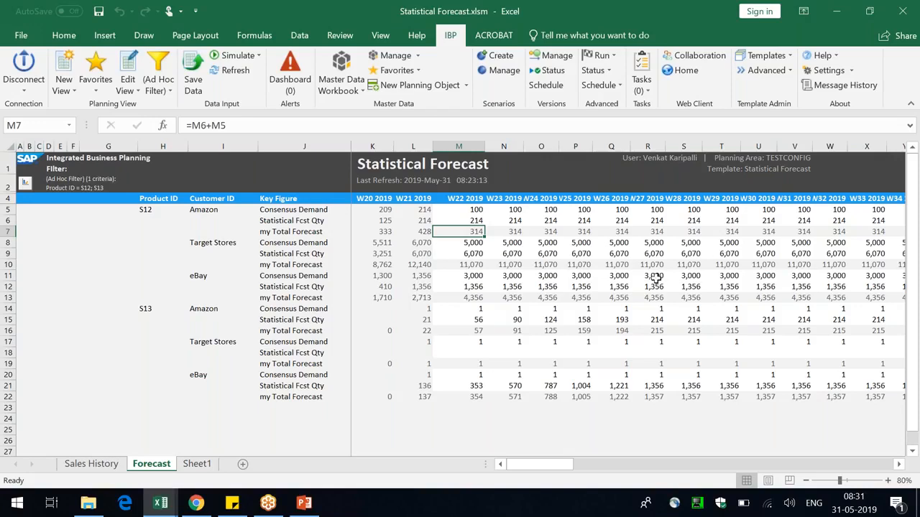
{"action": "left_click", "coordinate": [770, 24]}
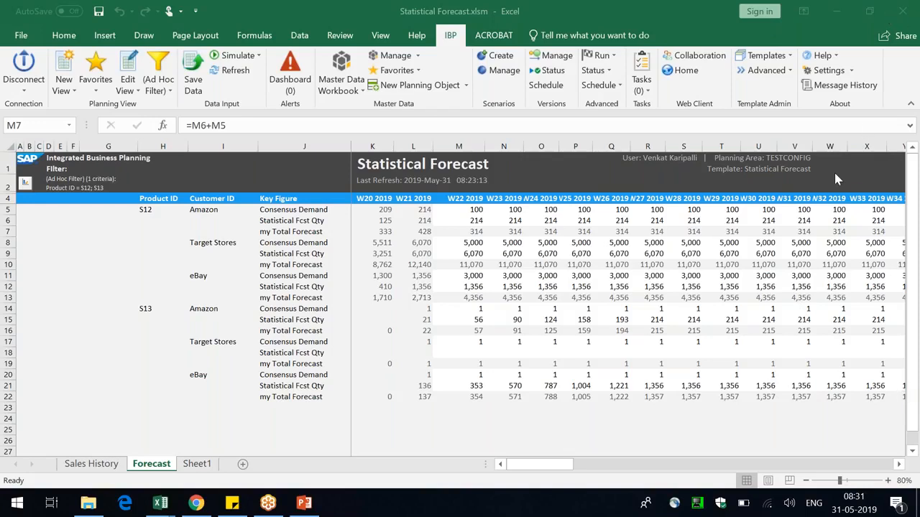
{"action": "left_click", "coordinate": [138, 321]}
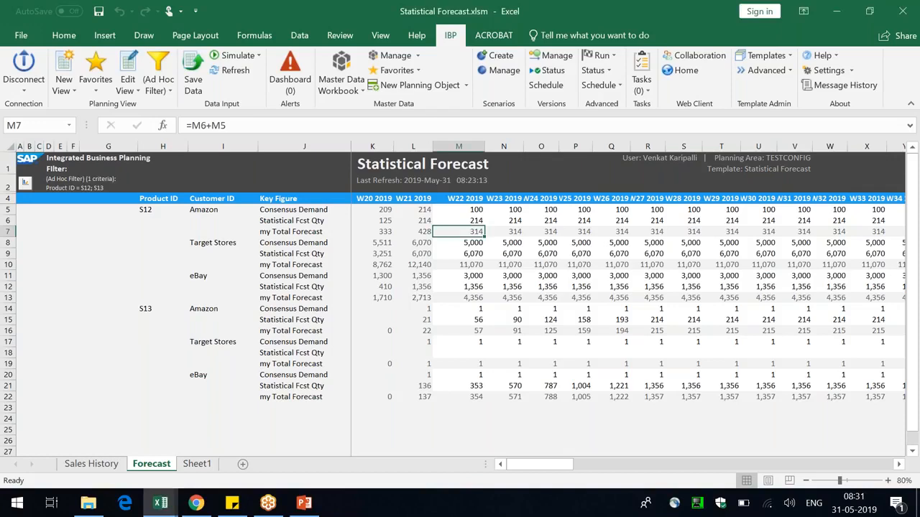
{"action": "left_click", "coordinate": [319, 232]}
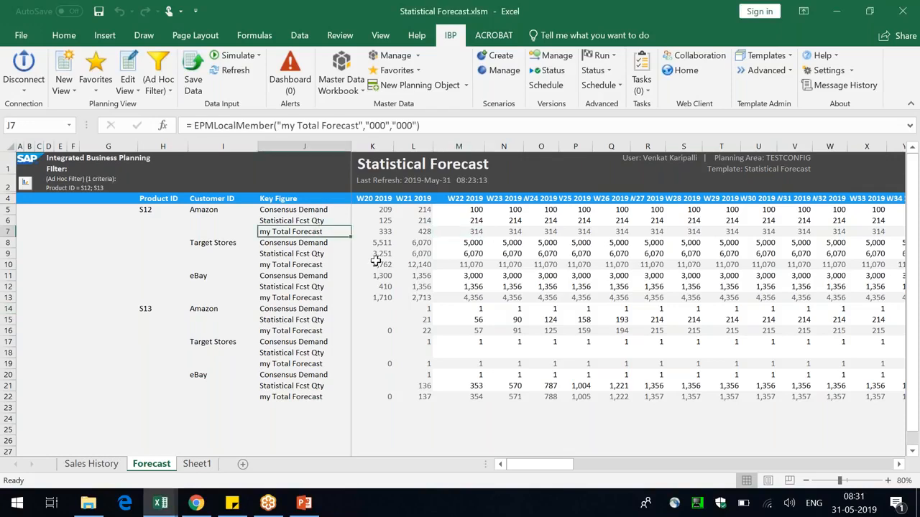
Show the chart of my Total Forecast, filter it to product S12, and hide the chart again
{"action": "left_click", "coordinate": [25, 186]}
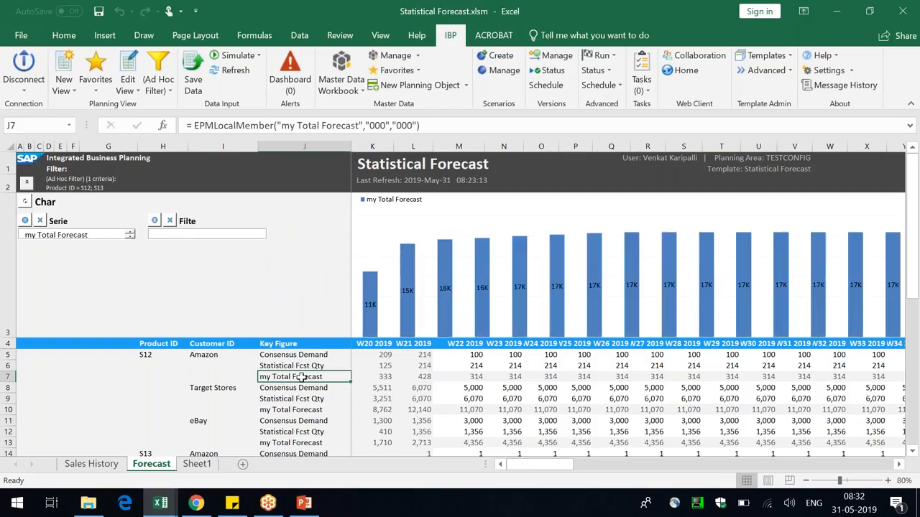
{"action": "left_click", "coordinate": [205, 355]}
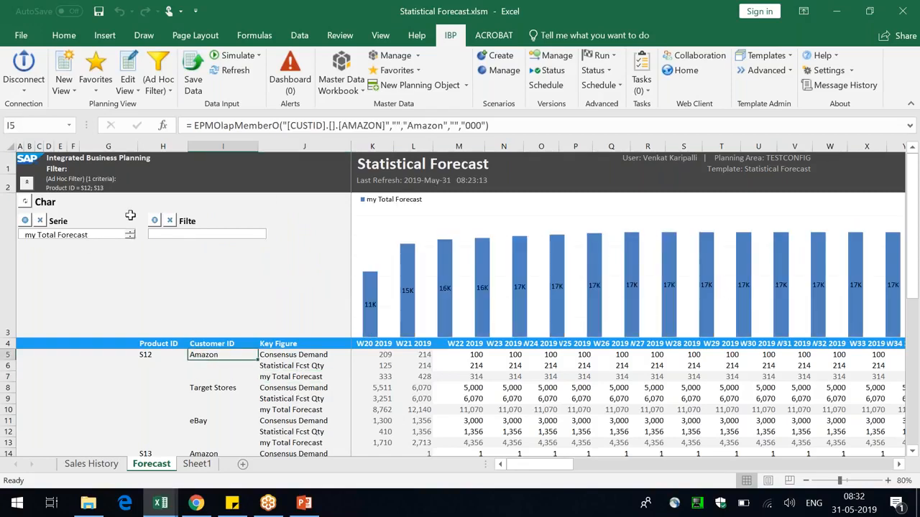
{"action": "left_click", "coordinate": [153, 355]}
{"action": "left_click", "coordinate": [154, 221]}
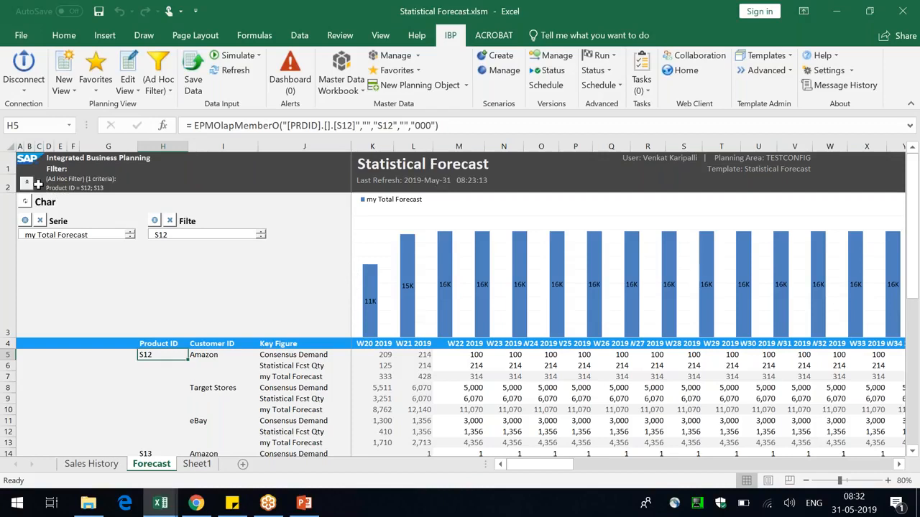
{"action": "left_click", "coordinate": [26, 201]}
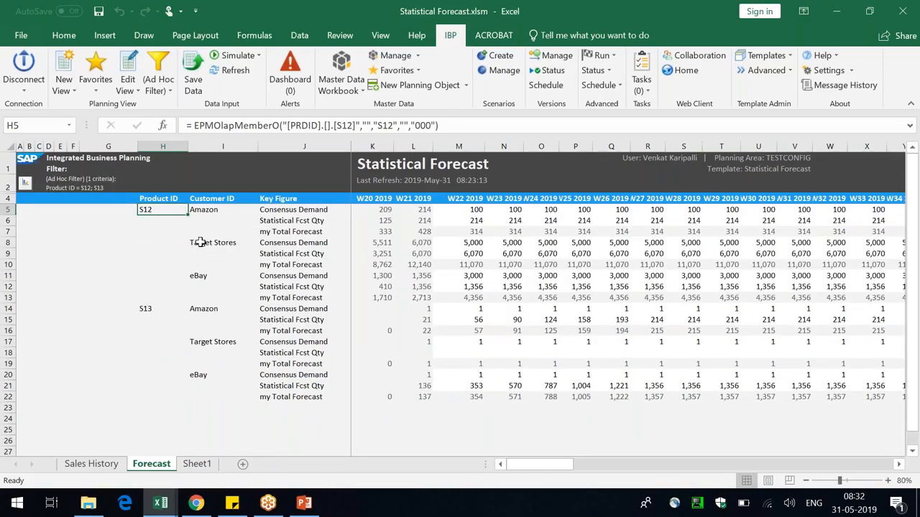
Examine the EPMLocalMember function behind Amazon's my Total Forecast label, leaving the formula unedited
{"action": "left_click", "coordinate": [290, 162]}
{"action": "left_click", "coordinate": [508, 157]}
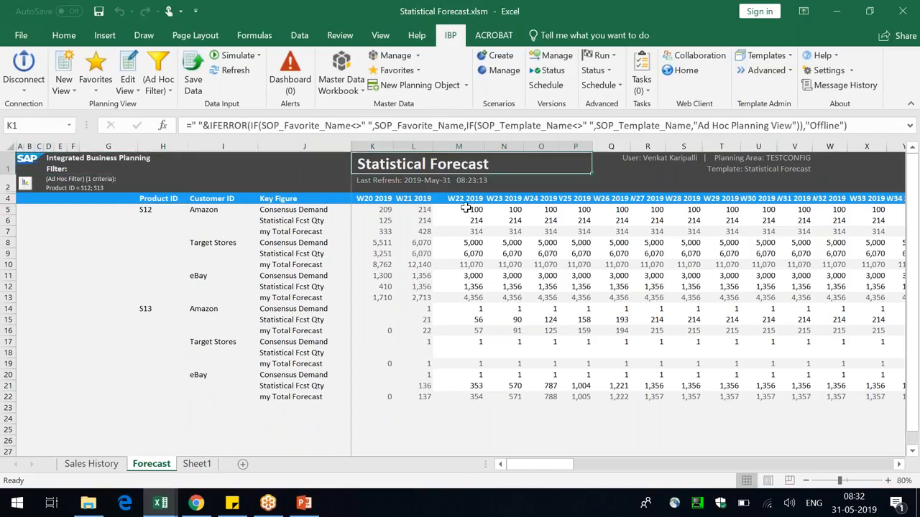
{"action": "left_click", "coordinate": [307, 231]}
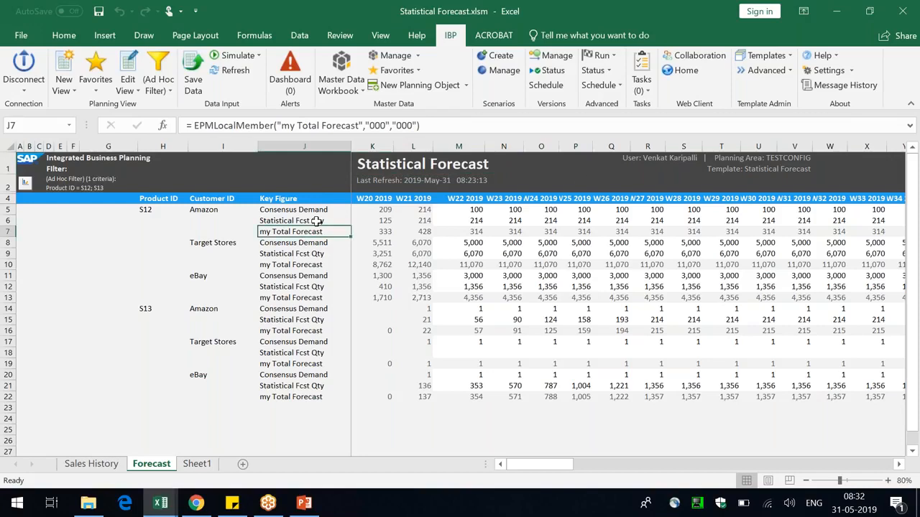
{"action": "left_click", "coordinate": [614, 13]}
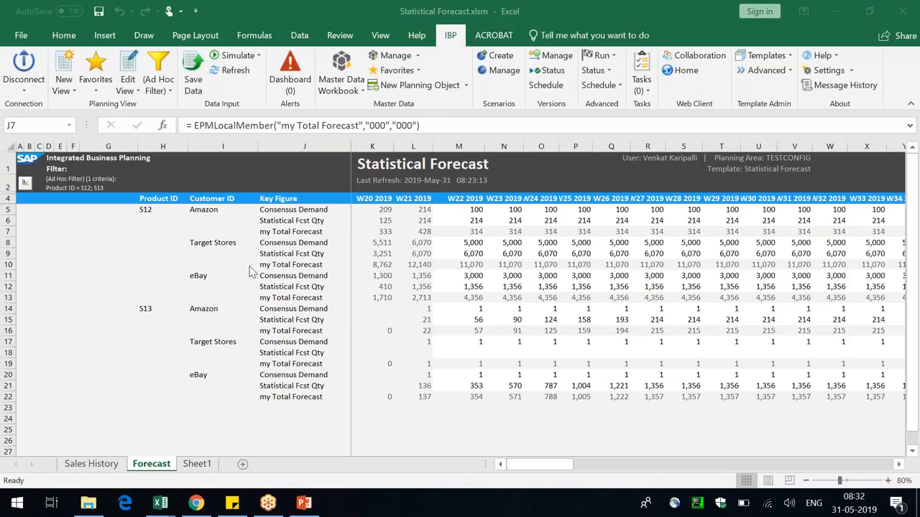
{"action": "left_click", "coordinate": [291, 231]}
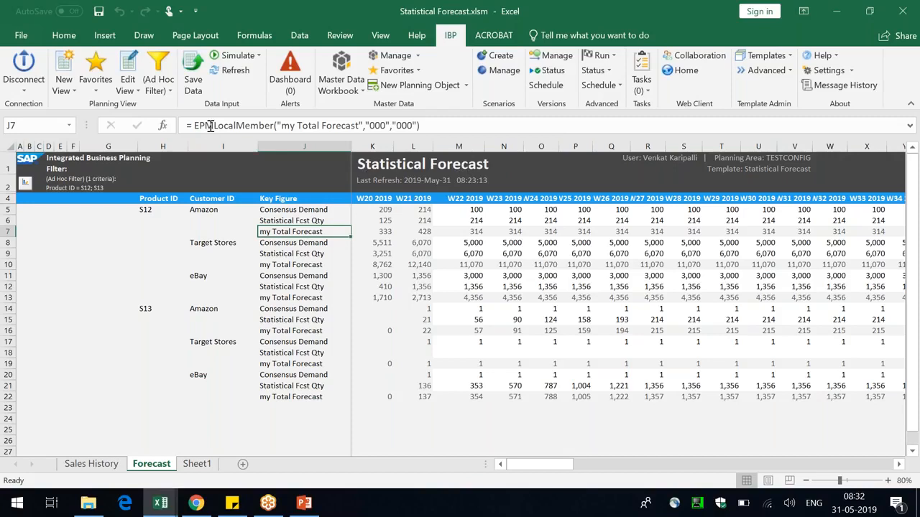
{"action": "left_click_drag", "start_coordinate": [194, 126], "coordinate": [250, 127]}
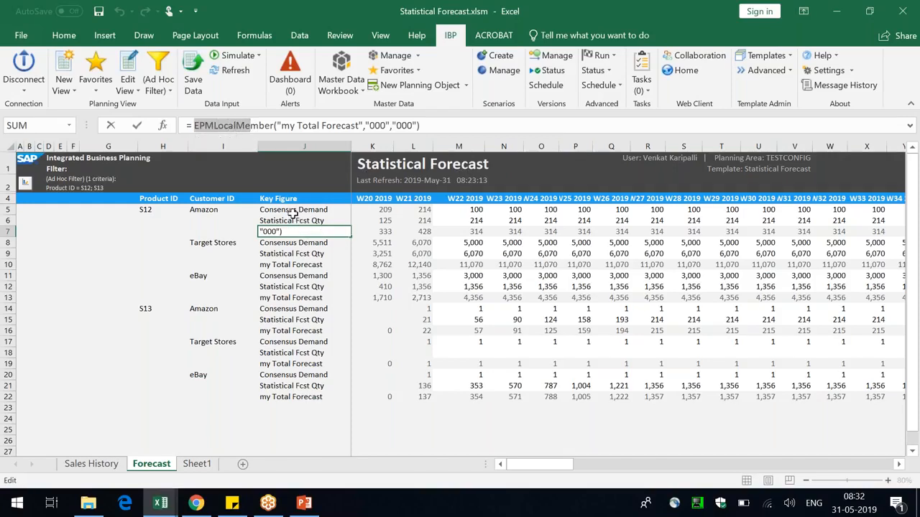
{"action": "key", "text": "Escape"}
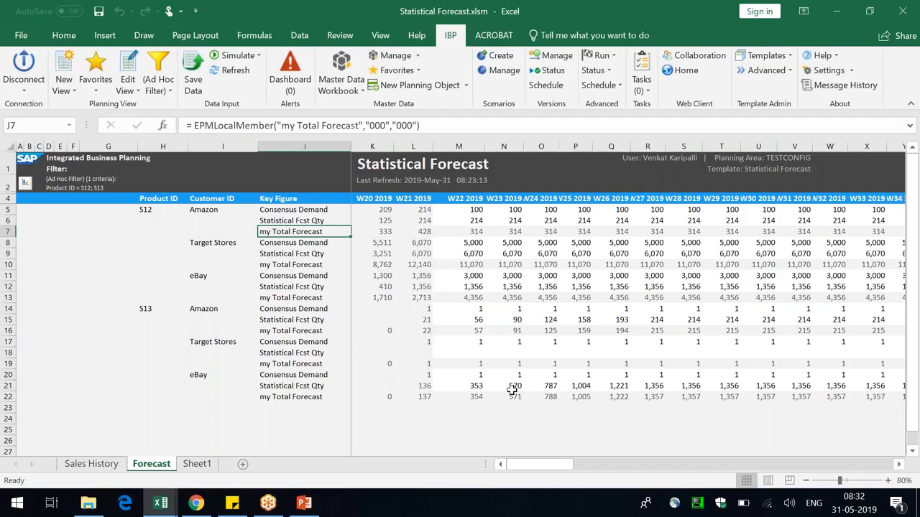
{"action": "left_click", "coordinate": [605, 20]}
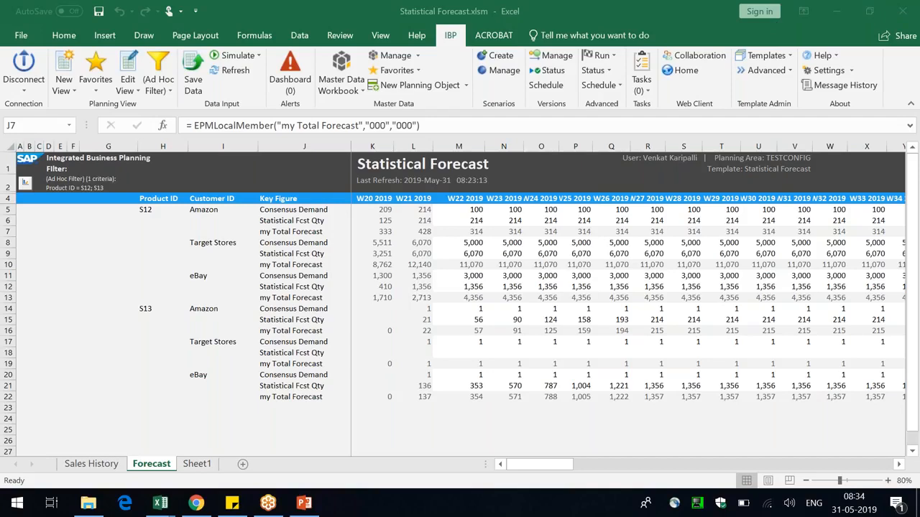
{"action": "key", "text": "XF86MonBrightnessUp"}
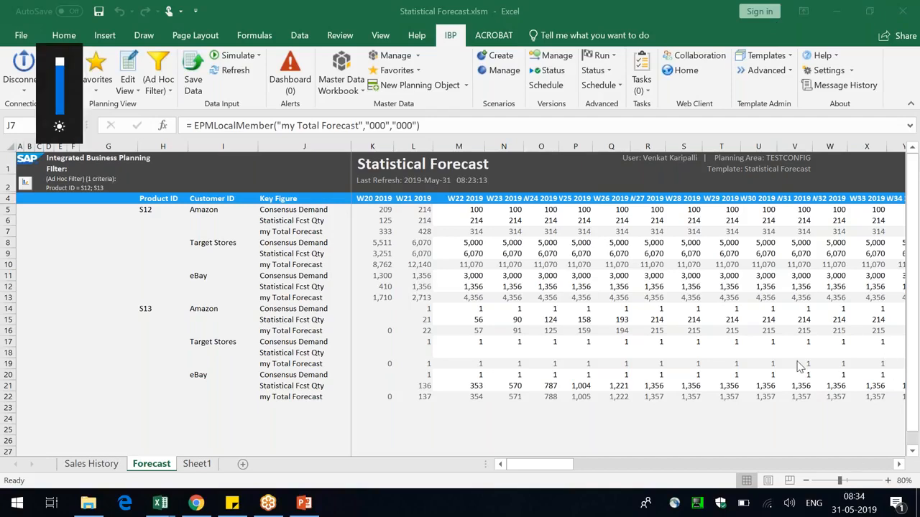
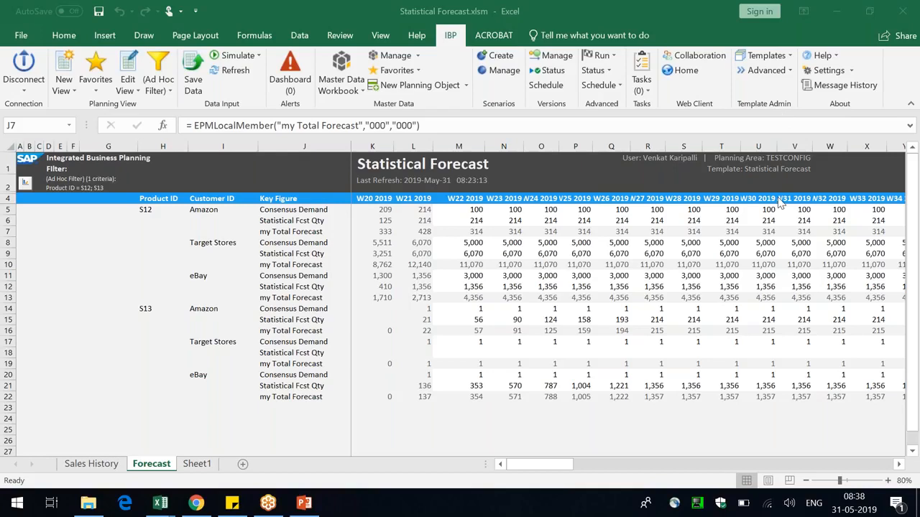
{"action": "key", "text": "XF86AudioLowerVolume"}
{"action": "key", "text": "XF86AudioLowerVolume"}
Insert a row below Amazon's my Total Forecast for product S12 and label its key figure "Total Forecast 2"
{"action": "left_click", "coordinate": [311, 234]}
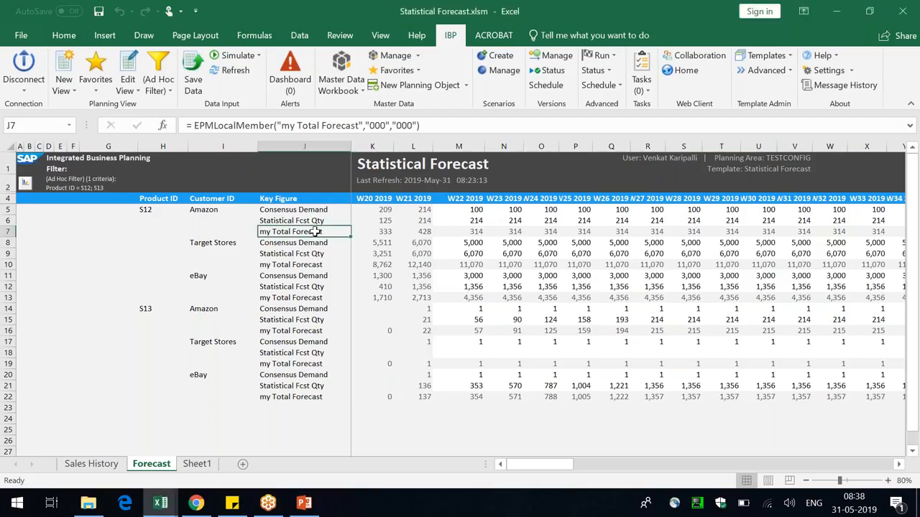
{"action": "left_click", "coordinate": [8, 243]}
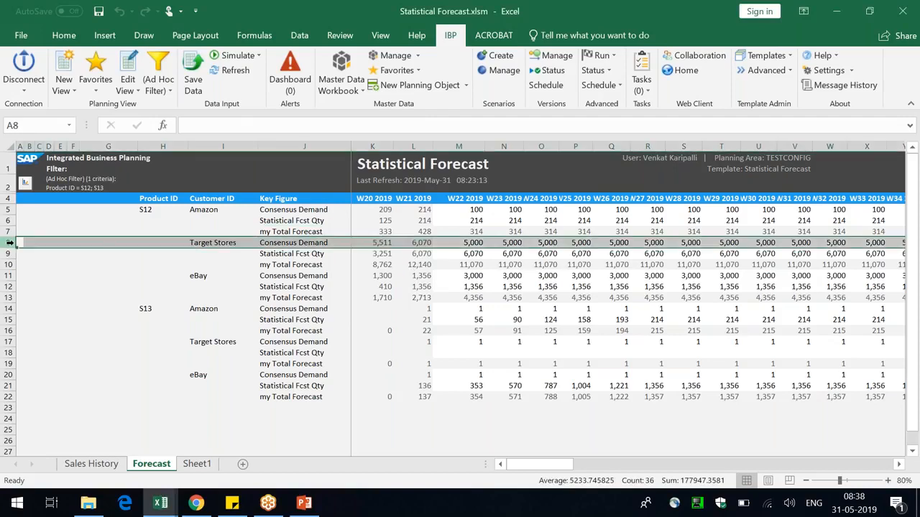
{"action": "right_click", "coordinate": [9, 243]}
{"action": "left_click", "coordinate": [57, 344]}
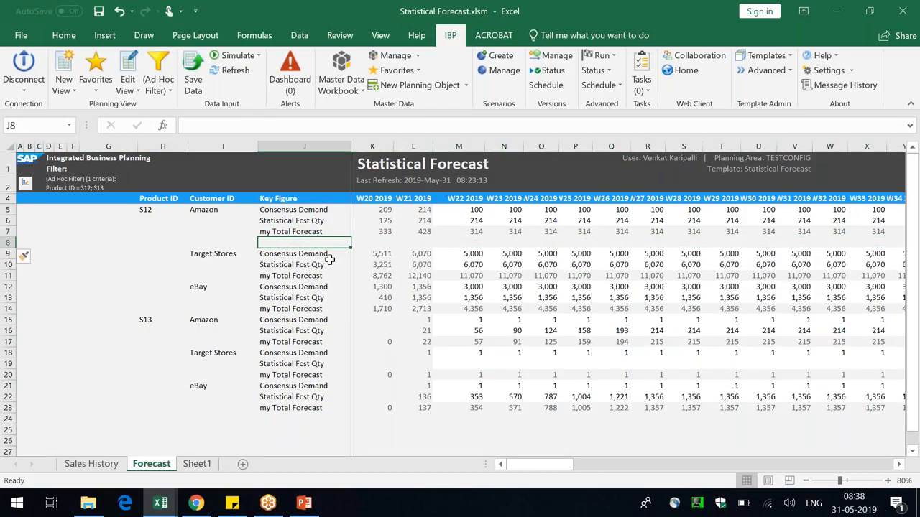
{"action": "type", "text": "F"}
{"action": "type", "text": "otal Fore"}
{"action": "type", "text": "casr"}
{"action": "type", "text": " 2"}
{"action": "key", "text": "Return"}
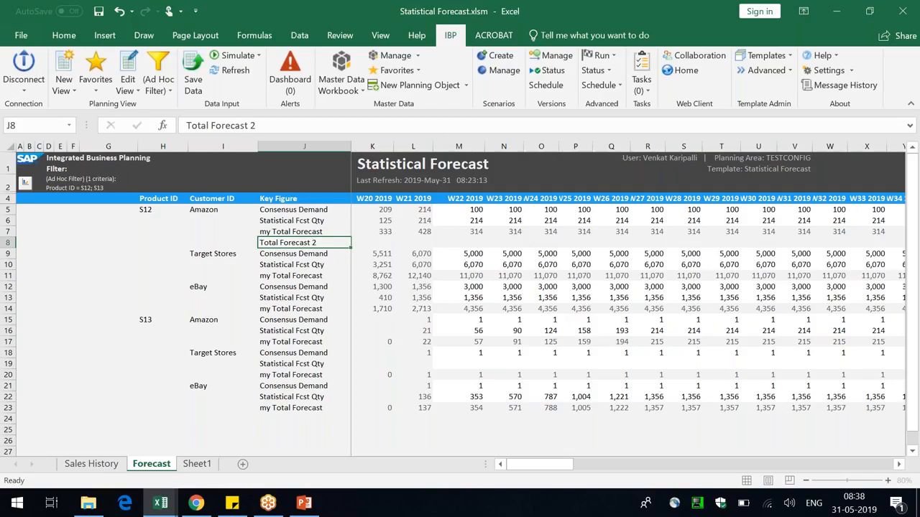
Enter a SUM formula over M5:M7 for Amazon's Total Forecast 2 in W22 2019
{"action": "key", "text": "Right"}
{"action": "key", "text": "Up"}
{"action": "key", "text": "Right"}
{"action": "key", "text": "Right"}
{"action": "key", "text": "Right"}
{"action": "key", "text": "Left"}
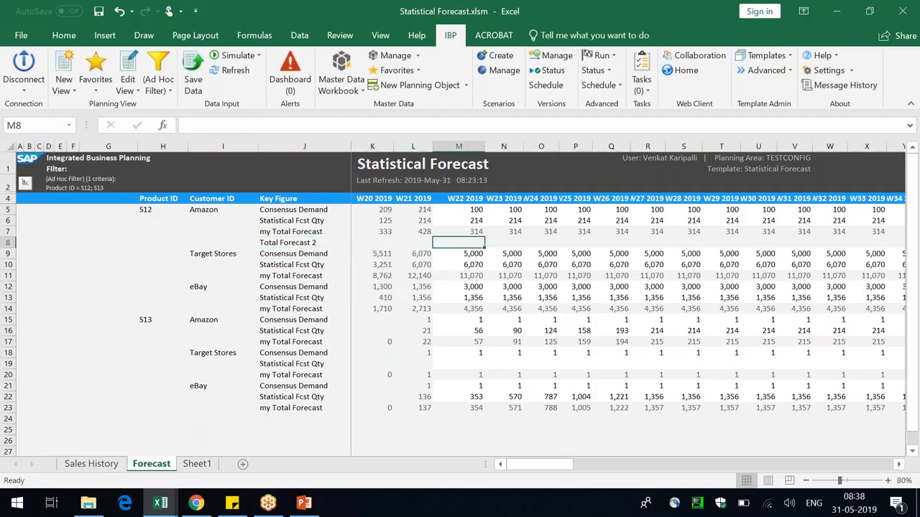
{"action": "type", "text": "=sum("}
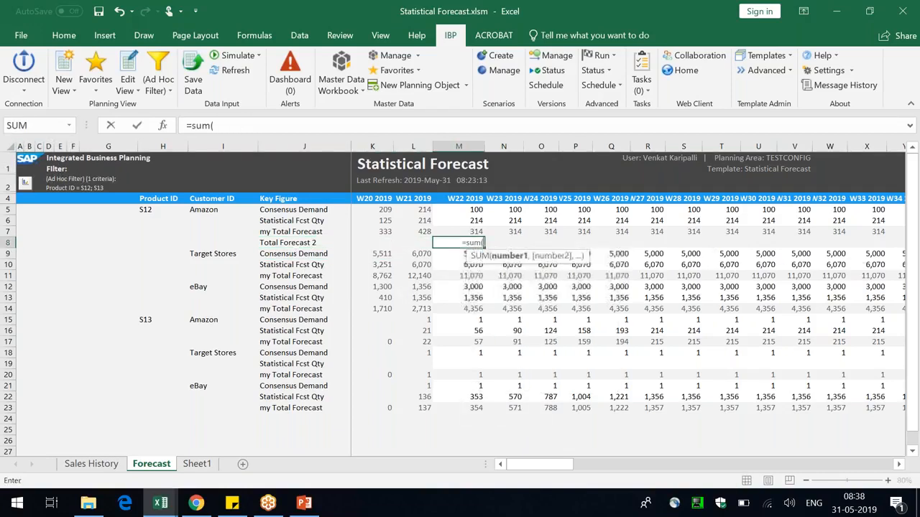
{"action": "left_click_drag", "start_coordinate": [473, 212], "coordinate": [493, 231]}
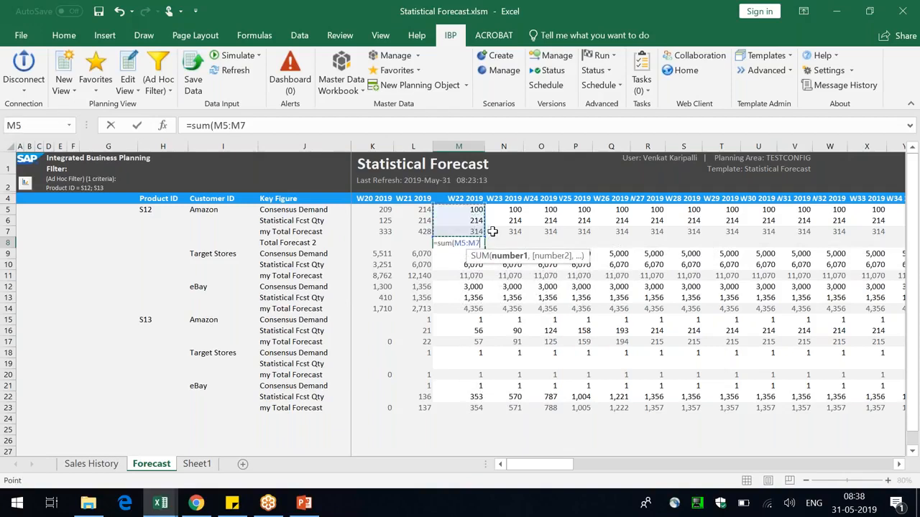
{"action": "key", "text": "Return"}
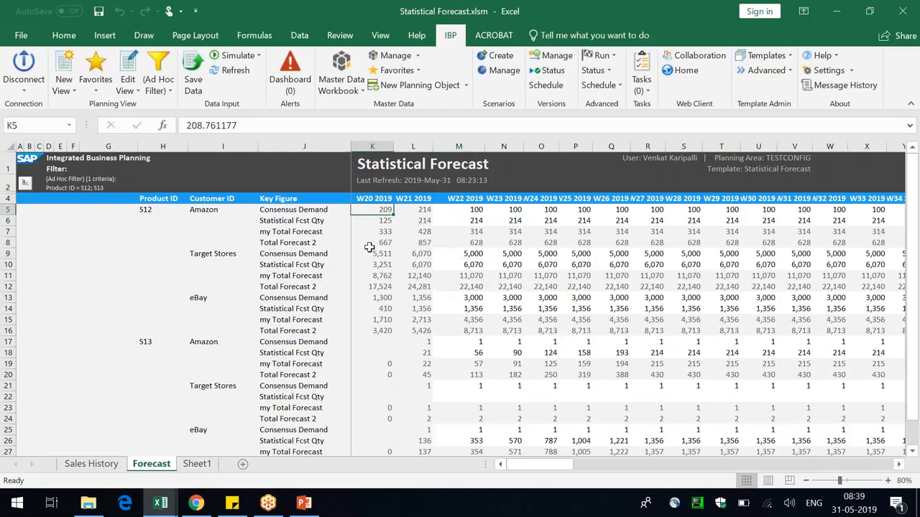
Check the Total Forecast 2 formula in W22 2019 and review the local members across the customers of products S12 and S13
{"action": "left_click", "coordinate": [463, 232]}
{"action": "left_click", "coordinate": [471, 243]}
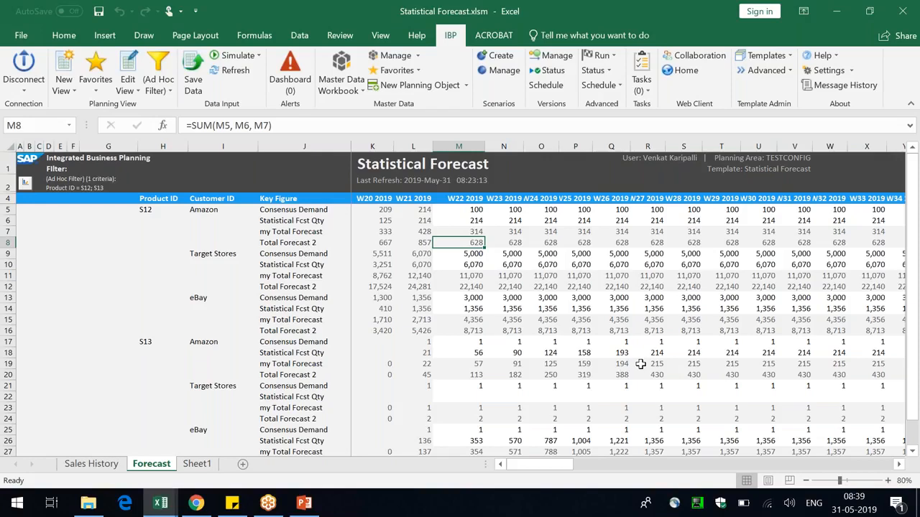
{"action": "left_click_drag", "start_coordinate": [147, 209], "coordinate": [215, 320]}
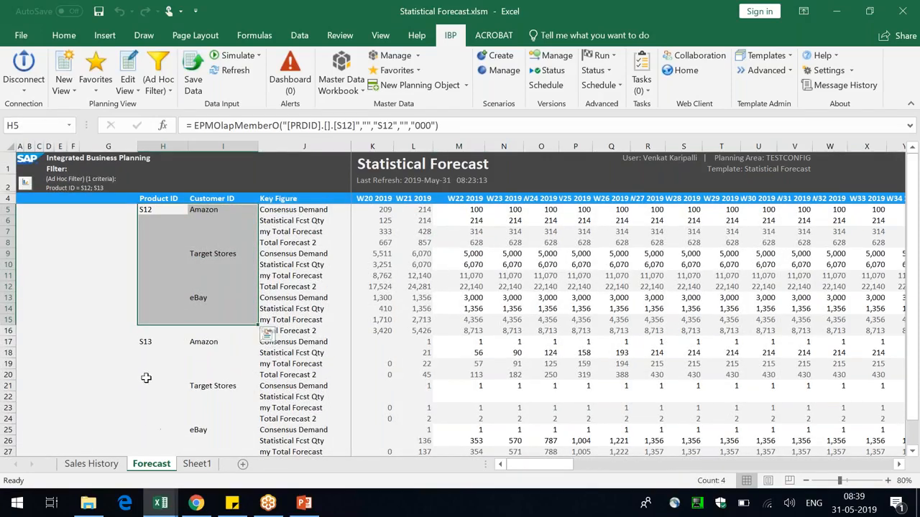
{"action": "left_click", "coordinate": [143, 342]}
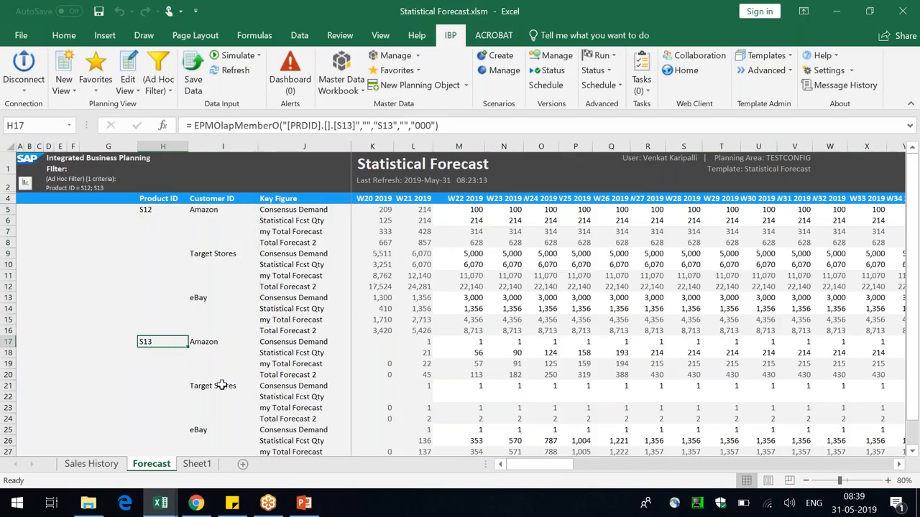
{"action": "left_click_drag", "start_coordinate": [210, 342], "coordinate": [211, 421]}
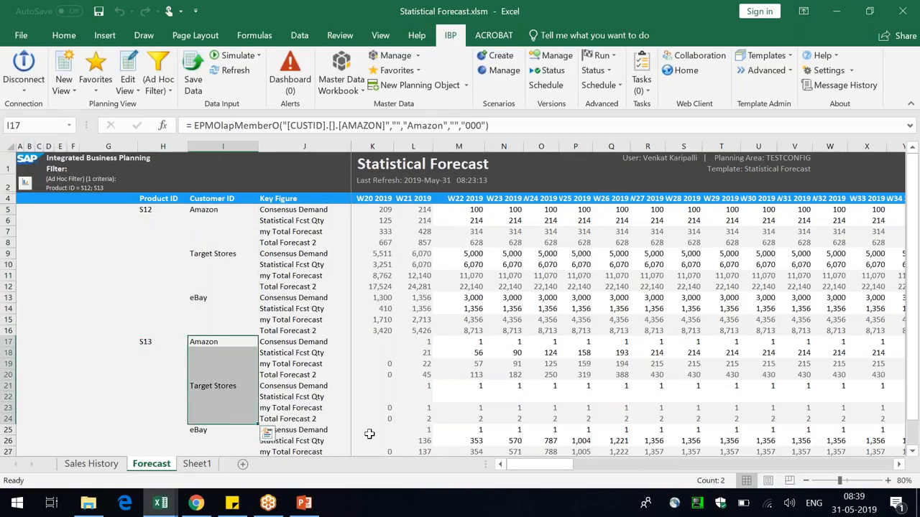
{"action": "left_click", "coordinate": [180, 264]}
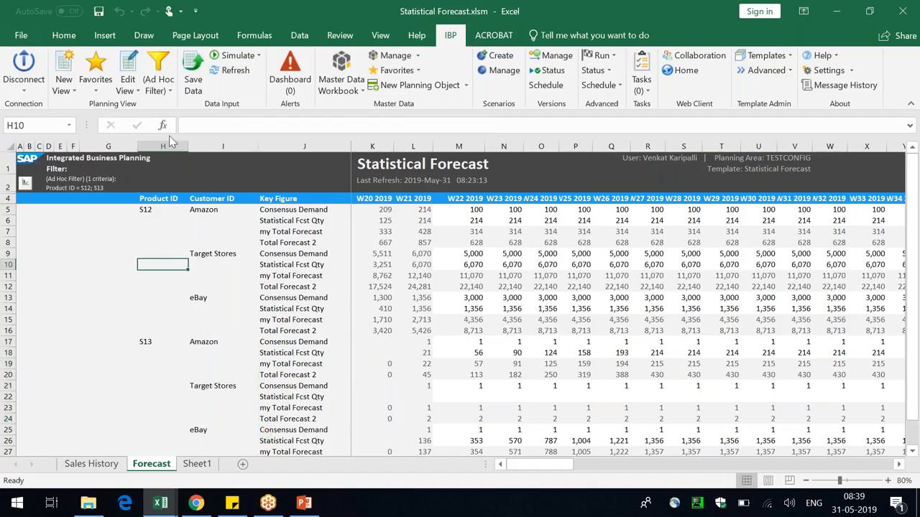
Delete the local member Total Forecast 2 through the Forecast view's sheet options and apply the change
{"action": "left_click", "coordinate": [122, 89]}
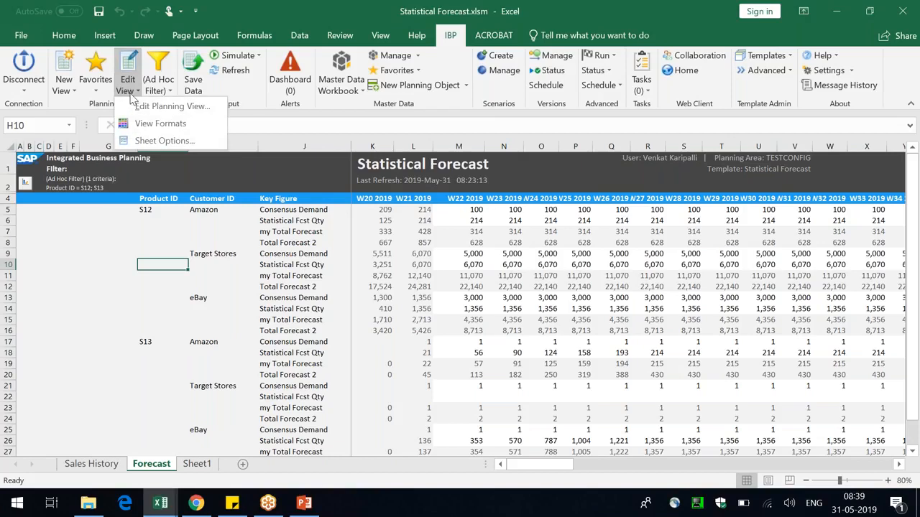
{"action": "left_click", "coordinate": [81, 248]}
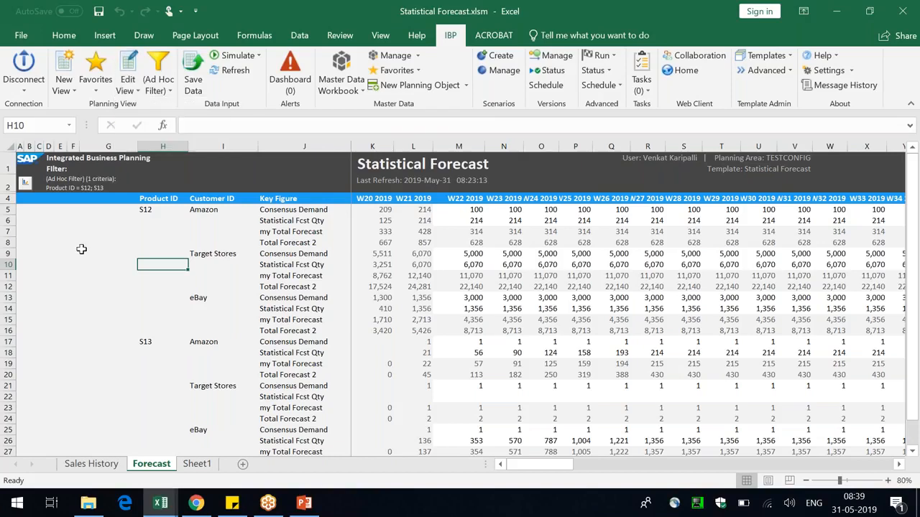
{"action": "left_click", "coordinate": [128, 87]}
{"action": "left_click", "coordinate": [164, 141]}
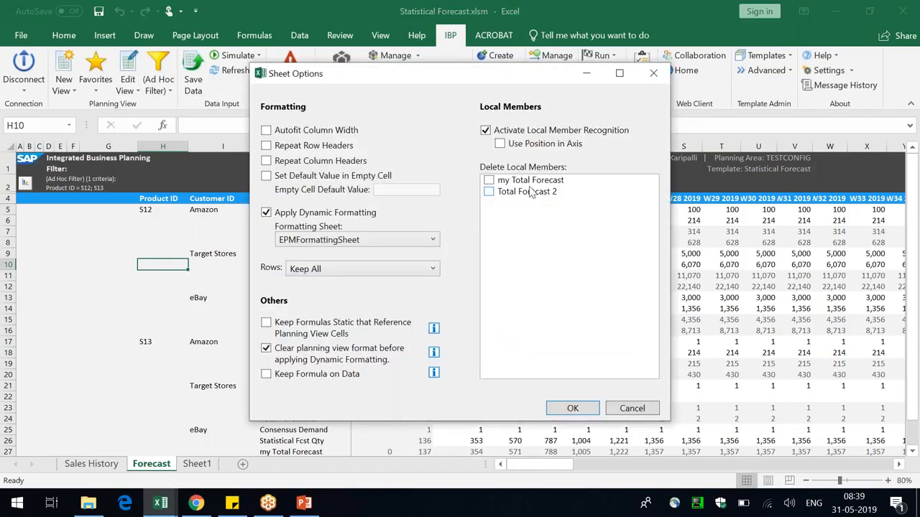
{"action": "left_click", "coordinate": [526, 192]}
{"action": "left_click", "coordinate": [573, 408]}
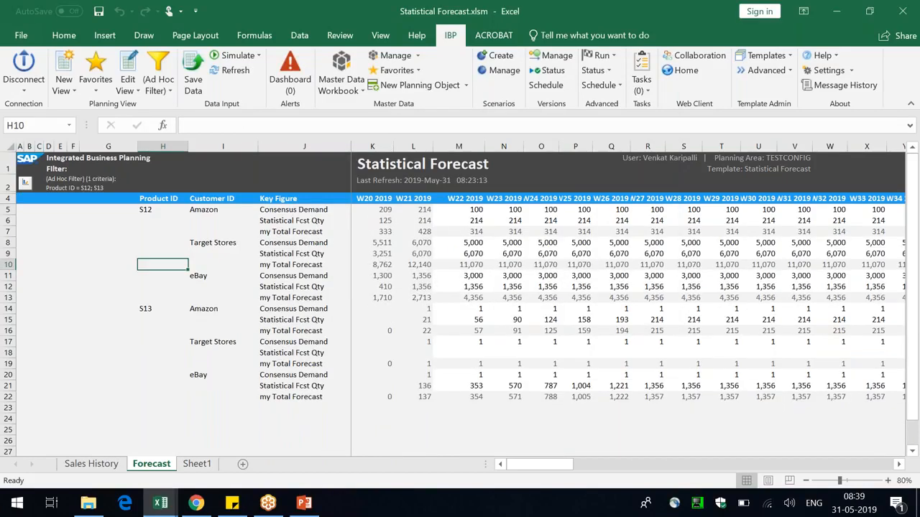
Disconnect the workbook from the SAP IBP system
{"action": "left_click", "coordinate": [16, 63]}
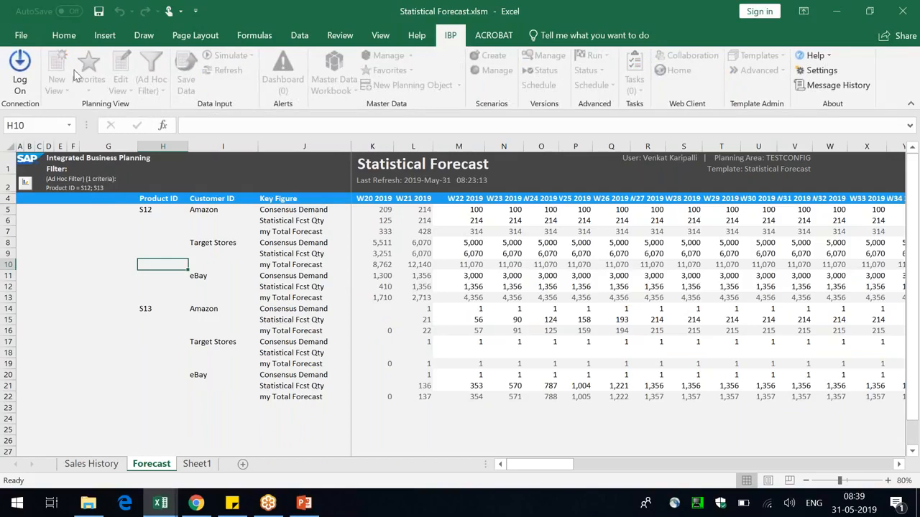
Save a copy of the workbook to the Desktop as 123Statistical Forecast.xlsm
{"action": "left_click", "coordinate": [67, 37]}
{"action": "left_click", "coordinate": [21, 35]}
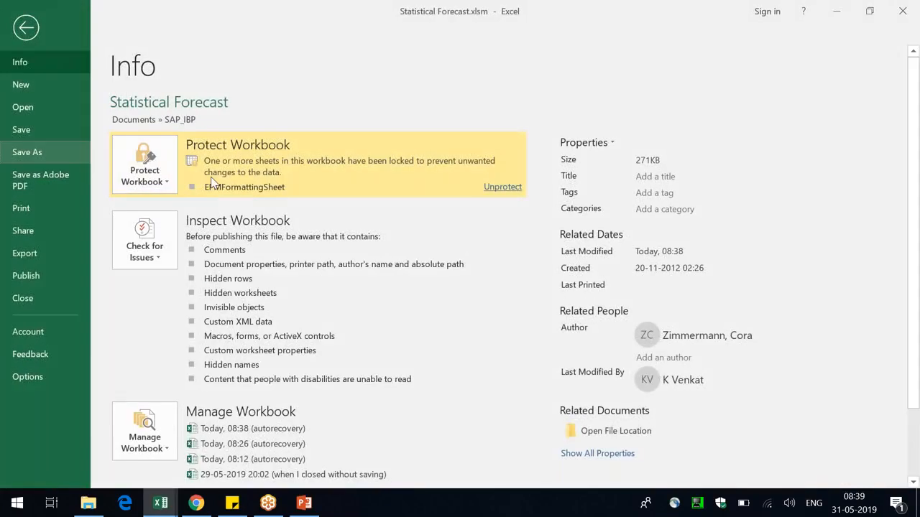
{"action": "left_click", "coordinate": [24, 152]}
{"action": "left_click", "coordinate": [167, 223]}
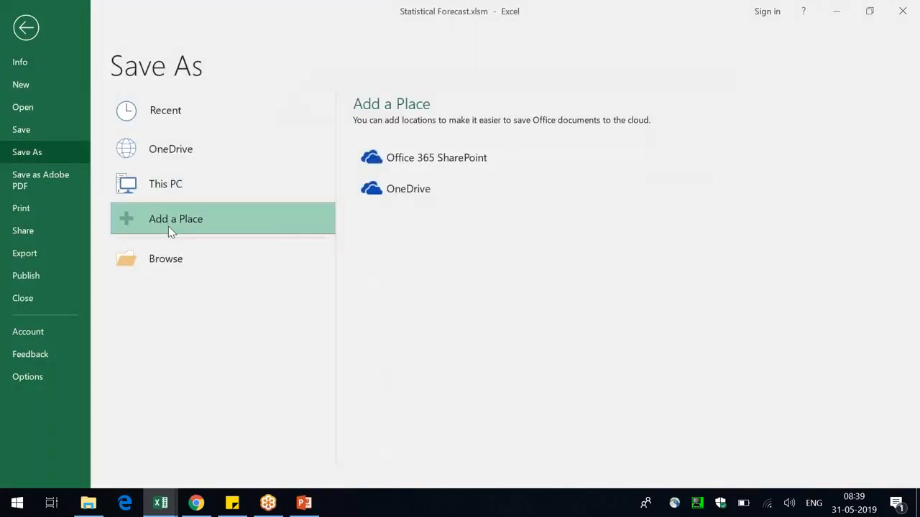
{"action": "left_click", "coordinate": [161, 257]}
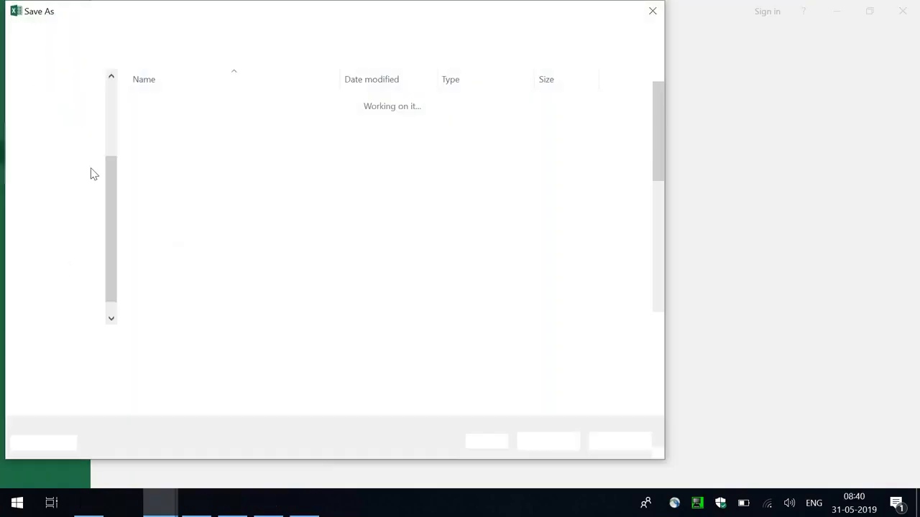
{"action": "left_click", "coordinate": [57, 200]}
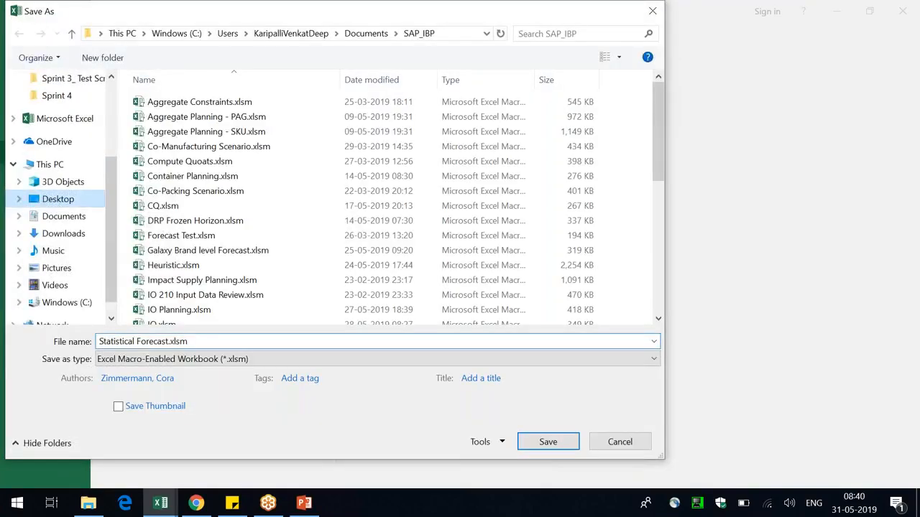
{"action": "left_click", "coordinate": [201, 341]}
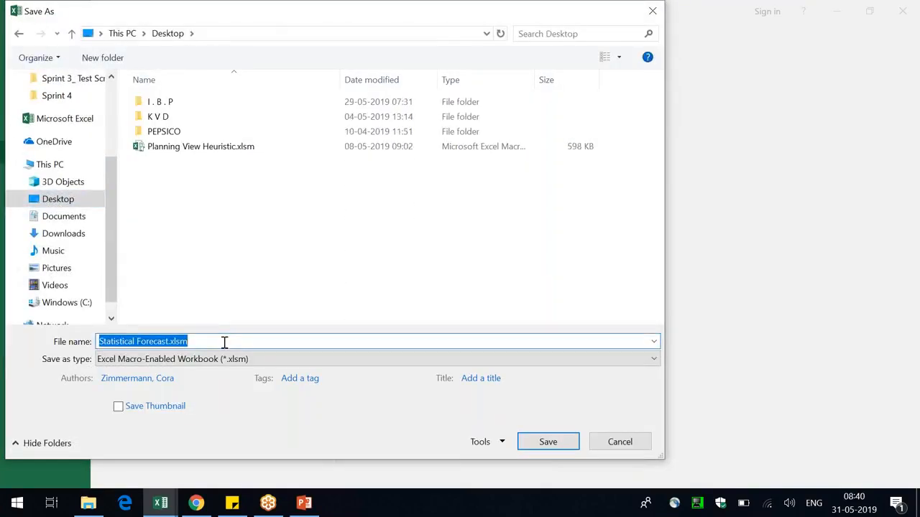
{"action": "key", "text": "Home"}
{"action": "type", "text": "123"}
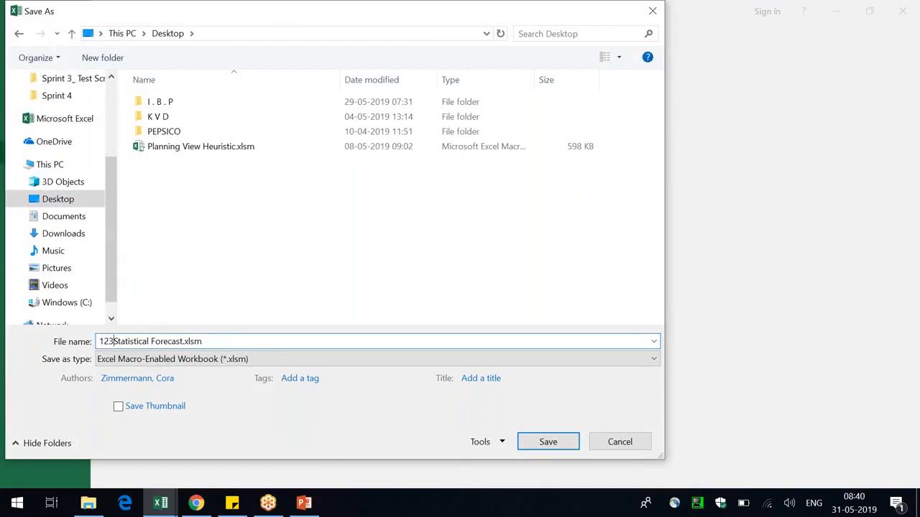
{"action": "key", "text": "Return"}
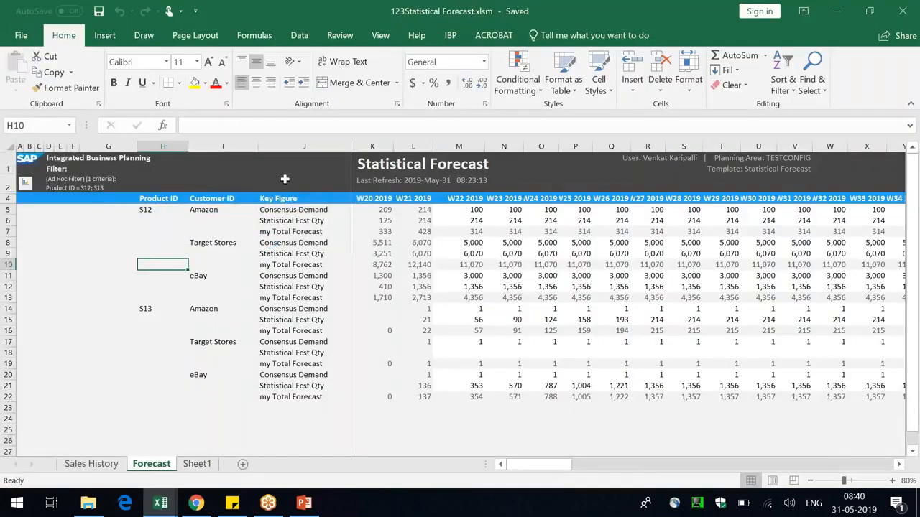
Review the forecast figures for products S12 and S13 from W20 to W33 2019 in the offline copy
{"action": "left_click", "coordinate": [647, 375]}
{"action": "left_click_drag", "start_coordinate": [795, 393], "coordinate": [540, 210]}
{"action": "left_click", "coordinate": [467, 220]}
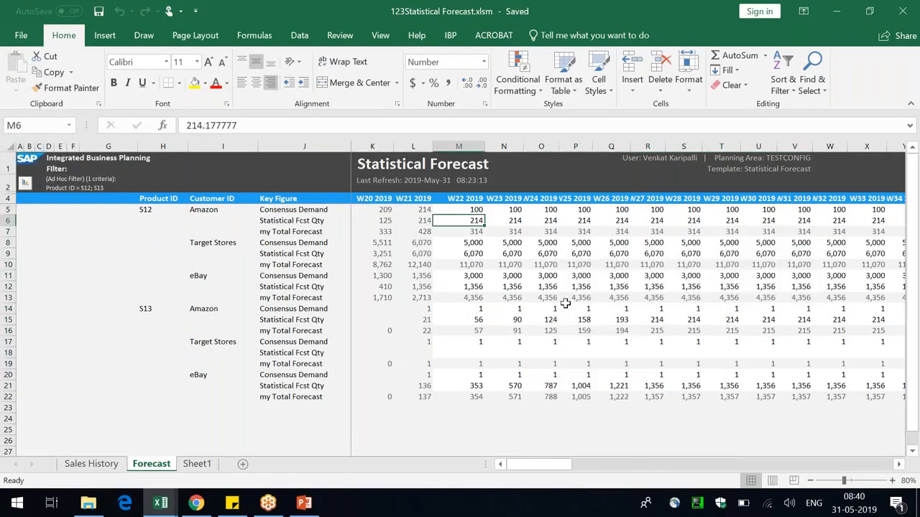
{"action": "left_click", "coordinate": [588, 342]}
{"action": "left_click_drag", "start_coordinate": [384, 209], "coordinate": [610, 396]}
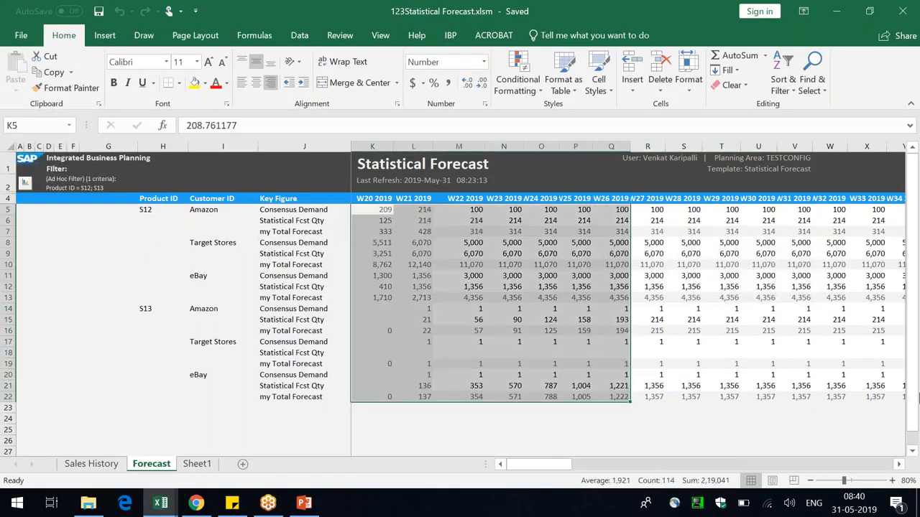
{"action": "left_click_drag", "start_coordinate": [878, 395], "coordinate": [388, 218]}
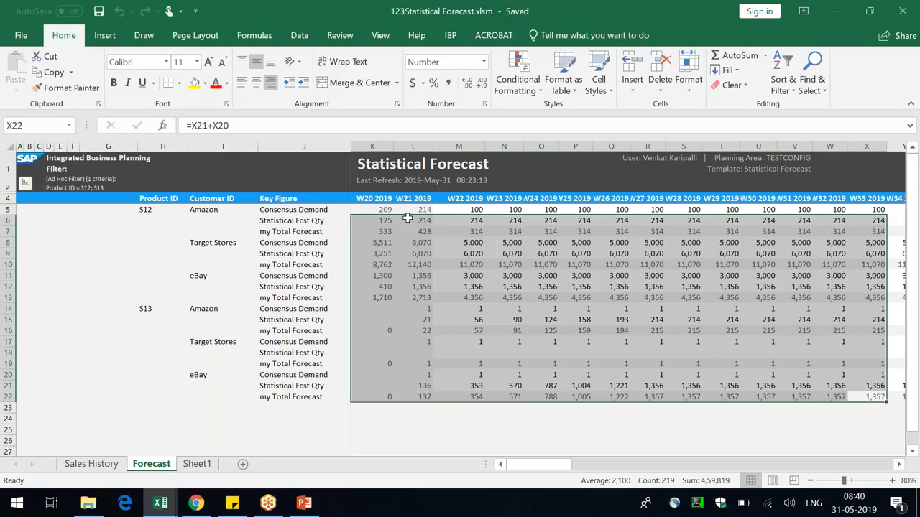
{"action": "left_click", "coordinate": [407, 218]}
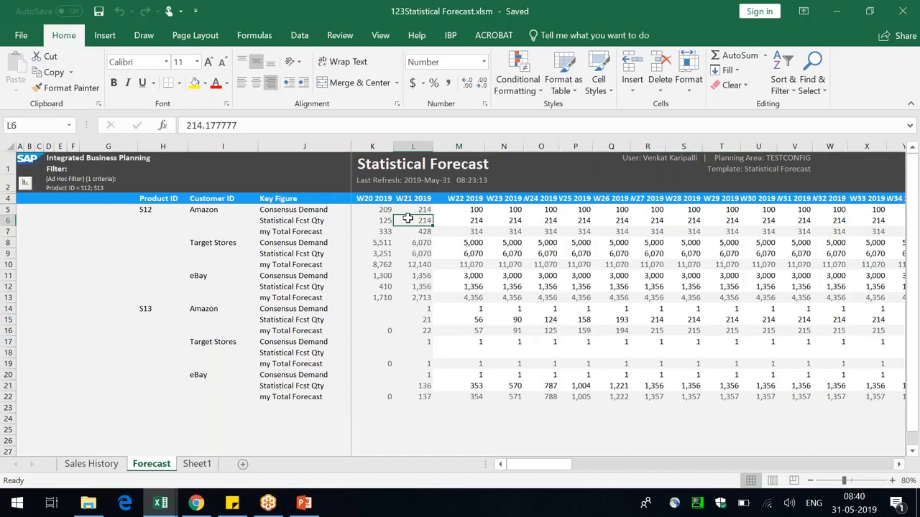
Log on to SAP IBP from the saved copy using the Configuration connection
{"action": "left_click", "coordinate": [450, 36]}
{"action": "left_click", "coordinate": [549, 319]}
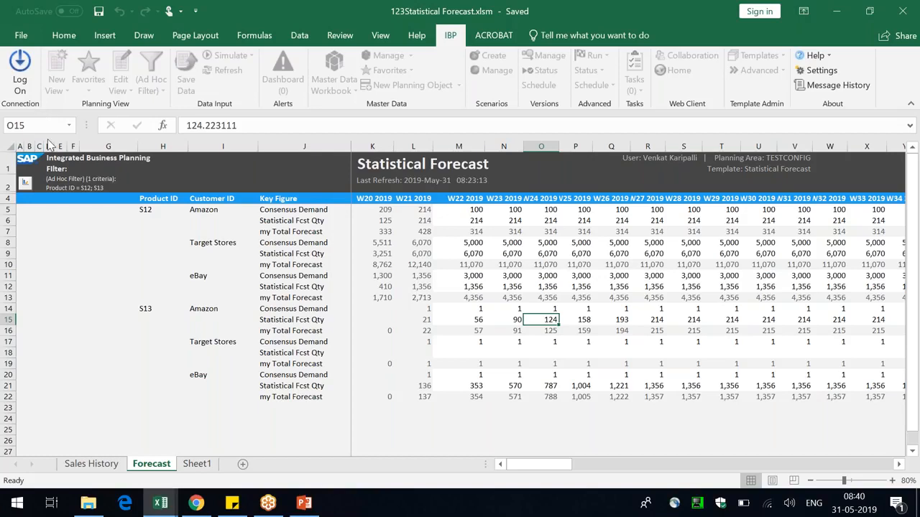
{"action": "left_click", "coordinate": [503, 288]}
{"action": "left_click", "coordinate": [545, 265]}
{"action": "left_click", "coordinate": [545, 253]}
{"action": "left_click", "coordinate": [20, 72]}
{"action": "left_click", "coordinate": [464, 241]}
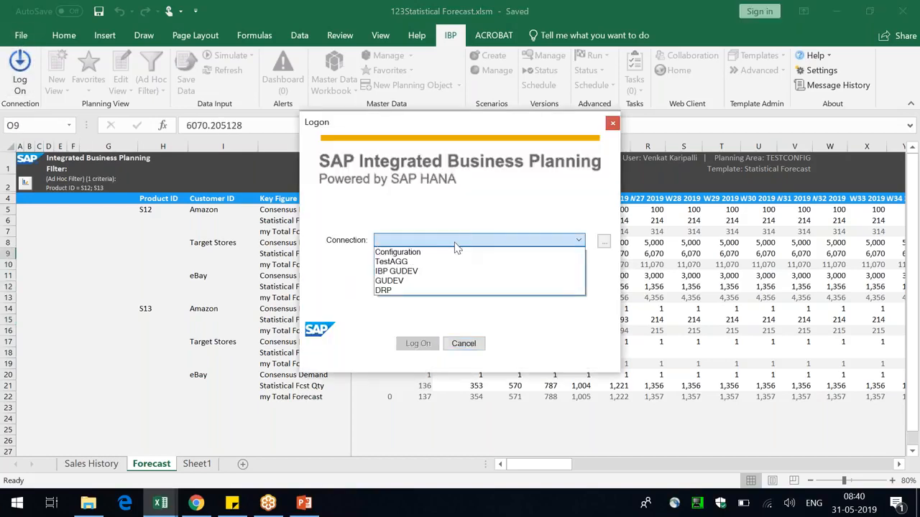
{"action": "left_click", "coordinate": [399, 252]}
{"action": "left_click", "coordinate": [419, 342]}
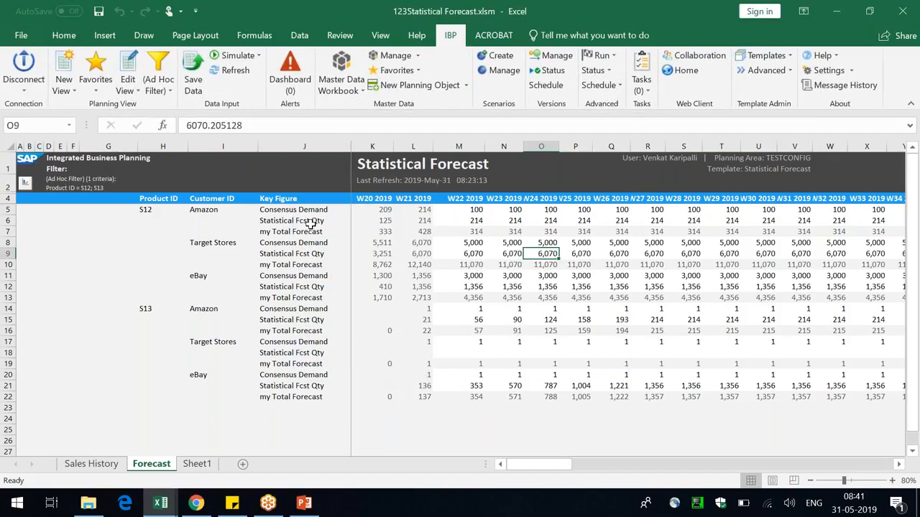
Inspect the EPM formula behind S12 Amazon's my Total Forecast local member
{"action": "left_click", "coordinate": [309, 221]}
{"action": "left_click", "coordinate": [305, 233]}
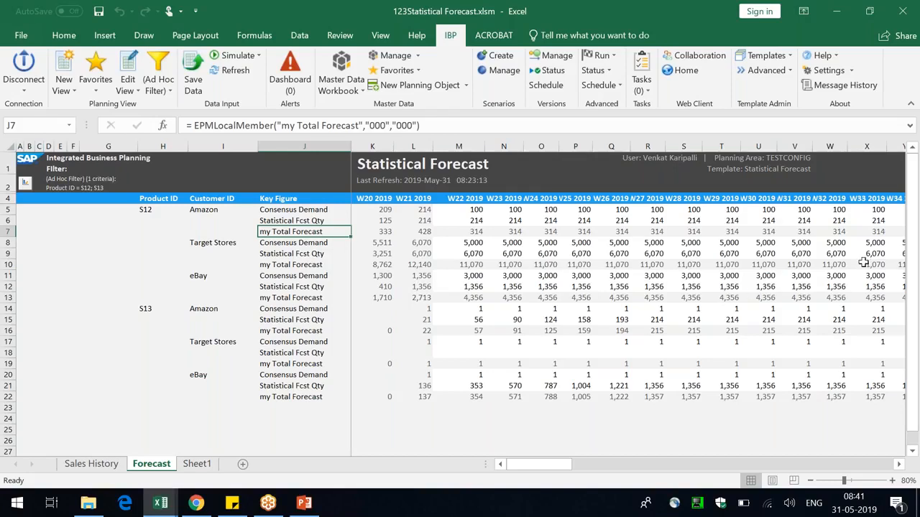
{"action": "left_click", "coordinate": [384, 233]}
{"action": "left_click", "coordinate": [291, 233]}
{"action": "left_click_drag", "start_coordinate": [192, 231], "coordinate": [304, 231]}
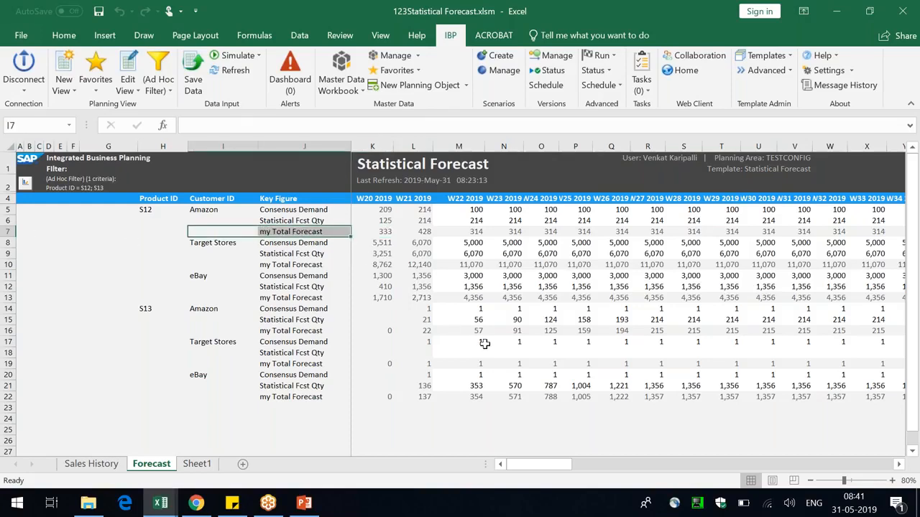
{"action": "left_click_drag", "start_coordinate": [458, 437], "coordinate": [457, 433]}
{"action": "left_click", "coordinate": [294, 234]}
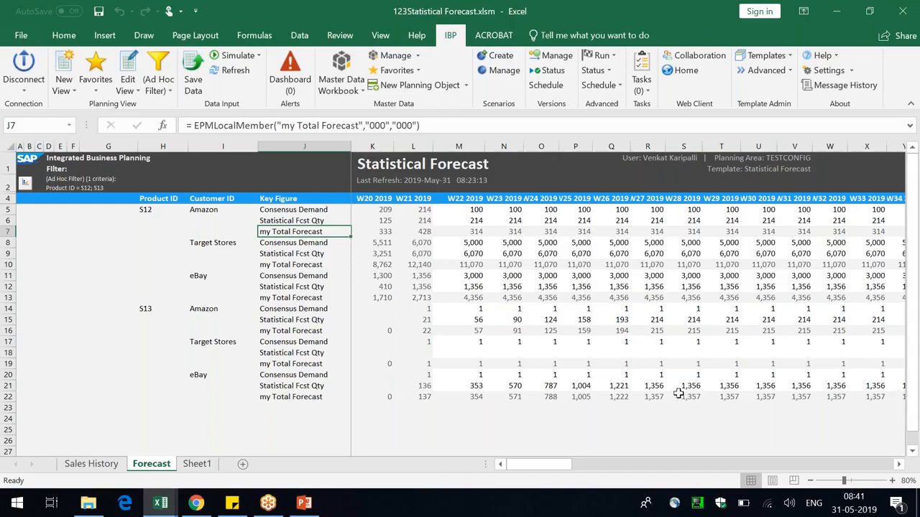
Step through the W23 2019 values of product S12 from Amazon's Consensus Demand to eBay's Consensus Demand
{"action": "left_click", "coordinate": [516, 210]}
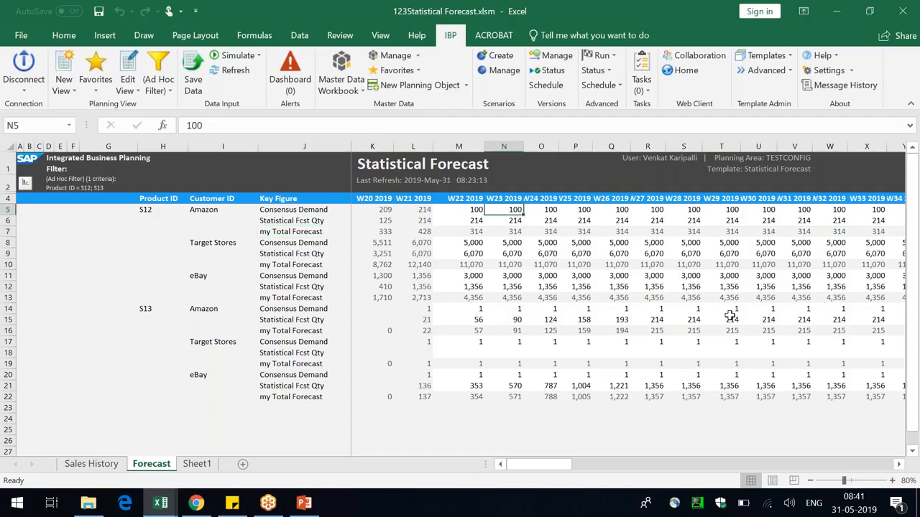
{"action": "key", "text": "Down"}
{"action": "key", "text": "Down"}
{"action": "key", "text": "Up"}
{"action": "key", "text": "Up"}
{"action": "key", "text": "Down"}
{"action": "key", "text": "Down"}
{"action": "key", "text": "Down"}
{"action": "key", "text": "Down"}
{"action": "key", "text": "Down"}
{"action": "key", "text": "Down"}
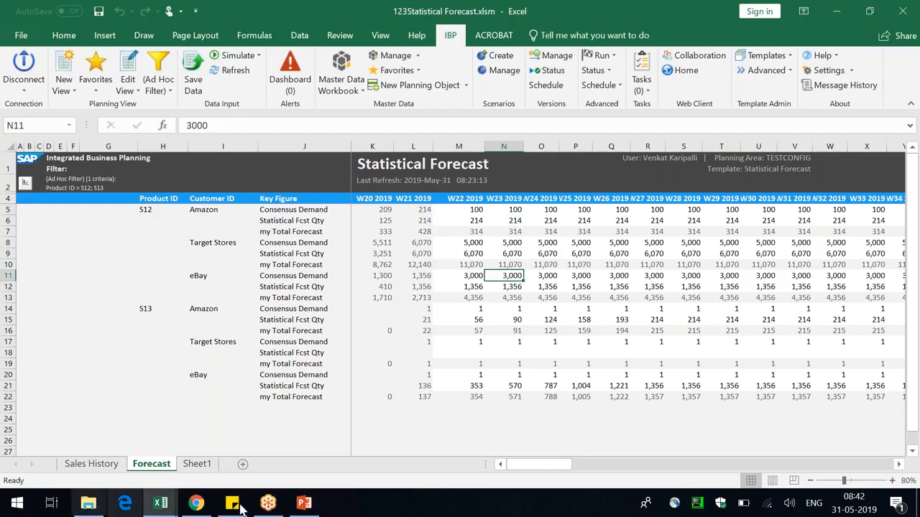
Narrow the empty column G beside the Product ID column in the Forecast sheet
{"action": "left_click", "coordinate": [307, 251]}
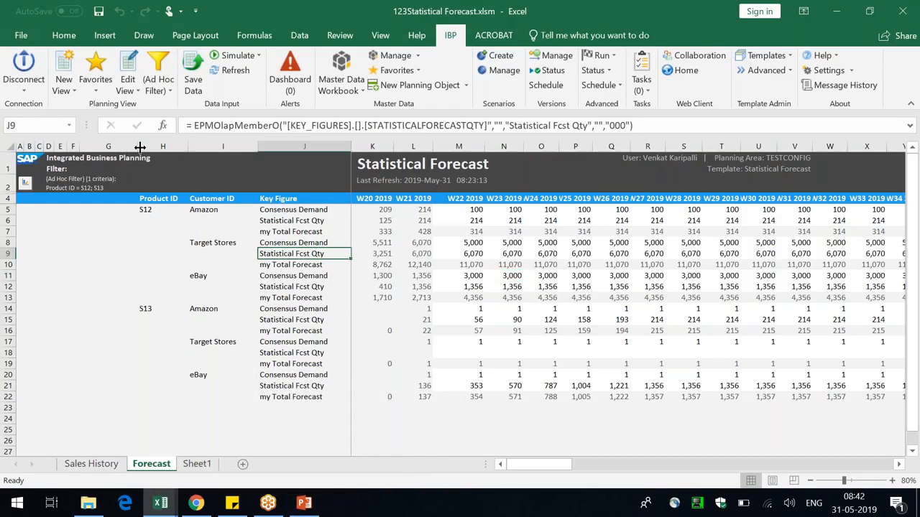
{"action": "left_click_drag", "start_coordinate": [137, 145], "coordinate": [80, 146]}
Compare the Consensus Demand rows of Amazon, Target Stores and eBay for product S12 from W22 2019 onward
{"action": "left_click", "coordinate": [288, 209]}
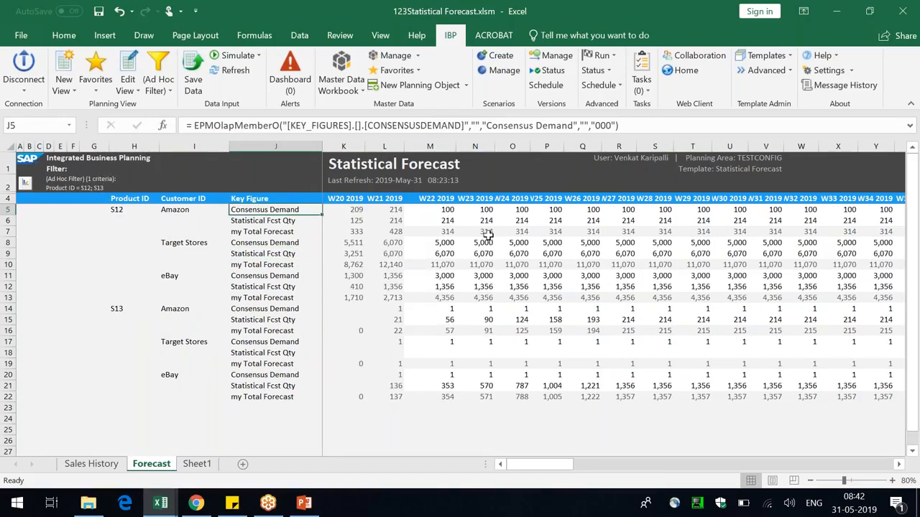
{"action": "left_click_drag", "start_coordinate": [440, 210], "coordinate": [564, 229]}
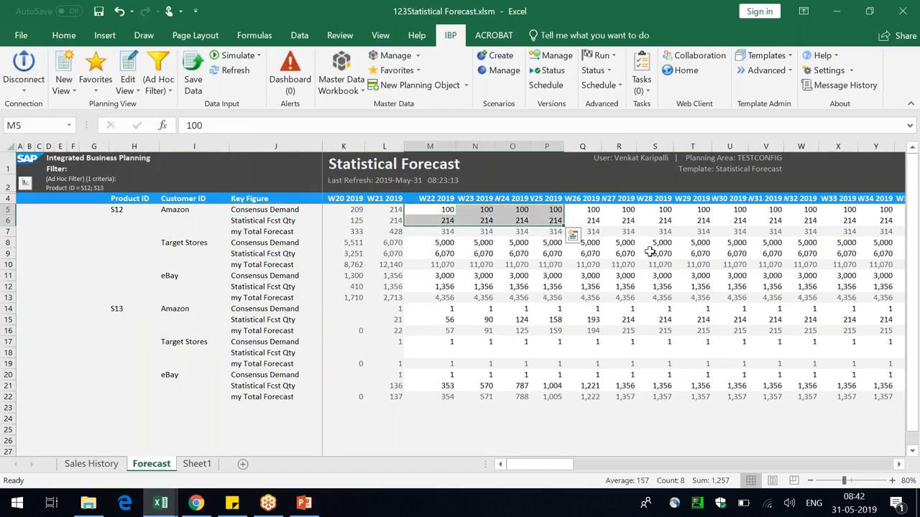
{"action": "left_click", "coordinate": [789, 213]}
{"action": "left_click", "coordinate": [207, 244]}
{"action": "left_click_drag", "start_coordinate": [449, 243], "coordinate": [665, 243]}
{"action": "left_click", "coordinate": [299, 276]}
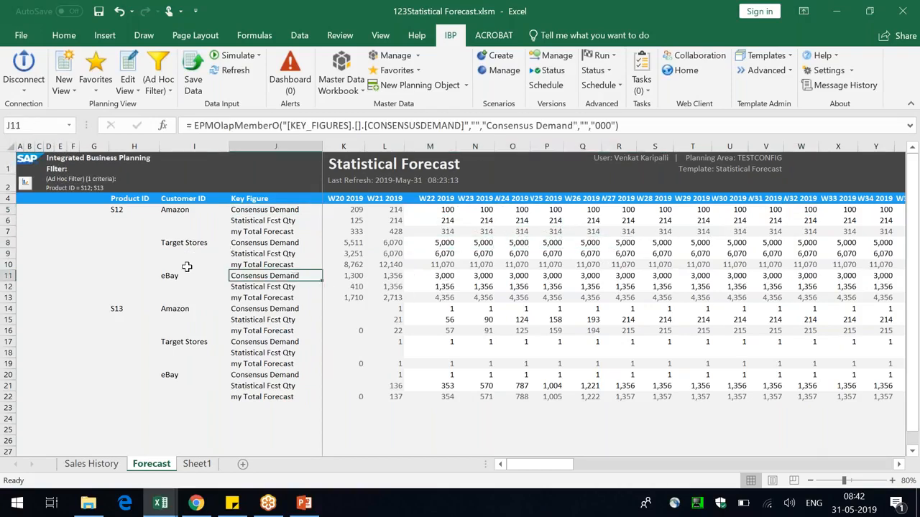
{"action": "left_click_drag", "start_coordinate": [447, 277], "coordinate": [700, 277]}
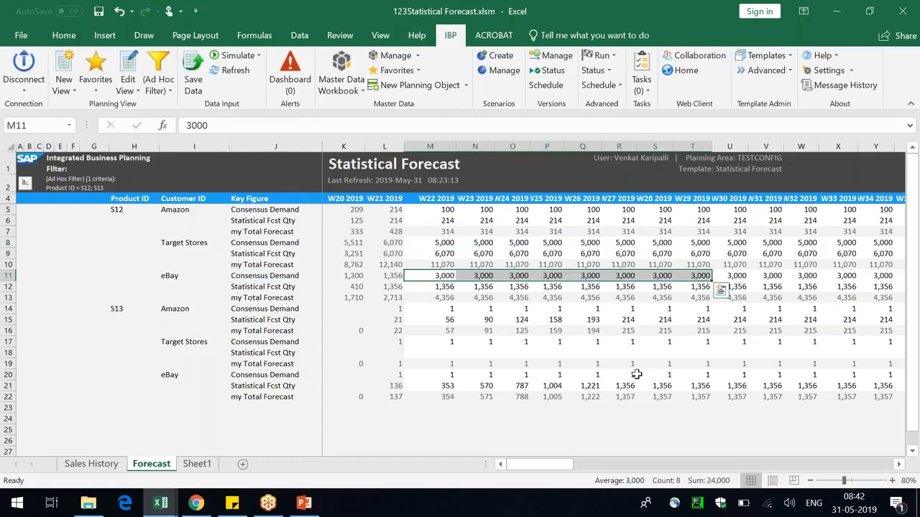
{"action": "left_click", "coordinate": [572, 438]}
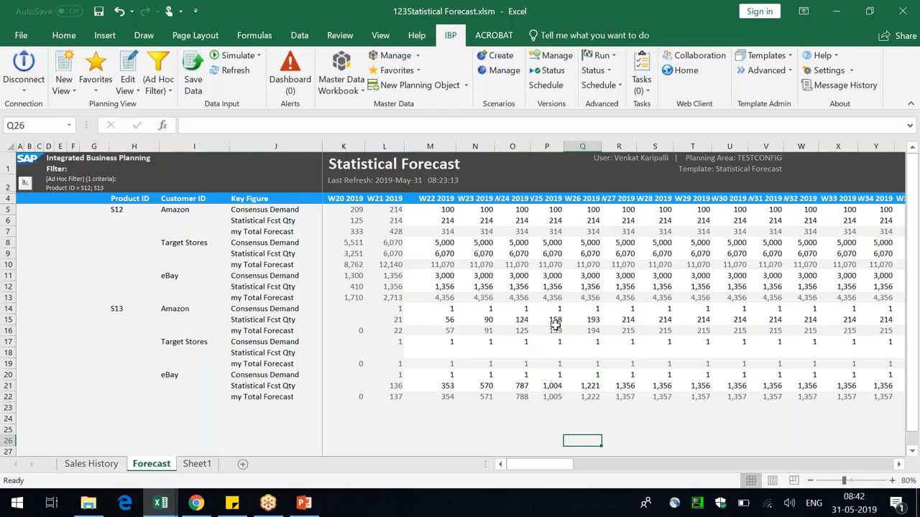
Display the planning view's formats and open the EPMFormattingSheet
{"action": "left_click", "coordinate": [127, 94]}
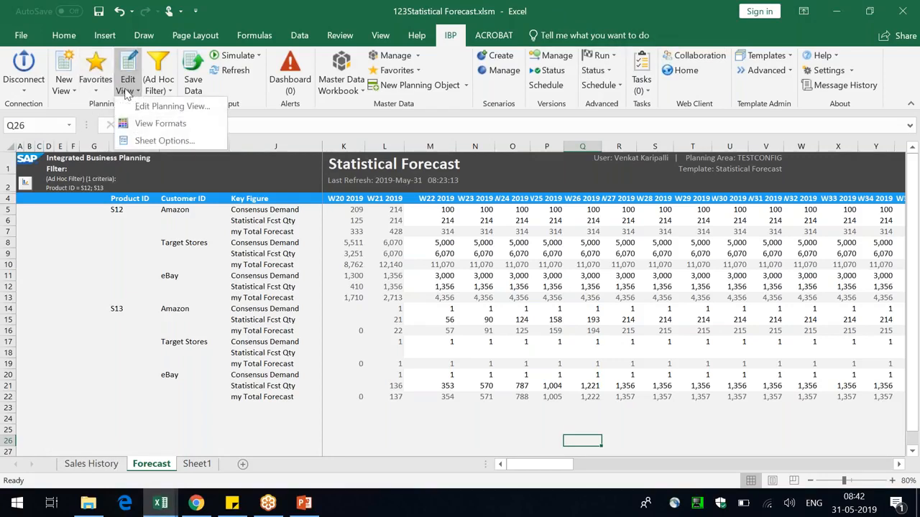
{"action": "left_click", "coordinate": [160, 123]}
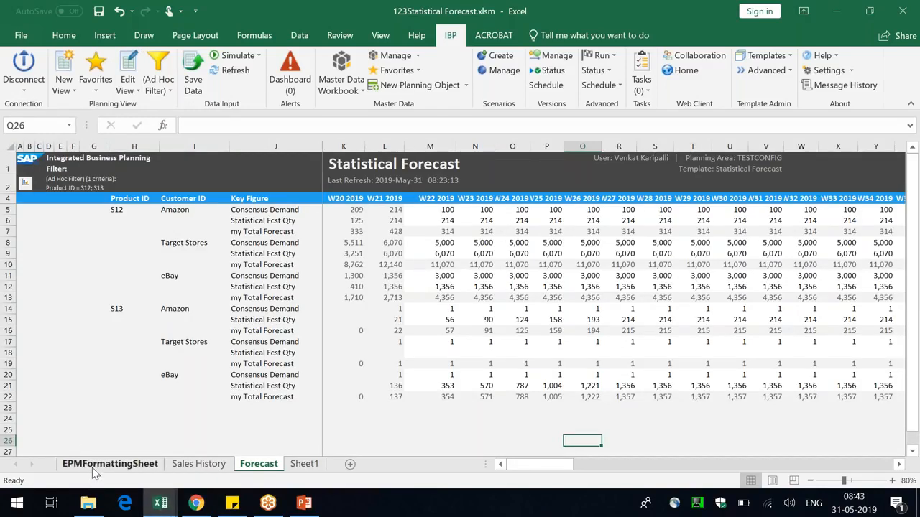
{"action": "left_click", "coordinate": [92, 468]}
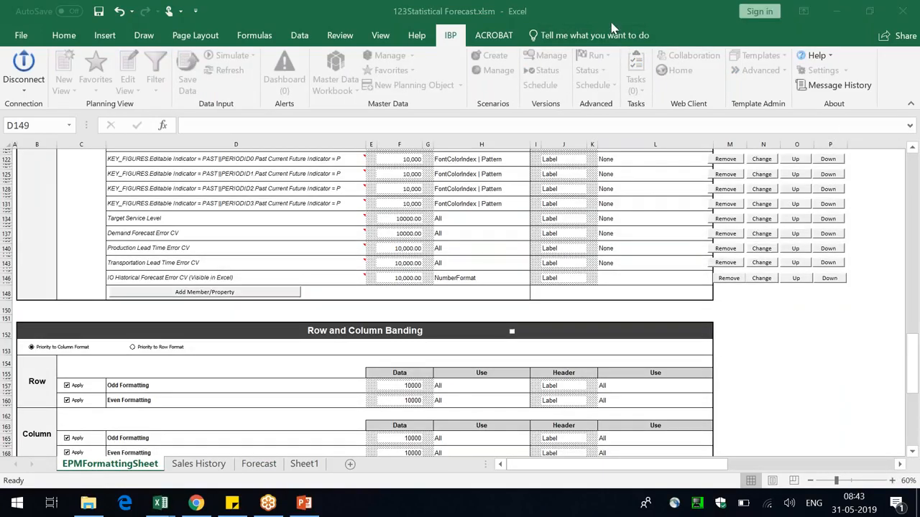
Examine the hierarchy level, dimension member/property, and row and column banding sections of the EPM Formatting Sheet
{"action": "scroll", "coordinate": [509, 228], "scroll_direction": "up", "scroll_amount": 2}
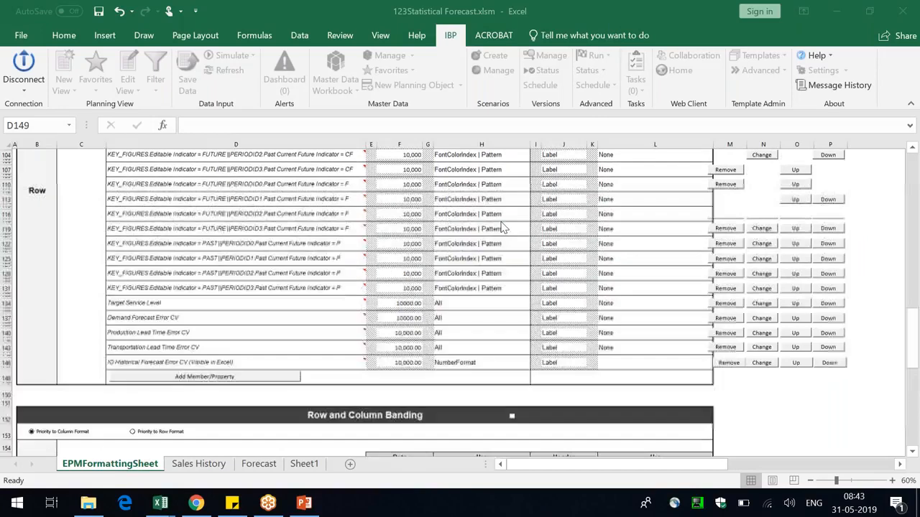
{"action": "scroll", "coordinate": [503, 228], "scroll_direction": "up", "scroll_amount": 20}
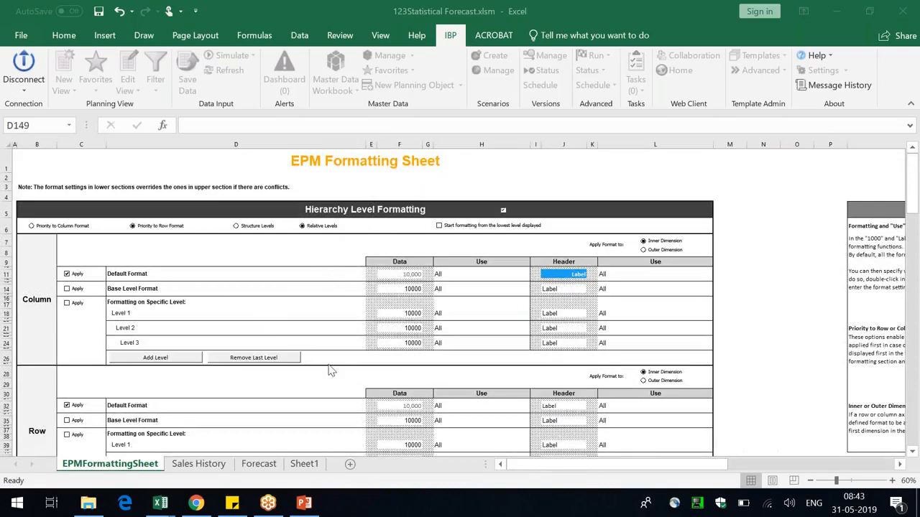
{"action": "scroll", "coordinate": [330, 370], "scroll_direction": "down", "scroll_amount": 10}
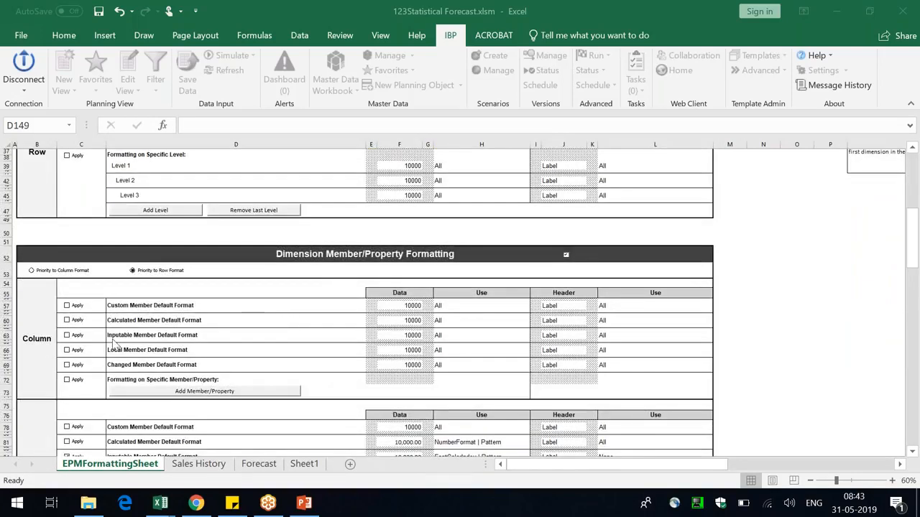
{"action": "scroll", "coordinate": [44, 359], "scroll_direction": "down", "scroll_amount": 12}
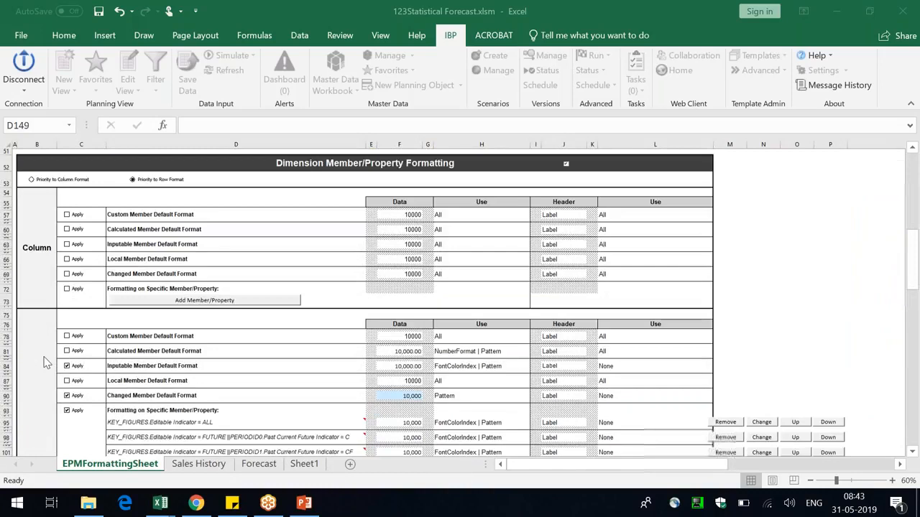
{"action": "scroll", "coordinate": [62, 395], "scroll_direction": "up", "scroll_amount": 11}
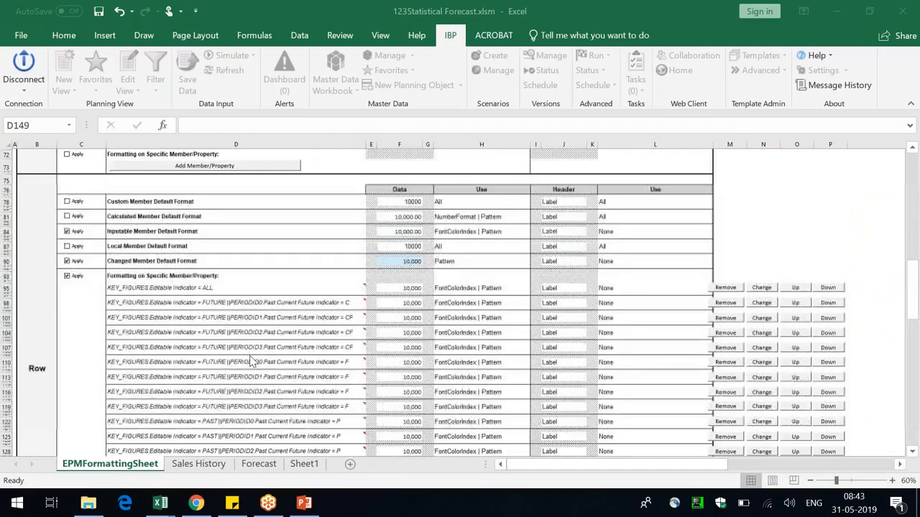
{"action": "scroll", "coordinate": [248, 359], "scroll_direction": "down", "scroll_amount": 20}
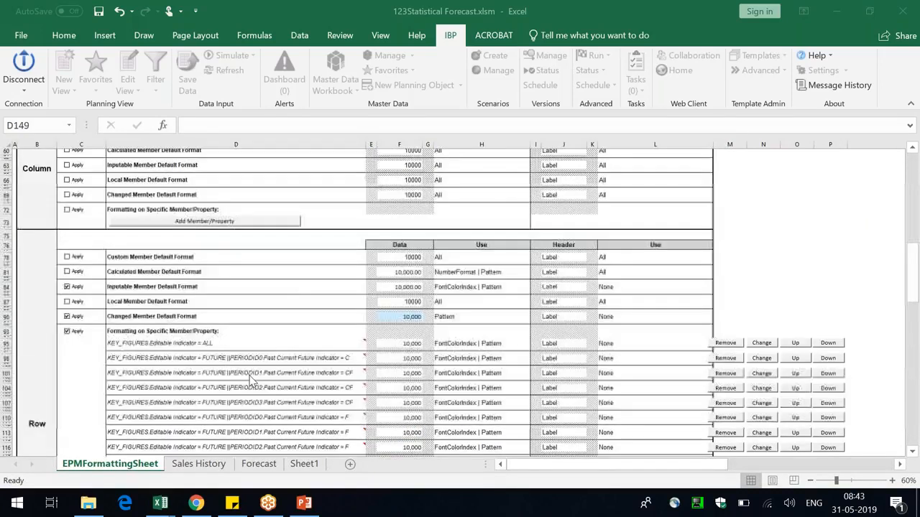
{"action": "scroll", "coordinate": [249, 383], "scroll_direction": "down", "scroll_amount": 1}
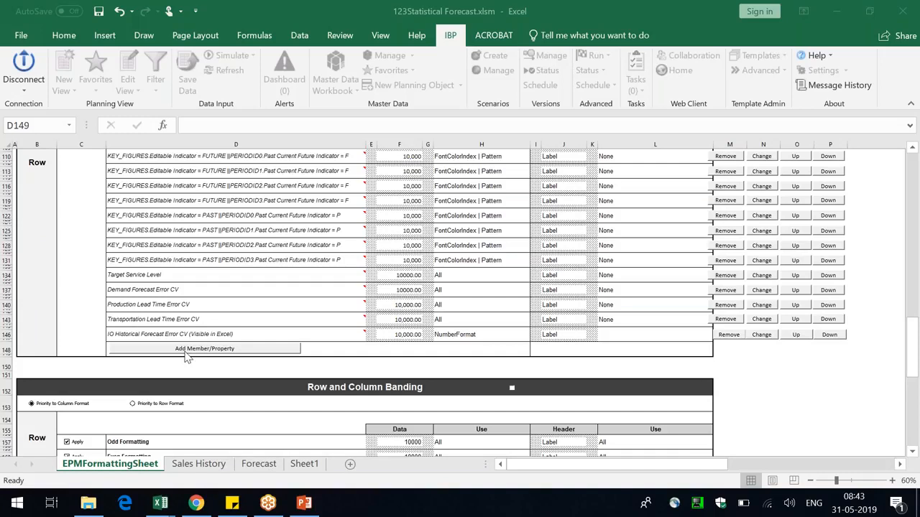
Start adding a member/property to the row formatting section and list the Key Figures members
{"action": "scroll", "coordinate": [551, 365], "scroll_direction": "up", "scroll_amount": 1}
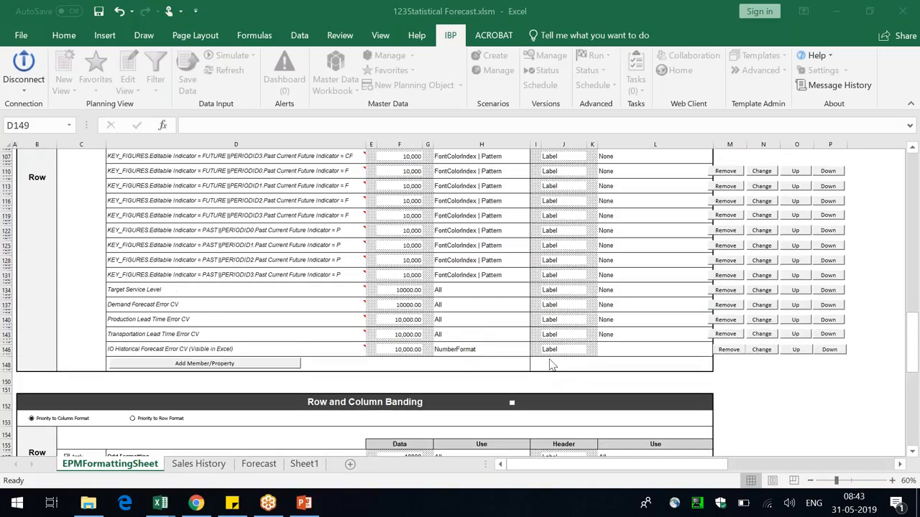
{"action": "scroll", "coordinate": [552, 365], "scroll_direction": "up", "scroll_amount": 5}
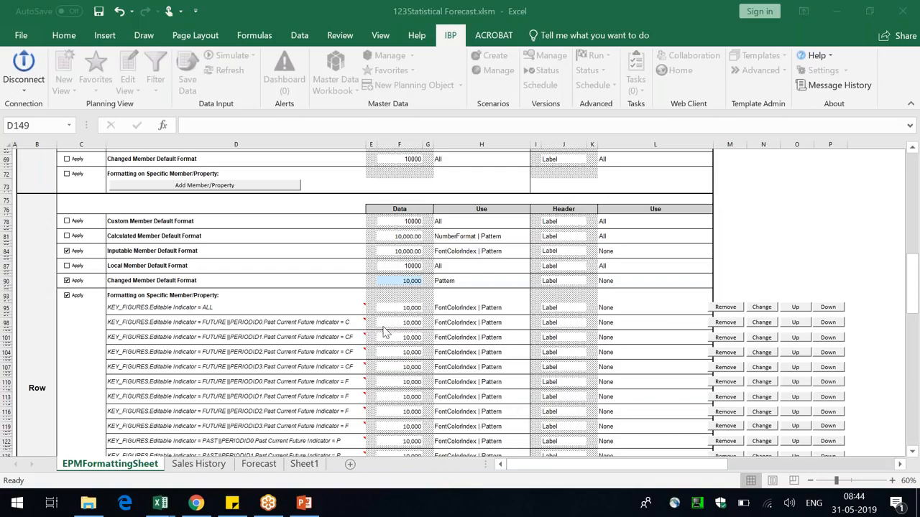
{"action": "scroll", "coordinate": [384, 332], "scroll_direction": "down", "scroll_amount": 5}
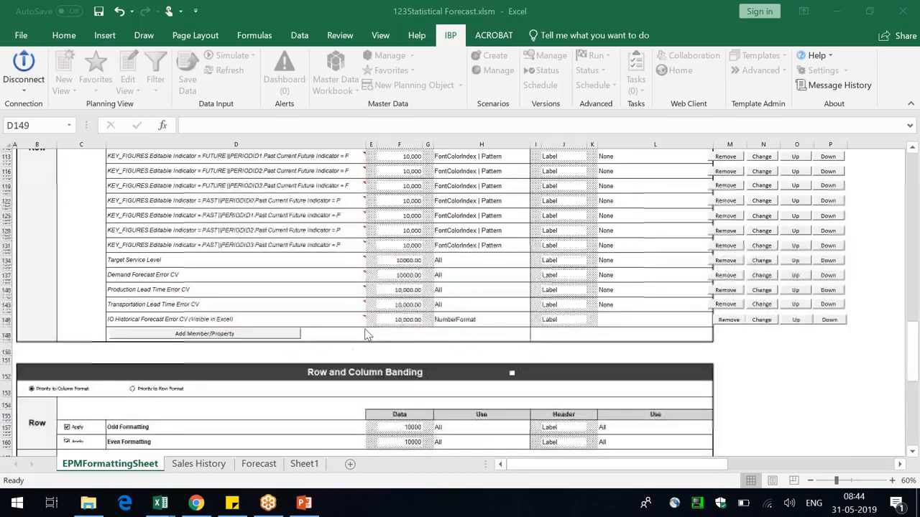
{"action": "left_click", "coordinate": [216, 334]}
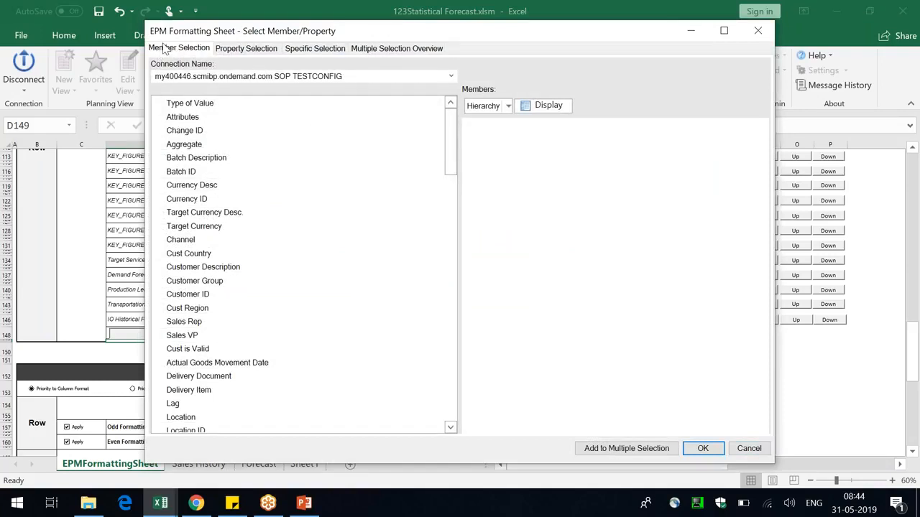
{"action": "left_click_drag", "start_coordinate": [453, 134], "coordinate": [462, 420]}
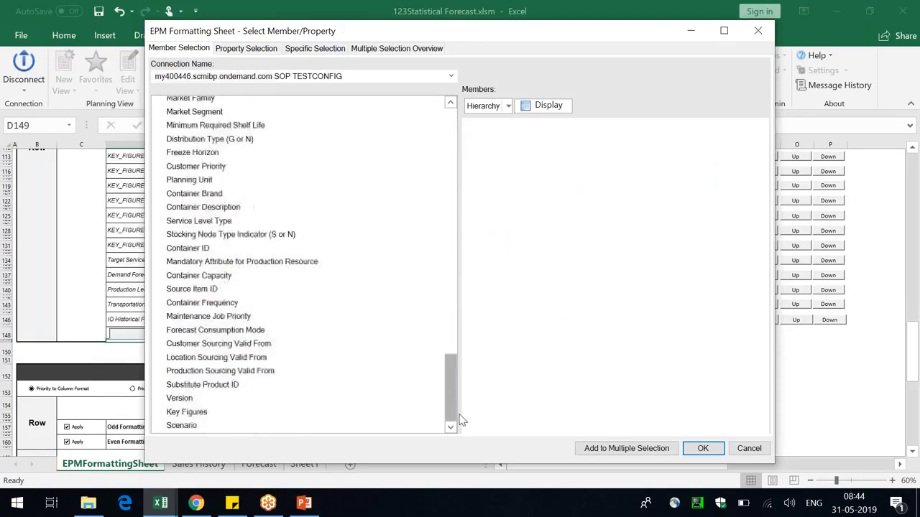
{"action": "left_click", "coordinate": [191, 414]}
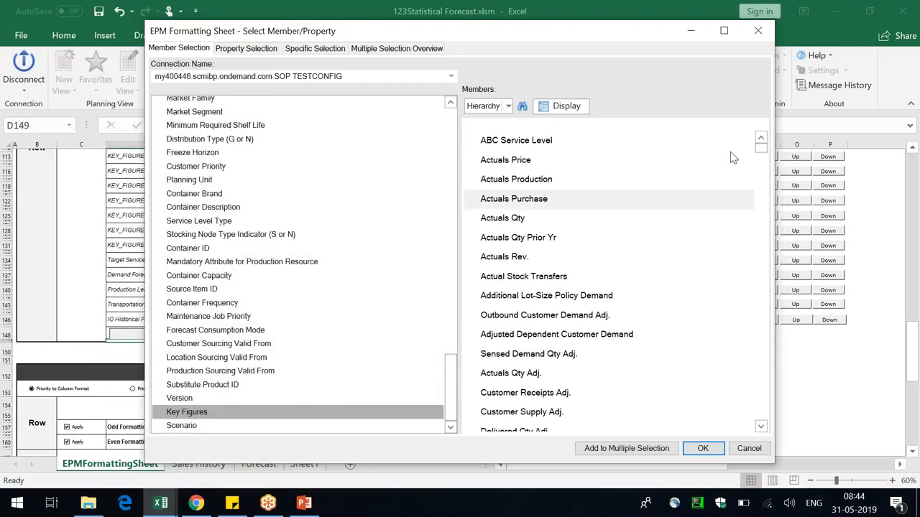
{"action": "scroll", "coordinate": [758, 173], "scroll_direction": "down", "scroll_amount": 5}
{"action": "left_click_drag", "start_coordinate": [753, 197], "coordinate": [777, 110]}
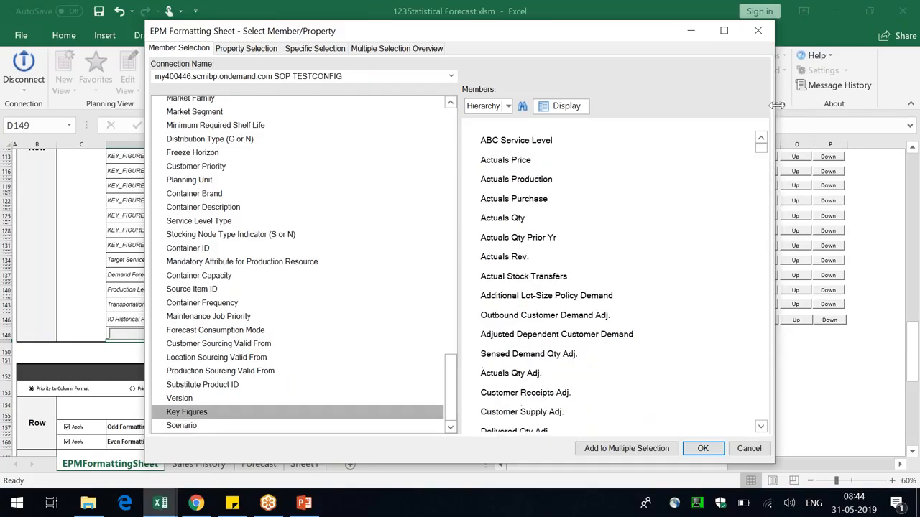
Show the key figures by ID and add CONSENSUSDEMAND as a specifically formatted row member
{"action": "left_click", "coordinate": [545, 108]}
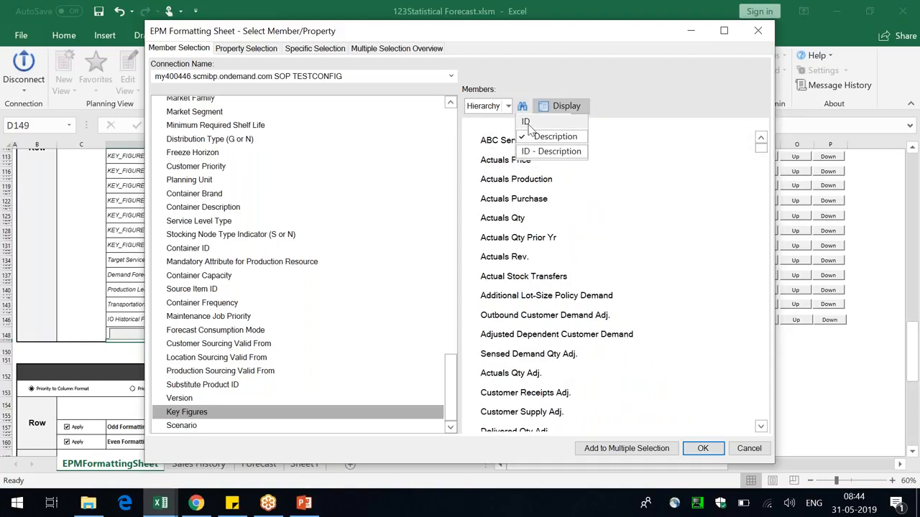
{"action": "left_click", "coordinate": [527, 122]}
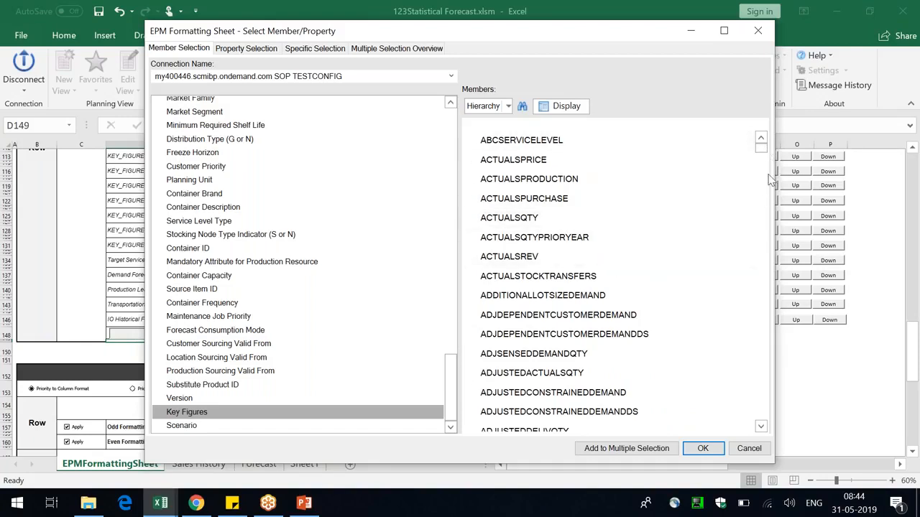
{"action": "left_click_drag", "start_coordinate": [763, 152], "coordinate": [763, 196]}
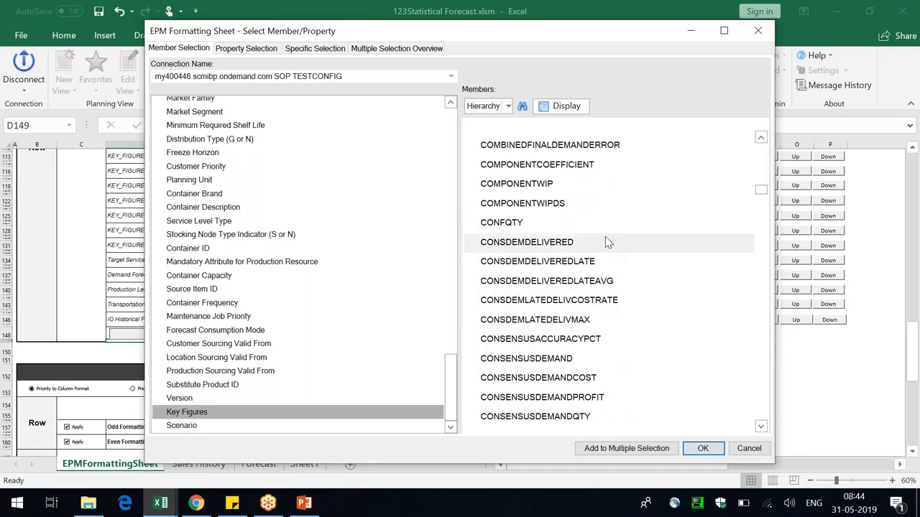
{"action": "scroll", "coordinate": [516, 309], "scroll_direction": "down", "scroll_amount": 2}
{"action": "left_click", "coordinate": [512, 294]}
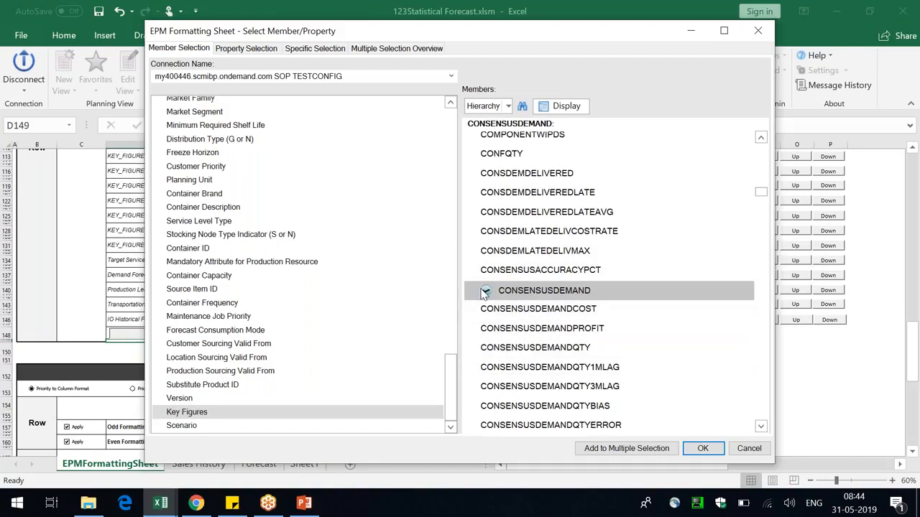
{"action": "left_click", "coordinate": [697, 449]}
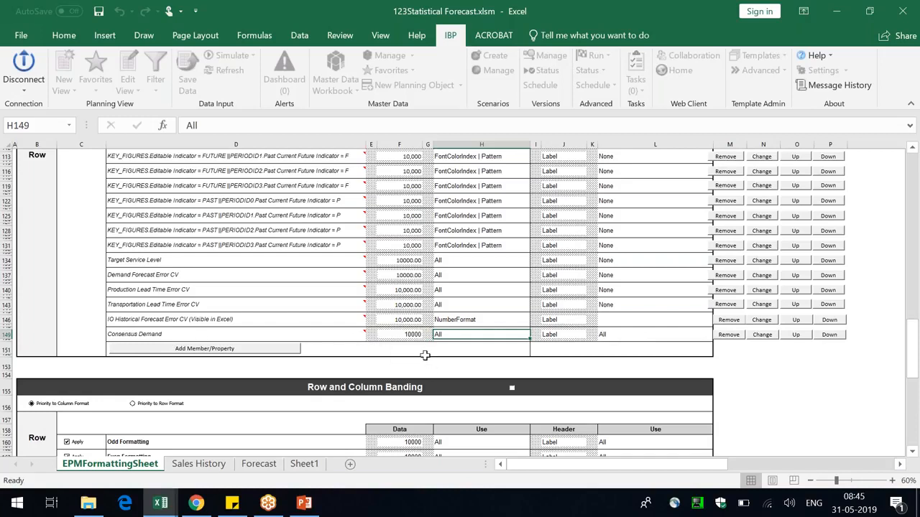
Set the font of the Consensus Demand row's data format cell to Calibri
{"action": "left_click", "coordinate": [407, 335]}
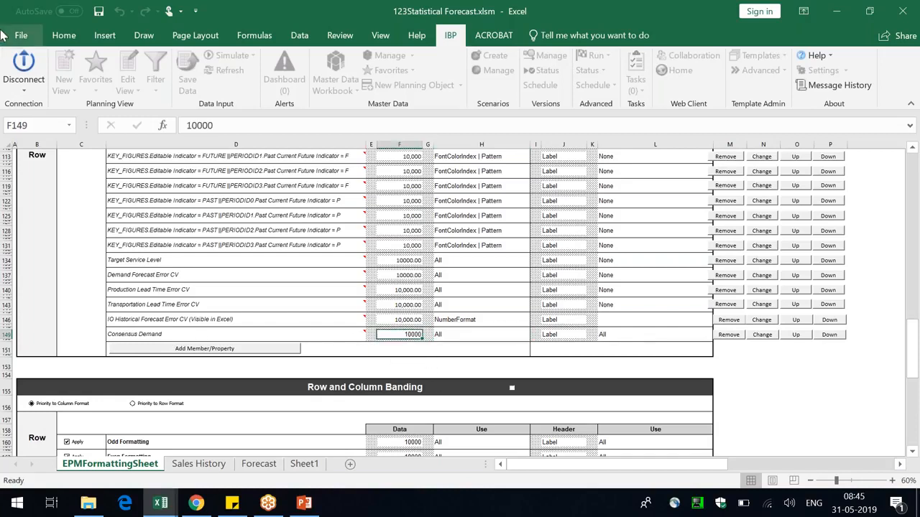
{"action": "left_click", "coordinate": [63, 35]}
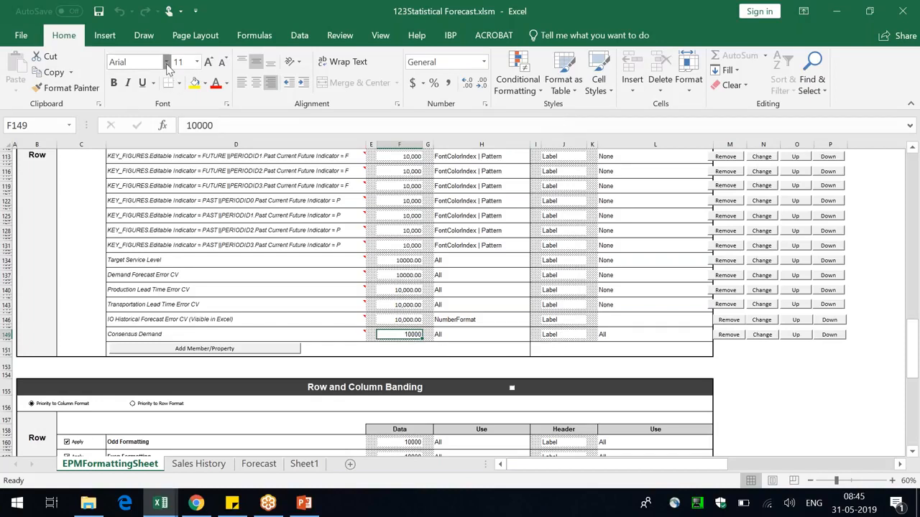
{"action": "left_click", "coordinate": [140, 112]}
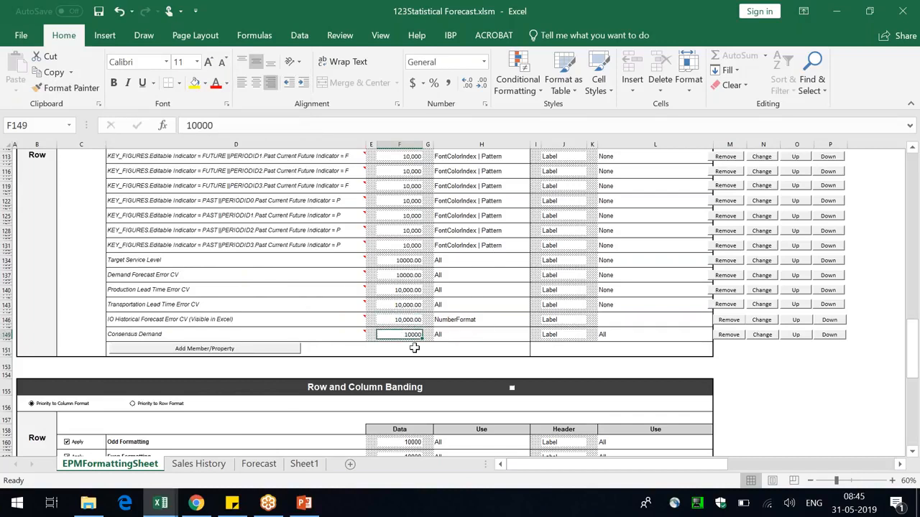
Create a conditional formatting rule on the Consensus Demand data cell for cell values less than 1000
{"action": "left_click", "coordinate": [511, 94]}
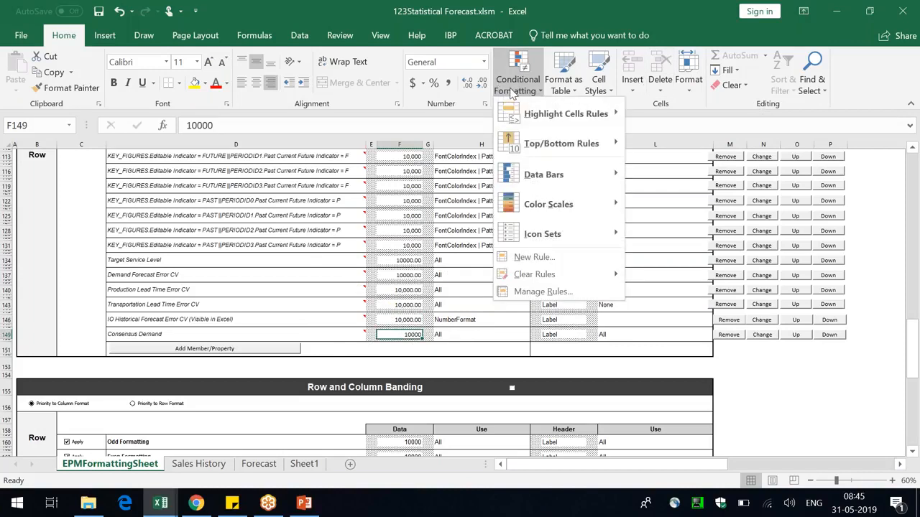
{"action": "left_click", "coordinate": [559, 259]}
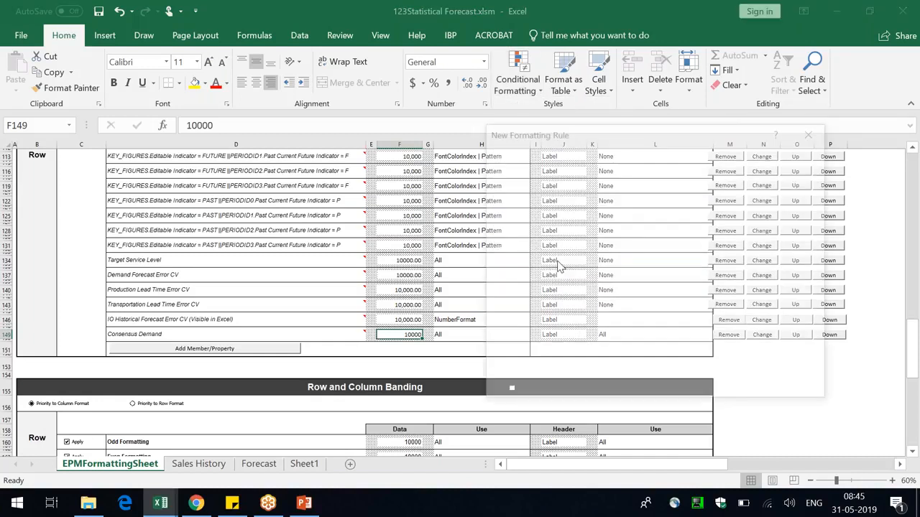
{"action": "left_click", "coordinate": [600, 184]}
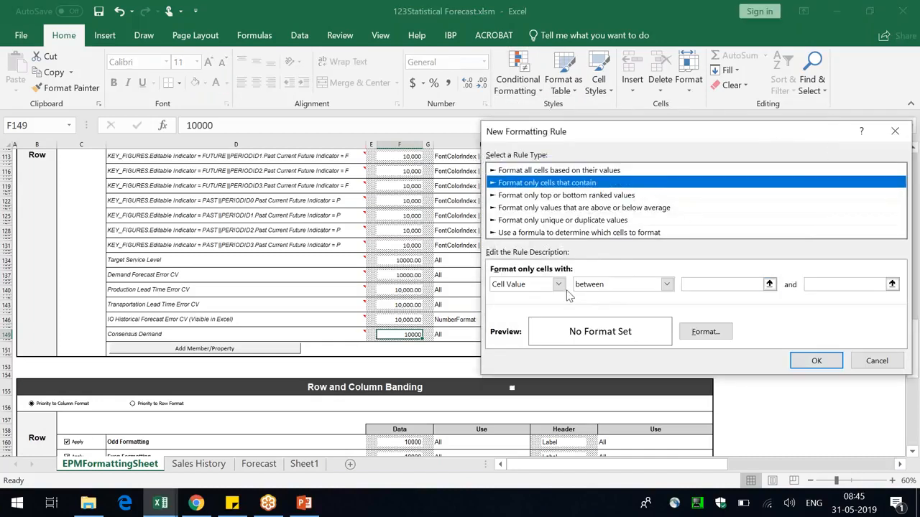
{"action": "left_click_drag", "start_coordinate": [629, 131], "coordinate": [460, 69]}
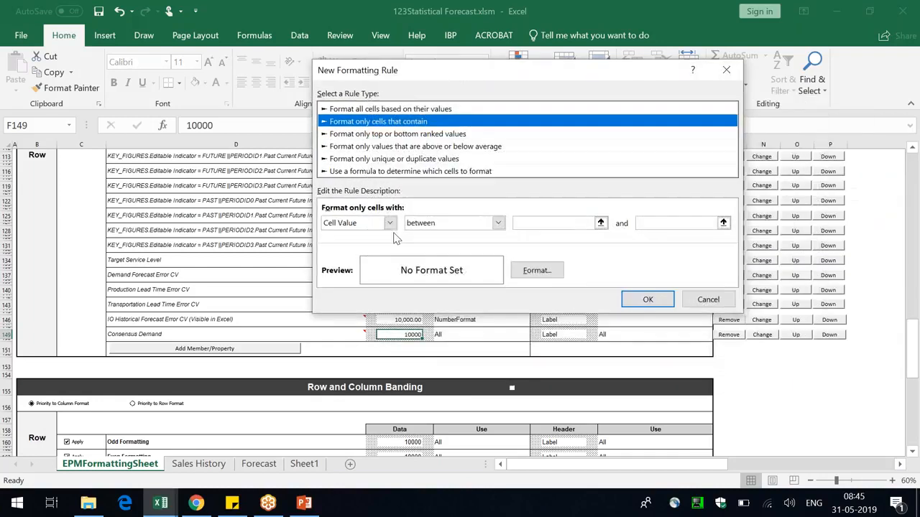
{"action": "left_click", "coordinate": [497, 223]}
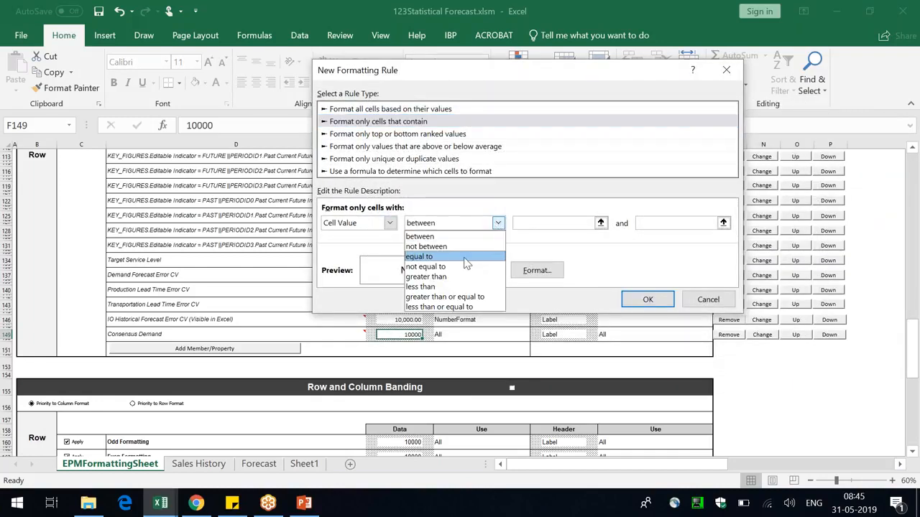
{"action": "left_click", "coordinate": [467, 286]}
{"action": "left_click", "coordinate": [524, 224]}
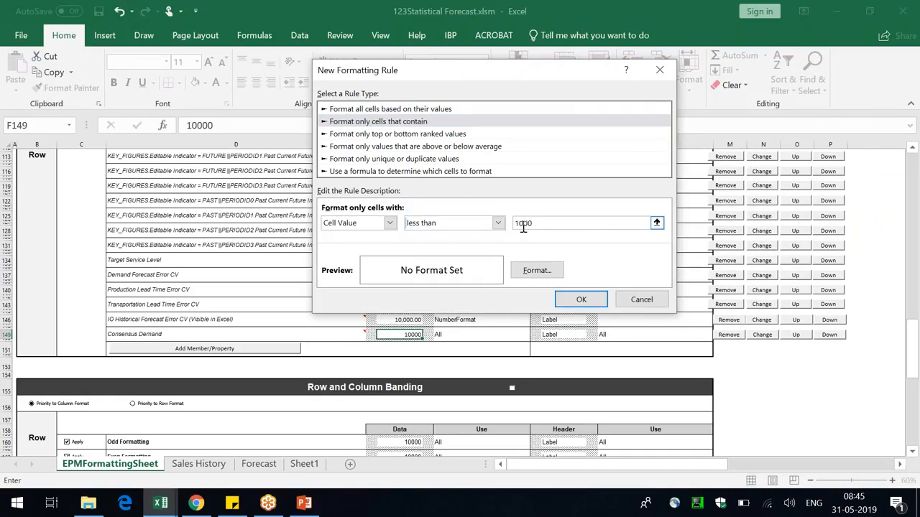
Give the less-than-1000 rule a light orange fill and an outline border, and save the rule
{"action": "left_click", "coordinate": [547, 276]}
{"action": "left_click", "coordinate": [585, 85]}
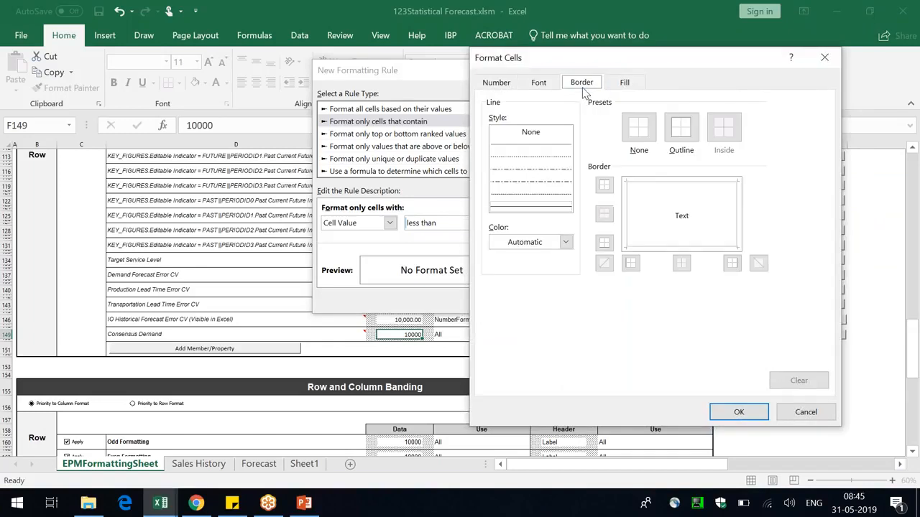
{"action": "left_click", "coordinate": [623, 84]}
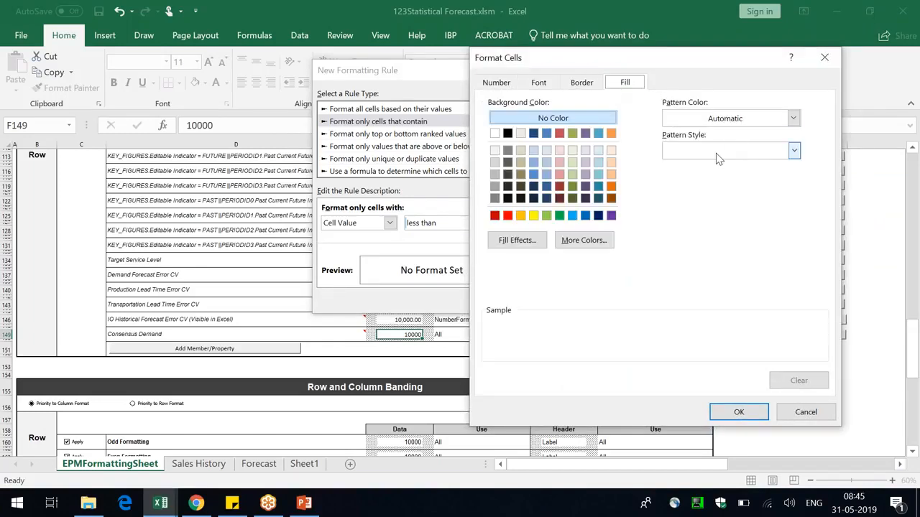
{"action": "left_click", "coordinate": [611, 161]}
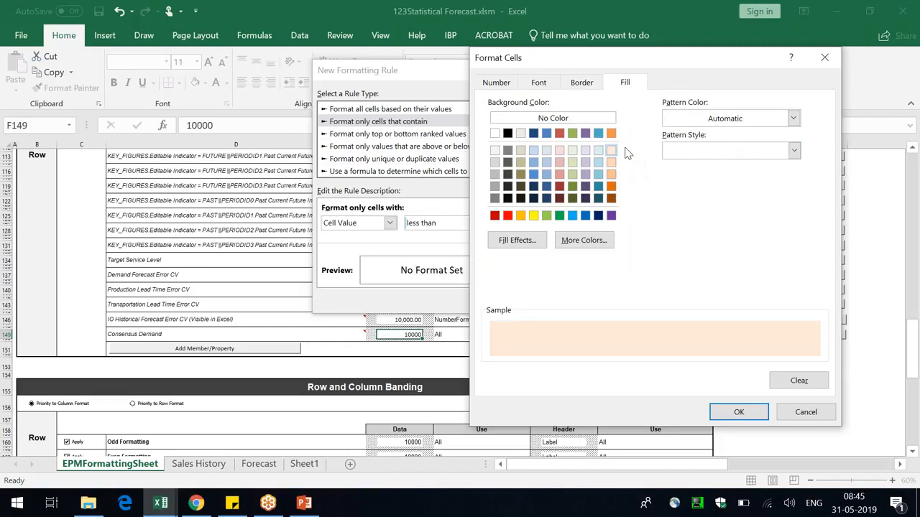
{"action": "left_click", "coordinate": [581, 81]}
{"action": "left_click", "coordinate": [535, 145]}
{"action": "left_click", "coordinate": [681, 128]}
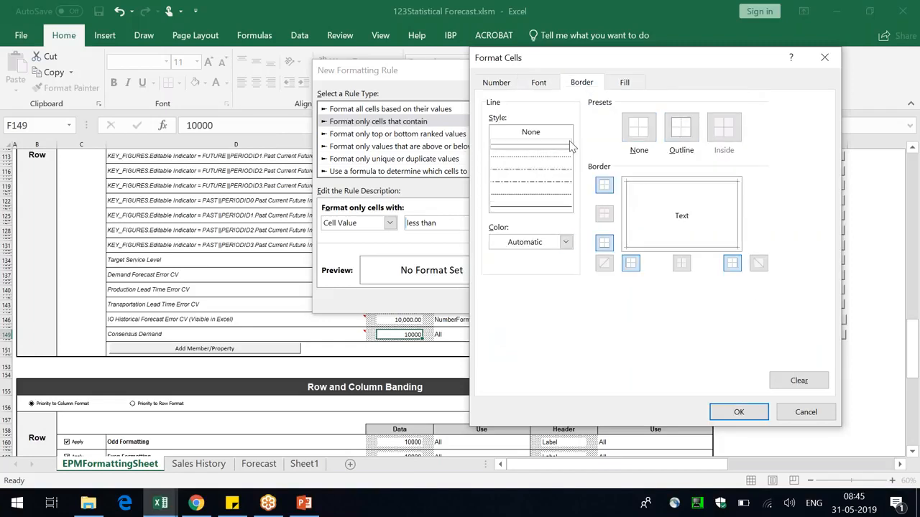
{"action": "left_click", "coordinate": [739, 412]}
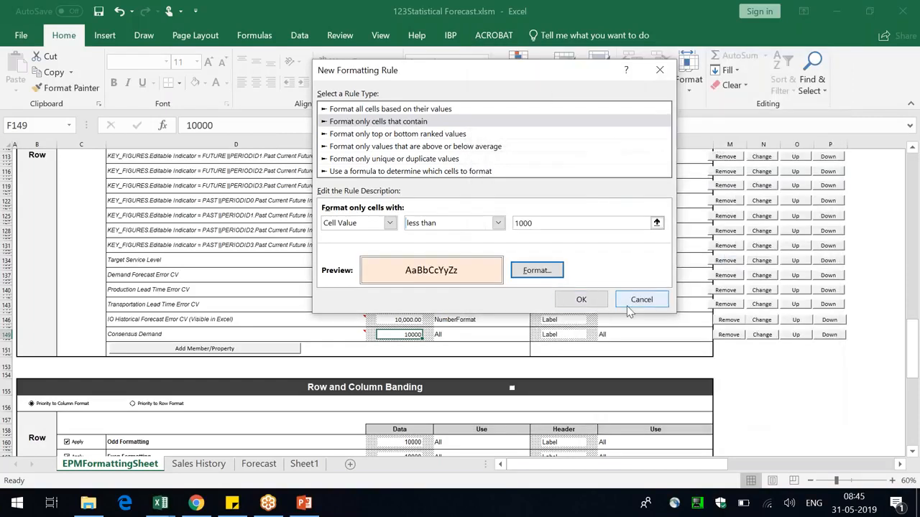
{"action": "left_click", "coordinate": [582, 299]}
Add a second conditional formatting rule to the Consensus Demand data cell for cell values between 1000 and 4999
{"action": "left_click", "coordinate": [519, 79]}
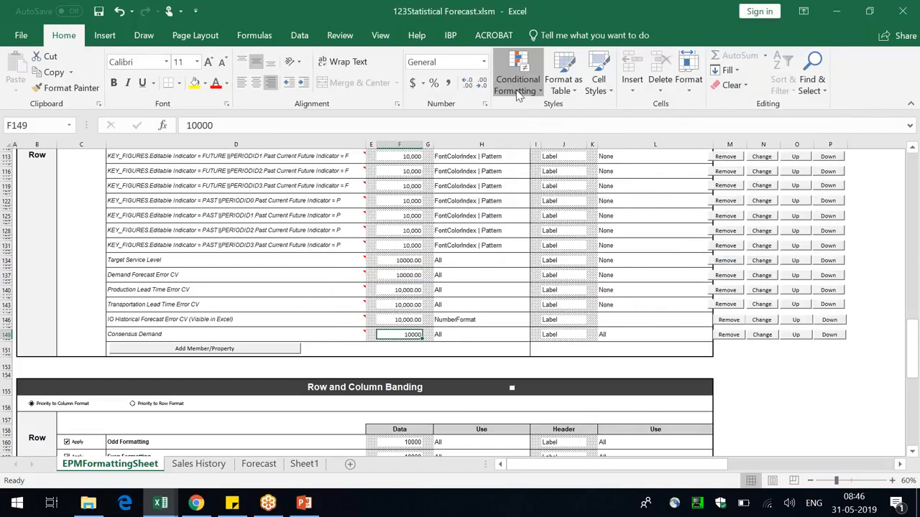
{"action": "left_click", "coordinate": [541, 290]}
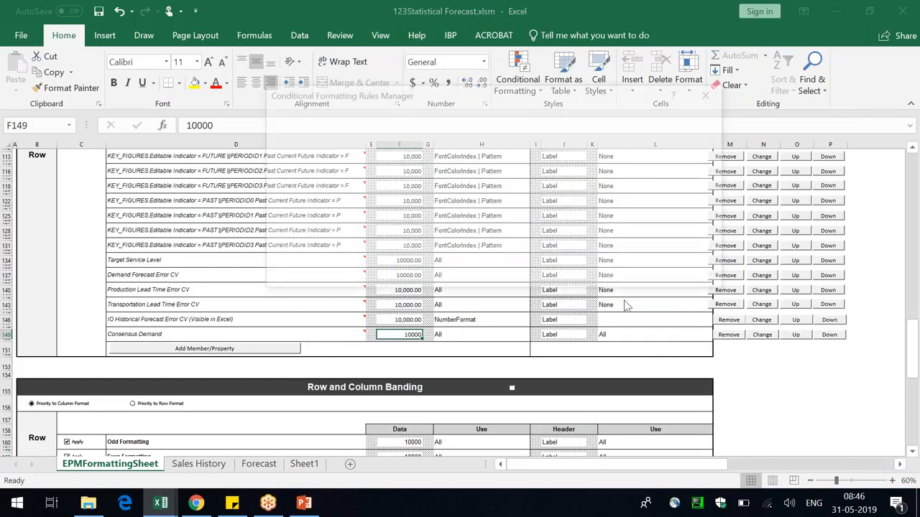
{"action": "left_click", "coordinate": [296, 137]}
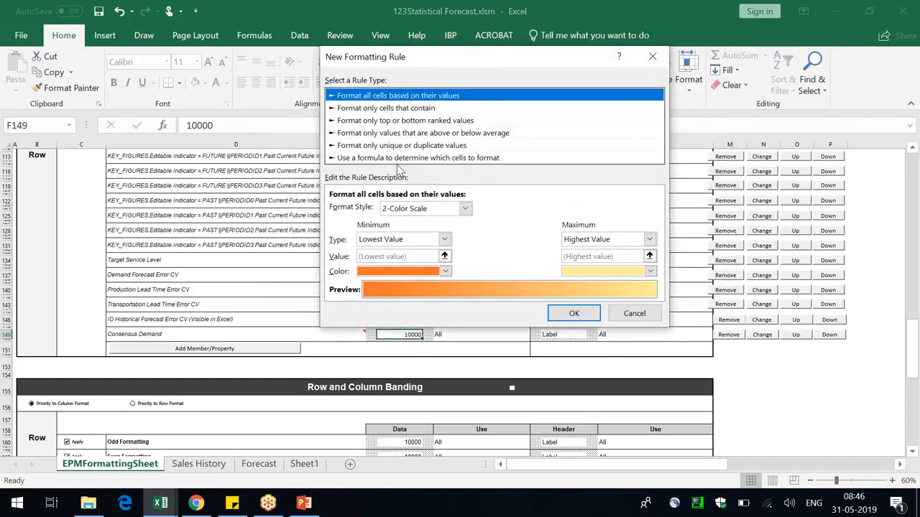
{"action": "left_click", "coordinate": [412, 111]}
{"action": "left_click", "coordinate": [505, 210]}
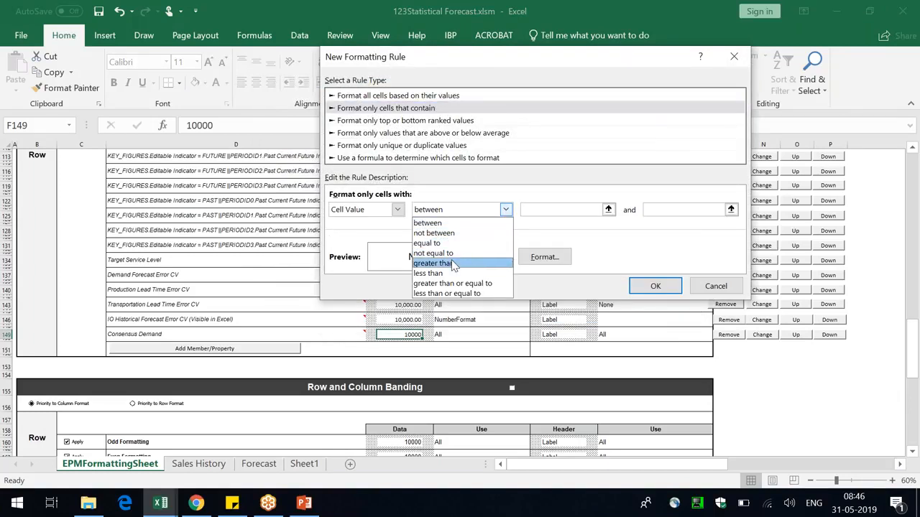
{"action": "left_click", "coordinate": [452, 263]}
{"action": "left_click", "coordinate": [505, 209]}
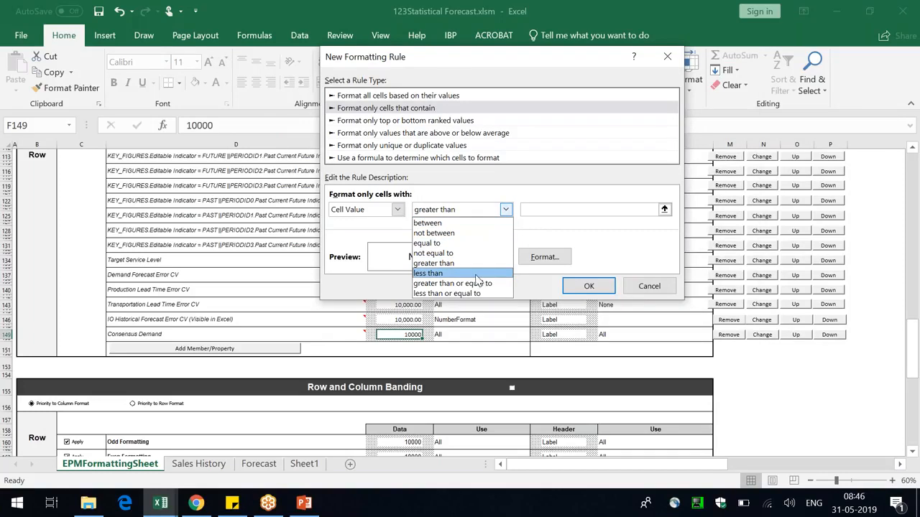
{"action": "left_click", "coordinate": [455, 216]}
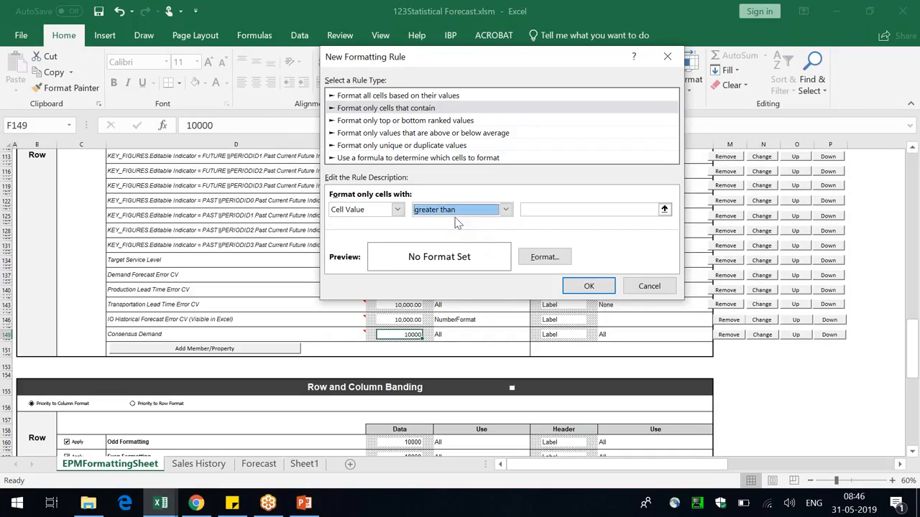
{"action": "left_click", "coordinate": [497, 211]}
{"action": "left_click", "coordinate": [451, 224]}
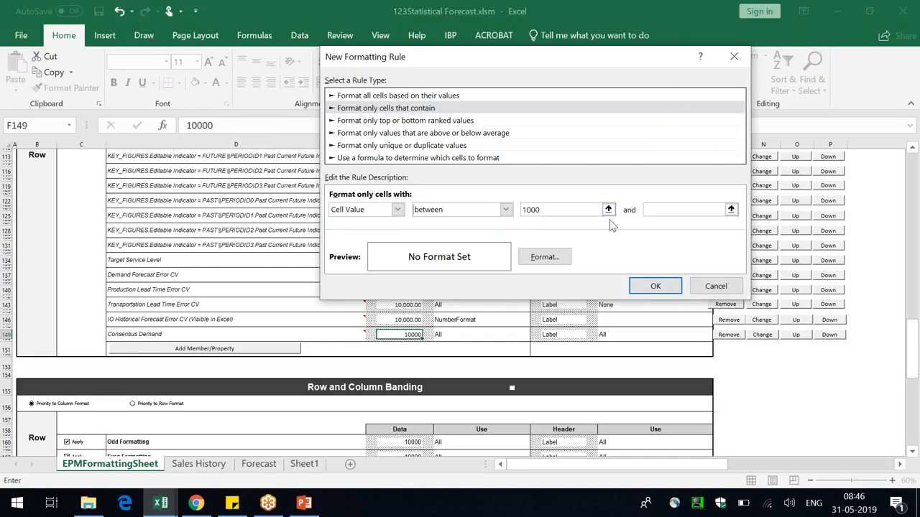
{"action": "type", "text": "50"}
Give the 1000-to-4999 rule a custom shade of yellow as fill and an outline border
{"action": "left_click", "coordinate": [553, 262]}
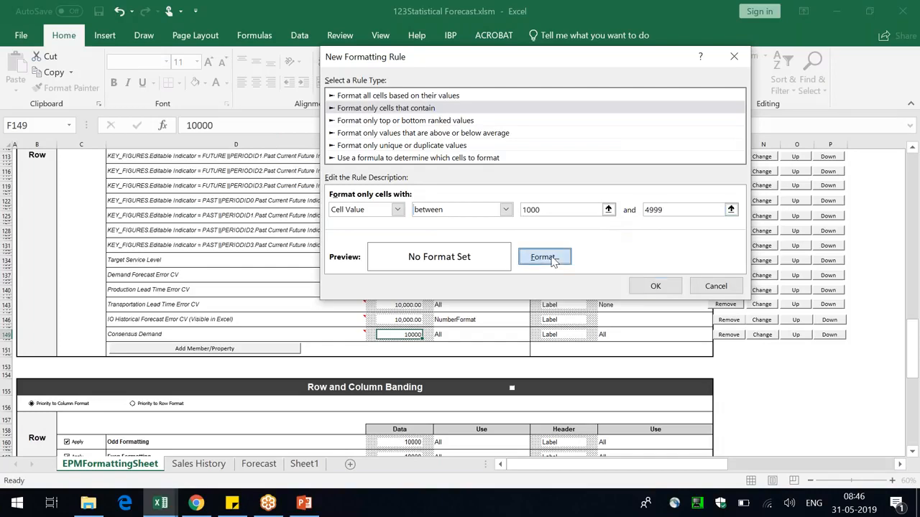
{"action": "left_click", "coordinate": [464, 35]}
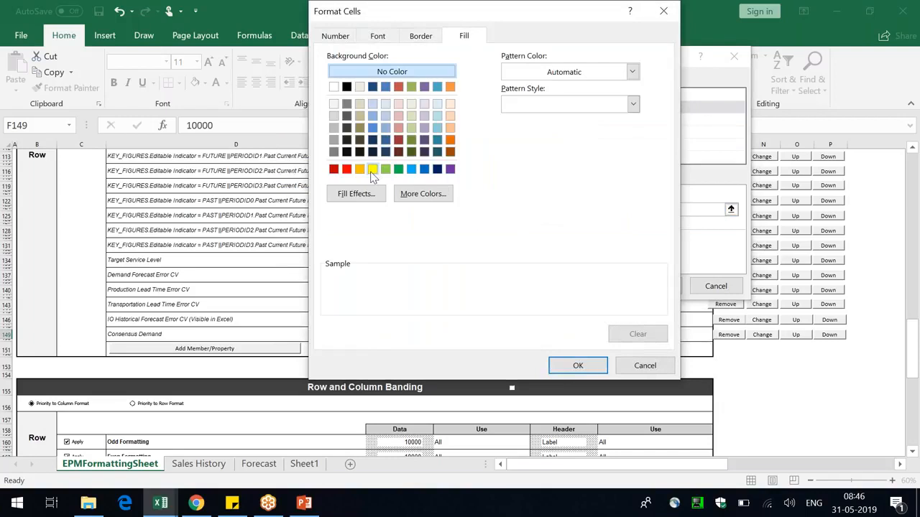
{"action": "left_click", "coordinate": [373, 170]}
{"action": "left_click", "coordinate": [424, 194]}
{"action": "left_click", "coordinate": [451, 81]}
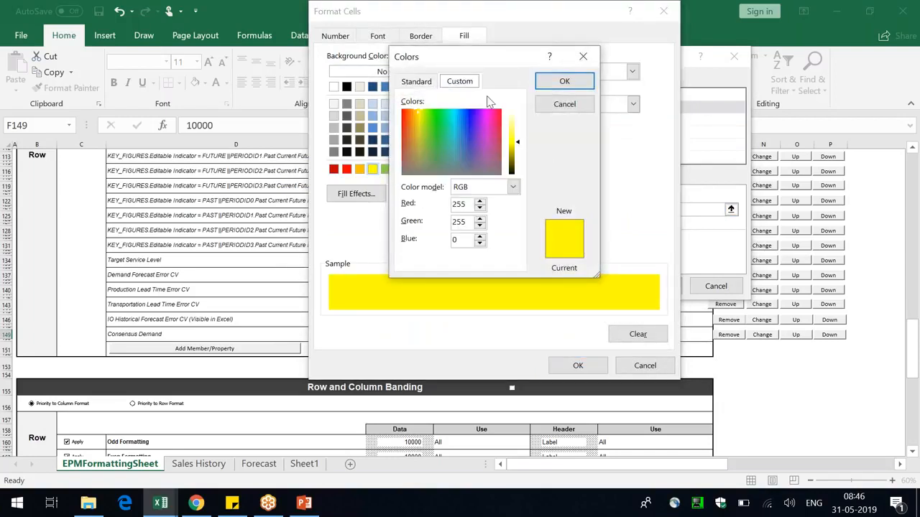
{"action": "left_click", "coordinate": [512, 114]}
{"action": "left_click", "coordinate": [565, 85]}
{"action": "left_click", "coordinate": [420, 36]}
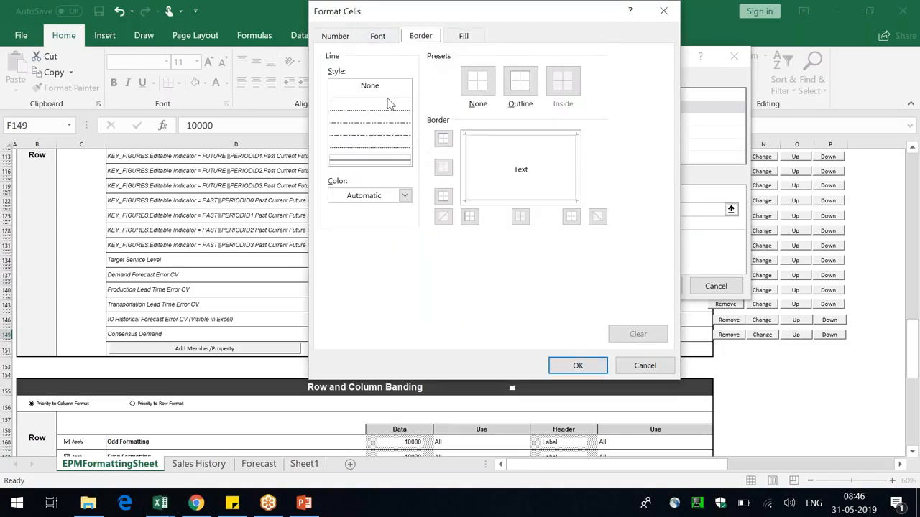
{"action": "left_click", "coordinate": [514, 104]}
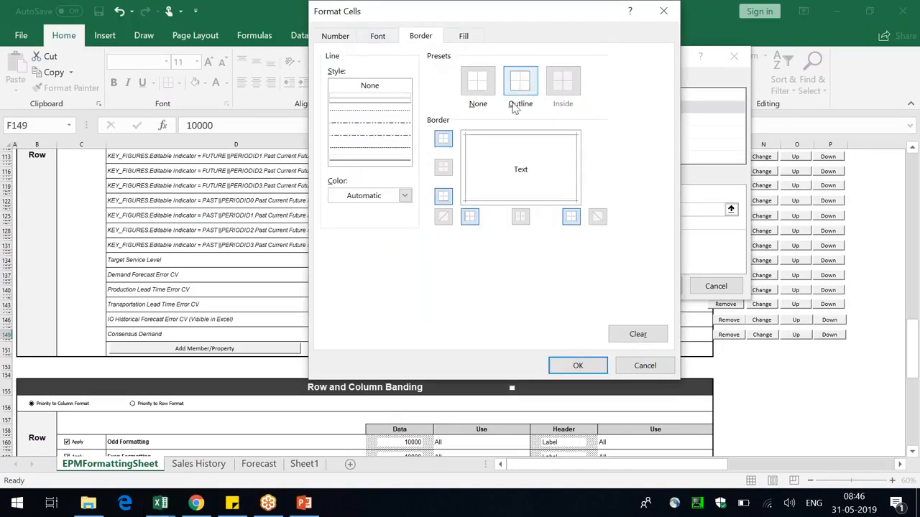
Accept the outline border and save the between rule for the Consensus Demand data cell F149
{"action": "left_click", "coordinate": [578, 365]}
{"action": "left_click", "coordinate": [655, 286]}
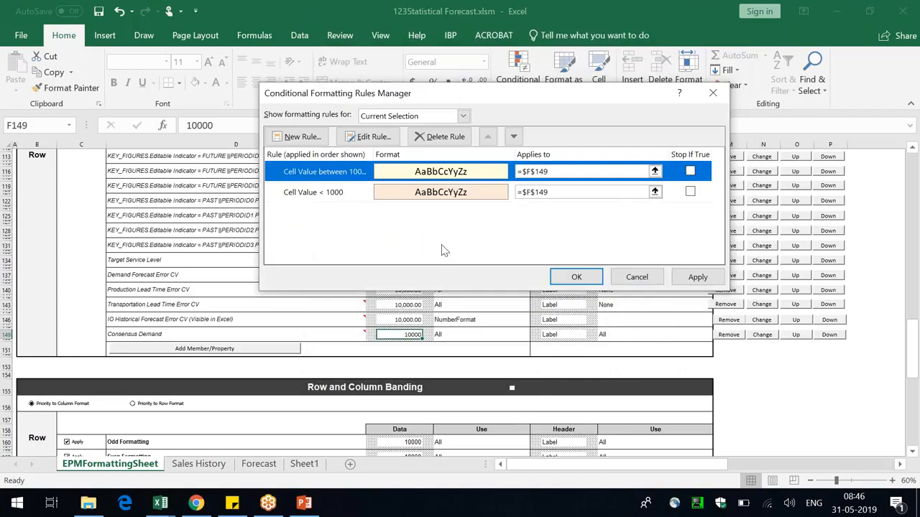
Start a new conditional formatting rule for cell F149 that formats cell values greater than 4999
{"action": "left_click", "coordinate": [303, 137]}
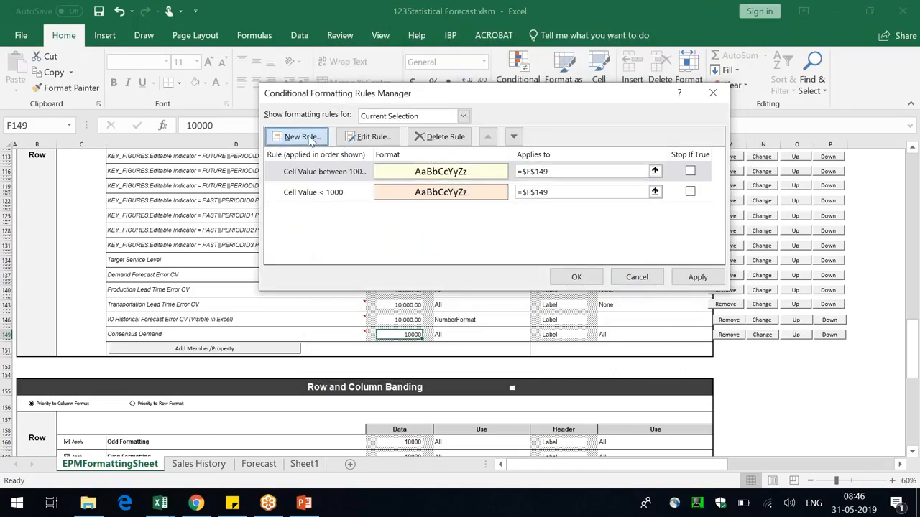
{"action": "left_click", "coordinate": [474, 108]}
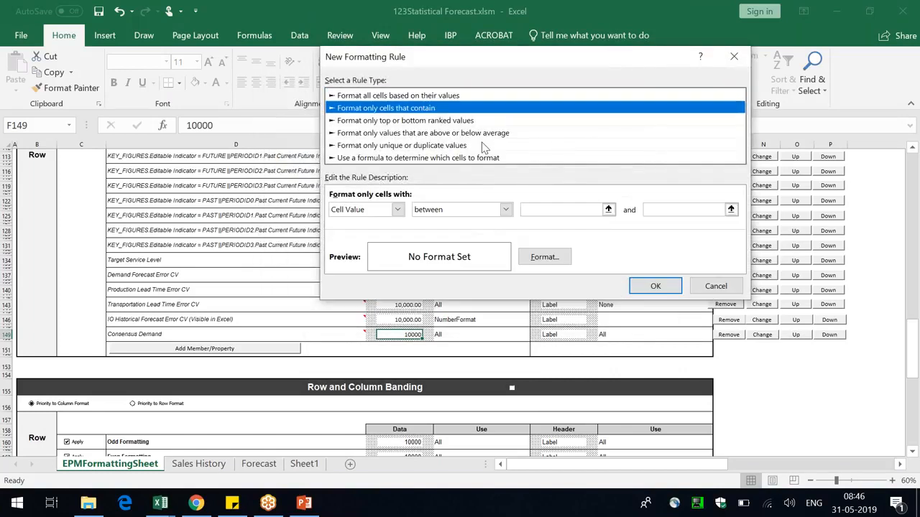
{"action": "left_click", "coordinate": [505, 210]}
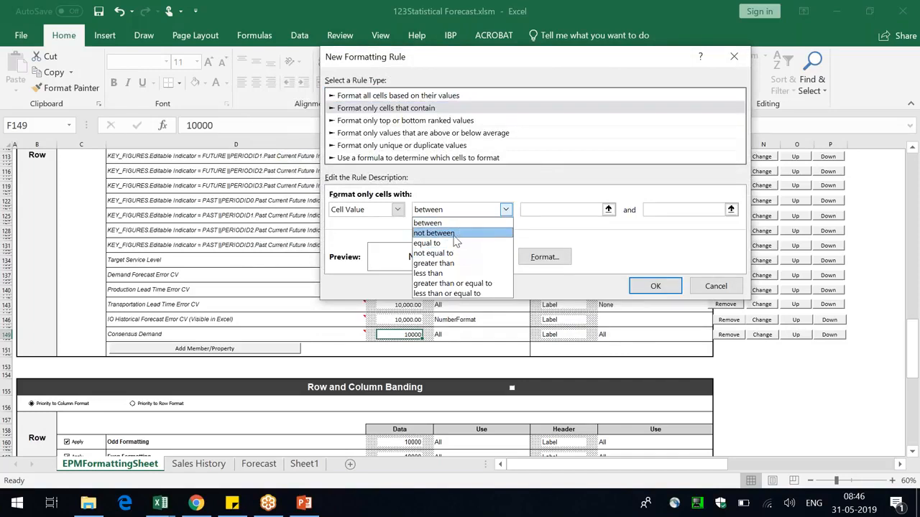
{"action": "left_click", "coordinate": [438, 263]}
{"action": "left_click", "coordinate": [566, 208]}
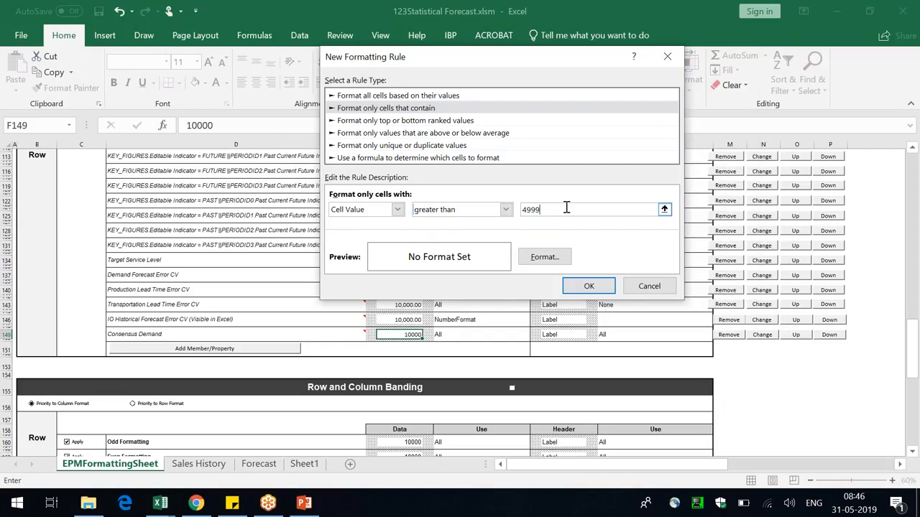
{"action": "type", "text": "4999"}
Give the greater-than-4999 rule a custom pale green fill with RGB 231, 255, 242
{"action": "left_click", "coordinate": [544, 256]}
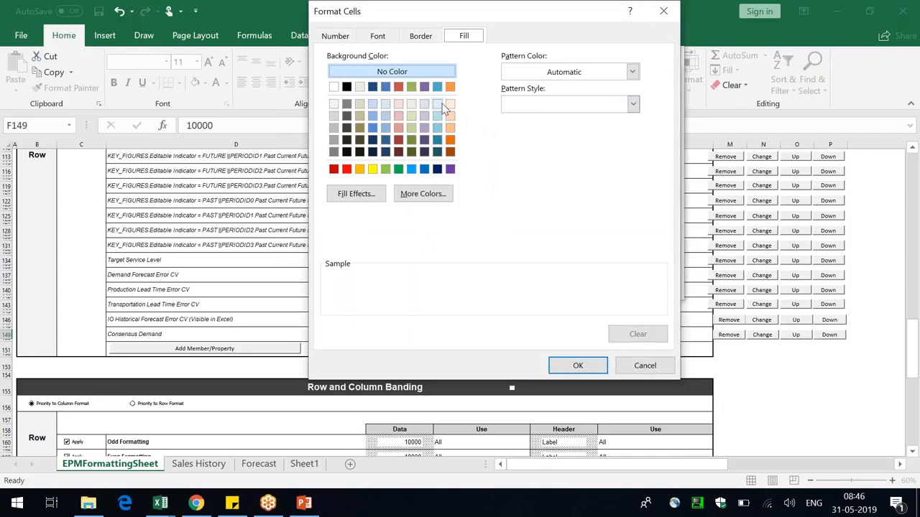
{"action": "left_click", "coordinate": [398, 169]}
{"action": "left_click", "coordinate": [423, 194]}
{"action": "left_click", "coordinate": [513, 113]}
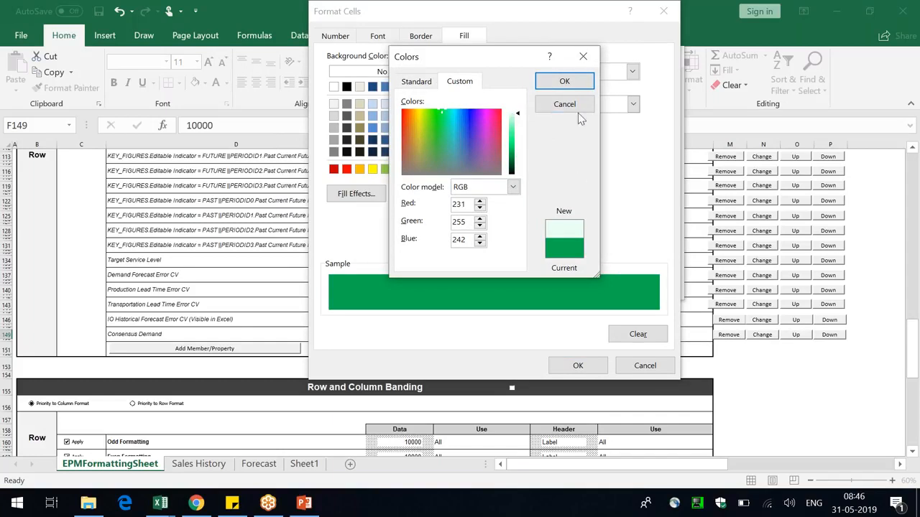
{"action": "left_click", "coordinate": [567, 82]}
Add an outline border to the greater-than-4999 rule's format and apply the rules to cell F149
{"action": "left_click", "coordinate": [429, 38]}
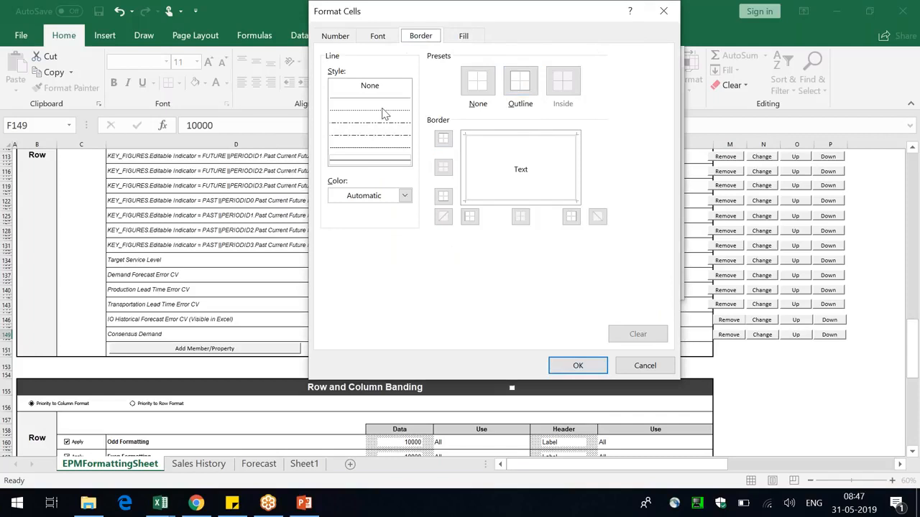
{"action": "left_click", "coordinate": [513, 87]}
{"action": "left_click", "coordinate": [578, 365]}
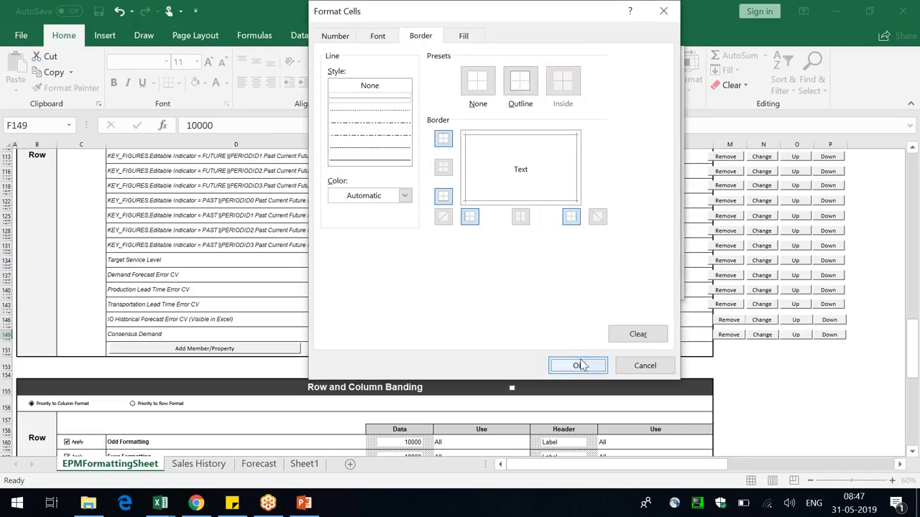
{"action": "left_click", "coordinate": [588, 285]}
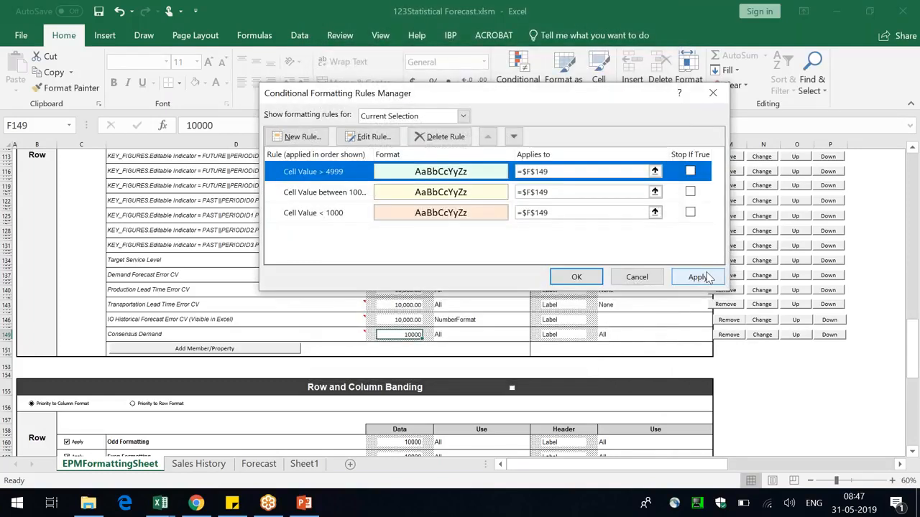
{"action": "left_click", "coordinate": [697, 277]}
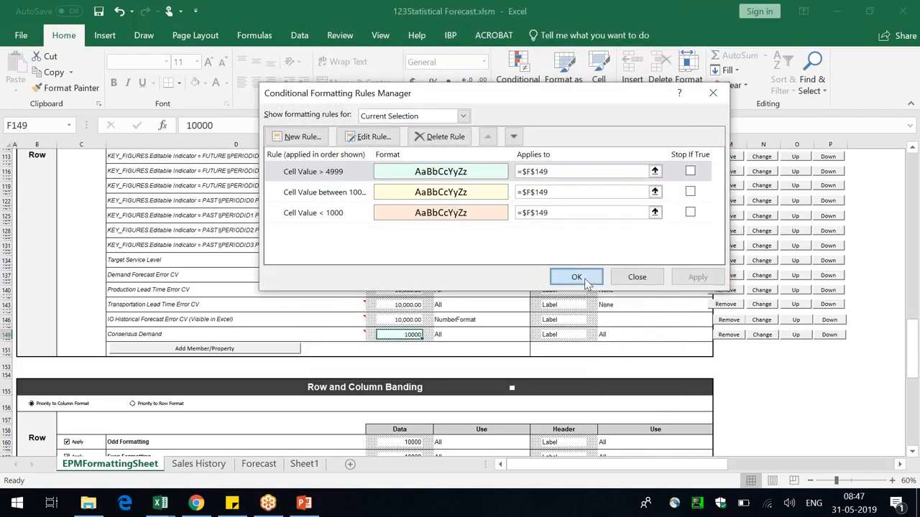
{"action": "left_click", "coordinate": [577, 278]}
Change the font of the Consensus Demand header label in cell J149
{"action": "left_click", "coordinate": [566, 334]}
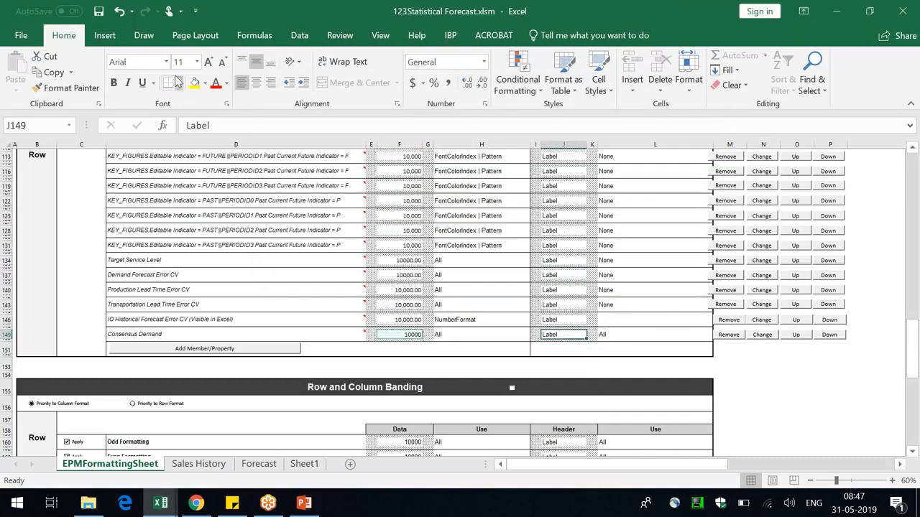
{"action": "left_click", "coordinate": [166, 62]}
{"action": "left_click", "coordinate": [158, 95]}
Refresh the Forecast planning view and slightly widen the W20 2019 column
{"action": "left_click", "coordinate": [260, 466]}
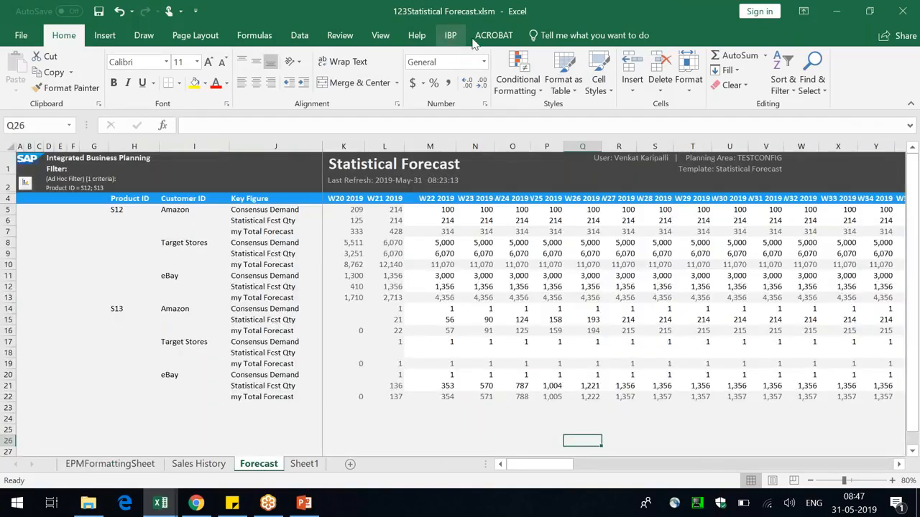
{"action": "left_click", "coordinate": [450, 35]}
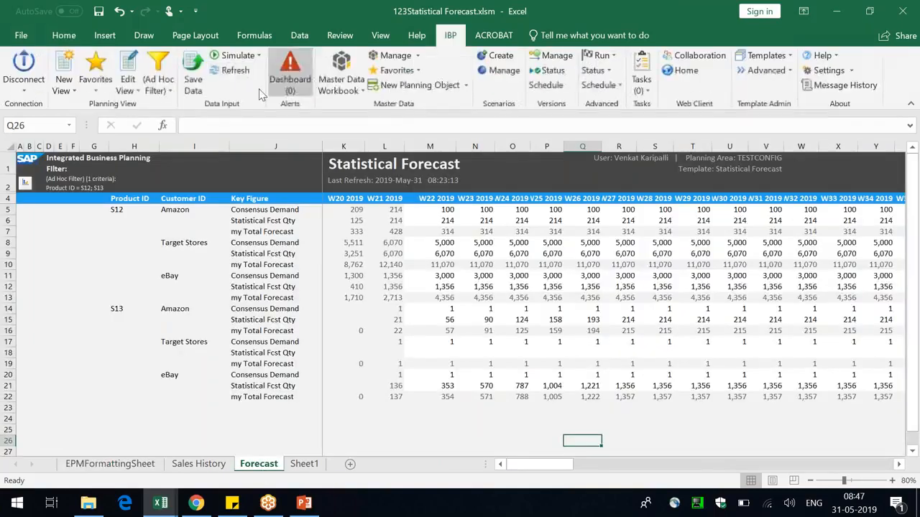
{"action": "left_click", "coordinate": [236, 71]}
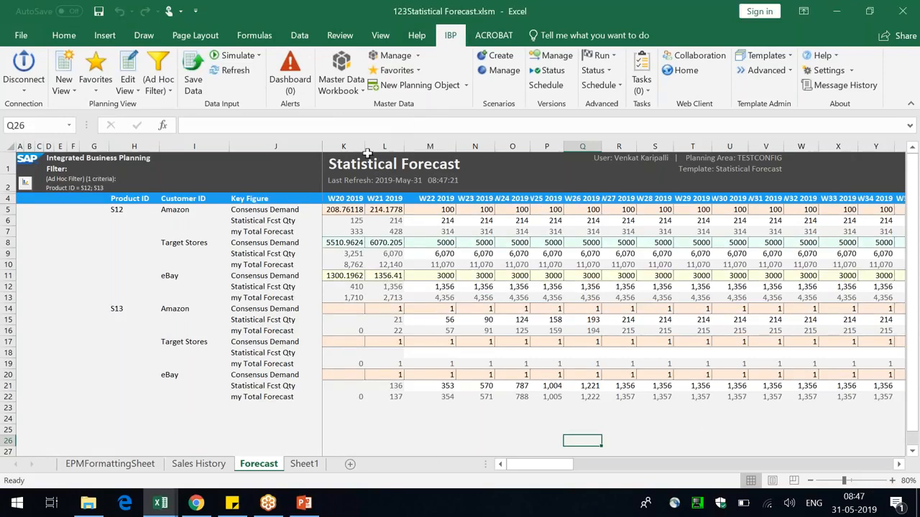
{"action": "left_click_drag", "start_coordinate": [366, 147], "coordinate": [401, 153]}
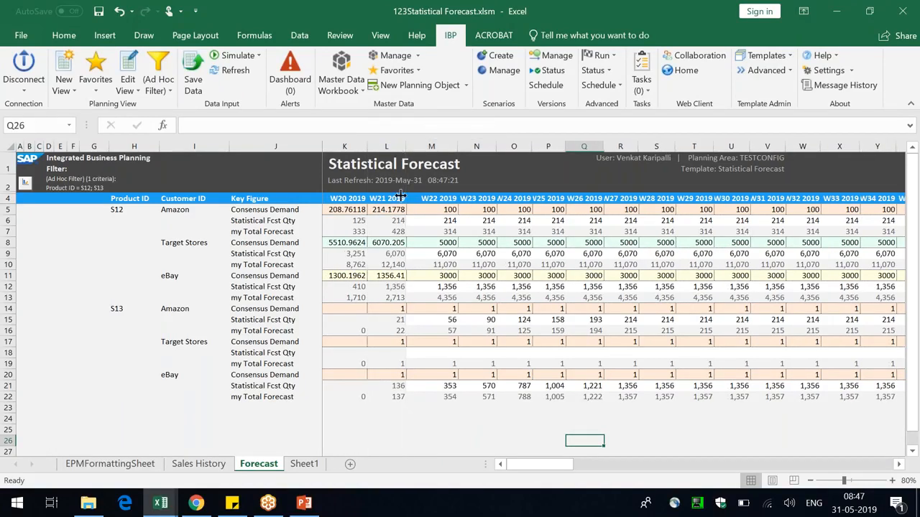
Examine the colour-coded Consensus Demand rows in the Forecast sheet and compare them with EPMFormattingSheet
{"action": "left_click", "coordinate": [550, 386]}
{"action": "left_click_drag", "start_coordinate": [569, 475], "coordinate": [540, 475]}
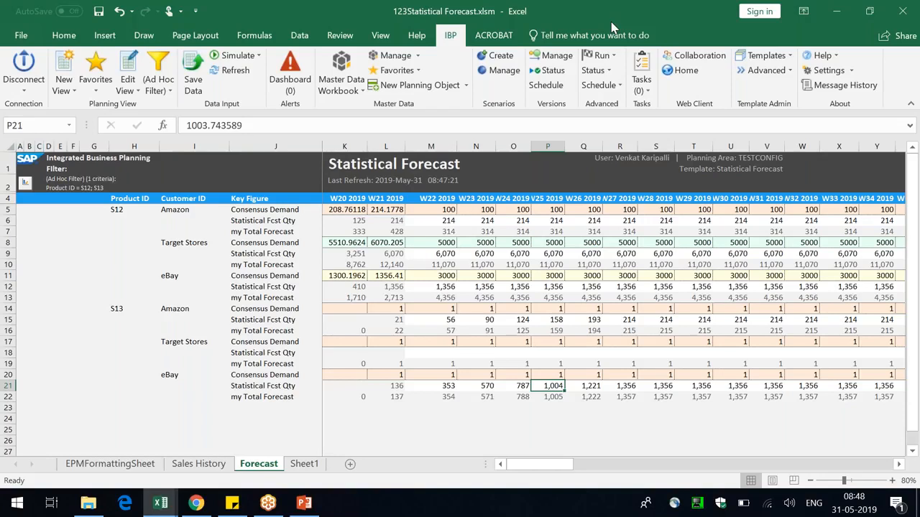
{"action": "left_click", "coordinate": [586, 299]}
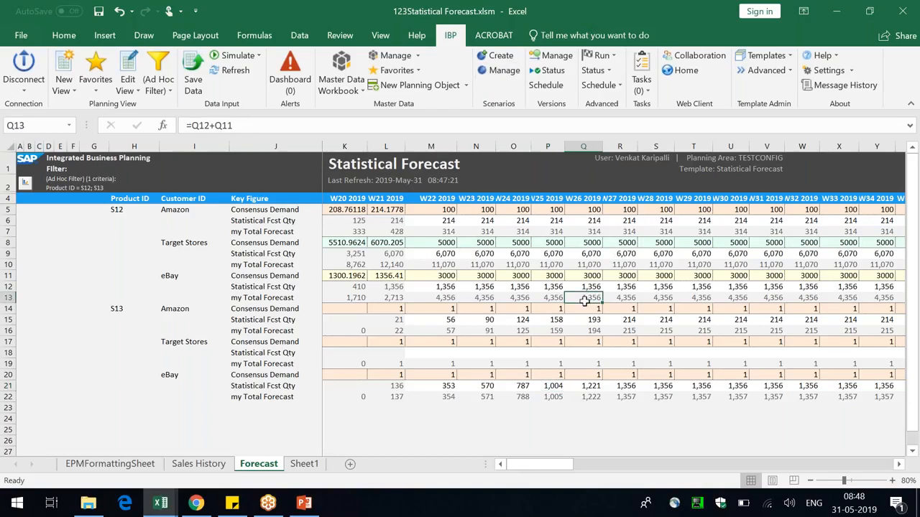
{"action": "left_click", "coordinate": [849, 228]}
{"action": "left_click", "coordinate": [595, 298]}
{"action": "left_click_drag", "start_coordinate": [637, 148], "coordinate": [643, 149]}
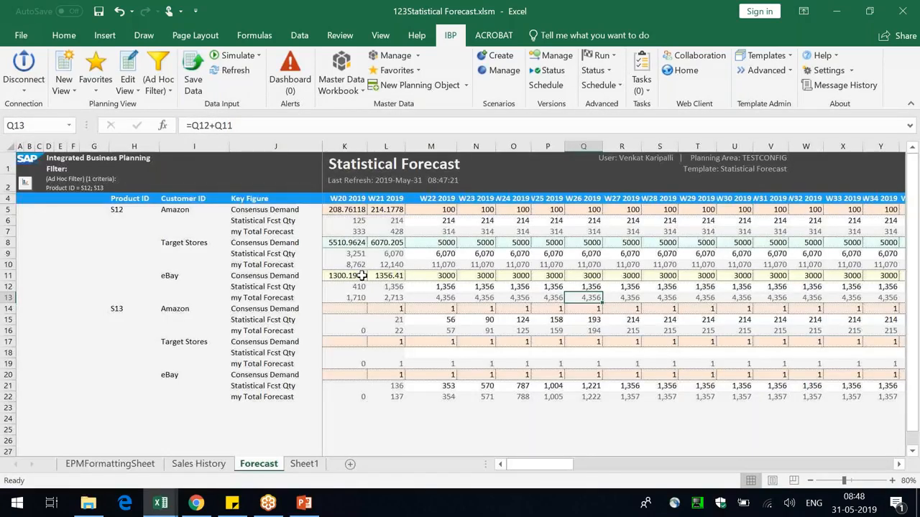
{"action": "left_click", "coordinate": [513, 218]}
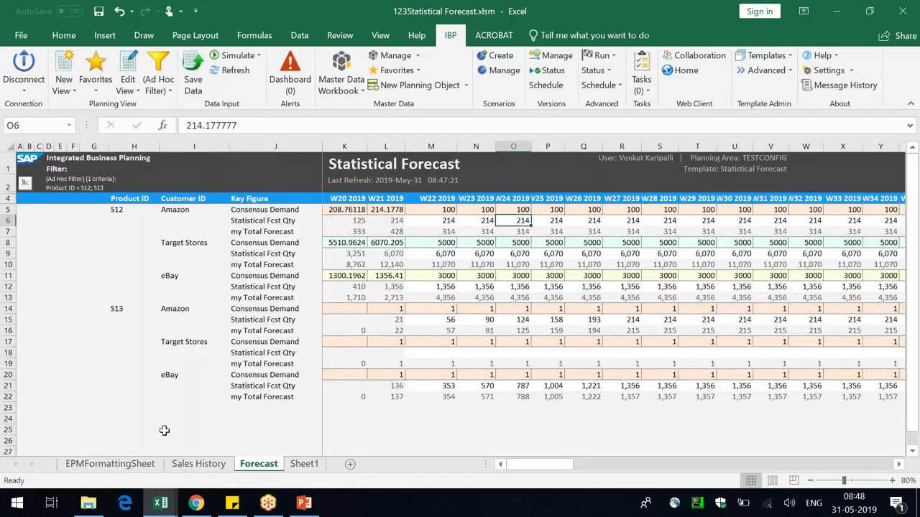
{"action": "left_click", "coordinate": [166, 463]}
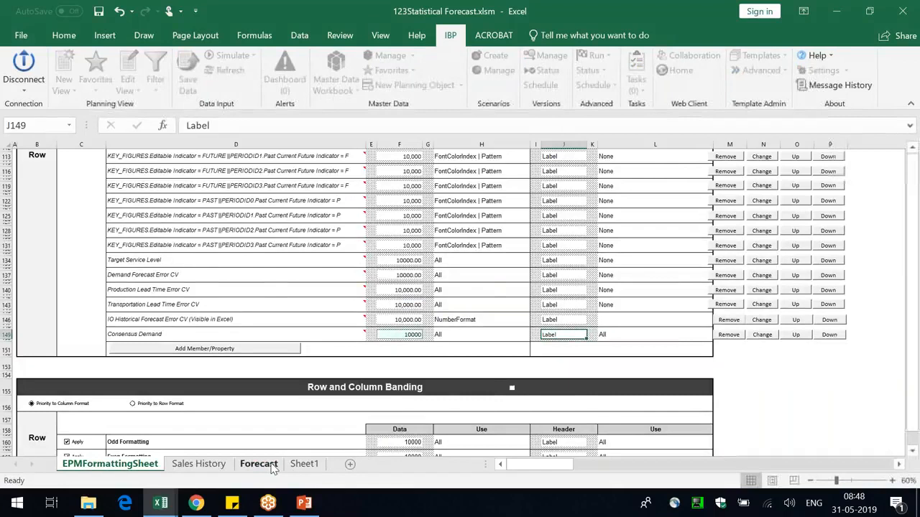
{"action": "left_click", "coordinate": [260, 463]}
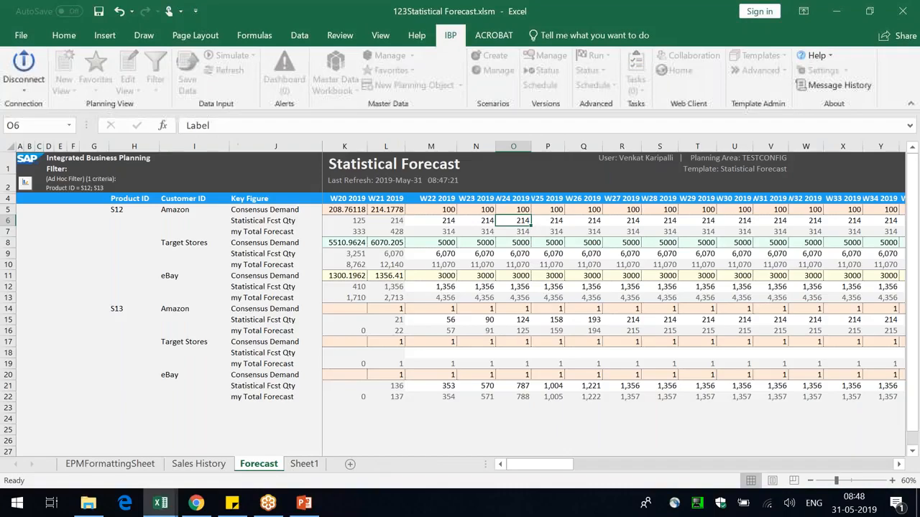
Start adding the workbook as a new planning template and choose the My Reports - Yearly folder
{"action": "left_click", "coordinate": [773, 19]}
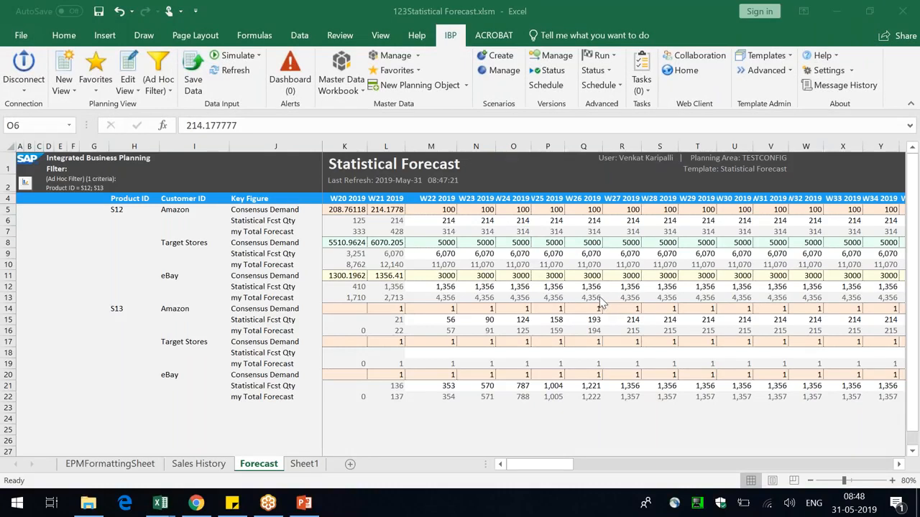
{"action": "left_click", "coordinate": [788, 58]}
{"action": "left_click", "coordinate": [789, 58]}
{"action": "left_click", "coordinate": [790, 264]}
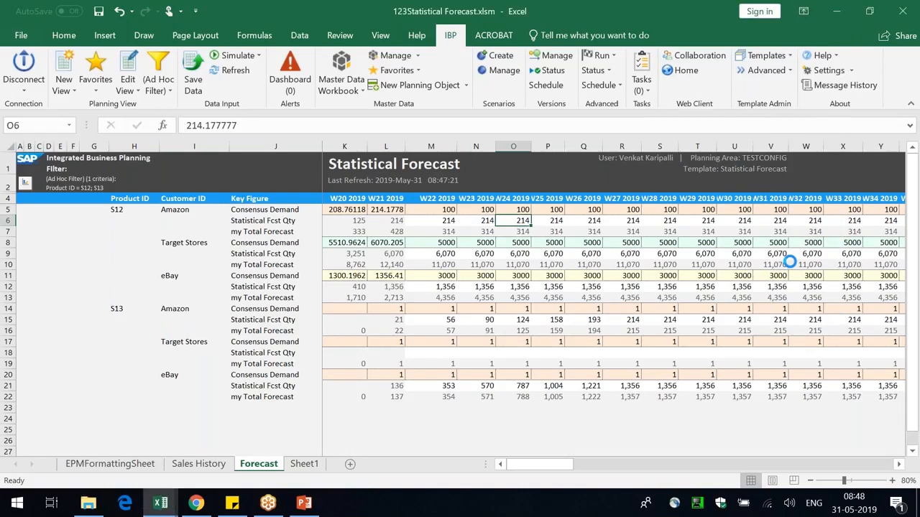
{"action": "left_click", "coordinate": [524, 308]}
{"action": "left_click", "coordinate": [412, 358]}
{"action": "left_click", "coordinate": [359, 419]}
Name the template "my new template 001", add it, and refresh the Forecast view's data
{"action": "left_click", "coordinate": [347, 331]}
{"action": "type", "text": "ny"}
{"action": "key", "text": "BackSpace"}
{"action": "key", "text": "BackSpace"}
{"action": "key", "text": "BackSpace"}
{"action": "type", "text": "my n"}
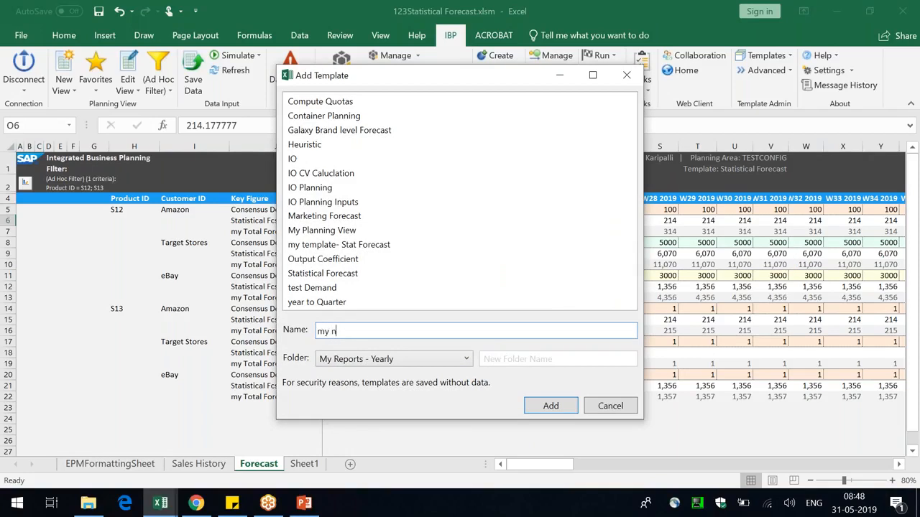
{"action": "type", "text": "ew template 001"}
{"action": "left_click", "coordinate": [551, 406]}
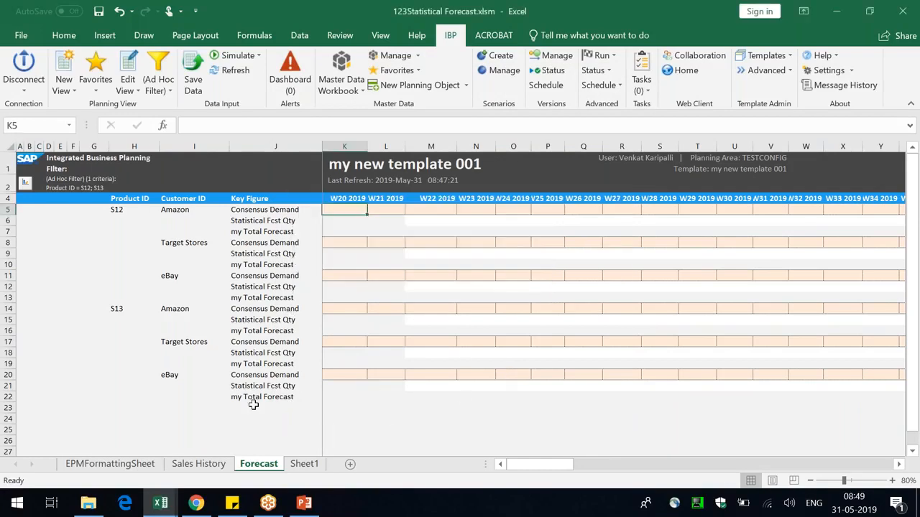
{"action": "left_click", "coordinate": [233, 70]}
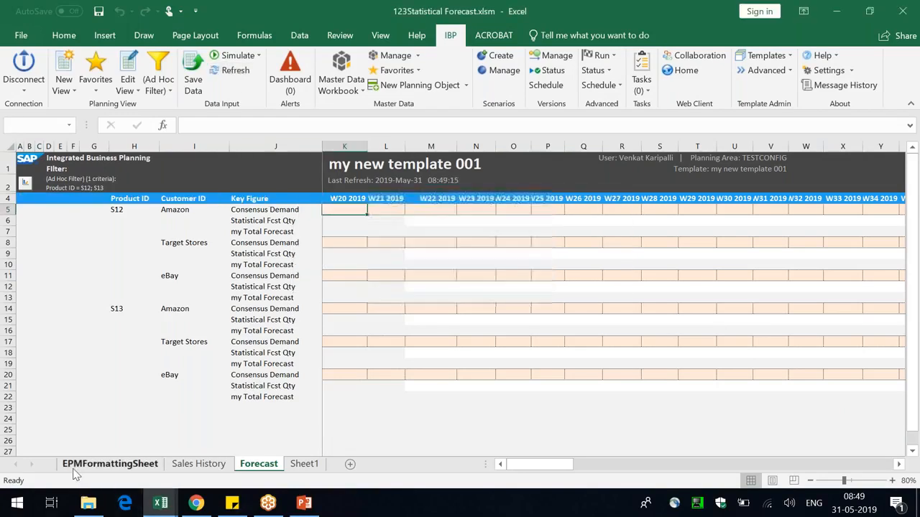
Edit the Sales History planning view, replacing the Actuals Qty key figure with Consensus Demand
{"action": "left_click", "coordinate": [214, 465]}
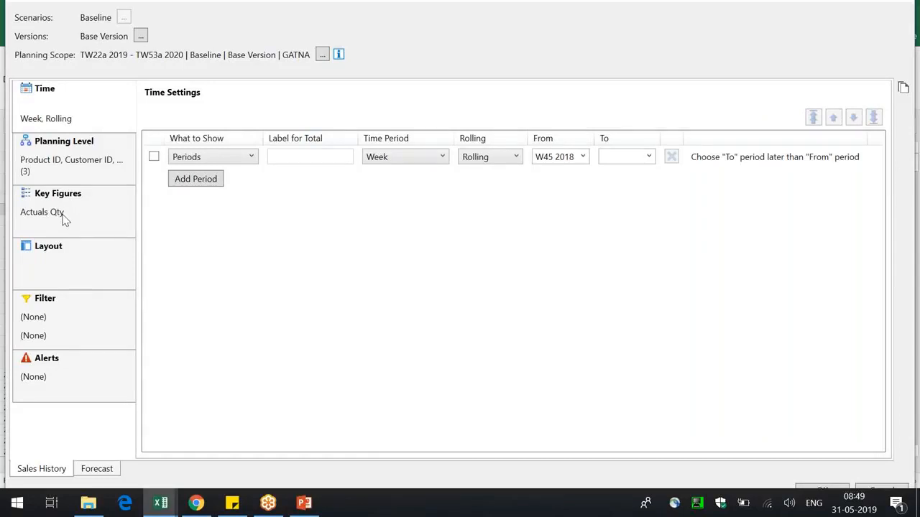
{"action": "left_click", "coordinate": [63, 220]}
{"action": "left_click", "coordinate": [150, 194]}
{"action": "left_click", "coordinate": [445, 118]}
{"action": "type", "text": "consensus"}
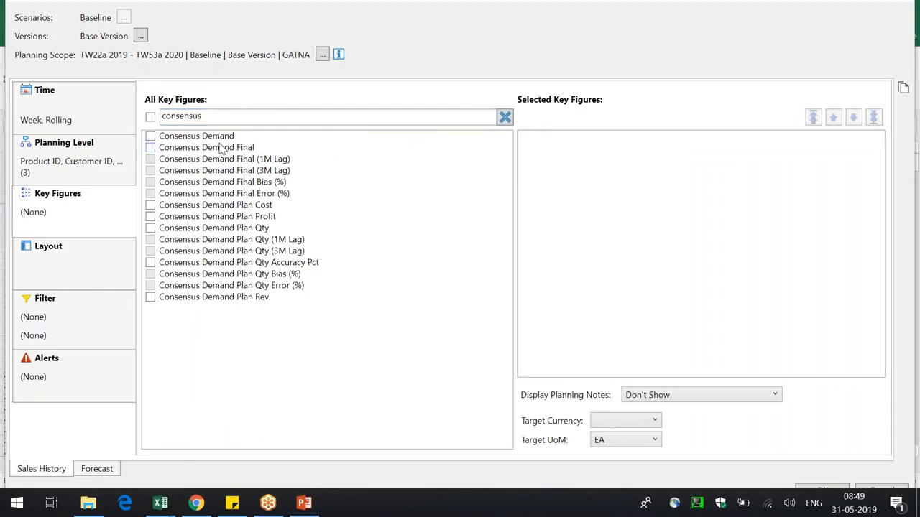
{"action": "left_click", "coordinate": [223, 136]}
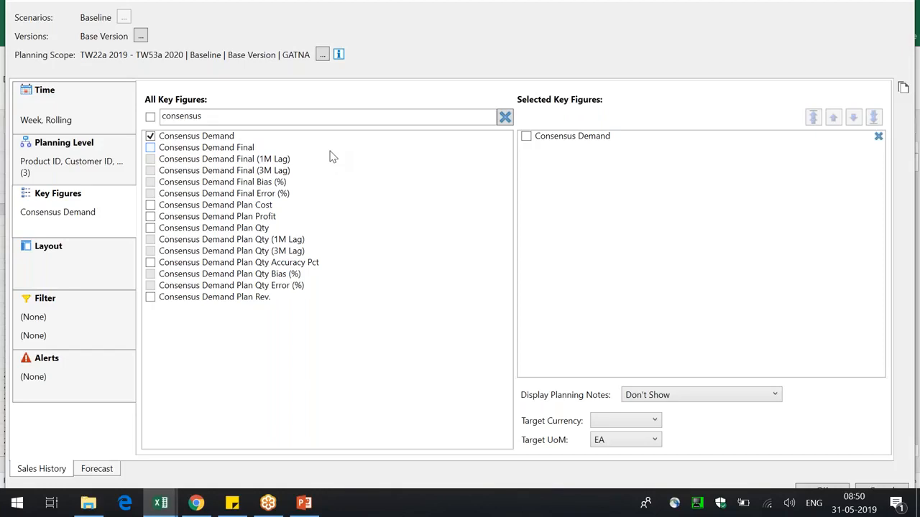
Remove Location ID from the Sales History planning level and apply the view without a filter
{"action": "double_click", "coordinate": [244, 117]}
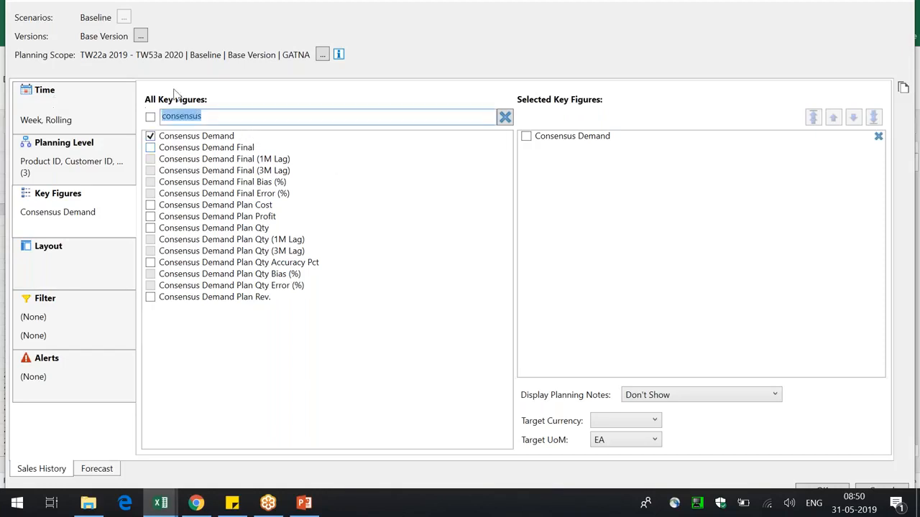
{"action": "left_click", "coordinate": [77, 167]}
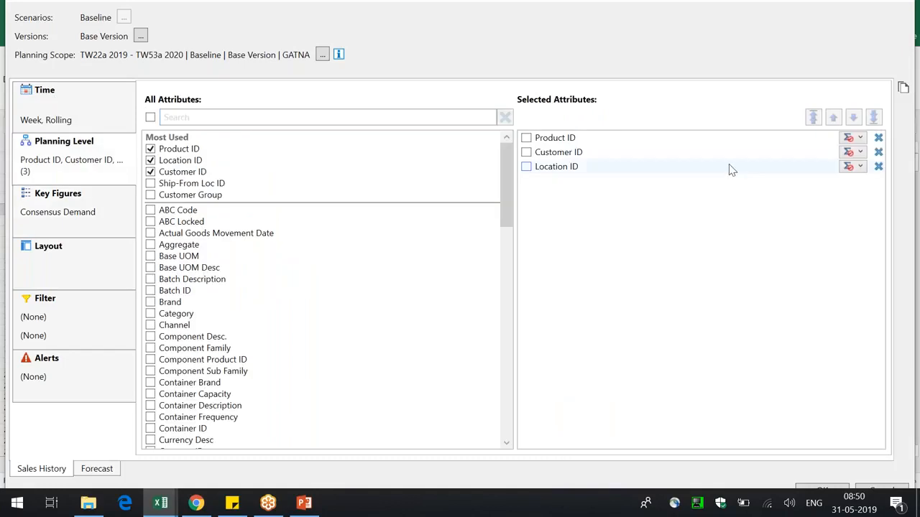
{"action": "left_click", "coordinate": [878, 167]}
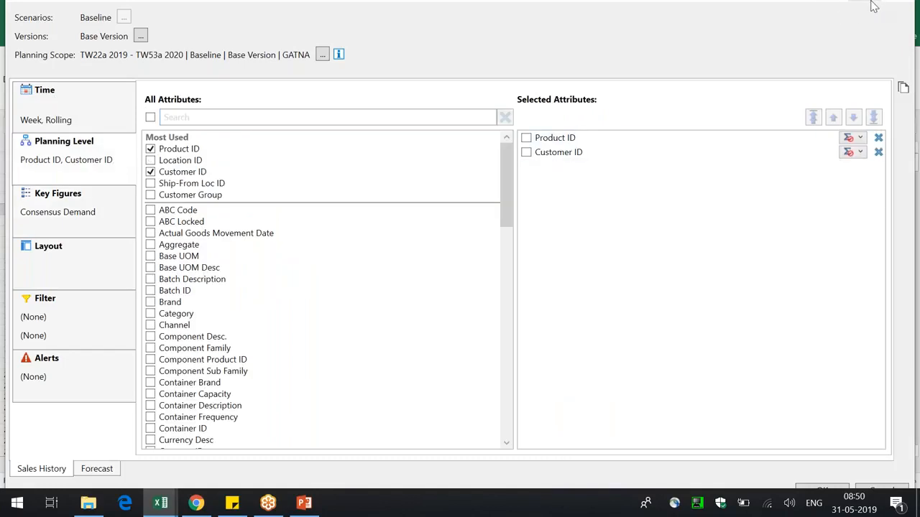
{"action": "left_click", "coordinate": [825, 491]}
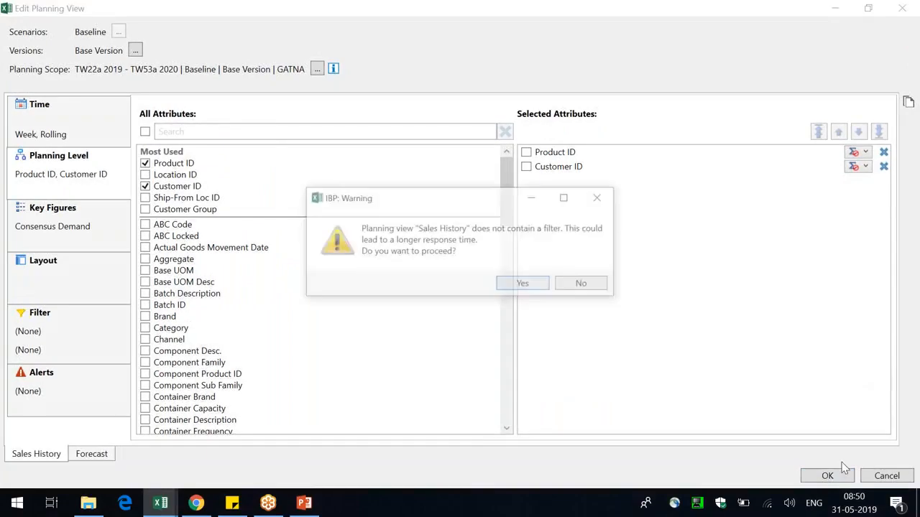
{"action": "left_click", "coordinate": [522, 285]}
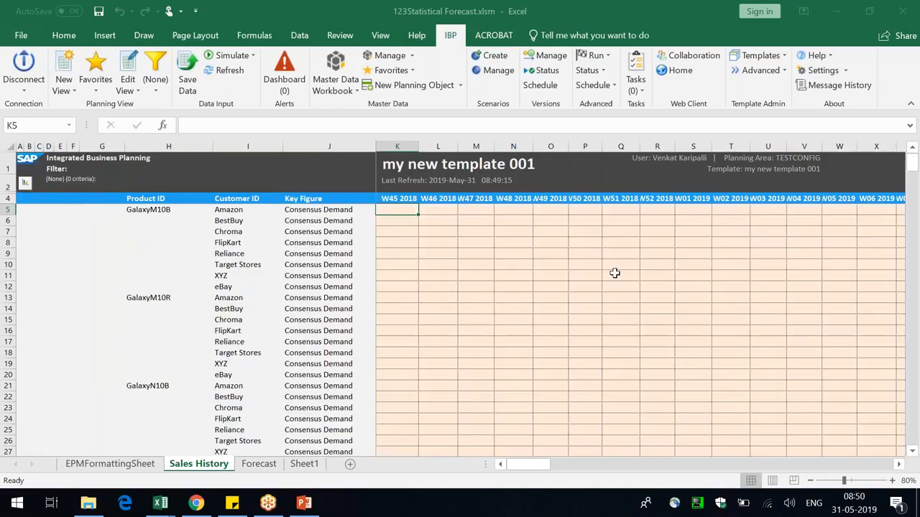
Set the Sales History view's rolling week period to start from W22 2019 and apply it without a filter
{"action": "left_click", "coordinate": [128, 79]}
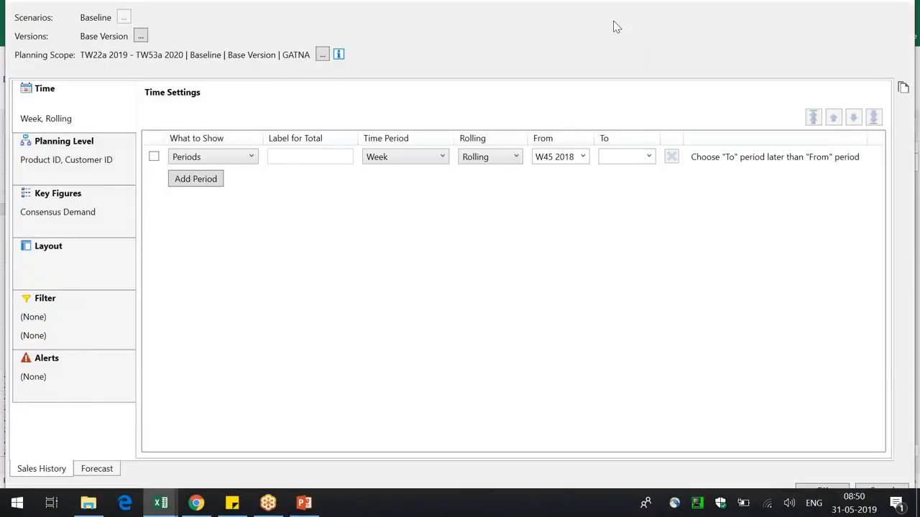
{"action": "left_click", "coordinate": [579, 156]}
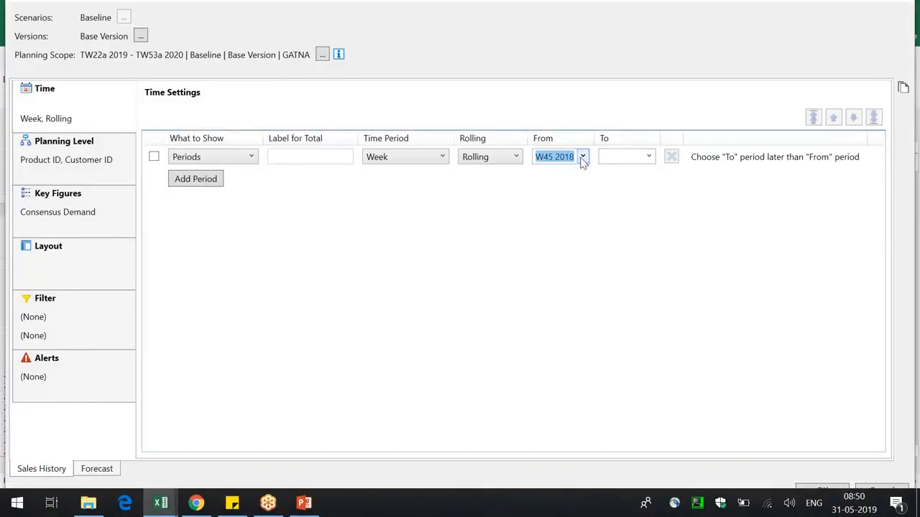
{"action": "left_click_drag", "start_coordinate": [583, 240], "coordinate": [584, 261]}
{"action": "left_click", "coordinate": [564, 244]}
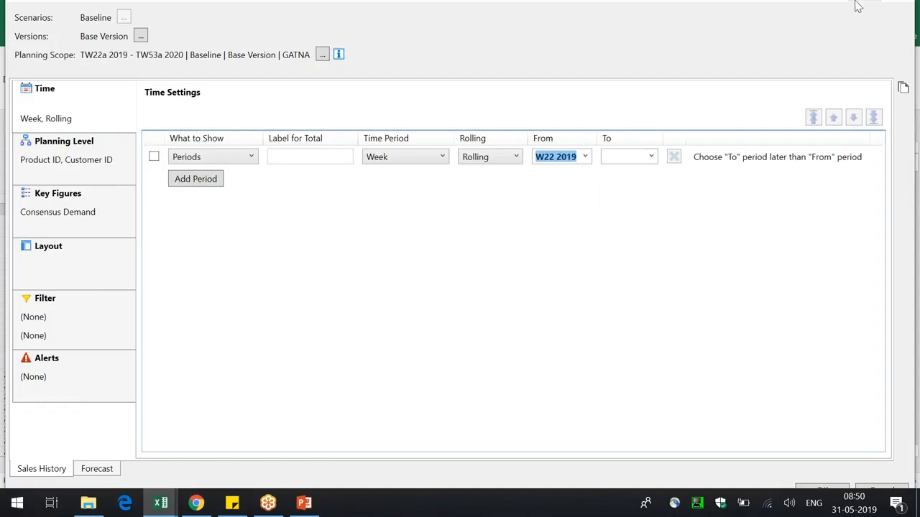
{"action": "left_click", "coordinate": [824, 492]}
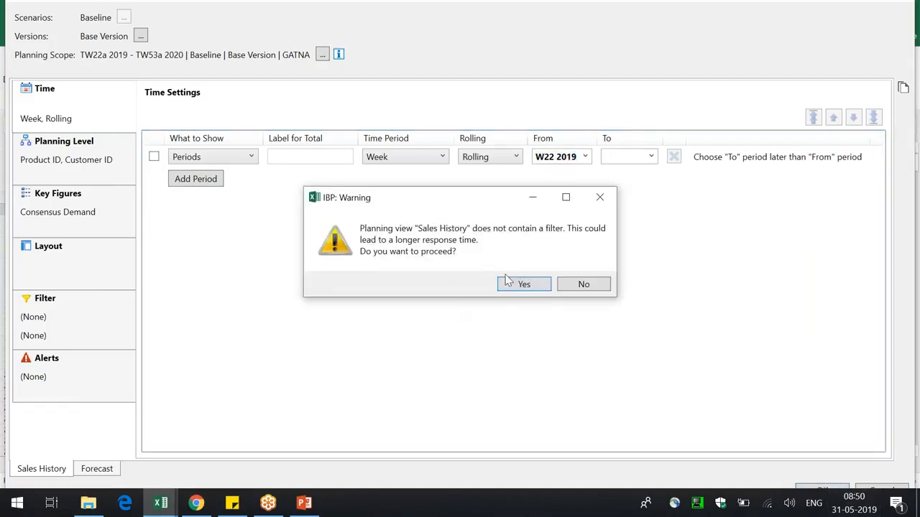
{"action": "left_click", "coordinate": [524, 284]}
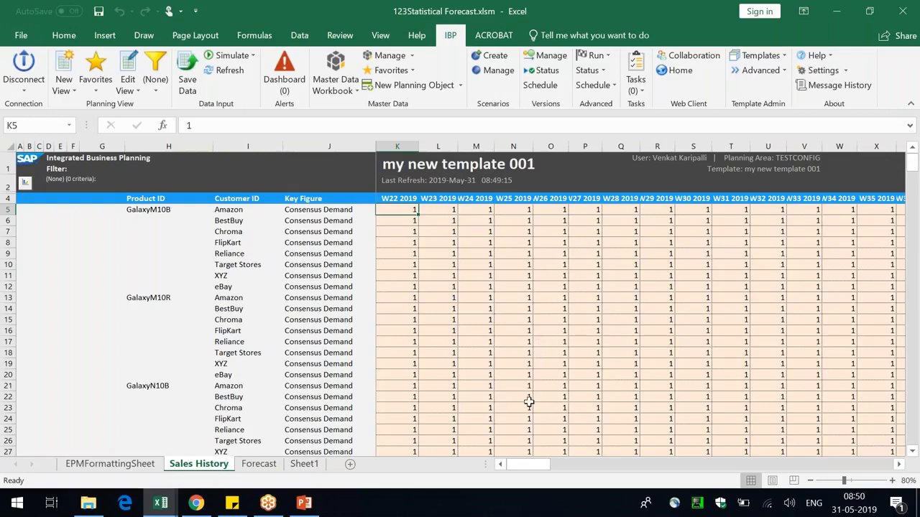
Examine the Consensus Demand values and their conditional colours across products and customers in the Sales History view
{"action": "left_click", "coordinate": [305, 224]}
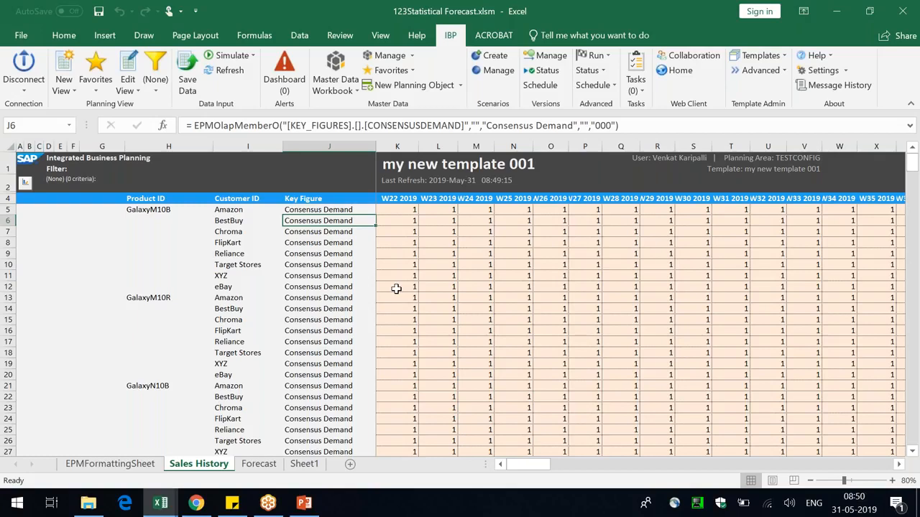
{"action": "scroll", "coordinate": [494, 341], "scroll_direction": "down", "scroll_amount": 20}
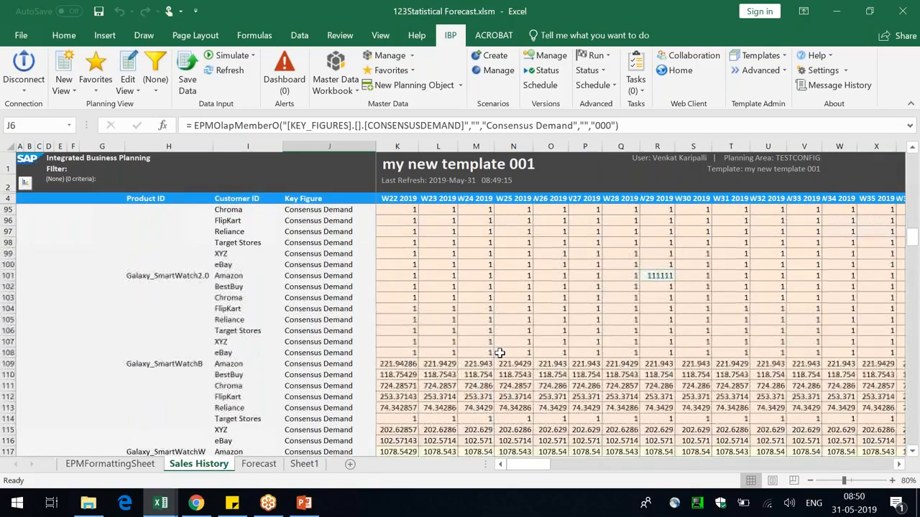
{"action": "scroll", "coordinate": [501, 351], "scroll_direction": "down", "scroll_amount": 20}
{"action": "scroll", "coordinate": [505, 348], "scroll_direction": "up", "scroll_amount": 6}
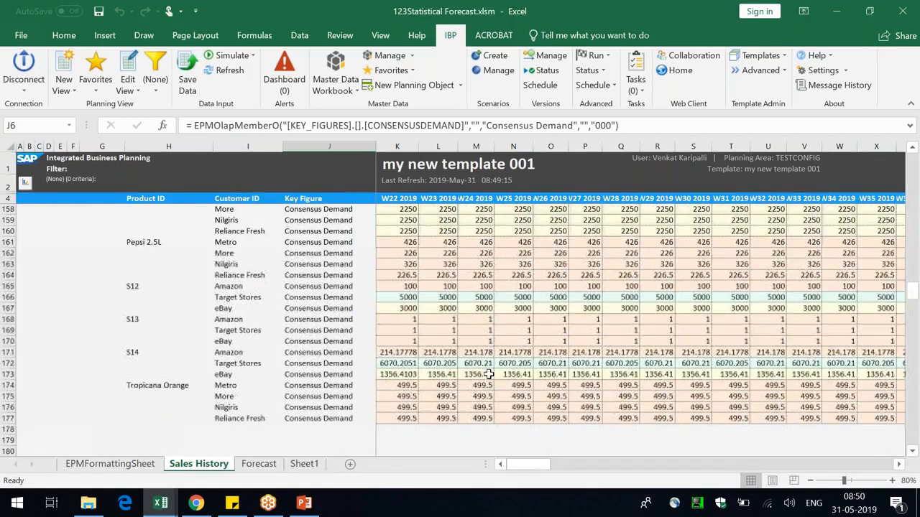
{"action": "left_click", "coordinate": [302, 286]}
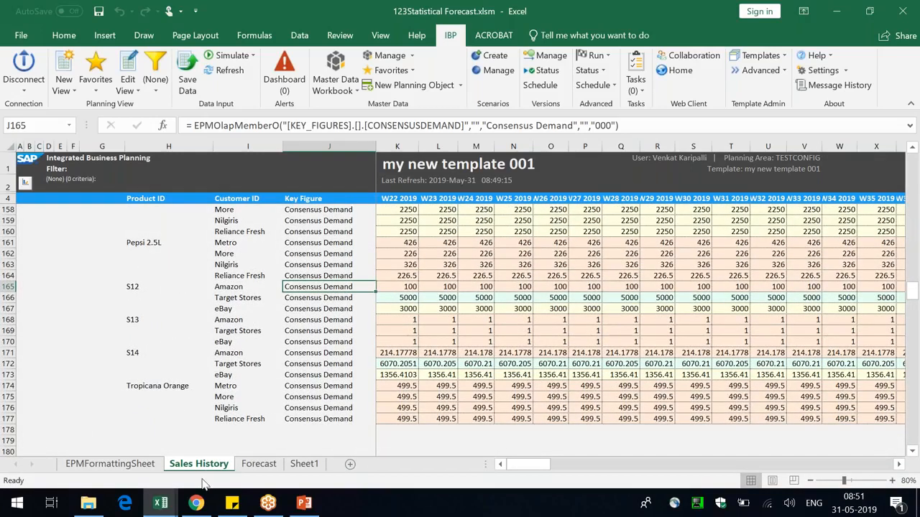
{"action": "left_click", "coordinate": [313, 221]}
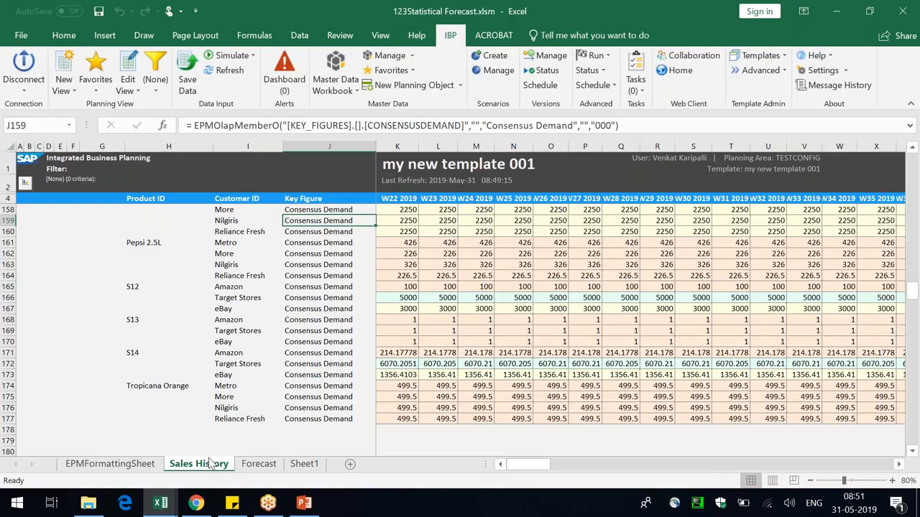
{"action": "left_click", "coordinate": [325, 245]}
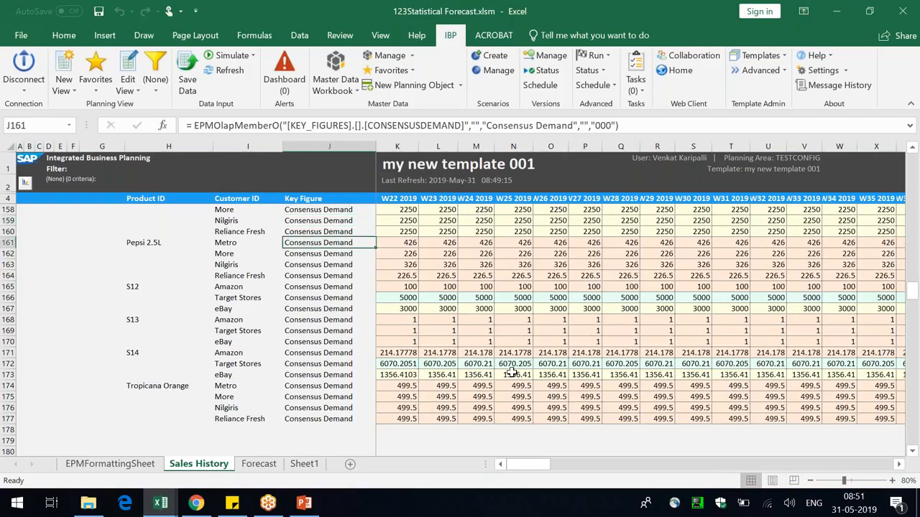
{"action": "left_click", "coordinate": [431, 385]}
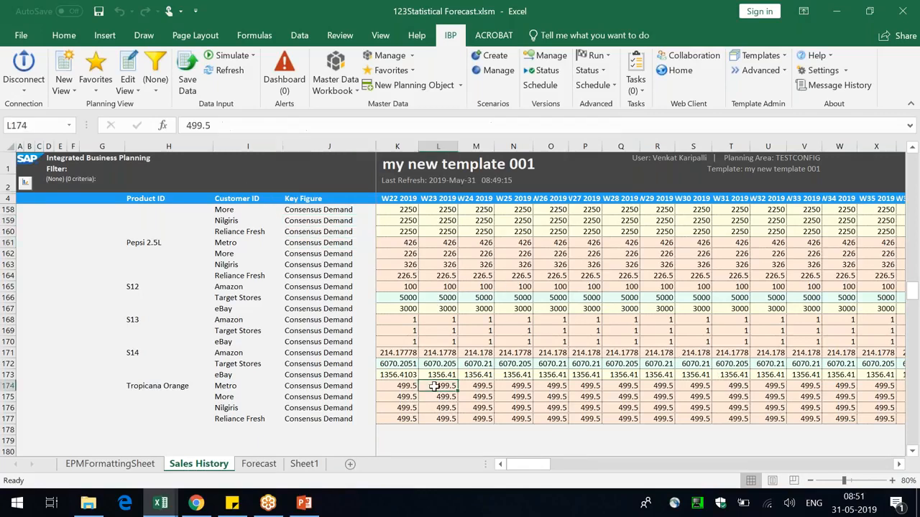
{"action": "left_click", "coordinate": [402, 365]}
{"action": "left_click", "coordinate": [166, 386]}
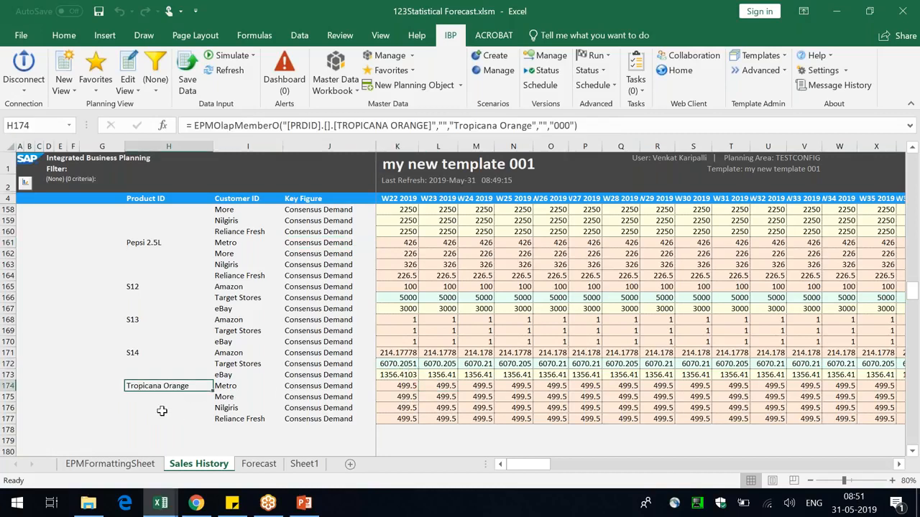
{"action": "scroll", "coordinate": [163, 411], "scroll_direction": "up", "scroll_amount": 9}
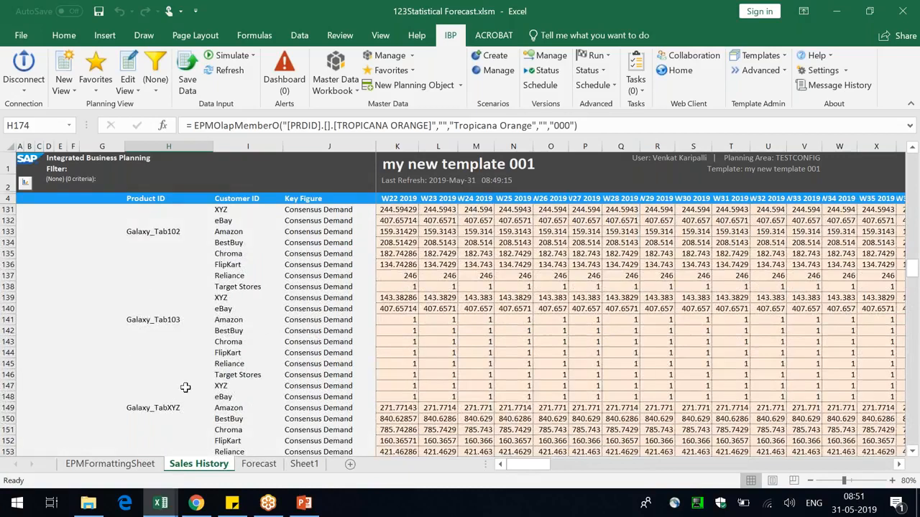
{"action": "left_click", "coordinate": [176, 320]}
{"action": "scroll", "coordinate": [454, 370], "scroll_direction": "down", "scroll_amount": 4}
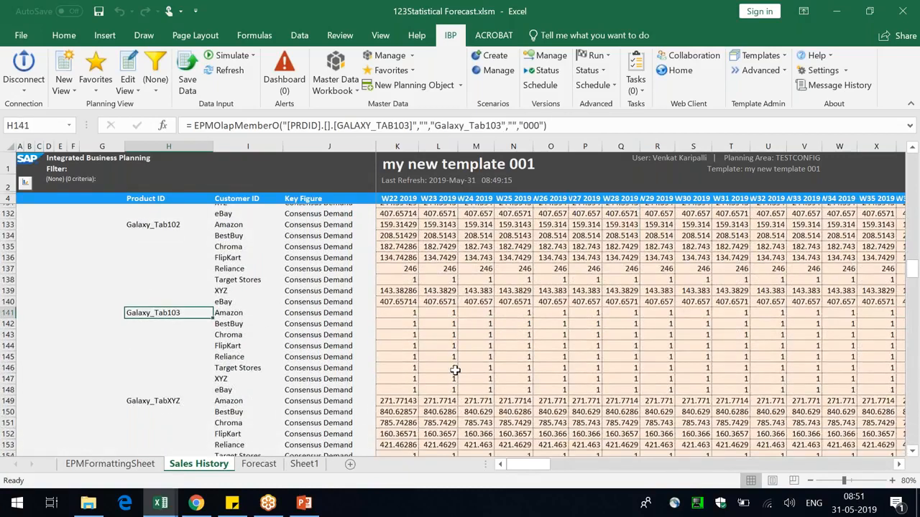
{"action": "left_click", "coordinate": [663, 378]}
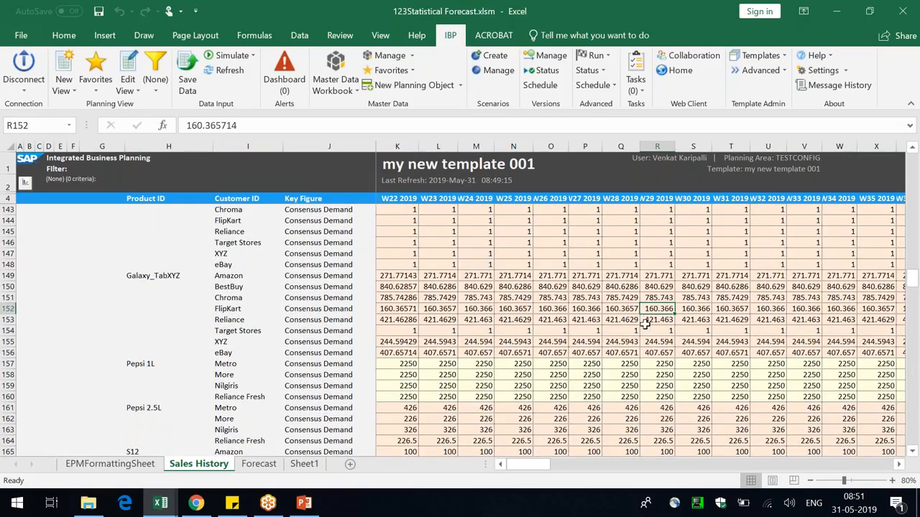
{"action": "scroll", "coordinate": [645, 324], "scroll_direction": "up", "scroll_amount": 9}
{"action": "left_click_drag", "start_coordinate": [619, 297], "coordinate": [619, 374]}
{"action": "scroll", "coordinate": [518, 314], "scroll_direction": "up", "scroll_amount": 20}
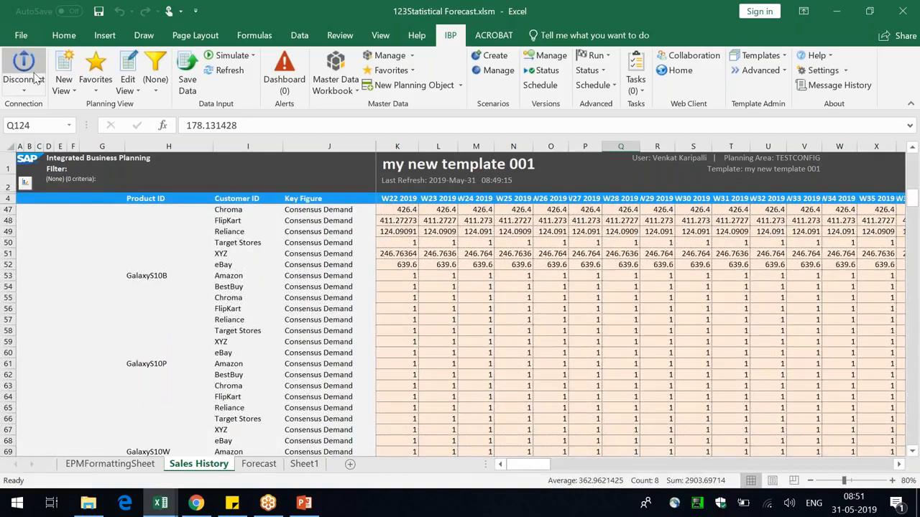
Close the 123Statistical Forecast workbook and switch to the blank Book1 workbook
{"action": "left_click", "coordinate": [898, 22]}
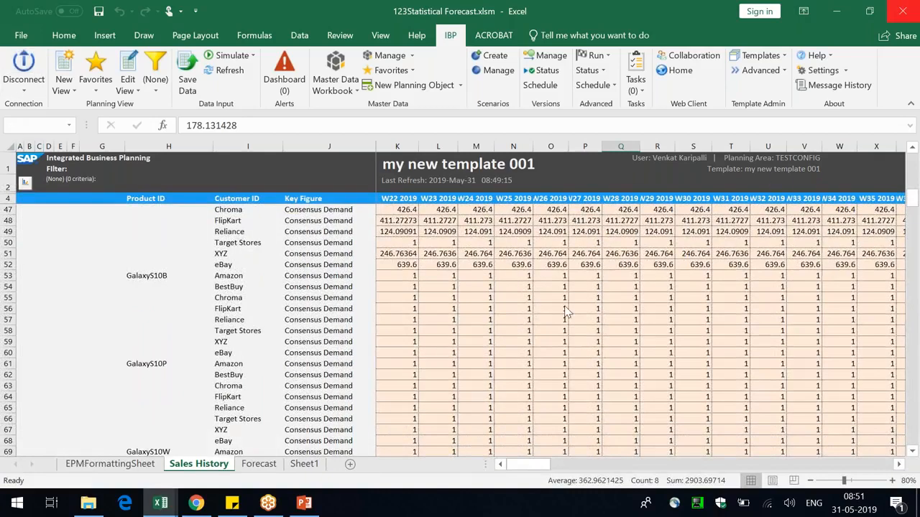
{"action": "left_click", "coordinate": [464, 271]}
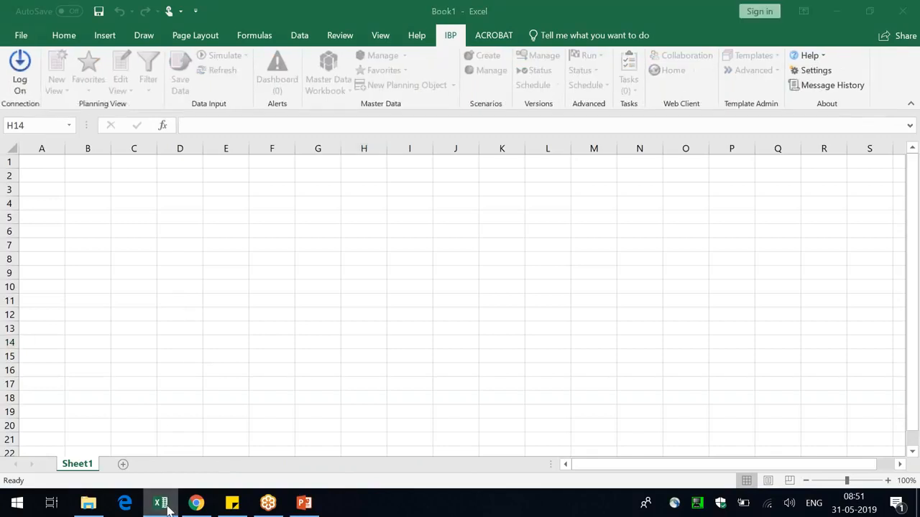
{"action": "left_click", "coordinate": [168, 511]}
{"action": "left_click", "coordinate": [168, 510]}
{"action": "left_click_drag", "start_coordinate": [208, 329], "coordinate": [207, 316]}
Log on to SAP Integrated Business Planning with the Configuration connection
{"action": "left_click", "coordinate": [20, 72]}
{"action": "left_click", "coordinate": [495, 243]}
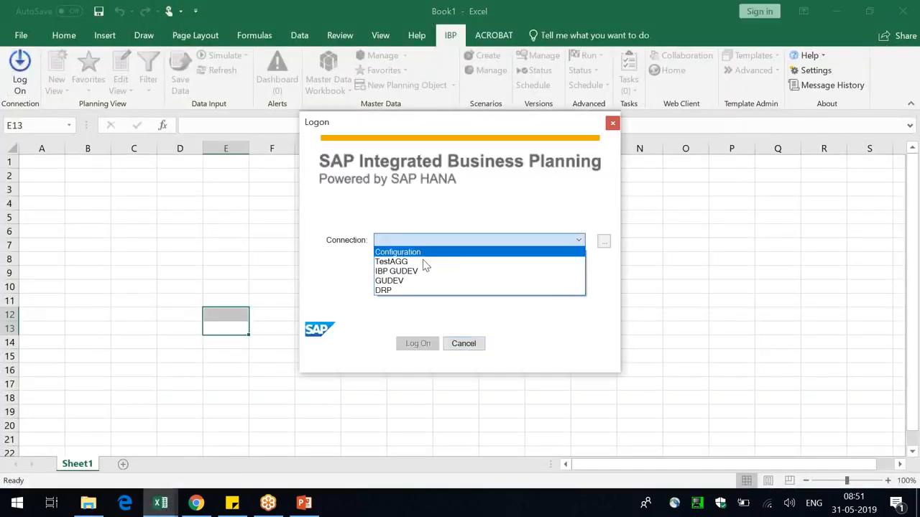
{"action": "left_click", "coordinate": [413, 261]}
{"action": "left_click", "coordinate": [411, 242]}
{"action": "left_click", "coordinate": [411, 253]}
{"action": "left_click", "coordinate": [418, 343]}
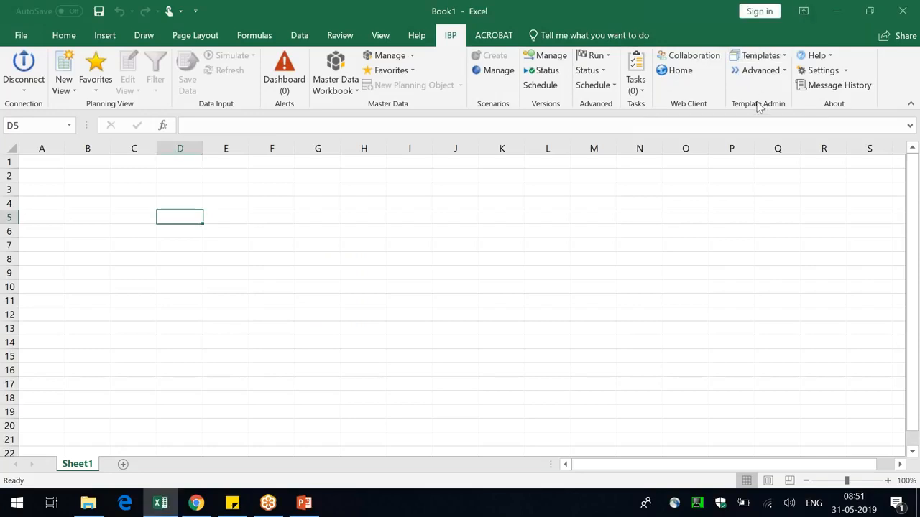
Create a new planning view from "my new template 001" in My Reports - Yearly and load its sheets without filters
{"action": "left_click", "coordinate": [769, 57]}
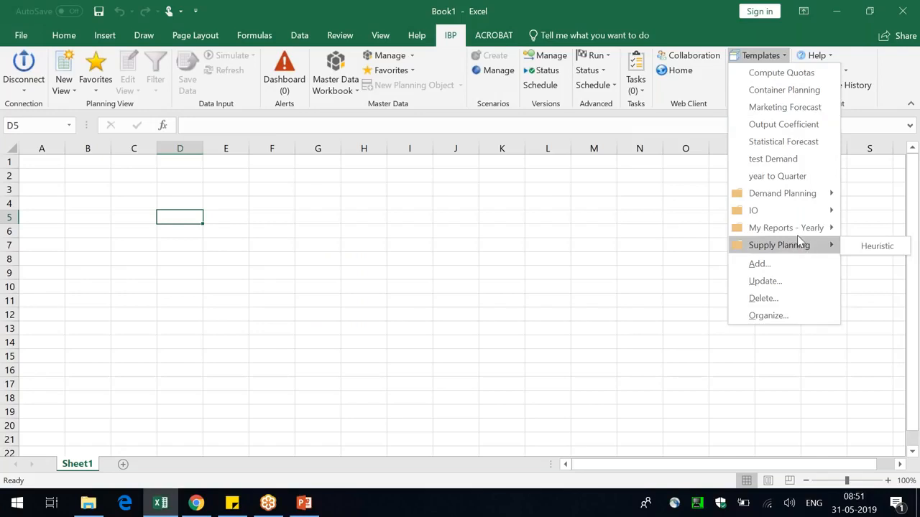
{"action": "mouse_move", "coordinate": [791, 228]}
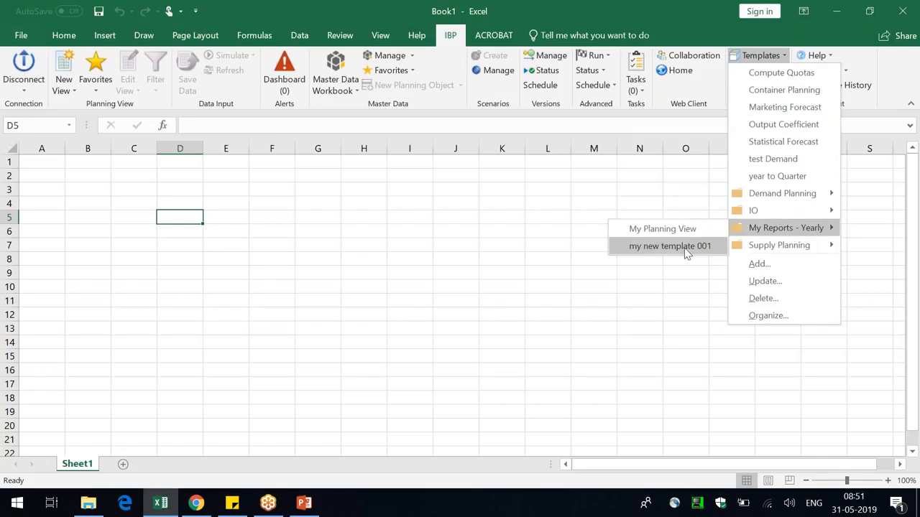
{"action": "left_click", "coordinate": [64, 87]}
{"action": "left_click", "coordinate": [87, 106]}
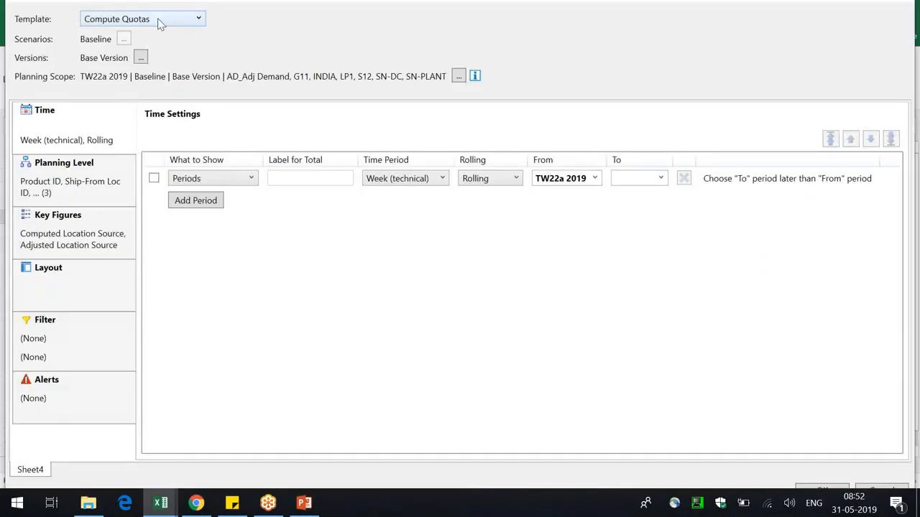
{"action": "left_click", "coordinate": [157, 19]}
{"action": "scroll", "coordinate": [199, 117], "scroll_direction": "down", "scroll_amount": 3}
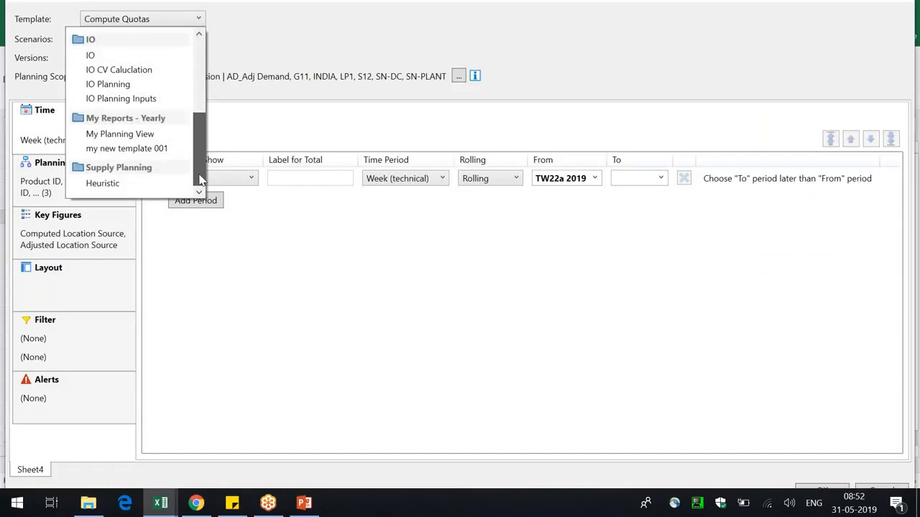
{"action": "left_click", "coordinate": [770, 381]}
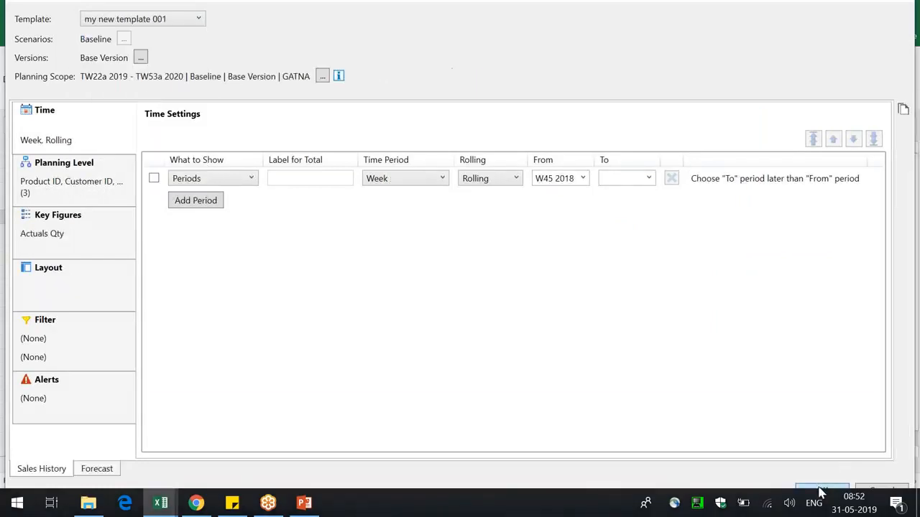
{"action": "left_click", "coordinate": [821, 489]}
{"action": "left_click", "coordinate": [520, 284]}
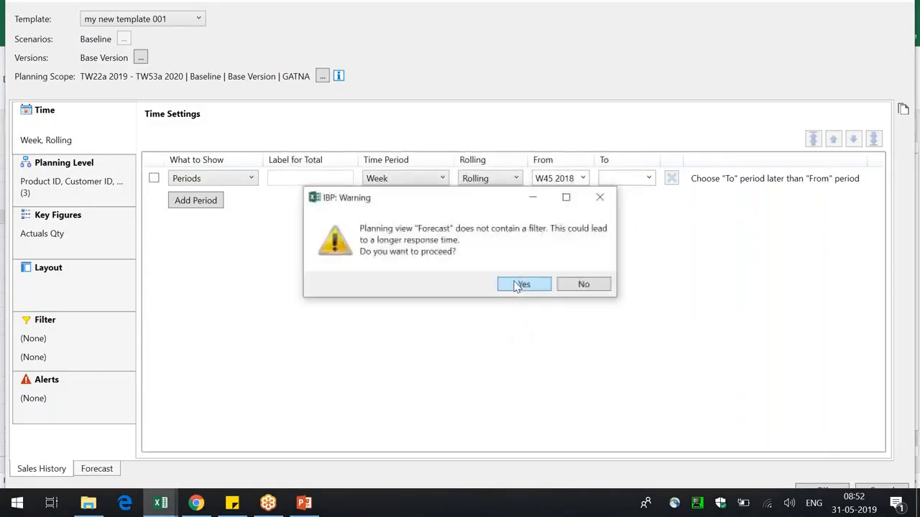
{"action": "left_click", "coordinate": [520, 284]}
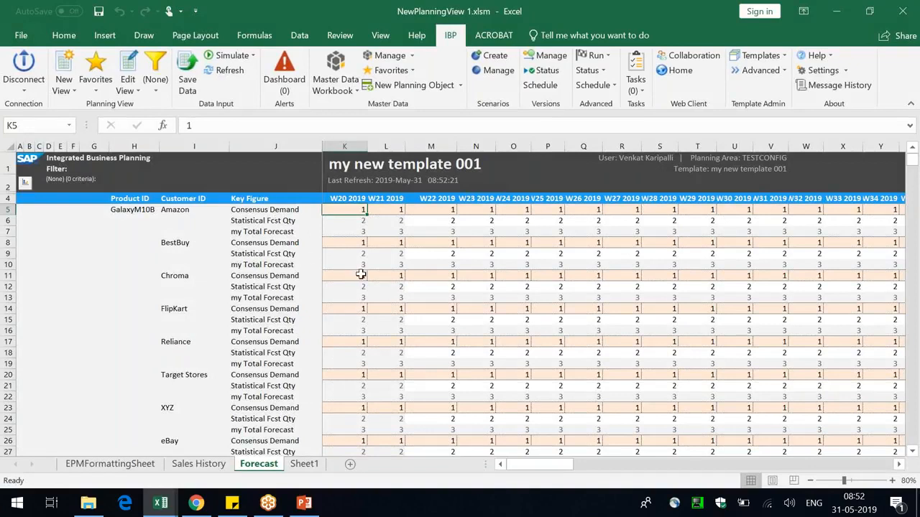
Review the Consensus Demand formatting in the Forecast view down to Galaxy_SmartWatchW and widen the Product ID column
{"action": "scroll", "coordinate": [547, 362], "scroll_direction": "down", "scroll_amount": 1}
{"action": "scroll", "coordinate": [547, 362], "scroll_direction": "down", "scroll_amount": 20}
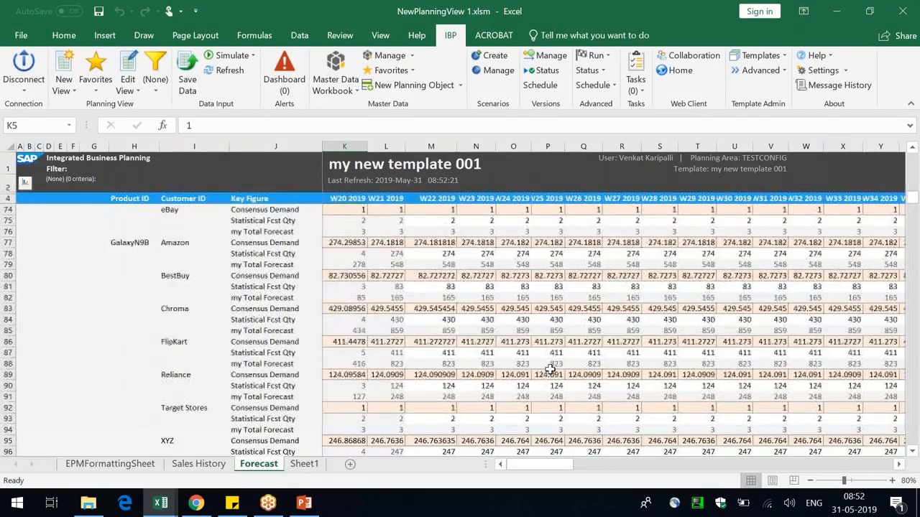
{"action": "scroll", "coordinate": [555, 368], "scroll_direction": "down", "scroll_amount": 8}
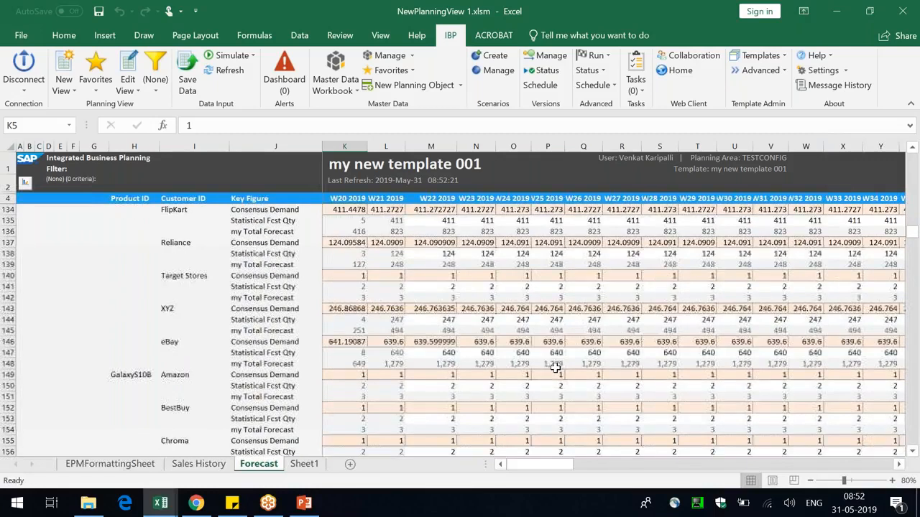
{"action": "scroll", "coordinate": [556, 367], "scroll_direction": "down", "scroll_amount": 5}
{"action": "scroll", "coordinate": [557, 365], "scroll_direction": "down", "scroll_amount": 20}
{"action": "left_click_drag", "start_coordinate": [912, 279], "coordinate": [914, 348]}
{"action": "left_click", "coordinate": [121, 288]}
{"action": "left_click_drag", "start_coordinate": [162, 144], "coordinate": [176, 145]}
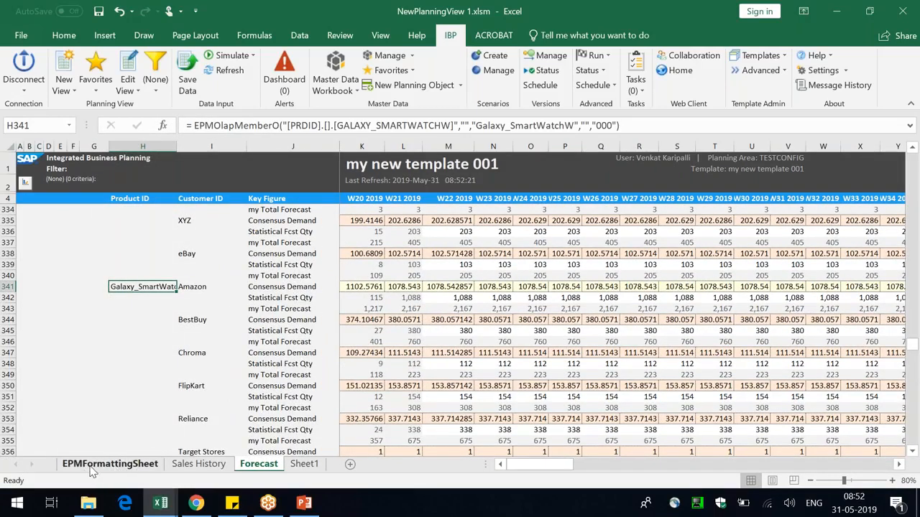
Remove the Consensus Demand row formatting rule from the EPMFormattingSheet
{"action": "left_click", "coordinate": [309, 471]}
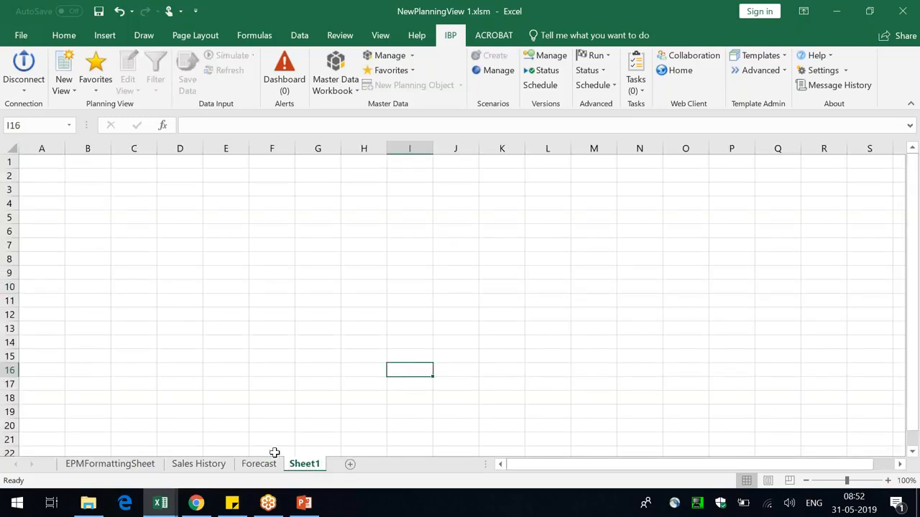
{"action": "left_click", "coordinate": [262, 464]}
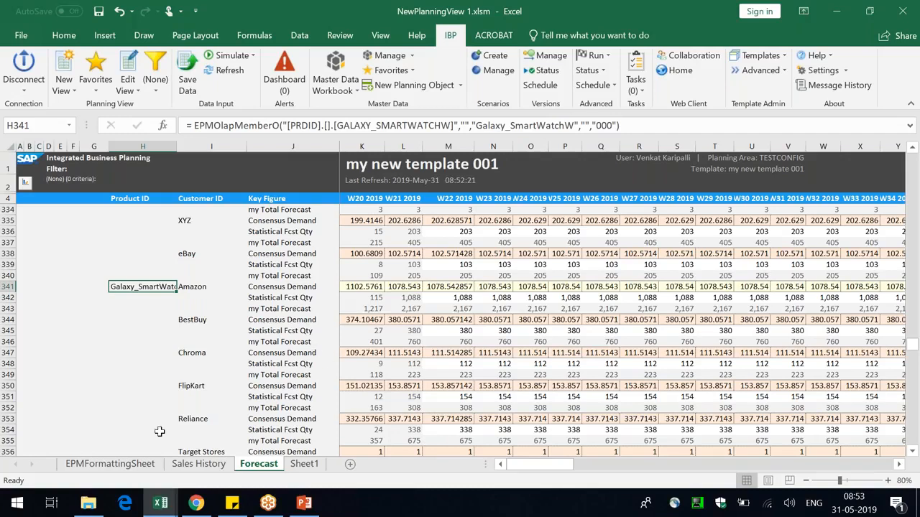
{"action": "left_click", "coordinate": [119, 465]}
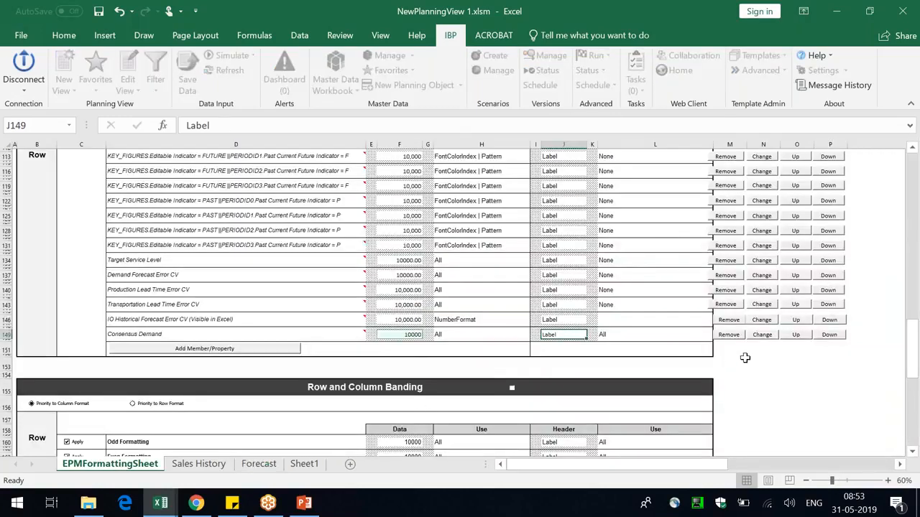
{"action": "left_click", "coordinate": [730, 334]}
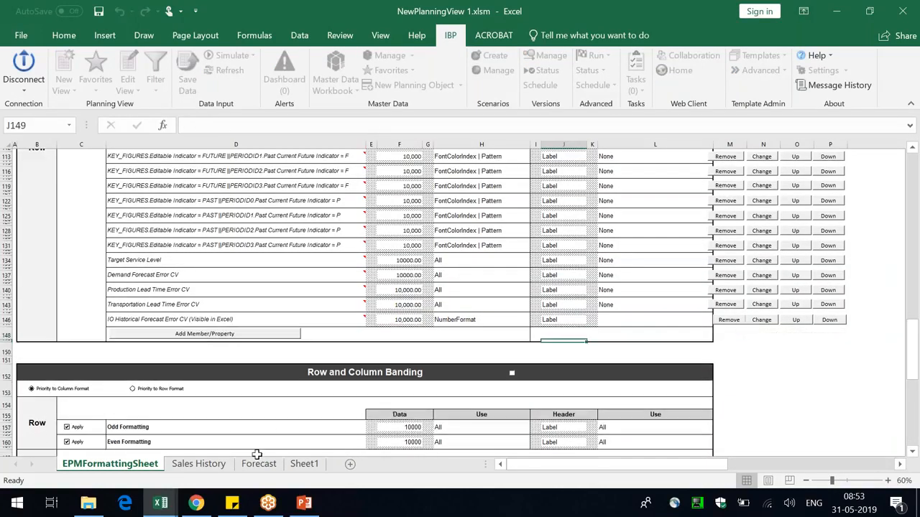
Refresh the Forecast view without the Consensus Demand rule and review its rows down to Galaxy_SmartWatchW
{"action": "left_click", "coordinate": [259, 466]}
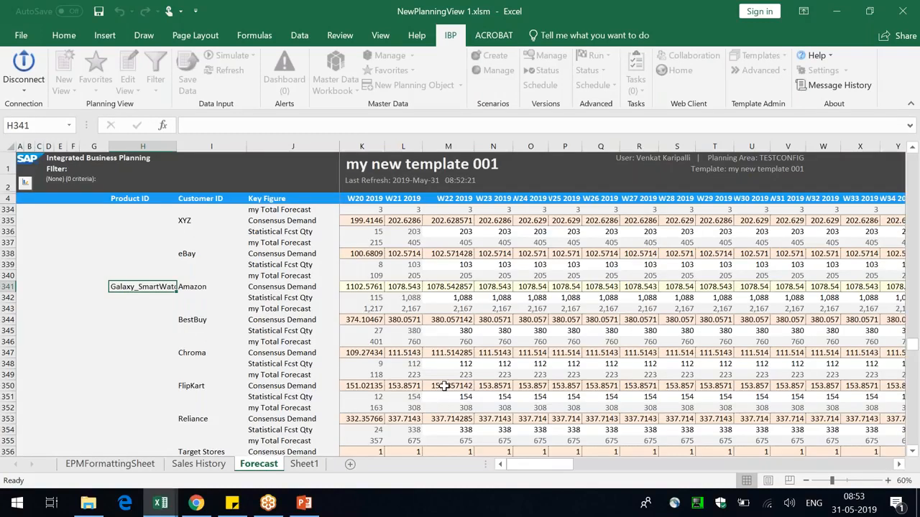
{"action": "scroll", "coordinate": [373, 424], "scroll_direction": "up", "scroll_amount": 3}
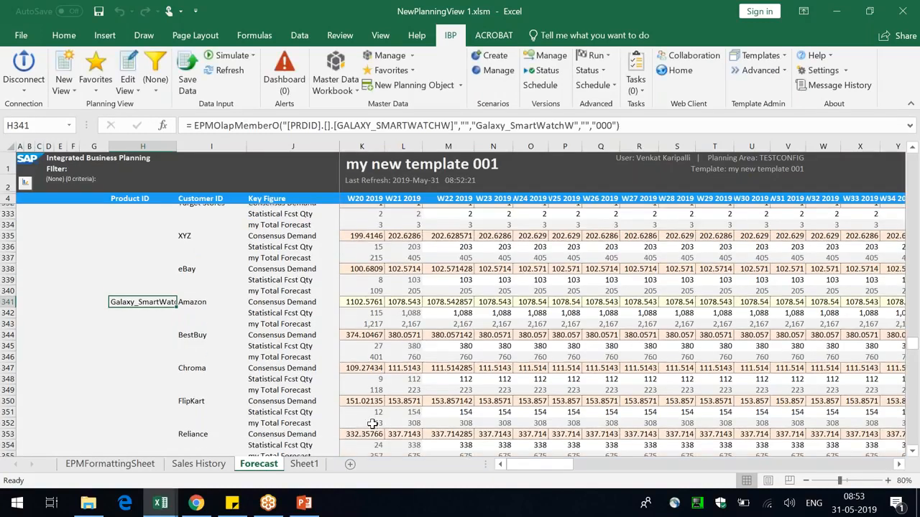
{"action": "left_click", "coordinate": [125, 465]}
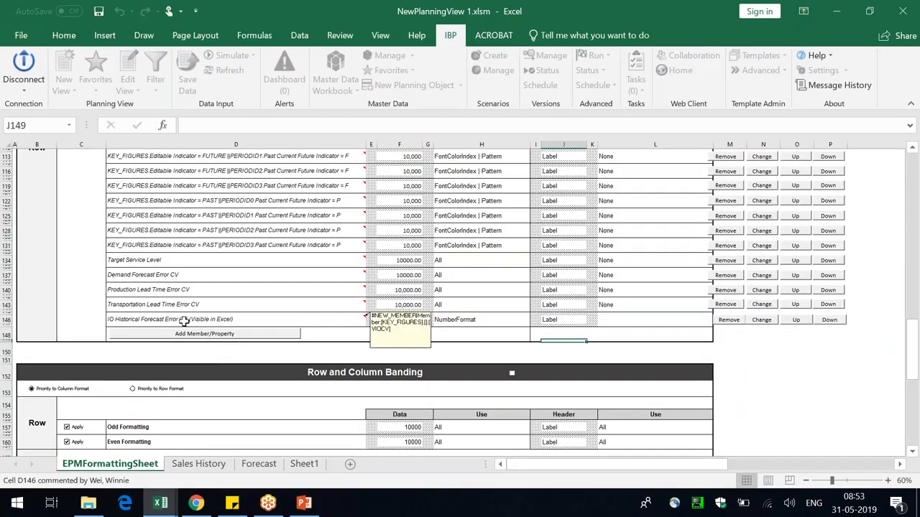
{"action": "left_click", "coordinate": [259, 464]}
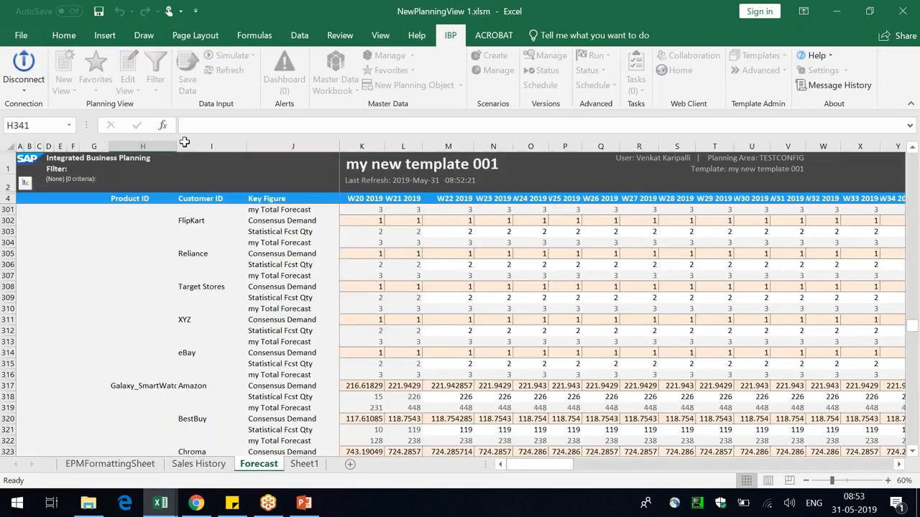
{"action": "left_click", "coordinate": [229, 71]}
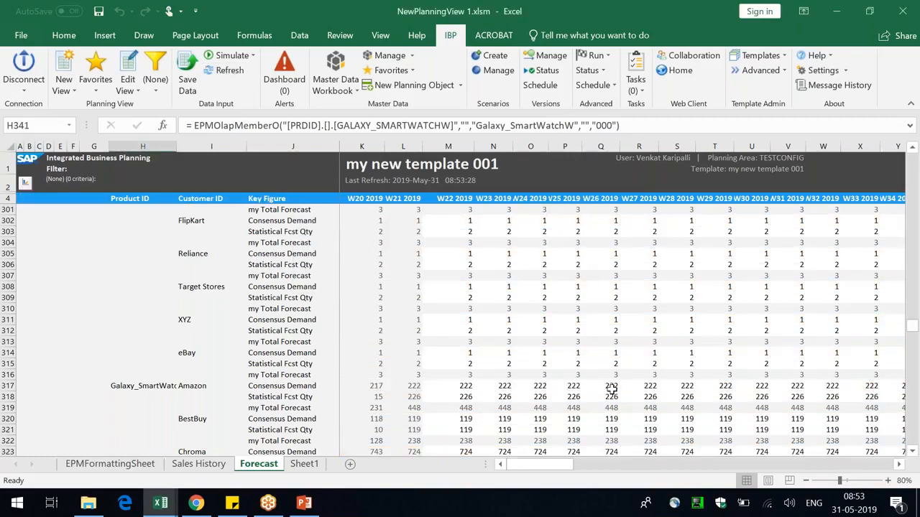
{"action": "scroll", "coordinate": [625, 402], "scroll_direction": "down", "scroll_amount": 11}
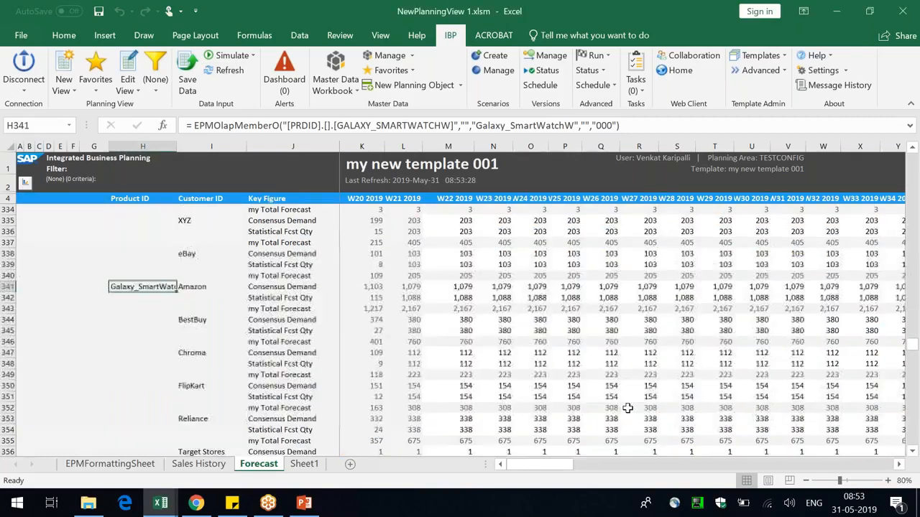
Filter the Forecast view with the saved filter S12
{"action": "left_click", "coordinate": [130, 92]}
{"action": "left_click", "coordinate": [155, 84]}
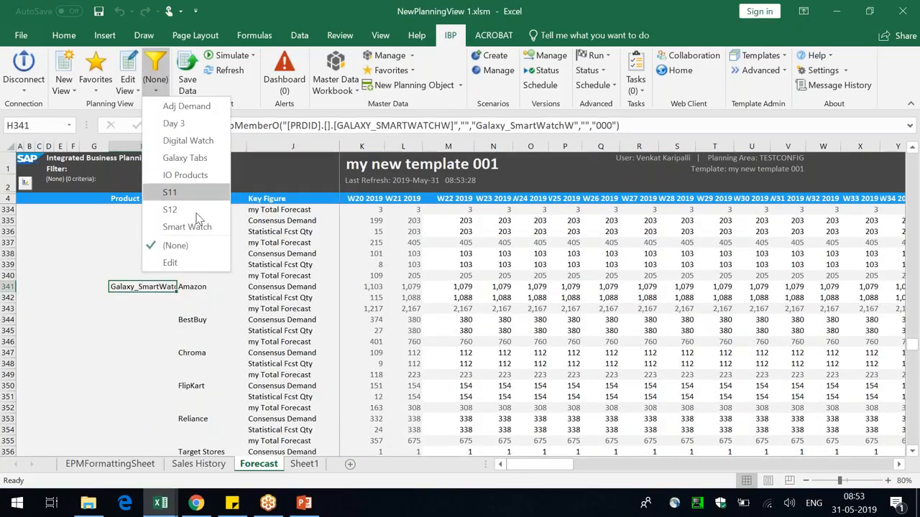
{"action": "left_click", "coordinate": [169, 210]}
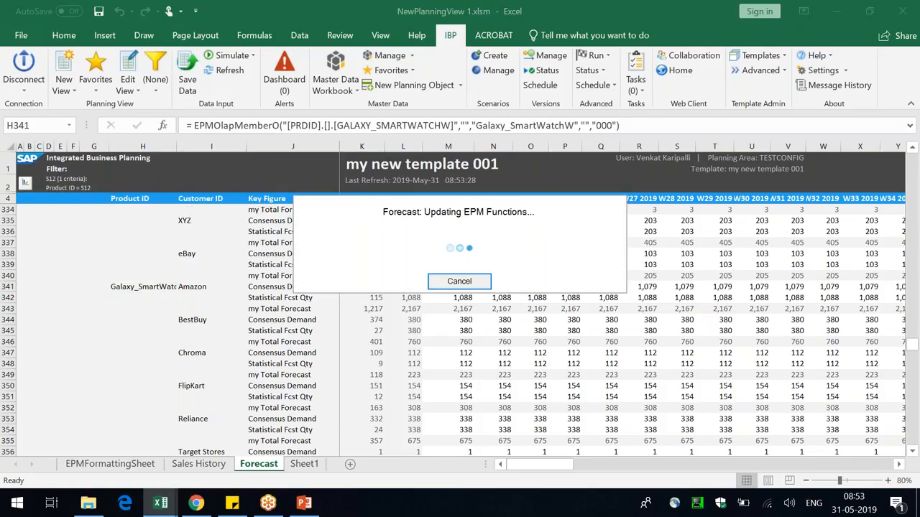
{"action": "left_click", "coordinate": [716, 406]}
{"action": "left_click", "coordinate": [352, 421]}
Check the unrounded W23 2019 values for product S12, including the eBay Statistical Fcst Qty, without changing them
{"action": "left_click", "coordinate": [496, 245]}
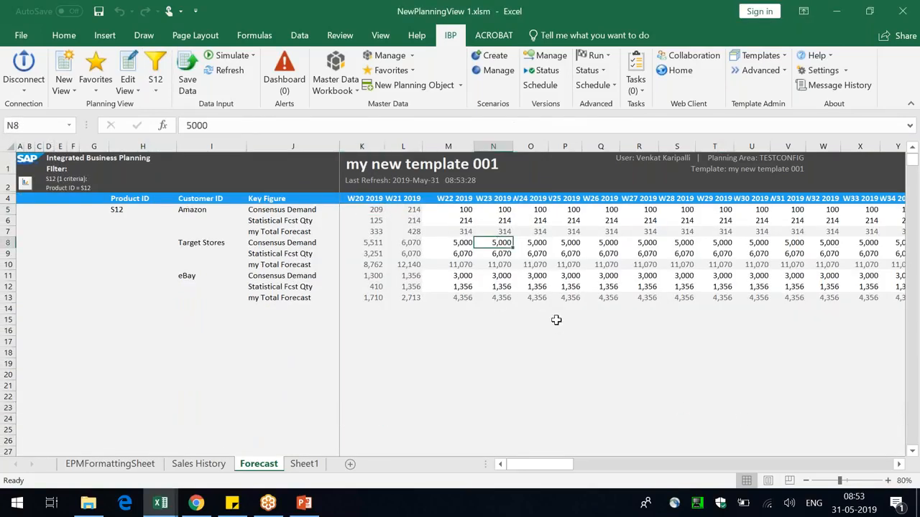
{"action": "left_click", "coordinate": [507, 288]}
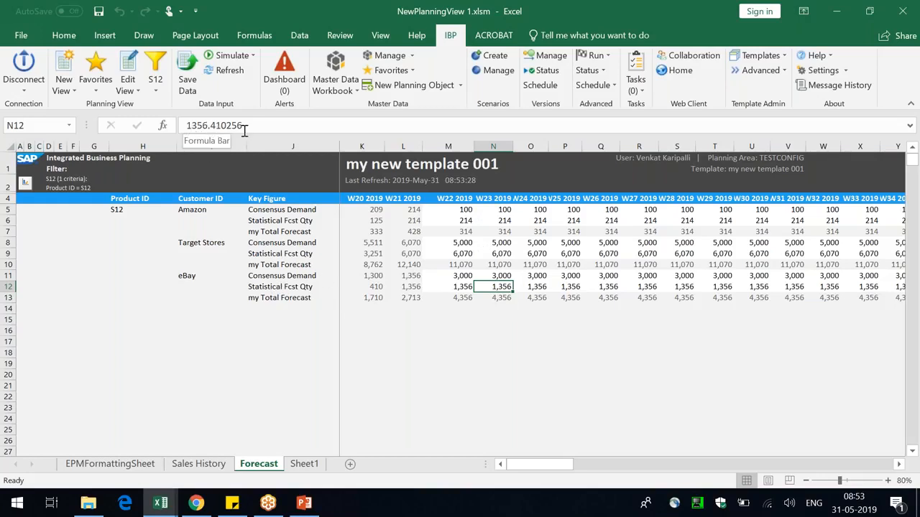
{"action": "left_click_drag", "start_coordinate": [248, 126], "coordinate": [218, 129]}
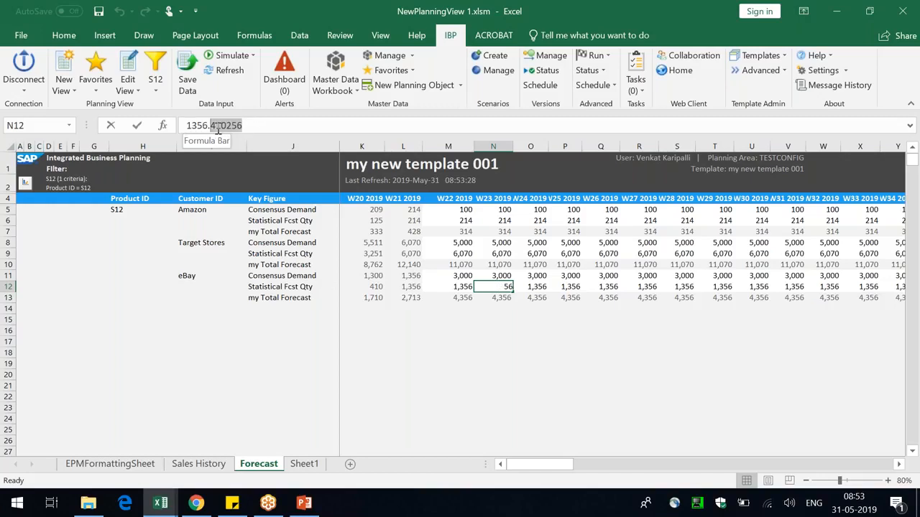
{"action": "key", "text": "Escape"}
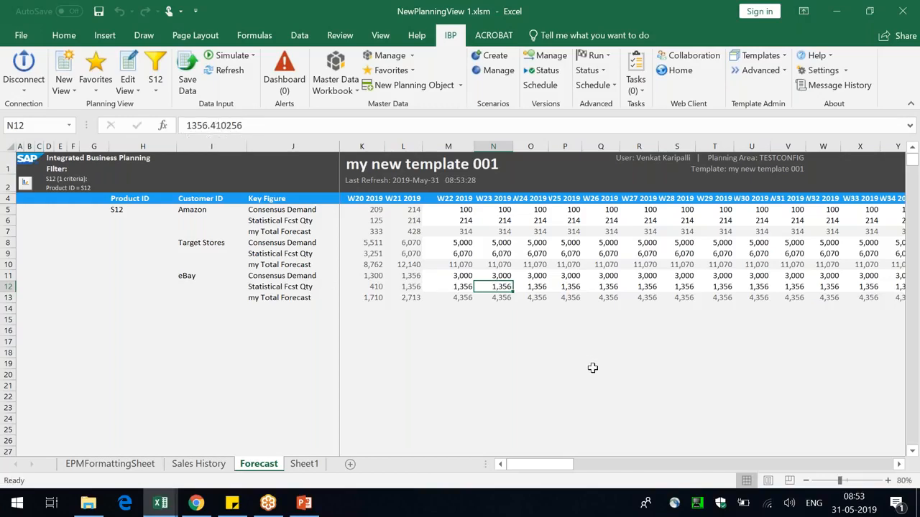
{"action": "left_click", "coordinate": [500, 317]}
{"action": "left_click", "coordinate": [502, 287]}
{"action": "left_click", "coordinate": [632, 419]}
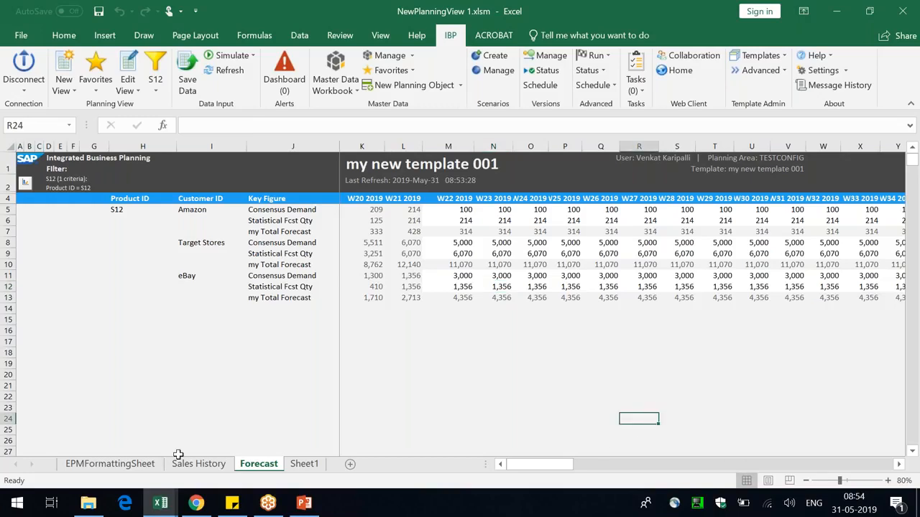
Add the key figure STATISTICALFORECASTQTY as a new member in the row formatting section of the EPMFormattingSheet
{"action": "left_click", "coordinate": [131, 465]}
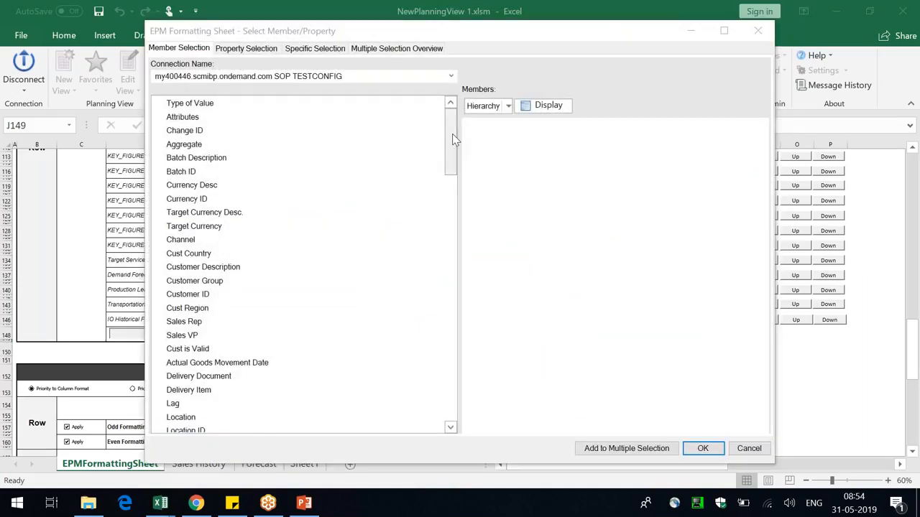
{"action": "left_click_drag", "start_coordinate": [452, 133], "coordinate": [451, 422]}
{"action": "left_click", "coordinate": [256, 412]}
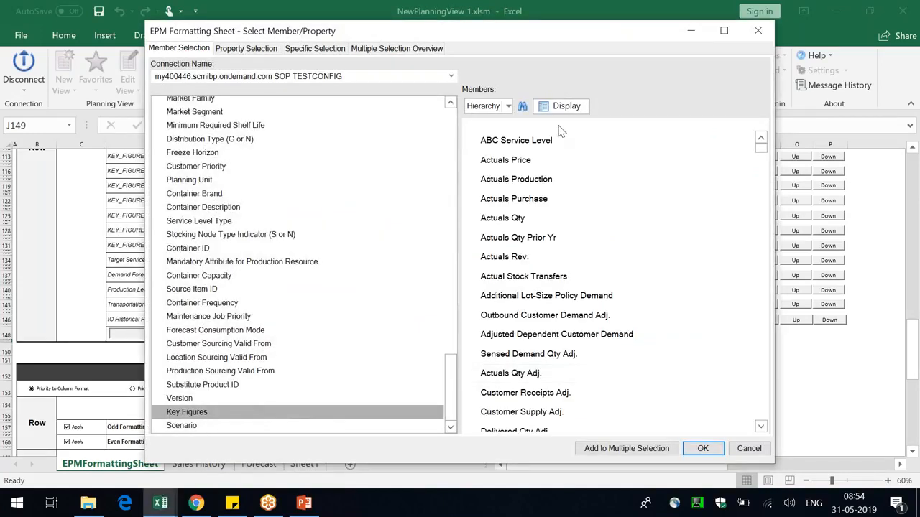
{"action": "left_click", "coordinate": [544, 108]}
{"action": "left_click", "coordinate": [535, 120]}
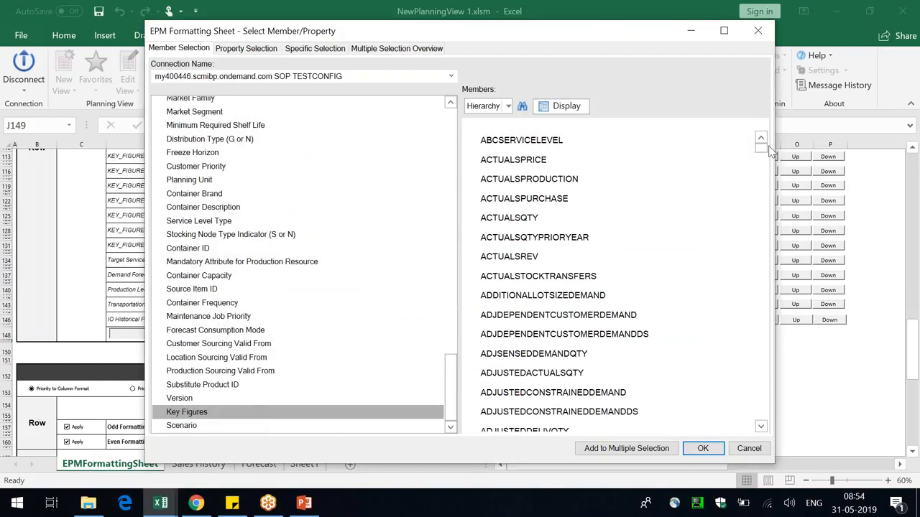
{"action": "left_click", "coordinate": [762, 245]}
{"action": "left_click_drag", "start_coordinate": [761, 245], "coordinate": [758, 370]}
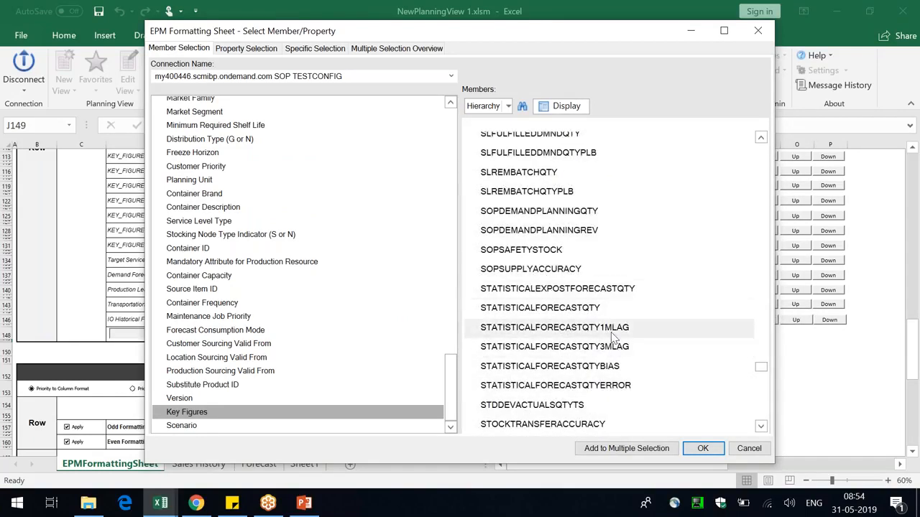
{"action": "left_click", "coordinate": [561, 308]}
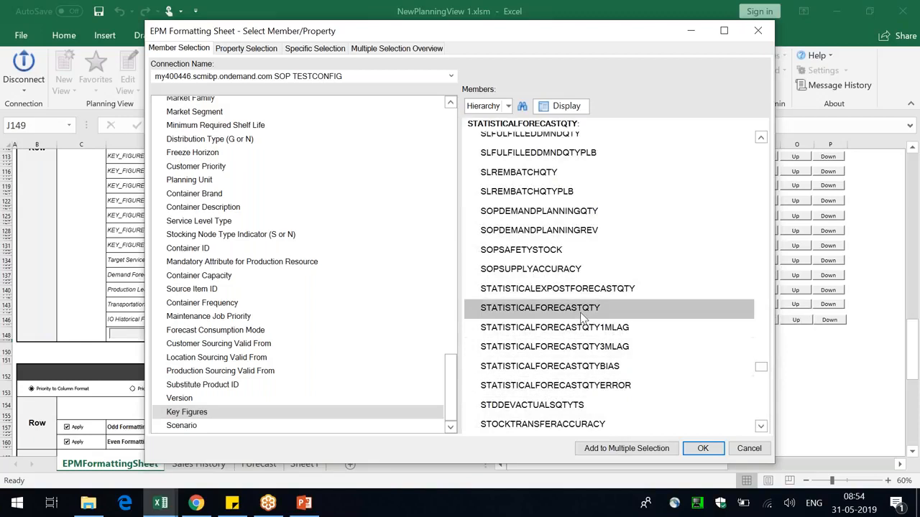
{"action": "left_click", "coordinate": [710, 453]}
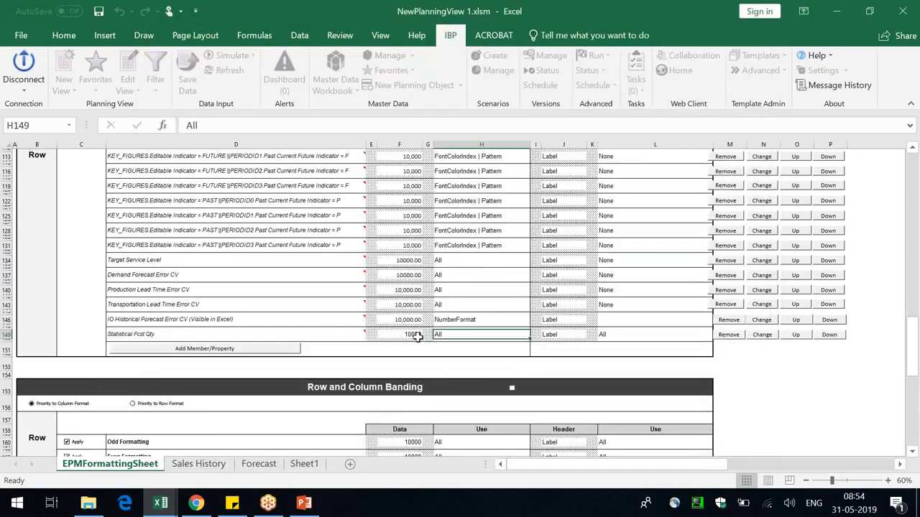
Format the Statistical Fcst Qty data cell in Calibri with thousands separators and three decimals, and its header label in Calibri
{"action": "left_click", "coordinate": [416, 334]}
{"action": "left_click", "coordinate": [63, 35]}
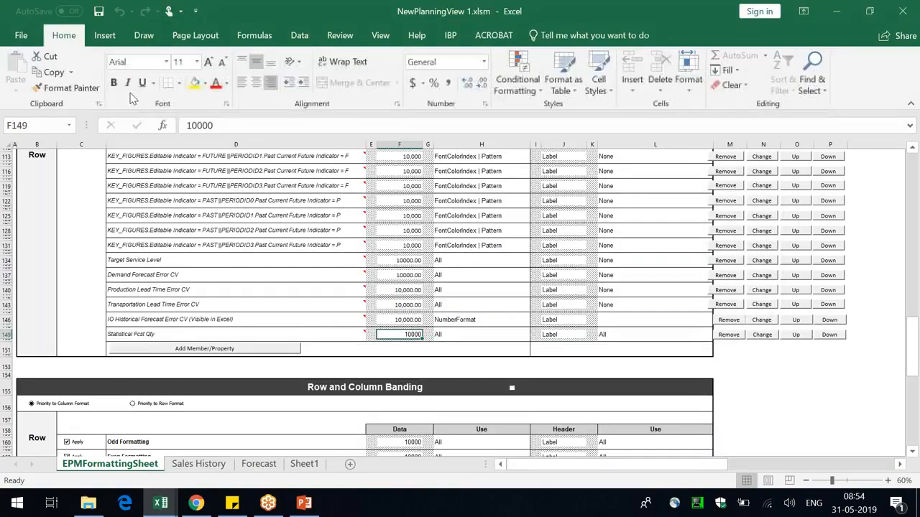
{"action": "left_click", "coordinate": [166, 62]}
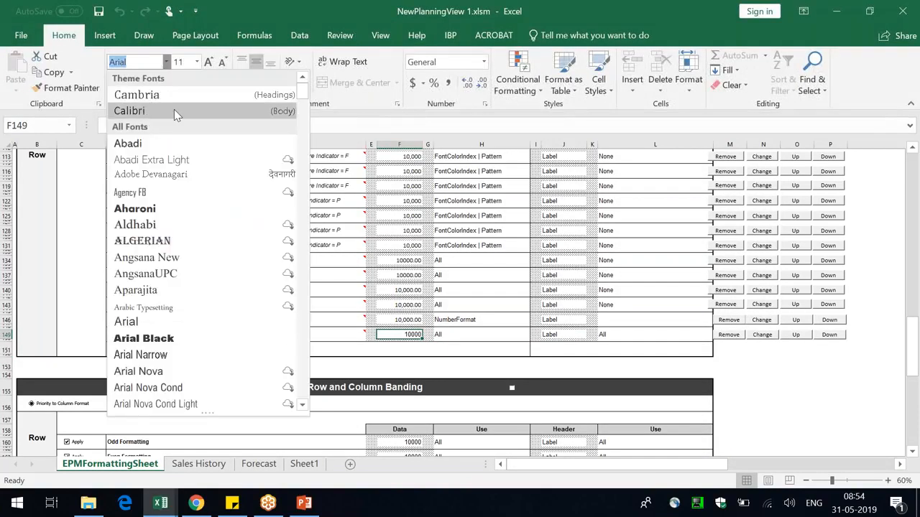
{"action": "left_click", "coordinate": [174, 109]}
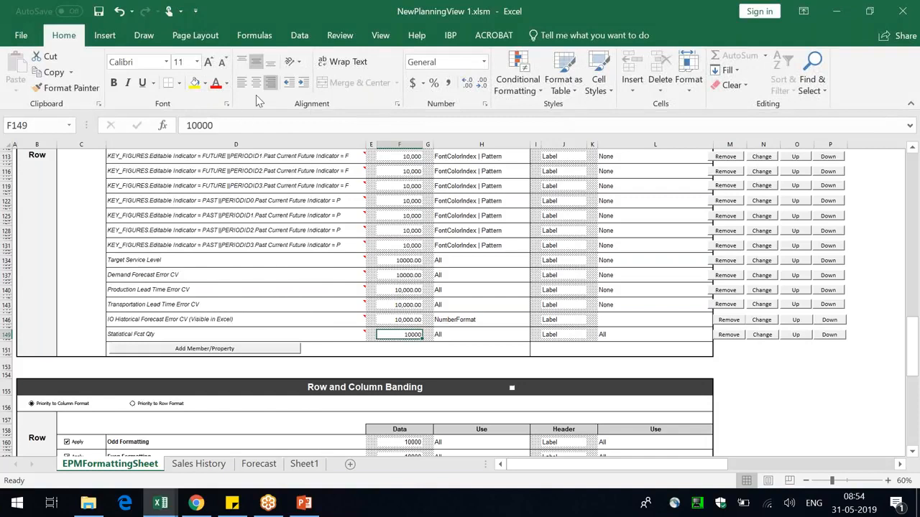
{"action": "left_click", "coordinate": [448, 83]}
{"action": "left_click", "coordinate": [467, 85]}
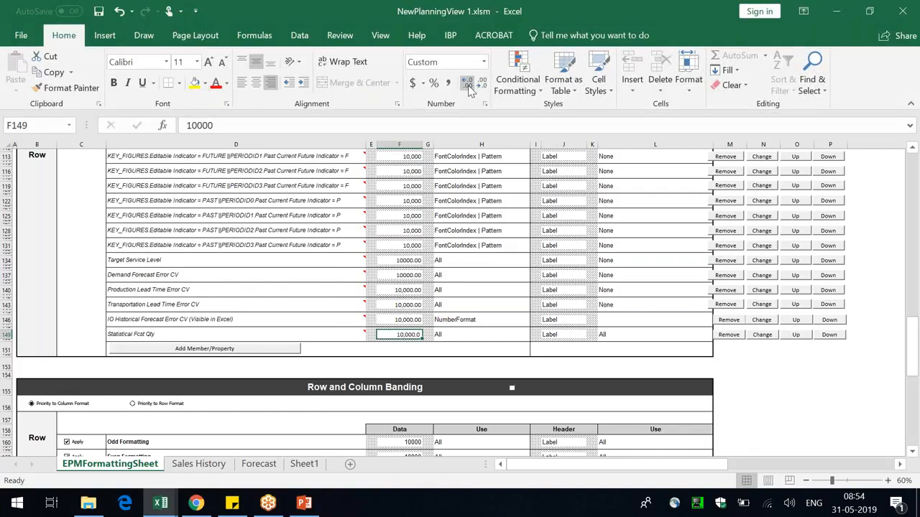
{"action": "left_click", "coordinate": [551, 334]}
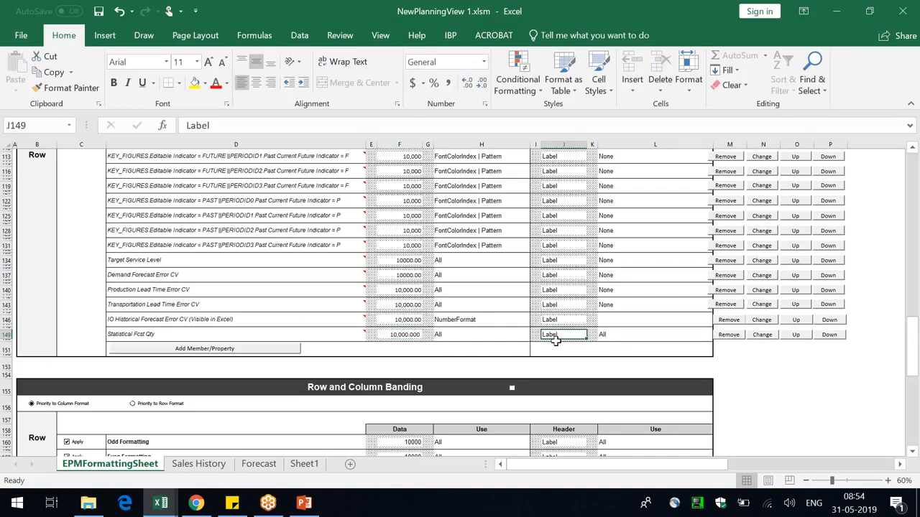
{"action": "left_click", "coordinate": [166, 62]}
{"action": "left_click", "coordinate": [146, 114]}
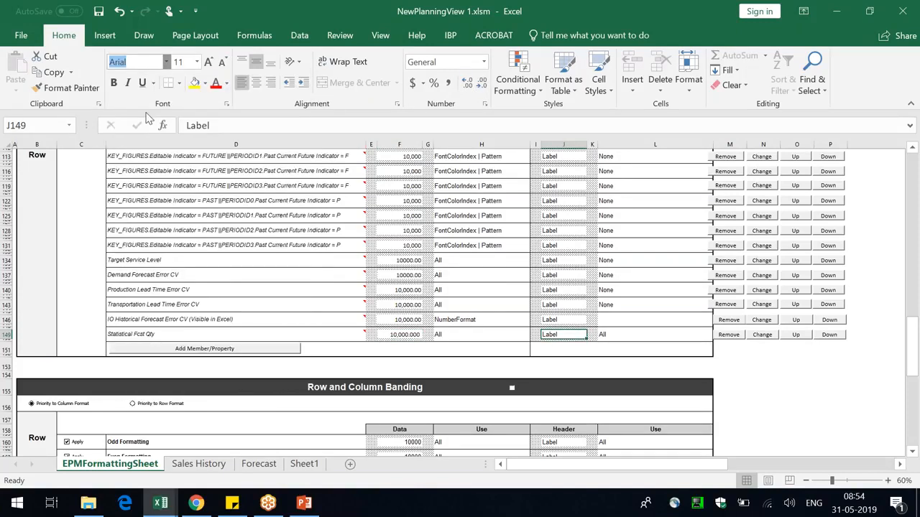
Refresh the Forecast view to apply the new Statistical Fcst Qty formatting
{"action": "left_click", "coordinate": [258, 464]}
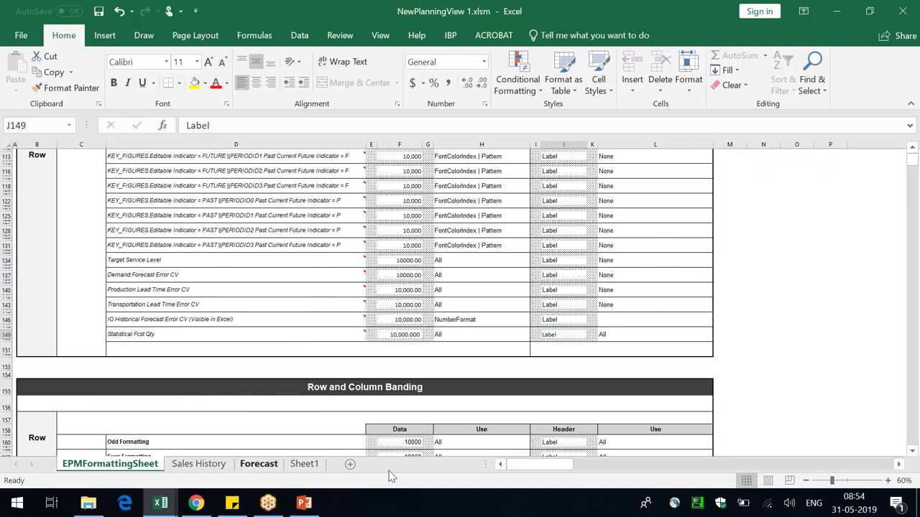
{"action": "left_click", "coordinate": [450, 36]}
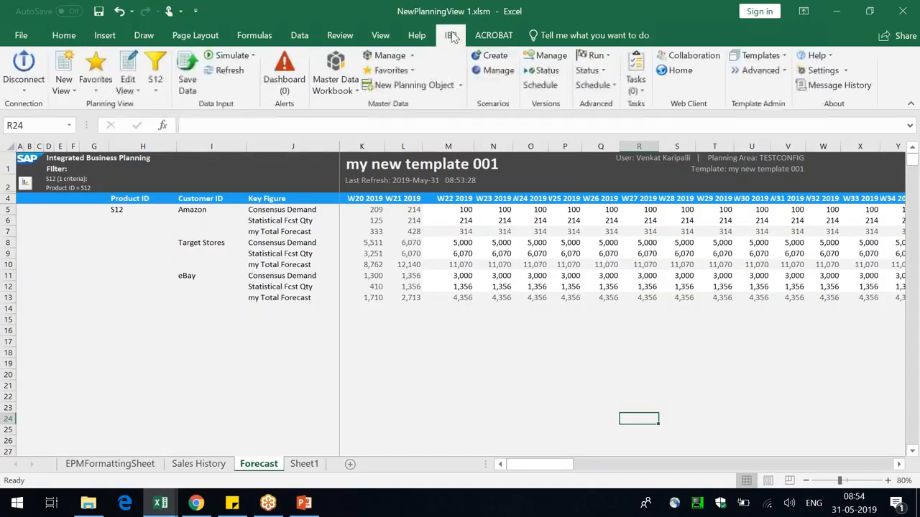
{"action": "left_click", "coordinate": [227, 70]}
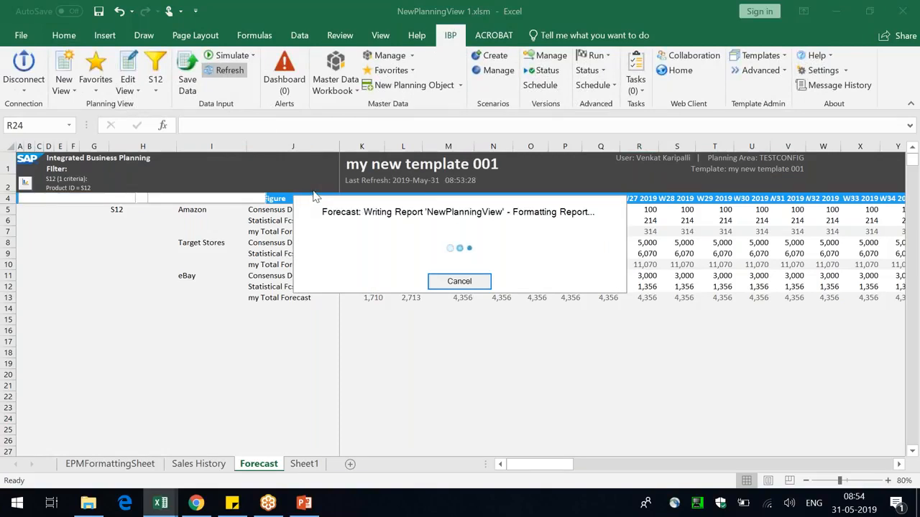
Widen the W25 2019 to W32 2019 columns, check the Statistical Fcst Qty values, and autofit the W21 2019 column
{"action": "left_click_drag", "start_coordinate": [511, 147], "coordinate": [831, 158]}
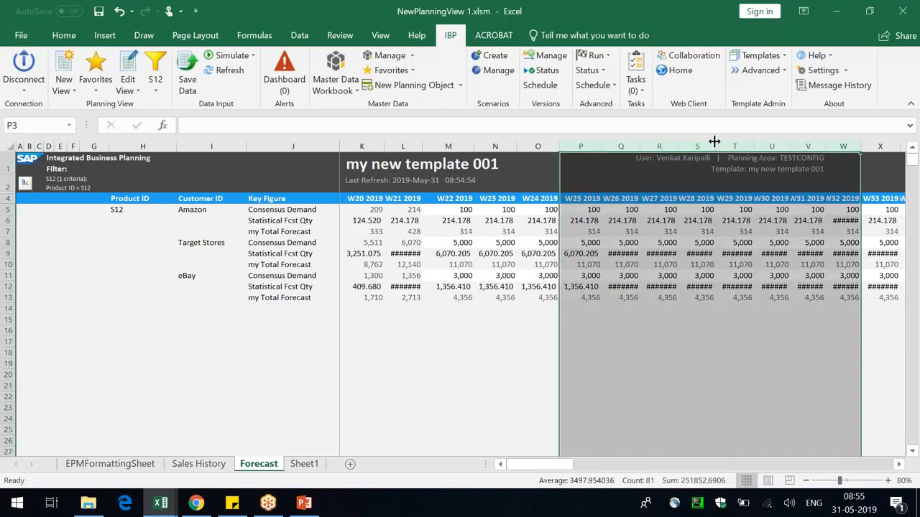
{"action": "left_click_drag", "start_coordinate": [714, 141], "coordinate": [720, 141]}
{"action": "left_click", "coordinate": [793, 340]}
{"action": "left_click", "coordinate": [567, 254]}
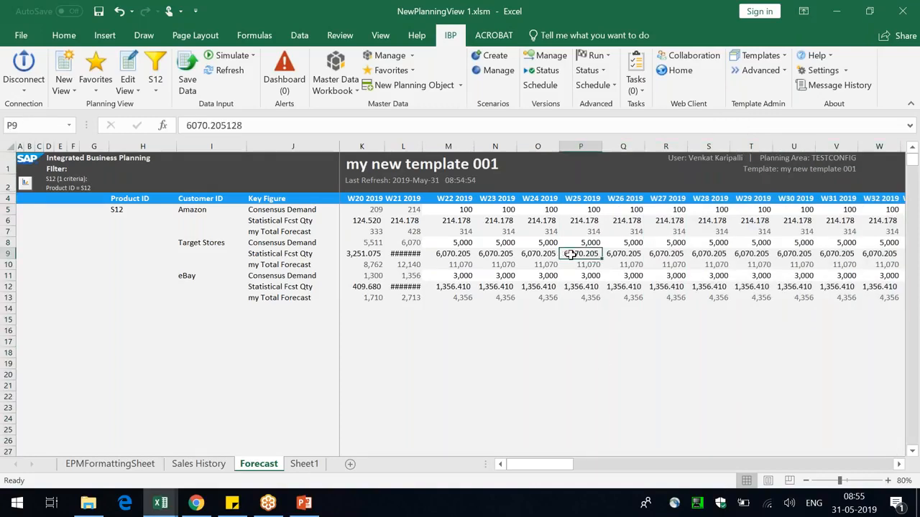
{"action": "left_click", "coordinate": [260, 221]}
{"action": "left_click", "coordinate": [584, 220]}
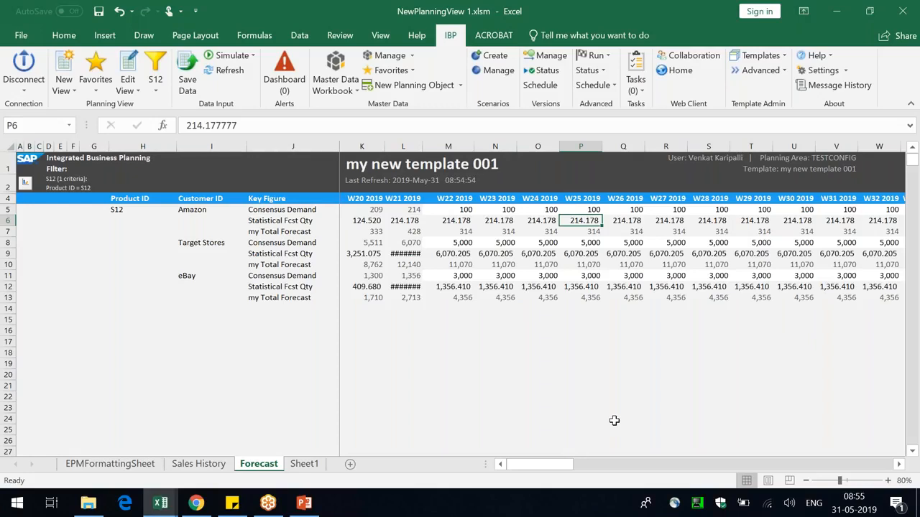
{"action": "double_click", "coordinate": [424, 146]}
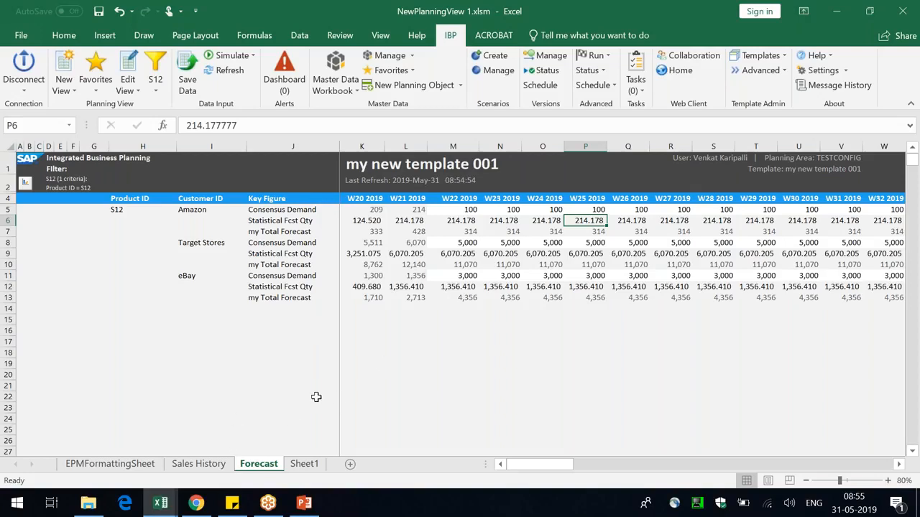
{"action": "left_click", "coordinate": [133, 465]}
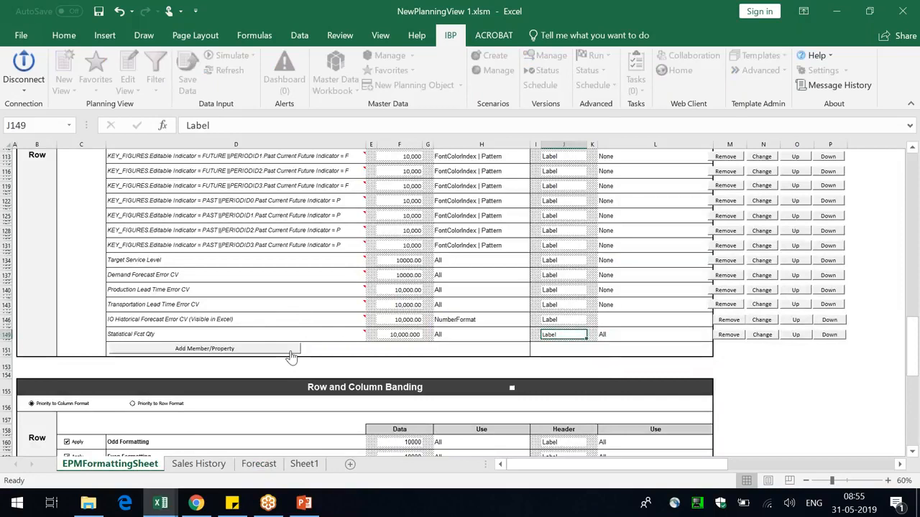
{"action": "mouse_move", "coordinate": [294, 320]}
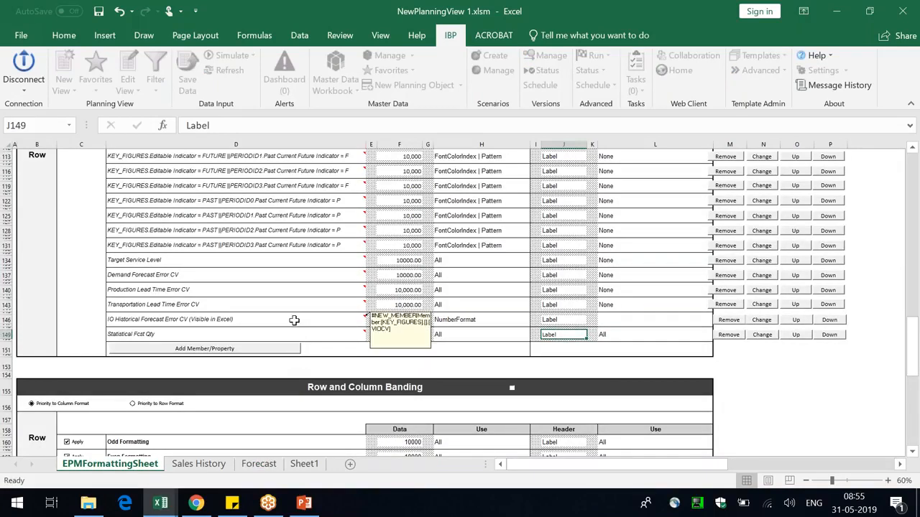
{"action": "scroll", "coordinate": [294, 319], "scroll_direction": "up", "scroll_amount": 1}
{"action": "left_click", "coordinate": [207, 364]}
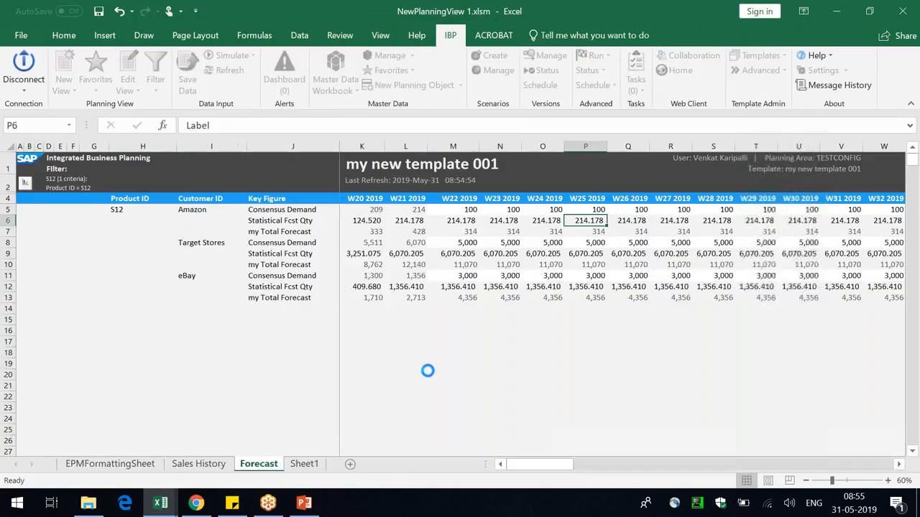
Remove the S12 product filter from the Forecast view so that all products are loaded
{"action": "left_click", "coordinate": [243, 330]}
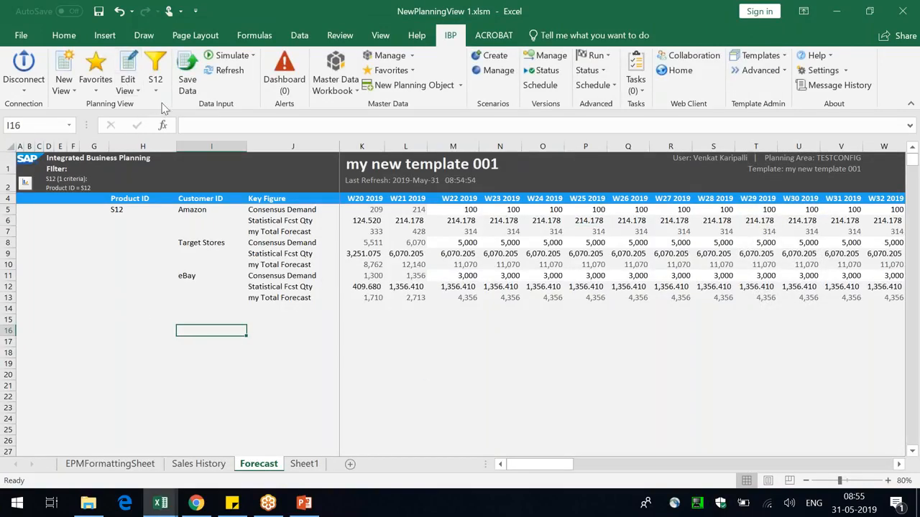
{"action": "left_click", "coordinate": [156, 77]}
{"action": "left_click", "coordinate": [201, 247]}
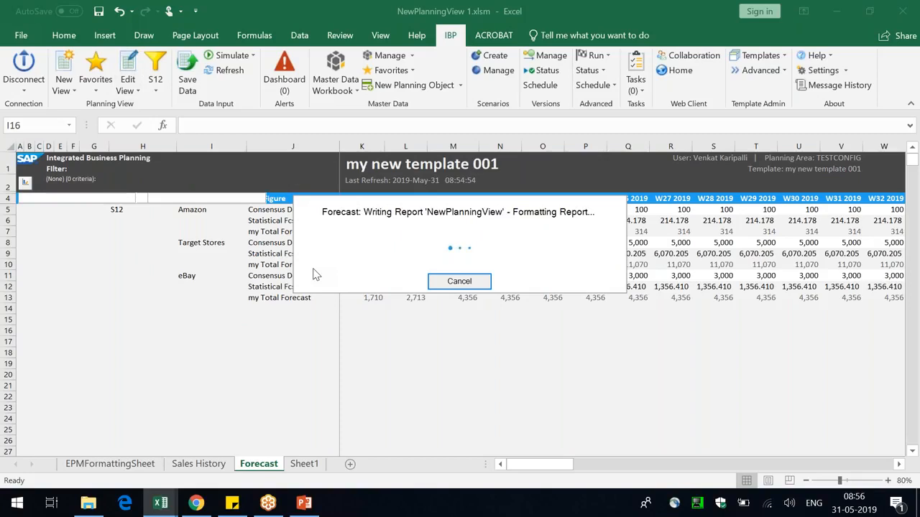
{"action": "left_click", "coordinate": [220, 214]}
Examine how the GalaxyN9G rows are arranged by customer and key figure in the Forecast view
{"action": "scroll", "coordinate": [365, 388], "scroll_direction": "down", "scroll_amount": 17}
{"action": "scroll", "coordinate": [384, 399], "scroll_direction": "down", "scroll_amount": 14}
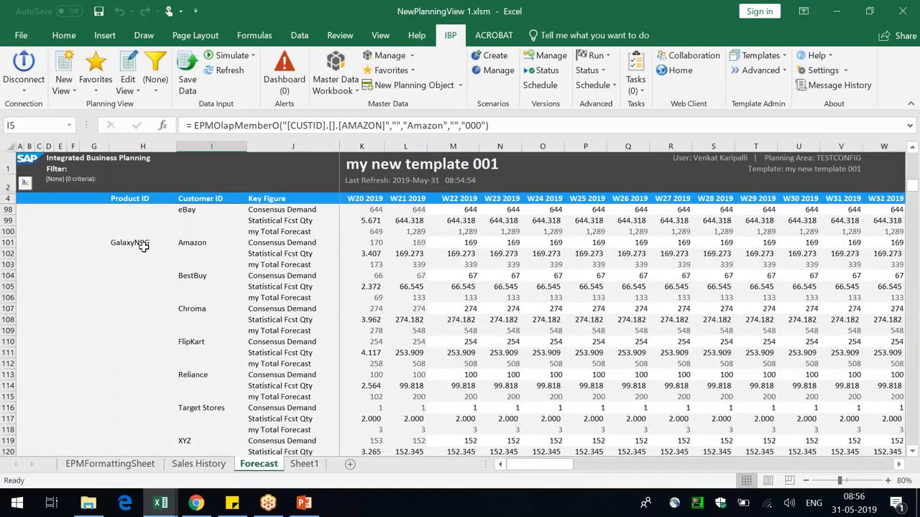
{"action": "left_click", "coordinate": [137, 263]}
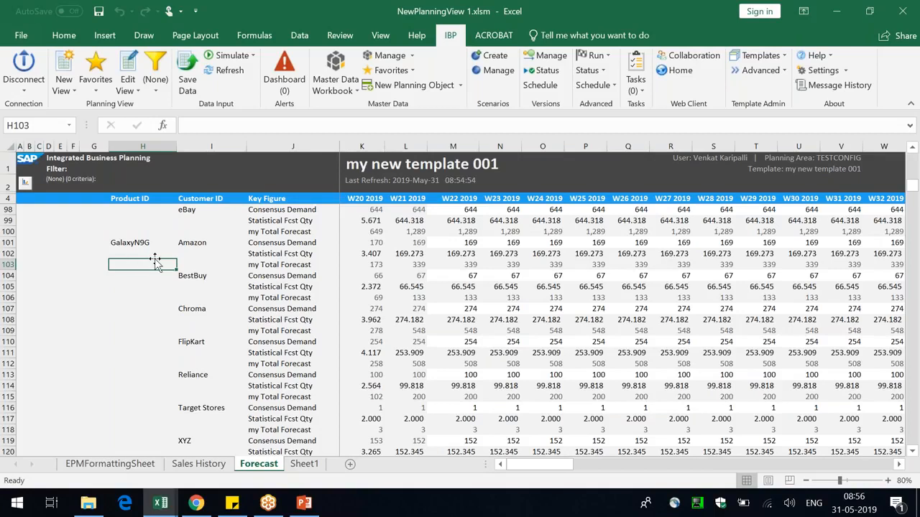
{"action": "left_click_drag", "start_coordinate": [141, 242], "coordinate": [188, 243]}
{"action": "left_click", "coordinate": [138, 304]}
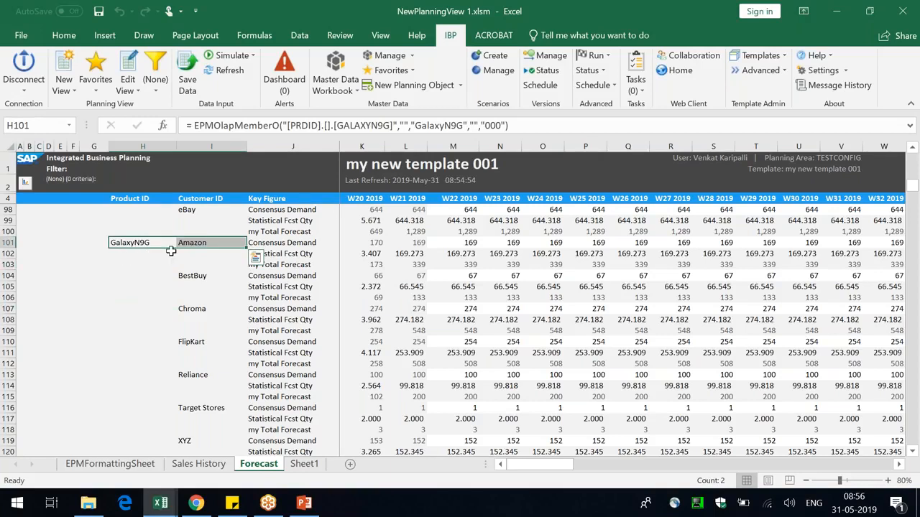
{"action": "left_click_drag", "start_coordinate": [289, 245], "coordinate": [331, 280]}
{"action": "left_click", "coordinate": [192, 275]}
{"action": "left_click_drag", "start_coordinate": [274, 297], "coordinate": [151, 246]}
{"action": "left_click", "coordinate": [128, 241]}
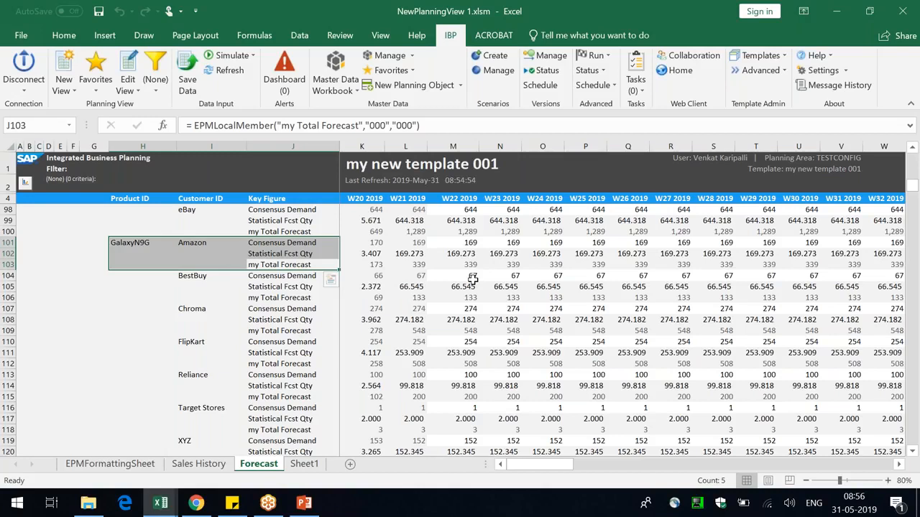
Locate the Pepsi product rows in the Forecast view and check their product IDs
{"action": "scroll", "coordinate": [473, 278], "scroll_direction": "down", "scroll_amount": 20}
{"action": "scroll", "coordinate": [468, 288], "scroll_direction": "down", "scroll_amount": 16}
{"action": "left_click_drag", "start_coordinate": [914, 225], "coordinate": [913, 286]}
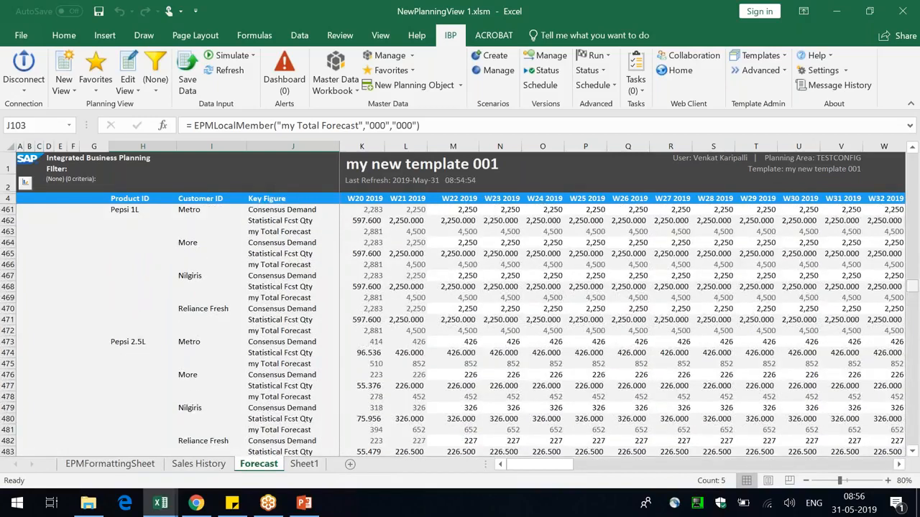
{"action": "left_click", "coordinate": [124, 204]}
{"action": "left_click", "coordinate": [132, 341]}
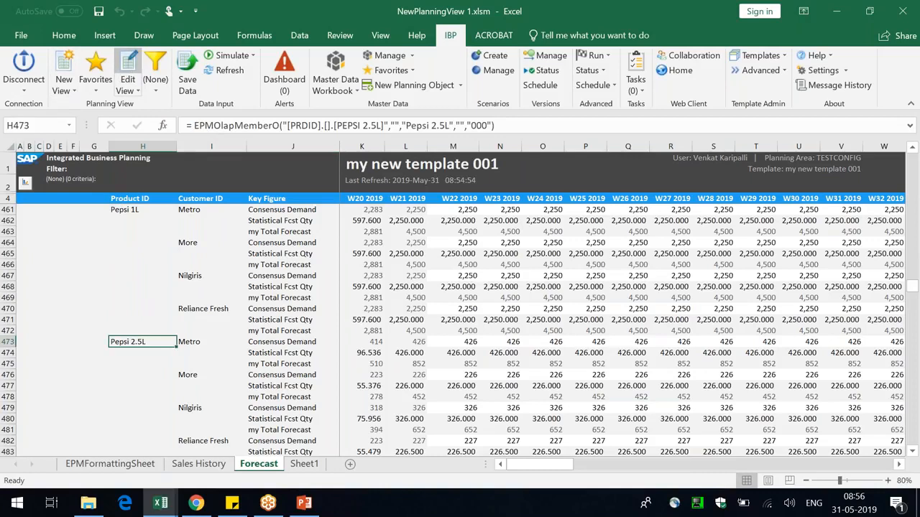
Filter the Forecast planning view by Product ID to Pepsi 1L, Pepsi 2.5L and Pepsi Tin
{"action": "left_click", "coordinate": [129, 64]}
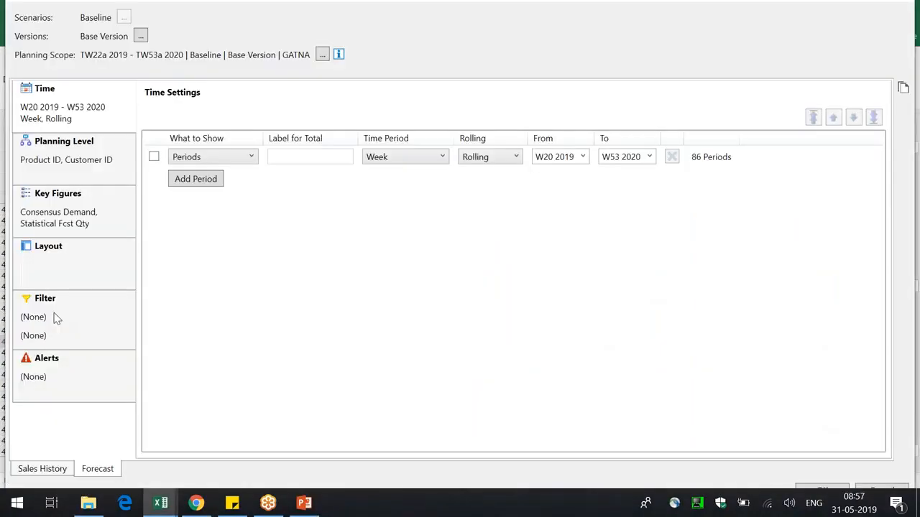
{"action": "left_click", "coordinate": [57, 319]}
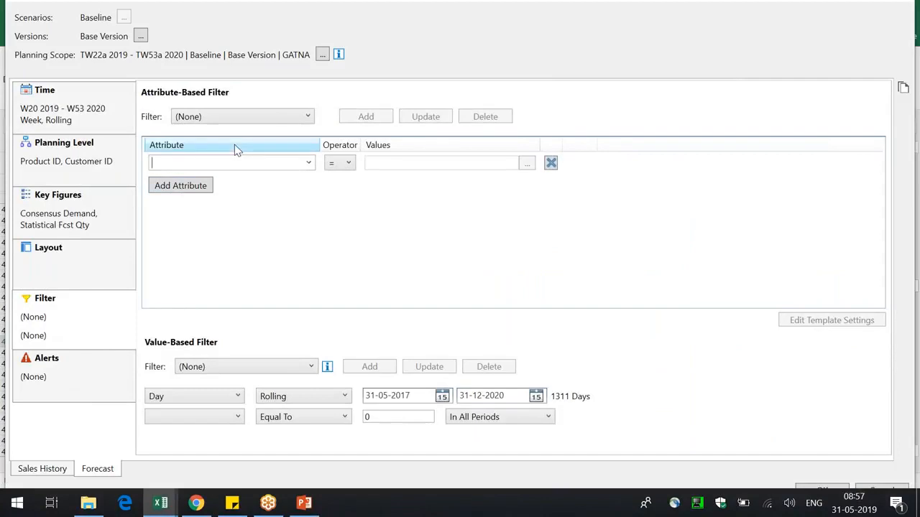
{"action": "type", "text": "Product ID"}
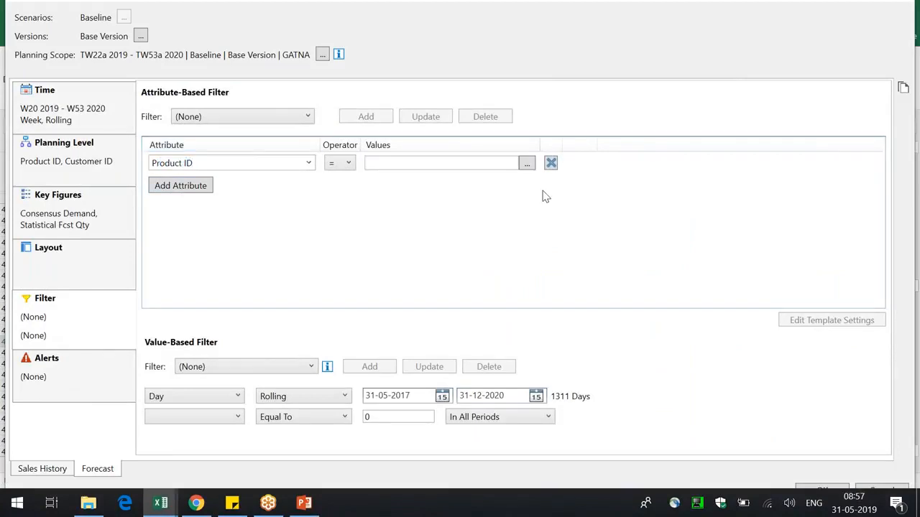
{"action": "left_click", "coordinate": [526, 163]}
{"action": "type", "text": "Pepsi"}
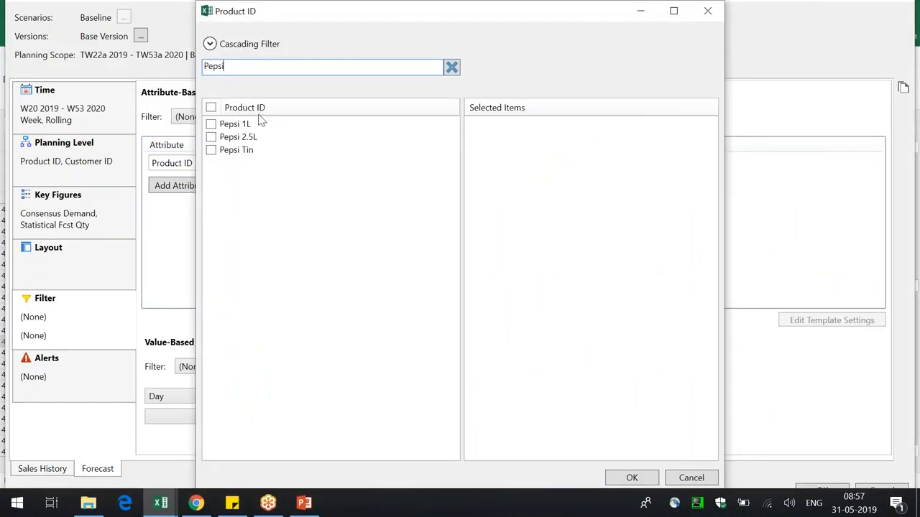
{"action": "left_click", "coordinate": [211, 108]}
{"action": "left_click", "coordinate": [647, 477]}
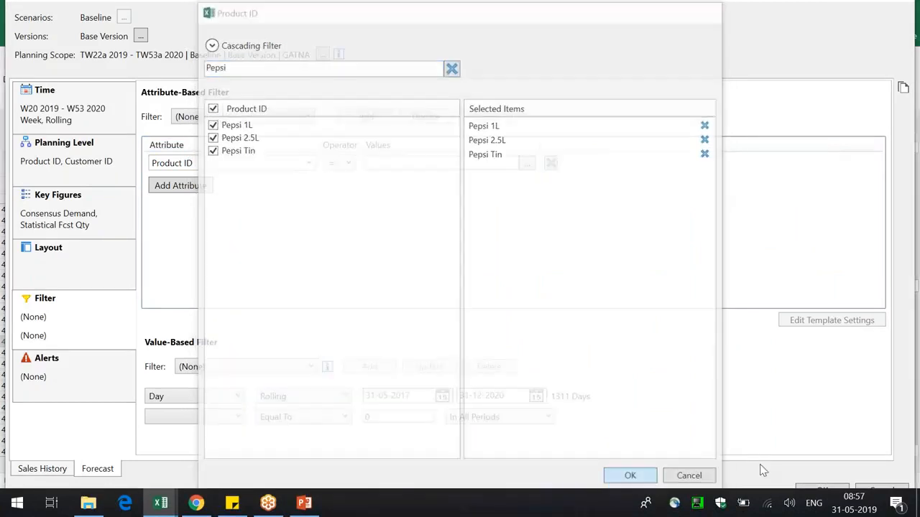
{"action": "left_click", "coordinate": [512, 283]}
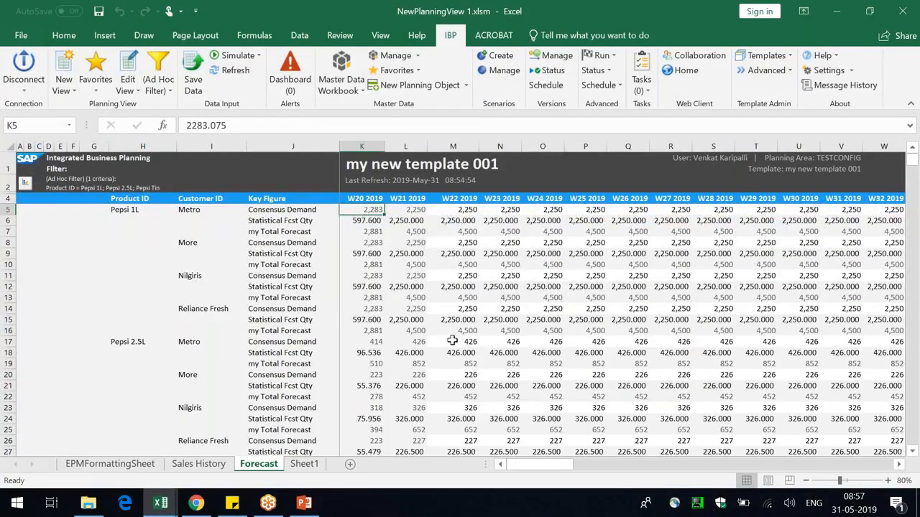
Add the key figure CONSENSUSDEMAND as a new member in the row formatting section of the EPMFormattingSheet
{"action": "left_click", "coordinate": [125, 469]}
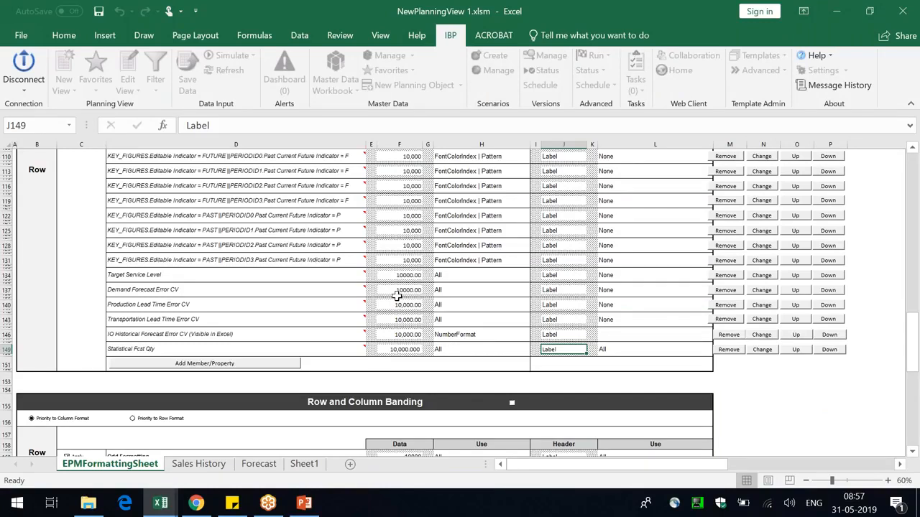
{"action": "left_click", "coordinate": [182, 366]}
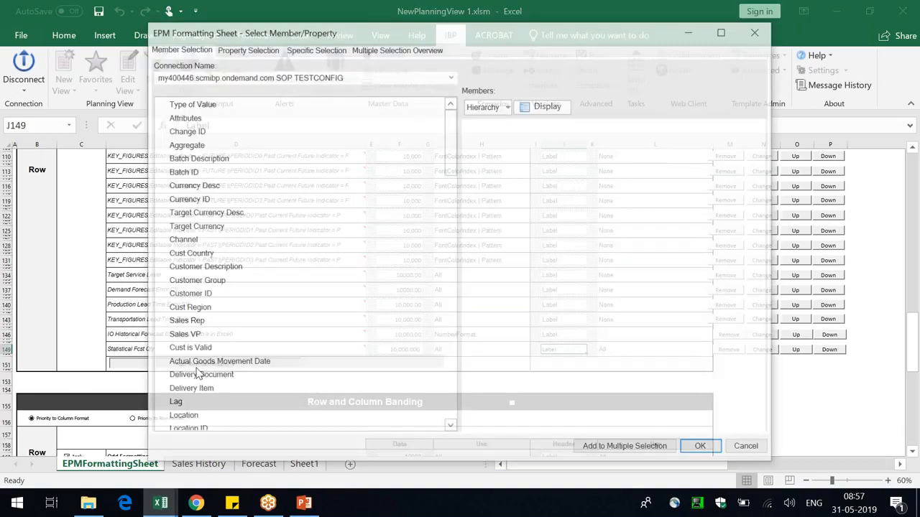
{"action": "left_click_drag", "start_coordinate": [451, 169], "coordinate": [453, 413]}
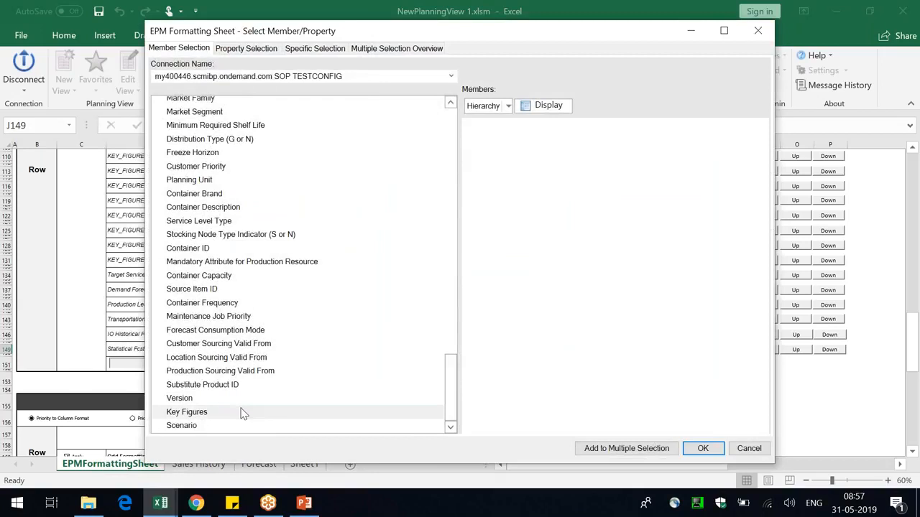
{"action": "left_click", "coordinate": [242, 413]}
{"action": "left_click", "coordinate": [553, 106]}
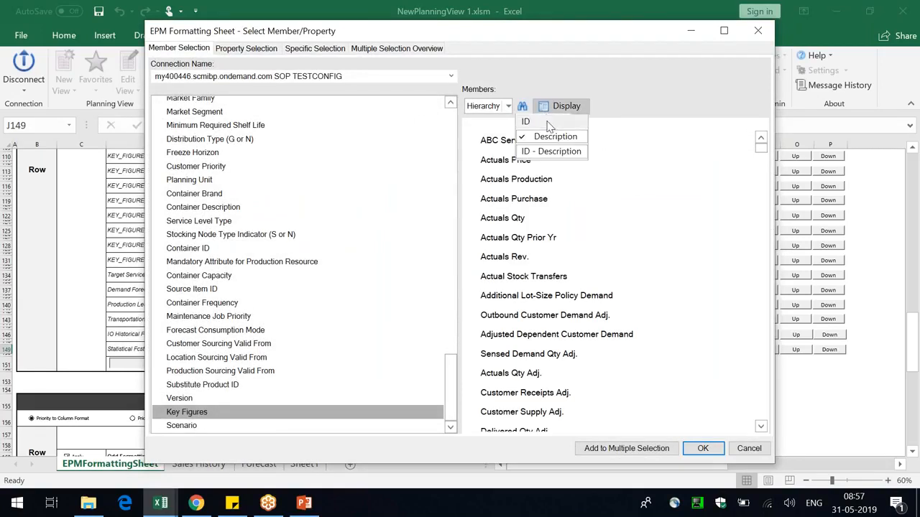
{"action": "left_click", "coordinate": [549, 124]}
{"action": "left_click_drag", "start_coordinate": [762, 148], "coordinate": [766, 208]}
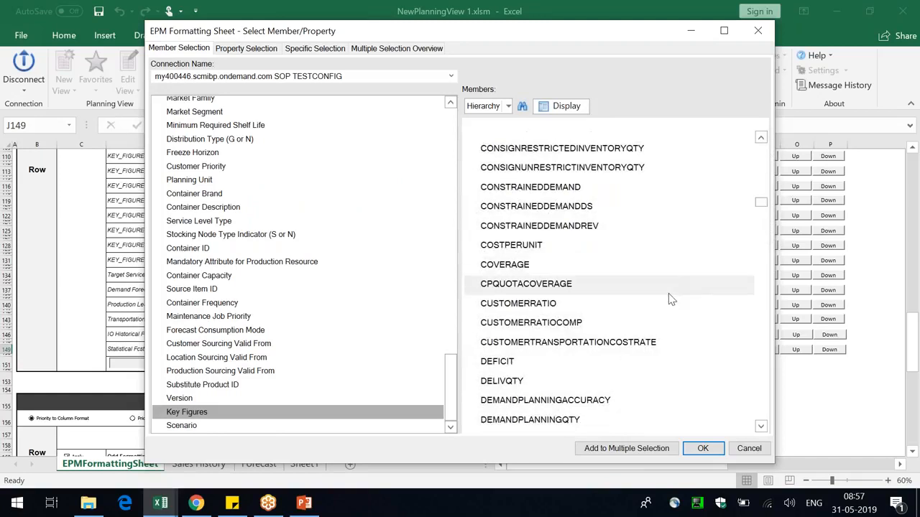
{"action": "scroll", "coordinate": [672, 298], "scroll_direction": "up", "scroll_amount": 4}
{"action": "left_click", "coordinate": [560, 162]}
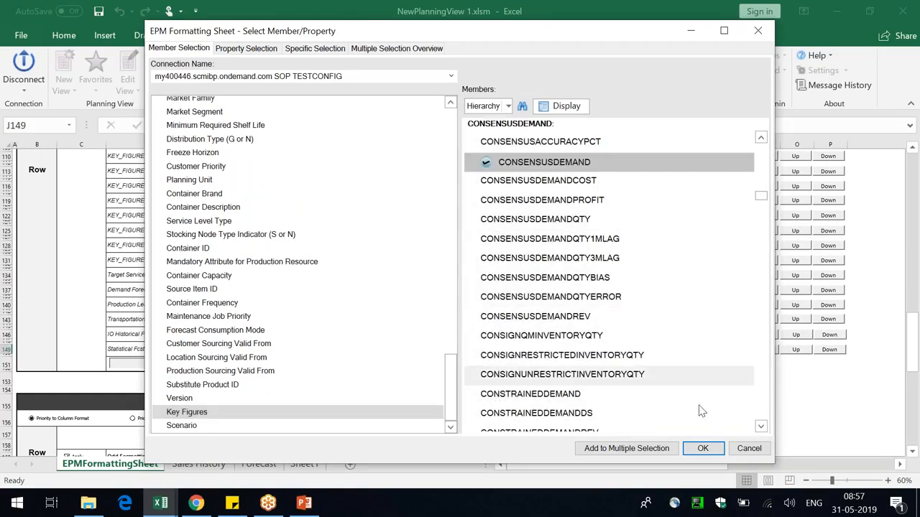
{"action": "left_click", "coordinate": [700, 448]}
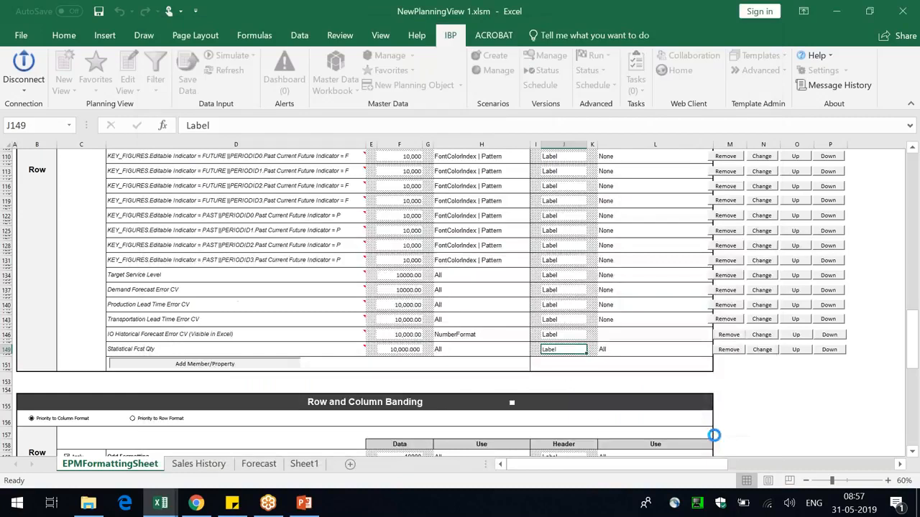
Set the font of the Consensus Demand data cell and header label to Calibri
{"action": "left_click", "coordinate": [413, 364]}
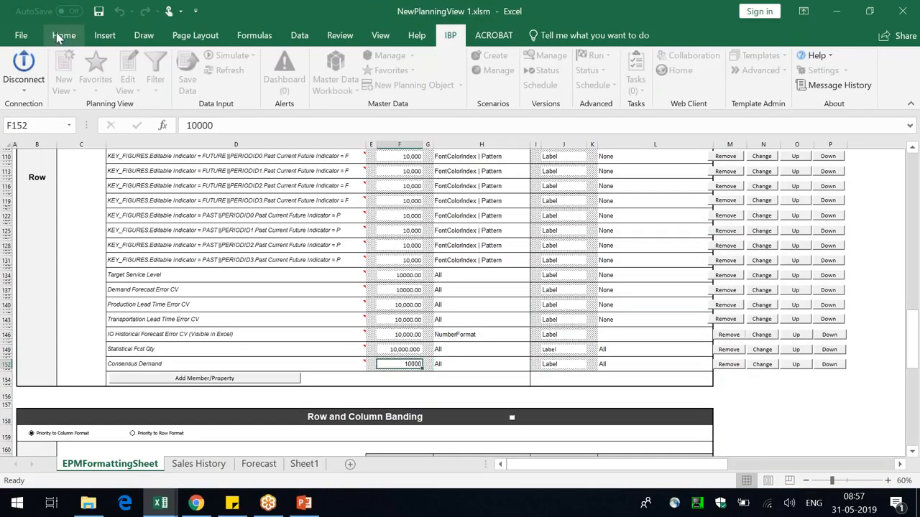
{"action": "left_click", "coordinate": [62, 36]}
{"action": "left_click", "coordinate": [165, 64]}
{"action": "left_click", "coordinate": [143, 109]}
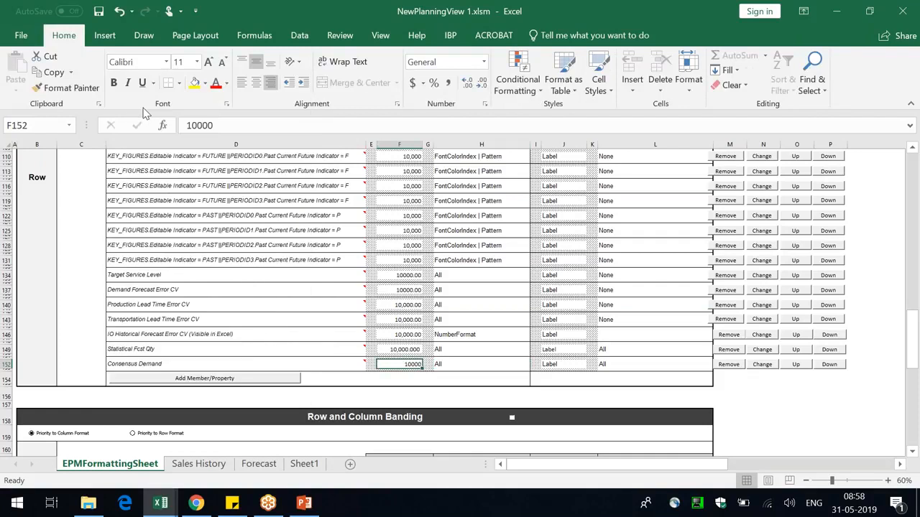
{"action": "left_click", "coordinate": [576, 364]}
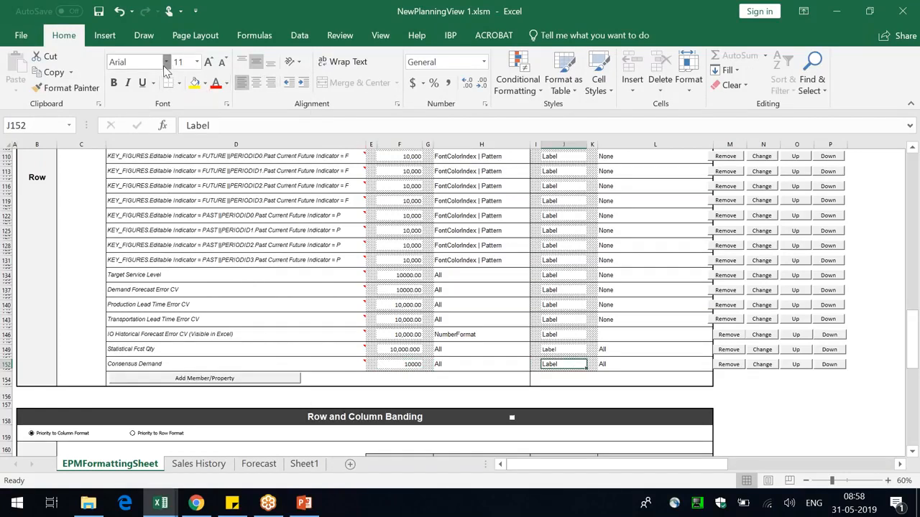
{"action": "left_click", "coordinate": [164, 64]}
{"action": "left_click", "coordinate": [143, 109]}
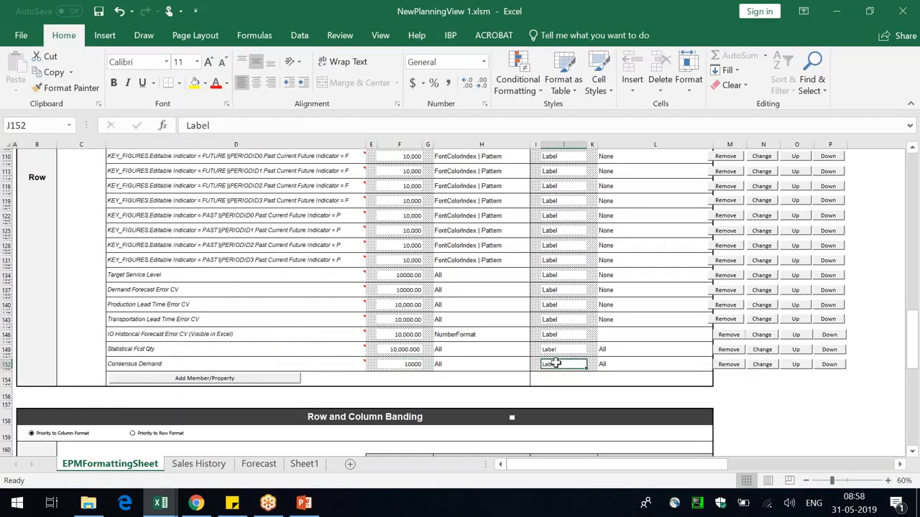
Apply a dotted top border to the Consensus Demand data cell
{"action": "left_click", "coordinate": [405, 362]}
{"action": "right_click", "coordinate": [404, 363]}
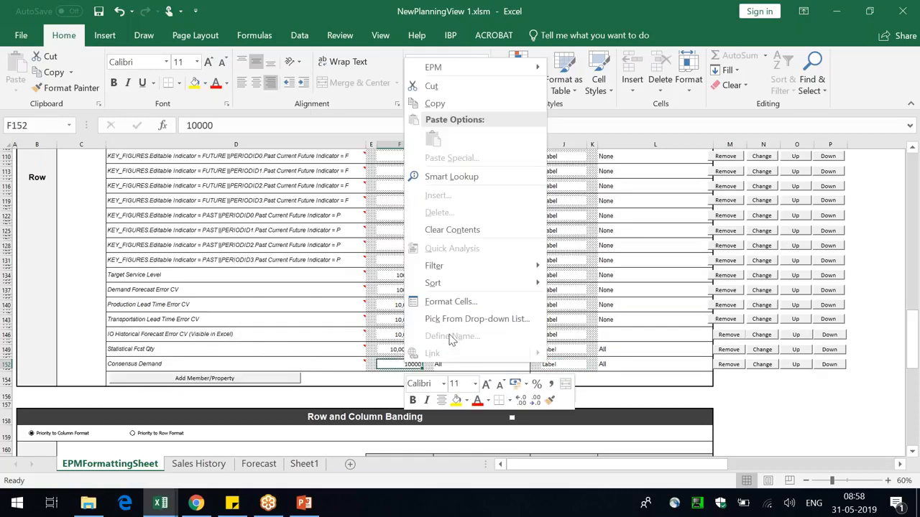
{"action": "left_click", "coordinate": [447, 302]}
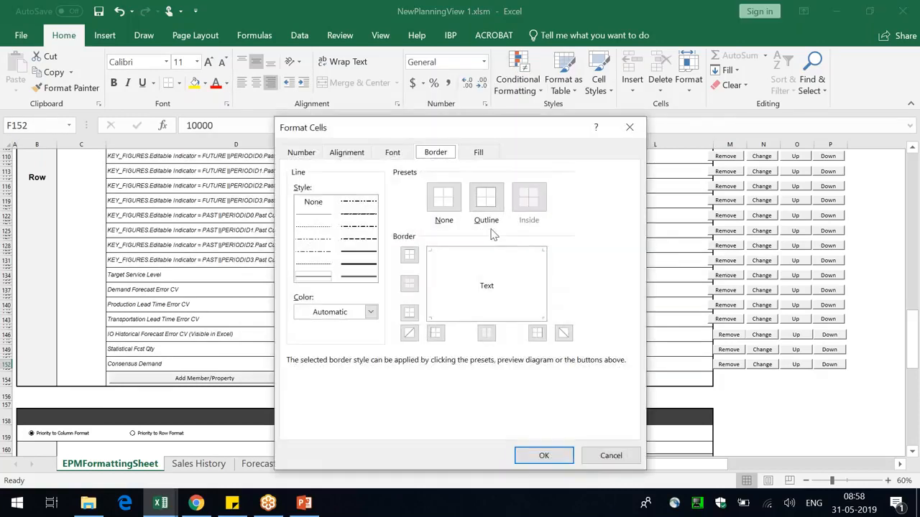
{"action": "left_click", "coordinate": [409, 255]}
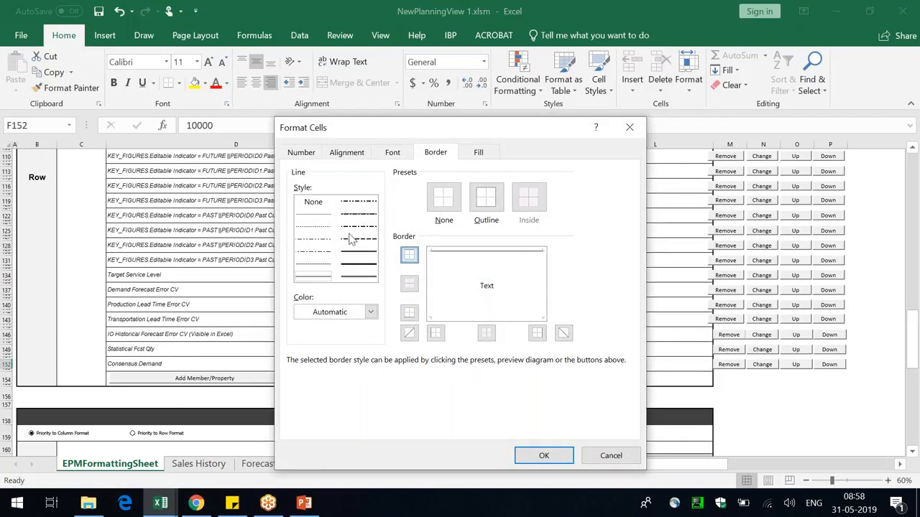
{"action": "left_click", "coordinate": [314, 227]}
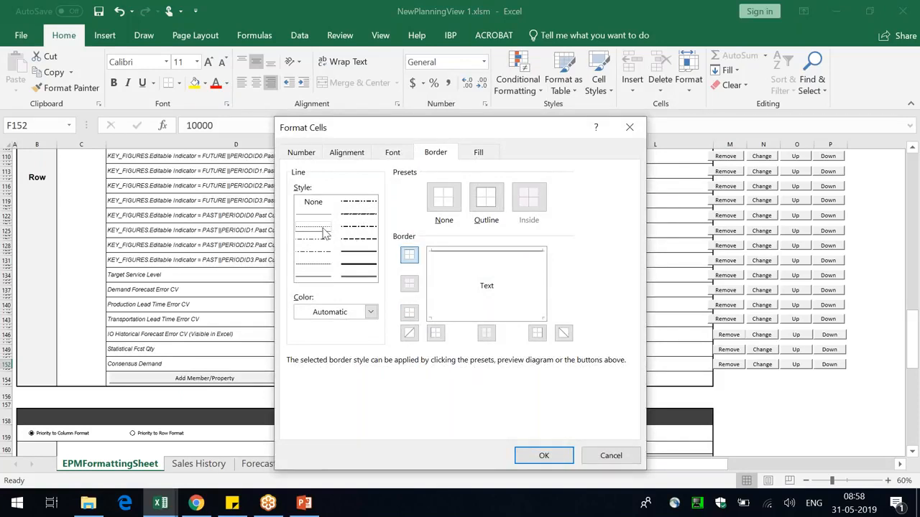
{"action": "left_click", "coordinate": [409, 255]}
{"action": "left_click", "coordinate": [544, 458]}
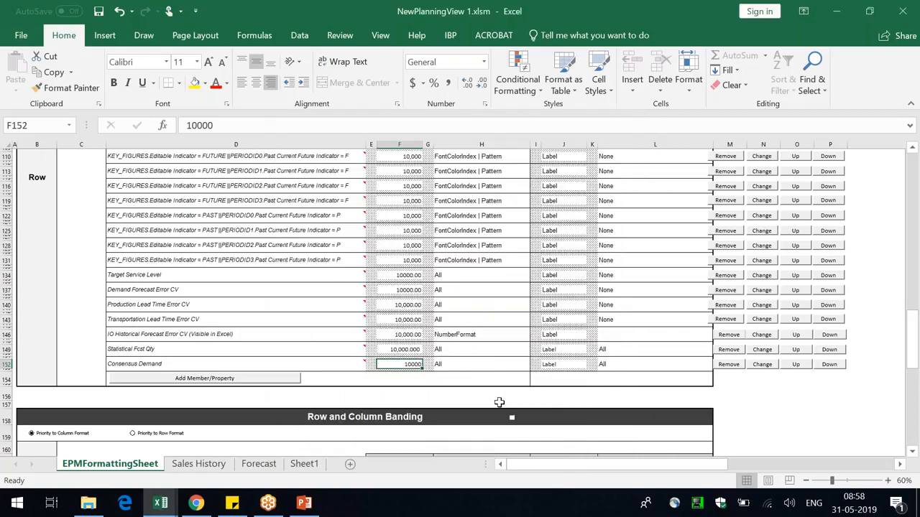
{"action": "left_click", "coordinate": [556, 364]}
{"action": "right_click", "coordinate": [555, 365]}
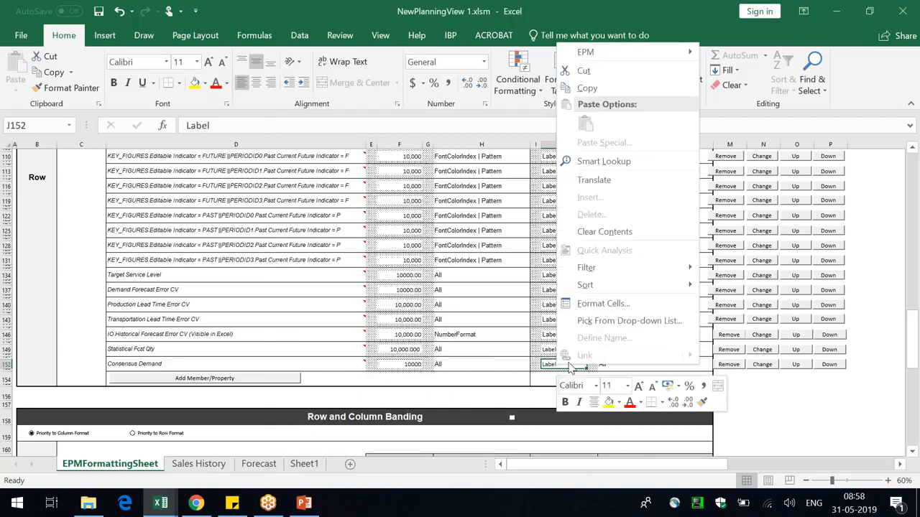
{"action": "left_click", "coordinate": [600, 302]}
{"action": "left_click", "coordinate": [762, 130]}
Refresh the Forecast planning view and check the top border on the Consensus Demand data rows
{"action": "left_click", "coordinate": [260, 465]}
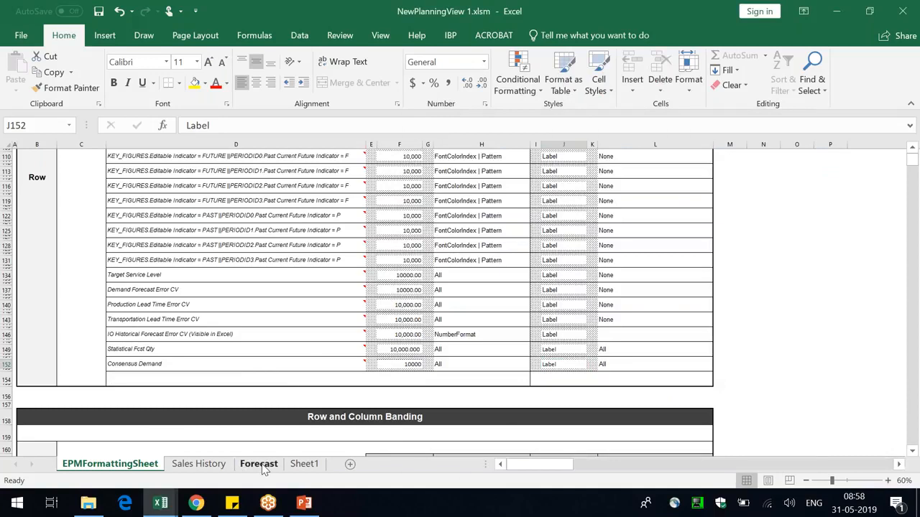
{"action": "left_click", "coordinate": [231, 69]}
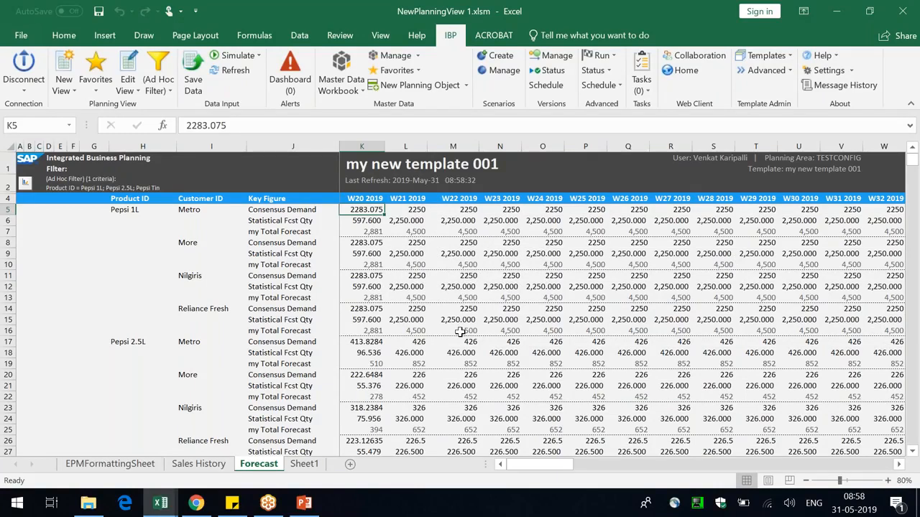
{"action": "left_click_drag", "start_coordinate": [513, 330], "coordinate": [360, 309]}
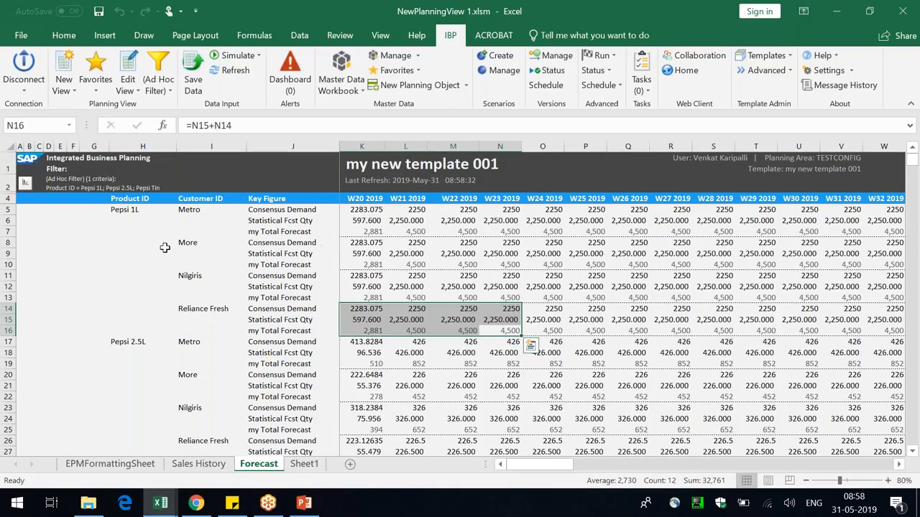
Apply a dotted top border to the Consensus Demand header label in the EPMFormattingSheet
{"action": "left_click", "coordinate": [115, 465]}
{"action": "left_click", "coordinate": [561, 370]}
{"action": "key", "text": "Up"}
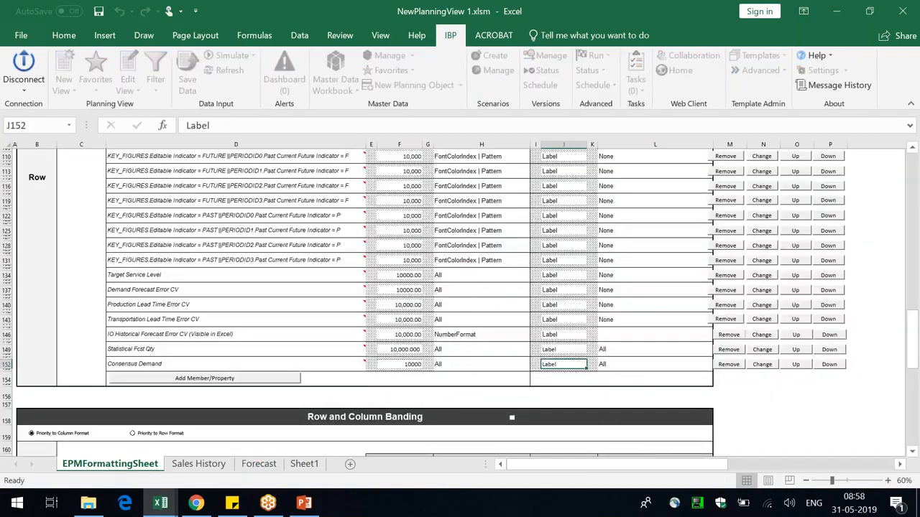
{"action": "right_click", "coordinate": [559, 367]}
{"action": "left_click", "coordinate": [603, 309]}
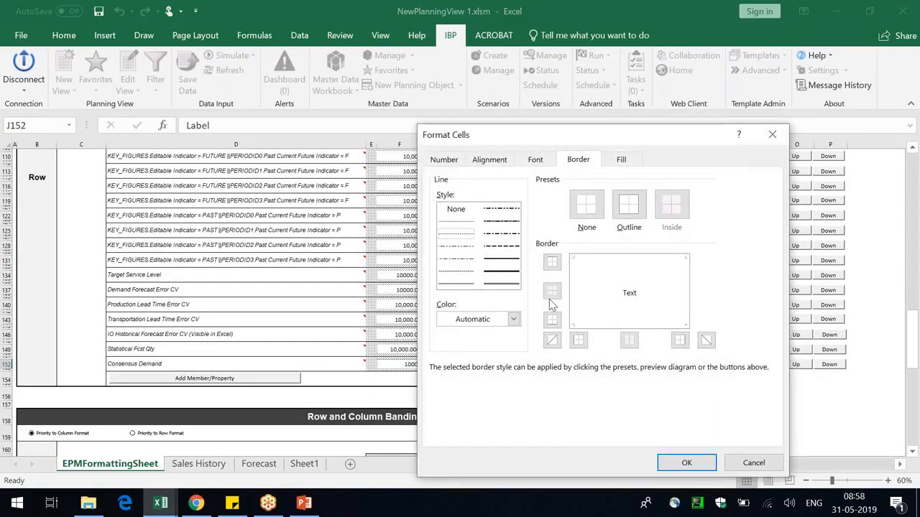
{"action": "left_click", "coordinate": [552, 263]}
{"action": "left_click", "coordinate": [701, 463]}
Refresh the Forecast planning view and check the separators across the header and data cells of each key figure group
{"action": "left_click", "coordinate": [260, 463]}
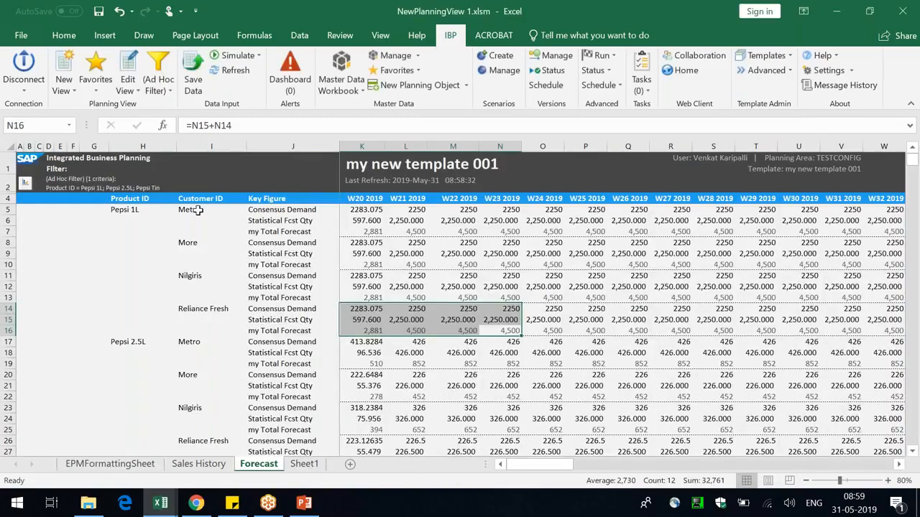
{"action": "left_click", "coordinate": [232, 69]}
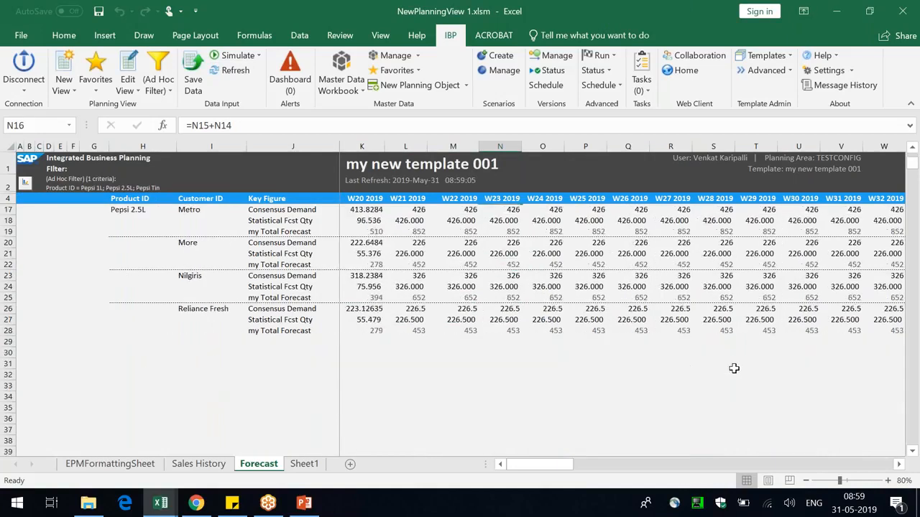
{"action": "left_click", "coordinate": [760, 338]}
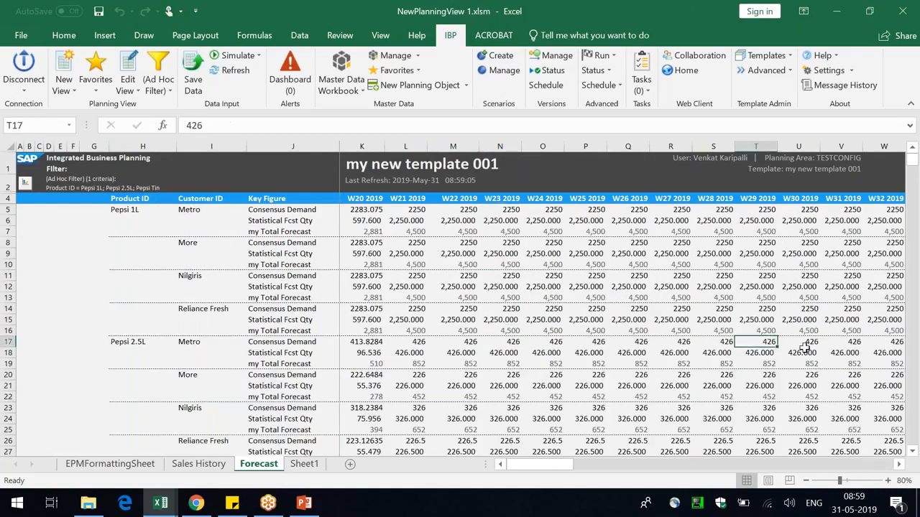
{"action": "key", "text": "ctrl+Home"}
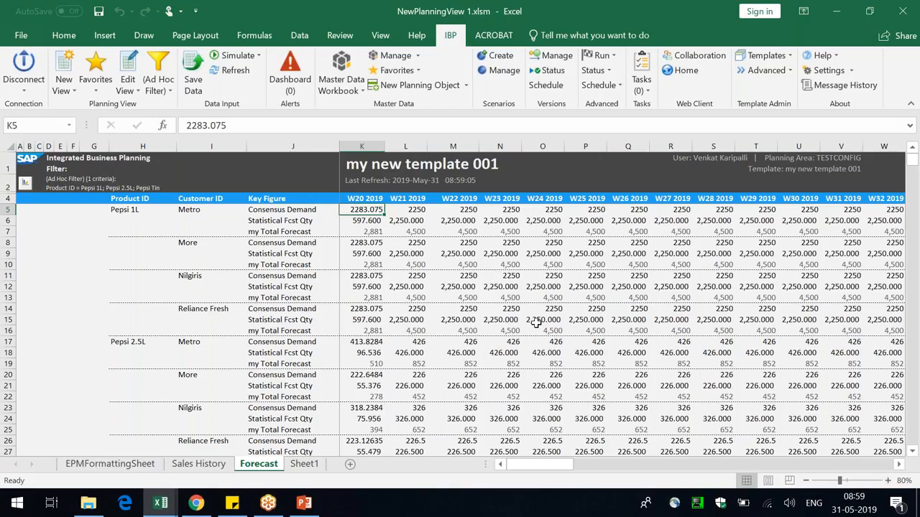
Remove the Consensus Demand and Statistical Fcst Qty members from the row formatting and refresh the Forecast view
{"action": "left_click", "coordinate": [156, 465]}
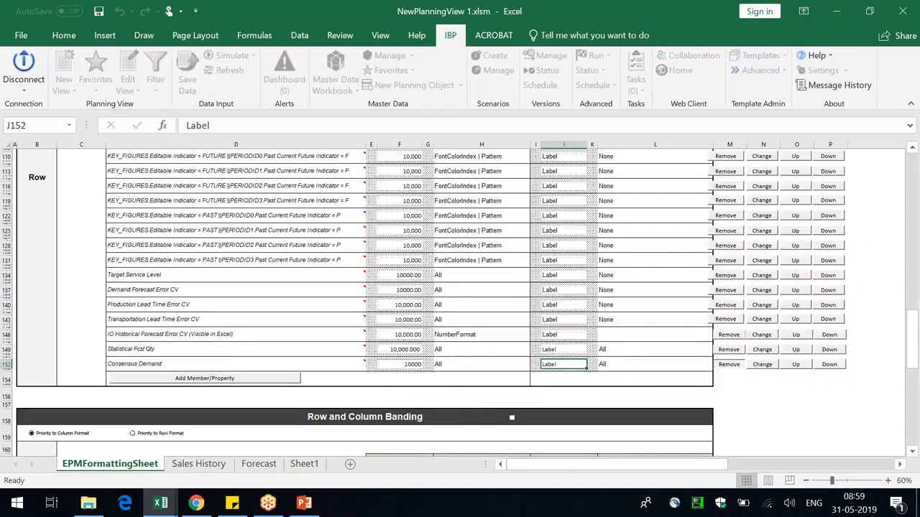
{"action": "left_click", "coordinate": [730, 352]}
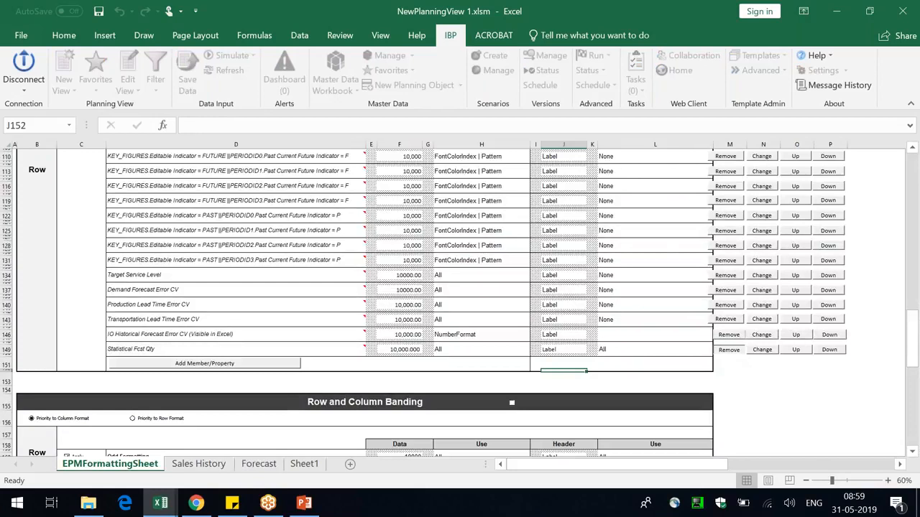
{"action": "left_click", "coordinate": [247, 467]}
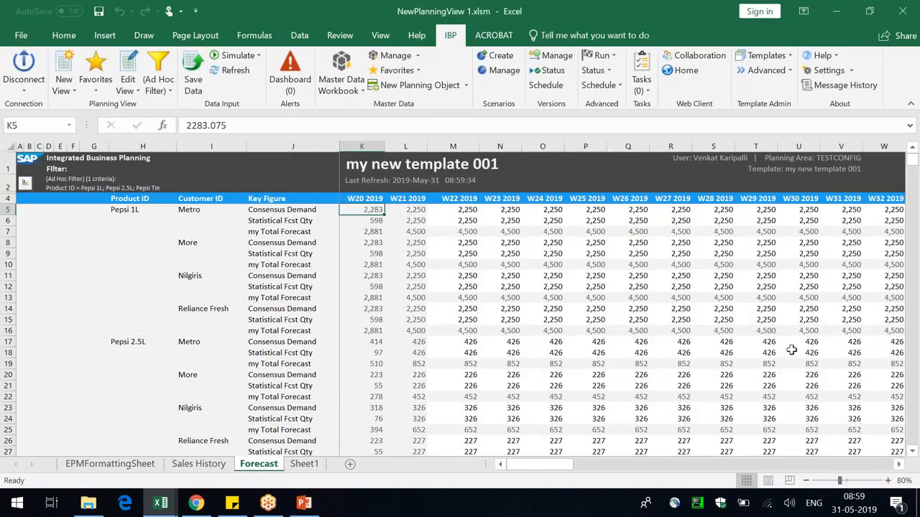
{"action": "left_click_drag", "start_coordinate": [428, 147], "coordinate": [388, 148]}
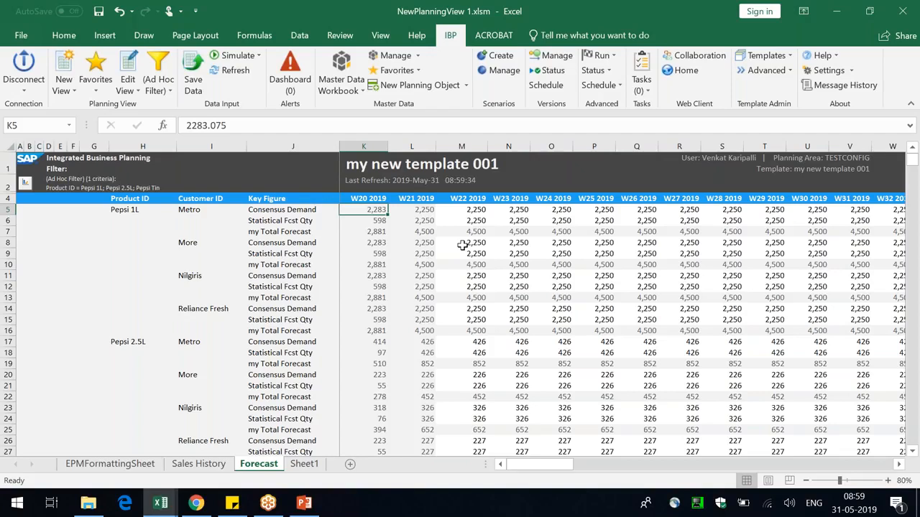
Examine the Consensus Demand labels and weekly values per customer in the Forecast view
{"action": "left_click", "coordinate": [774, 18]}
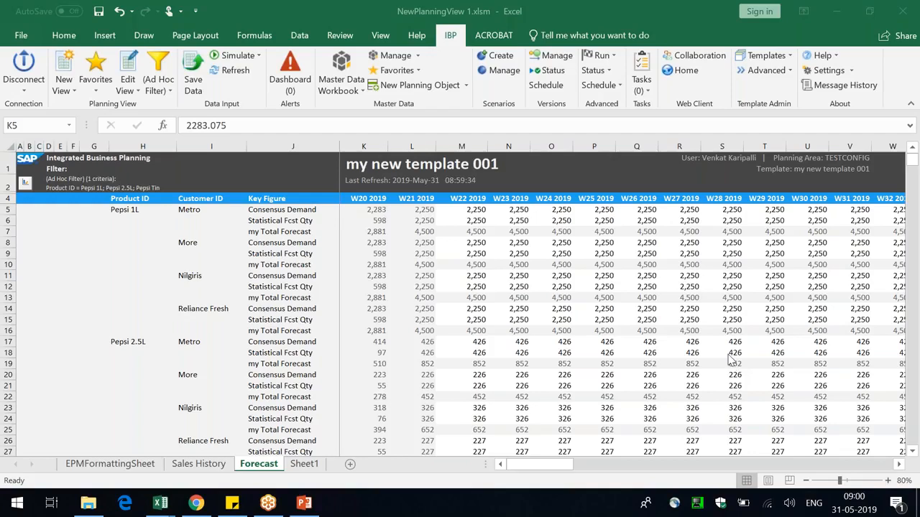
{"action": "left_click", "coordinate": [308, 210]}
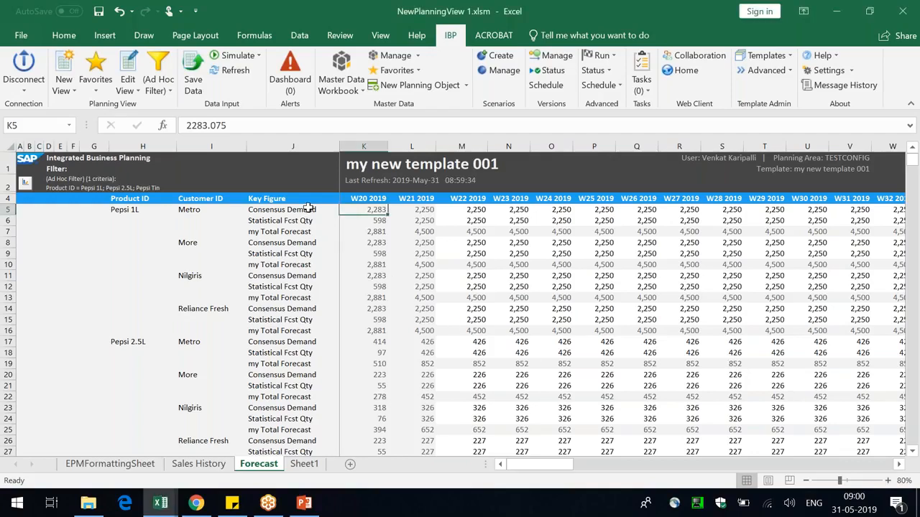
{"action": "left_click", "coordinate": [309, 209]}
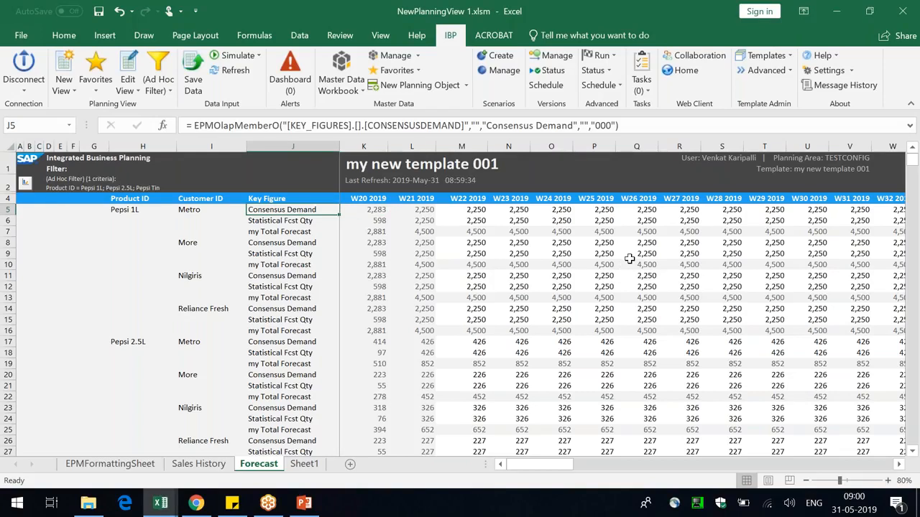
{"action": "left_click_drag", "start_coordinate": [416, 209], "coordinate": [477, 210]}
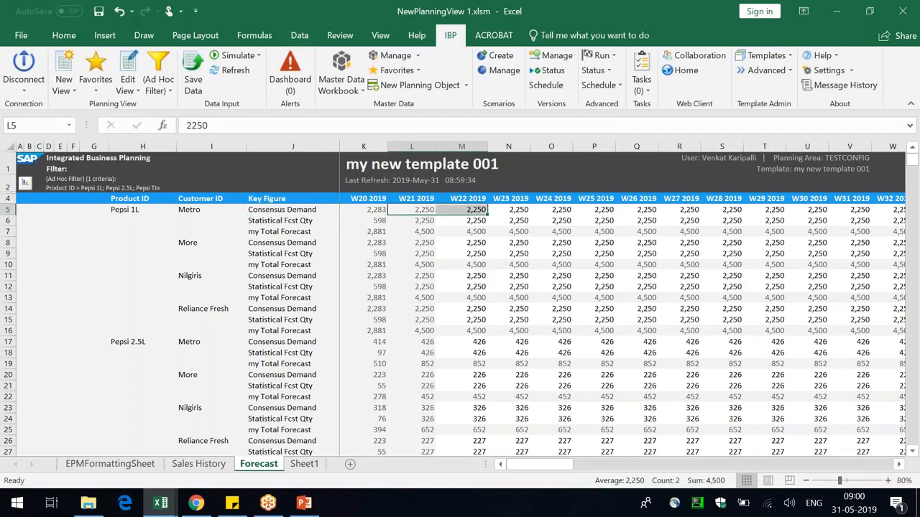
{"action": "left_click_drag", "start_coordinate": [280, 244], "coordinate": [359, 243]}
{"action": "left_click_drag", "start_coordinate": [291, 276], "coordinate": [337, 266]}
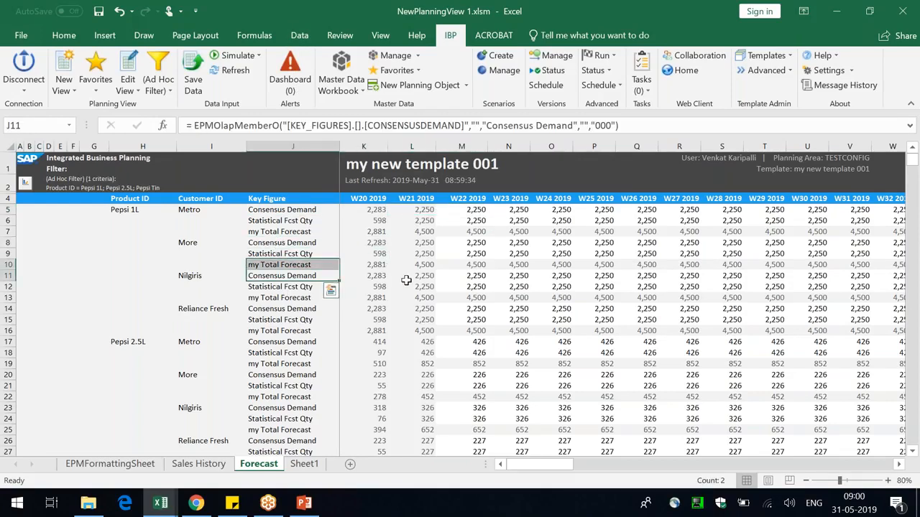
{"action": "left_click", "coordinate": [406, 276]}
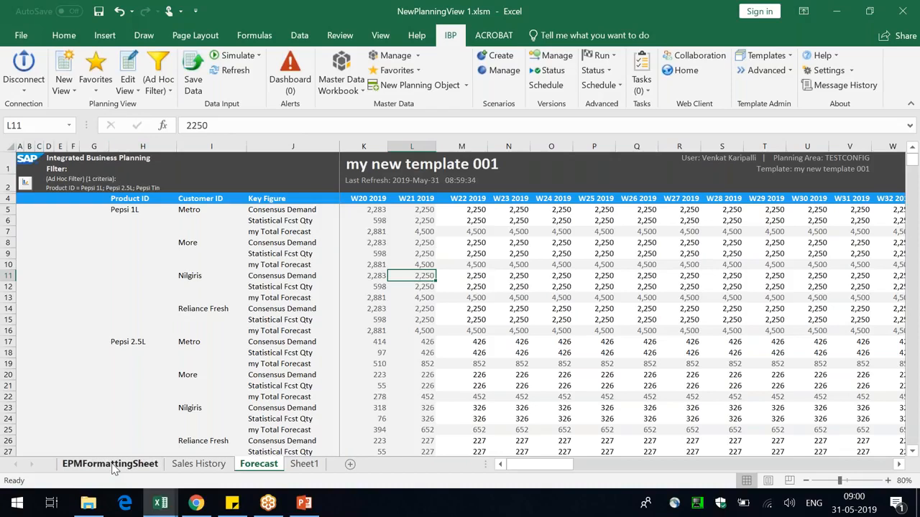
{"action": "left_click", "coordinate": [290, 213]}
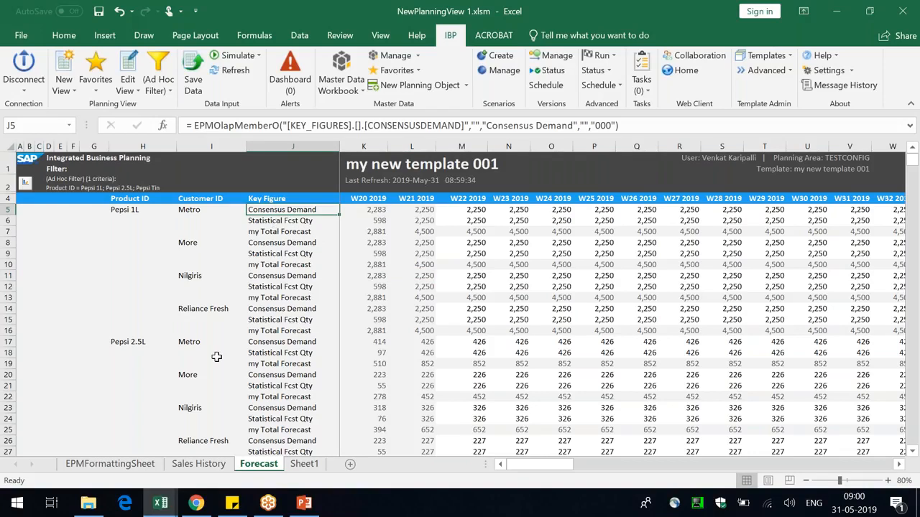
Add the key figure CONSENSUSDEMAND, listed by ID, as a row formatting member in the EPMFormattingSheet
{"action": "left_click", "coordinate": [109, 464]}
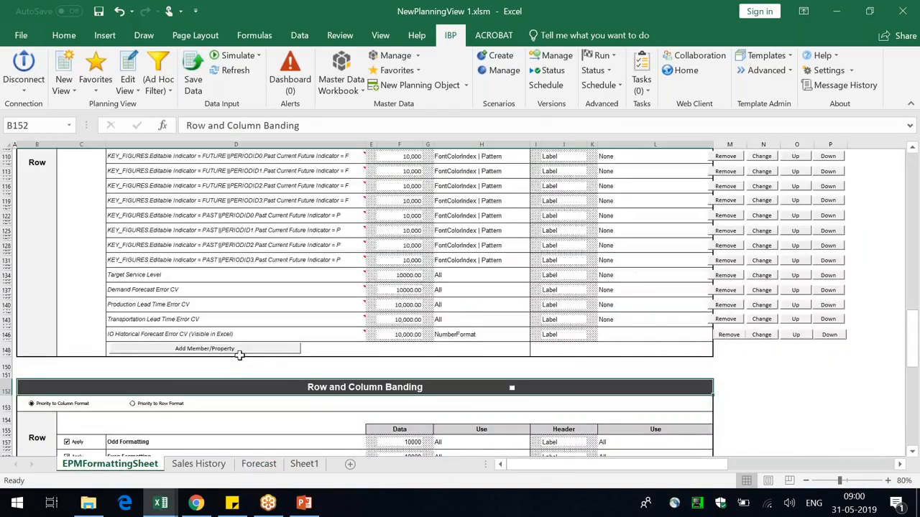
{"action": "left_click", "coordinate": [235, 351]}
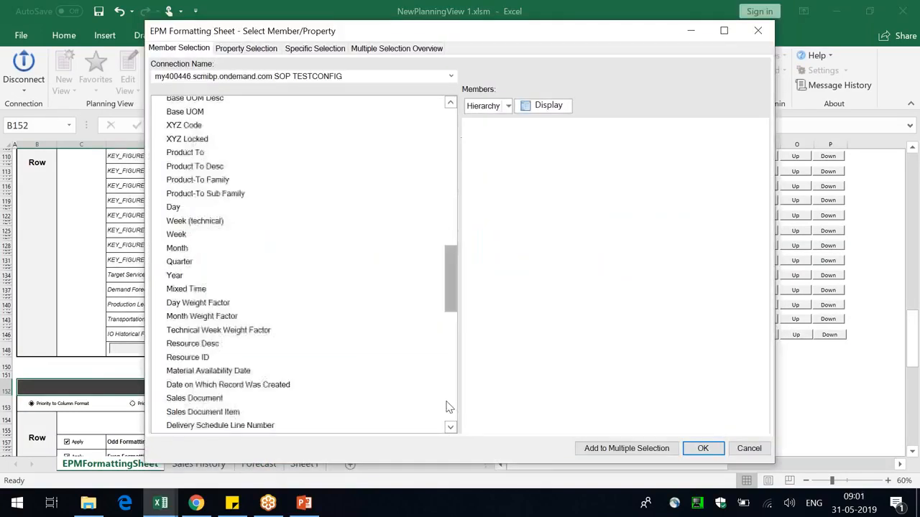
{"action": "left_click", "coordinate": [553, 105]}
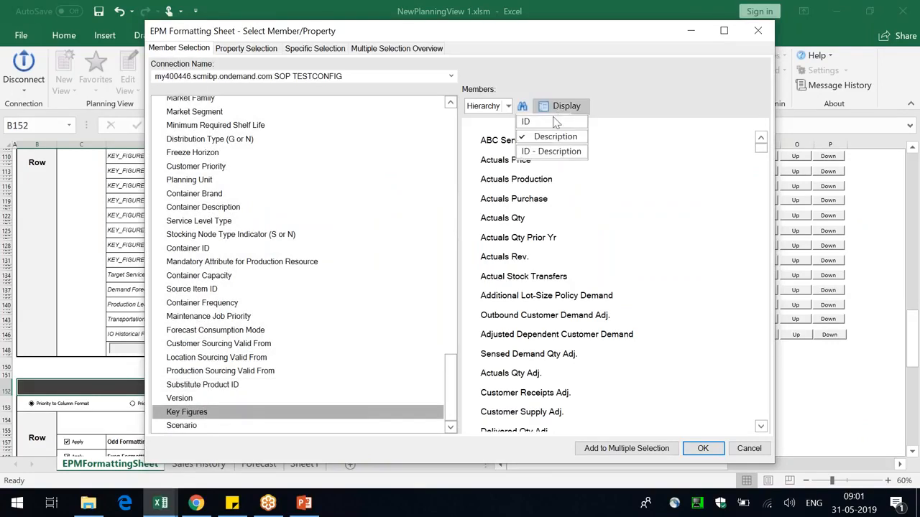
{"action": "left_click", "coordinate": [547, 118]}
{"action": "left_click_drag", "start_coordinate": [763, 149], "coordinate": [760, 201]}
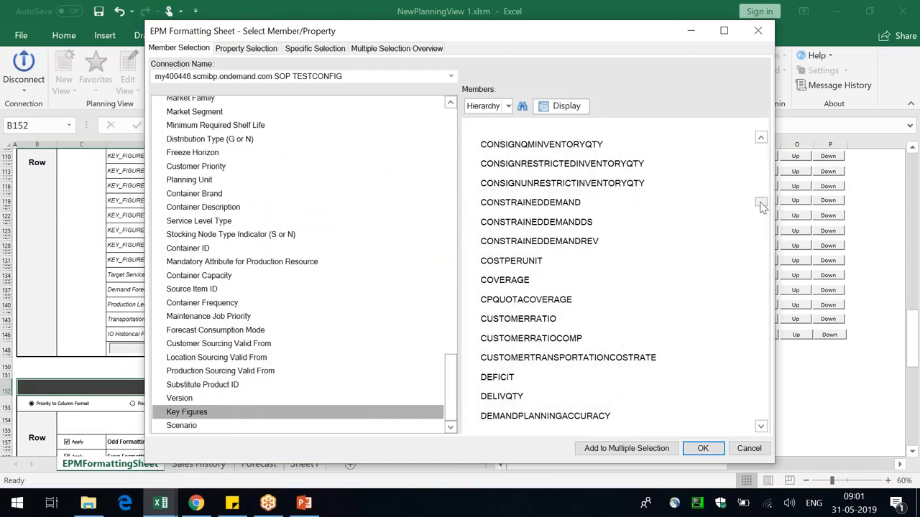
{"action": "scroll", "coordinate": [624, 274], "scroll_direction": "up", "scroll_amount": 3}
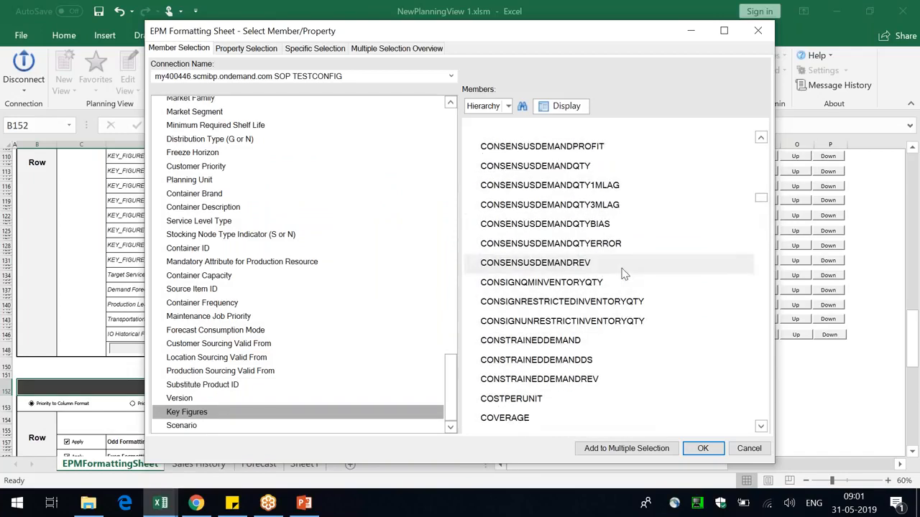
{"action": "left_click", "coordinate": [535, 177]}
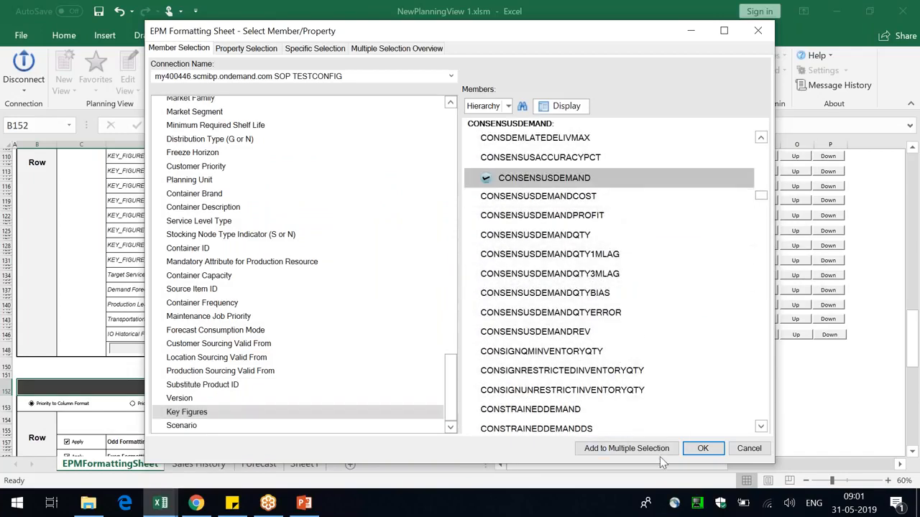
{"action": "left_click", "coordinate": [701, 448]}
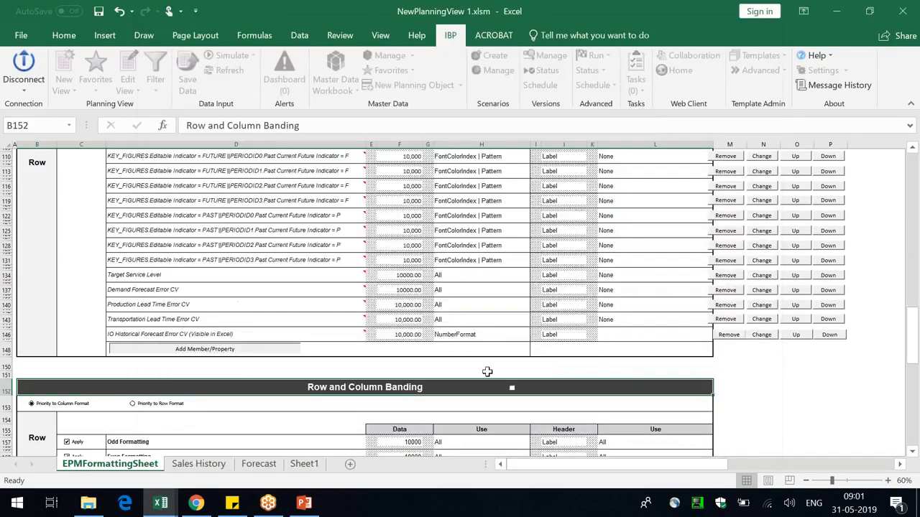
Set the new Consensus Demand data cell's font to Calibri and give it a dotted top border
{"action": "left_click", "coordinate": [411, 349]}
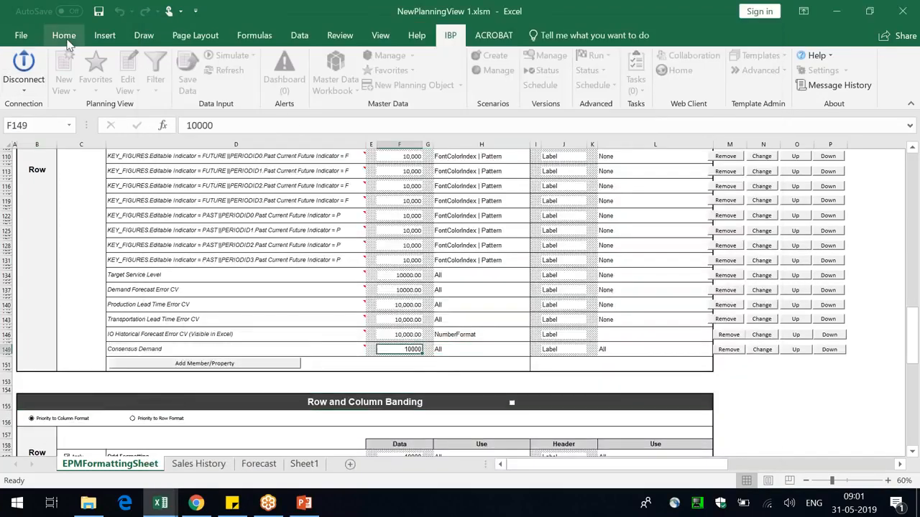
{"action": "left_click", "coordinate": [63, 35]}
{"action": "left_click", "coordinate": [167, 61]}
{"action": "left_click", "coordinate": [143, 115]}
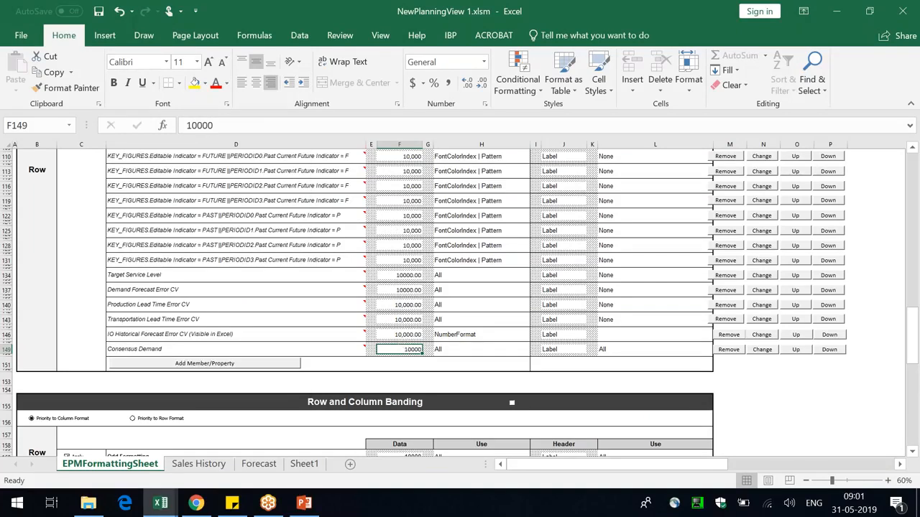
{"action": "right_click", "coordinate": [409, 350]}
{"action": "left_click", "coordinate": [475, 293]}
{"action": "left_click", "coordinate": [329, 219]}
{"action": "left_click", "coordinate": [426, 248]}
{"action": "left_click", "coordinate": [560, 449]}
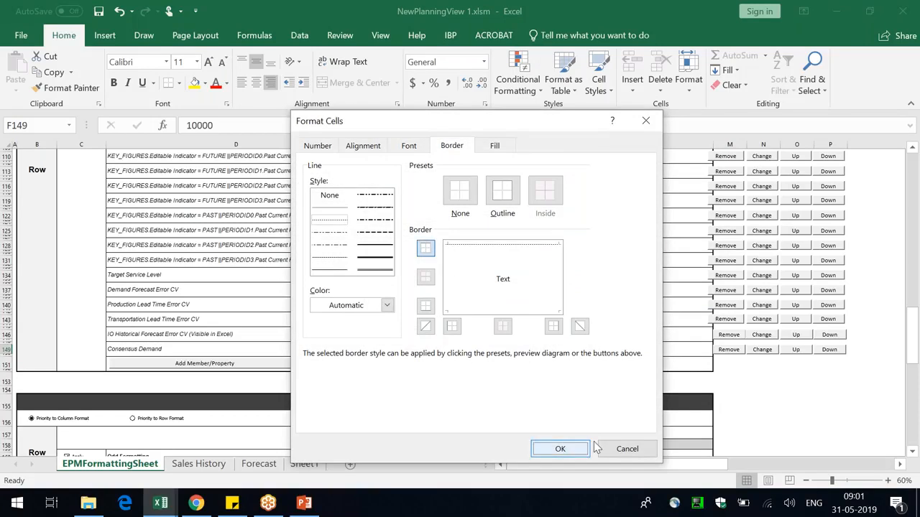
Give the Consensus Demand header label a dotted top border and set its font to Calibri
{"action": "left_click", "coordinate": [551, 350]}
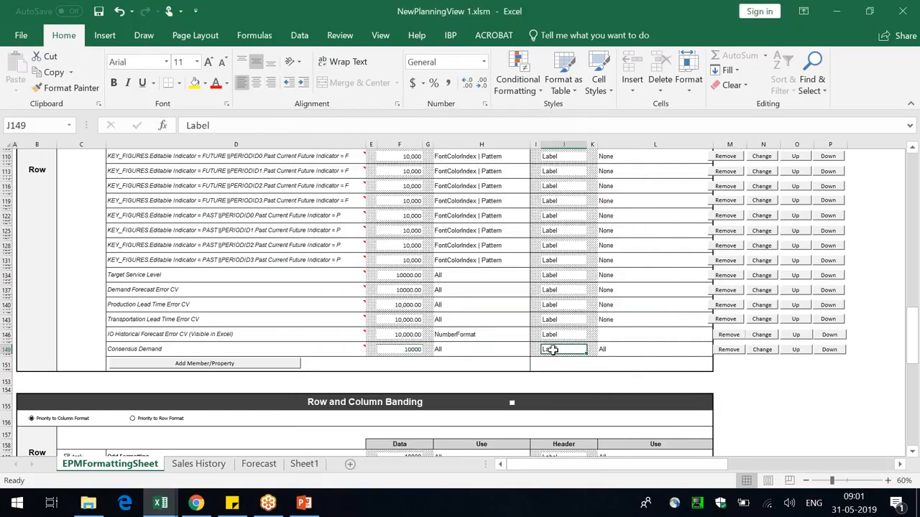
{"action": "right_click", "coordinate": [552, 350]}
{"action": "left_click", "coordinate": [603, 290]}
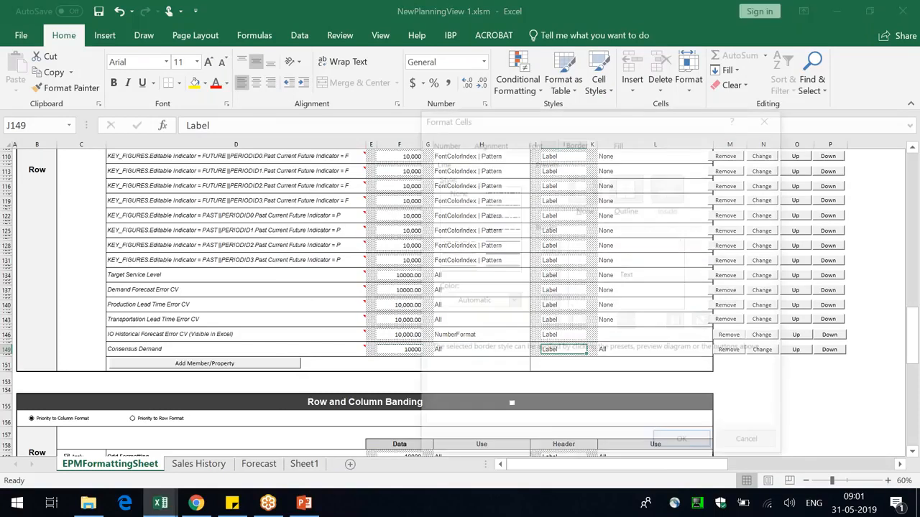
{"action": "left_click", "coordinate": [463, 219]}
{"action": "left_click", "coordinate": [549, 244]}
{"action": "left_click", "coordinate": [684, 444]}
{"action": "left_click", "coordinate": [167, 64]}
{"action": "left_click", "coordinate": [150, 110]}
{"action": "key", "text": "Escape"}
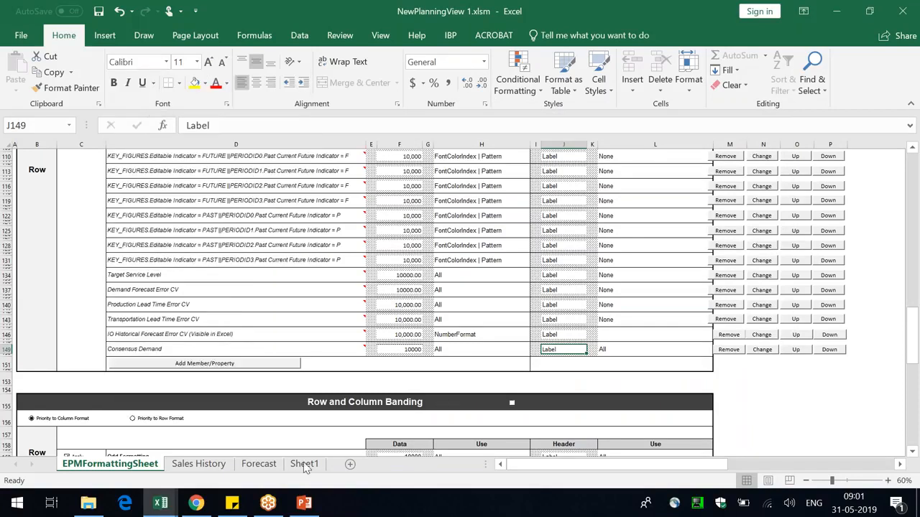
Return to the Forecast planning view and refresh it with the re-created Consensus Demand formatting
{"action": "left_click", "coordinate": [261, 466]}
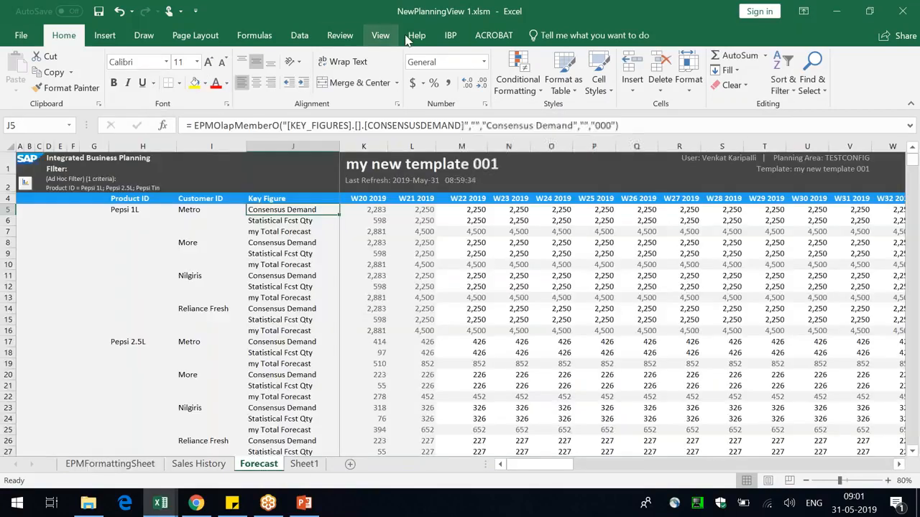
{"action": "left_click", "coordinate": [450, 35]}
{"action": "left_click", "coordinate": [234, 70]}
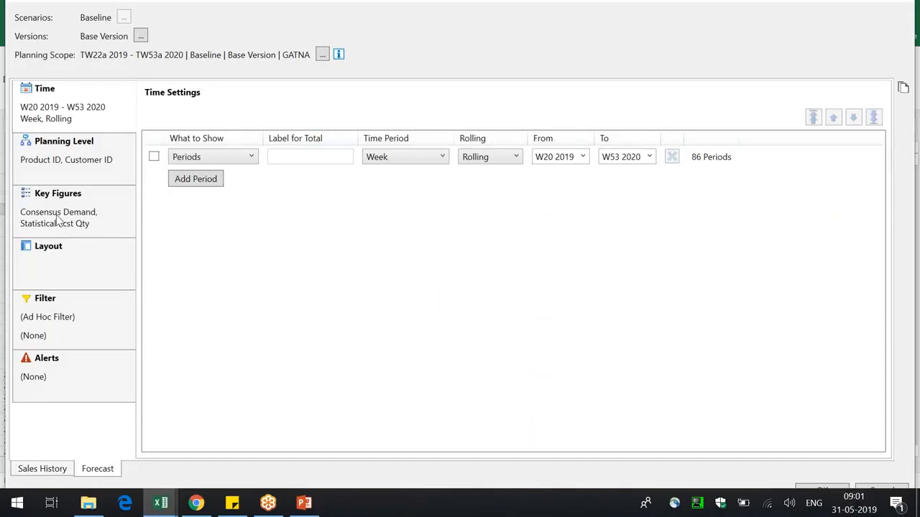
Move Statistical Fcst Qty above Consensus Demand in the Forecast view, apply it, and check where the dotted borders fall between customers
{"action": "left_click", "coordinate": [57, 221]}
{"action": "left_click", "coordinate": [668, 149]}
{"action": "left_click", "coordinate": [833, 117]}
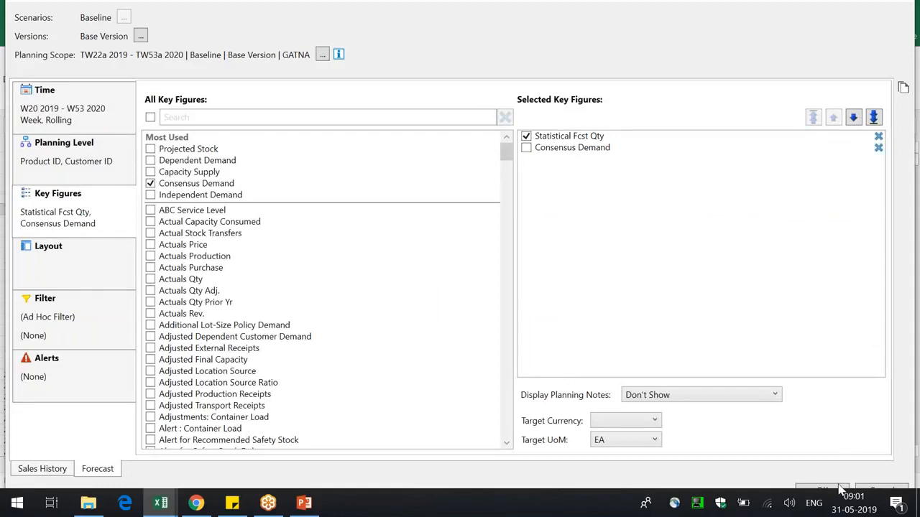
{"action": "left_click", "coordinate": [837, 491]}
{"action": "left_click", "coordinate": [523, 285]}
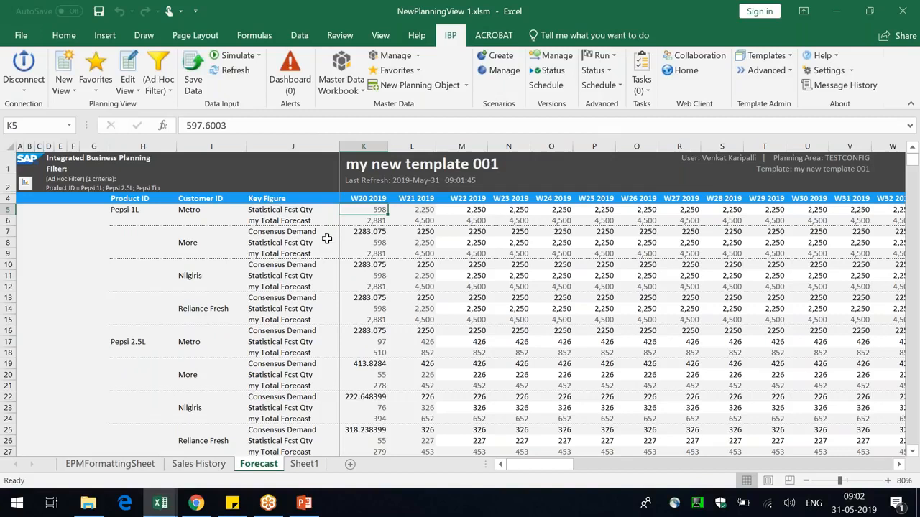
{"action": "left_click_drag", "start_coordinate": [303, 209], "coordinate": [133, 232]}
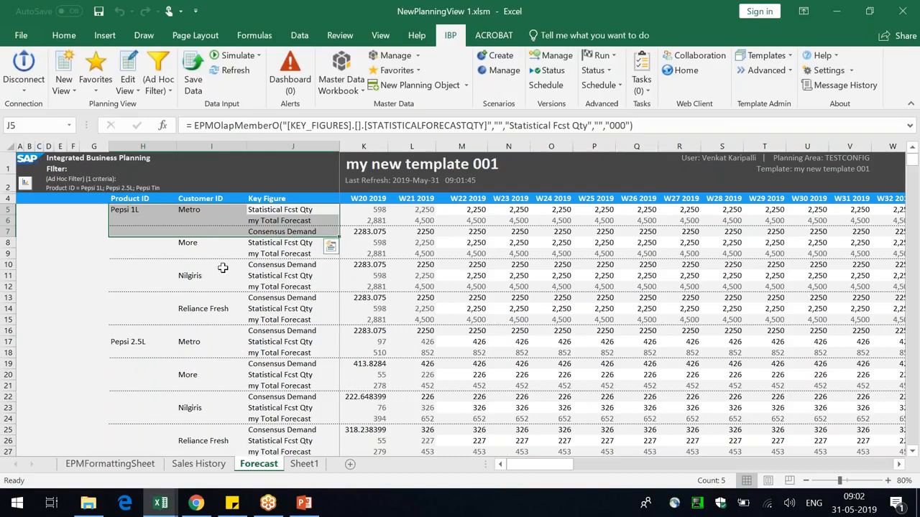
{"action": "left_click_drag", "start_coordinate": [296, 267], "coordinate": [148, 242]}
{"action": "left_click", "coordinate": [291, 264]}
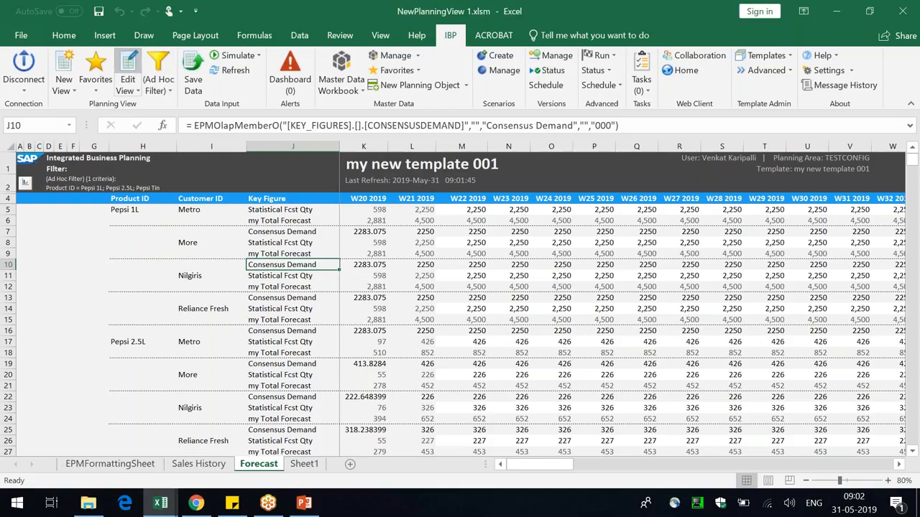
Edit the Forecast view's key figures again and move Consensus Demand back above Statistical Fcst Qty
{"action": "left_click", "coordinate": [127, 68]}
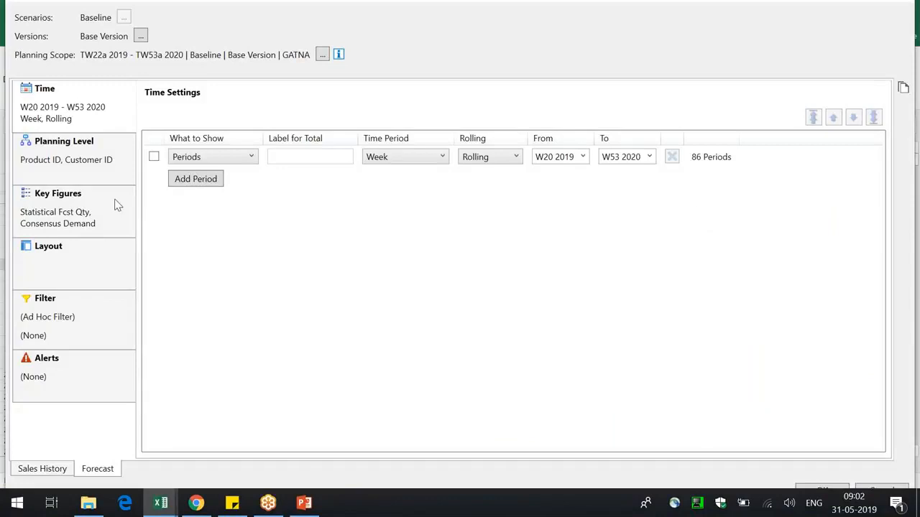
{"action": "left_click", "coordinate": [117, 204]}
{"action": "left_click", "coordinate": [527, 147]}
{"action": "left_click", "coordinate": [833, 118]}
Search the key figures for demand, add Demand Forecast and Demand Qty Adj., and apply the view despite the missing filter
{"action": "left_click", "coordinate": [328, 119]}
{"action": "type", "text": "d"}
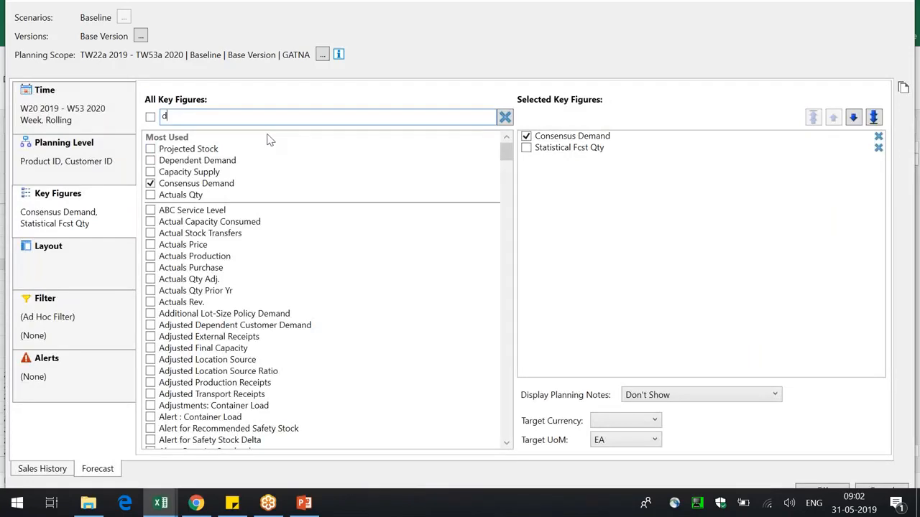
{"action": "type", "text": "emand"}
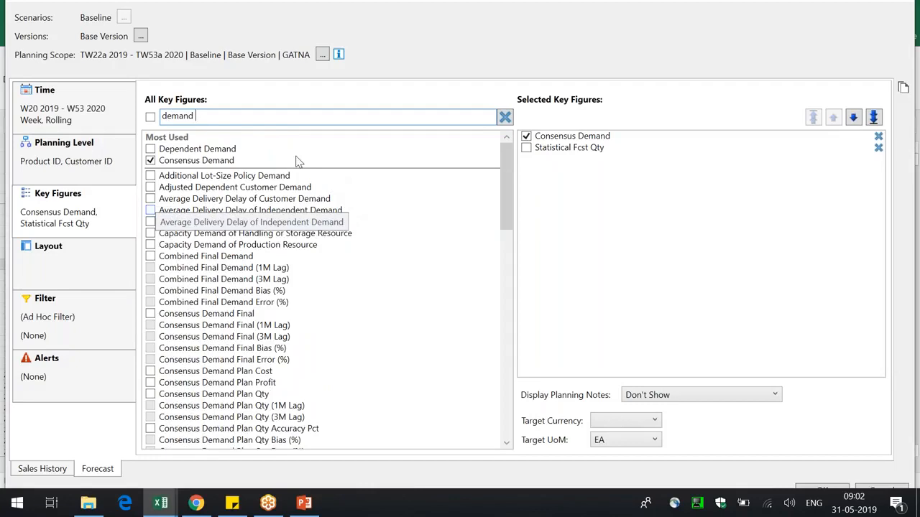
{"action": "scroll", "coordinate": [287, 309], "scroll_direction": "down", "scroll_amount": 3}
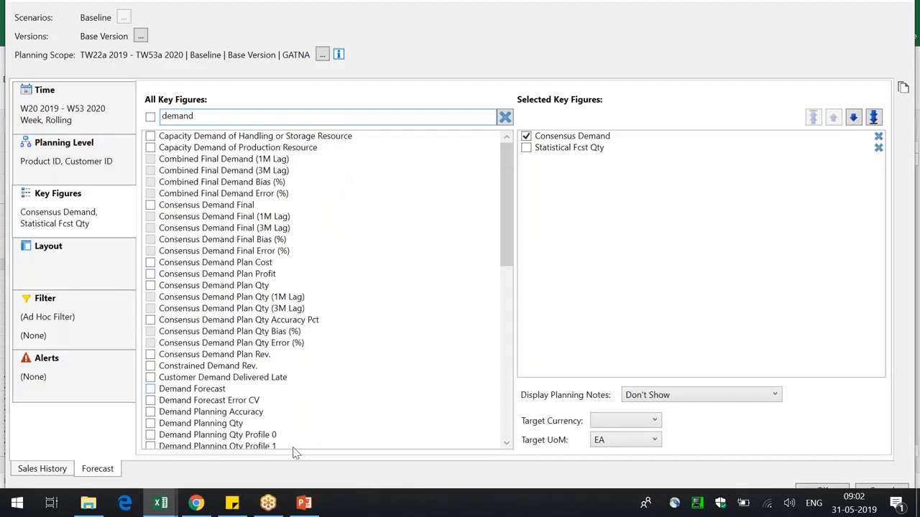
{"action": "left_click", "coordinate": [209, 392]}
{"action": "scroll", "coordinate": [297, 391], "scroll_direction": "down", "scroll_amount": 7}
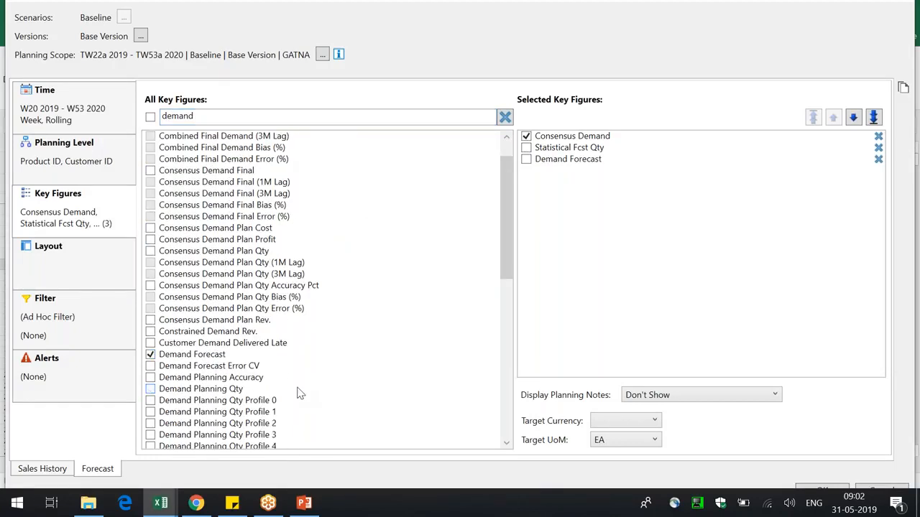
{"action": "left_click", "coordinate": [212, 313]}
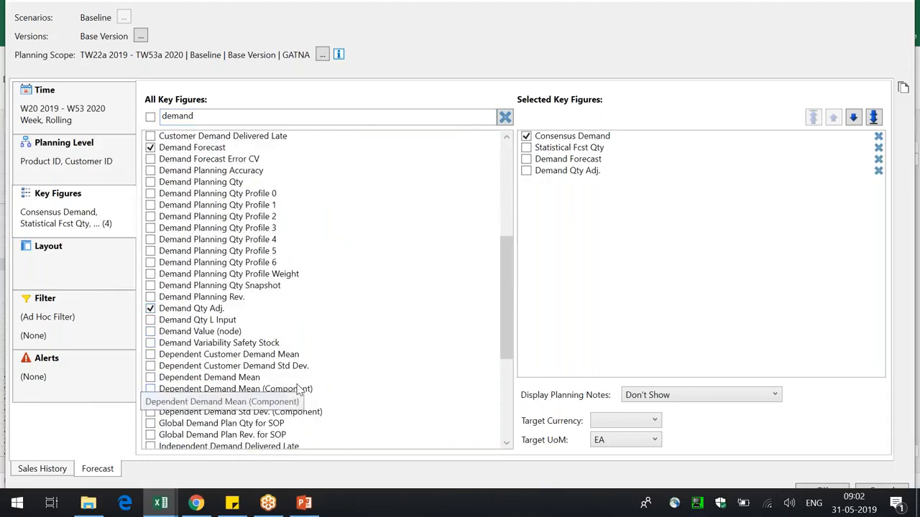
{"action": "scroll", "coordinate": [302, 395], "scroll_direction": "down", "scroll_amount": 3}
{"action": "scroll", "coordinate": [308, 408], "scroll_direction": "down", "scroll_amount": 3}
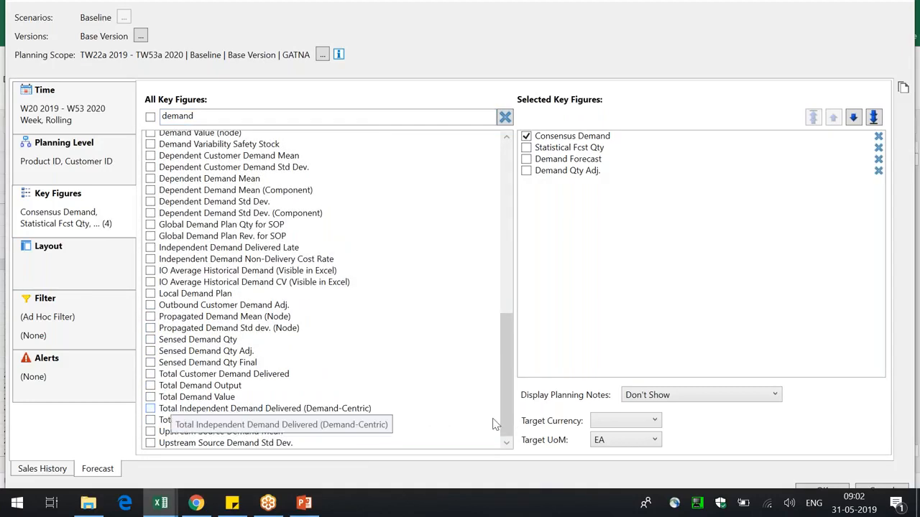
{"action": "left_click", "coordinate": [819, 490]}
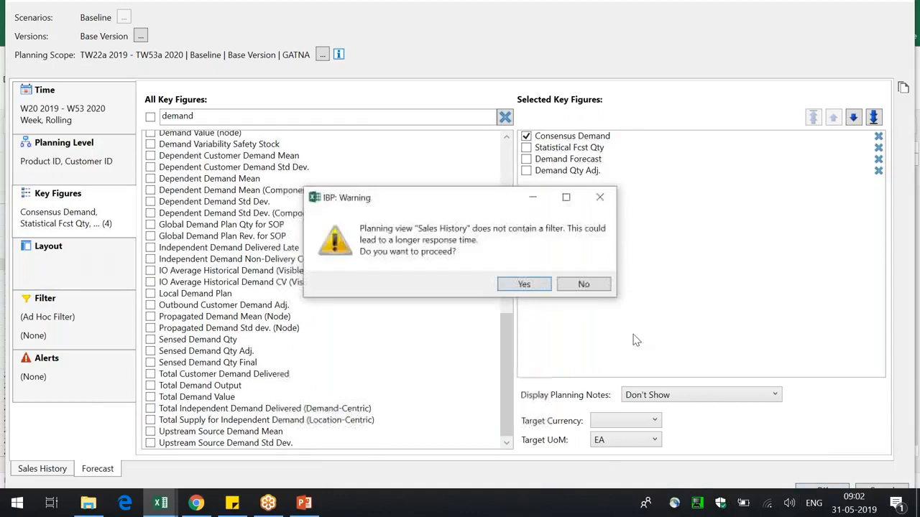
{"action": "left_click", "coordinate": [524, 285]}
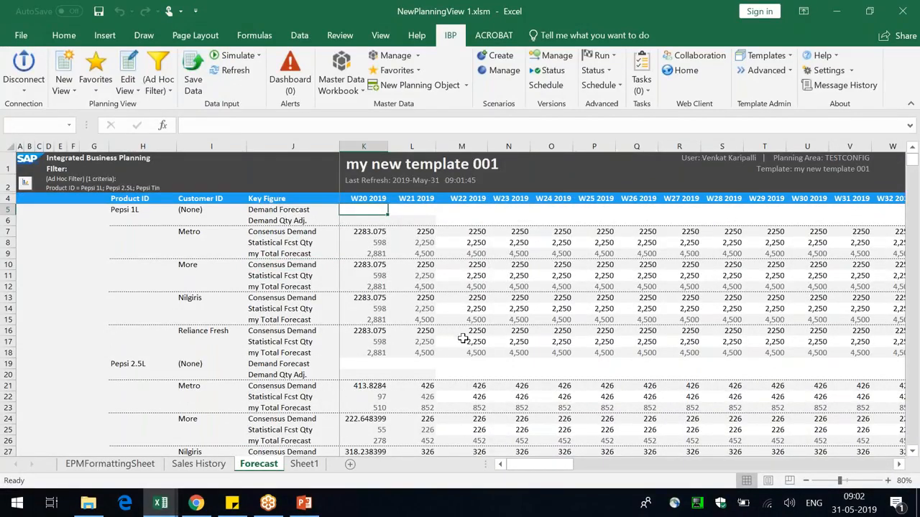
{"action": "left_click", "coordinate": [294, 232]}
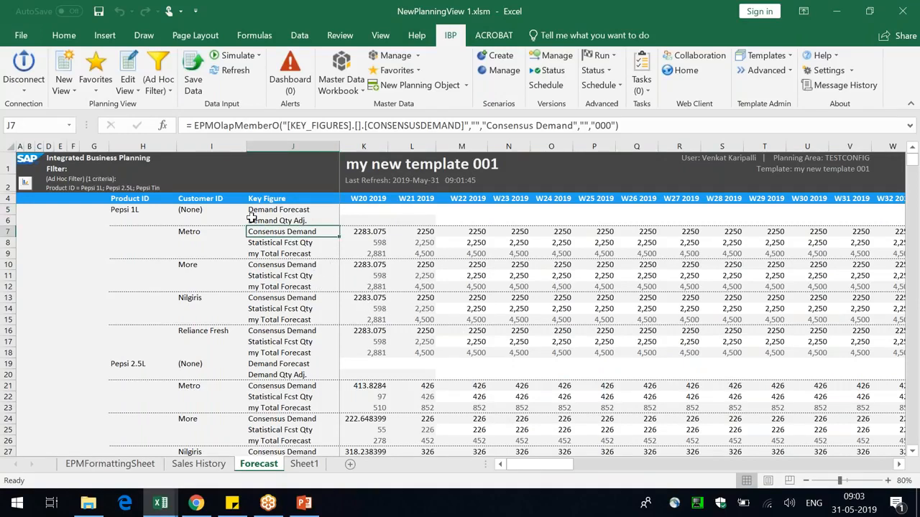
Reopen the Forecast view settings and remove Demand Forecast and Demand Qty Adj. from the selected key figures
{"action": "left_click", "coordinate": [130, 65]}
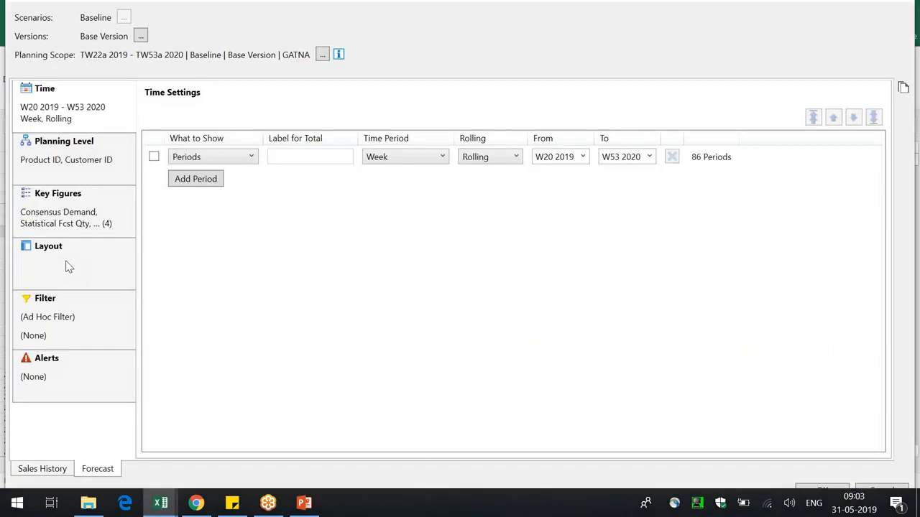
{"action": "left_click", "coordinate": [68, 266]}
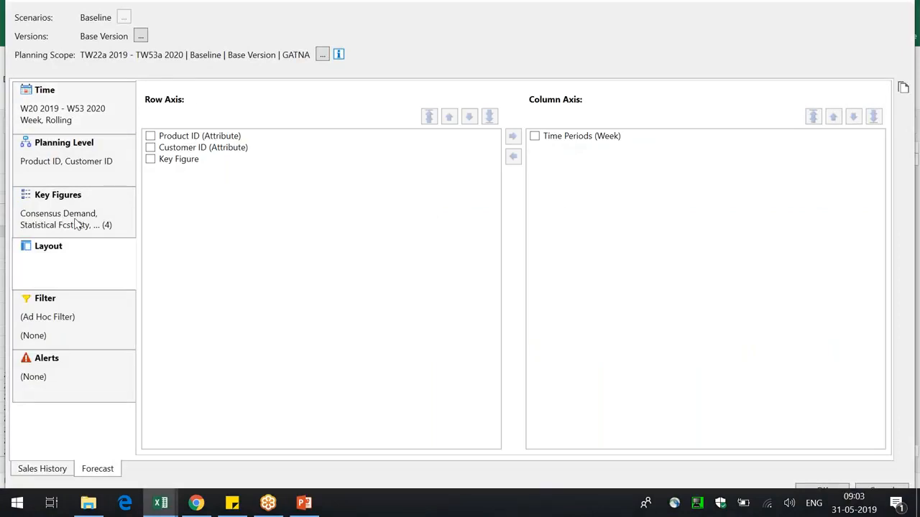
{"action": "left_click", "coordinate": [77, 224]}
{"action": "left_click", "coordinate": [878, 159]}
{"action": "left_click", "coordinate": [878, 159]}
Search the key figures for demand, add only Demand Planning Qty to the Forecast view, and apply the change
{"action": "left_click", "coordinate": [444, 118]}
{"action": "type", "text": "demand"}
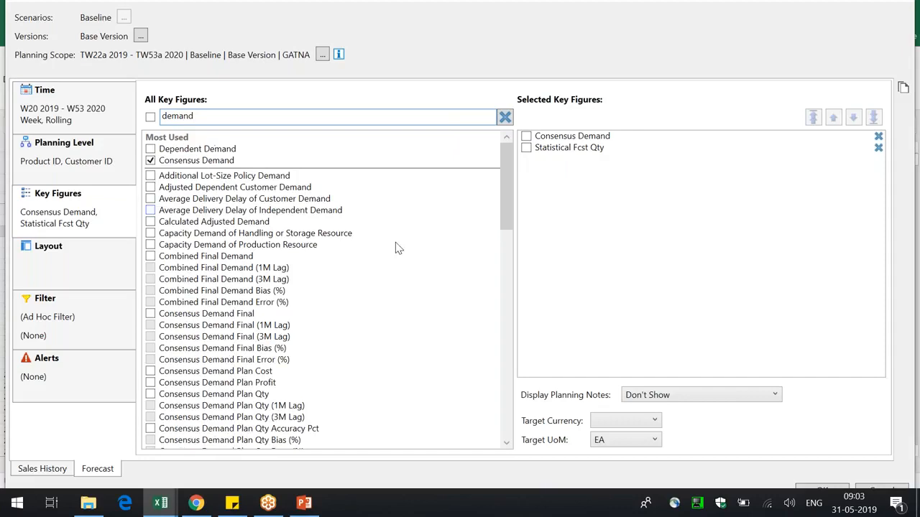
{"action": "left_click", "coordinate": [238, 258]}
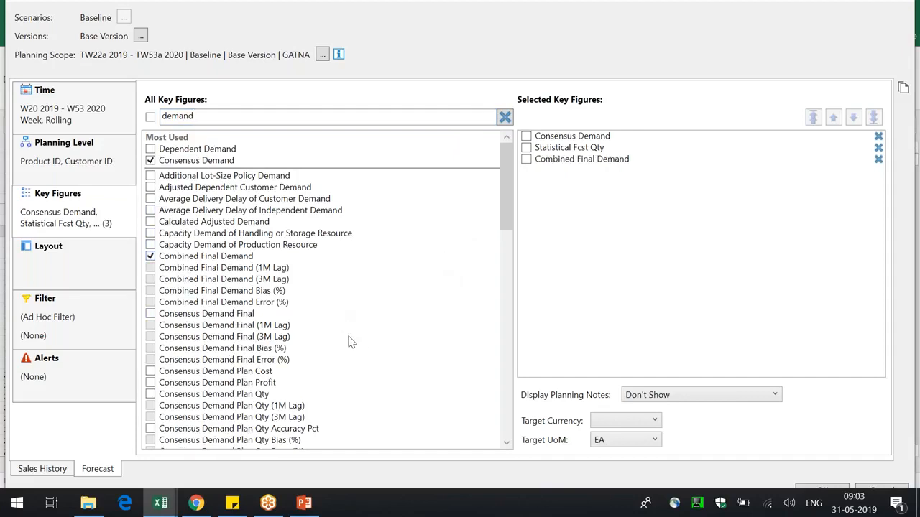
{"action": "scroll", "coordinate": [344, 338], "scroll_direction": "down", "scroll_amount": 7}
{"action": "left_click", "coordinate": [228, 292]}
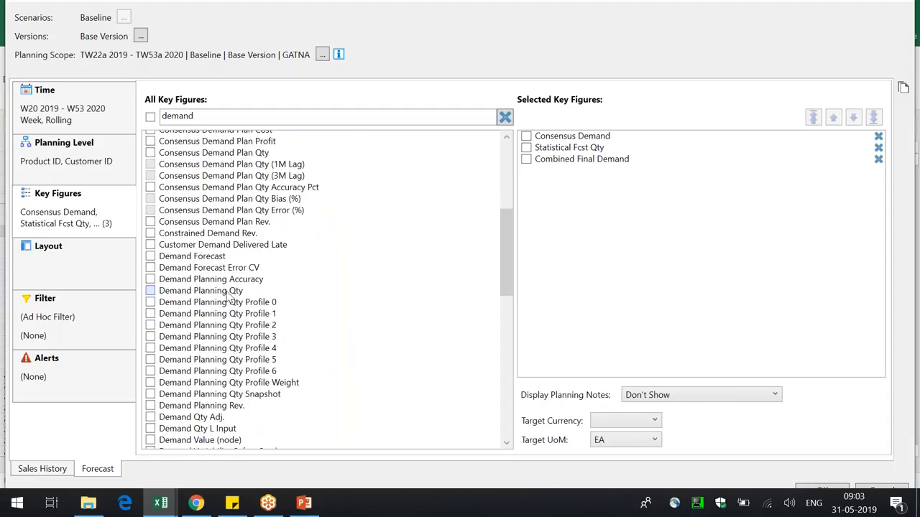
{"action": "left_click", "coordinate": [878, 159]}
{"action": "left_click", "coordinate": [826, 488]}
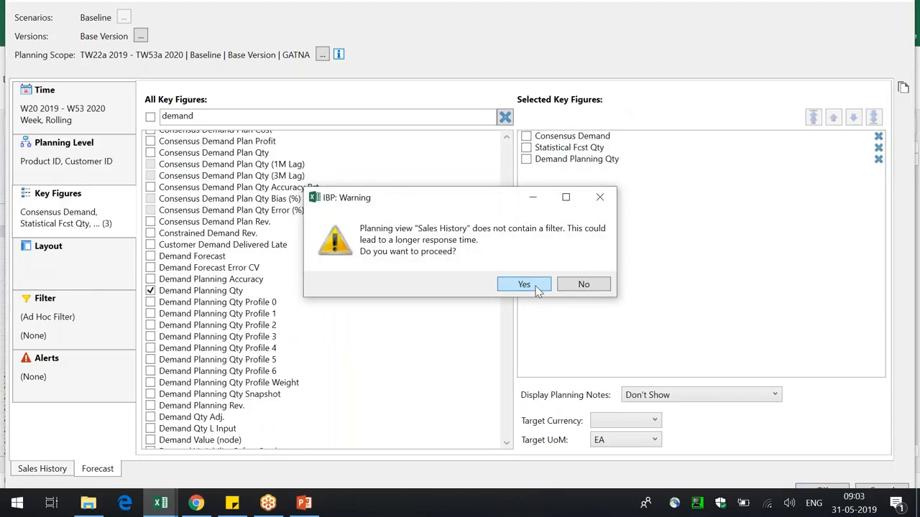
{"action": "left_click", "coordinate": [537, 285]}
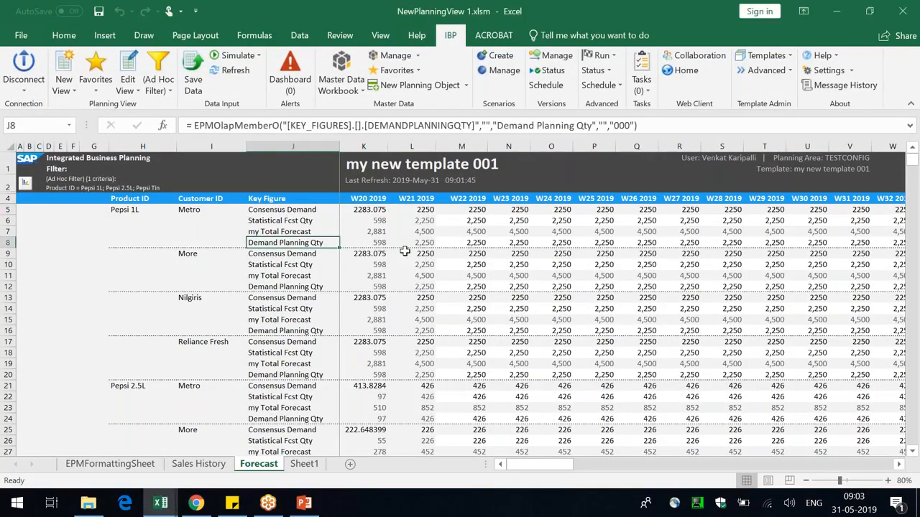
Examine how the dotted border on Consensus Demand separates the product and customer groups in the Forecast view
{"action": "left_click", "coordinate": [494, 288]}
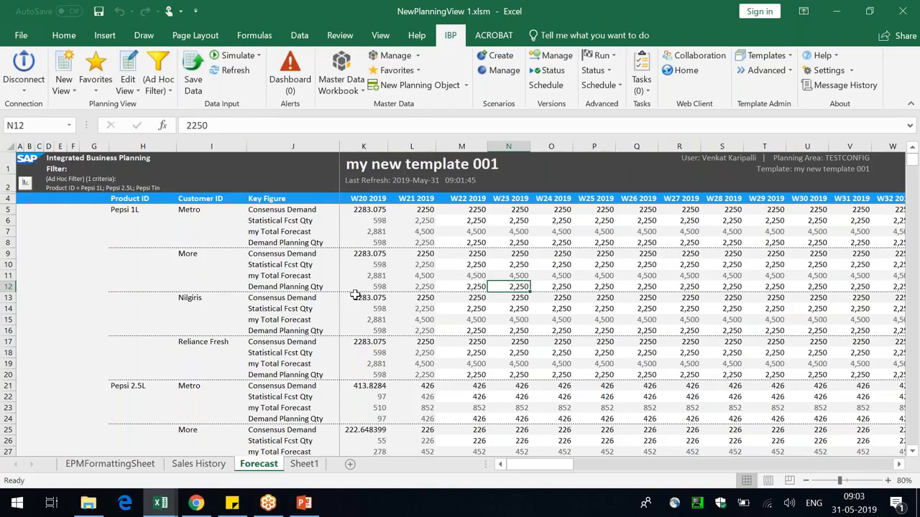
{"action": "left_click_drag", "start_coordinate": [127, 209], "coordinate": [208, 209]}
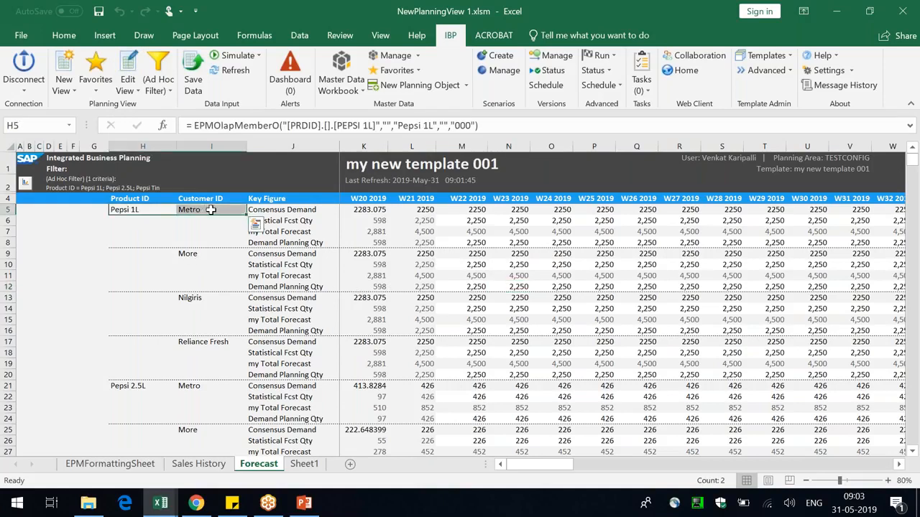
{"action": "left_click", "coordinate": [305, 211]}
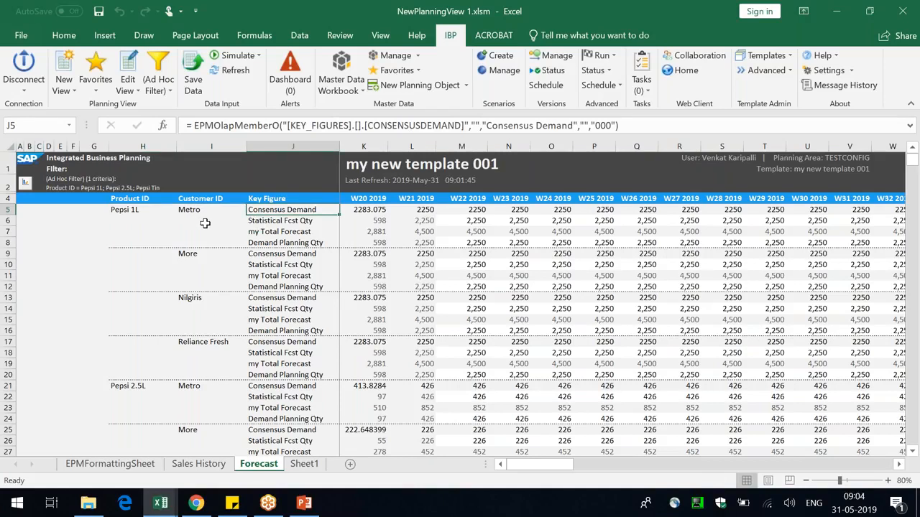
{"action": "left_click", "coordinate": [228, 295]}
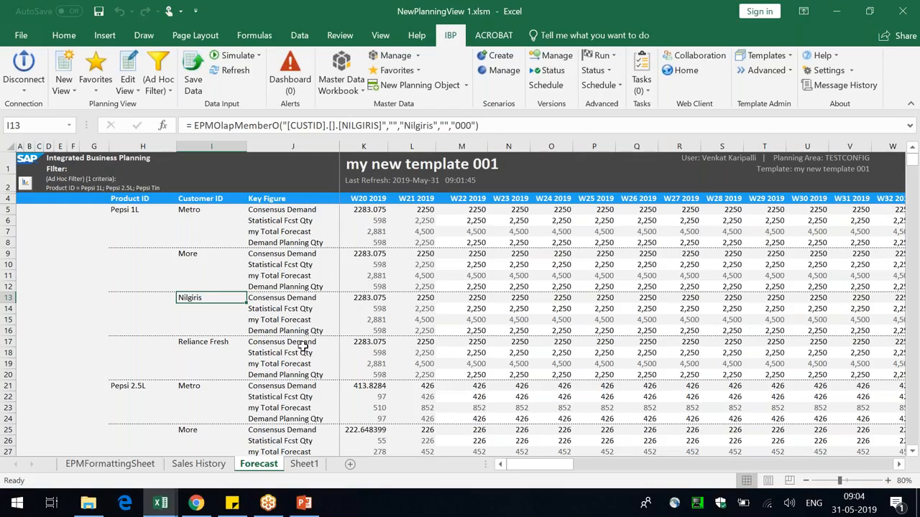
{"action": "left_click", "coordinate": [306, 210]}
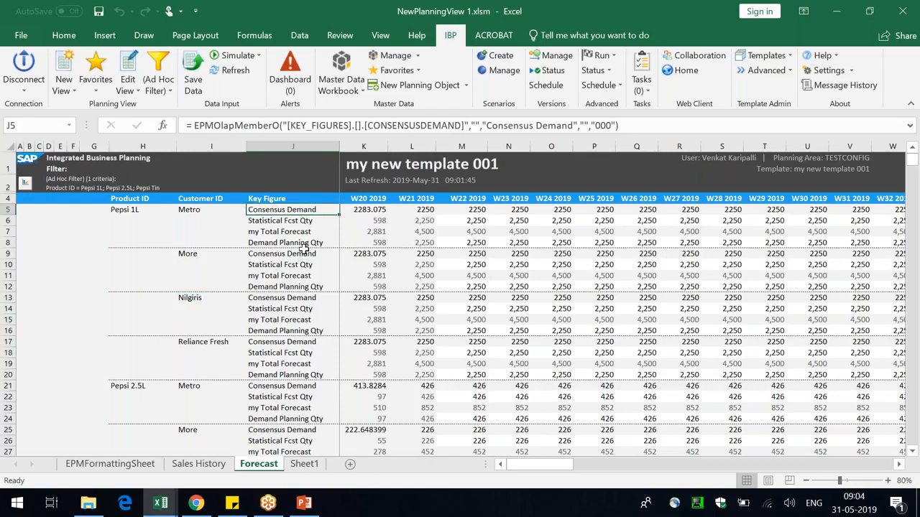
Review the order of the Forecast view's selected key figures and close the view settings without changes
{"action": "left_click", "coordinate": [131, 95]}
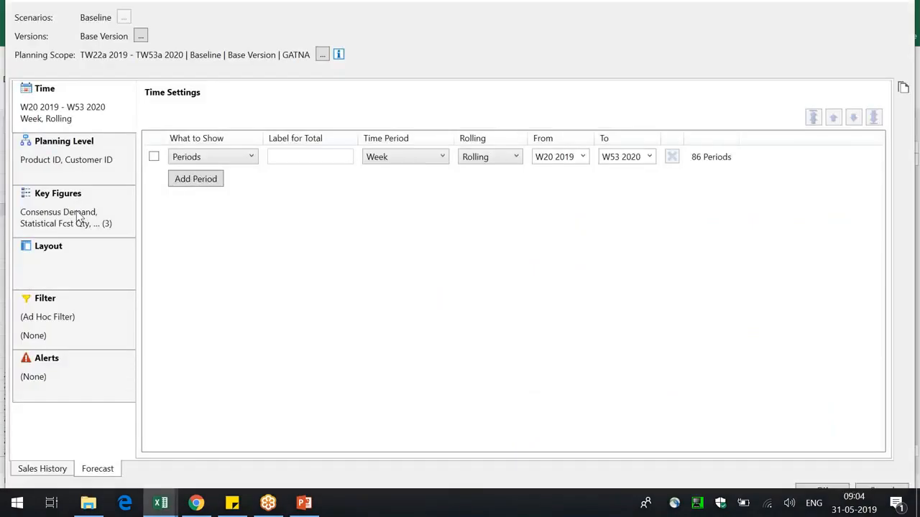
{"action": "left_click", "coordinate": [78, 218]}
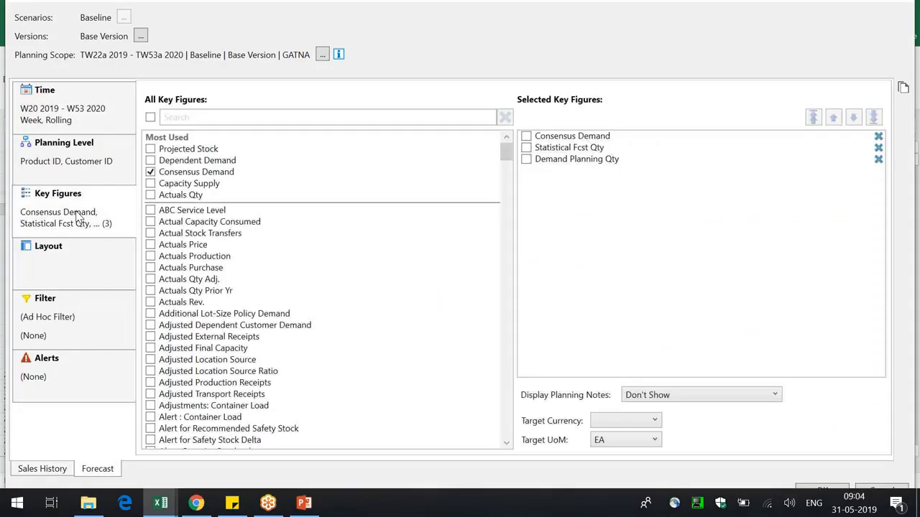
{"action": "left_click_drag", "start_coordinate": [616, 136], "coordinate": [869, 71]}
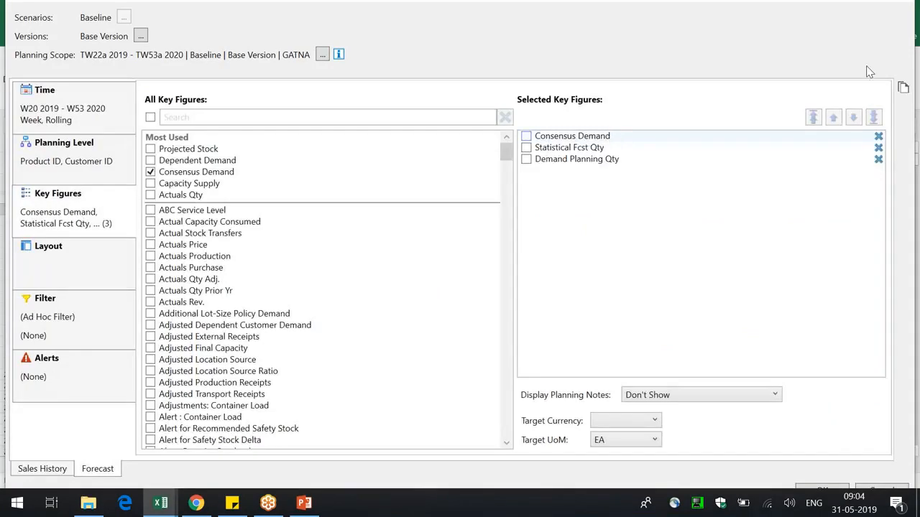
{"action": "left_click", "coordinate": [905, 10]}
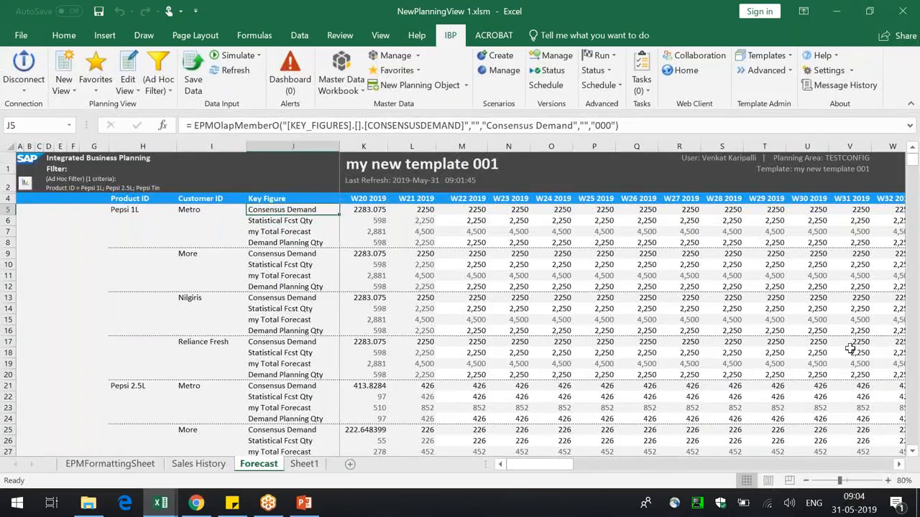
{"action": "left_click", "coordinate": [620, 294]}
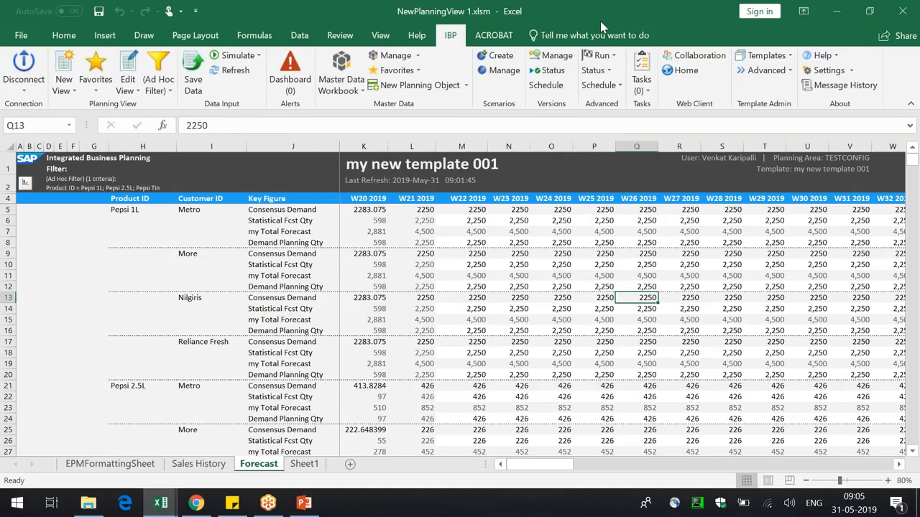
Compare the formatting of the W20 and W21 2019 columns with the weeks from W22 2019 onward
{"action": "left_click", "coordinate": [365, 210]}
{"action": "left_click", "coordinate": [423, 211]}
{"action": "left_click_drag", "start_coordinate": [367, 214], "coordinate": [420, 266]}
{"action": "left_click", "coordinate": [509, 387]}
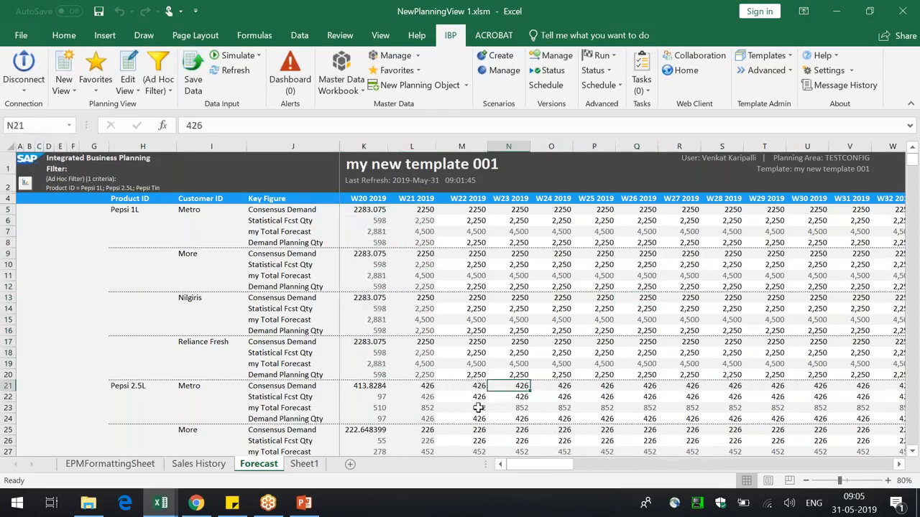
{"action": "left_click_drag", "start_coordinate": [465, 207], "coordinate": [465, 202]}
{"action": "left_click", "coordinate": [468, 222]}
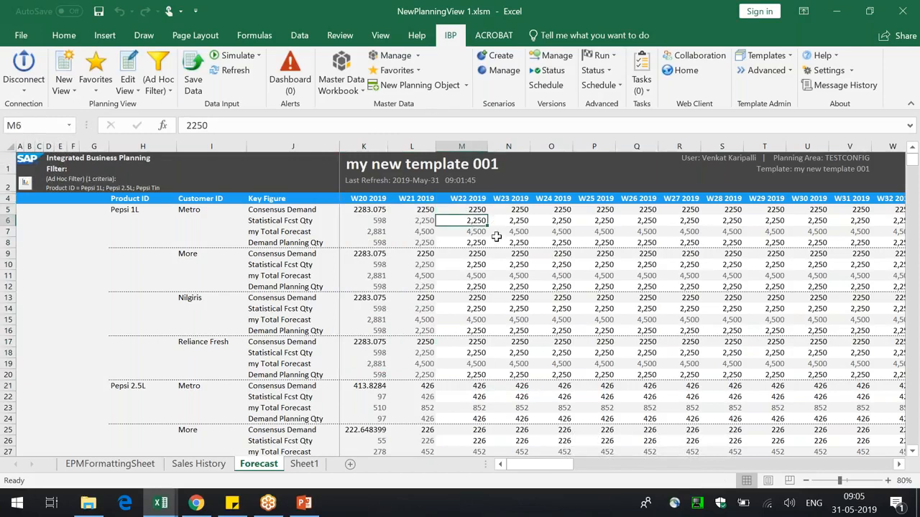
{"action": "left_click", "coordinate": [555, 363]}
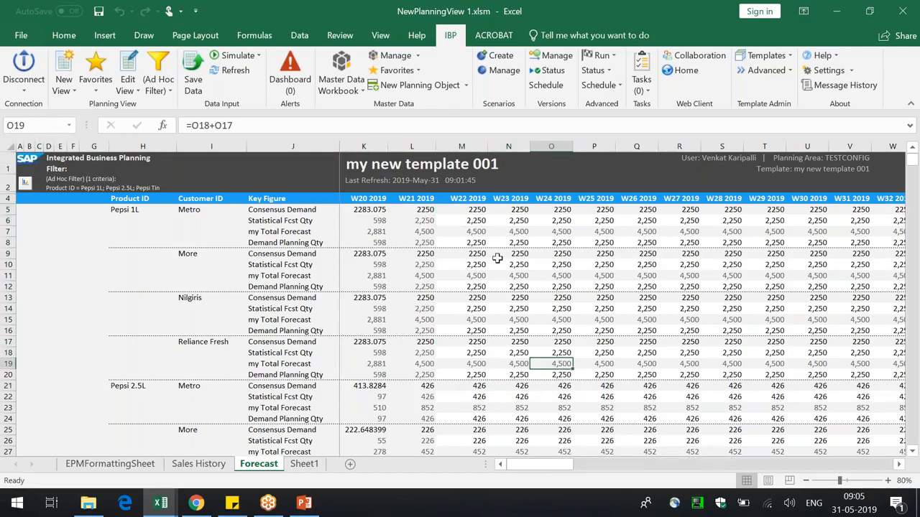
{"action": "left_click", "coordinate": [479, 143]}
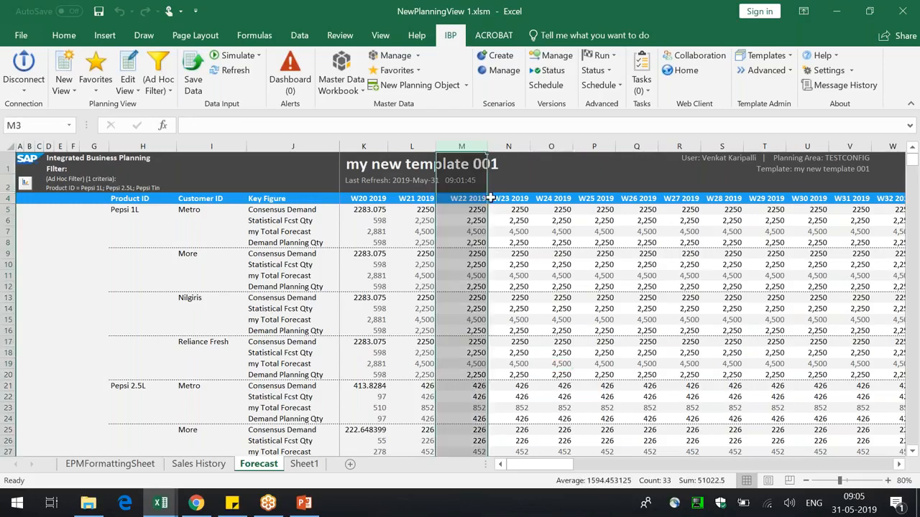
Examine the Forecast view's key figure values from W22 2019 onward
{"action": "left_click", "coordinate": [520, 331]}
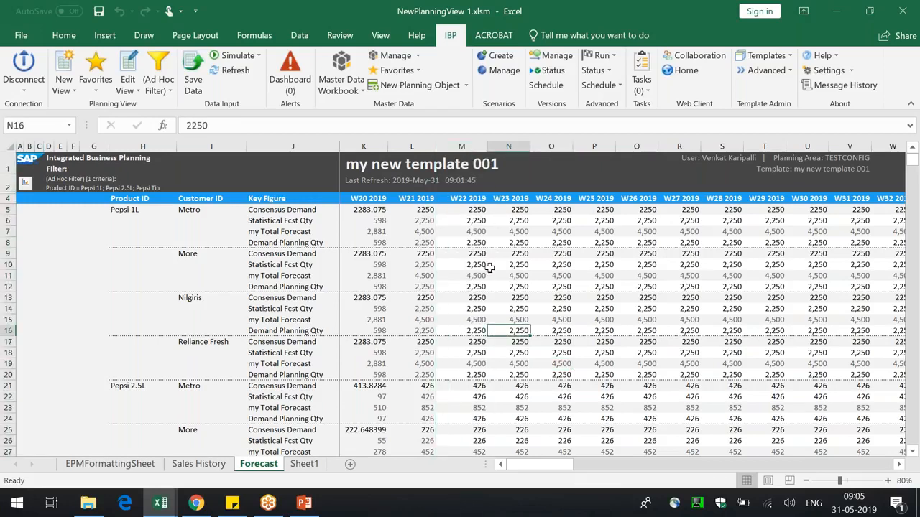
{"action": "left_click_drag", "start_coordinate": [494, 222], "coordinate": [855, 386]}
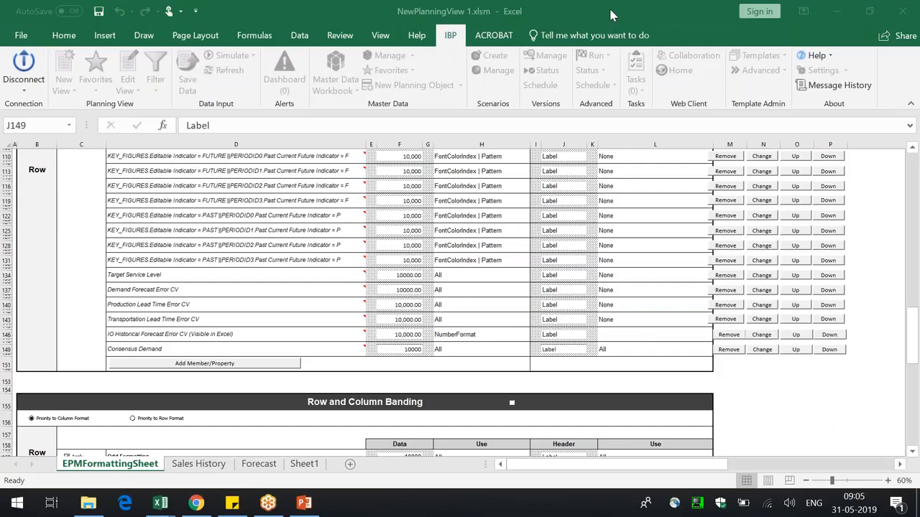
Start a new row formatting rule on the EPM formatting sheet with the Key Figures property Edit Offset Equals 0
{"action": "left_click", "coordinate": [160, 503]}
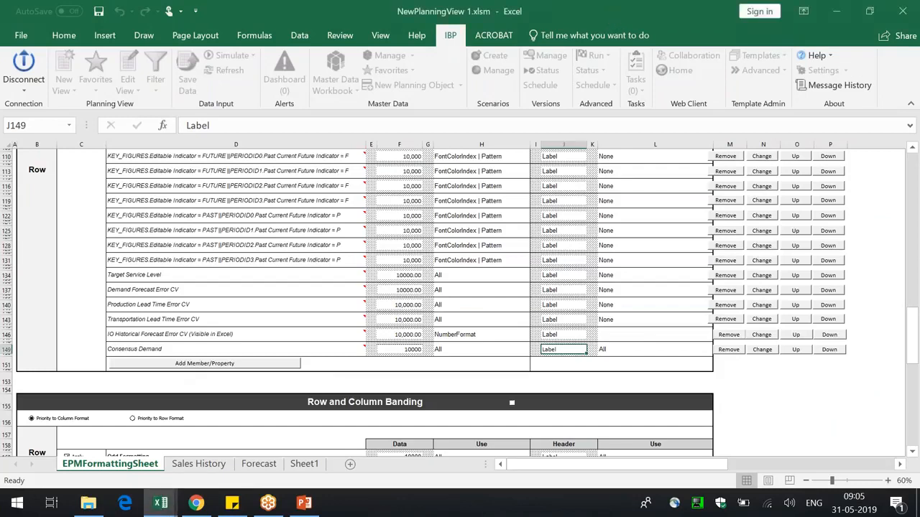
{"action": "left_click", "coordinate": [204, 363]}
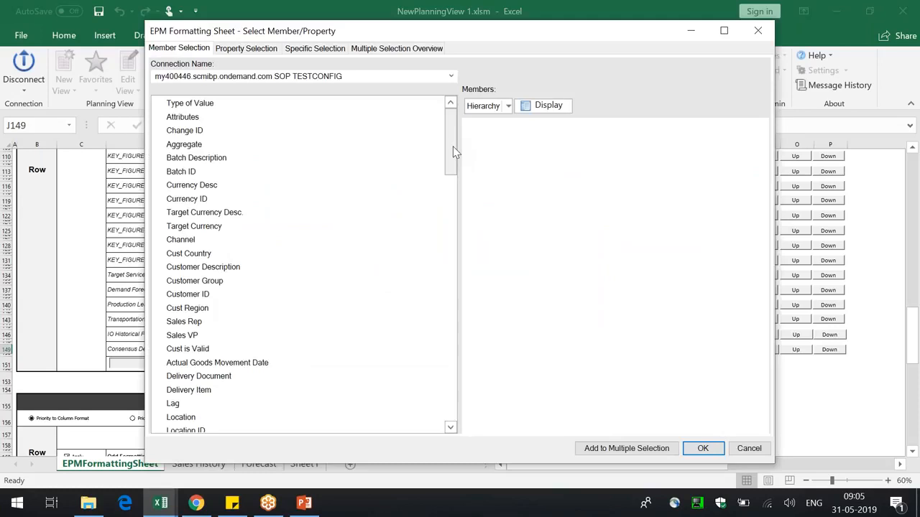
{"action": "left_click", "coordinate": [241, 52]}
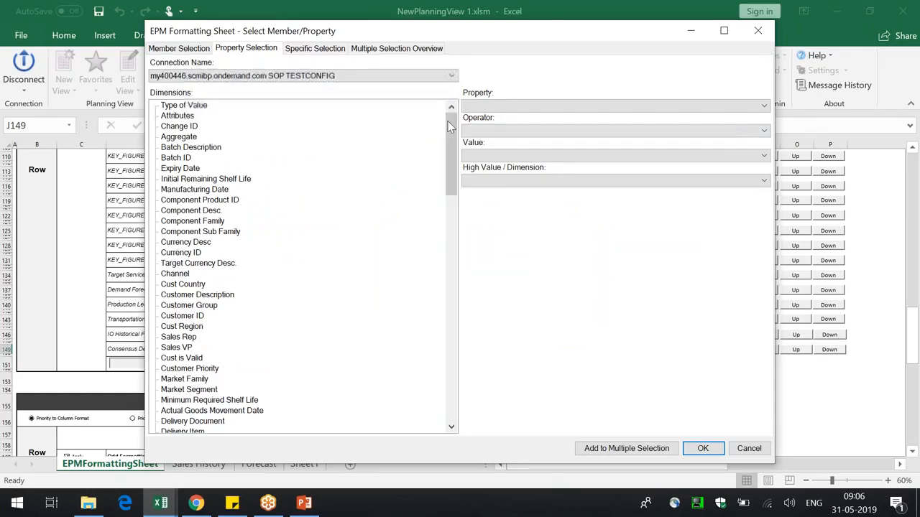
{"action": "scroll", "coordinate": [431, 288], "scroll_direction": "down", "scroll_amount": 20}
{"action": "left_click", "coordinate": [188, 413]}
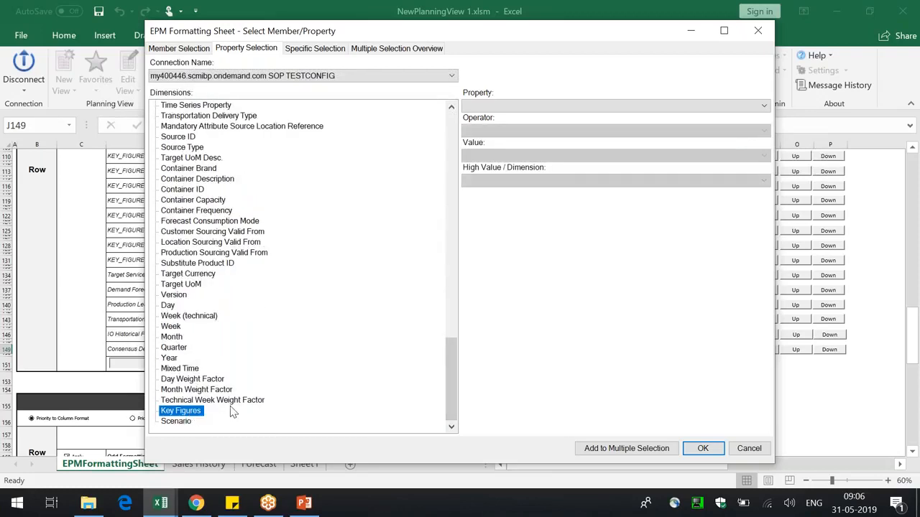
{"action": "left_click", "coordinate": [523, 107]}
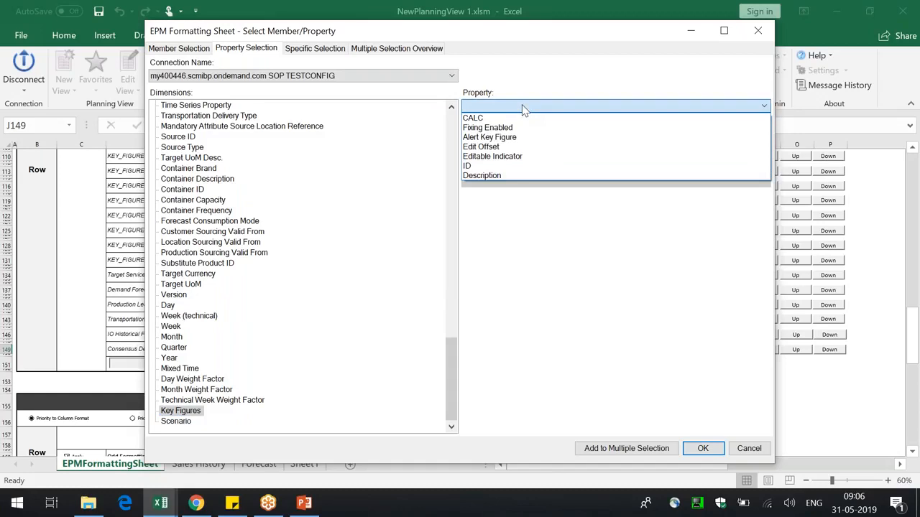
{"action": "left_click", "coordinate": [502, 147]}
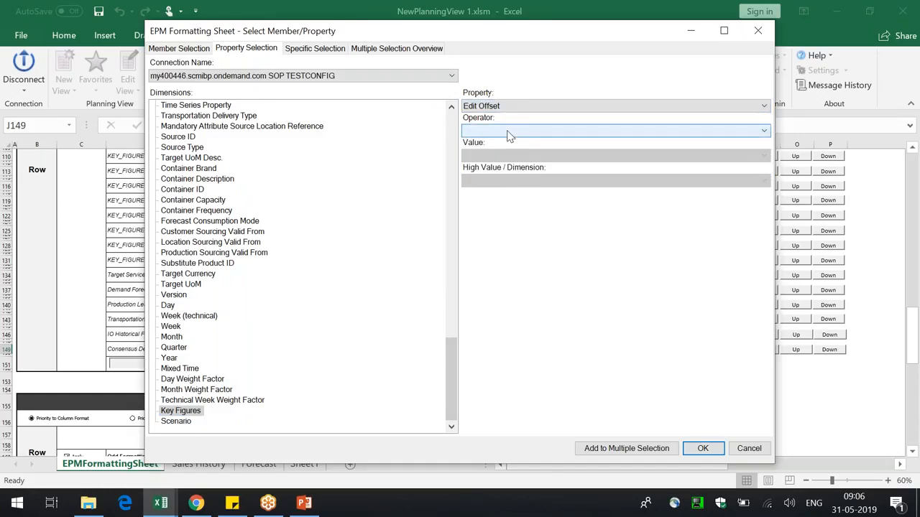
{"action": "left_click", "coordinate": [509, 135]}
{"action": "left_click", "coordinate": [532, 142]}
{"action": "left_click", "coordinate": [529, 156]}
{"action": "left_click", "coordinate": [516, 165]}
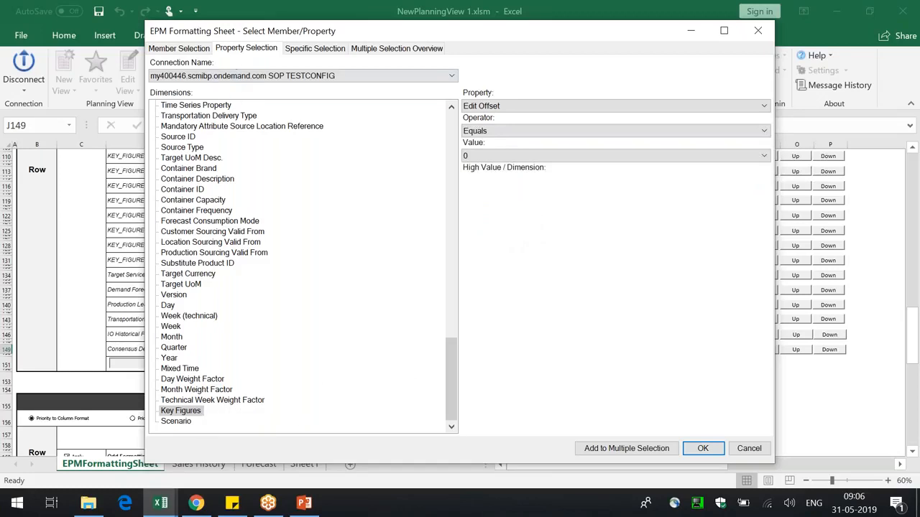
Recheck the Edit Offset criterion's value and try to add it to the rule's multiple selection
{"action": "left_click", "coordinate": [505, 107]}
{"action": "left_click", "coordinate": [498, 146]}
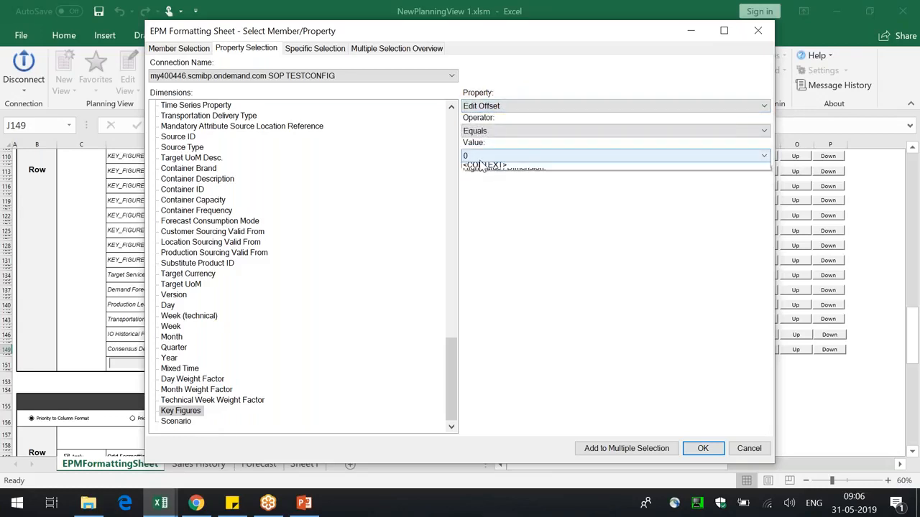
{"action": "left_click", "coordinate": [482, 162]}
{"action": "left_click", "coordinate": [485, 168]}
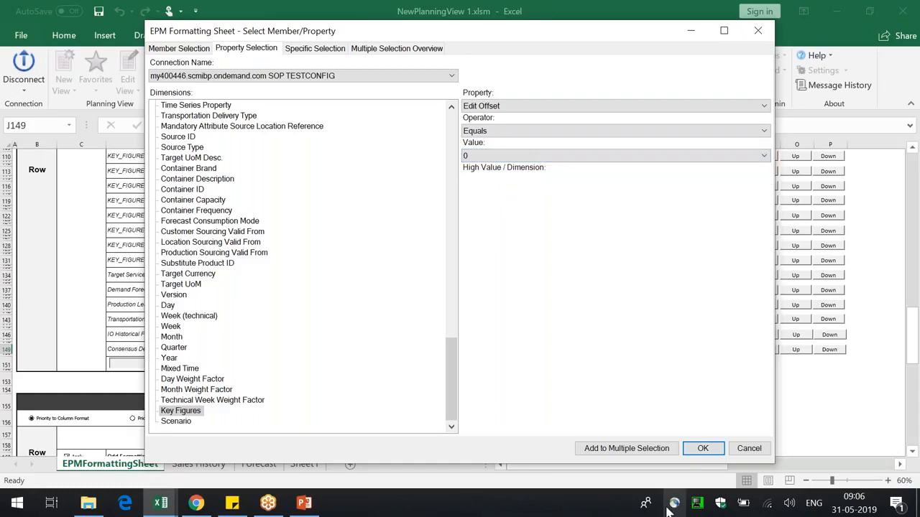
{"action": "left_click", "coordinate": [621, 452]}
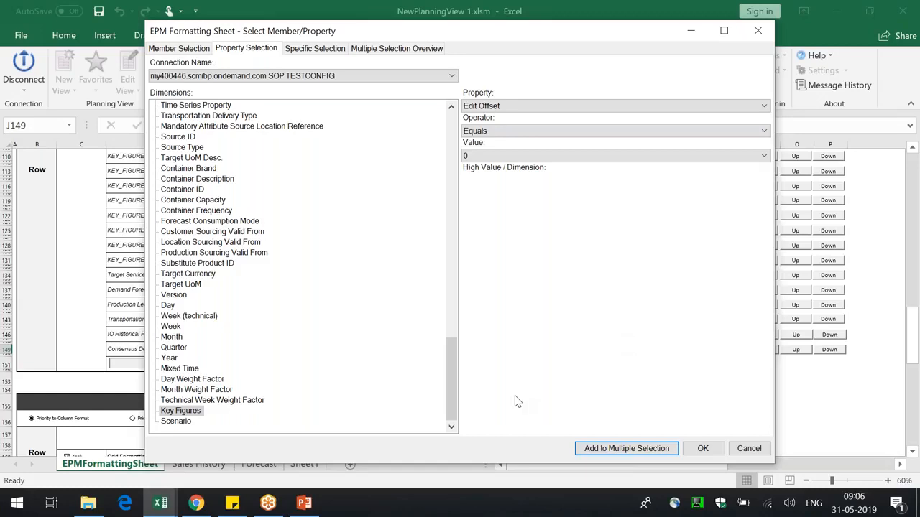
{"action": "left_click", "coordinate": [671, 453]}
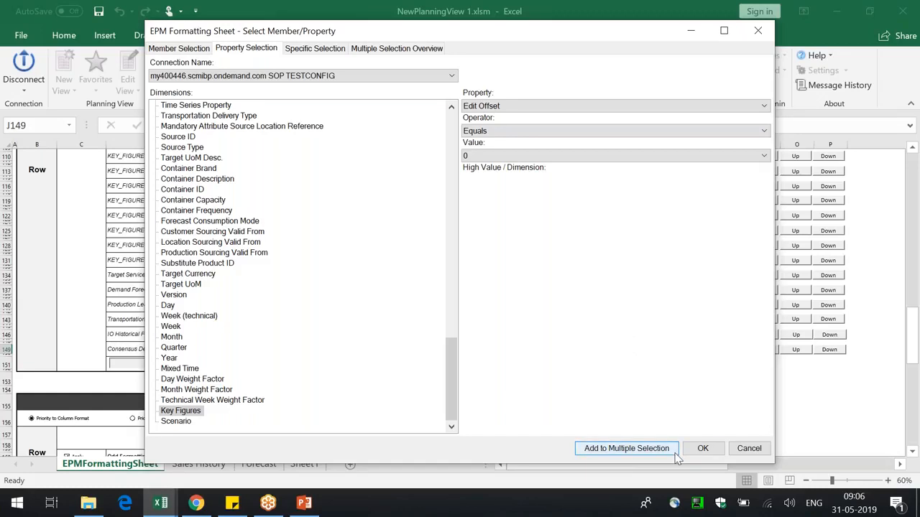
{"action": "left_click_drag", "start_coordinate": [371, 234], "coordinate": [436, 237]}
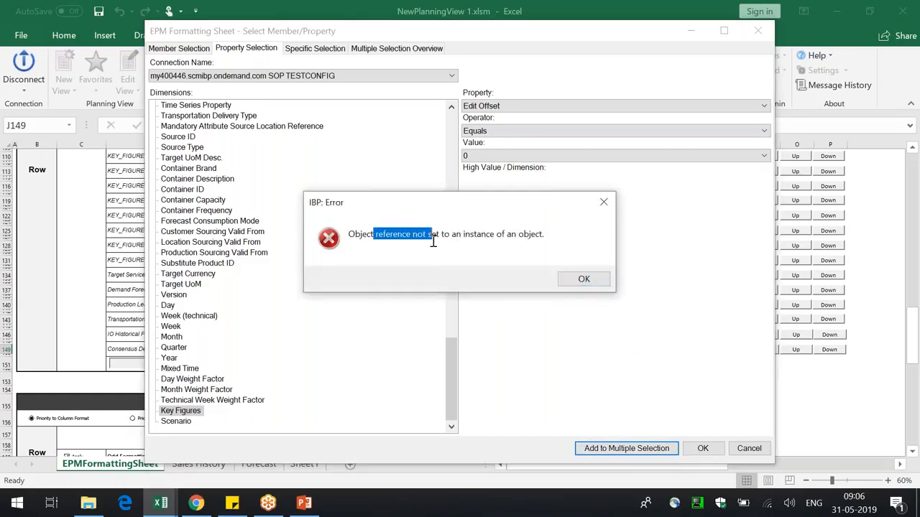
{"action": "left_click", "coordinate": [604, 202]}
{"action": "left_click", "coordinate": [624, 451]}
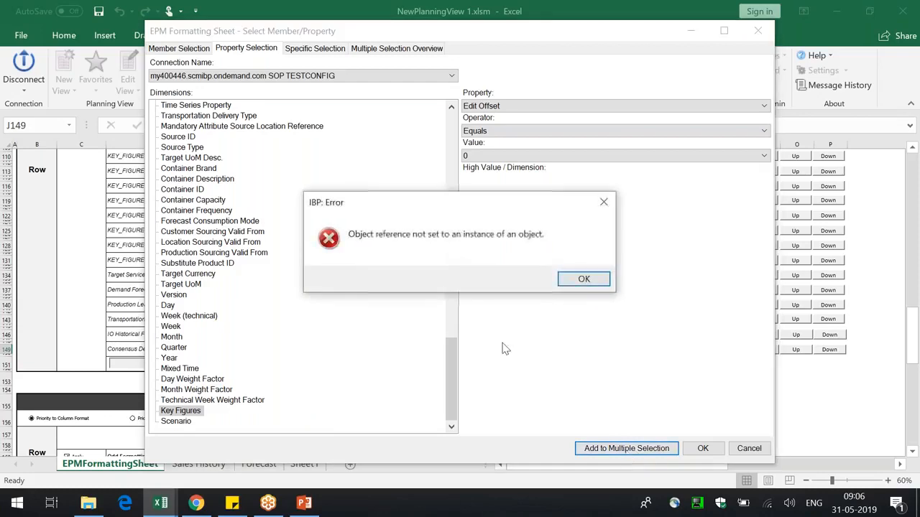
{"action": "left_click", "coordinate": [583, 280]}
Set a Week (technical) criterion of RELATIVE Equals 00000 and confirm the new rule
{"action": "left_click", "coordinate": [188, 316]}
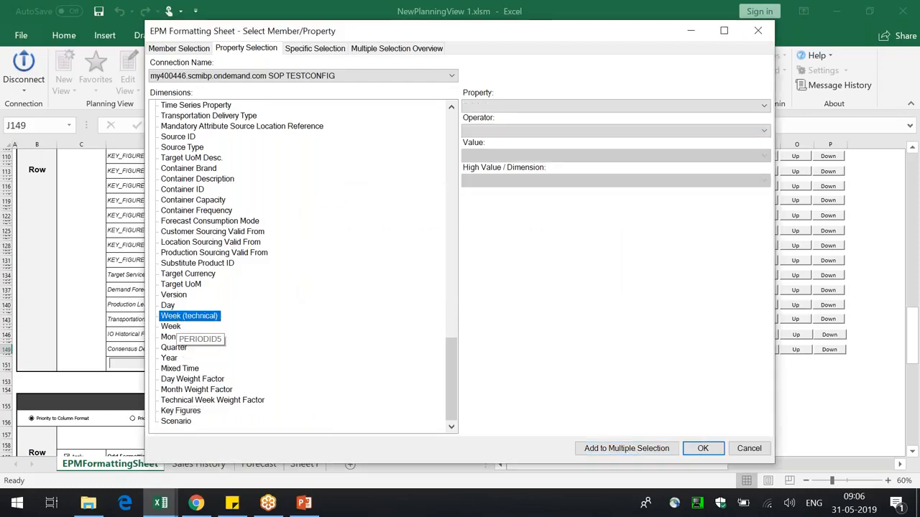
{"action": "left_click", "coordinate": [565, 107]}
{"action": "left_click", "coordinate": [480, 128]}
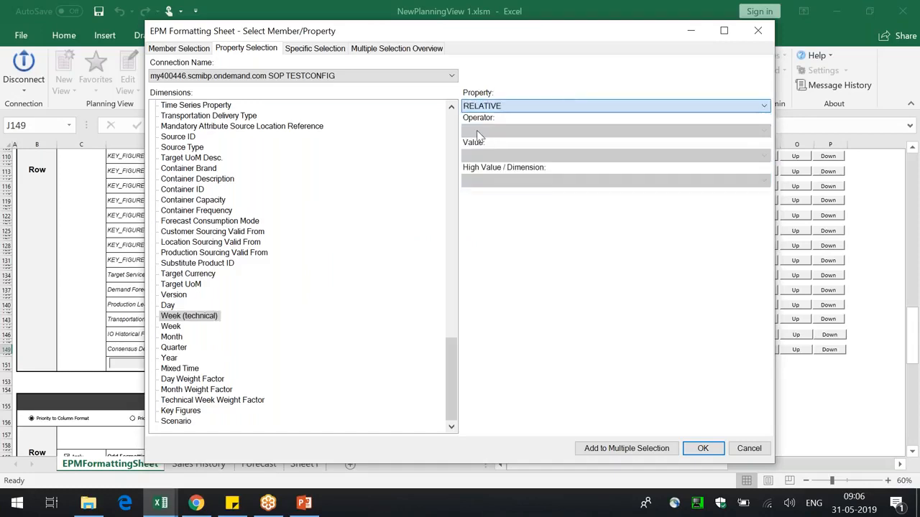
{"action": "left_click", "coordinate": [502, 132]}
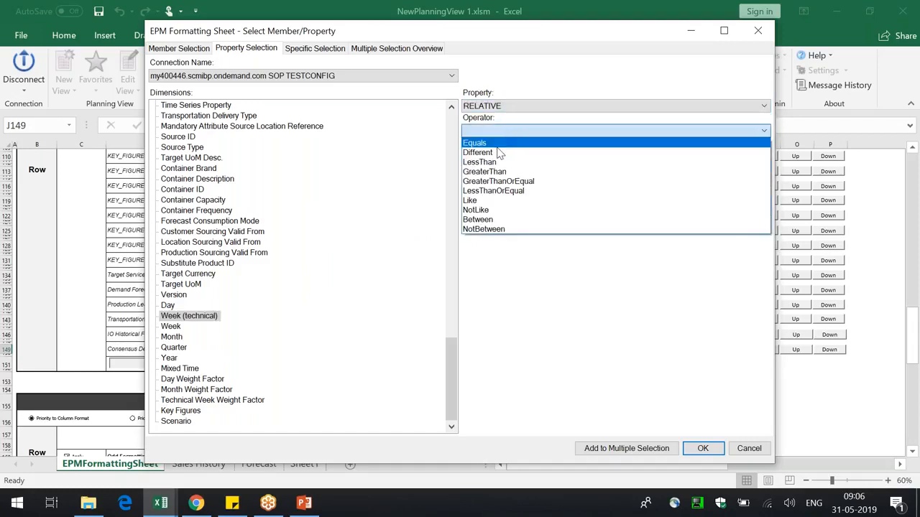
{"action": "left_click", "coordinate": [497, 145]}
{"action": "left_click", "coordinate": [512, 156]}
{"action": "left_click", "coordinate": [495, 176]}
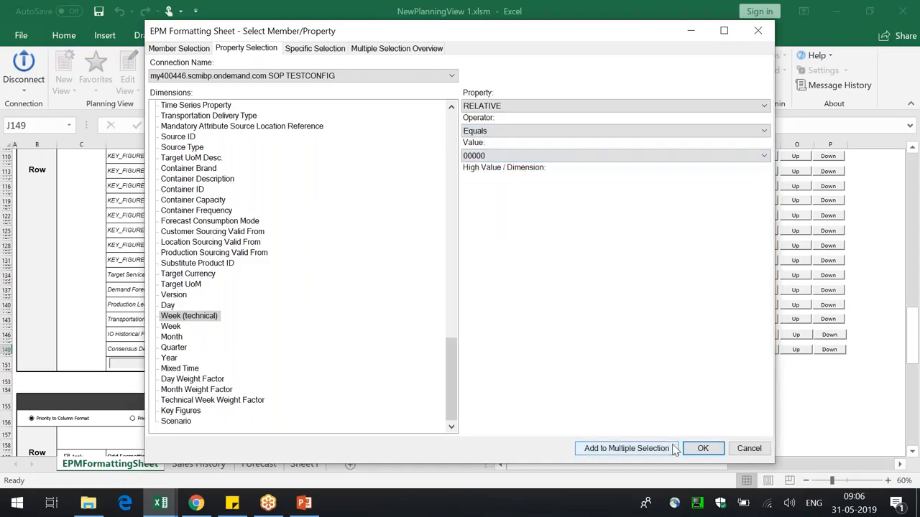
{"action": "left_click", "coordinate": [703, 449]}
{"action": "left_click", "coordinate": [564, 321]}
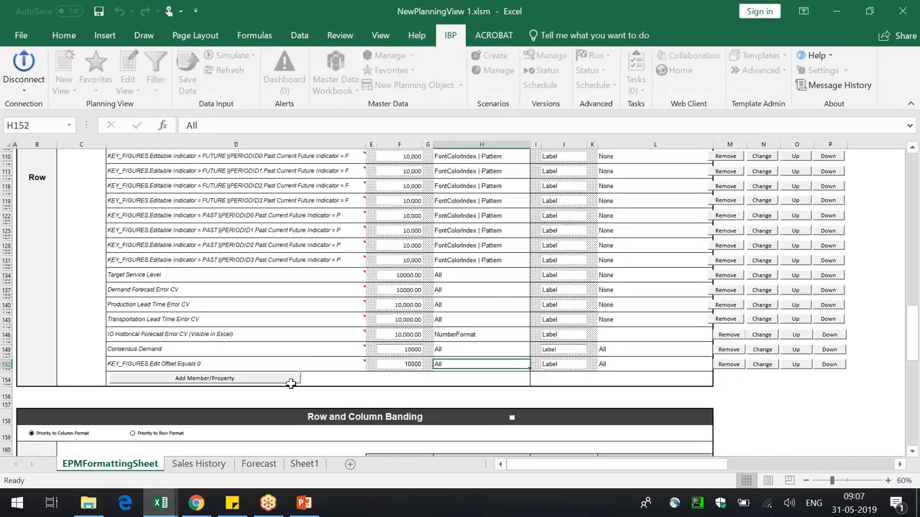
Check the added KEY_FIGURES.Edit Offset Equals 0 rule at 80% zoom and remove it from the row formatting
{"action": "left_click", "coordinate": [156, 363]}
{"action": "mouse_move", "coordinate": [212, 363]}
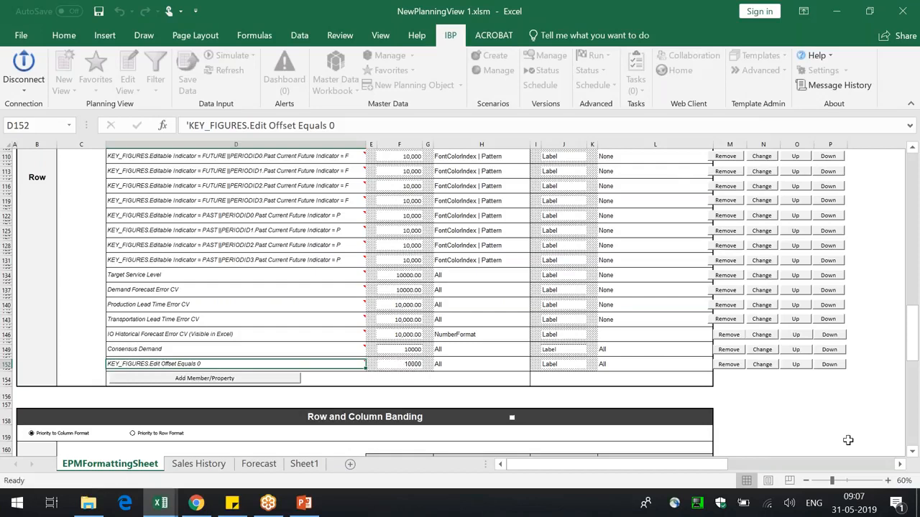
{"action": "left_click", "coordinate": [888, 480]}
{"action": "left_click", "coordinate": [889, 480]}
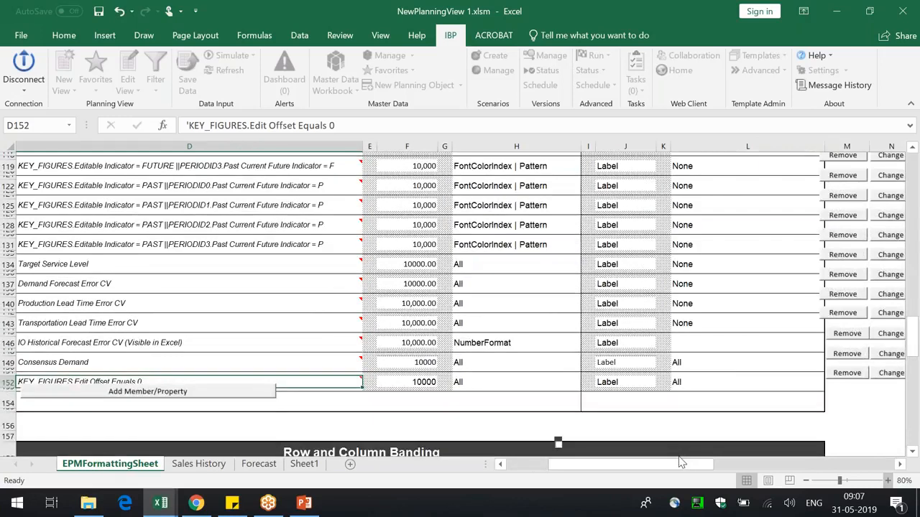
{"action": "double_click", "coordinate": [487, 376]}
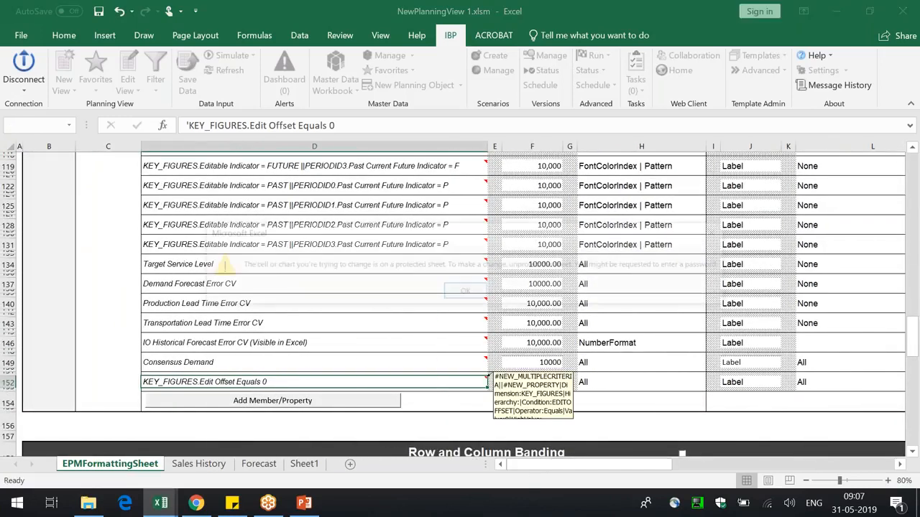
{"action": "left_click", "coordinate": [468, 292]}
{"action": "left_click_drag", "start_coordinate": [676, 464], "coordinate": [535, 464]}
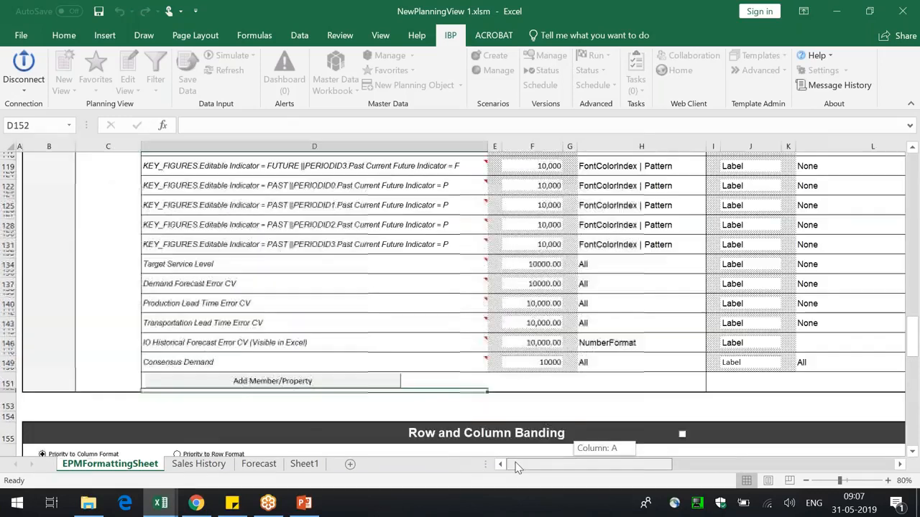
Start a row formatting rule with the Key Figures property Edit Offset Equals 0 and add it to the multiple selection
{"action": "left_click", "coordinate": [272, 389]}
{"action": "scroll", "coordinate": [288, 416], "scroll_direction": "down", "scroll_amount": 15}
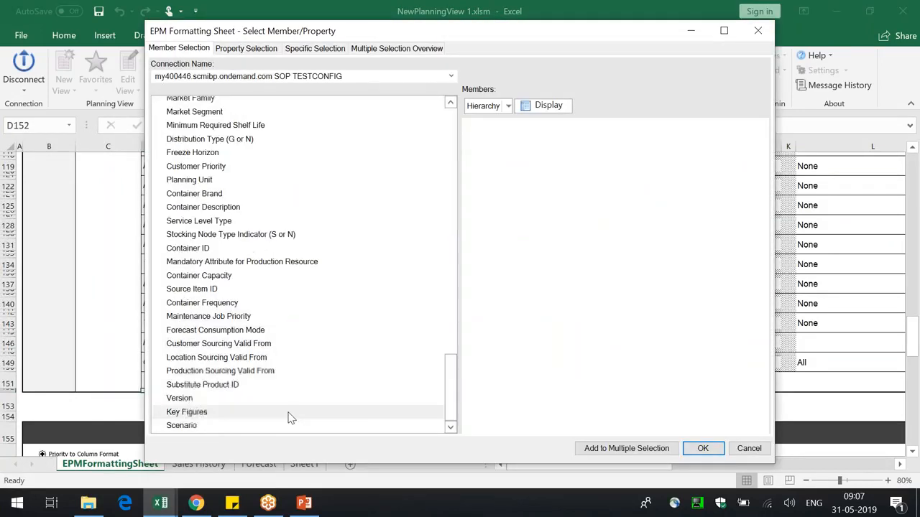
{"action": "left_click", "coordinate": [246, 48]}
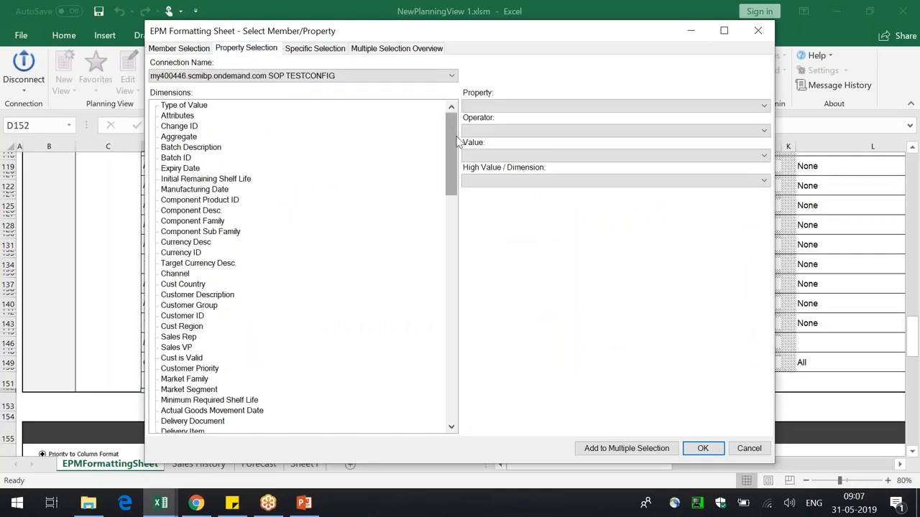
{"action": "left_click_drag", "start_coordinate": [453, 170], "coordinate": [455, 402]}
{"action": "left_click", "coordinate": [181, 411]}
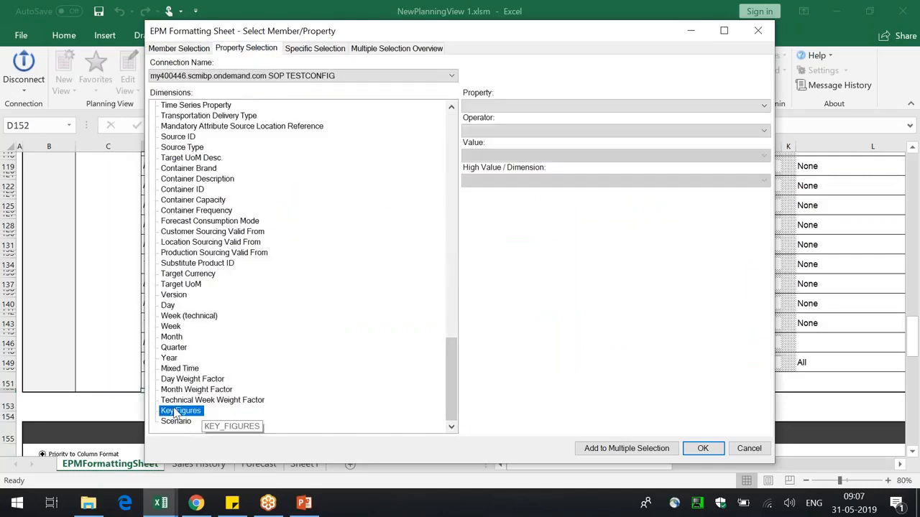
{"action": "left_click", "coordinate": [484, 107]}
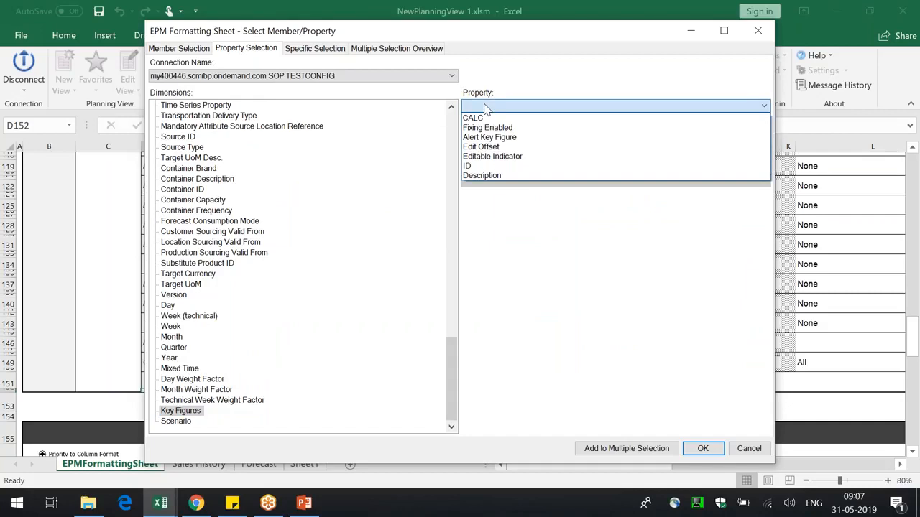
{"action": "left_click", "coordinate": [488, 146]}
{"action": "left_click", "coordinate": [508, 131]}
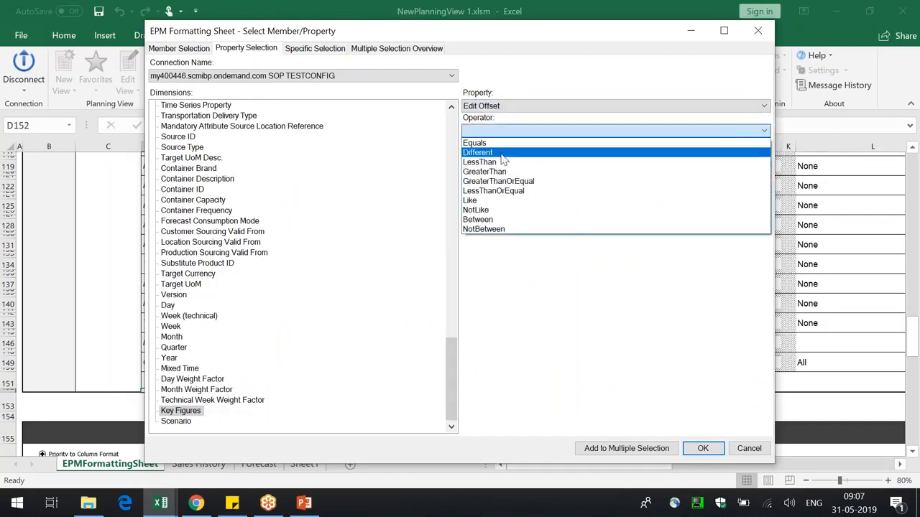
{"action": "left_click", "coordinate": [500, 144]}
{"action": "left_click", "coordinate": [492, 156]}
{"action": "left_click", "coordinate": [486, 168]}
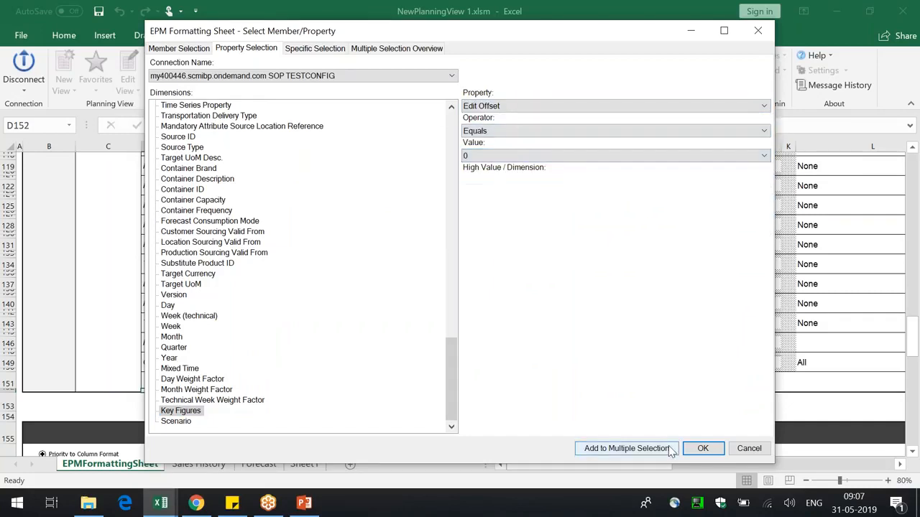
{"action": "left_click", "coordinate": [651, 448]}
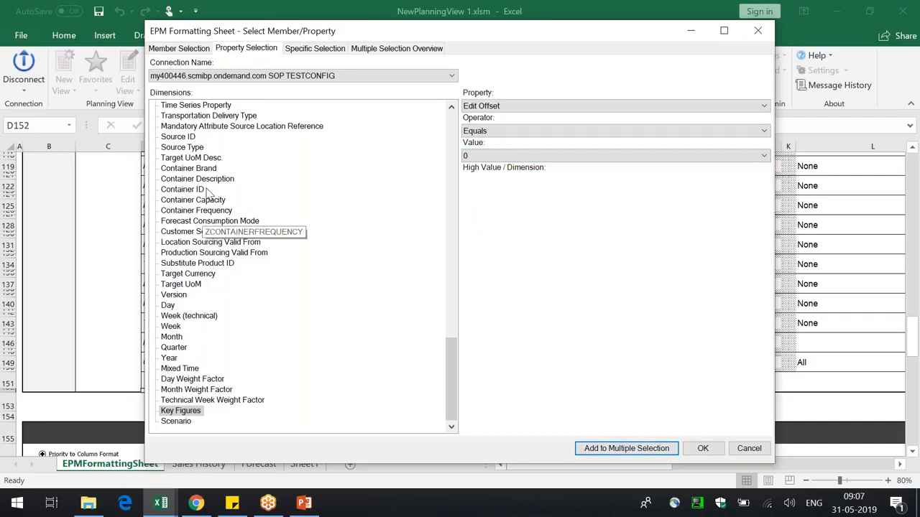
Add the Week (technical) property RELATIVE Equals 00000 to the multiple selection and create the combined rule
{"action": "left_click", "coordinate": [198, 316]}
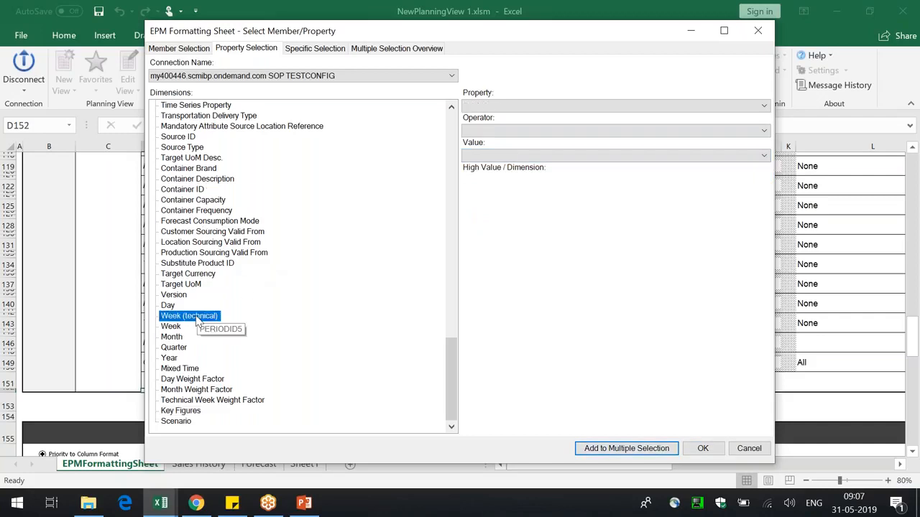
{"action": "left_click", "coordinate": [514, 106]}
{"action": "left_click", "coordinate": [509, 124]}
{"action": "left_click", "coordinate": [495, 131]}
{"action": "left_click", "coordinate": [488, 143]}
{"action": "left_click", "coordinate": [489, 155]}
{"action": "left_click", "coordinate": [488, 183]}
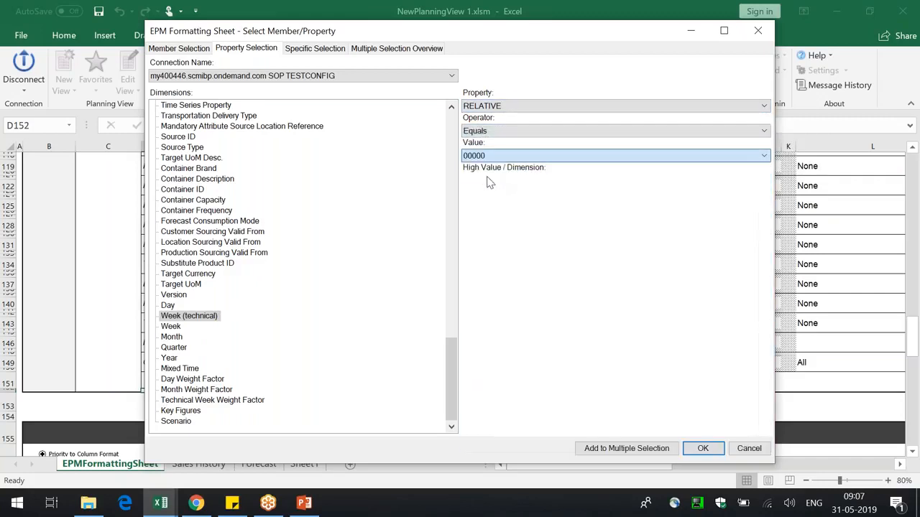
{"action": "left_click", "coordinate": [625, 449]}
{"action": "left_click", "coordinate": [703, 448]}
{"action": "left_click", "coordinate": [560, 318]}
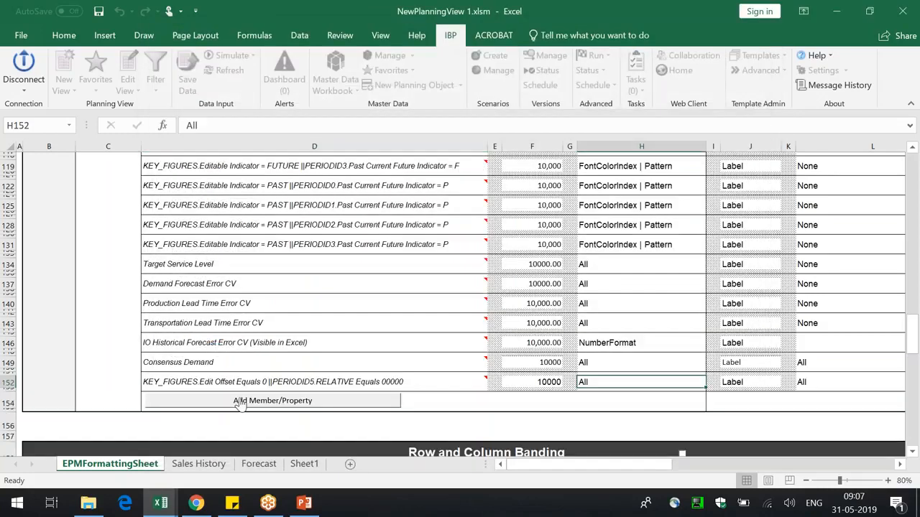
Change the font of the Edit Offset Equals 0 rule's data format cell to Calibri
{"action": "mouse_move", "coordinate": [149, 381]}
{"action": "left_click", "coordinate": [513, 385]}
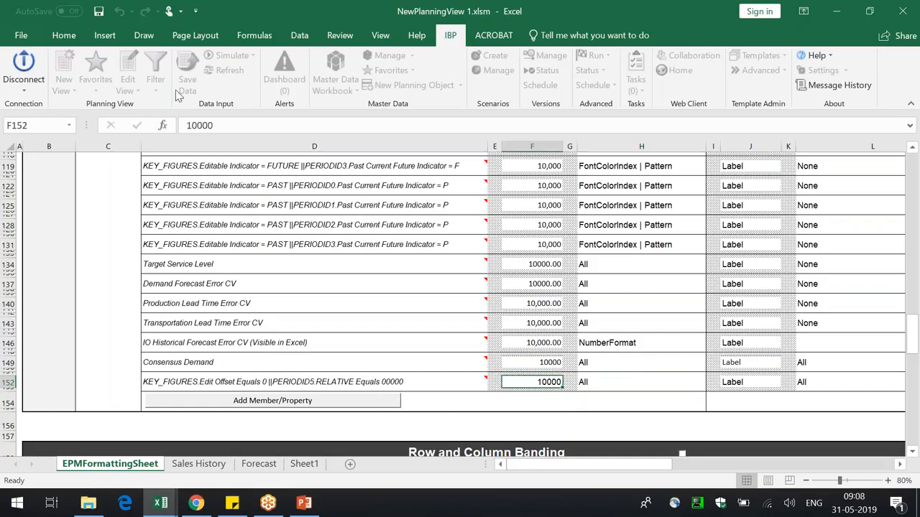
{"action": "left_click", "coordinate": [65, 35]}
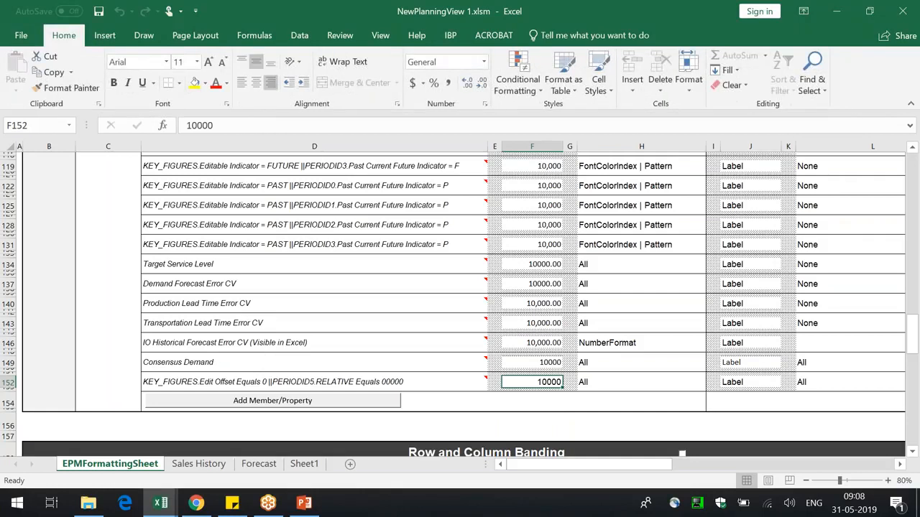
{"action": "left_click", "coordinate": [166, 63]}
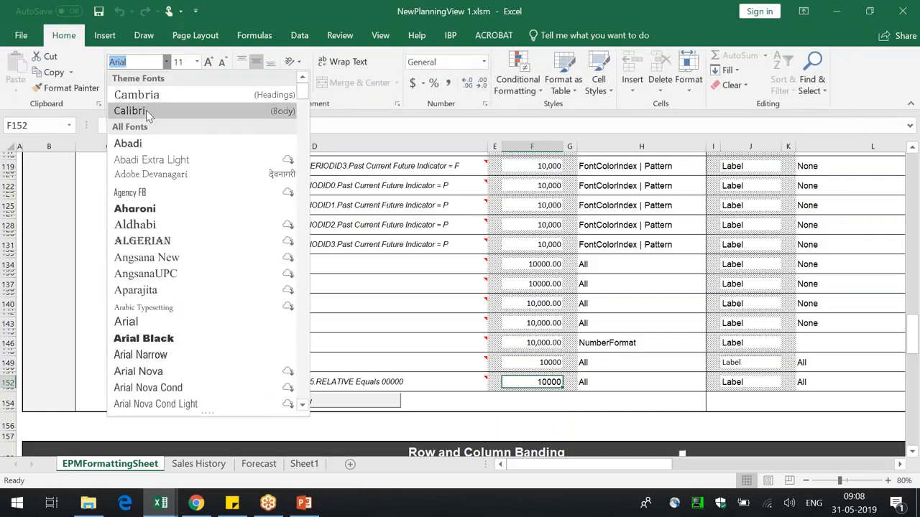
{"action": "left_click", "coordinate": [148, 111]}
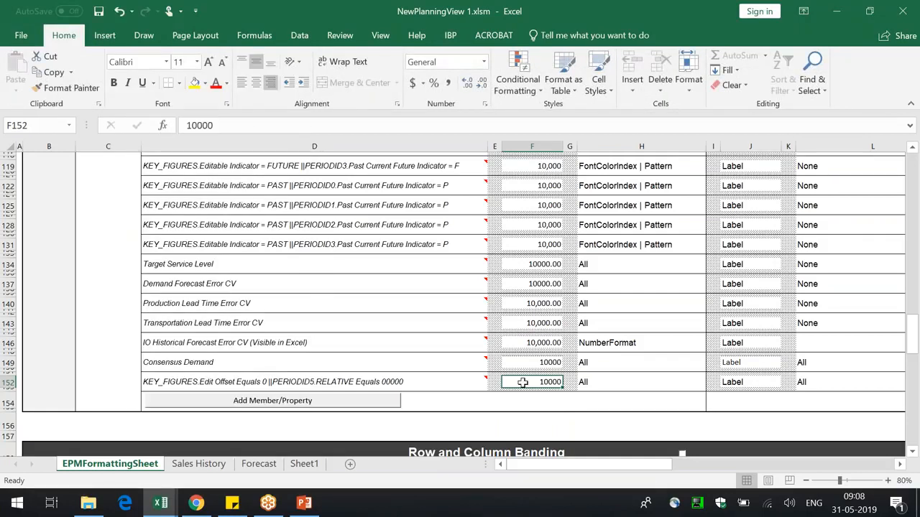
Add a dashed right border to the Edit Offset Equals 0 rule's data format cell
{"action": "right_click", "coordinate": [522, 383]}
{"action": "key", "text": "Escape"}
{"action": "key", "text": "ctrl+1"}
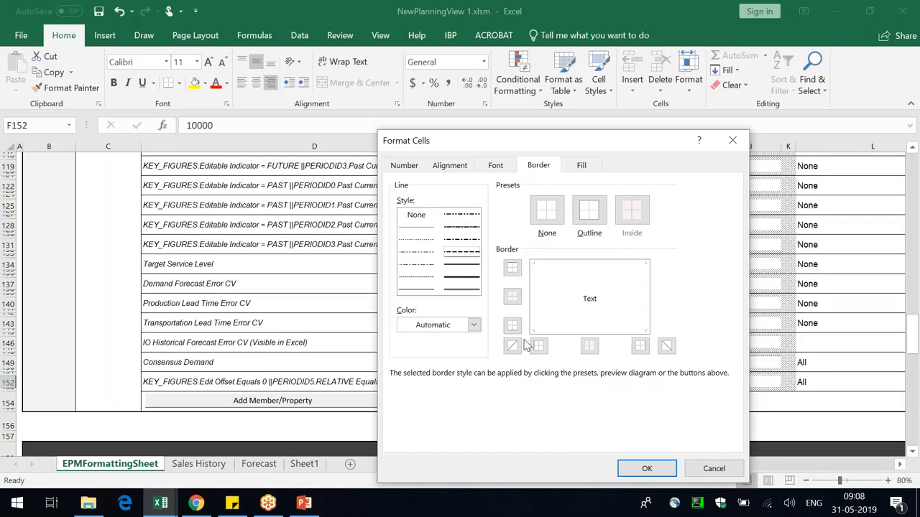
{"action": "left_click", "coordinate": [640, 345]}
{"action": "left_click", "coordinate": [647, 469]}
Change the font of the Edit Offset Equals 0 rule's header label cell to Calibri
{"action": "left_click", "coordinate": [731, 382]}
{"action": "left_click", "coordinate": [167, 63]}
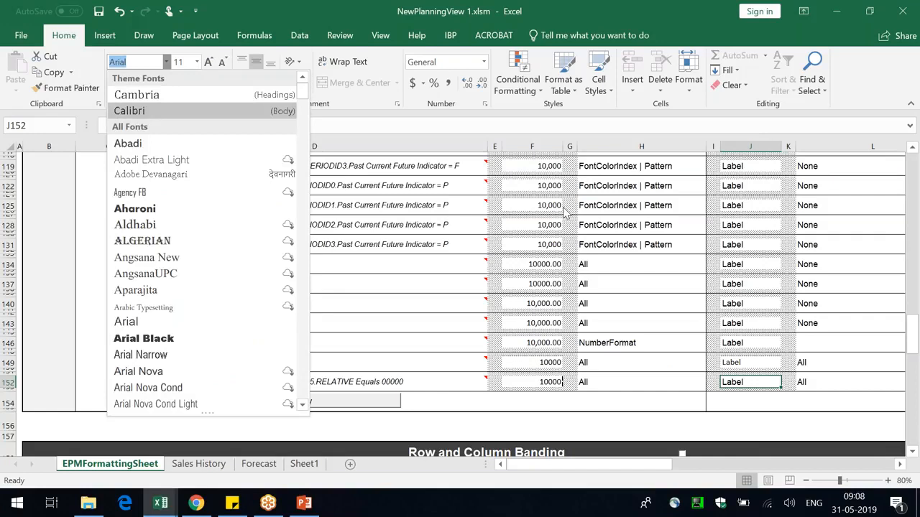
{"action": "left_click", "coordinate": [143, 112]}
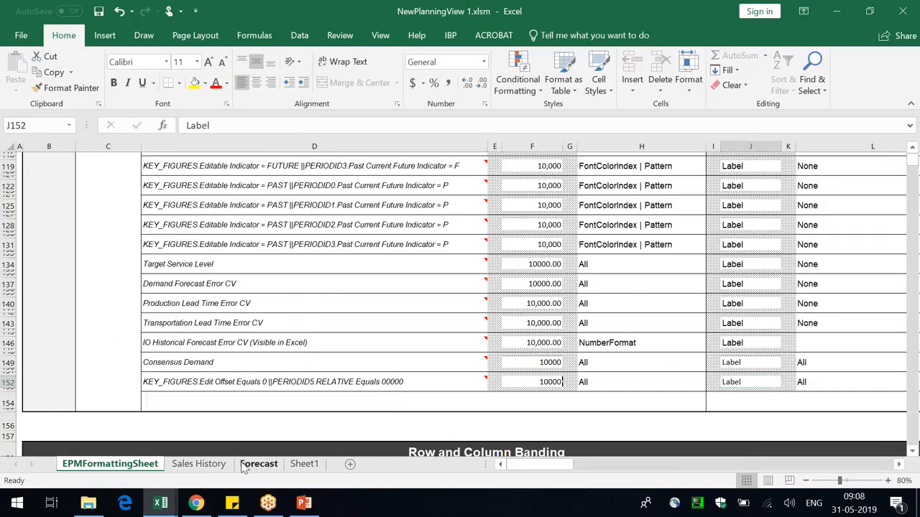
Refresh the Forecast planning view and check the formatting of its week columns
{"action": "left_click", "coordinate": [259, 463]}
{"action": "left_click", "coordinate": [450, 35]}
{"action": "left_click", "coordinate": [235, 72]}
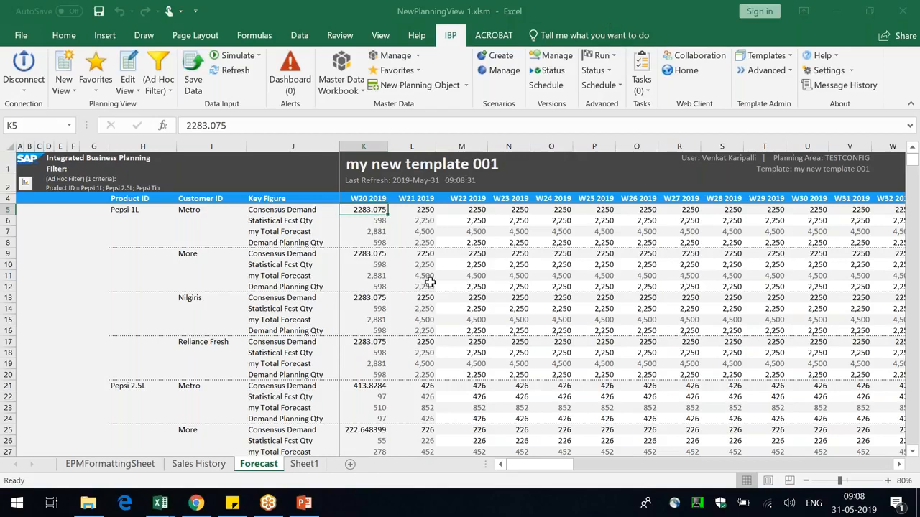
{"action": "left_click", "coordinate": [558, 280]}
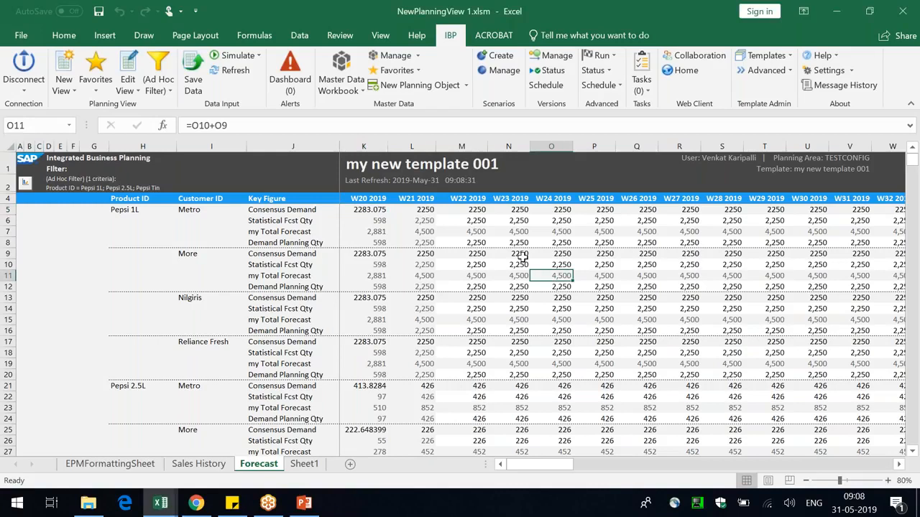
Open the Edit Offset Equals 0 rule for change and remove its Week (technical) criterion from the multiple selection
{"action": "left_click", "coordinate": [104, 465]}
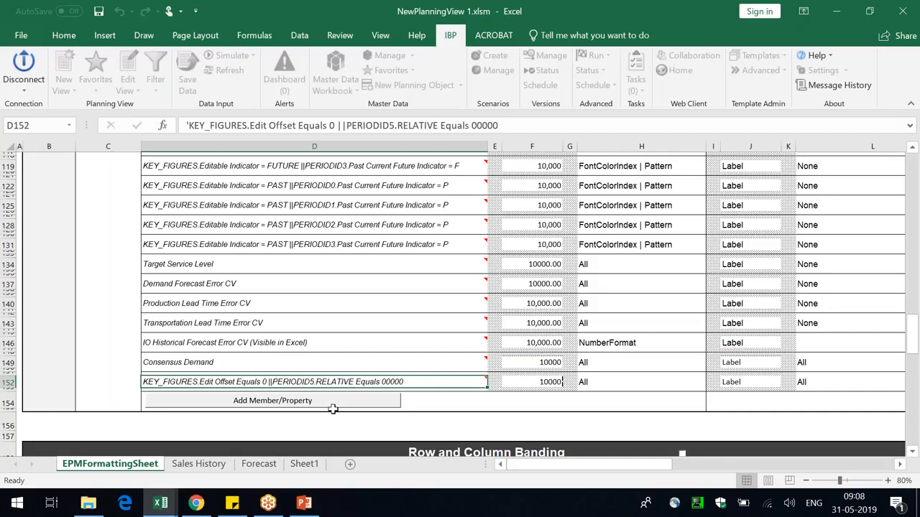
{"action": "left_click", "coordinate": [806, 480]}
{"action": "left_click", "coordinate": [805, 480]}
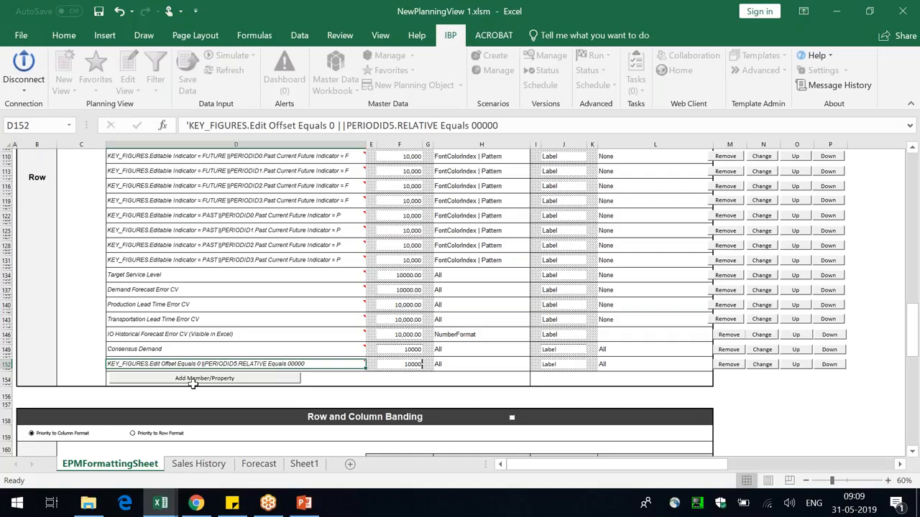
{"action": "left_click", "coordinate": [766, 365]}
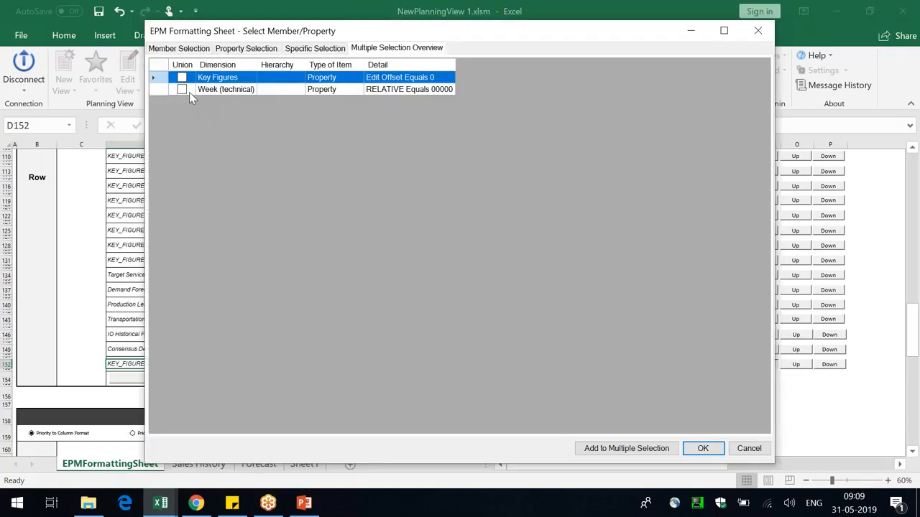
{"action": "left_click", "coordinate": [189, 90]}
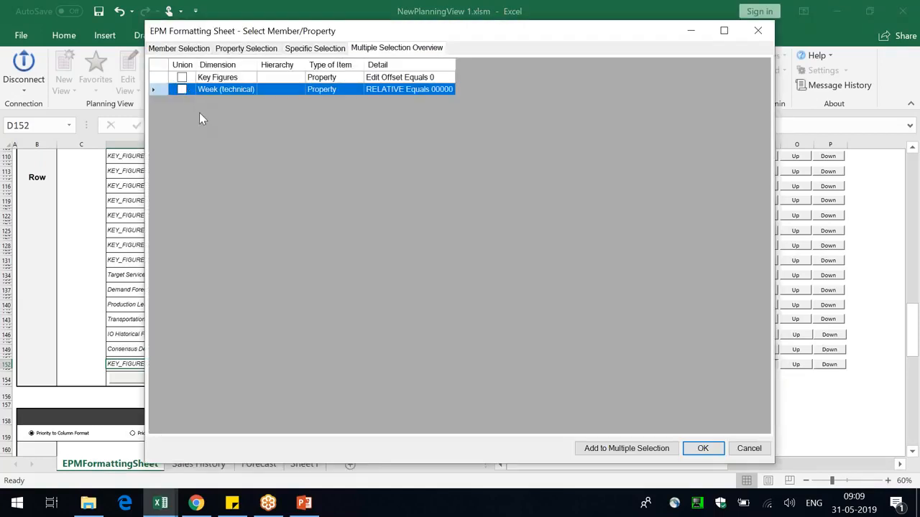
{"action": "left_click", "coordinate": [182, 89]}
{"action": "right_click", "coordinate": [234, 96]}
{"action": "left_click", "coordinate": [263, 97]}
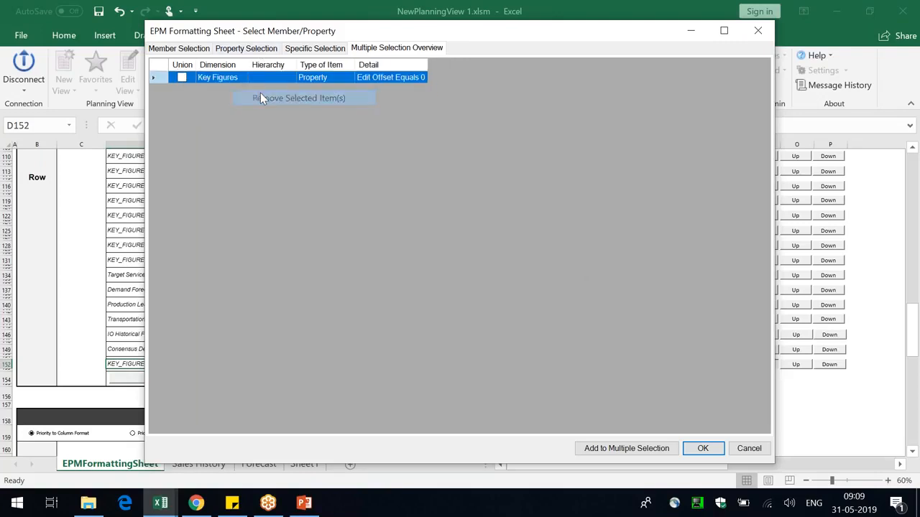
Add a Week property criterion of RELATIVE Equals 00000 to the rule's multiple selection and confirm the changed rule
{"action": "left_click", "coordinate": [237, 49]}
{"action": "left_click_drag", "start_coordinate": [451, 174], "coordinate": [468, 406]}
{"action": "left_click", "coordinate": [170, 326]}
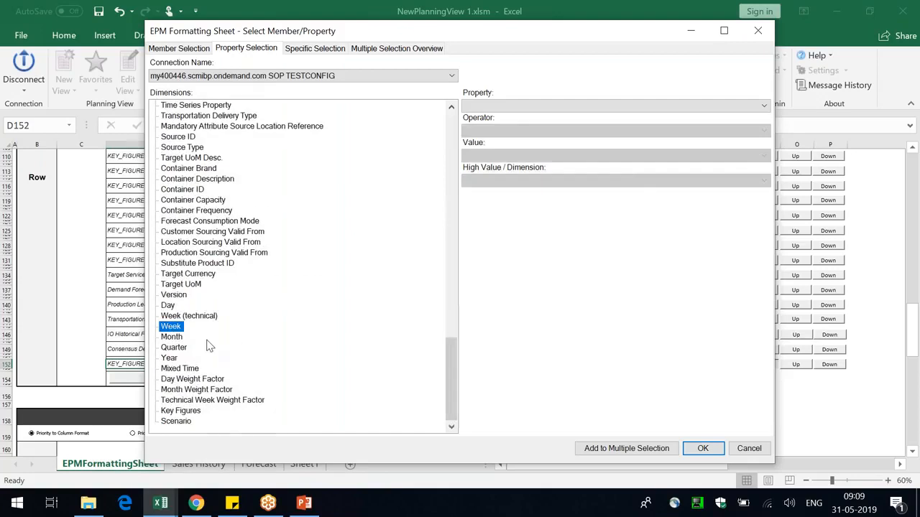
{"action": "left_click", "coordinate": [582, 108]}
{"action": "left_click", "coordinate": [512, 119]}
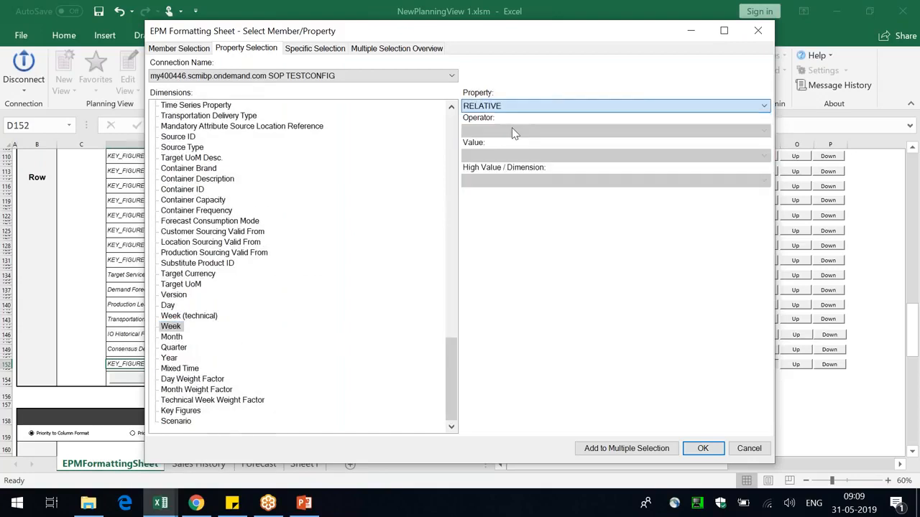
{"action": "left_click", "coordinate": [504, 131]}
{"action": "left_click", "coordinate": [474, 143]}
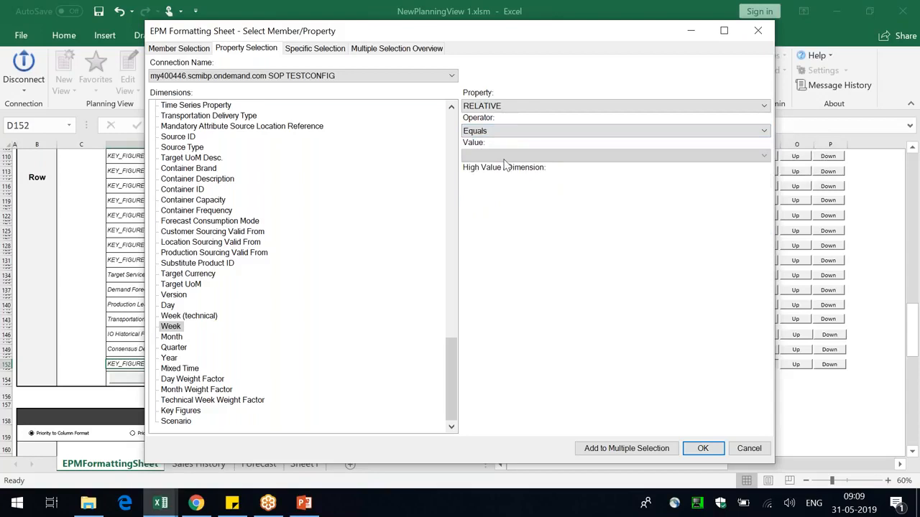
{"action": "left_click", "coordinate": [503, 156]}
{"action": "left_click", "coordinate": [505, 164]}
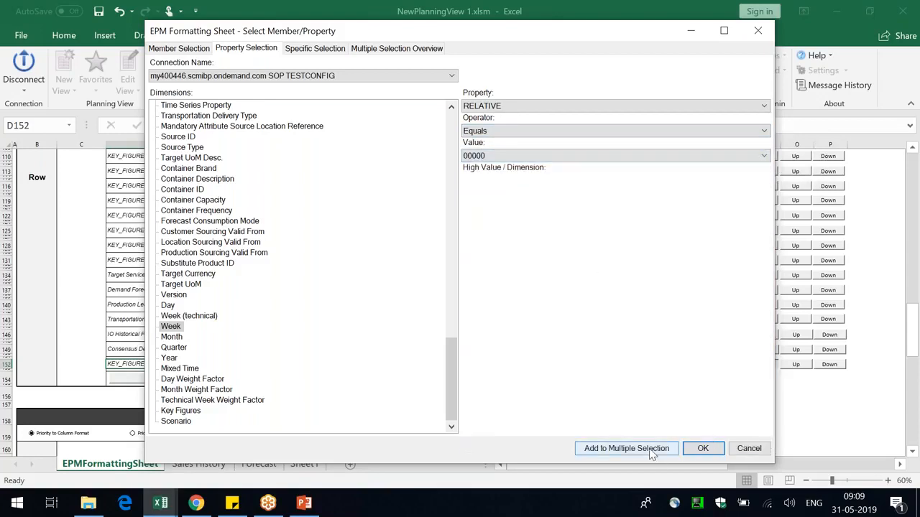
{"action": "left_click", "coordinate": [703, 449]}
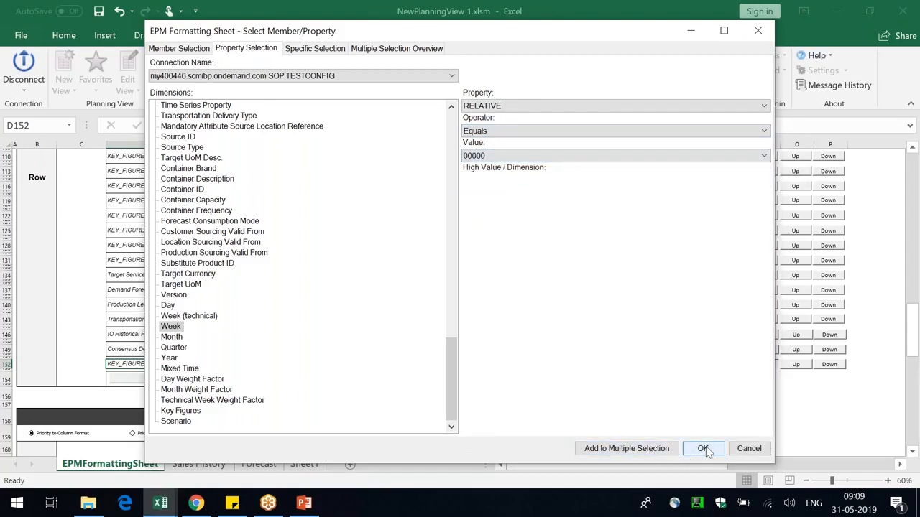
{"action": "left_click", "coordinate": [558, 323]}
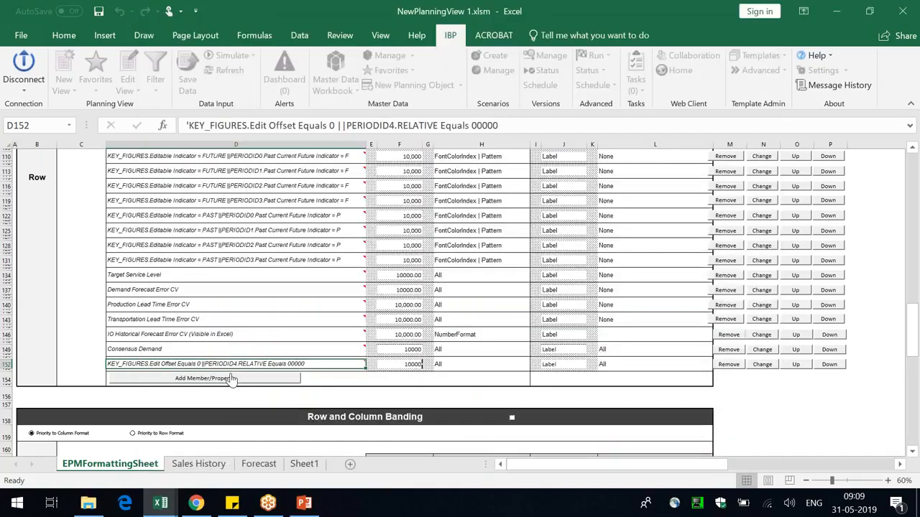
Examine the W22 2019 cells against the Statistical Fcst Qty and my Total Forecast key figures in the Forecast view
{"action": "left_click", "coordinate": [887, 480]}
{"action": "left_click", "coordinate": [887, 480]}
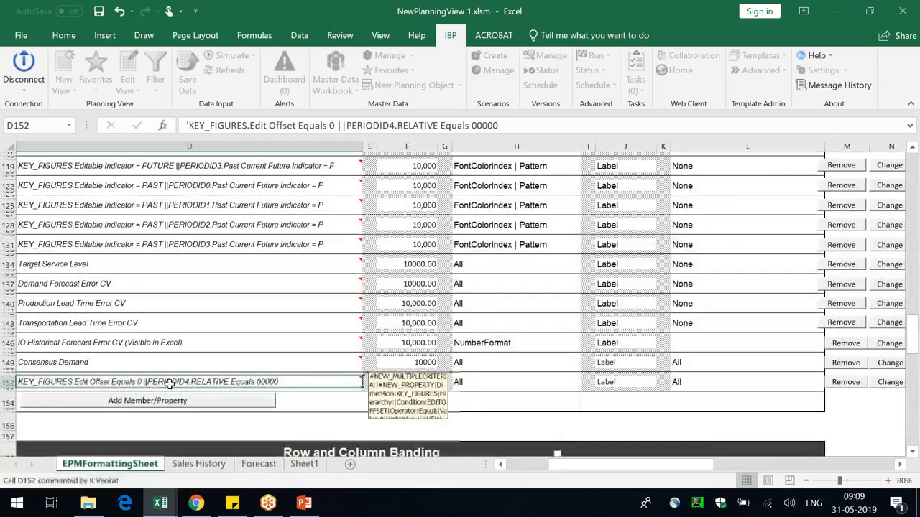
{"action": "left_click", "coordinate": [257, 464]}
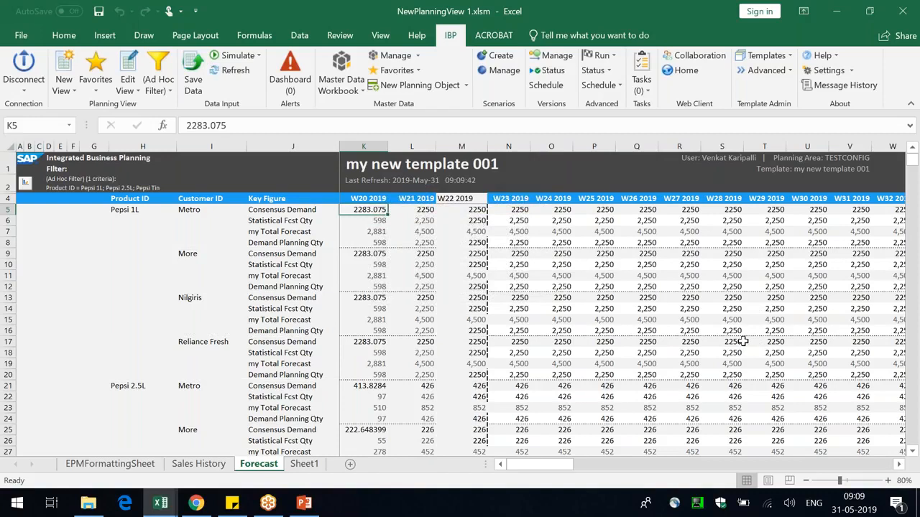
{"action": "left_click_drag", "start_coordinate": [476, 211], "coordinate": [477, 231]}
{"action": "left_click", "coordinate": [287, 221]}
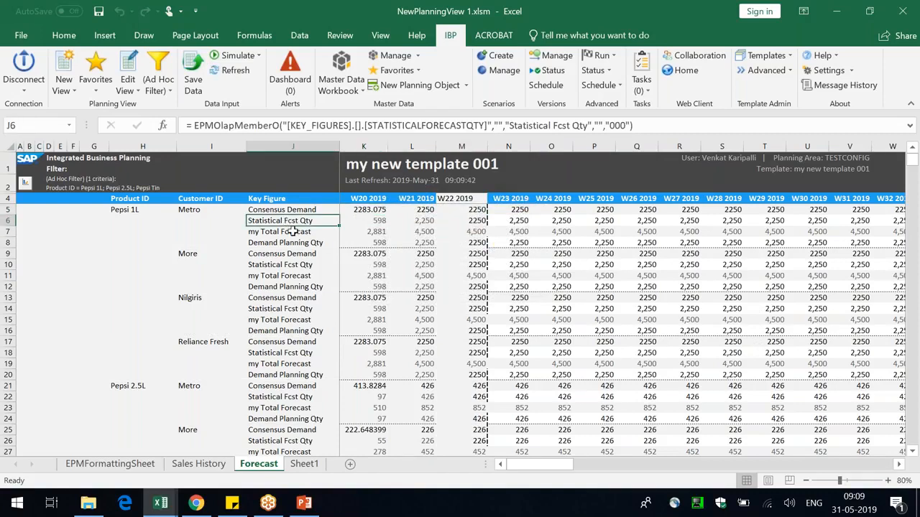
{"action": "left_click", "coordinate": [293, 231]}
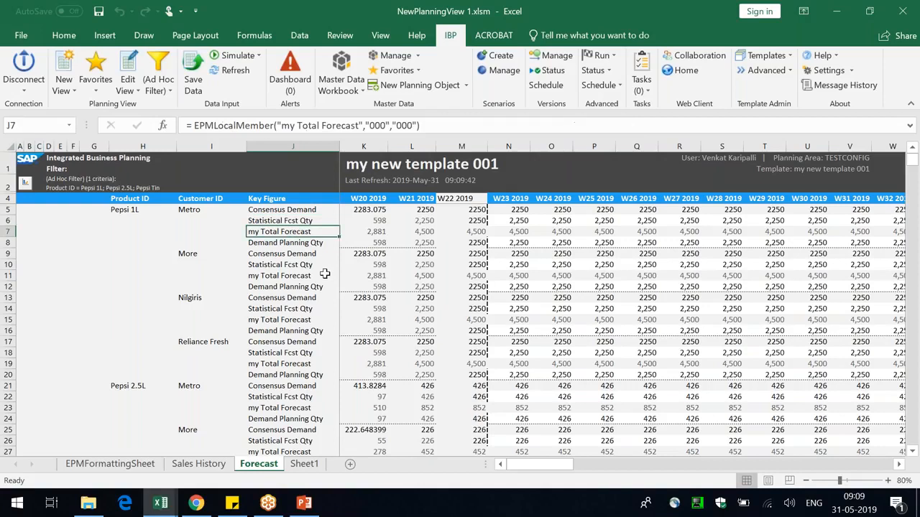
Remove the my Total Forecast local member from the Forecast view through its sheet options
{"action": "left_click", "coordinate": [128, 86]}
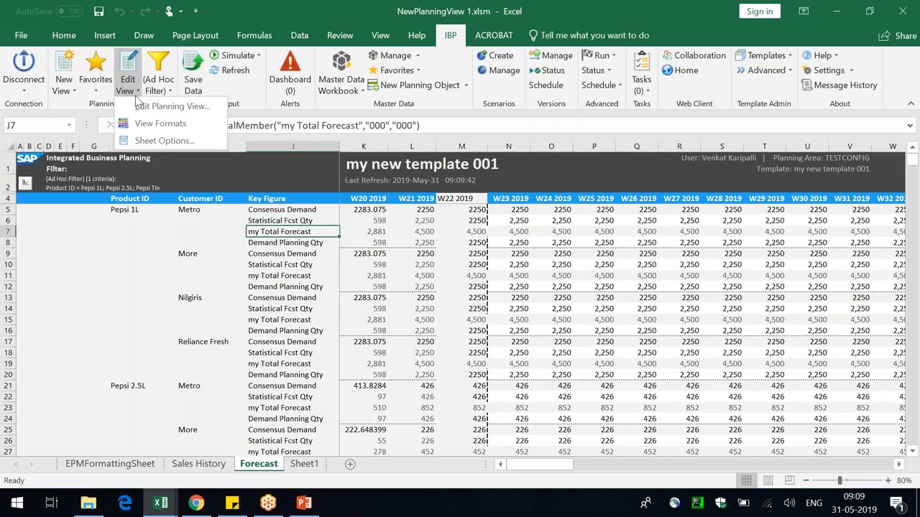
{"action": "left_click", "coordinate": [162, 138]}
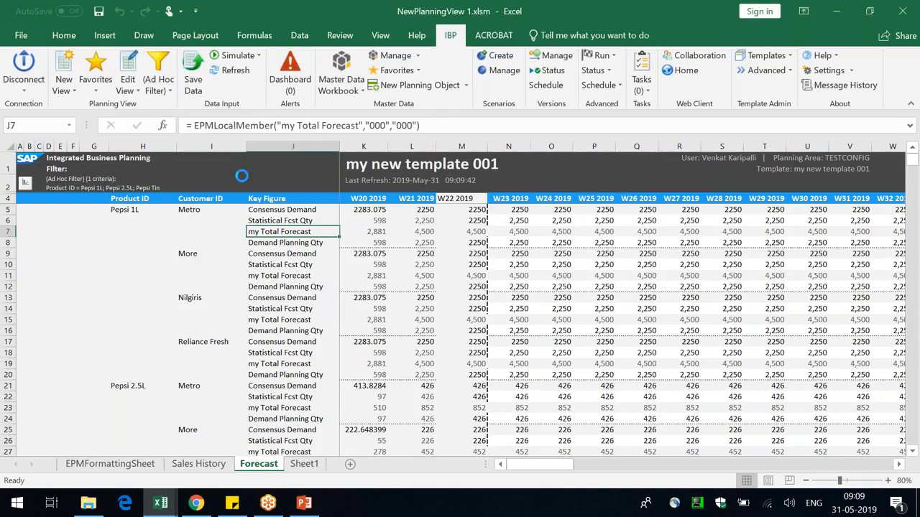
{"action": "left_click", "coordinate": [503, 181]}
{"action": "left_click", "coordinate": [572, 408]}
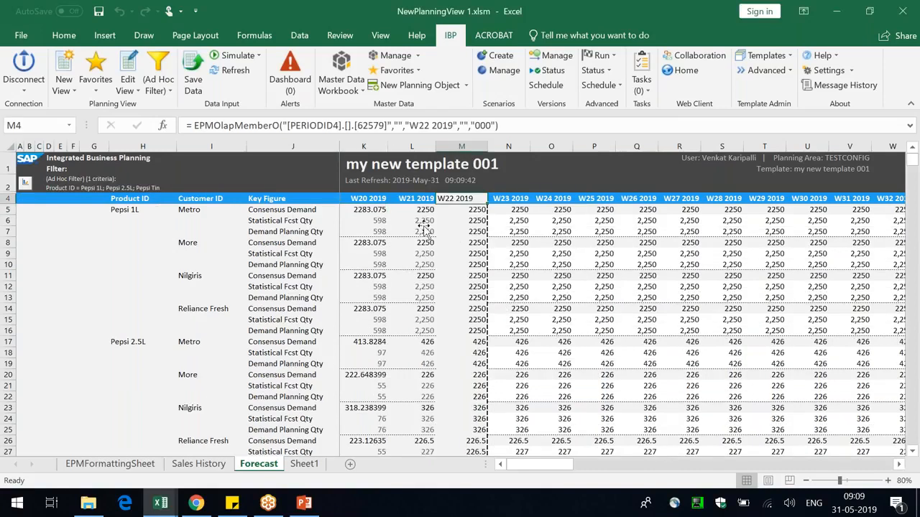
Fill the header label and data format cells of the Edit Offset Equals 0 rule with white
{"action": "left_click", "coordinate": [131, 466]}
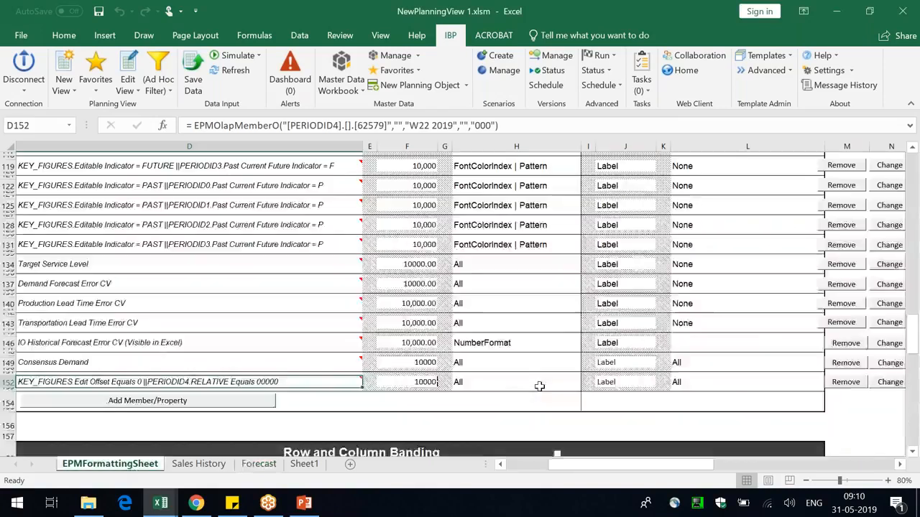
{"action": "left_click", "coordinate": [64, 36]}
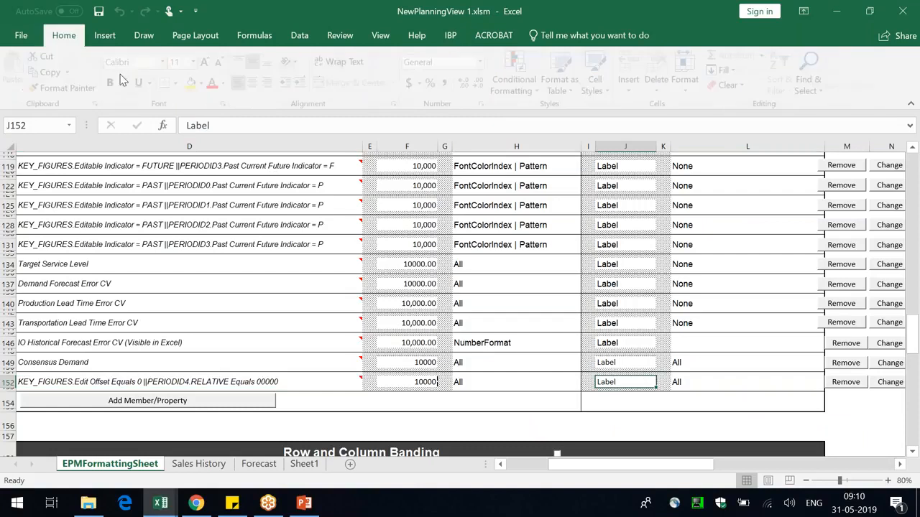
{"action": "left_click", "coordinate": [206, 84]}
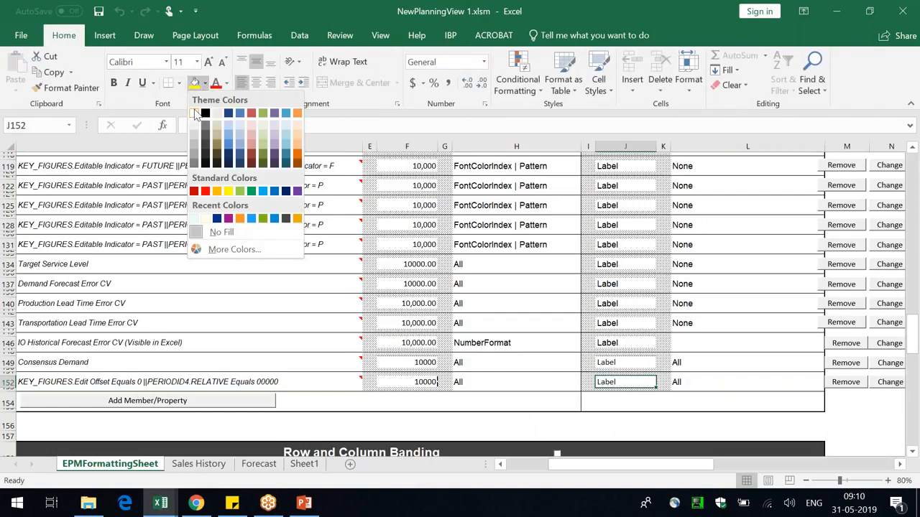
{"action": "left_click", "coordinate": [195, 115]}
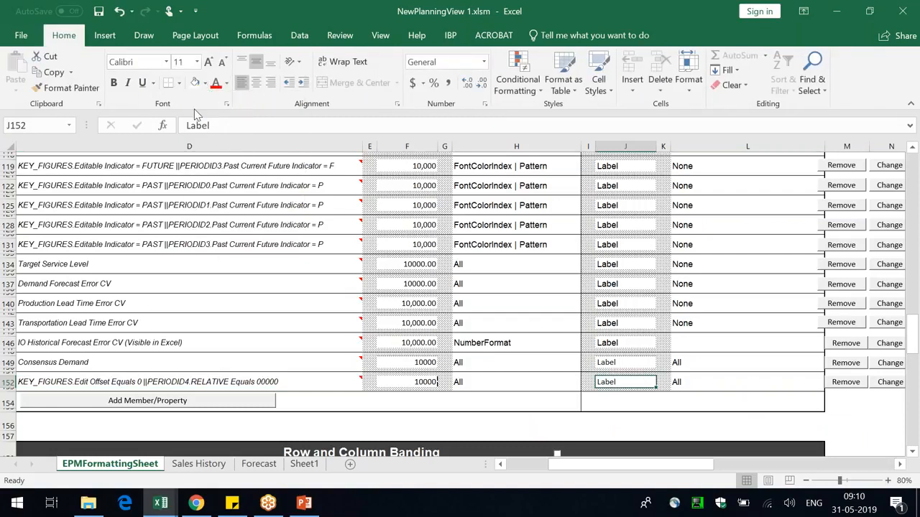
{"action": "left_click", "coordinate": [414, 382]}
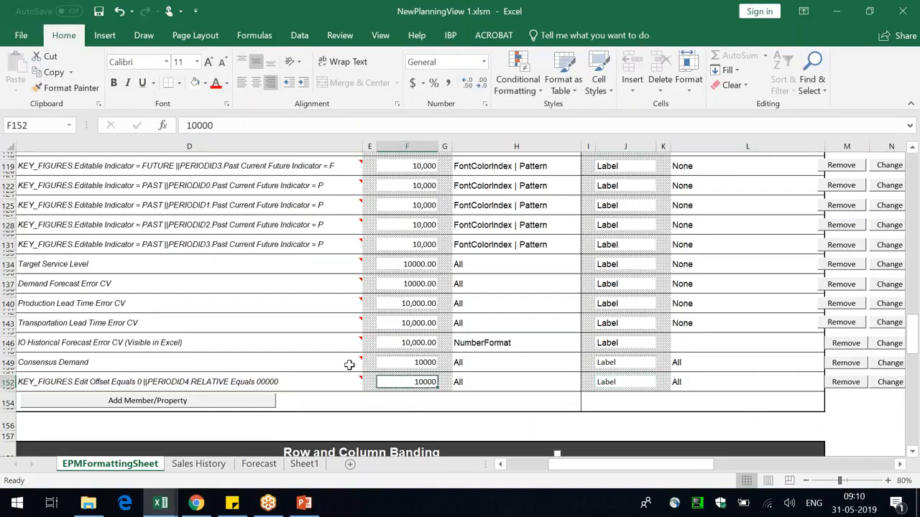
{"action": "left_click", "coordinate": [205, 83]}
{"action": "left_click", "coordinate": [194, 115]}
{"action": "double_click", "coordinate": [492, 382]}
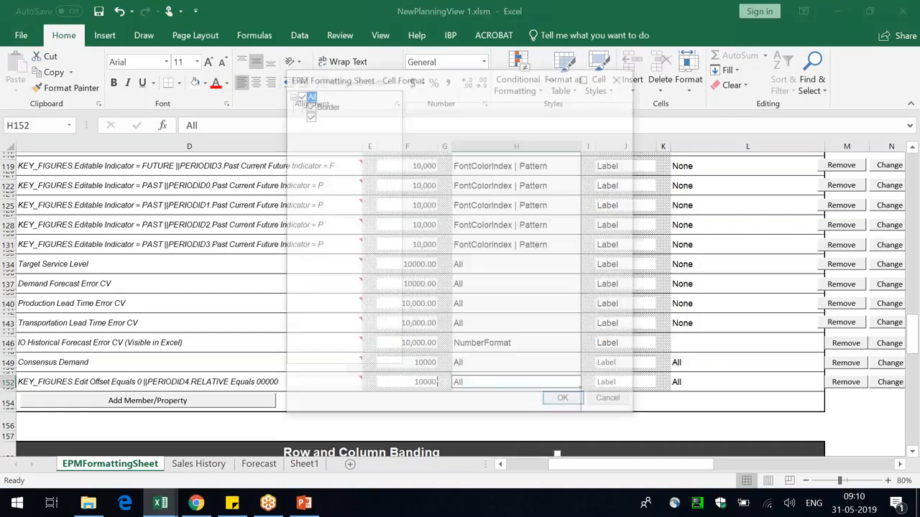
{"action": "left_click", "coordinate": [298, 93]}
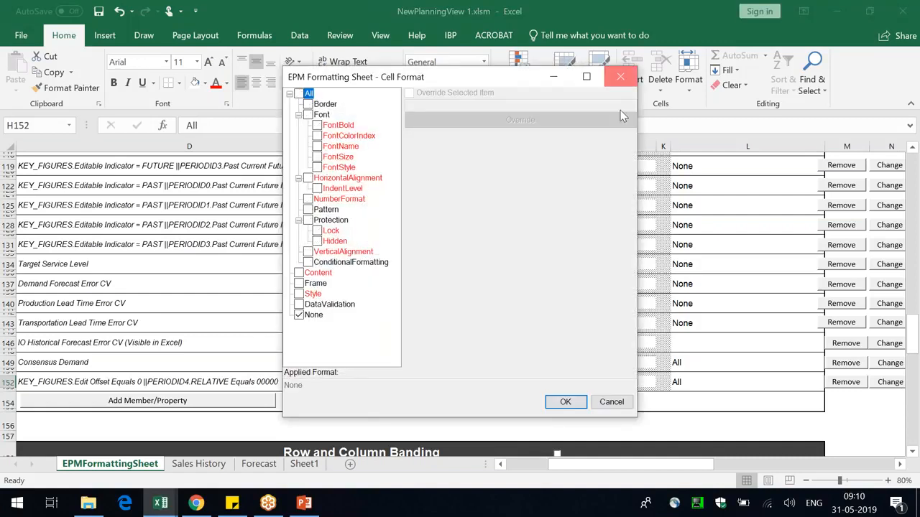
{"action": "left_click", "coordinate": [620, 76]}
Restrict the cell formats used for the Edit Offset Equals 0 rule's data to Border only
{"action": "scroll", "coordinate": [497, 396], "scroll_direction": "up", "scroll_amount": 15}
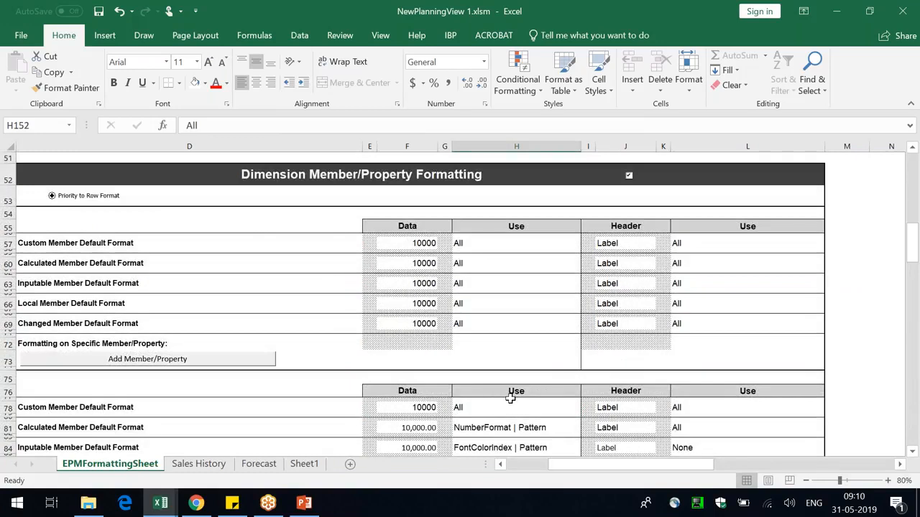
{"action": "scroll", "coordinate": [488, 400], "scroll_direction": "down", "scroll_amount": 2}
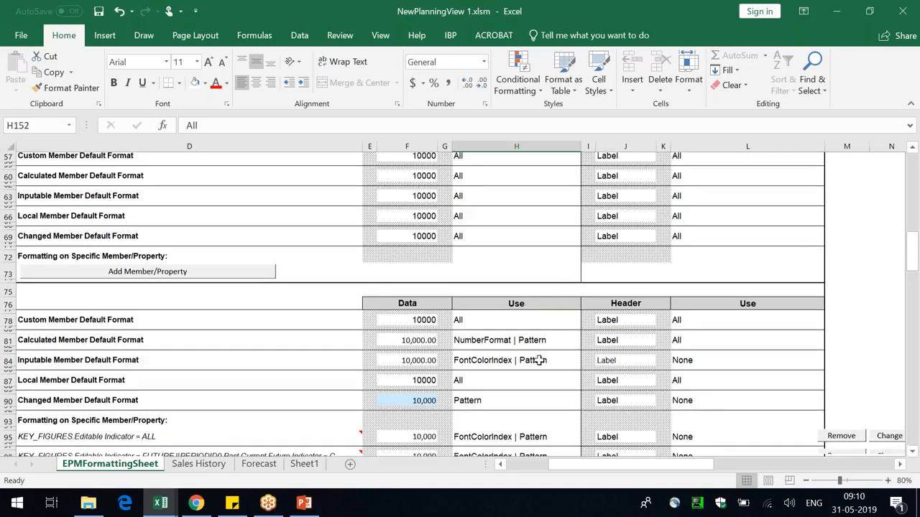
{"action": "scroll", "coordinate": [539, 363], "scroll_direction": "down", "scroll_amount": 10}
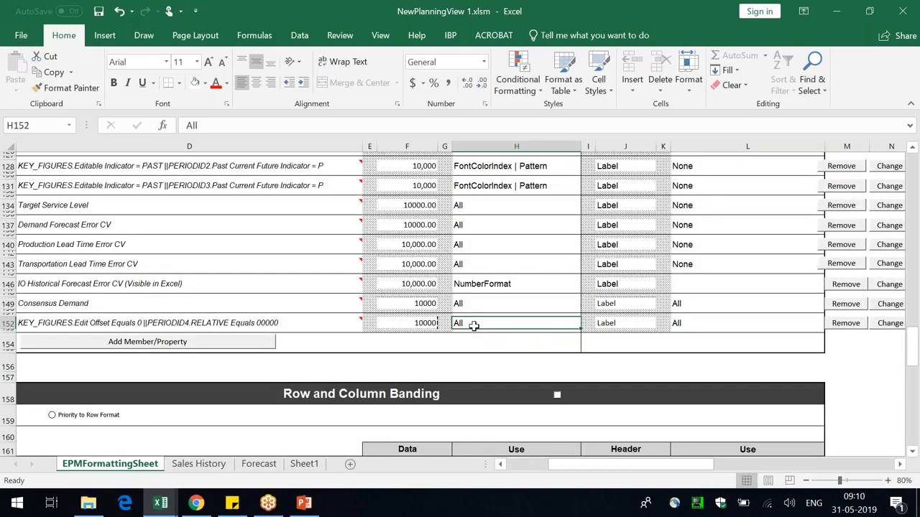
{"action": "double_click", "coordinate": [473, 325]}
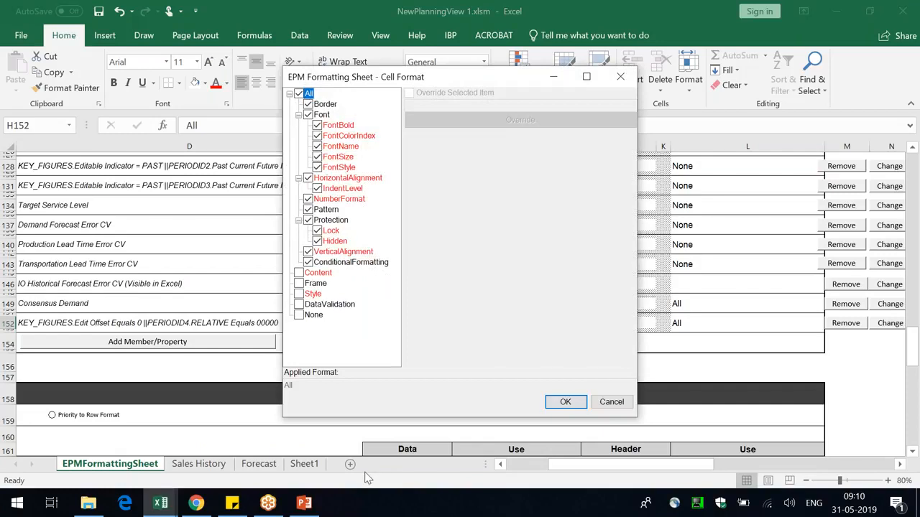
{"action": "left_click", "coordinate": [299, 94]}
{"action": "left_click", "coordinate": [308, 105]}
{"action": "left_click_drag", "start_coordinate": [388, 79], "coordinate": [691, 74]}
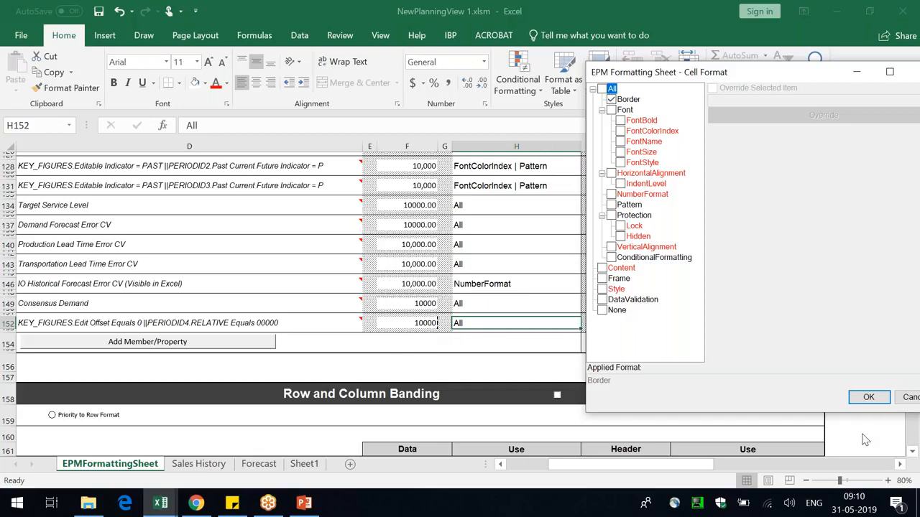
Limit the Edit Offset / PERIODID4.RELATIVE rule to Border for data and None for its header, and view the Forecast sheet
{"action": "left_click", "coordinate": [869, 399]}
{"action": "double_click", "coordinate": [692, 322]}
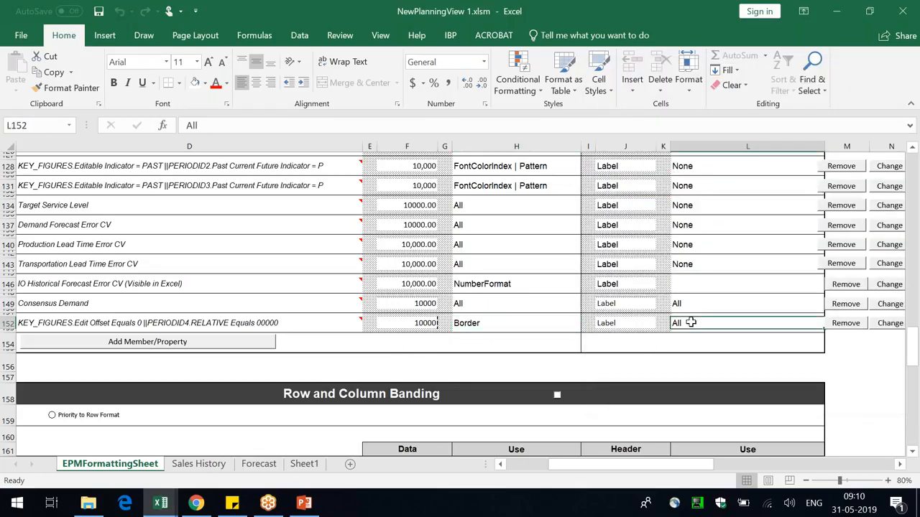
{"action": "left_click", "coordinate": [299, 94]}
{"action": "left_click", "coordinate": [299, 315]}
{"action": "left_click", "coordinate": [565, 402]}
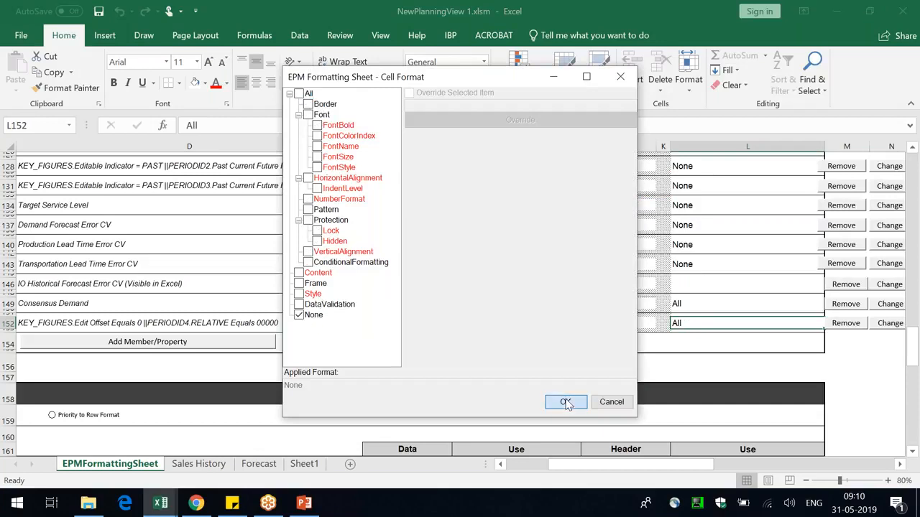
{"action": "left_click", "coordinate": [260, 469]}
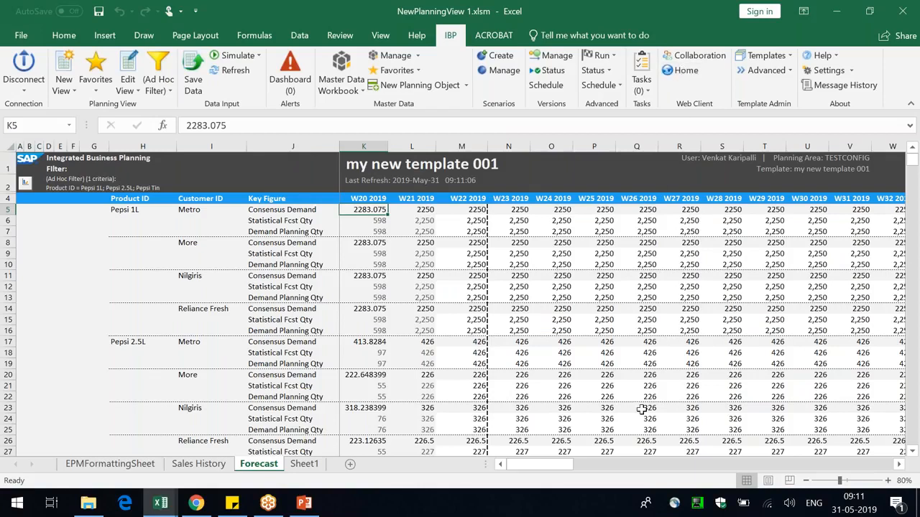
Edit the Sales History planning view so its rolling weekly period starts from W17 2019, and apply it despite having no filter
{"action": "left_click", "coordinate": [199, 463]}
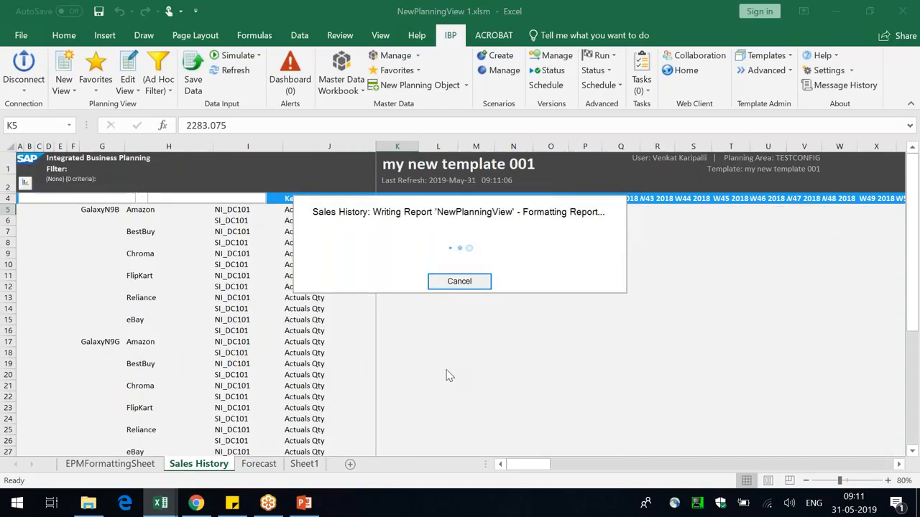
{"action": "left_click", "coordinate": [130, 63]}
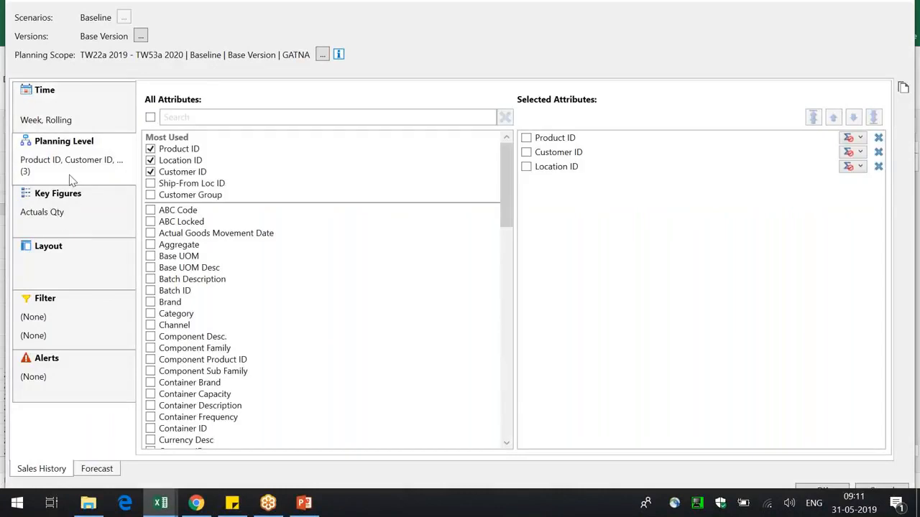
{"action": "left_click", "coordinate": [72, 109]}
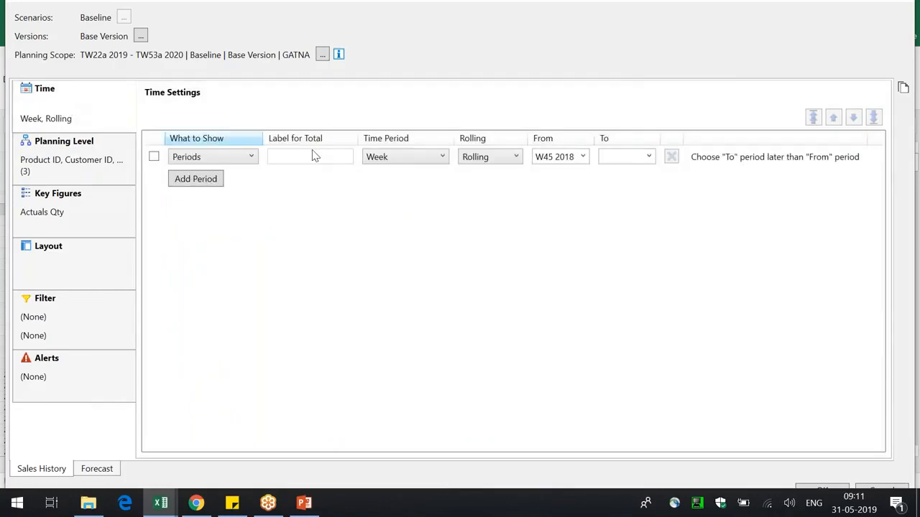
{"action": "left_click", "coordinate": [559, 156]}
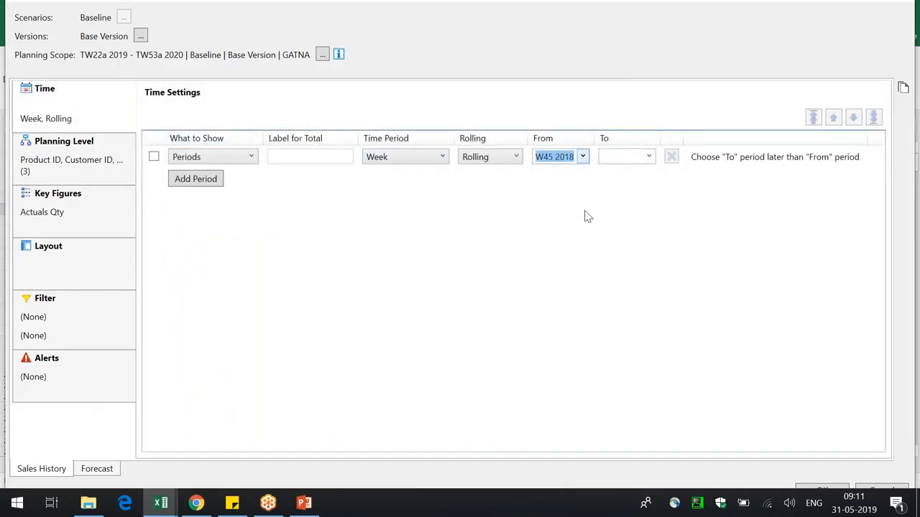
{"action": "left_click", "coordinate": [584, 156]}
{"action": "mouse_move", "coordinate": [583, 252]}
{"action": "left_mouse_down"}
{"action": "mouse_move", "coordinate": [585, 273]}
{"action": "mouse_move", "coordinate": [586, 260]}
{"action": "left_mouse_up"}
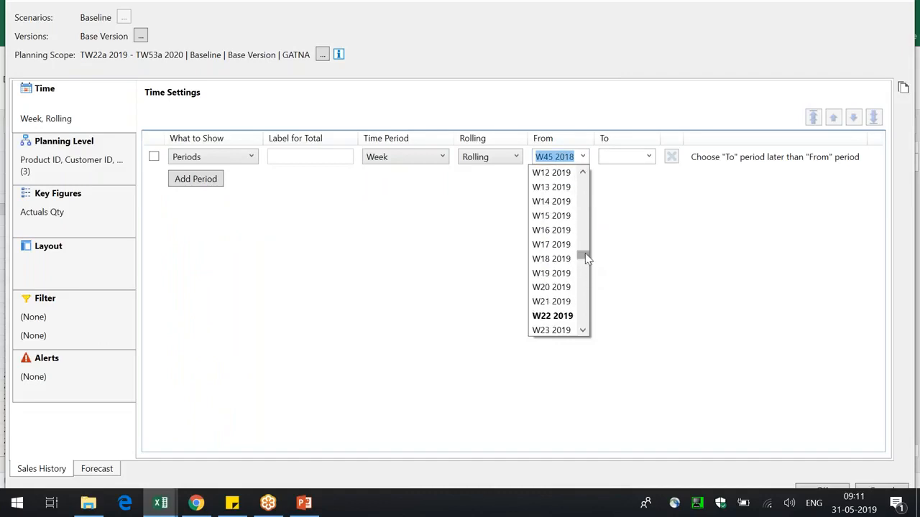
{"action": "left_click", "coordinate": [562, 203]}
{"action": "left_click", "coordinate": [582, 157]}
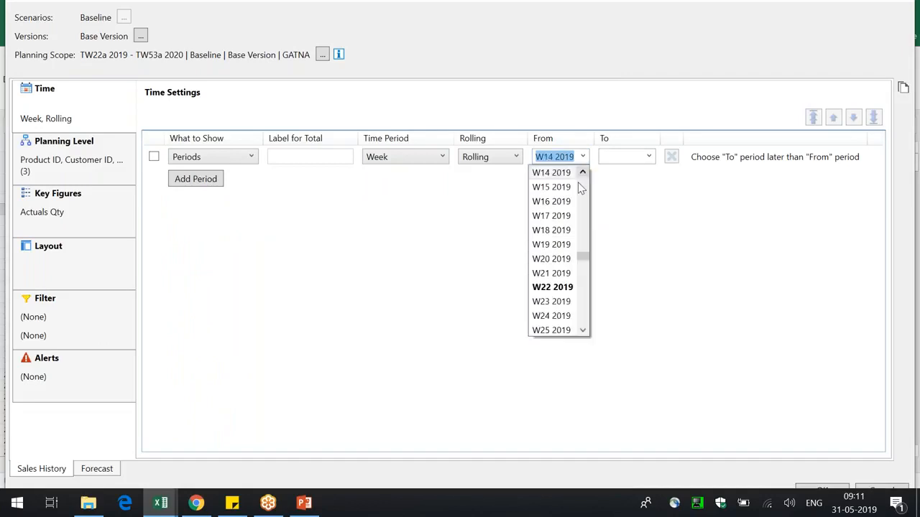
{"action": "left_click", "coordinate": [563, 216]}
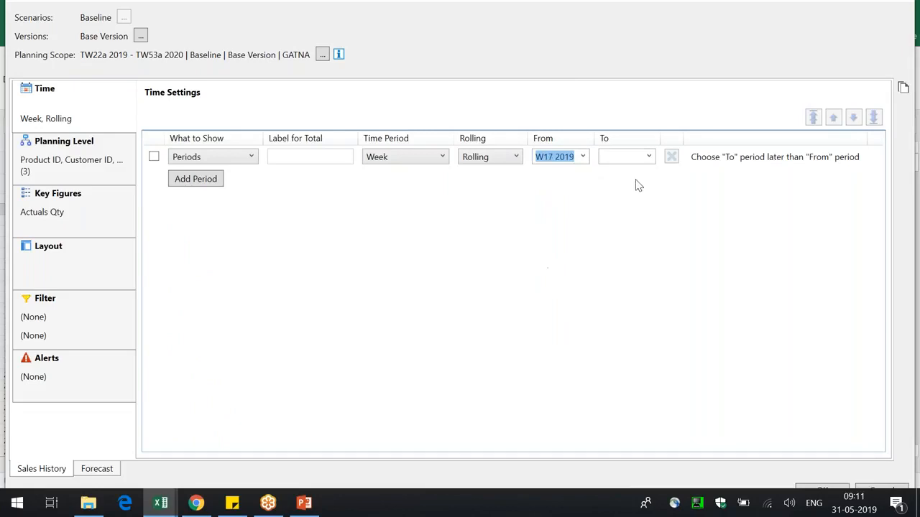
{"action": "left_click", "coordinate": [832, 488]}
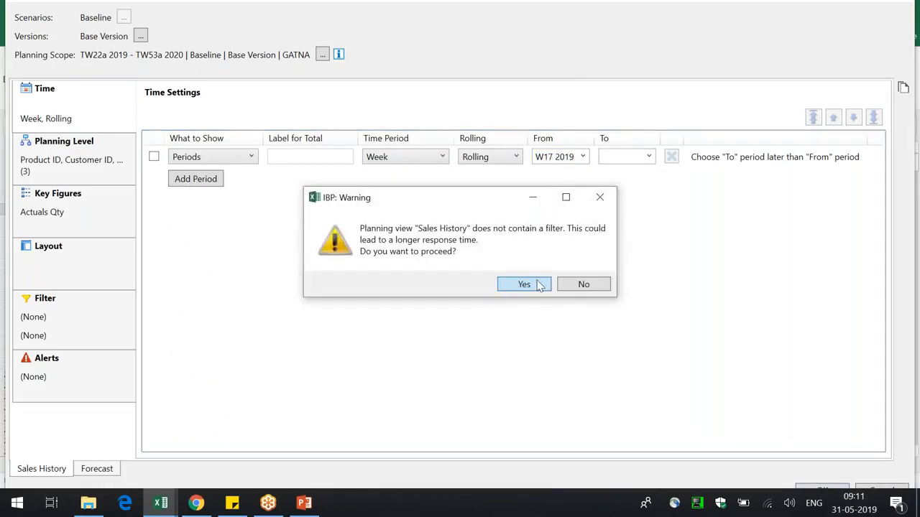
{"action": "left_click", "coordinate": [523, 284]}
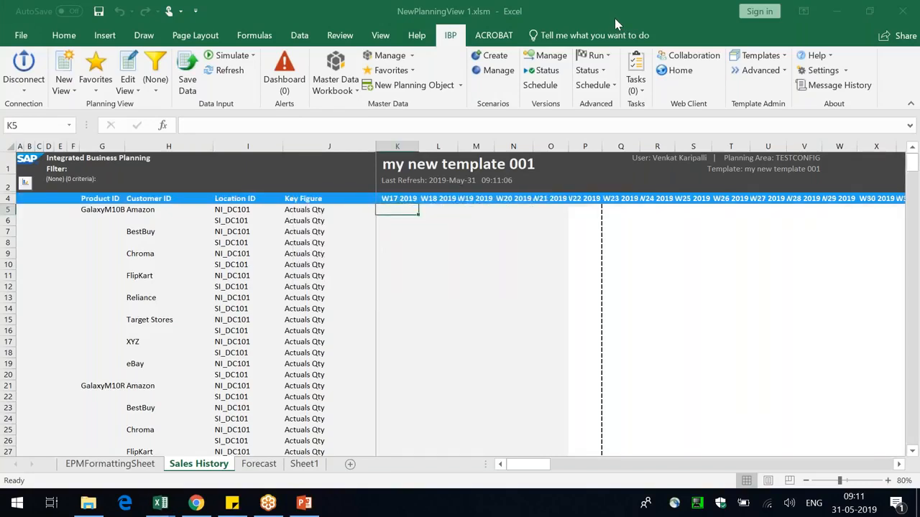
Widen the W21 and W22 2019 columns in Sales History and review the Pepsi 1L Actuals Qty rows from W17 to W22
{"action": "double_click", "coordinate": [604, 151]}
{"action": "left_click_drag", "start_coordinate": [571, 151], "coordinate": [577, 151]}
{"action": "scroll", "coordinate": [579, 363], "scroll_direction": "down", "scroll_amount": 19}
{"action": "scroll", "coordinate": [596, 377], "scroll_direction": "down", "scroll_amount": 20}
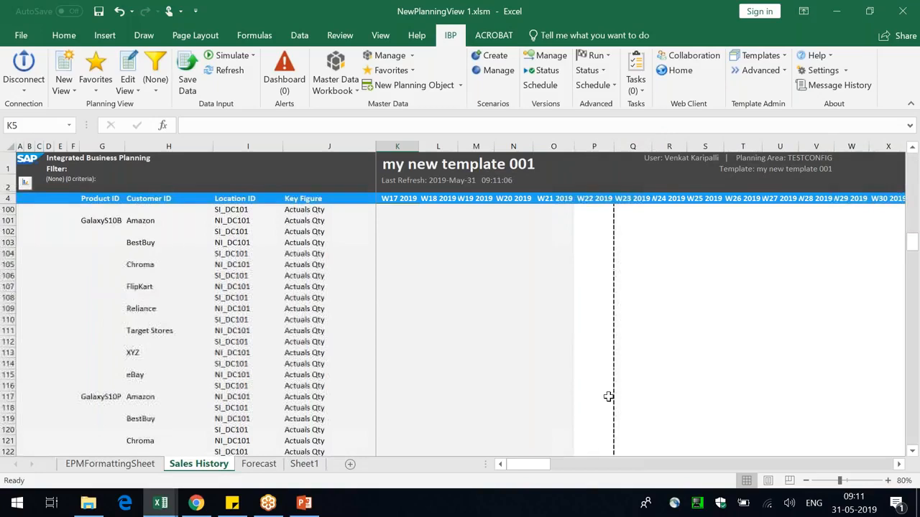
{"action": "left_click_drag", "start_coordinate": [914, 299], "coordinate": [915, 414]}
{"action": "left_click_drag", "start_coordinate": [97, 260], "coordinate": [413, 386]}
{"action": "left_click_drag", "start_coordinate": [439, 267], "coordinate": [584, 386]}
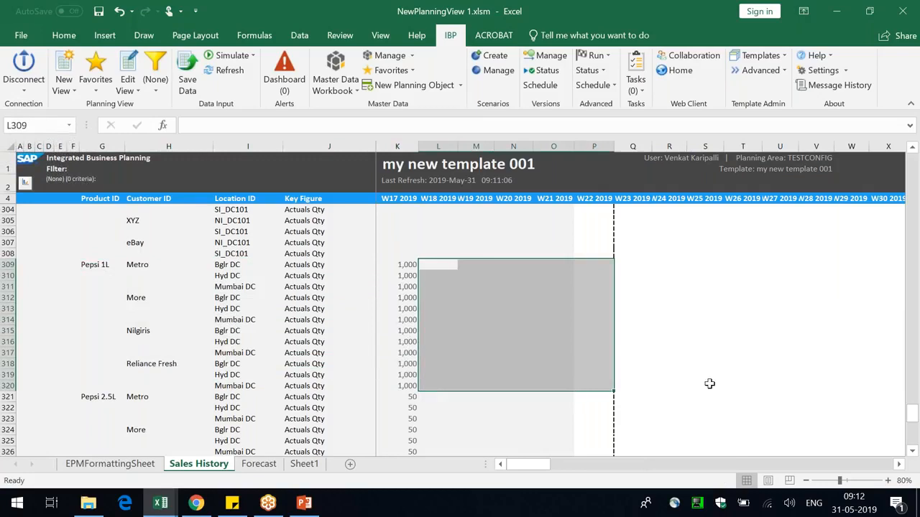
Compare the border on the Forecast sheet with the Edit Offset / PERIODID4.RELATIVE rule and its use setting on EPMFormattingSheet
{"action": "left_click", "coordinate": [256, 465]}
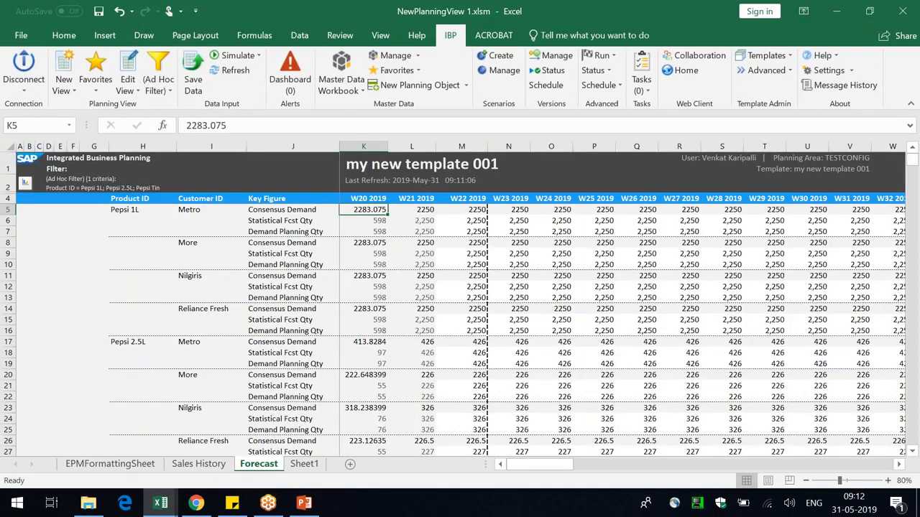
{"action": "left_click", "coordinate": [771, 26]}
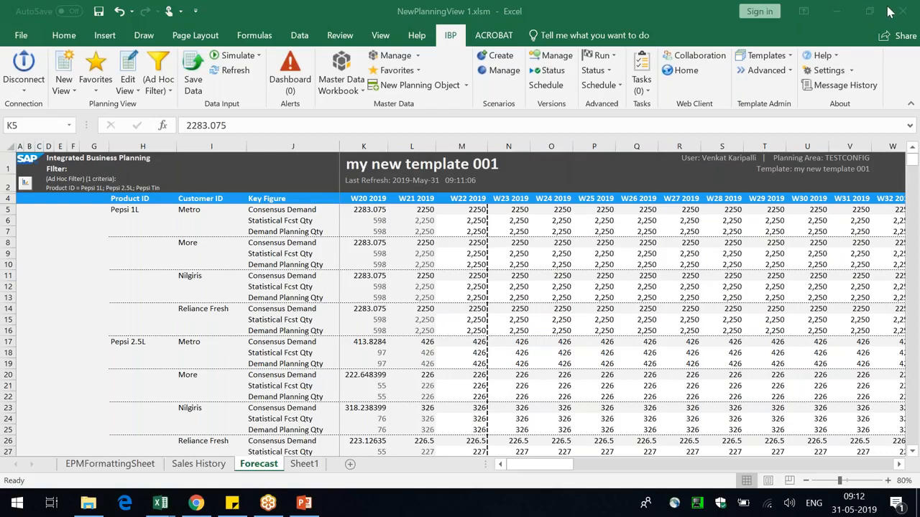
{"action": "left_click", "coordinate": [124, 470]}
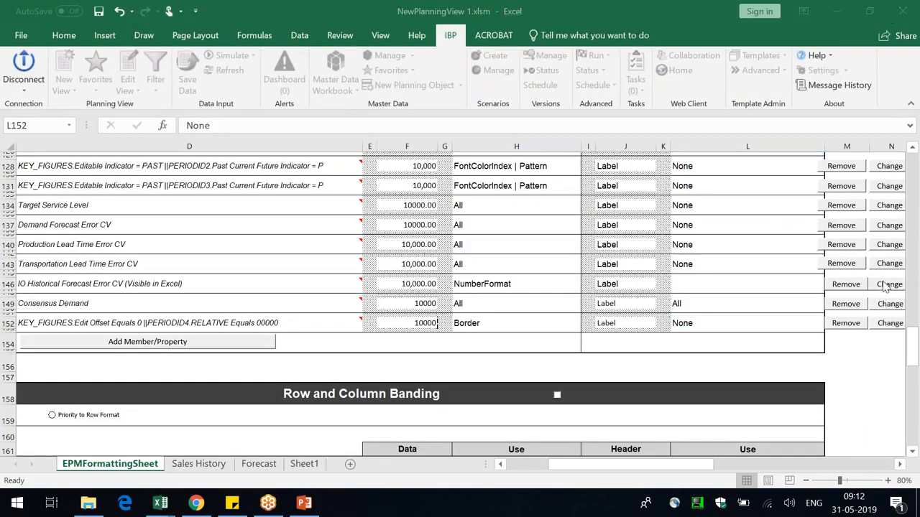
{"action": "left_click_drag", "start_coordinate": [647, 469], "coordinate": [591, 470]}
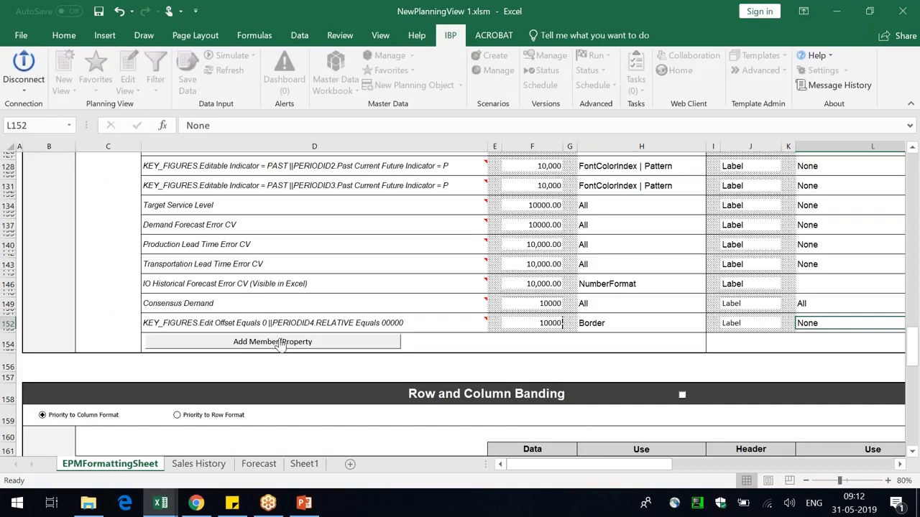
{"action": "left_click", "coordinate": [221, 324]}
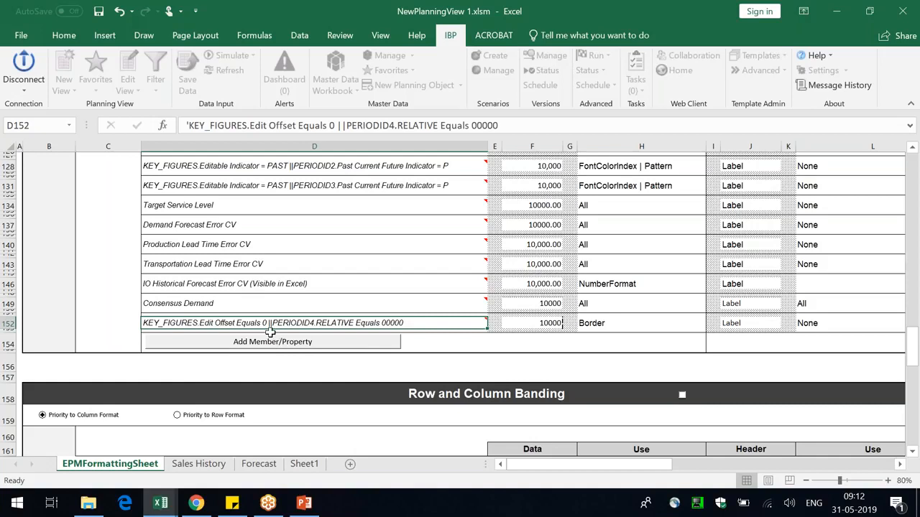
{"action": "mouse_move", "coordinate": [210, 325]}
{"action": "mouse_move", "coordinate": [170, 322]}
{"action": "left_click", "coordinate": [607, 14]}
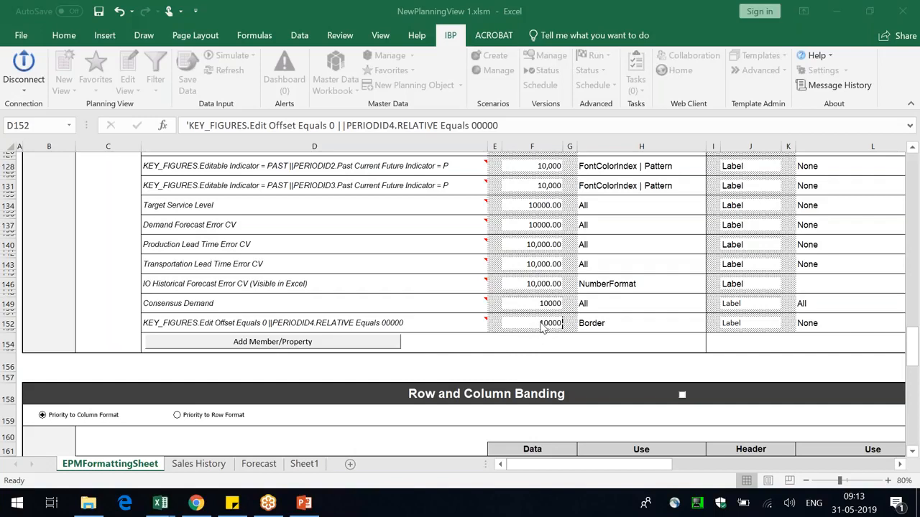
{"action": "left_click", "coordinate": [596, 323]}
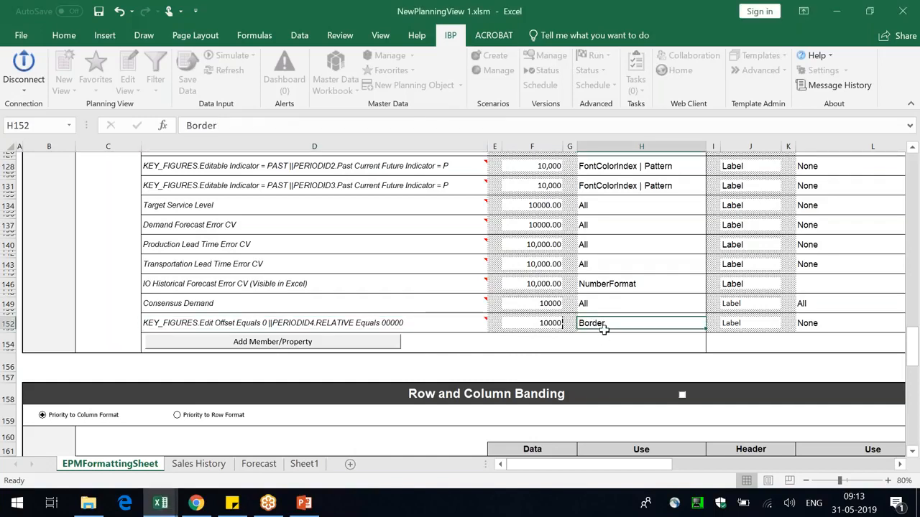
Return to the Forecast sheet and slightly widen the W20 2019 column
{"action": "left_click", "coordinate": [200, 464]}
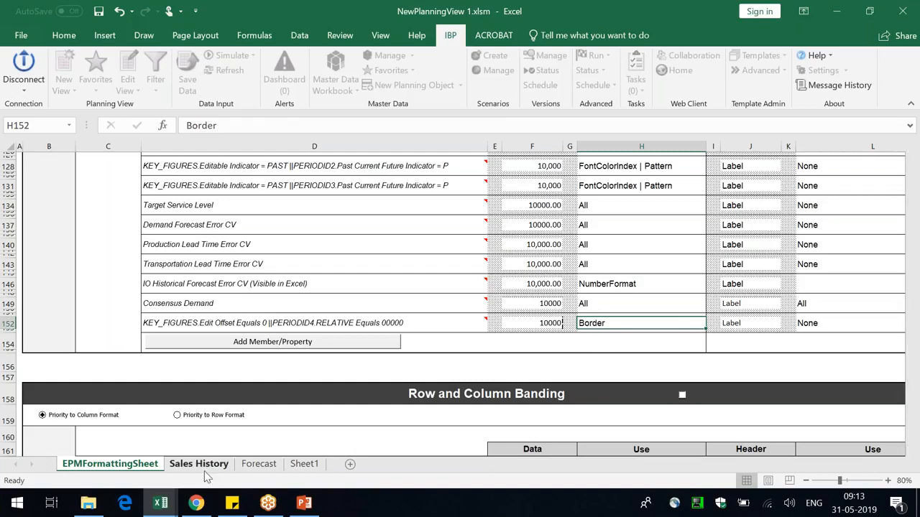
{"action": "left_click", "coordinate": [259, 464]}
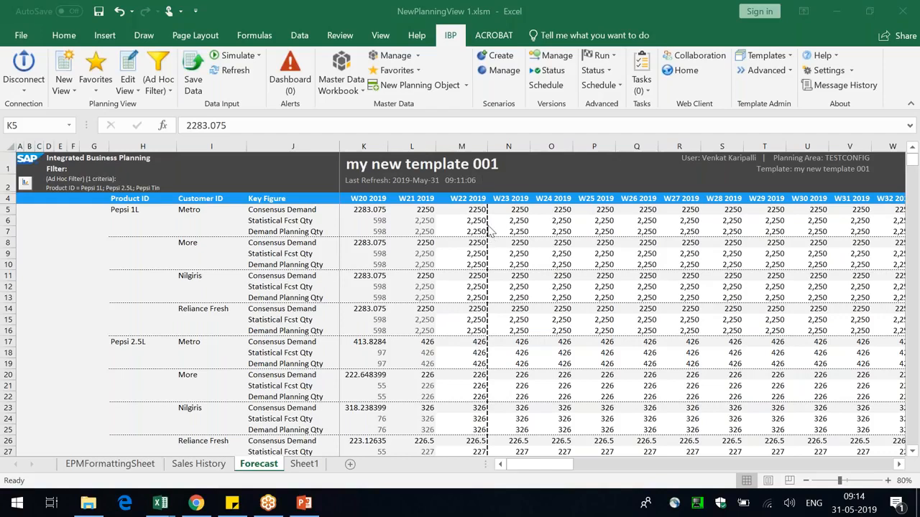
{"action": "left_click", "coordinate": [546, 319]}
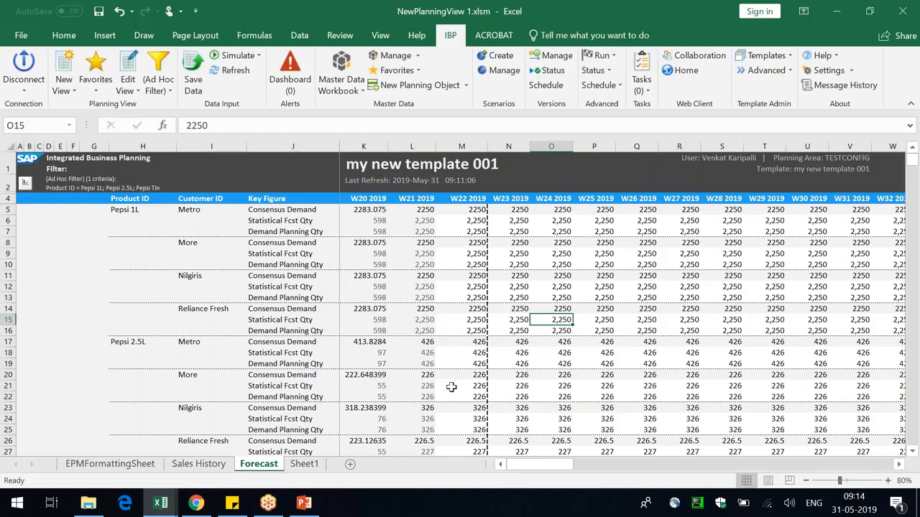
{"action": "left_click", "coordinate": [439, 329]}
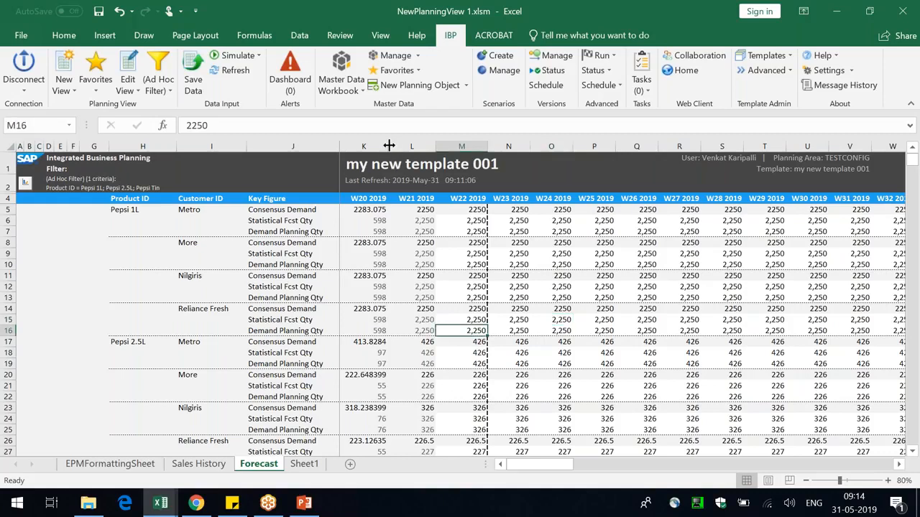
{"action": "left_click_drag", "start_coordinate": [398, 146], "coordinate": [403, 146]}
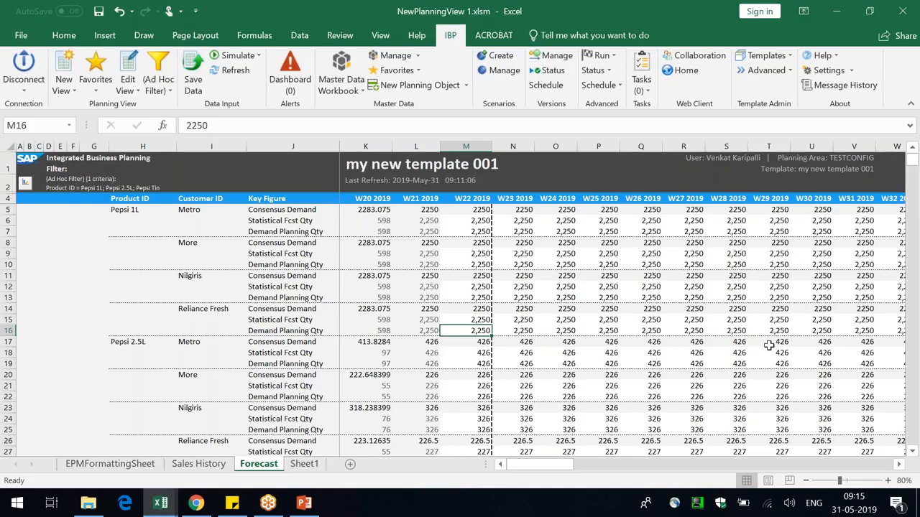
{"action": "left_click", "coordinate": [371, 229]}
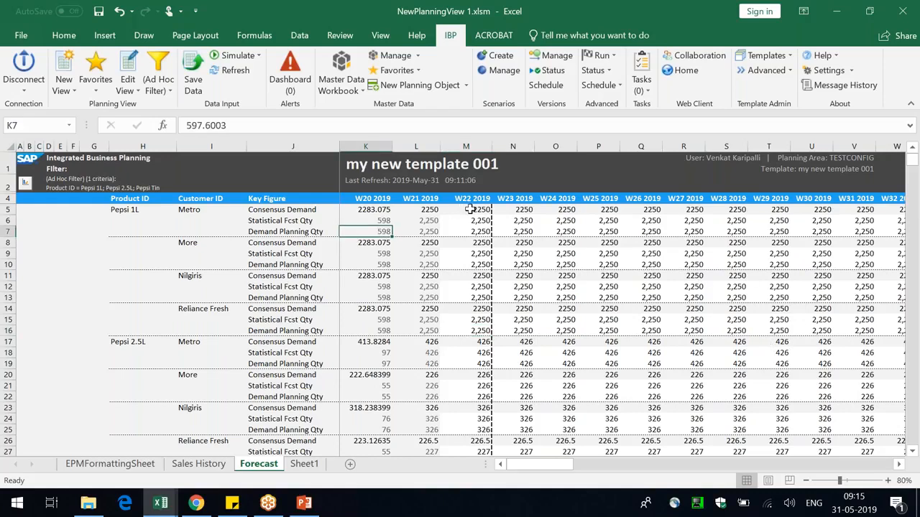
Recheck the rule's use setting on EPMFormattingSheet and examine the Pepsi 1L Demand Planning Qty cells from W20 to W22 2019 on Forecast
{"action": "left_click", "coordinate": [123, 464]}
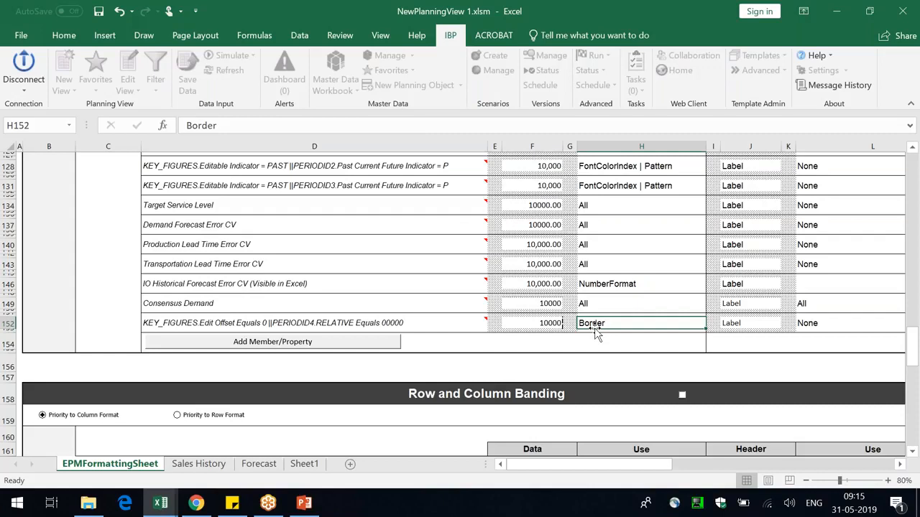
{"action": "left_click", "coordinate": [259, 464]}
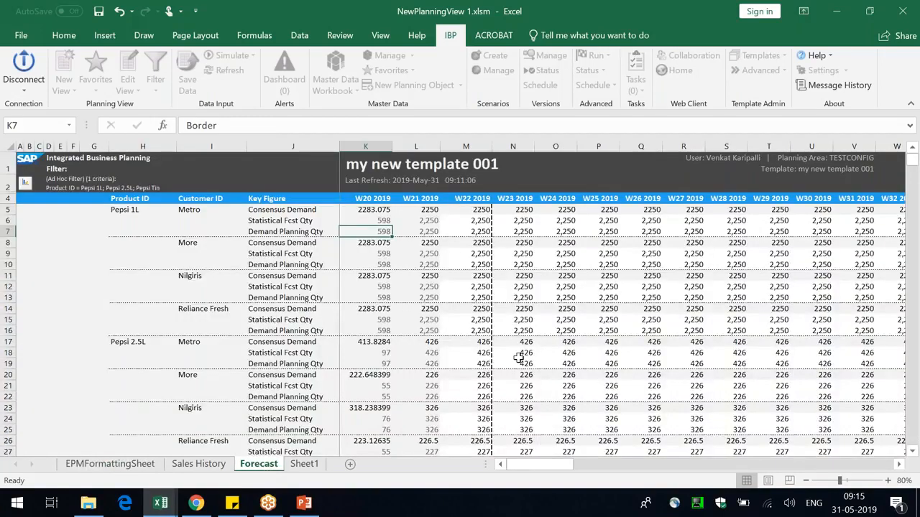
{"action": "left_click", "coordinate": [678, 300]}
{"action": "left_click_drag", "start_coordinate": [381, 231], "coordinate": [457, 227]}
{"action": "left_click_drag", "start_coordinate": [377, 267], "coordinate": [487, 264]}
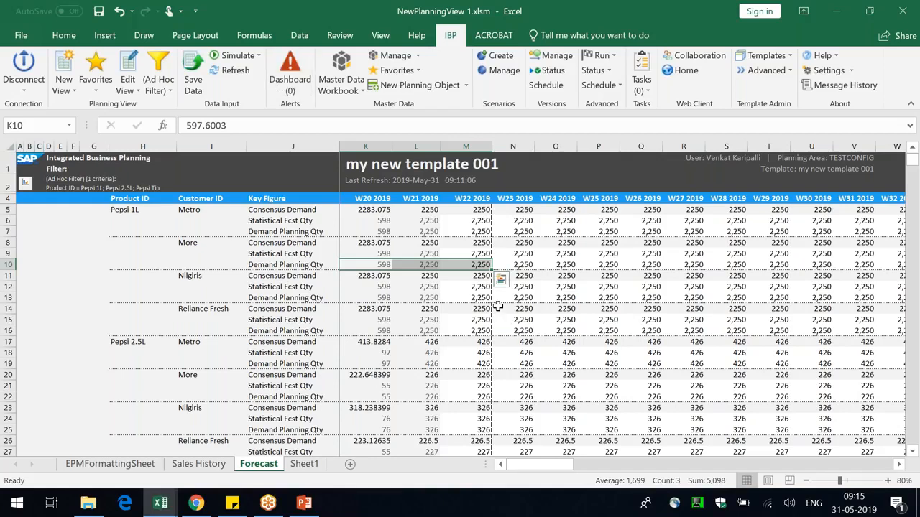
{"action": "left_click", "coordinate": [378, 345]}
Switch to Chrome and look through the application tiles on the SAP IBP launchpad home page
{"action": "left_click", "coordinate": [195, 503]}
{"action": "left_click", "coordinate": [195, 503]}
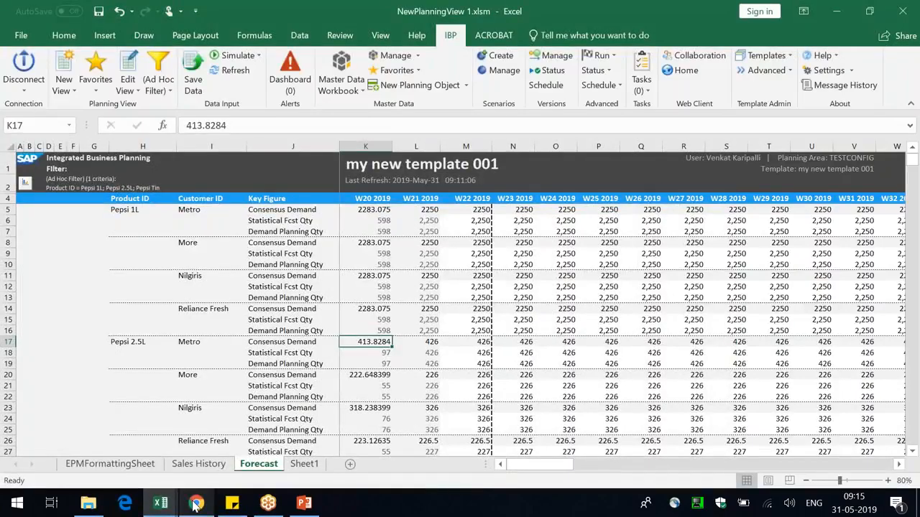
{"action": "left_click", "coordinate": [798, 362]}
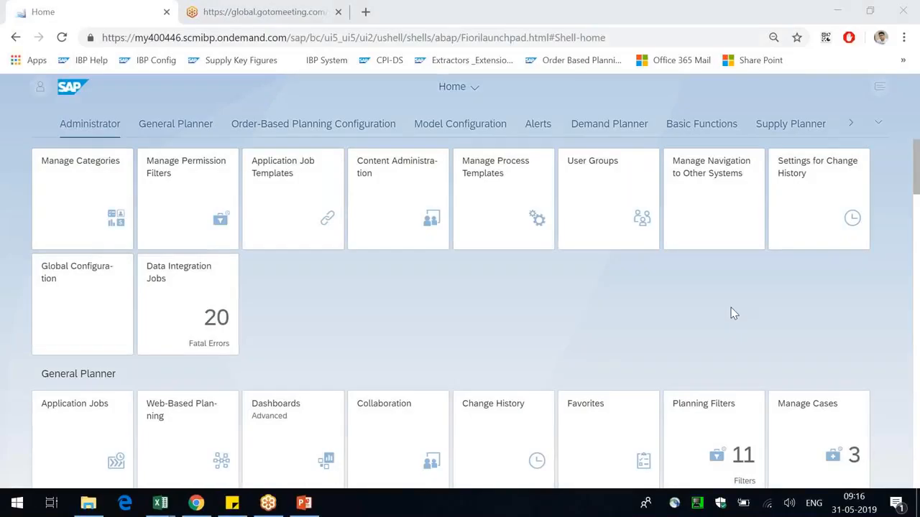
{"action": "scroll", "coordinate": [384, 374], "scroll_direction": "down", "scroll_amount": 3}
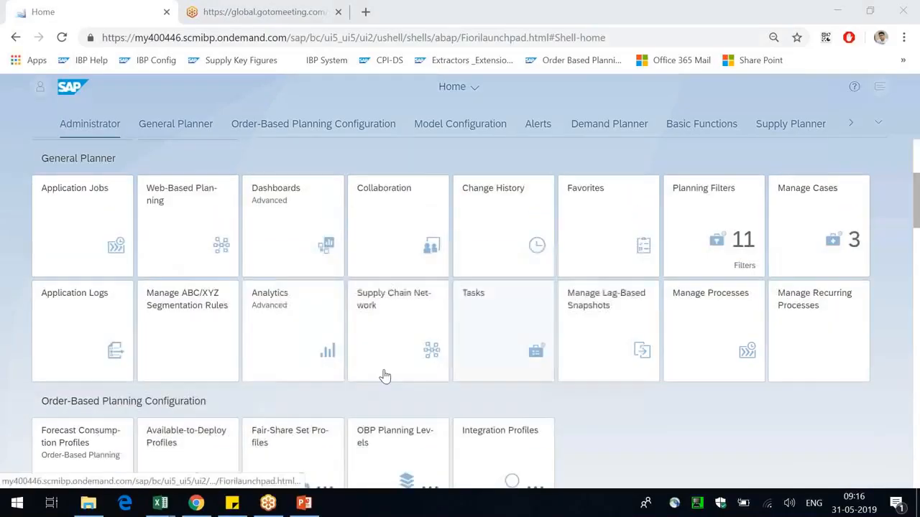
{"action": "scroll", "coordinate": [364, 386], "scroll_direction": "down", "scroll_amount": 8}
{"action": "scroll", "coordinate": [520, 407], "scroll_direction": "up", "scroll_amount": 10}
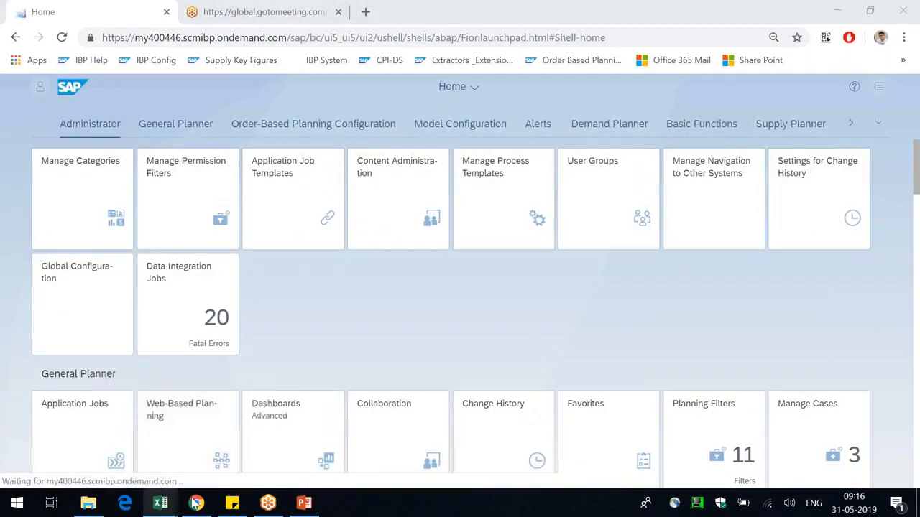
Switch to PowerPoint and enter the heading "CONTROL TOWER:" in the text box on slide 19
{"action": "left_click", "coordinate": [304, 503]}
{"action": "left_click", "coordinate": [453, 149]}
{"action": "key", "text": "BackSpace"}
{"action": "type", "text": "CONTR"}
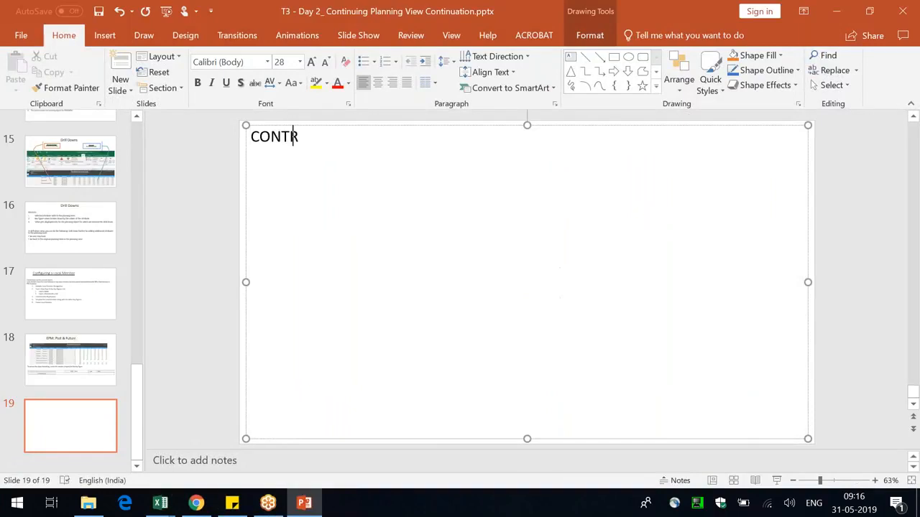
{"action": "type", "text": "OL TOWER:"}
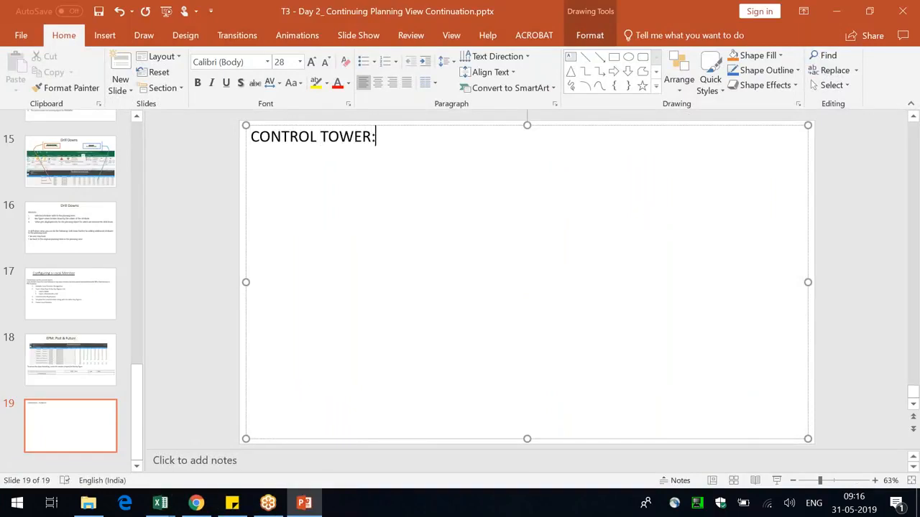
Add the indented line "1. Analytics" below the CONTROL TOWER heading
{"action": "key", "text": "Return"}
{"action": "key", "text": "Tab"}
{"action": "key", "text": "Tab"}
{"action": "type", "text": "1."}
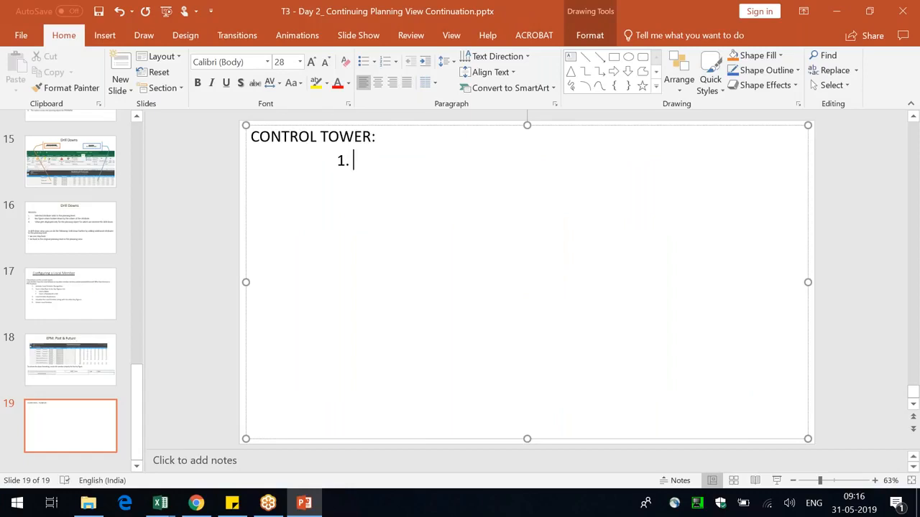
{"action": "type", "text": " Analytics"}
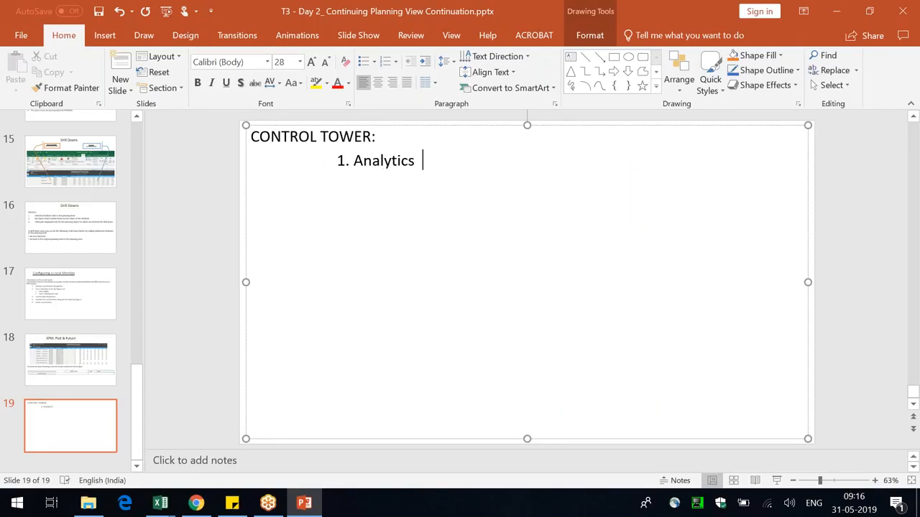
Add the indented lines "2. Dashboards" and "3. Custom Alerts" below the Analytics item
{"action": "key", "text": "Return"}
{"action": "key", "text": "Tab"}
{"action": "key", "text": "Tab"}
{"action": "type", "text": "2. Dashboards"}
{"action": "key", "text": "Return"}
{"action": "key", "text": "Tab"}
{"action": "key", "text": "Tab"}
{"action": "type", "text": "3."}
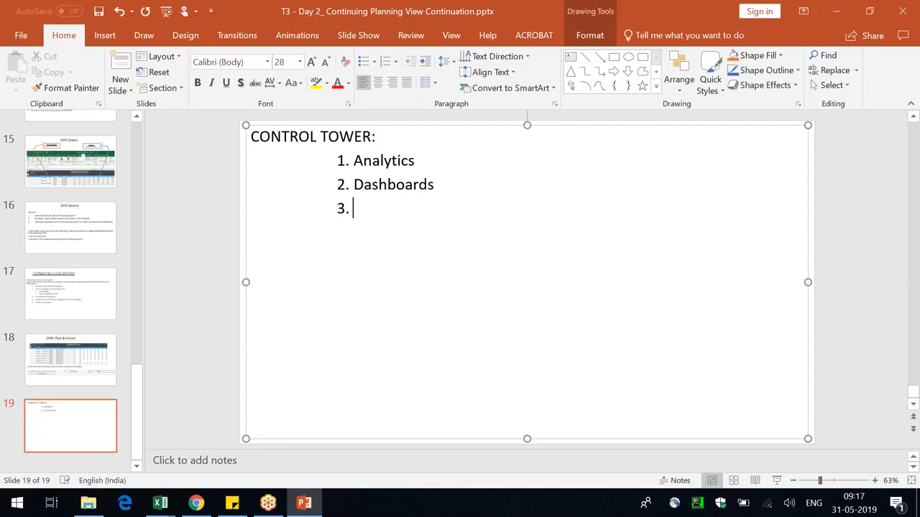
{"action": "type", "text": " Custom Alerts"}
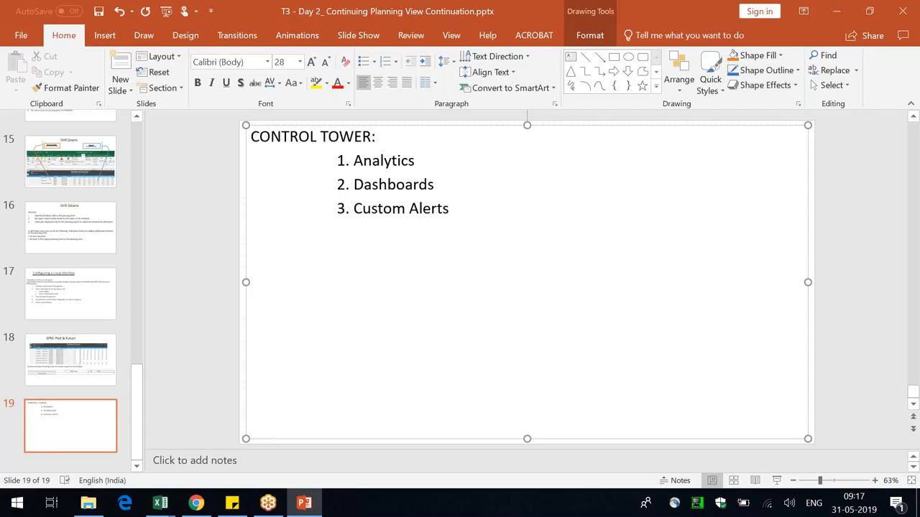
{"action": "left_click", "coordinate": [434, 185]}
{"action": "key", "text": "Up"}
{"action": "key", "text": "Down"}
{"action": "key", "text": "Down"}
Switch back to Chrome and open the Analytics app from the General Planner group of the launchpad
{"action": "key", "text": "alt+Tab"}
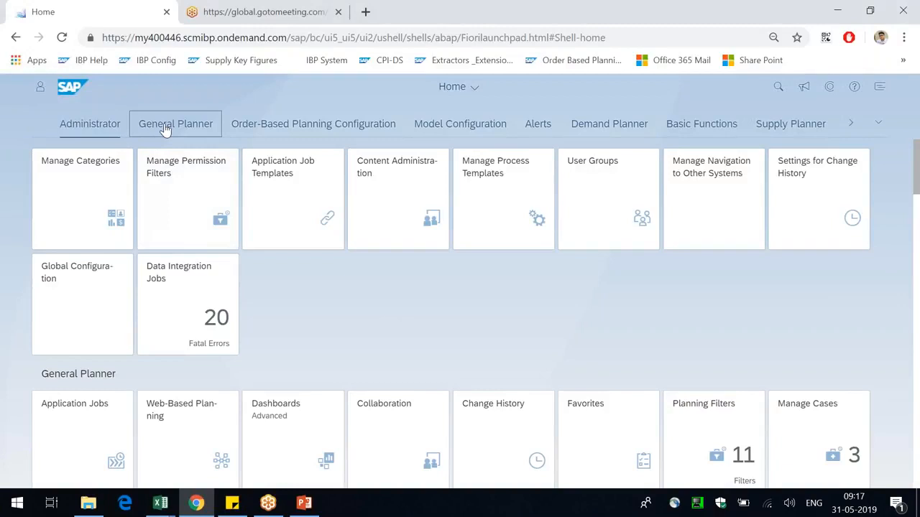
{"action": "left_click", "coordinate": [165, 127]}
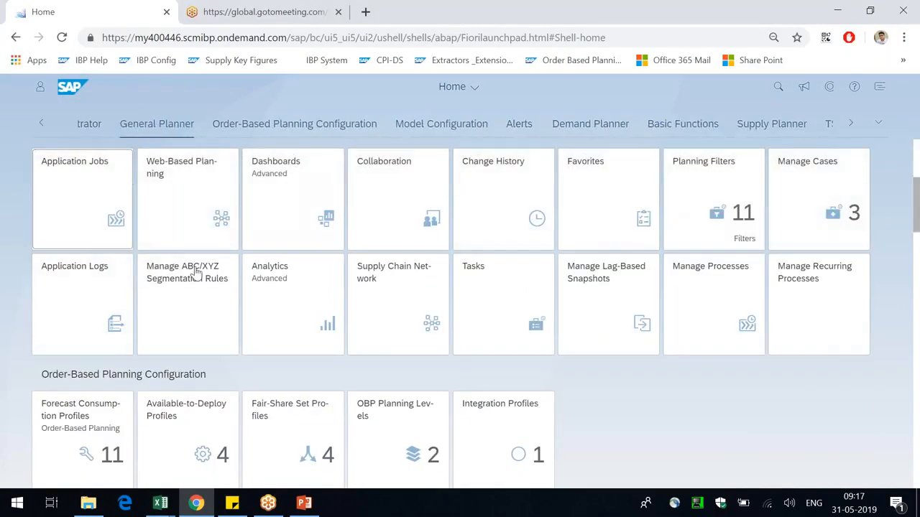
{"action": "left_click", "coordinate": [277, 283]}
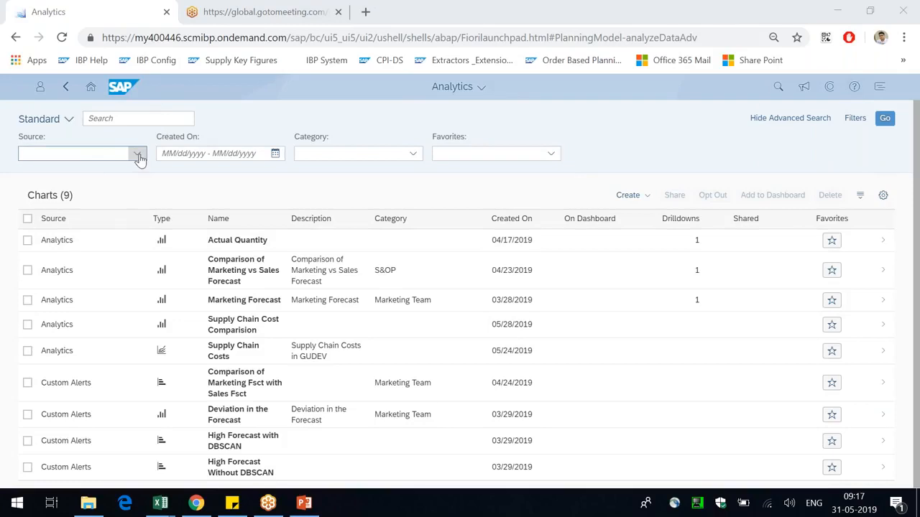
Look through the chart list's Search, Created On, Category and Favorites filters, and hide the advanced search
{"action": "left_click", "coordinate": [157, 117]}
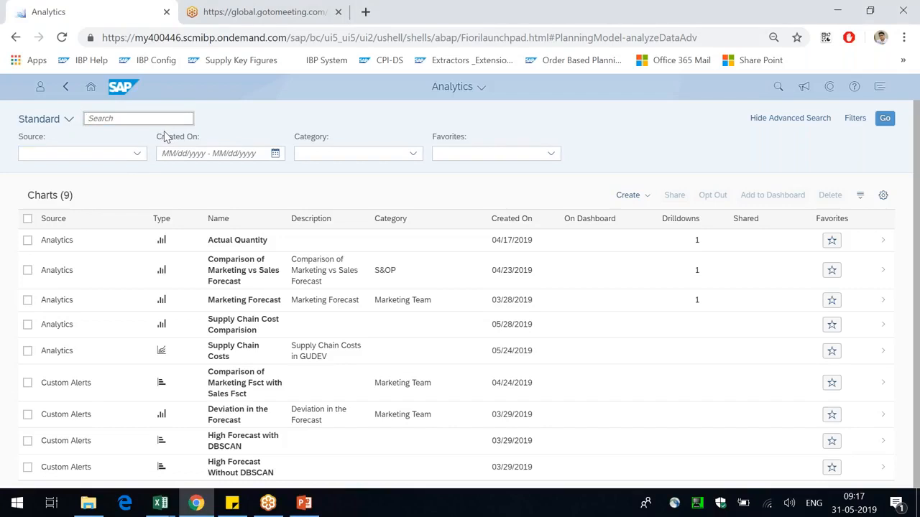
{"action": "left_click", "coordinate": [184, 153]}
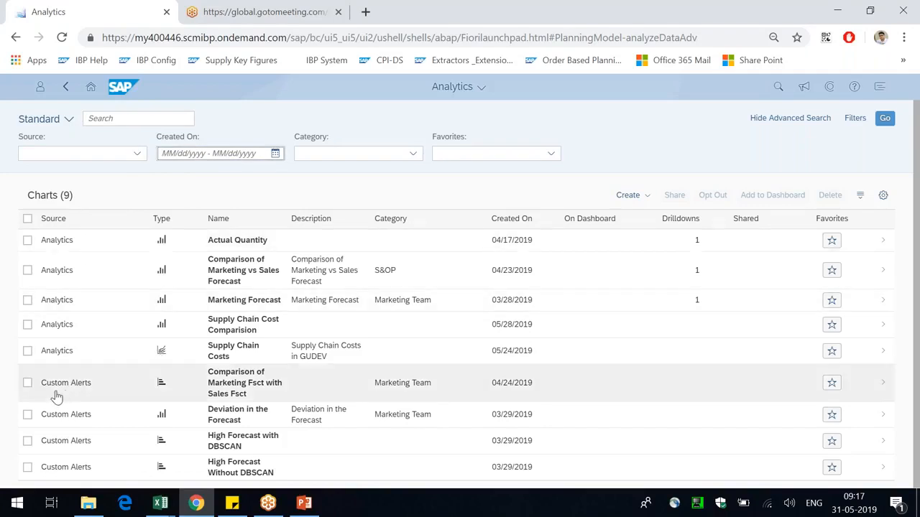
{"action": "left_click", "coordinate": [275, 155]}
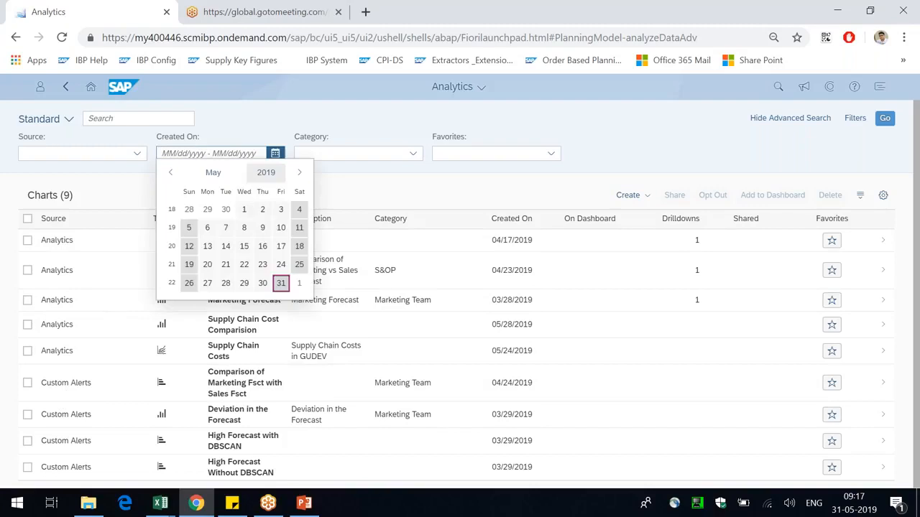
{"action": "left_click", "coordinate": [354, 186]}
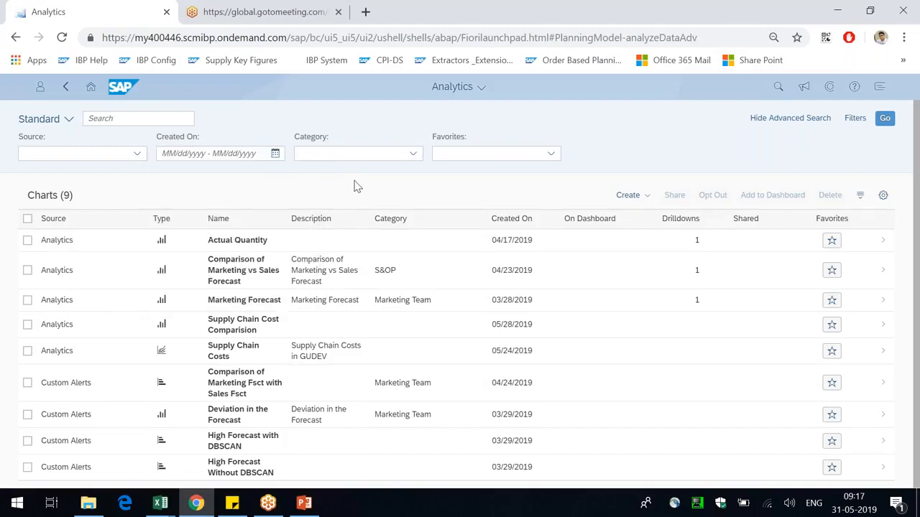
{"action": "left_click", "coordinate": [414, 154]}
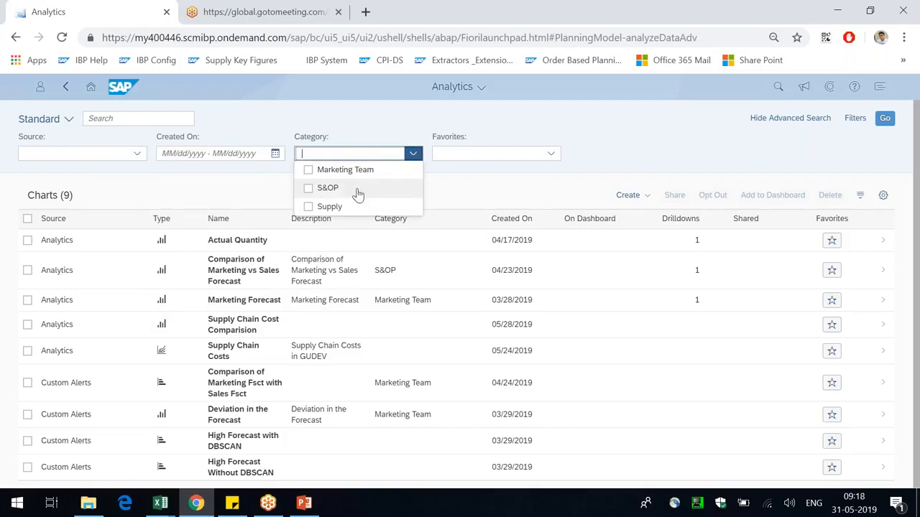
{"action": "left_click", "coordinate": [480, 181]}
{"action": "left_click", "coordinate": [550, 153]}
{"action": "left_click", "coordinate": [623, 136]}
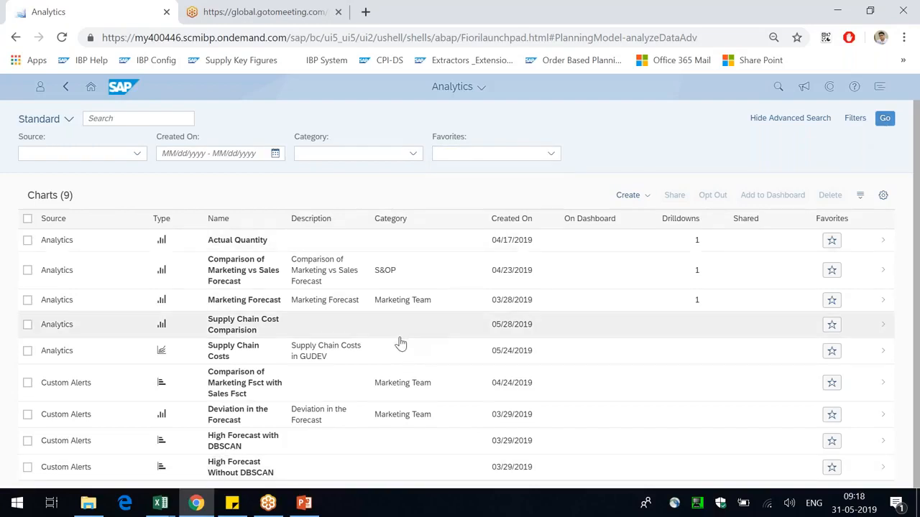
{"action": "left_click", "coordinate": [787, 119]}
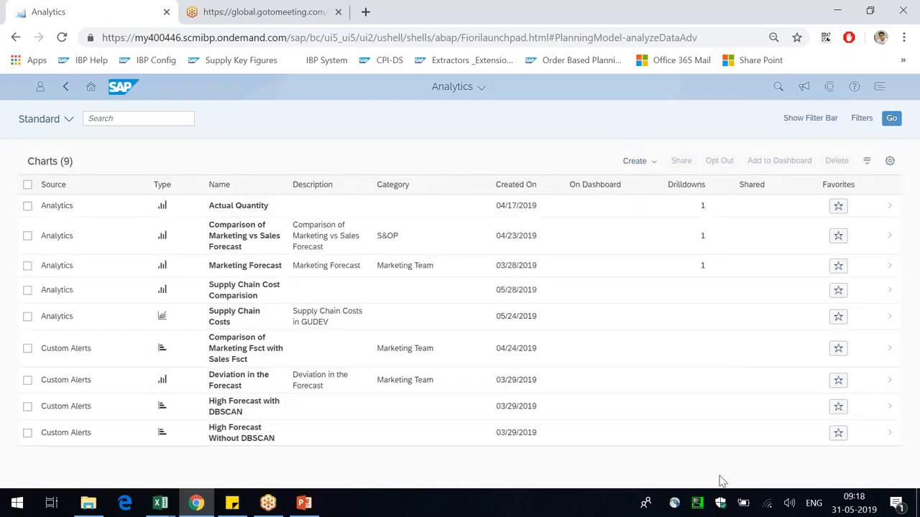
Start creating a new Analytics chart and hide its filter bar
{"action": "left_click", "coordinate": [647, 162]}
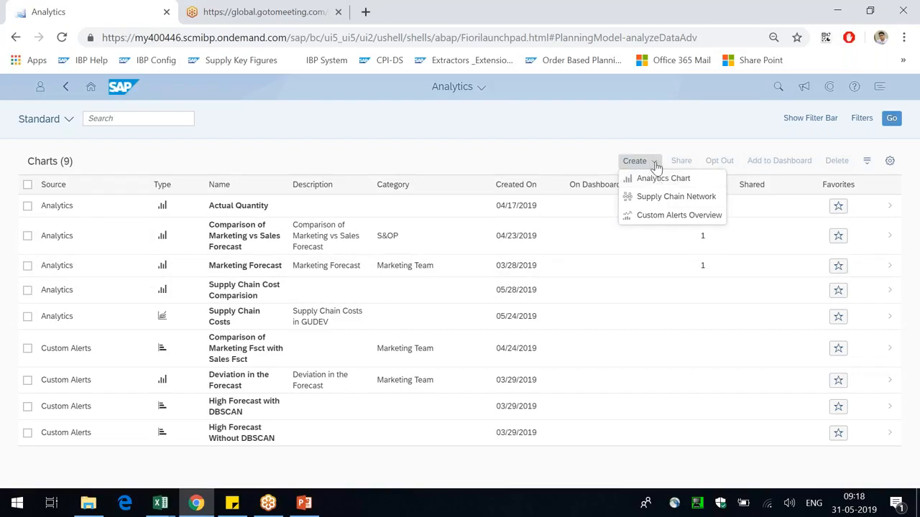
{"action": "left_click", "coordinate": [661, 179]}
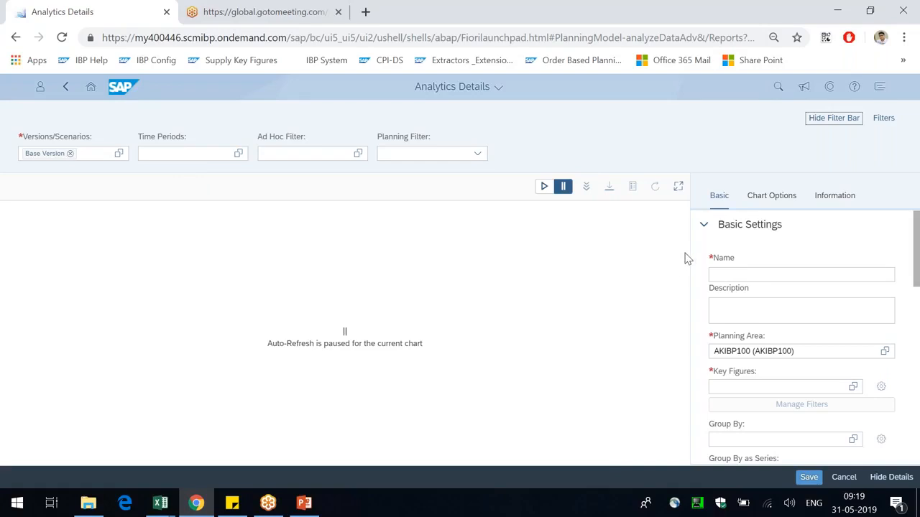
{"action": "left_click", "coordinate": [834, 121]}
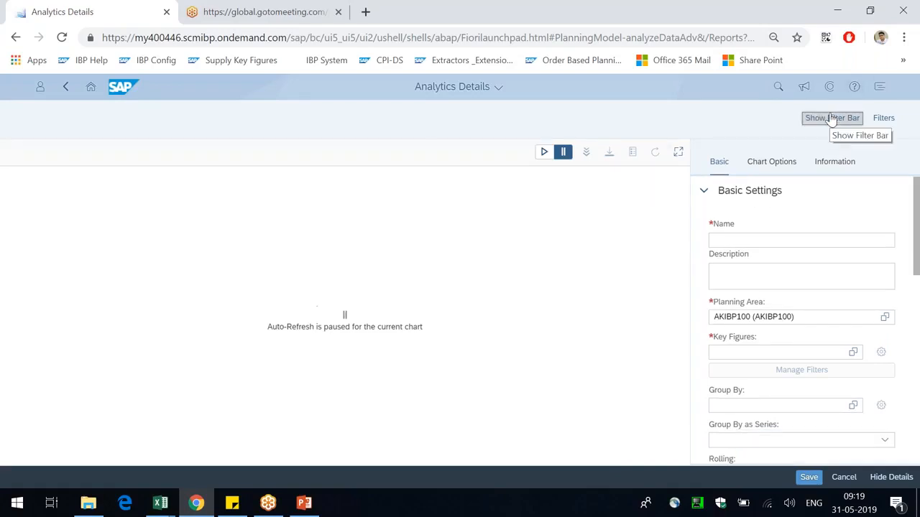
{"action": "key", "text": "XF86AudioRaiseVolume"}
{"action": "key", "text": "XF86AudioRaiseVolume"}
{"action": "key", "text": "XF86AudioRaiseVolume"}
{"action": "key", "text": "XF86AudioRaiseVolume"}
{"action": "key", "text": "XF86AudioRaiseVolume"}
{"action": "key", "text": "XF86AudioRaiseVolume"}
{"action": "key", "text": "XF86AudioRaiseVolume"}
{"action": "key", "text": "XF86AudioRaiseVolume"}
{"action": "key", "text": "XF86AudioRaiseVolume"}
{"action": "key", "text": "XF86AudioRaiseVolume"}
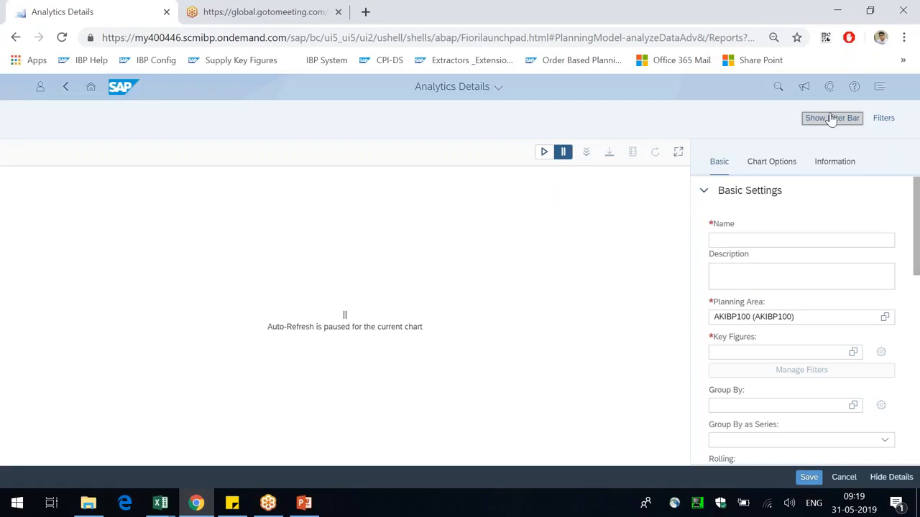
Briefly show the chart's filter bar to view its version, time period and filter fields, and hide it again
{"action": "left_click", "coordinate": [830, 121]}
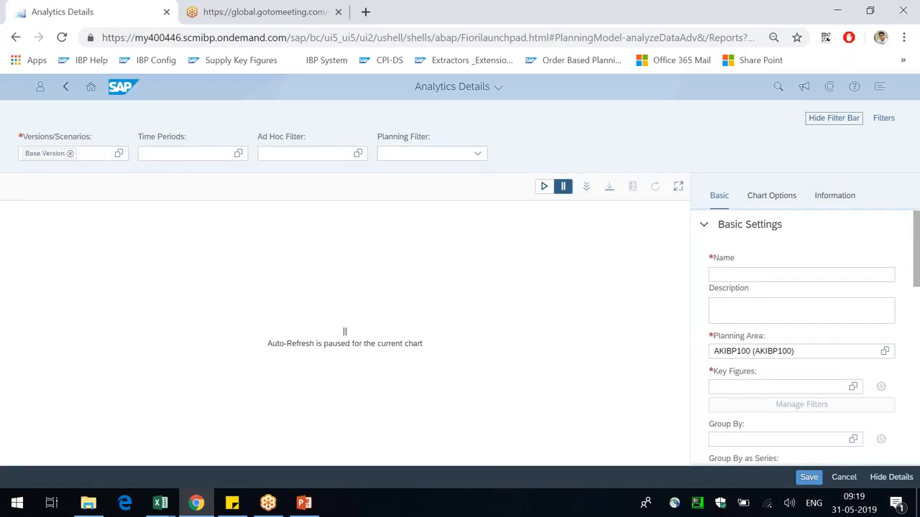
{"action": "left_click", "coordinate": [837, 121]}
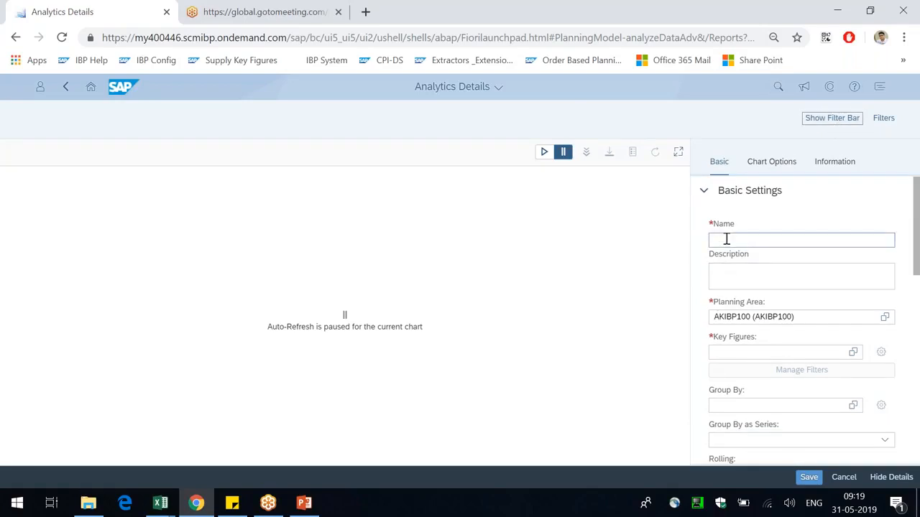
Change the chart's planning area to TESTCONFIG (Test Configuration) and name the chart "Consensus vs Statistical Forecast"
{"action": "left_click", "coordinate": [726, 316]}
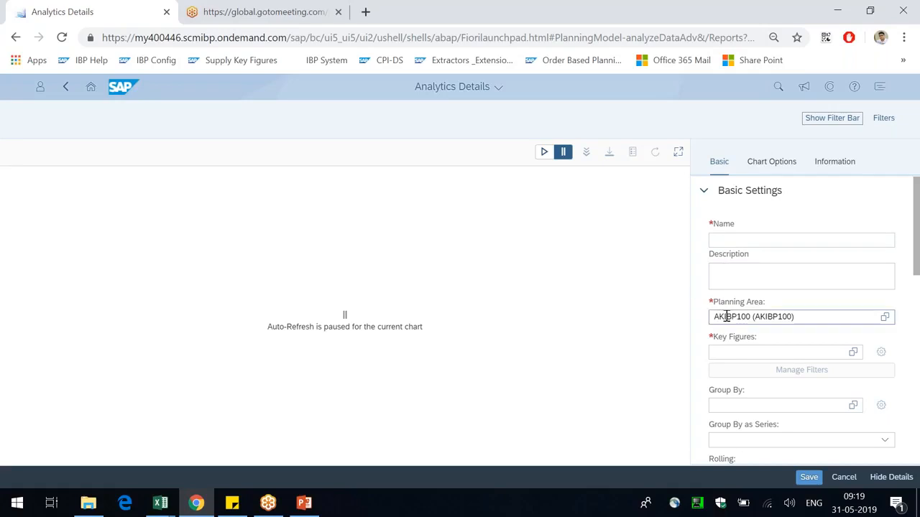
{"action": "left_click_drag", "start_coordinate": [807, 319], "coordinate": [655, 323]}
{"action": "key", "text": "BackSpace"}
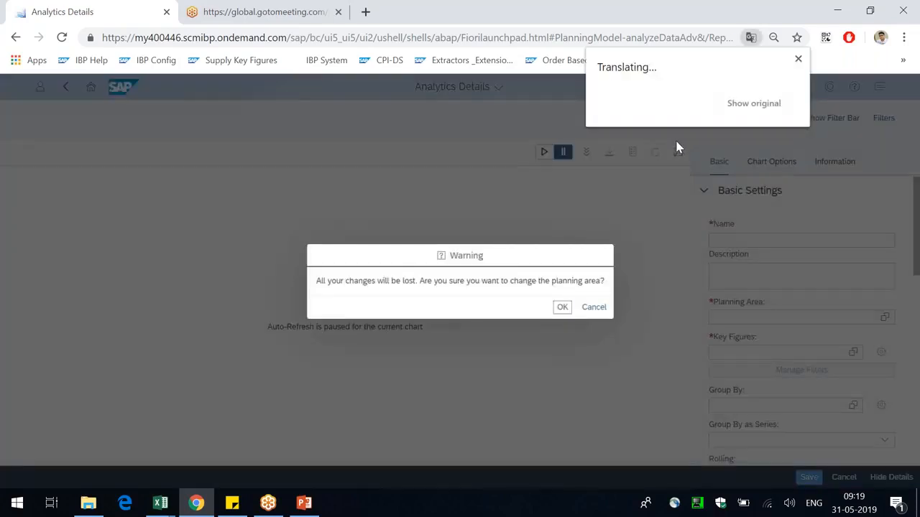
{"action": "left_click", "coordinate": [562, 308]}
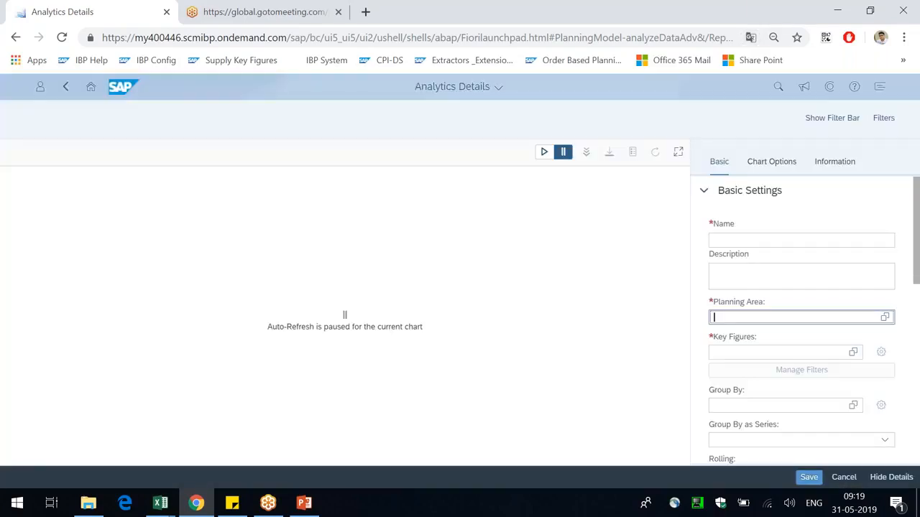
{"action": "type", "text": "estconfig (Test Configuration"}
{"action": "left_click", "coordinate": [787, 279]}
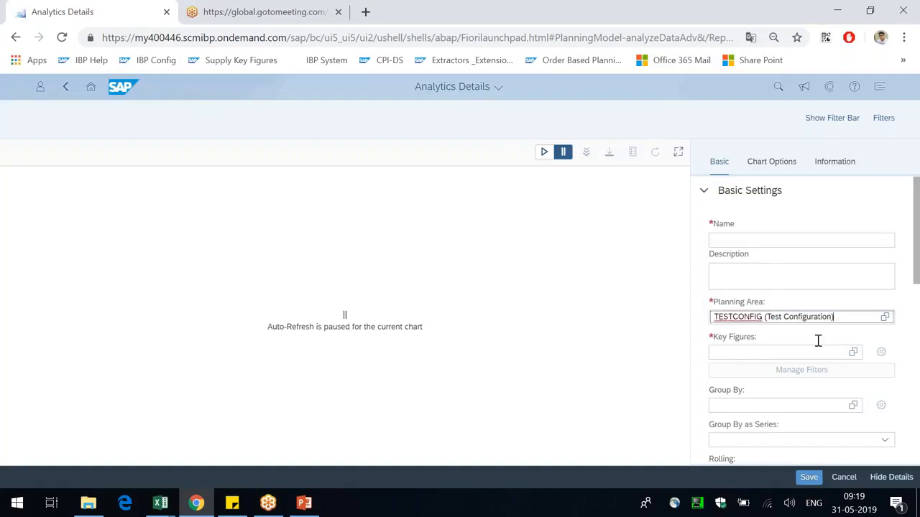
{"action": "left_click", "coordinate": [744, 240]}
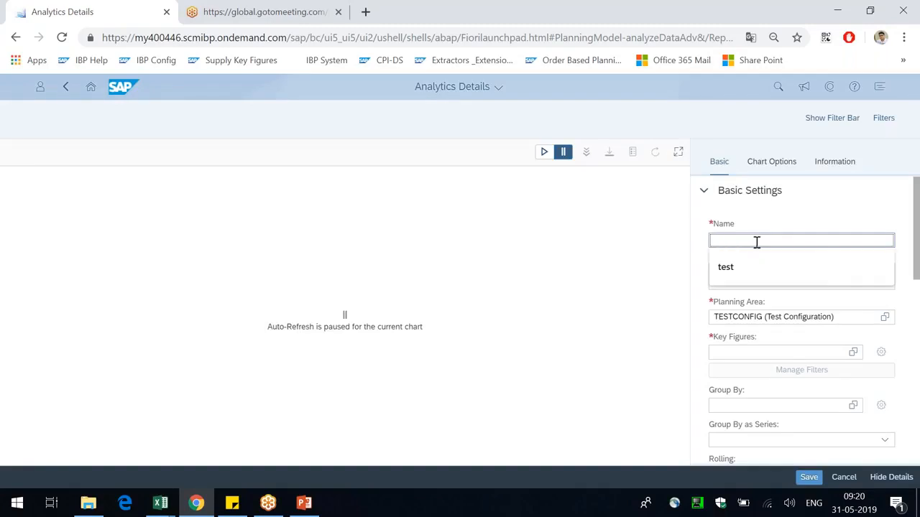
{"action": "type", "text": "Consensus Vs Statistical Forecast"}
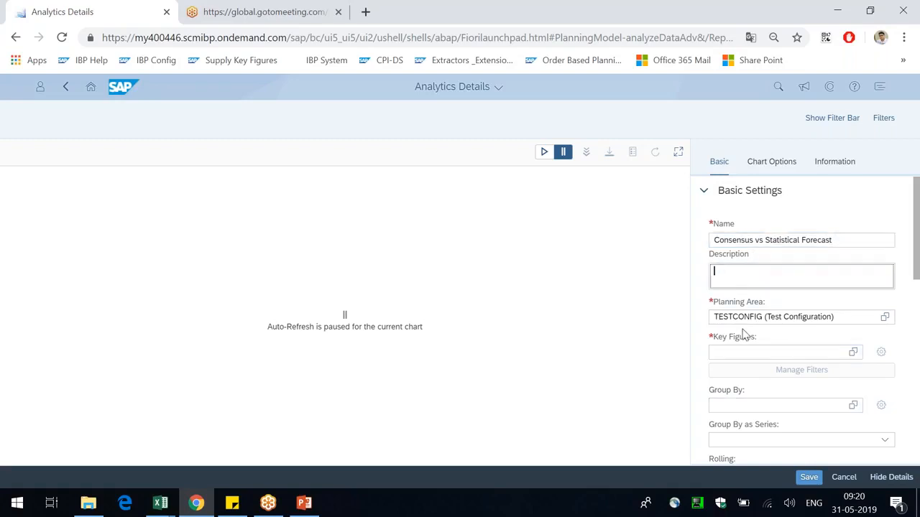
Add Consensus Demand and Statistical Fcst Qty as the chart's key figures
{"action": "left_click_drag", "start_coordinate": [711, 336], "coordinate": [767, 335]}
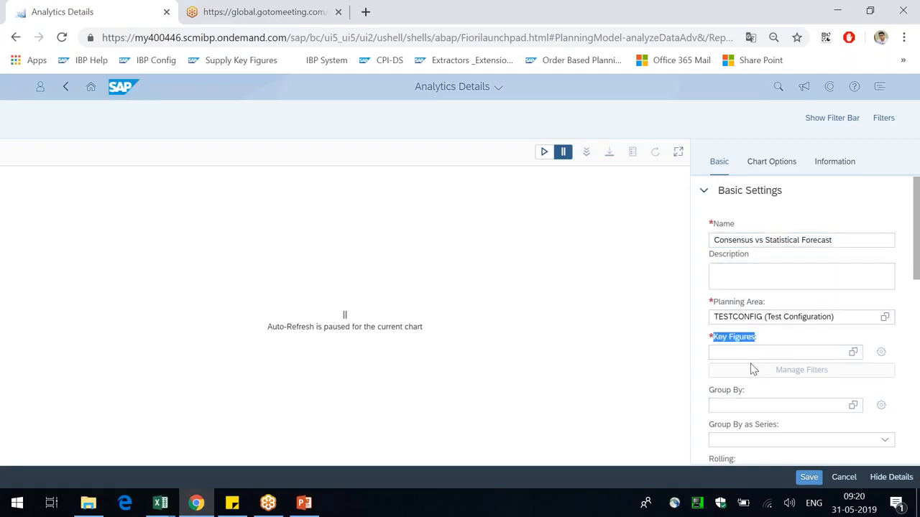
{"action": "left_click", "coordinate": [759, 350]}
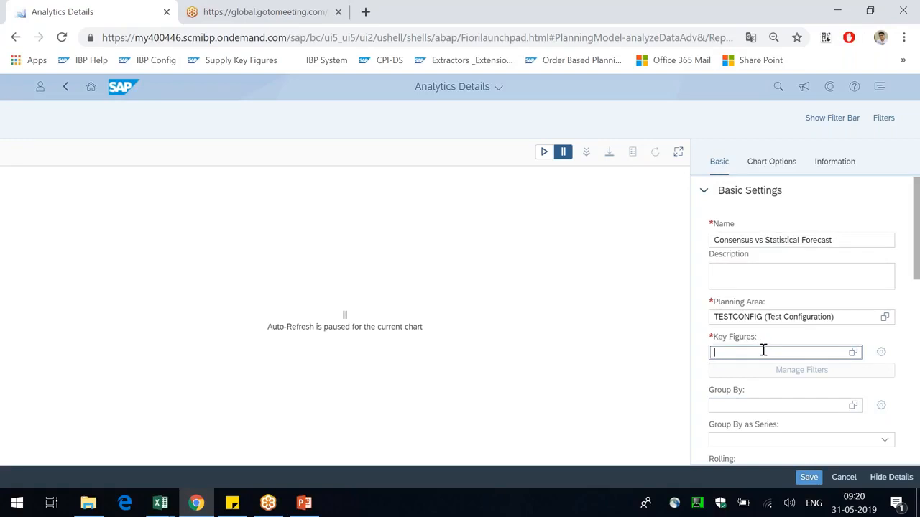
{"action": "type", "text": "consensus demand"}
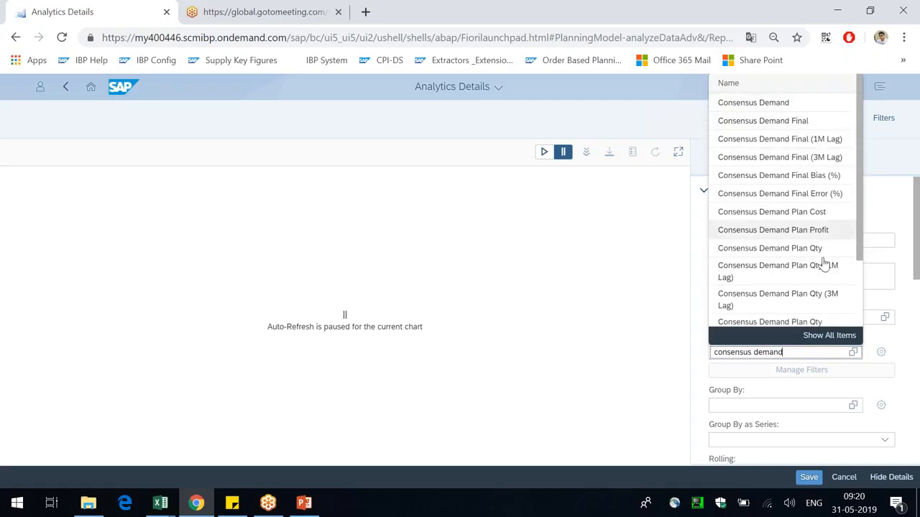
{"action": "left_click", "coordinate": [779, 108]}
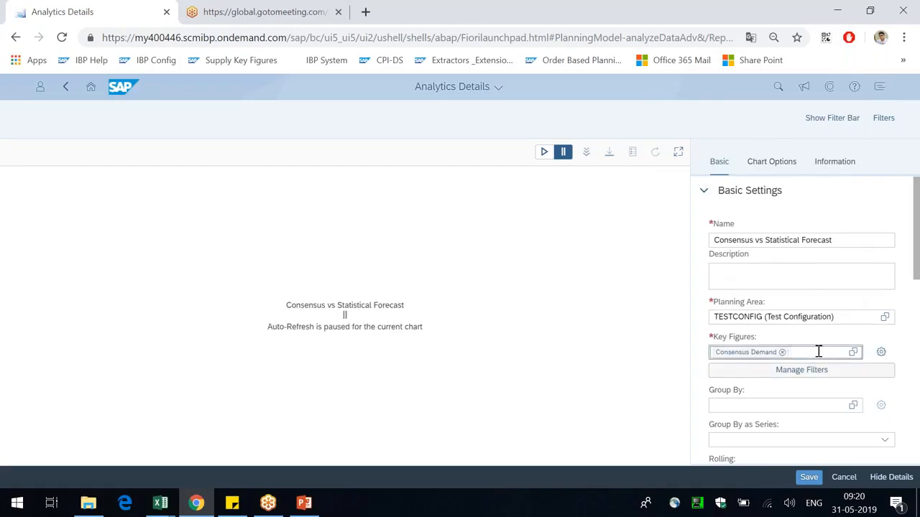
{"action": "type", "text": "statistical Fc..."}
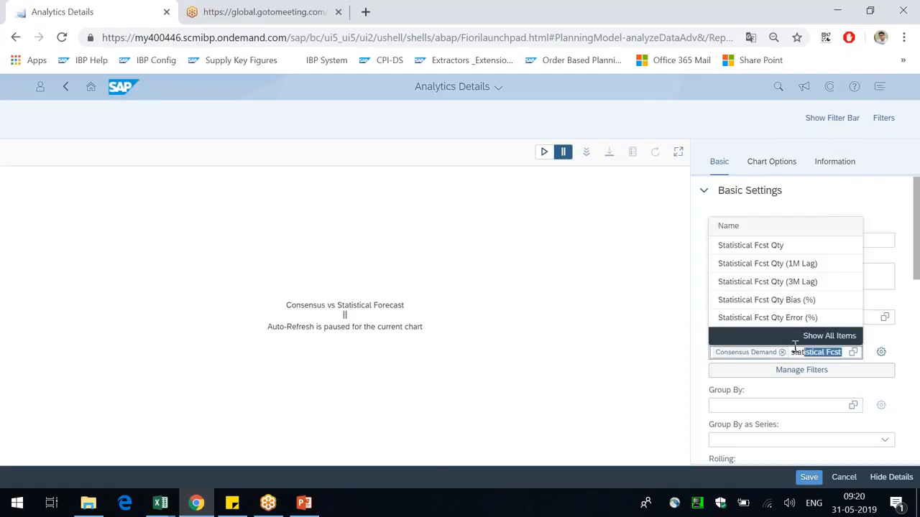
{"action": "left_click", "coordinate": [763, 246]}
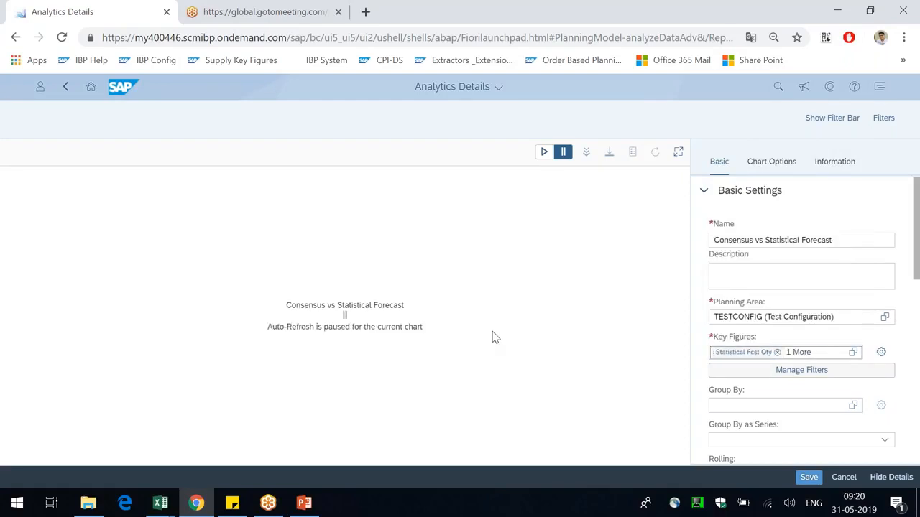
Turn on the chart's auto-refresh, proceed without a filter attribute, and inspect the Consensus Demand and Statistical Fcst Qty bars
{"action": "left_click", "coordinate": [543, 153]}
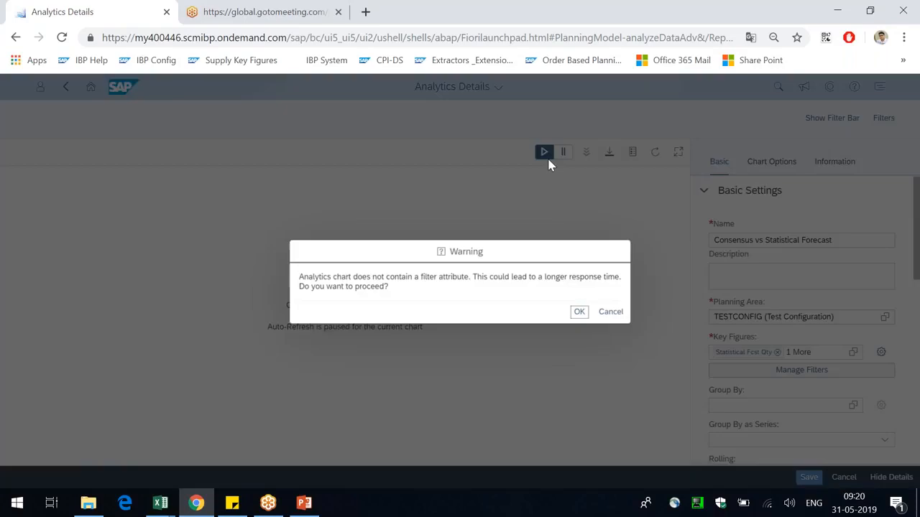
{"action": "left_click", "coordinate": [582, 314]}
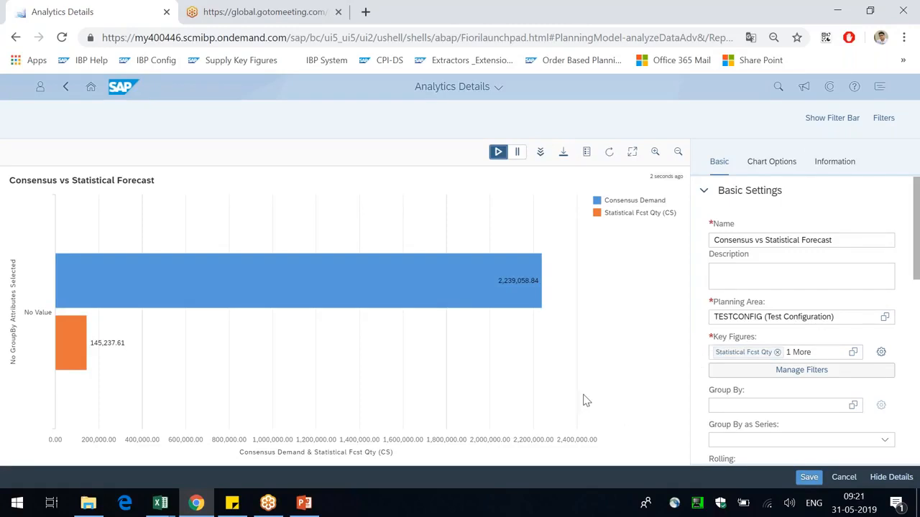
{"action": "left_click", "coordinate": [512, 298]}
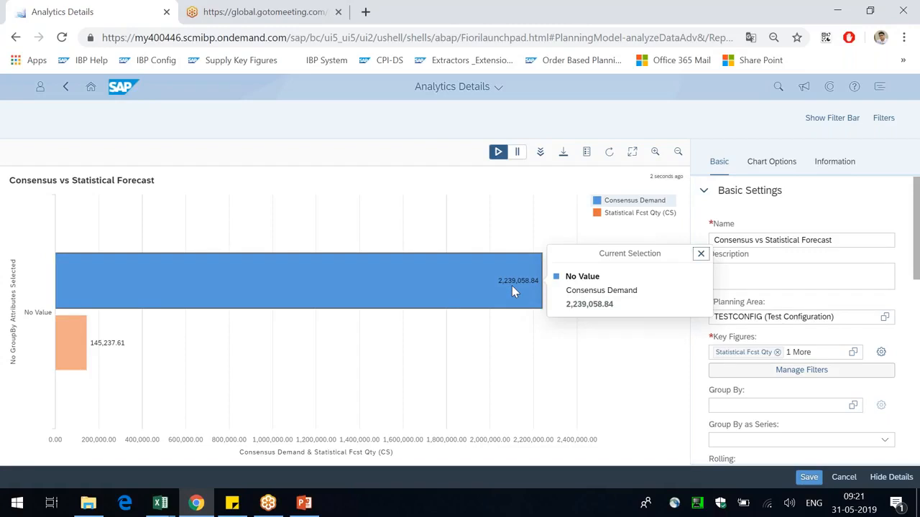
{"action": "left_click", "coordinate": [72, 352]}
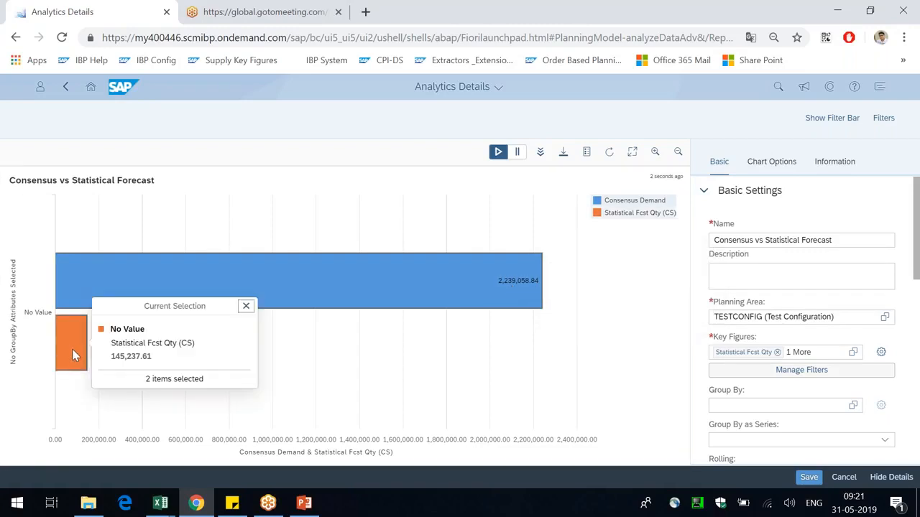
{"action": "left_click", "coordinate": [631, 375]}
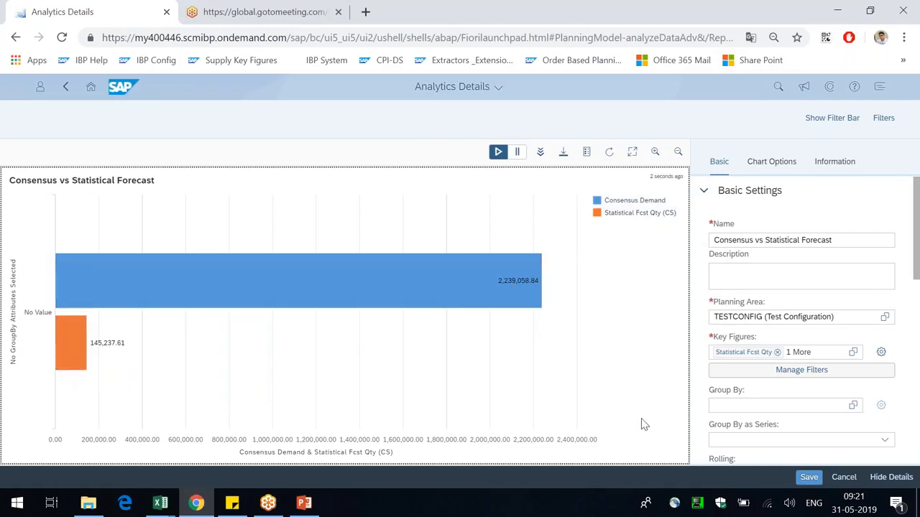
Group the chart by Brand and proceed without a filter attribute
{"action": "scroll", "coordinate": [692, 395], "scroll_direction": "down", "scroll_amount": 1}
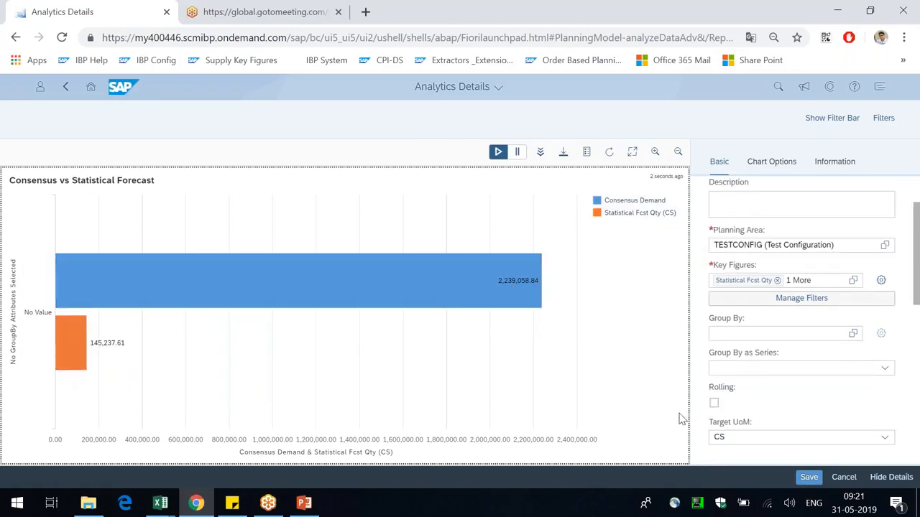
{"action": "left_click", "coordinate": [754, 333]}
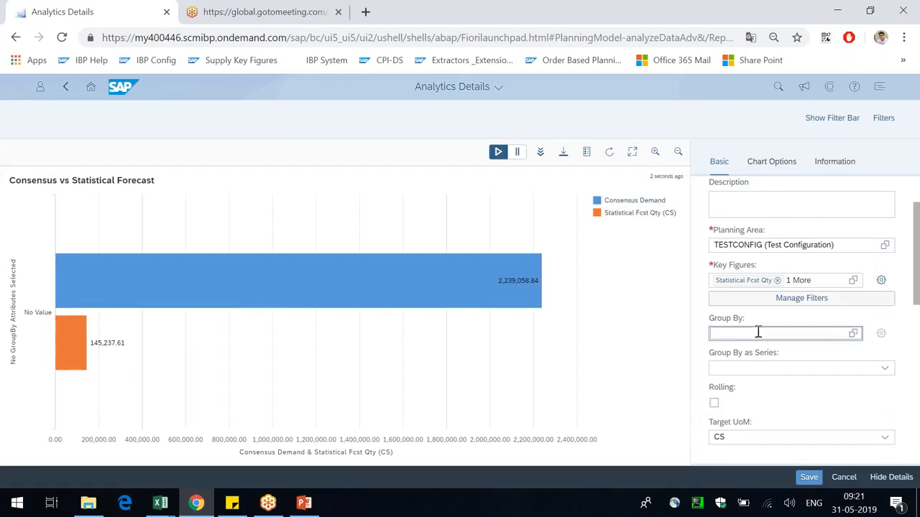
{"action": "type", "text": "brand"}
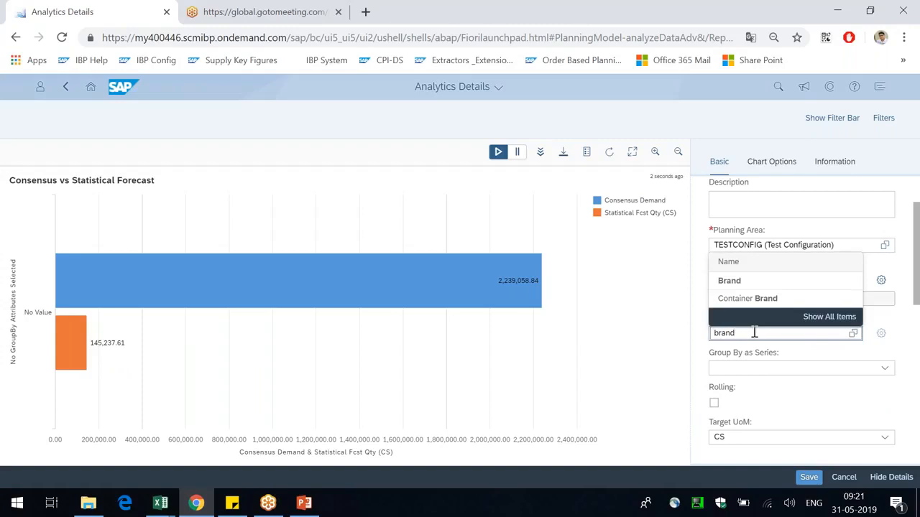
{"action": "left_click", "coordinate": [730, 281]}
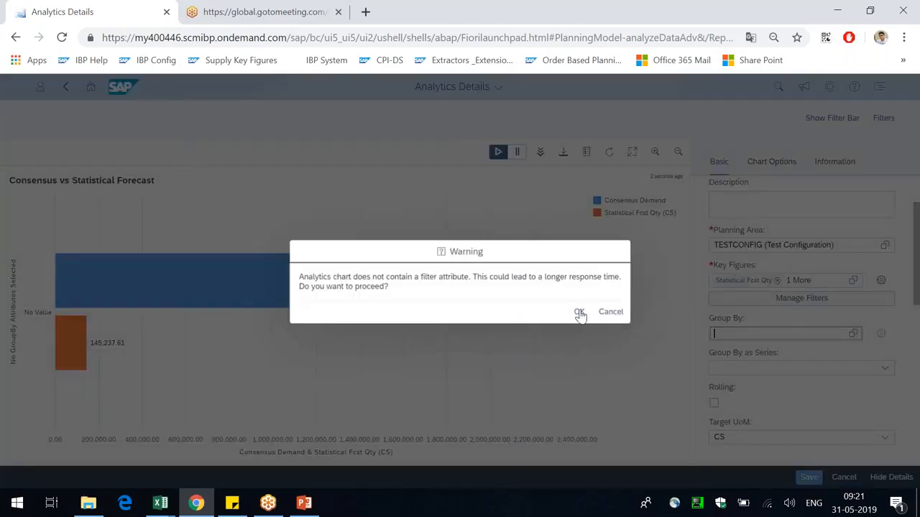
{"action": "left_click_drag", "start_coordinate": [320, 286], "coordinate": [437, 276]}
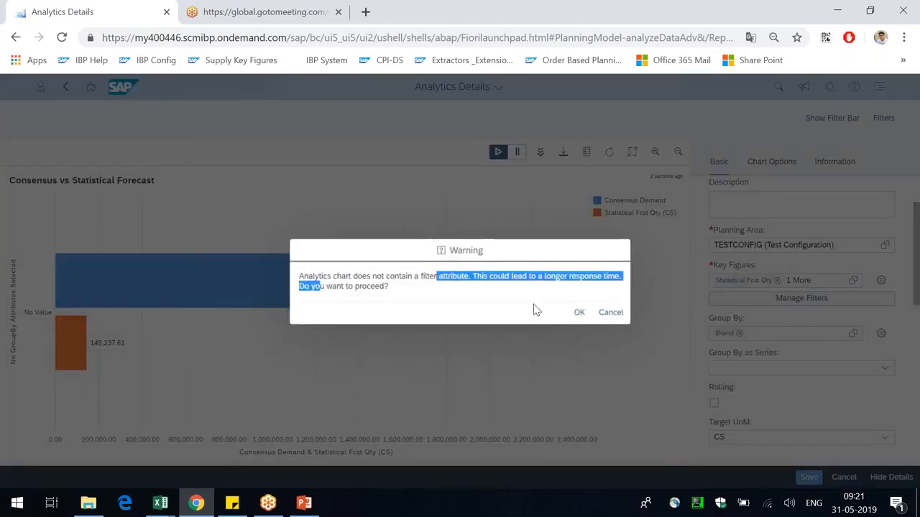
{"action": "left_click_drag", "start_coordinate": [503, 277], "coordinate": [570, 283]}
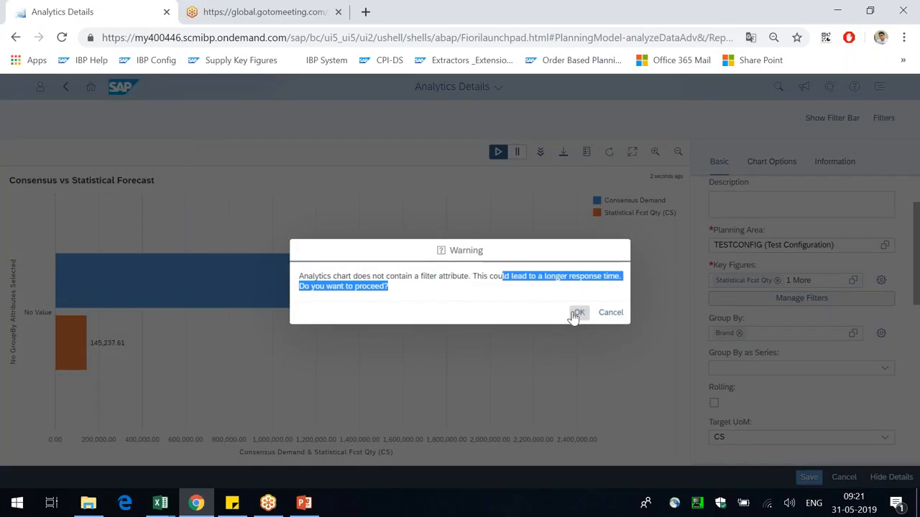
{"action": "left_click", "coordinate": [576, 314]}
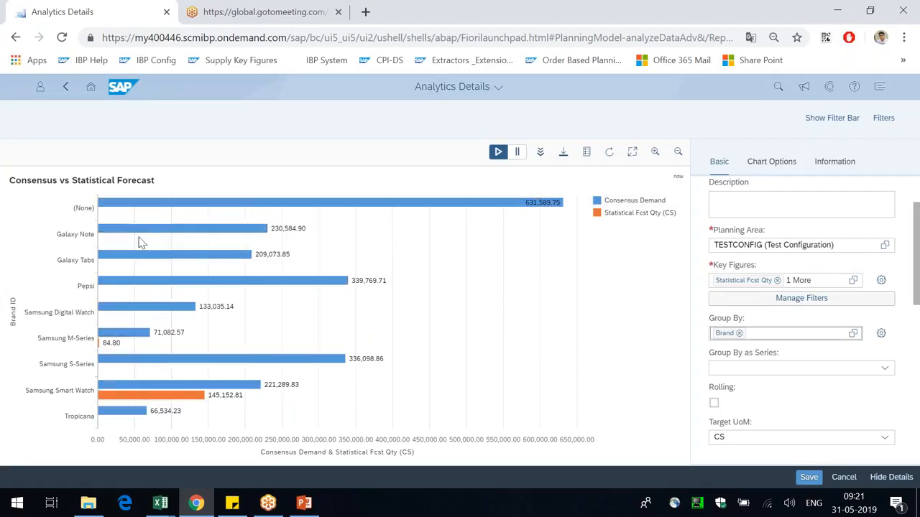
Highlight the bars of individual brands in the chart, including Galaxy Note, Pepsi and Samsung Smart Watch
{"action": "left_click", "coordinate": [77, 238]}
{"action": "left_click", "coordinate": [85, 286]}
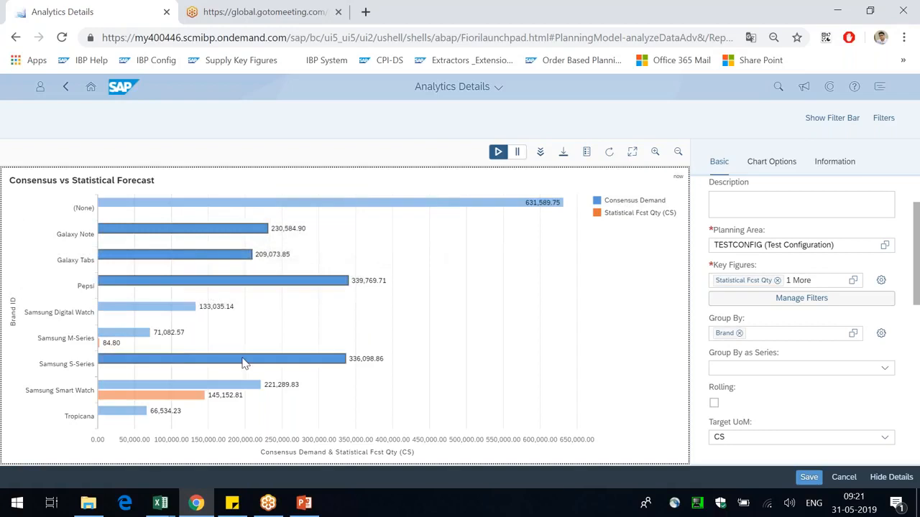
{"action": "left_click", "coordinate": [68, 392]}
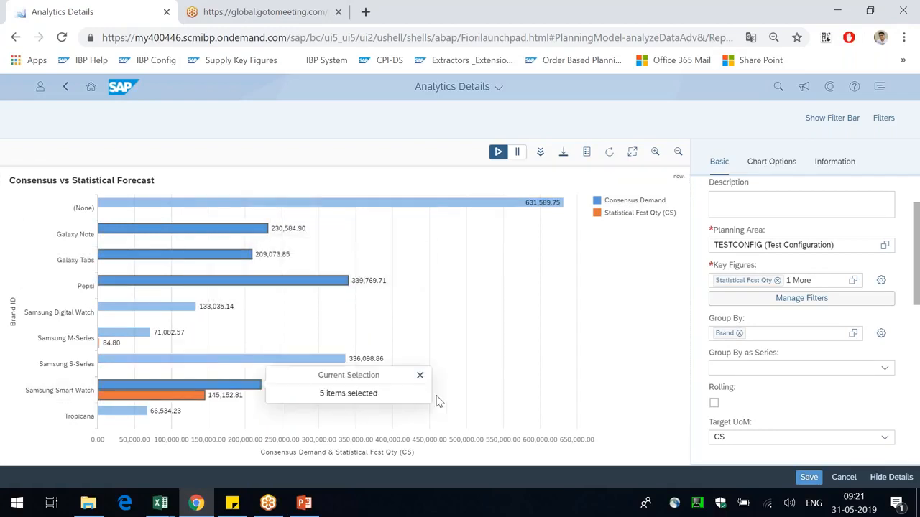
Apply the Smart Watch planning filter to the chart, and reopen the filter settings briefly to check it
{"action": "left_click", "coordinate": [883, 119]}
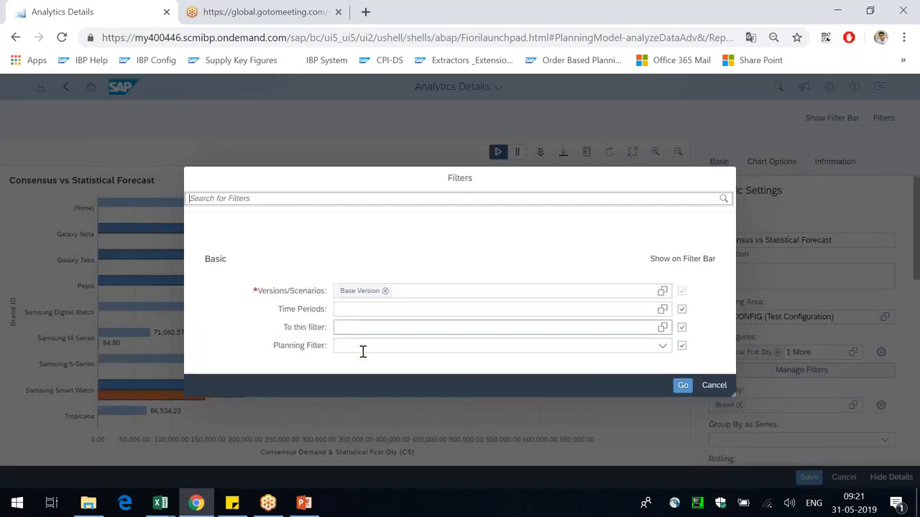
{"action": "left_click", "coordinate": [363, 347]}
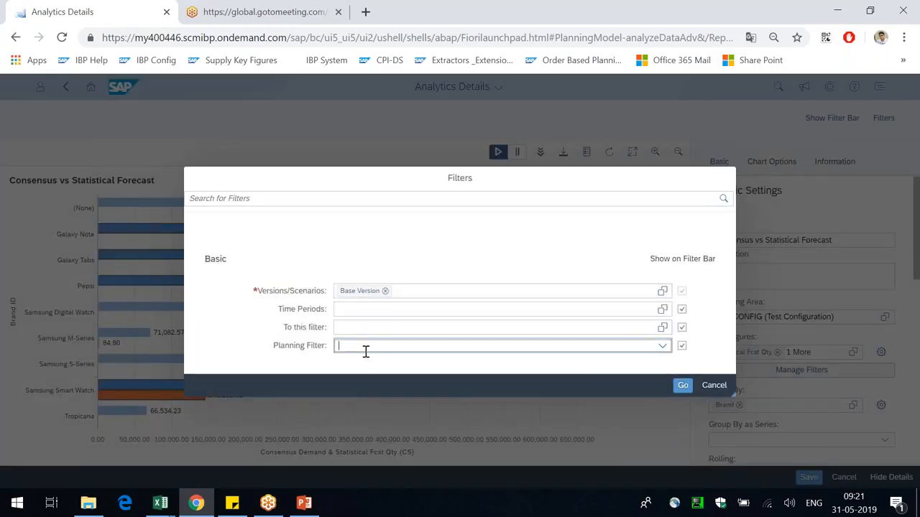
{"action": "left_click", "coordinate": [661, 345]}
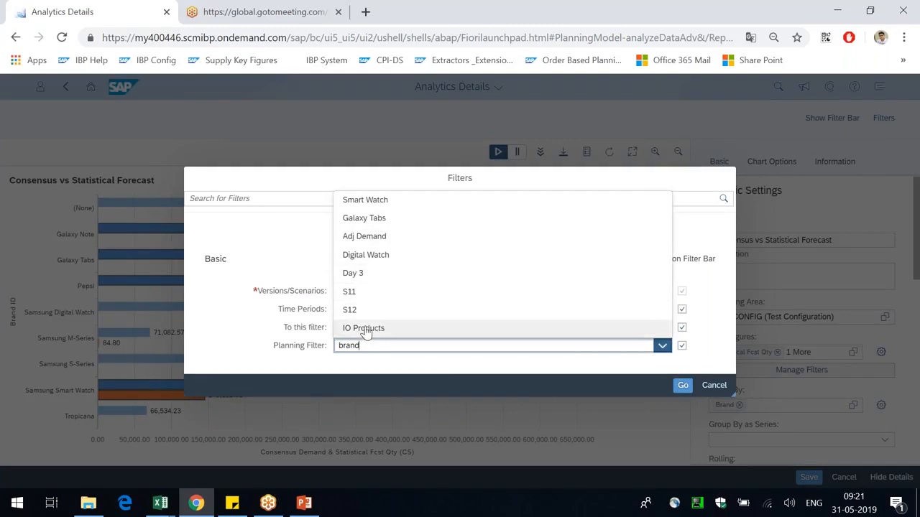
{"action": "left_click", "coordinate": [402, 204]}
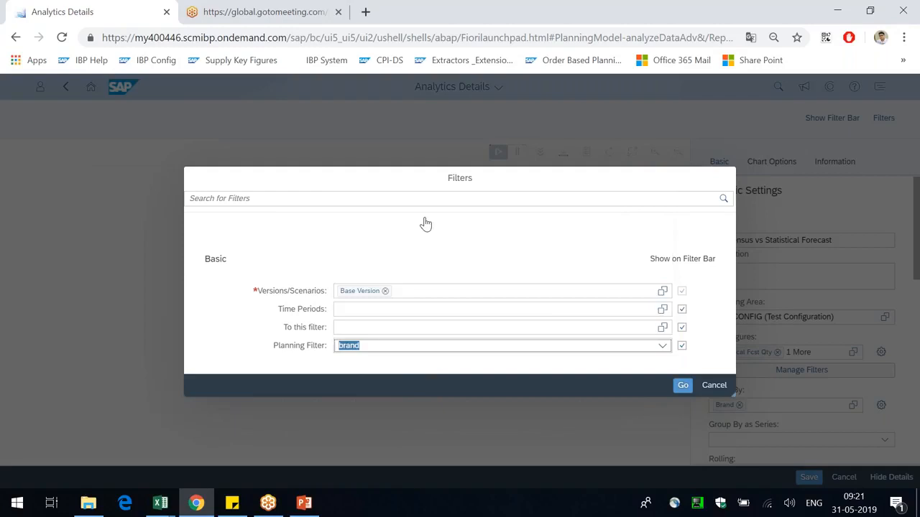
{"action": "left_click", "coordinate": [684, 388]}
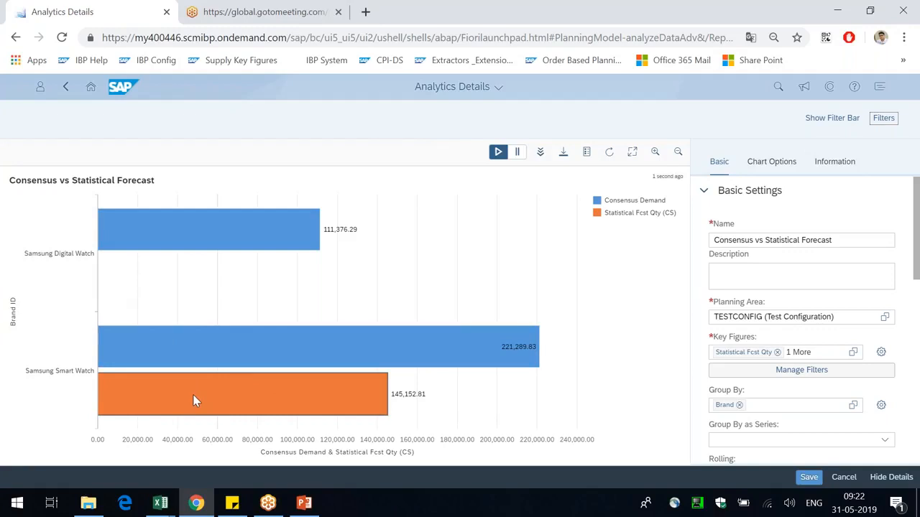
{"action": "left_click", "coordinate": [881, 119]}
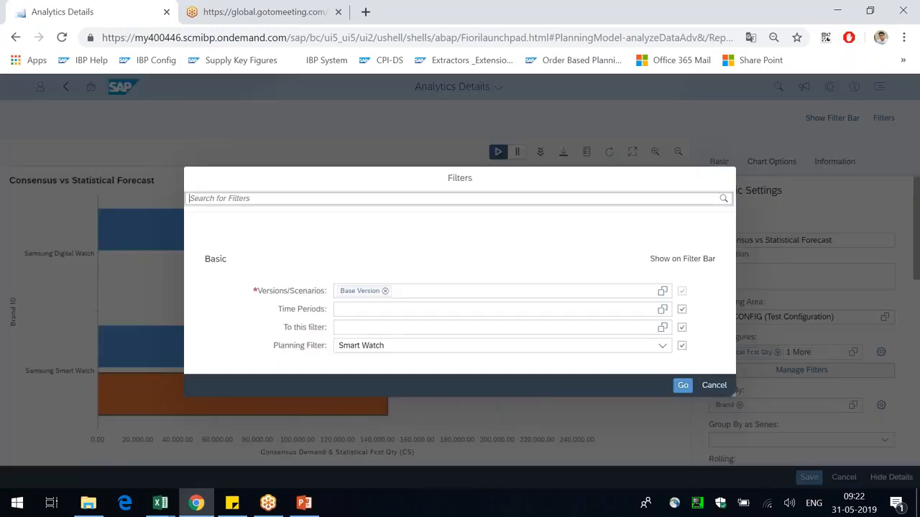
{"action": "left_click", "coordinate": [717, 389]}
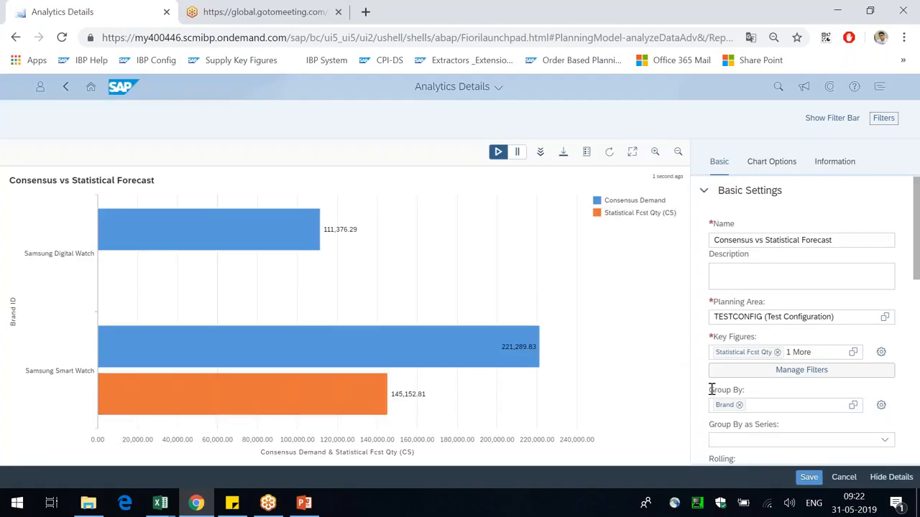
Add Channel as a second grouping attribute after Brand
{"action": "scroll", "coordinate": [711, 389], "scroll_direction": "down", "scroll_amount": 2}
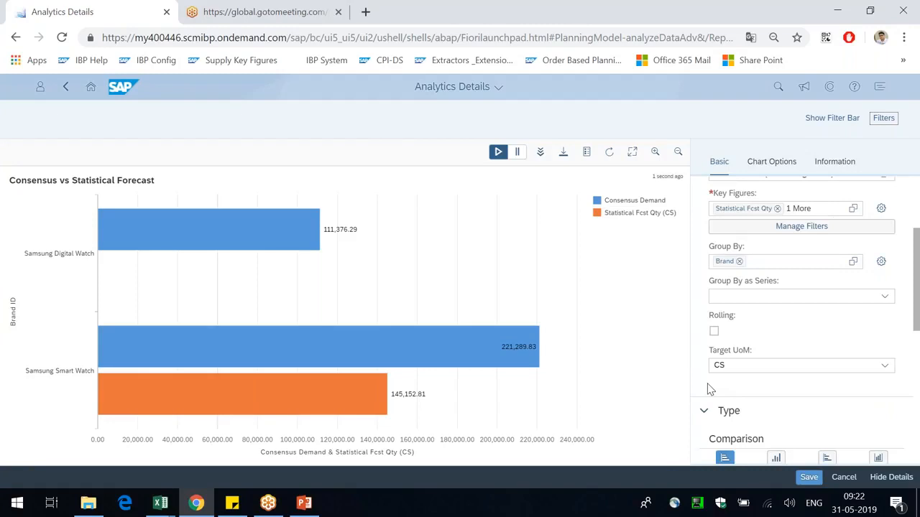
{"action": "scroll", "coordinate": [708, 389], "scroll_direction": "up", "scroll_amount": 1}
{"action": "left_click", "coordinate": [801, 334]}
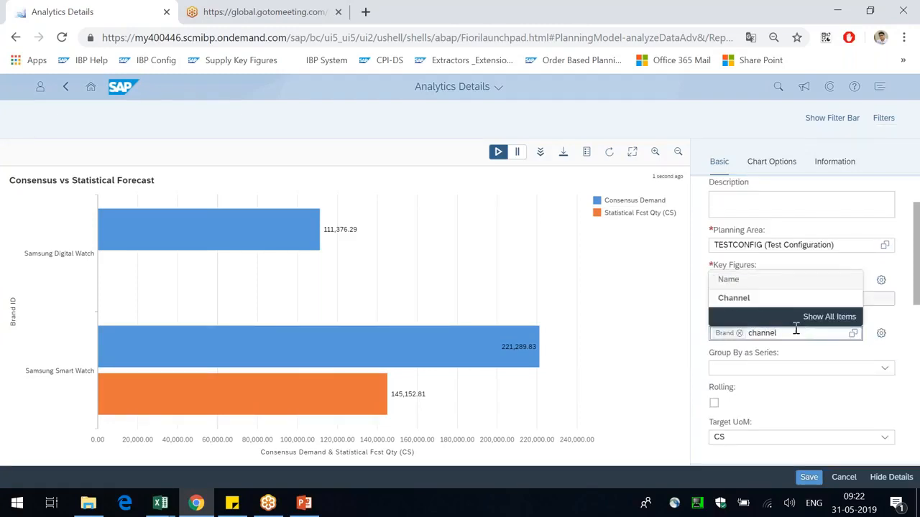
{"action": "left_click", "coordinate": [724, 299]}
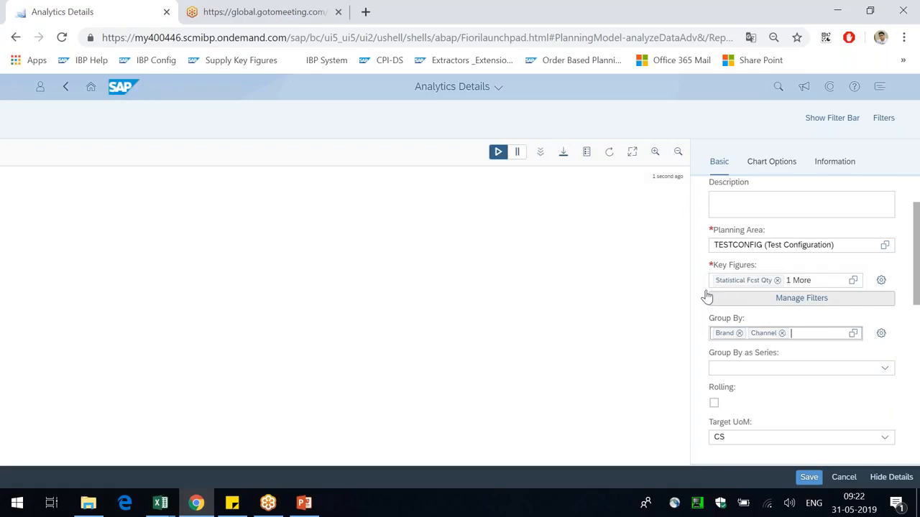
Highlight the Samsung Smart Watch bars by brand and channel to compare both key figures, and clear the selection
{"action": "left_click", "coordinate": [69, 352]}
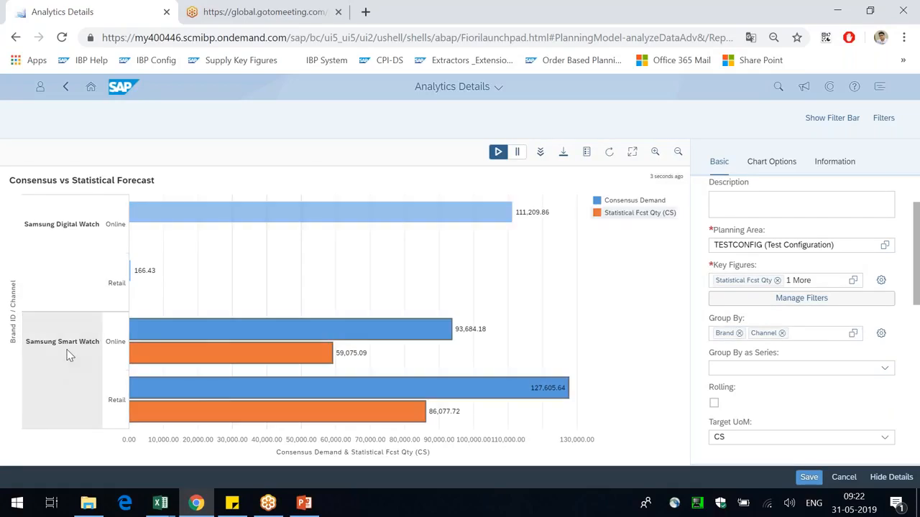
{"action": "left_click", "coordinate": [119, 350]}
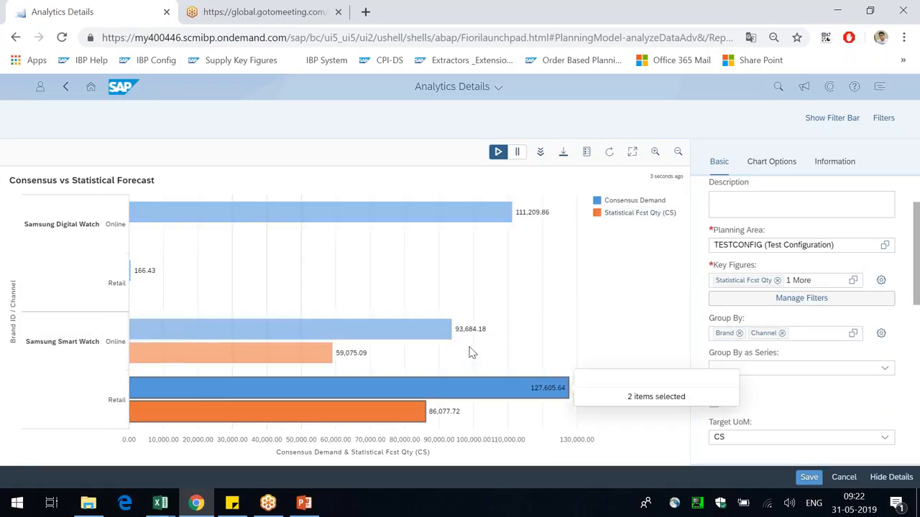
{"action": "left_click", "coordinate": [433, 332]}
{"action": "left_click", "coordinate": [675, 255]}
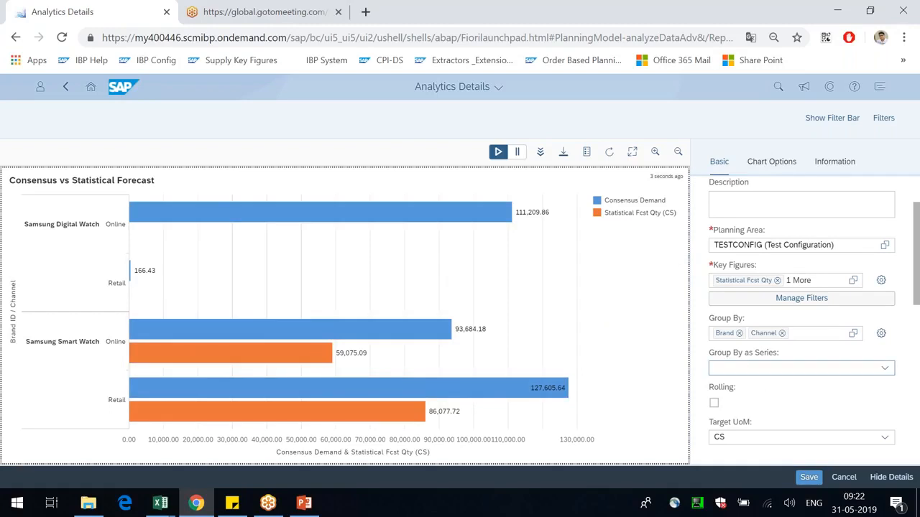
View the available target units of measure for the chart and keep CS
{"action": "scroll", "coordinate": [776, 388], "scroll_direction": "down", "scroll_amount": 2}
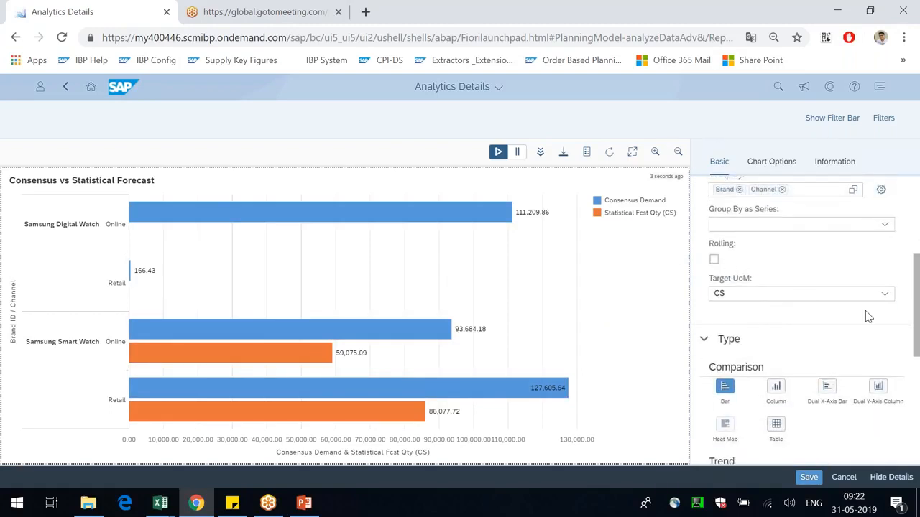
{"action": "left_click", "coordinate": [883, 294]}
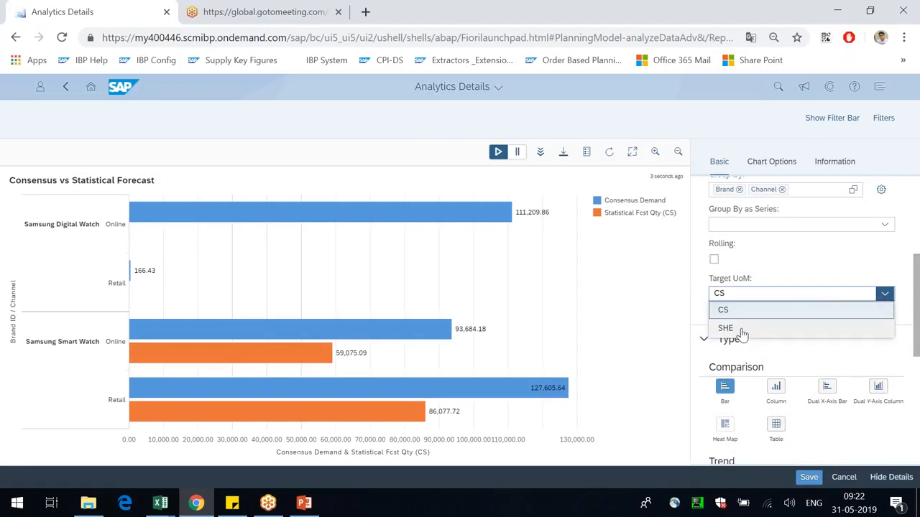
{"action": "left_click", "coordinate": [887, 266]}
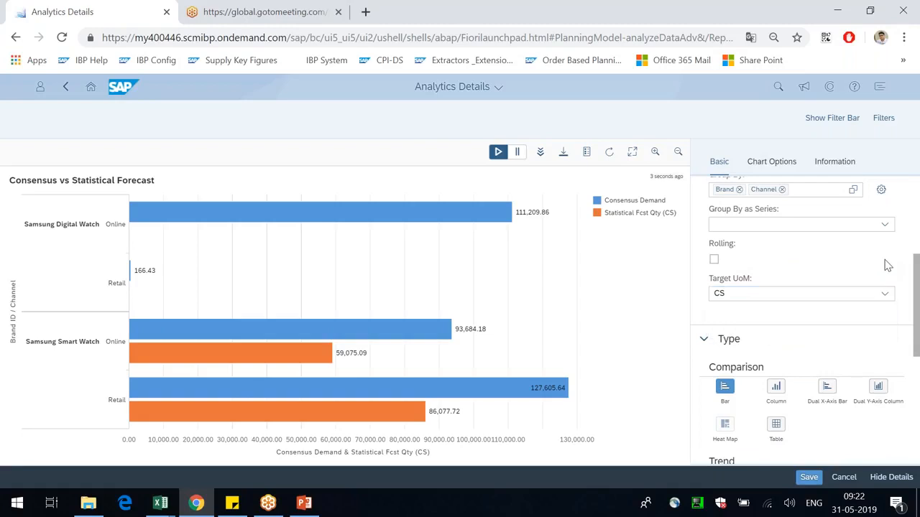
Try the Column and Table chart types, and switch the chart to the Line type
{"action": "scroll", "coordinate": [825, 271], "scroll_direction": "down", "scroll_amount": 2}
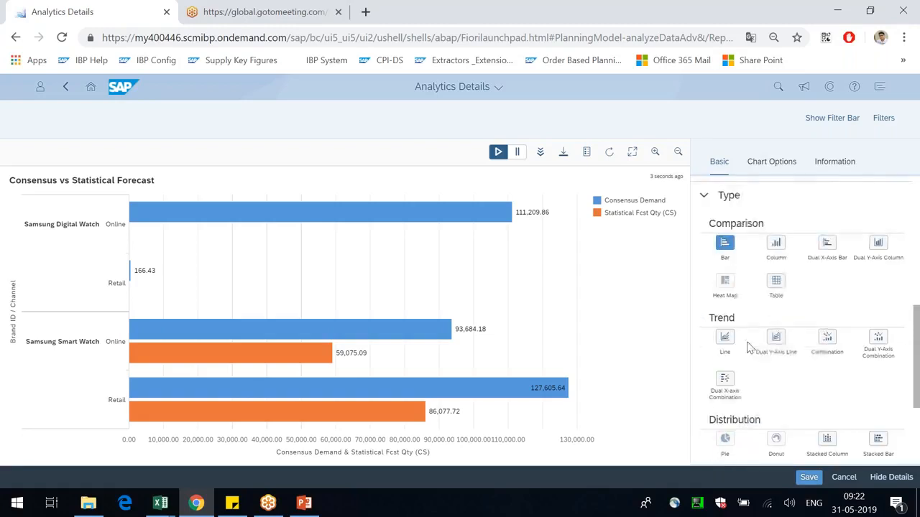
{"action": "left_click", "coordinate": [778, 245]}
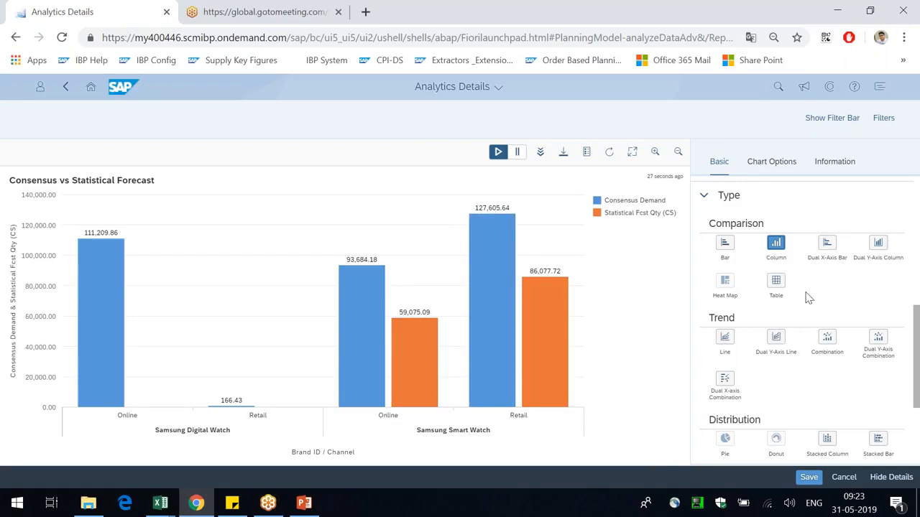
{"action": "left_click", "coordinate": [776, 282]}
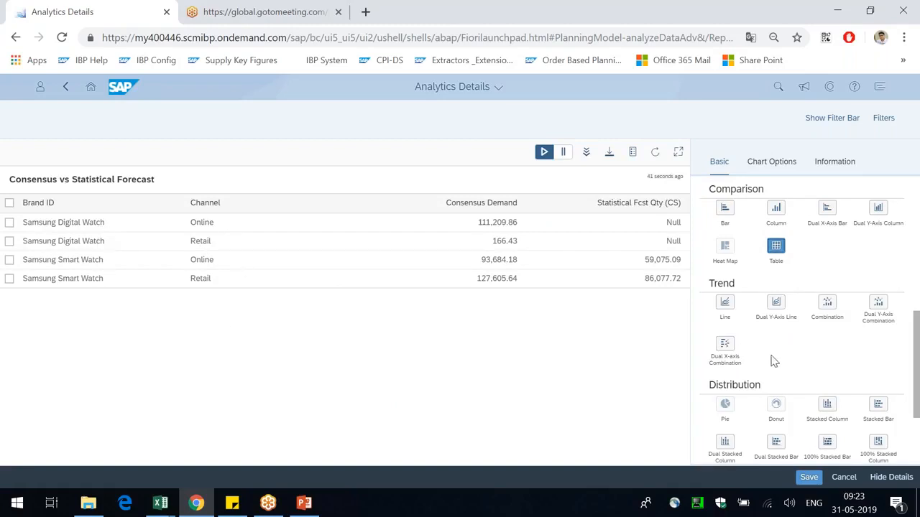
{"action": "left_click", "coordinate": [726, 308]}
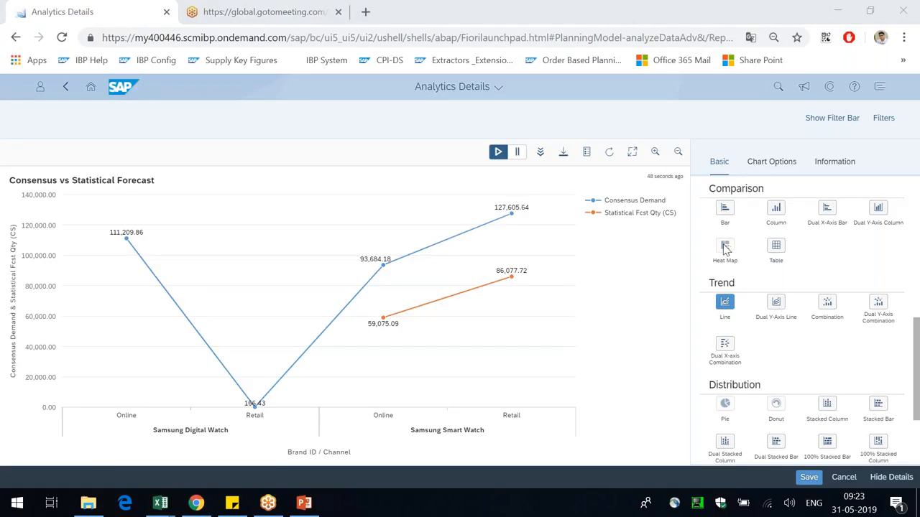
{"action": "scroll", "coordinate": [724, 260], "scroll_direction": "up", "scroll_amount": 1}
{"action": "scroll", "coordinate": [724, 260], "scroll_direction": "up", "scroll_amount": 3}
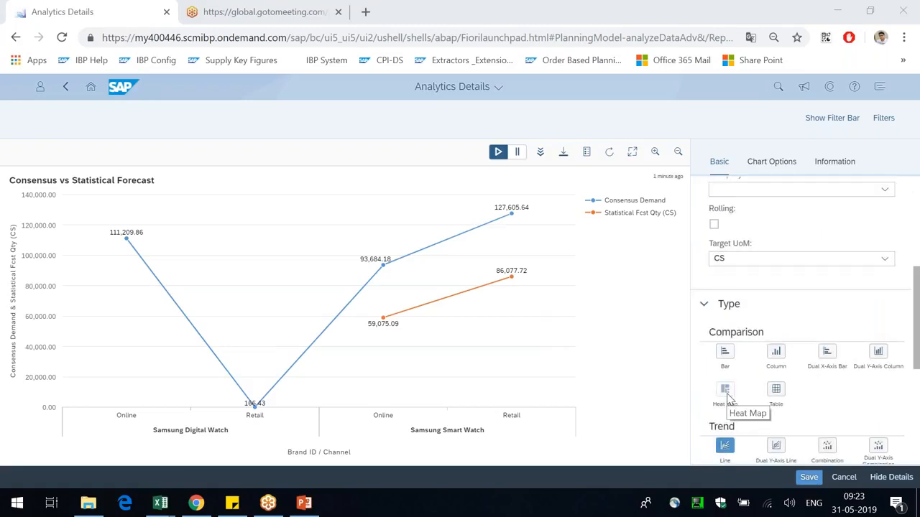
Remove Channel from the grouping attributes and Statistical Fcst Qty from the chart's key figures
{"action": "scroll", "coordinate": [727, 399], "scroll_direction": "up", "scroll_amount": 3}
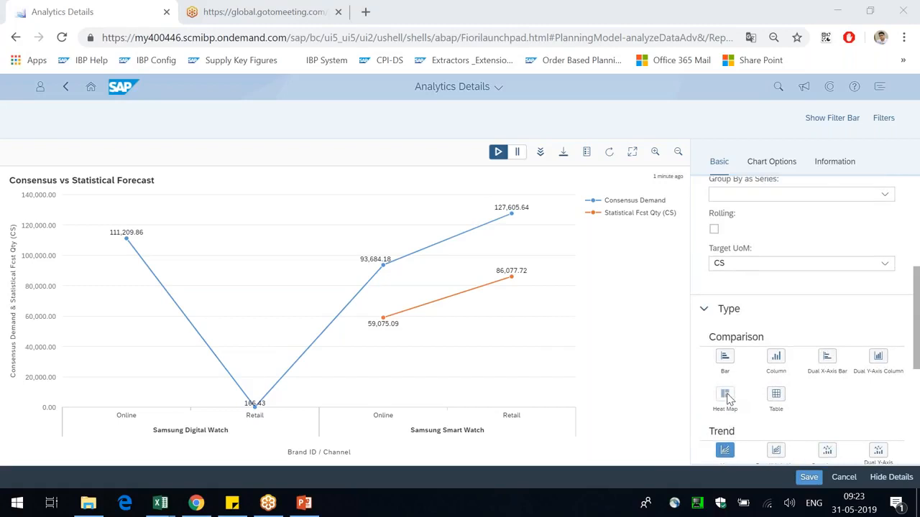
{"action": "left_click", "coordinate": [782, 297]}
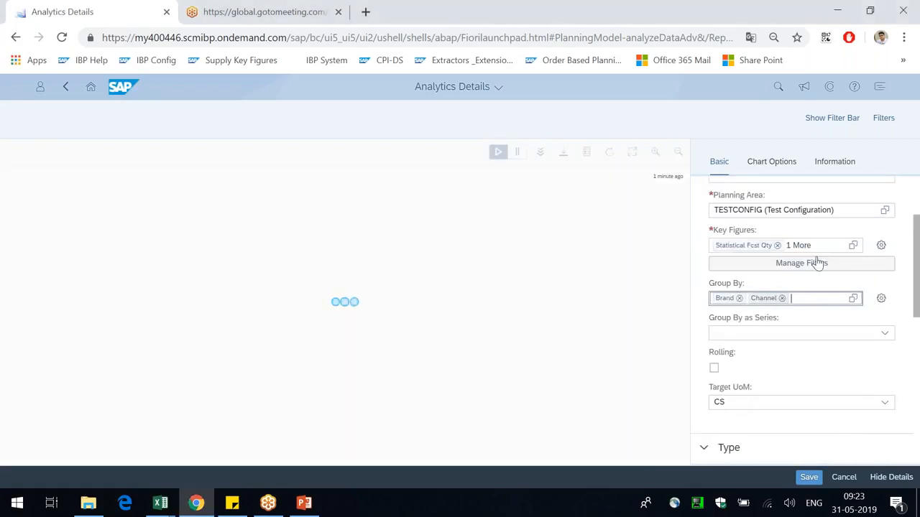
{"action": "left_click", "coordinate": [855, 247]}
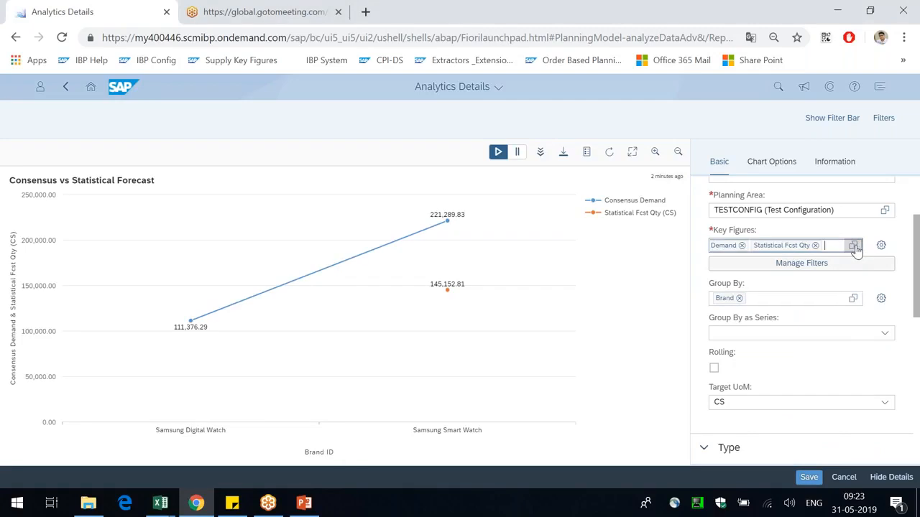
{"action": "left_click", "coordinate": [816, 246]}
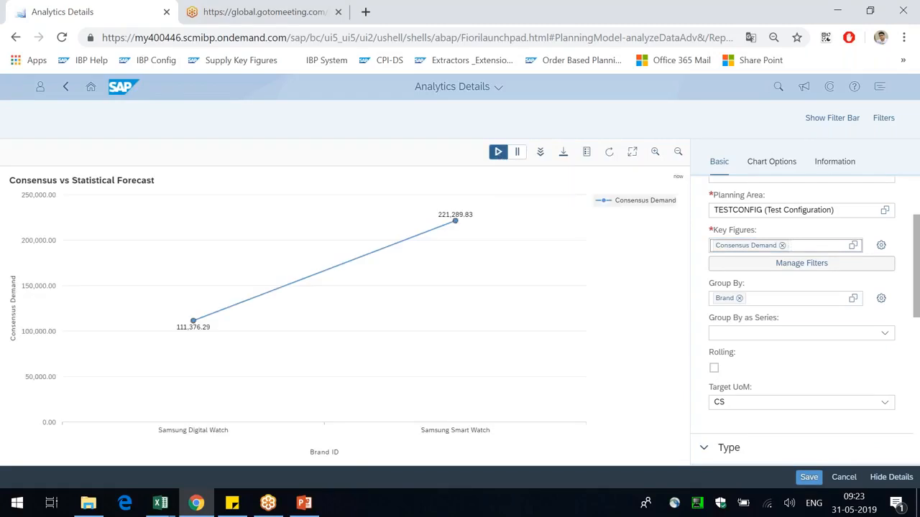
Switch the chart to the Heat Map type and replace Brand with Product ID as the grouping attribute
{"action": "scroll", "coordinate": [726, 327], "scroll_direction": "down", "scroll_amount": 3}
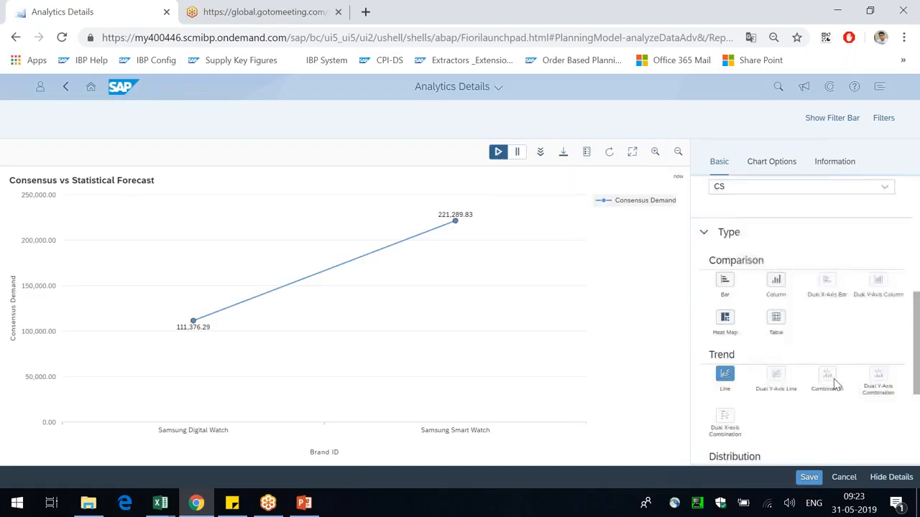
{"action": "left_click", "coordinate": [723, 324]}
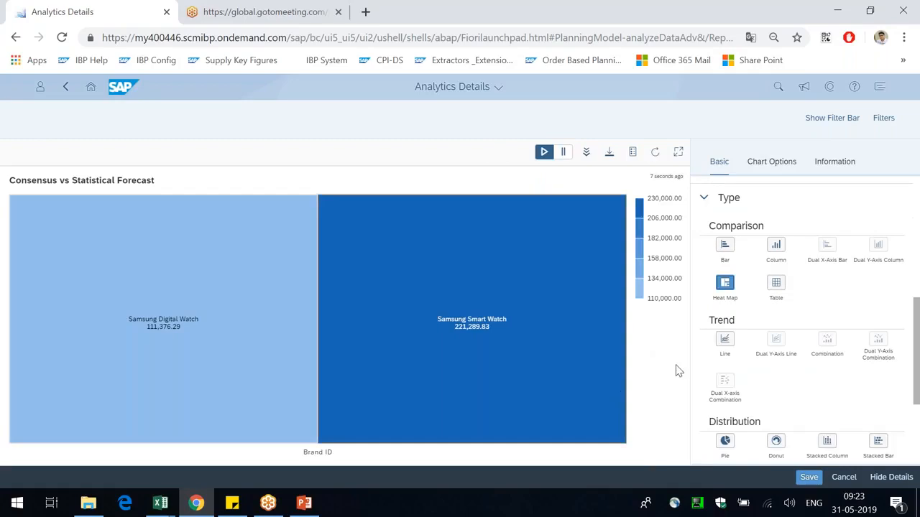
{"action": "scroll", "coordinate": [815, 400], "scroll_direction": "up", "scroll_amount": 3}
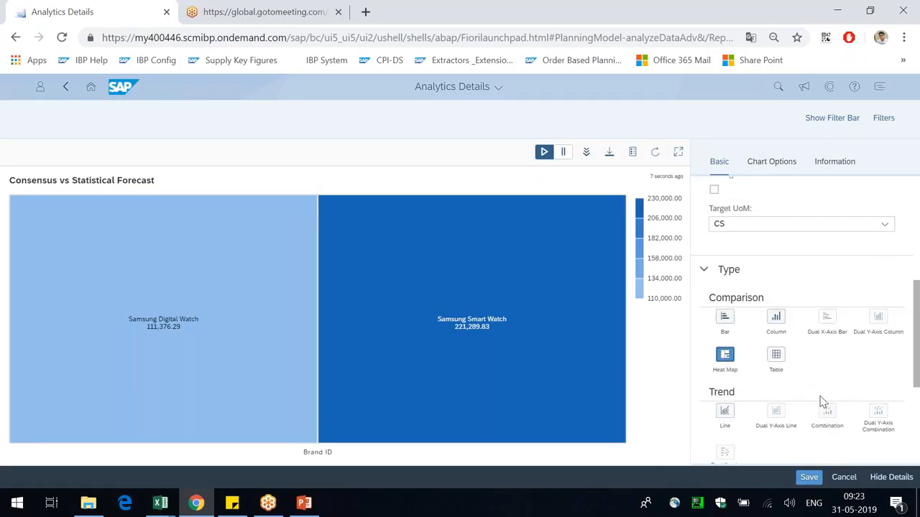
{"action": "left_click", "coordinate": [740, 298]}
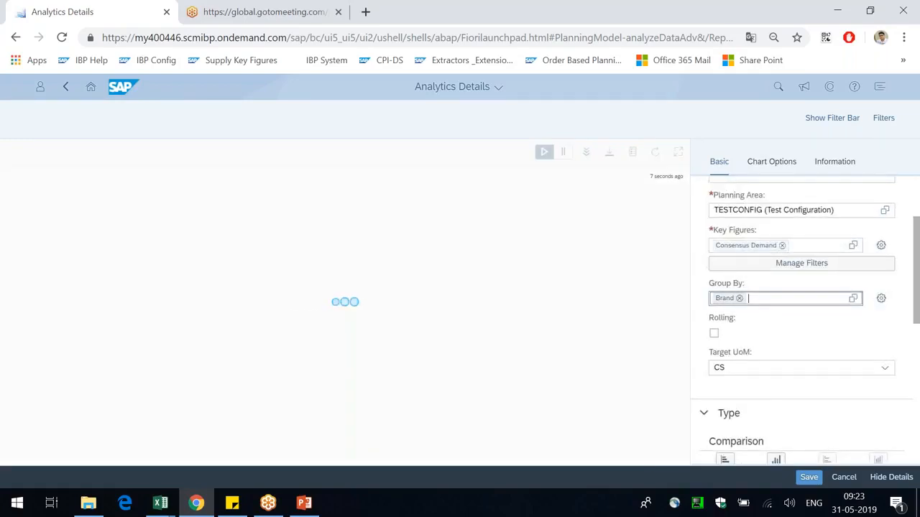
{"action": "type", "text": "pr"}
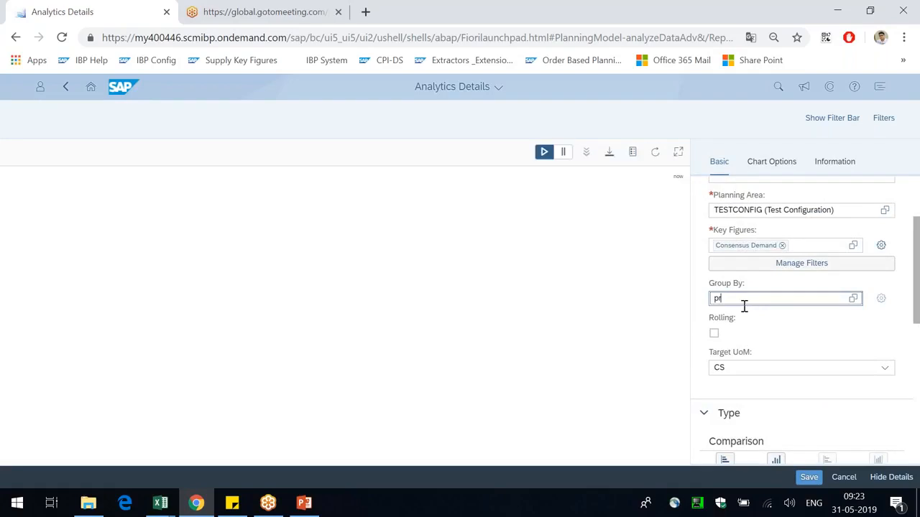
{"action": "type", "text": "oduct id"}
{"action": "left_click", "coordinate": [751, 245]}
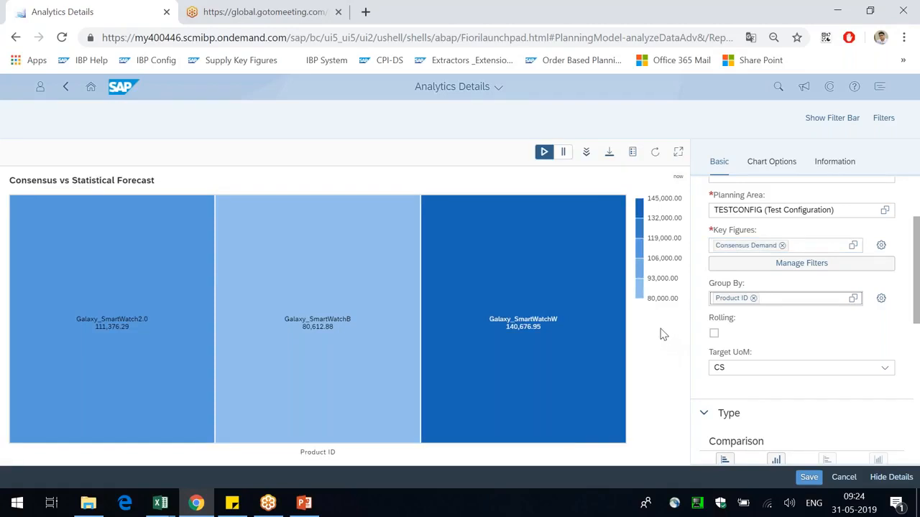
Turn off showing the Planning Filter on the filter bar and run the chart with these filter settings
{"action": "left_click", "coordinate": [883, 118]}
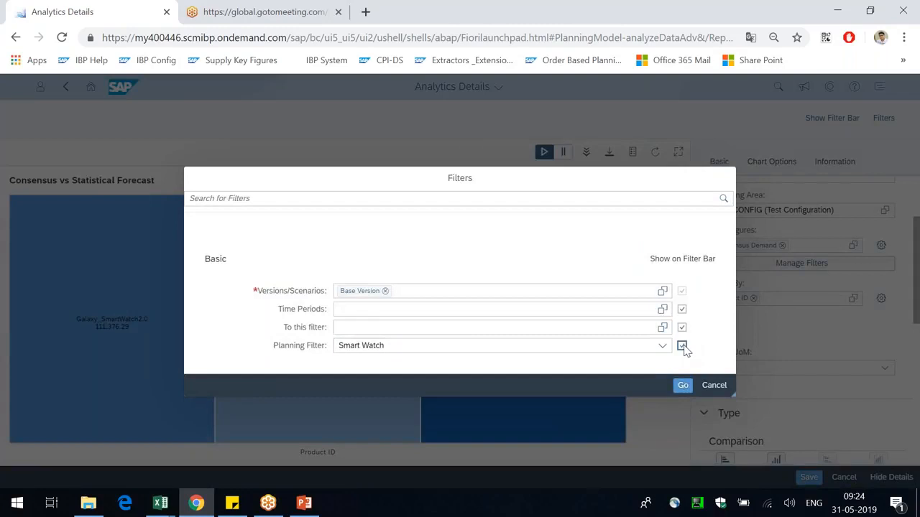
{"action": "left_click", "coordinate": [682, 346]}
{"action": "left_click", "coordinate": [681, 391]}
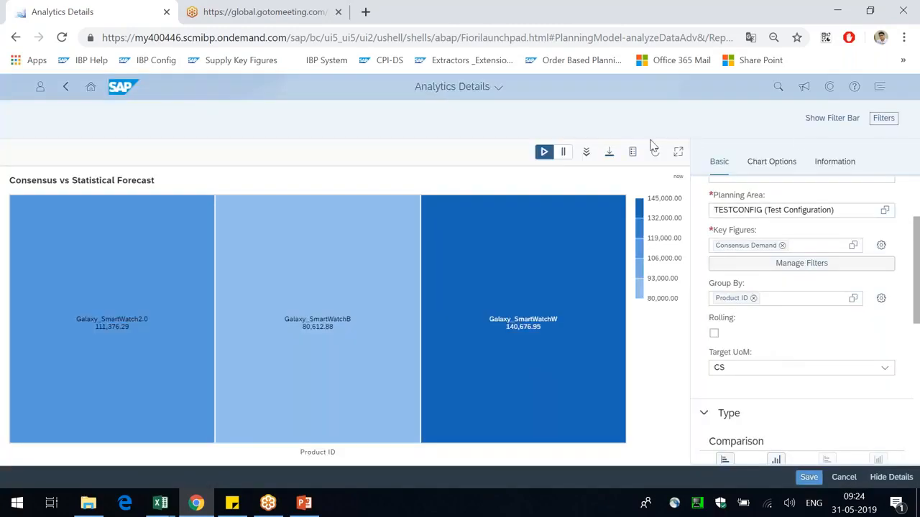
{"action": "left_click", "coordinate": [545, 154]}
Clear the Smart Watch planning filter and apply the change to the chart
{"action": "left_click", "coordinate": [894, 124]}
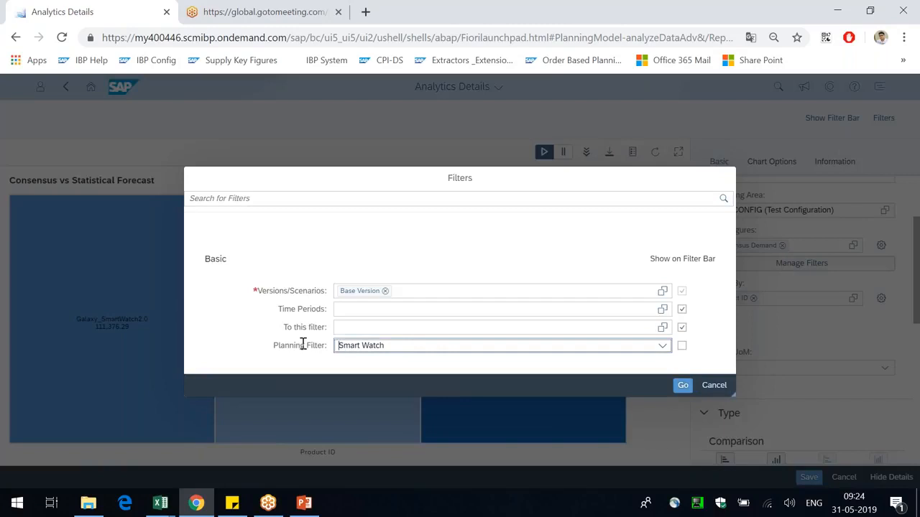
{"action": "key", "text": "ctrl+a"}
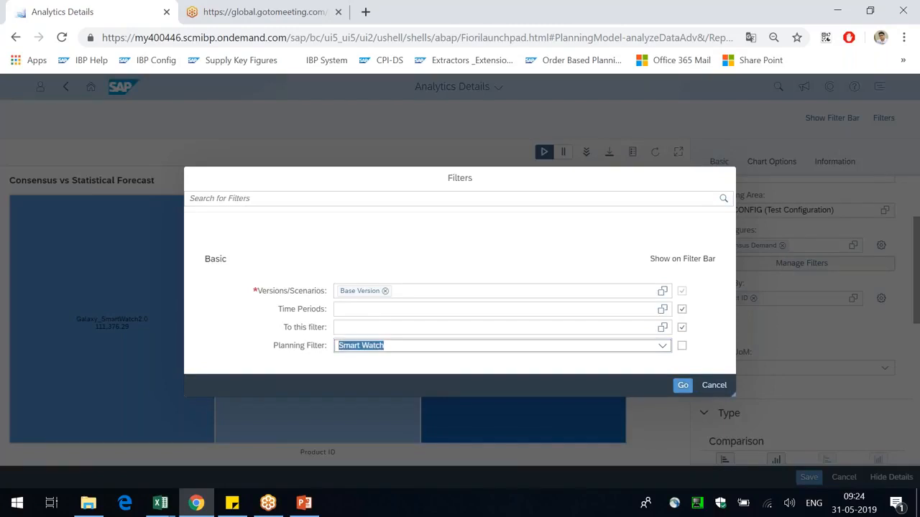
{"action": "key", "text": "BackSpace"}
{"action": "left_click", "coordinate": [579, 313]}
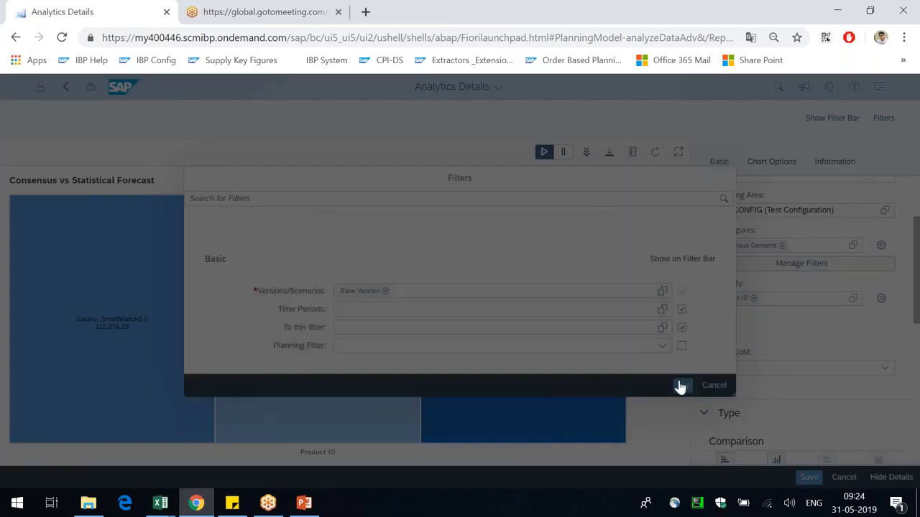
{"action": "left_click", "coordinate": [683, 386]}
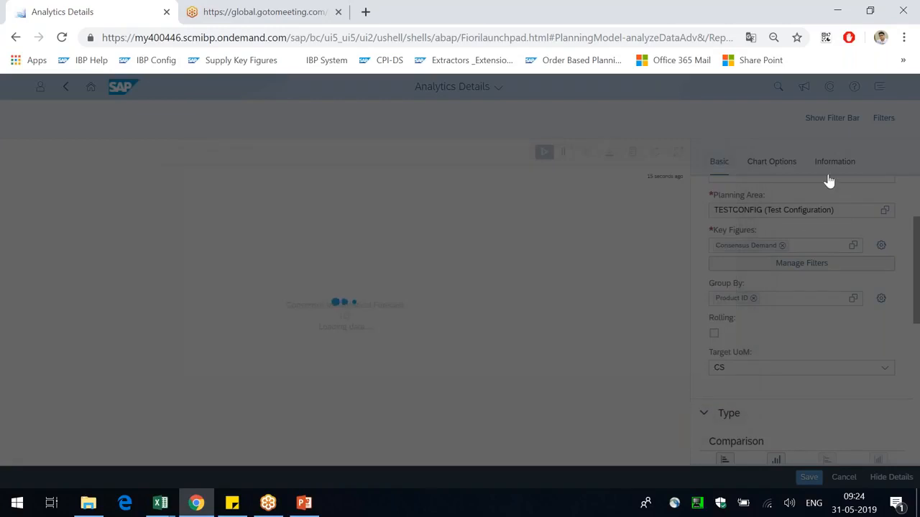
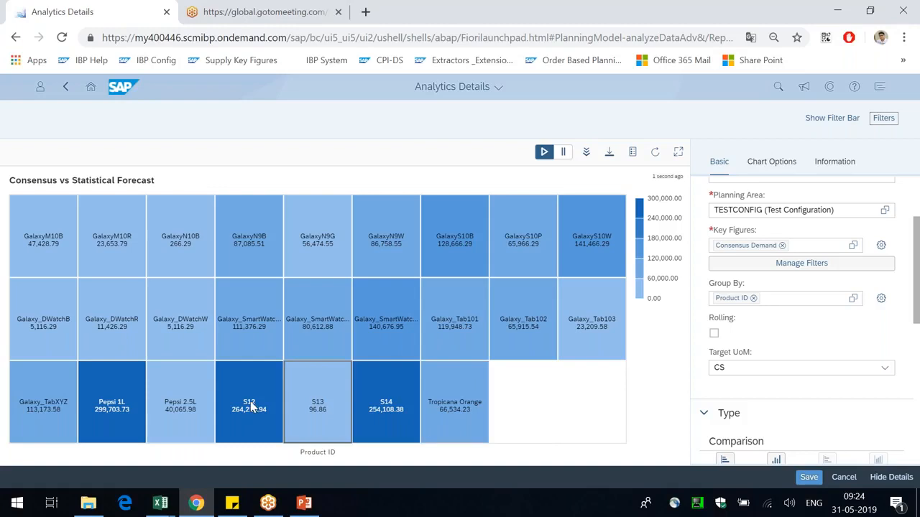
Inspect the Pepsi 1L and S14 tiles of the heat map, and clear the selection
{"action": "left_click", "coordinate": [105, 424]}
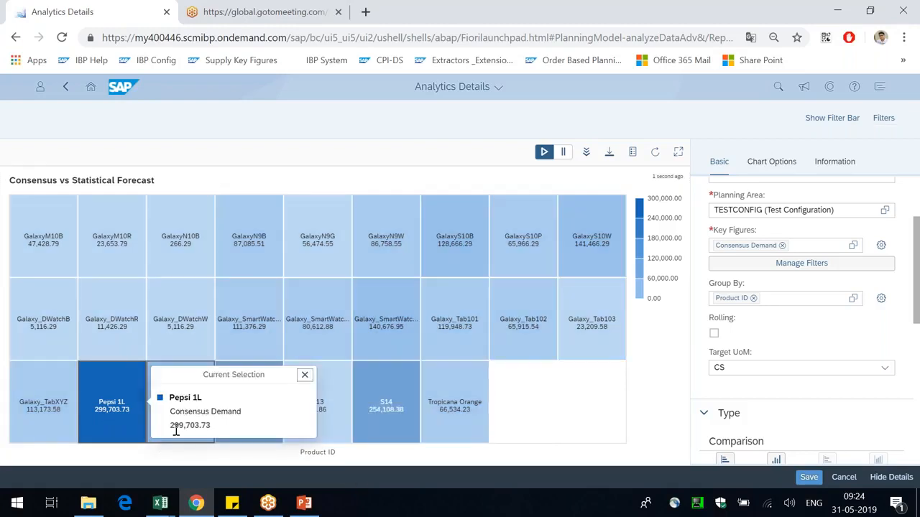
{"action": "left_click", "coordinate": [561, 427]}
{"action": "left_click", "coordinate": [386, 411]}
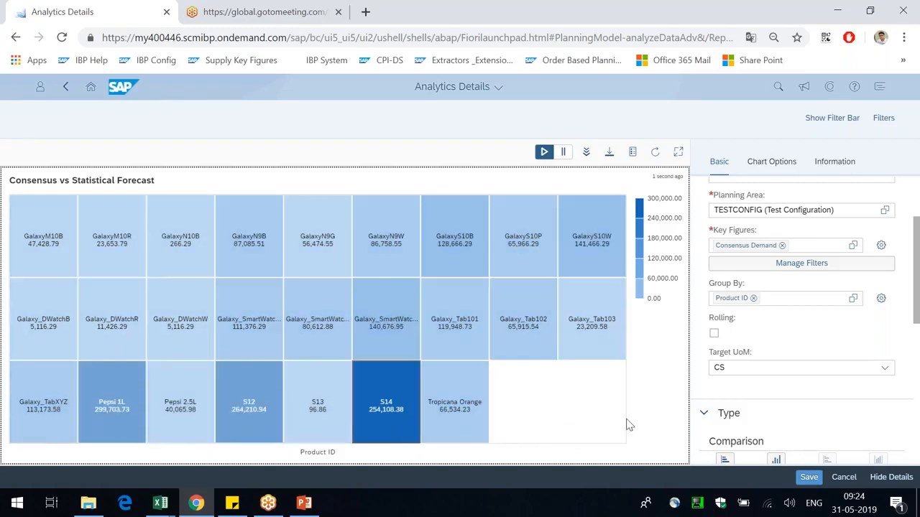
{"action": "left_click", "coordinate": [675, 417]}
Change the heat map's color option to Custom Colors and apply the Sequential Two palette
{"action": "scroll", "coordinate": [855, 426], "scroll_direction": "down", "scroll_amount": 10}
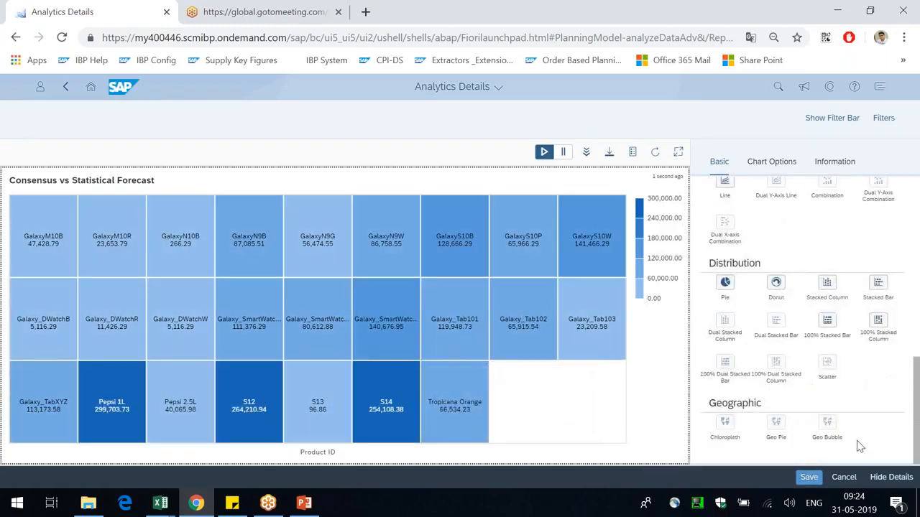
{"action": "left_click", "coordinate": [757, 163]}
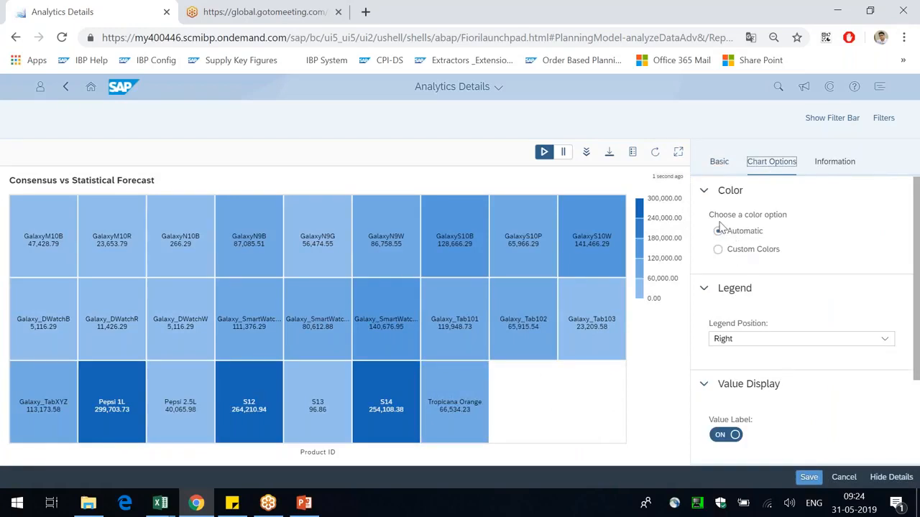
{"action": "left_click", "coordinate": [703, 191]}
{"action": "left_click", "coordinate": [744, 199]}
{"action": "left_click_drag", "start_coordinate": [729, 214], "coordinate": [771, 246]}
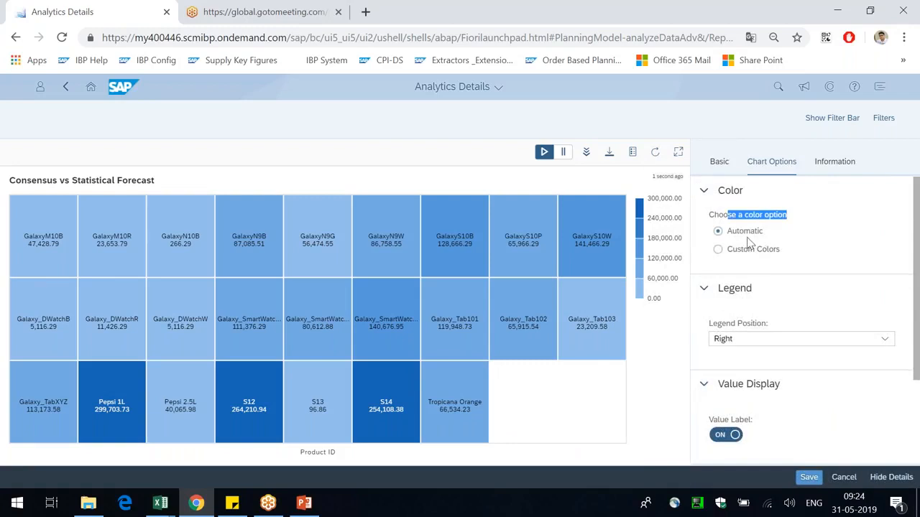
{"action": "left_click", "coordinate": [753, 253]}
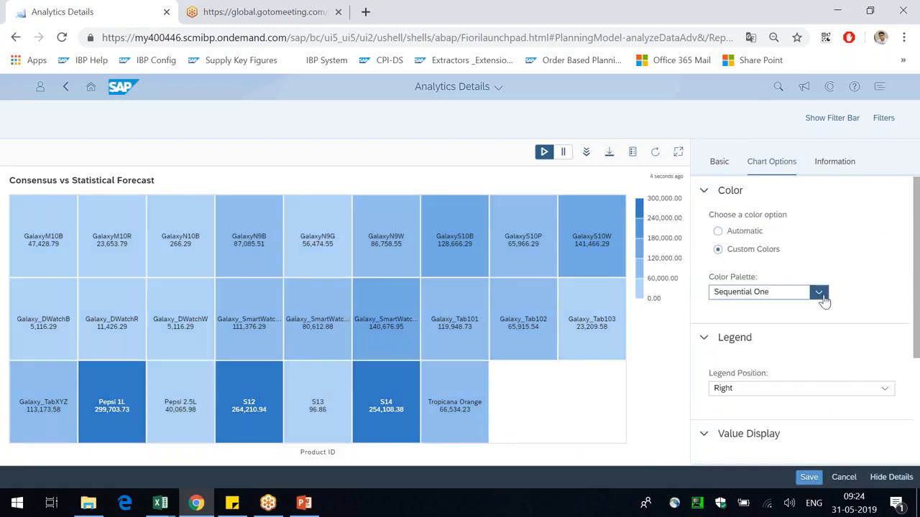
{"action": "left_click", "coordinate": [819, 296]}
{"action": "left_click", "coordinate": [785, 330]}
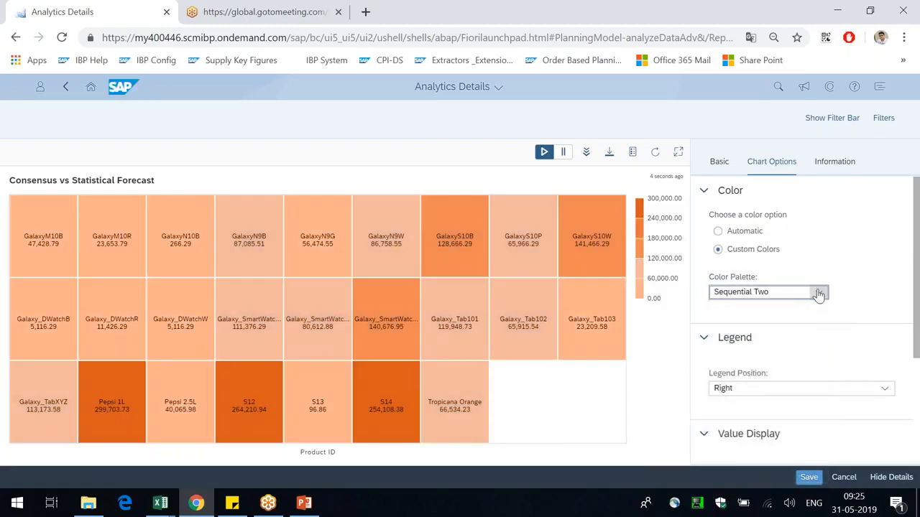
Try the Reverse Sequential One, Reverse Sequential Four and Sequential Three palettes, and return to Sequential Two
{"action": "left_click", "coordinate": [818, 292]}
{"action": "left_click", "coordinate": [769, 400]}
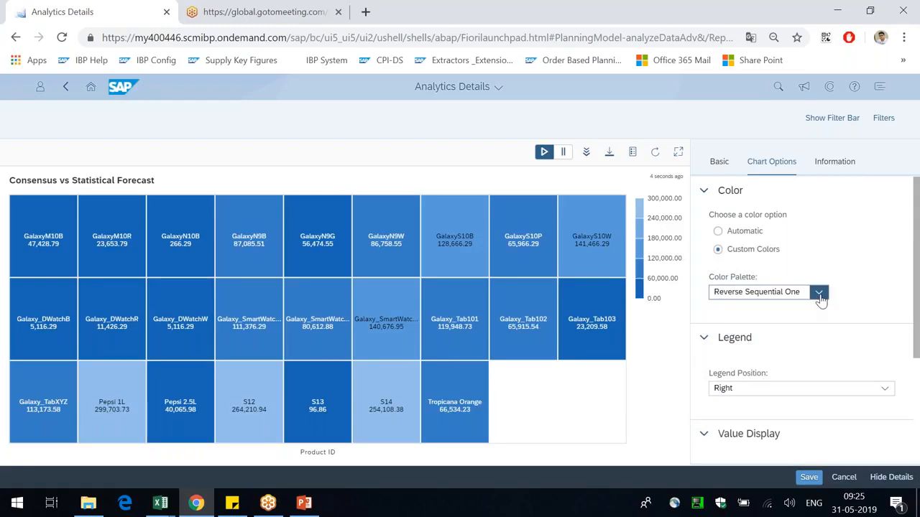
{"action": "left_click", "coordinate": [819, 293]}
{"action": "left_click", "coordinate": [772, 456]}
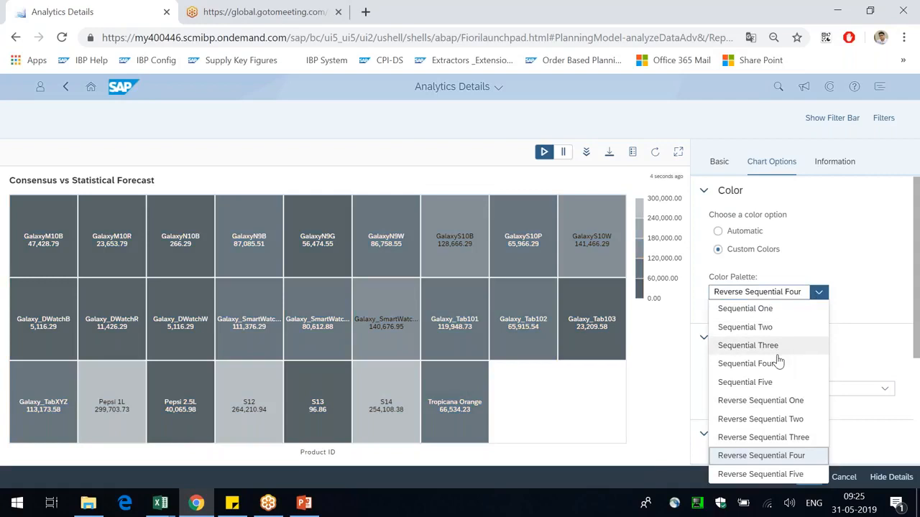
{"action": "left_click", "coordinate": [775, 346]}
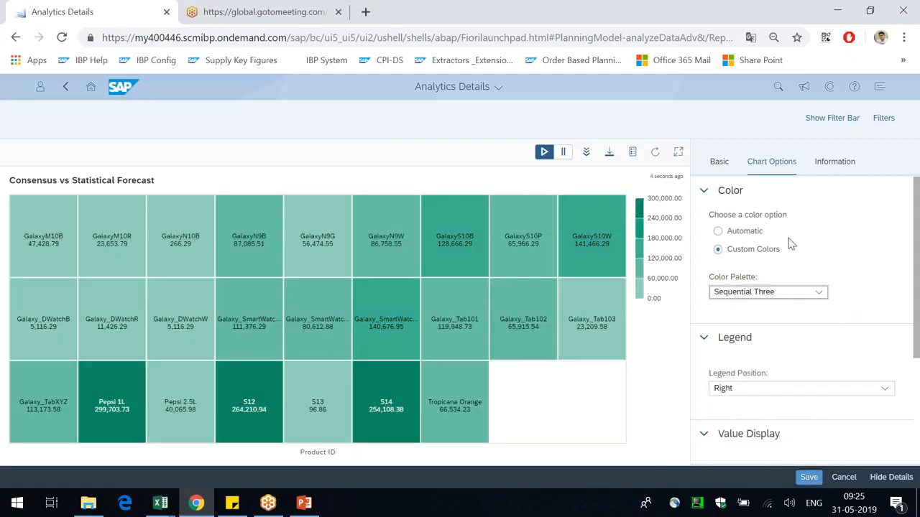
{"action": "left_click", "coordinate": [812, 293]}
{"action": "left_click", "coordinate": [774, 330]}
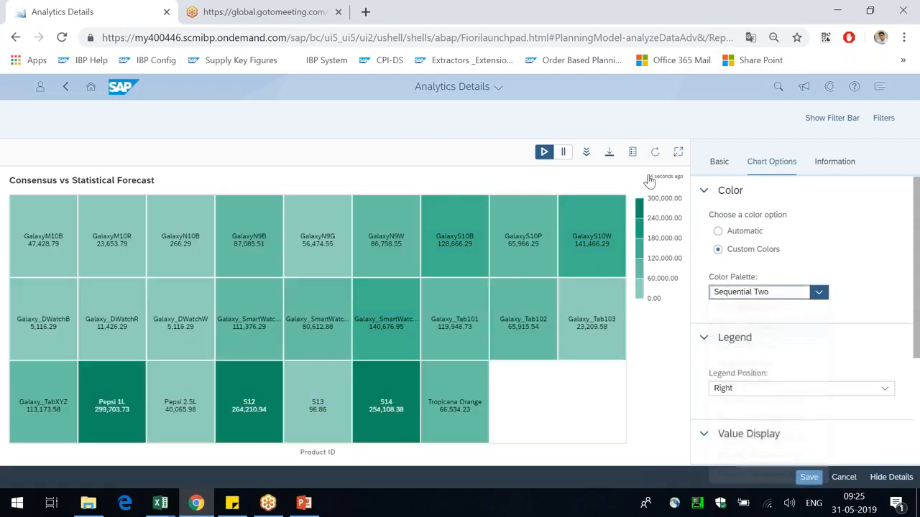
Switch the chart to the Pie type and set its color option to Automatic
{"action": "left_click", "coordinate": [713, 165]}
{"action": "scroll", "coordinate": [817, 352], "scroll_direction": "down", "scroll_amount": 10}
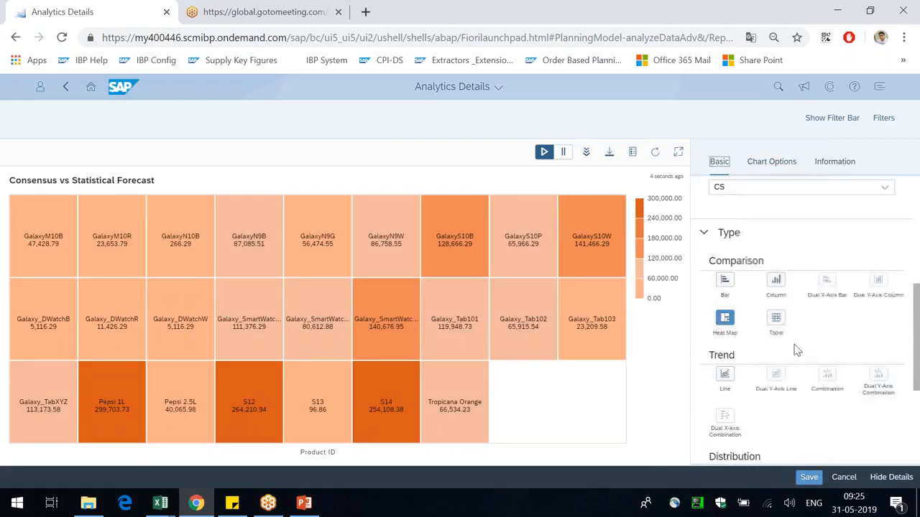
{"action": "scroll", "coordinate": [817, 352], "scroll_direction": "down", "scroll_amount": 3}
{"action": "left_click", "coordinate": [725, 283]}
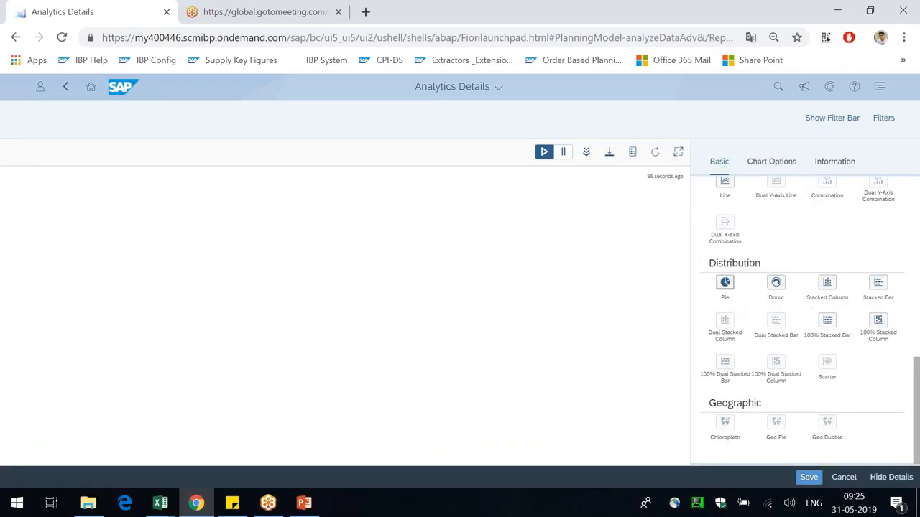
{"action": "left_click", "coordinate": [777, 165]}
{"action": "left_click", "coordinate": [749, 231]}
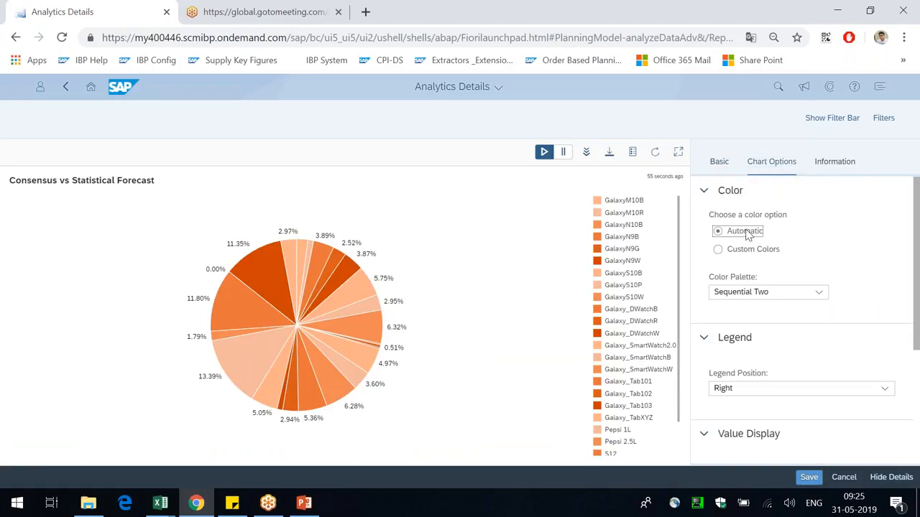
Switch the chart to the Donut type and view the remaining products in its legend
{"action": "left_click", "coordinate": [719, 163]}
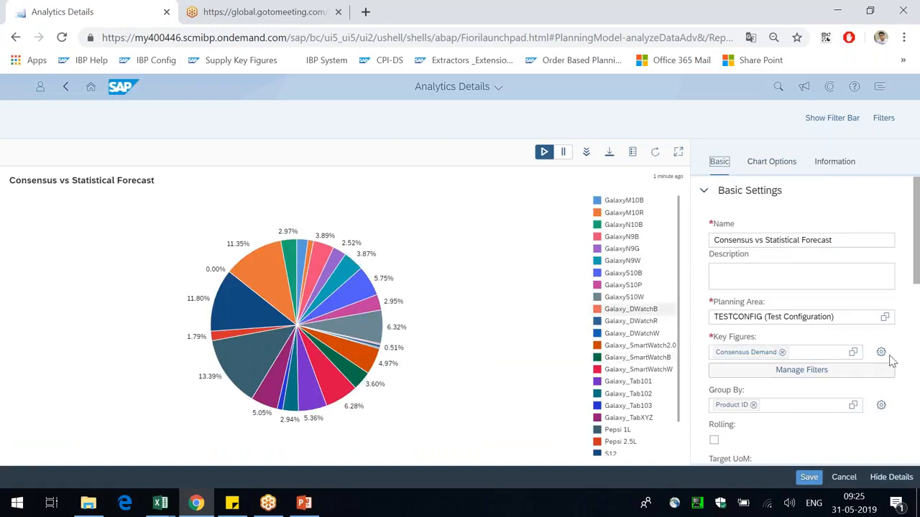
{"action": "scroll", "coordinate": [889, 359], "scroll_direction": "down", "scroll_amount": 1}
{"action": "scroll", "coordinate": [768, 441], "scroll_direction": "down", "scroll_amount": 6}
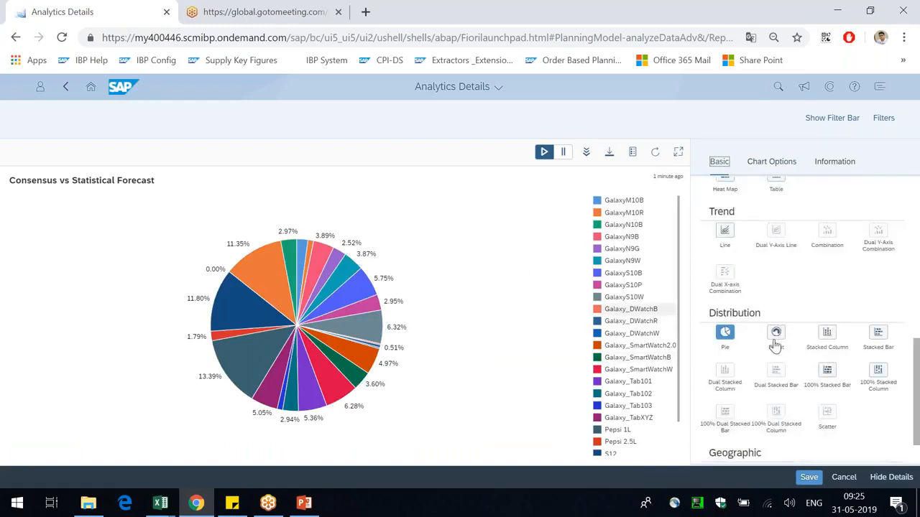
{"action": "left_click", "coordinate": [774, 345]}
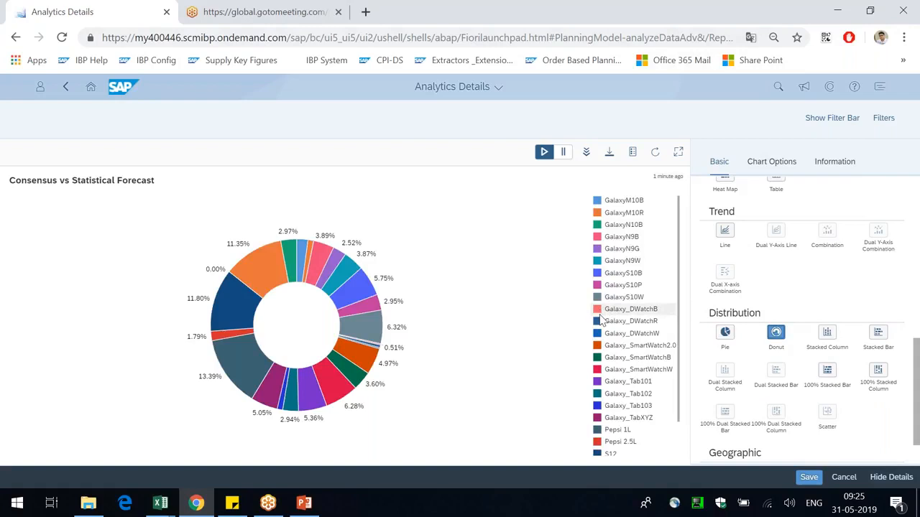
{"action": "scroll", "coordinate": [600, 322], "scroll_direction": "down", "scroll_amount": 1}
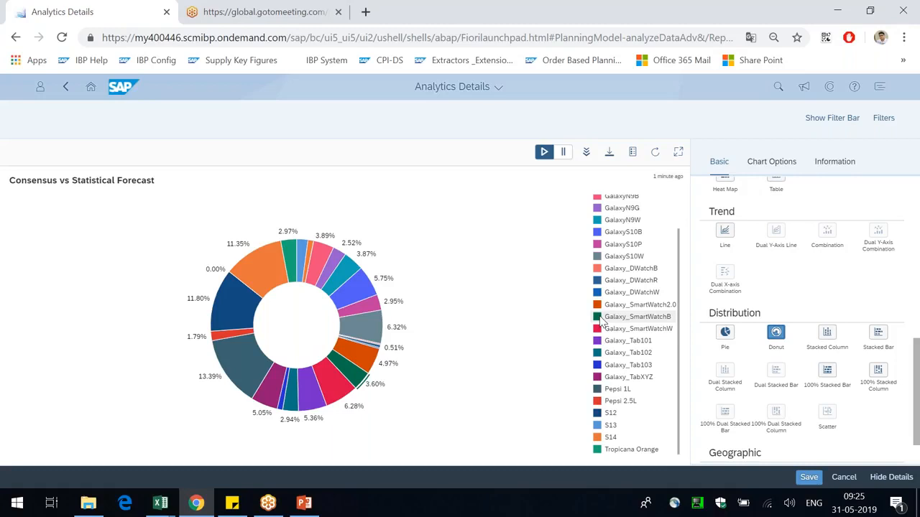
Rename the chart as Overall Consensus Demand and save it
{"action": "scroll", "coordinate": [803, 281], "scroll_direction": "up", "scroll_amount": 1}
{"action": "scroll", "coordinate": [803, 281], "scroll_direction": "up", "scroll_amount": 10}
{"action": "left_click_drag", "start_coordinate": [754, 240], "coordinate": [913, 241]}
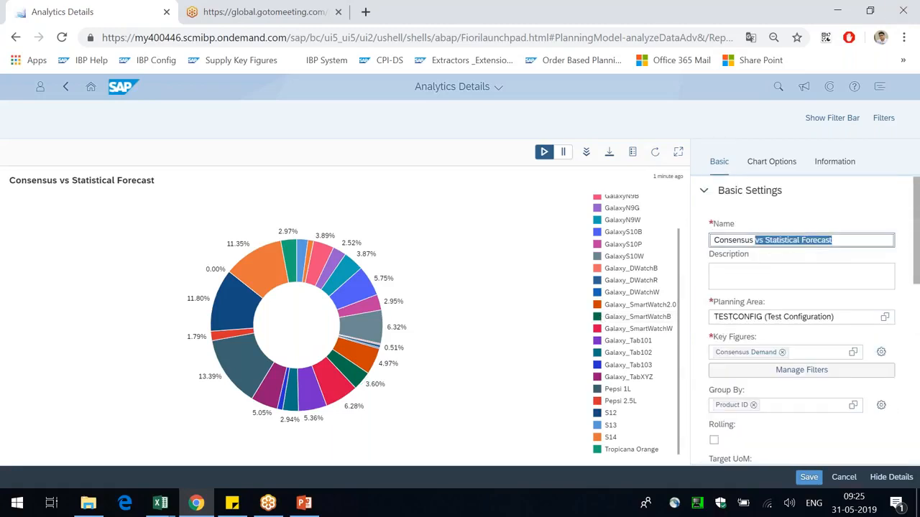
{"action": "key", "text": "BackSpace"}
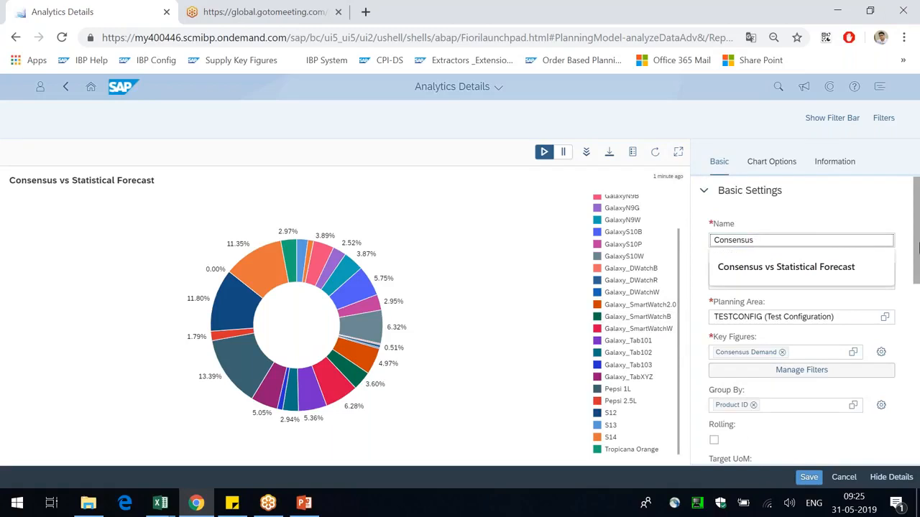
{"action": "type", "text": "Dem"}
{"action": "type", "text": "Overall"}
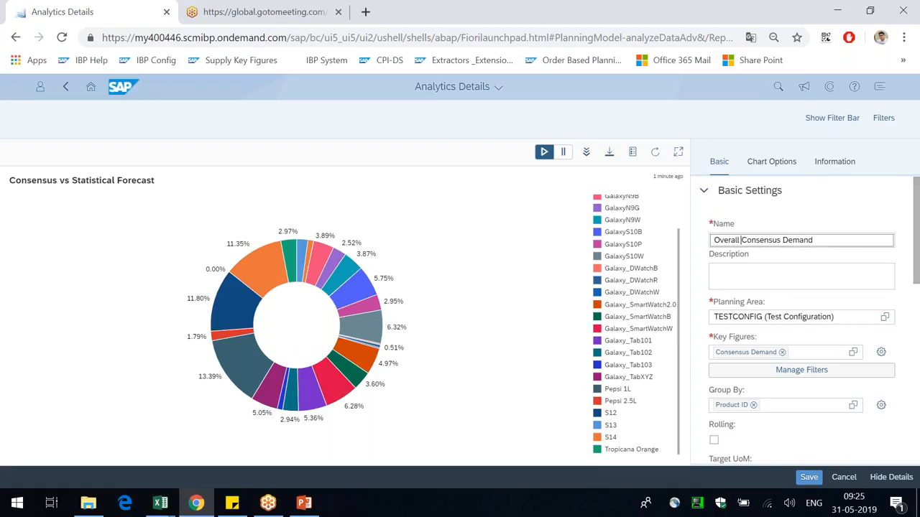
{"action": "left_click", "coordinate": [809, 478]}
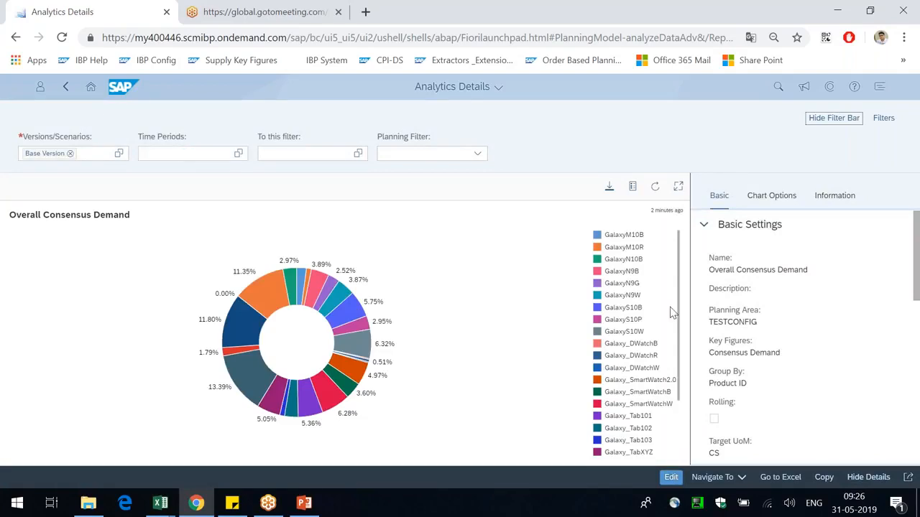
{"action": "left_click_drag", "start_coordinate": [41, 216], "coordinate": [172, 214]}
{"action": "left_click", "coordinate": [172, 213]}
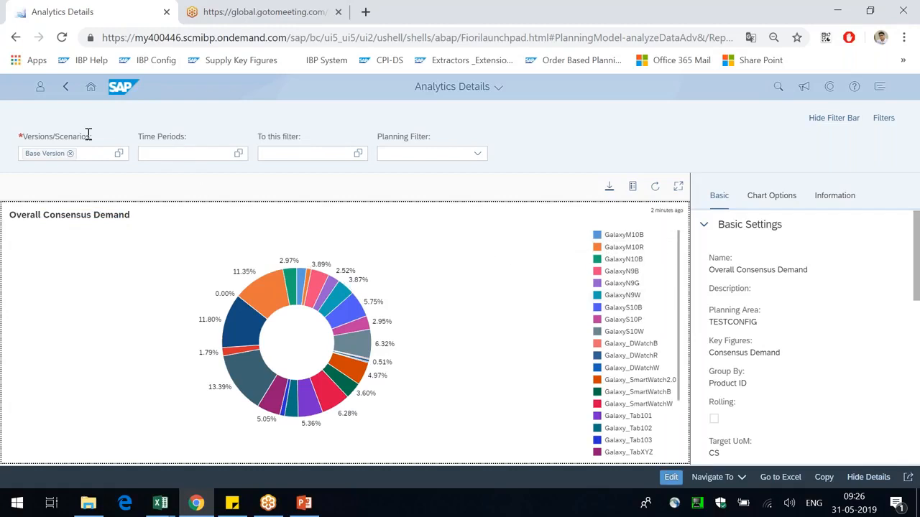
Return to the chart list and start a new Analytics Chart, proceeding without a filter attribute
{"action": "left_click", "coordinate": [65, 92]}
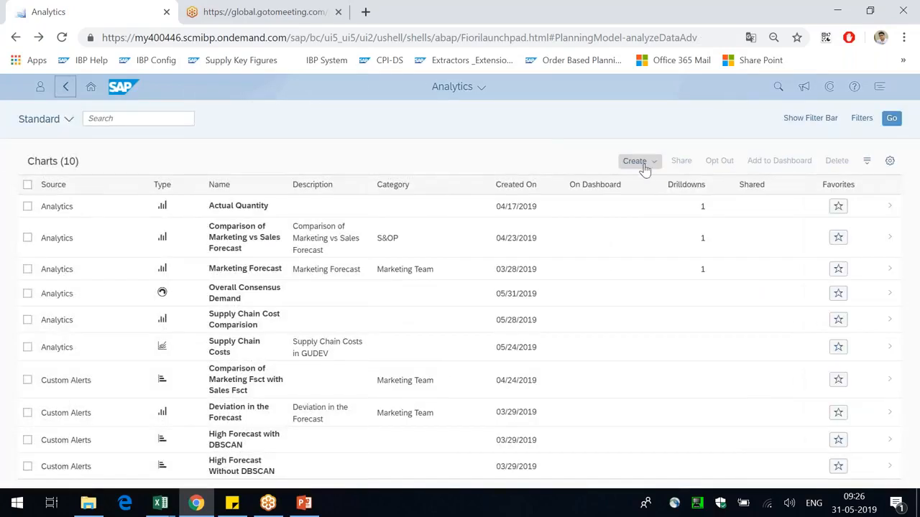
{"action": "left_click", "coordinate": [640, 161]}
{"action": "left_click", "coordinate": [656, 181]}
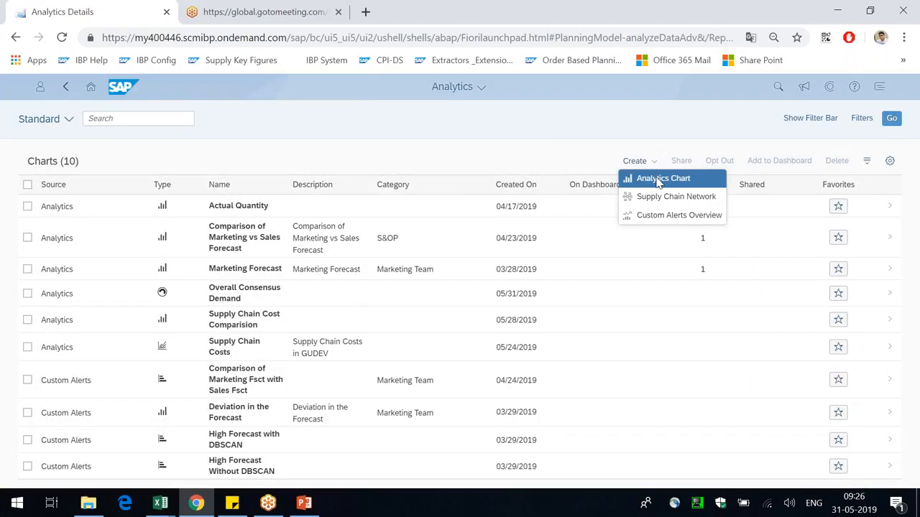
{"action": "left_click", "coordinate": [656, 181]}
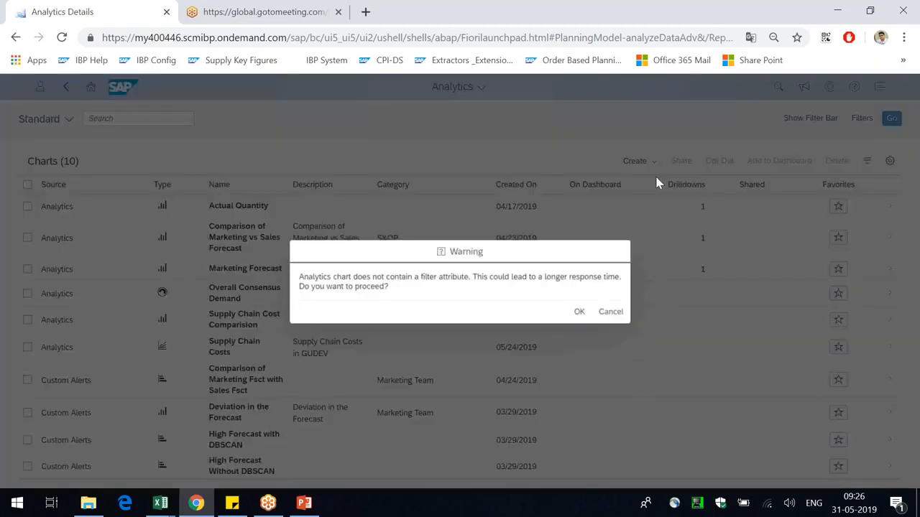
{"action": "left_click", "coordinate": [579, 311]}
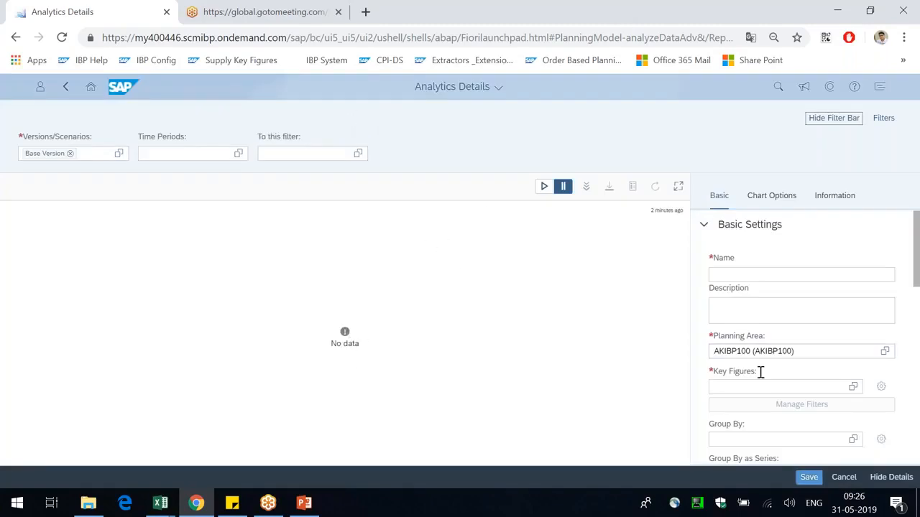
Set the new chart's planning area to TESTCONFIG (Test Configuration)
{"action": "left_click_drag", "start_coordinate": [803, 352], "coordinate": [603, 336]}
{"action": "key", "text": "BackSpace"}
{"action": "type", "text": "testconfig"}
{"action": "left_click", "coordinate": [771, 312]}
{"action": "left_click", "coordinate": [564, 309]}
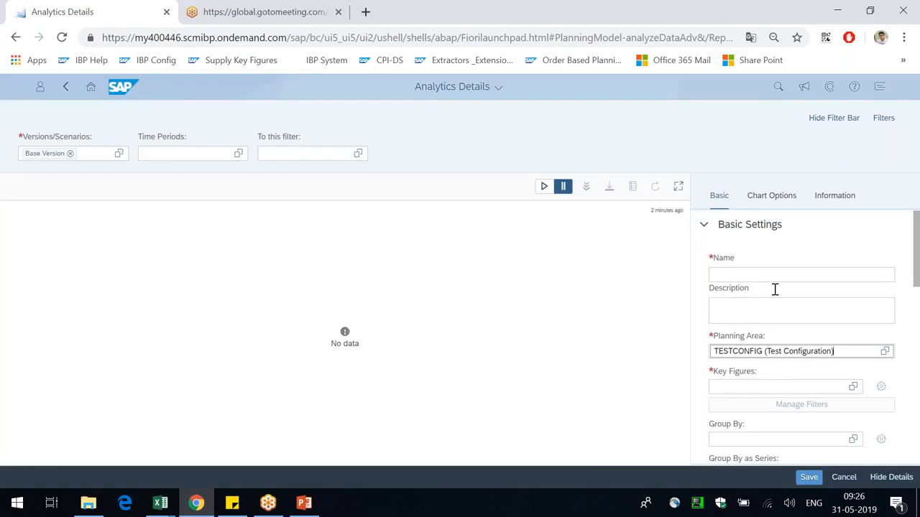
Name the chart Consensus vs Statistical Forecast, add the Consensus Demand and Statistical Fcst Qty key figures, and turn on auto-refresh
{"action": "left_click", "coordinate": [786, 276]}
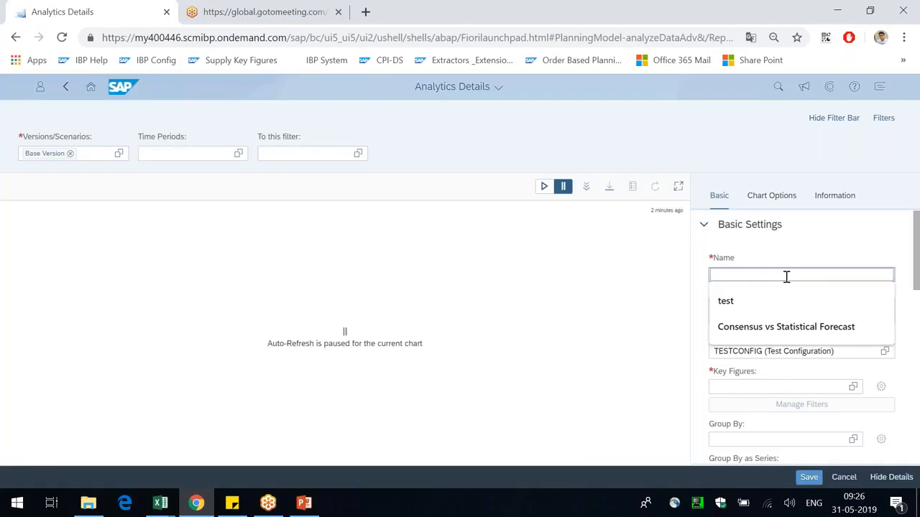
{"action": "left_click", "coordinate": [790, 327]}
{"action": "left_click", "coordinate": [785, 387]}
{"action": "type", "text": "consensus demand"}
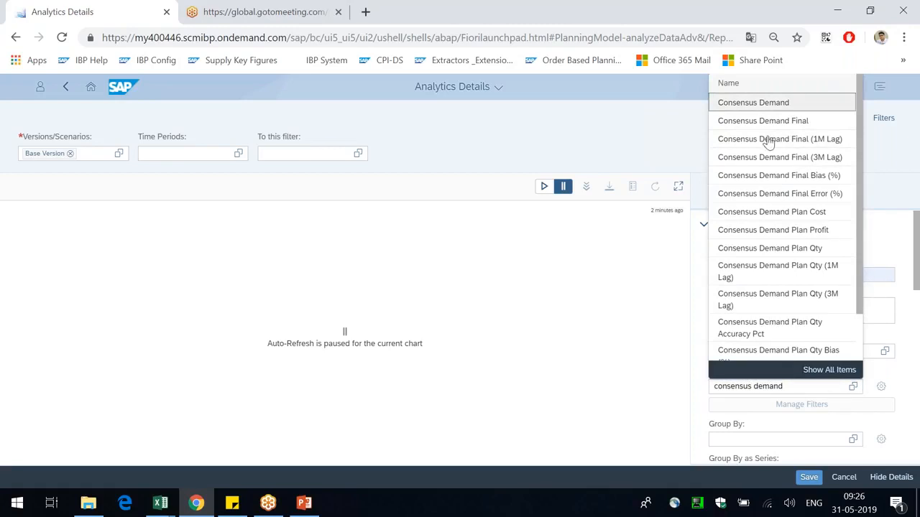
{"action": "left_click", "coordinate": [764, 102]}
{"action": "left_click", "coordinate": [818, 382]}
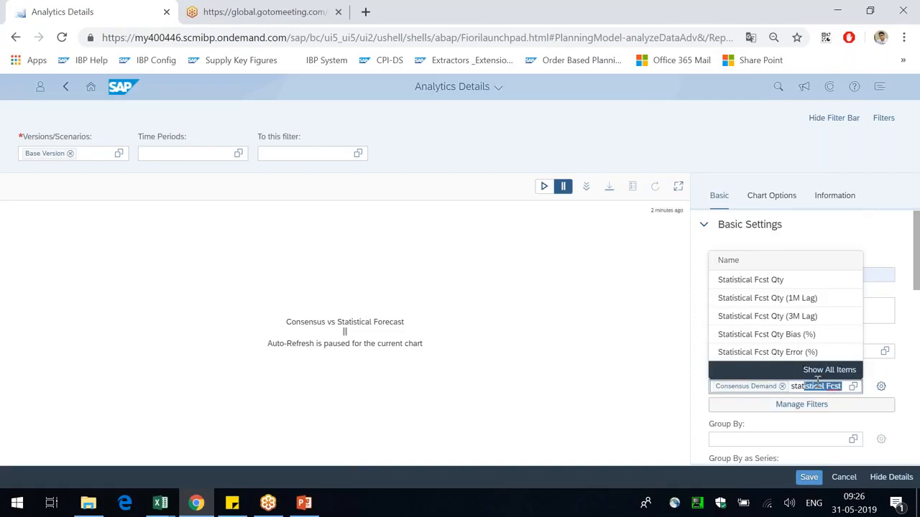
{"action": "left_click", "coordinate": [820, 285]}
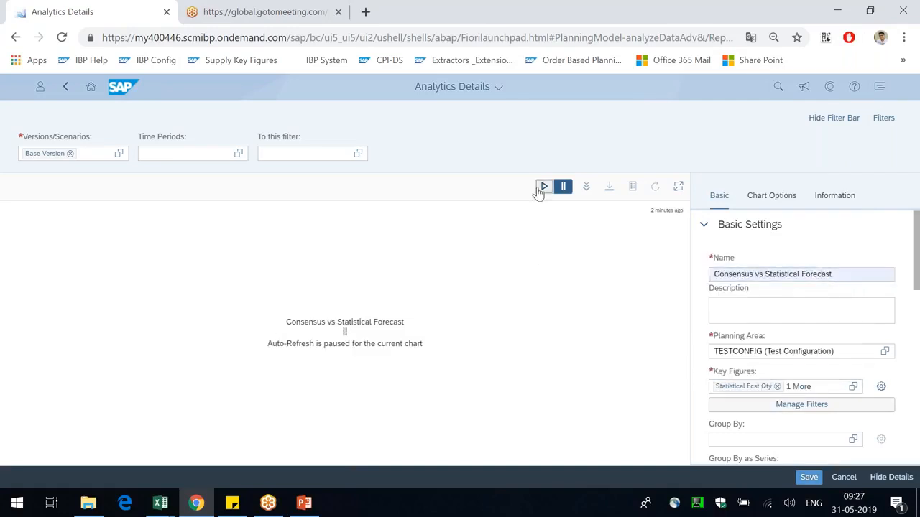
{"action": "left_click", "coordinate": [543, 187]}
{"action": "left_click", "coordinate": [578, 311]}
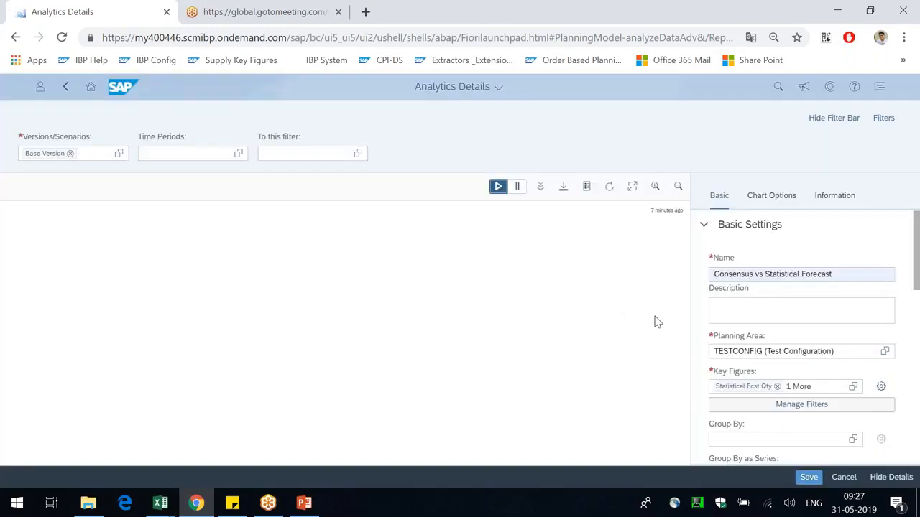
Search the available chart filters for brand
{"action": "left_click", "coordinate": [884, 124]}
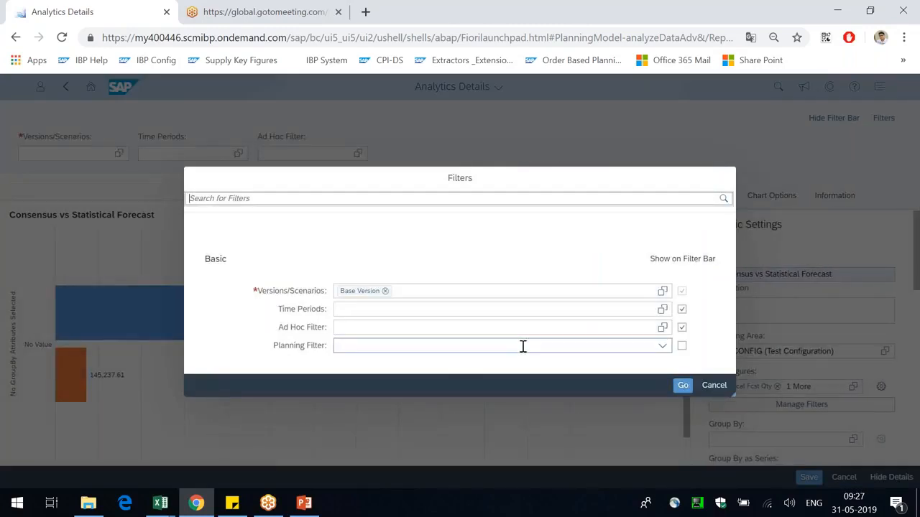
{"action": "type", "text": "brand"}
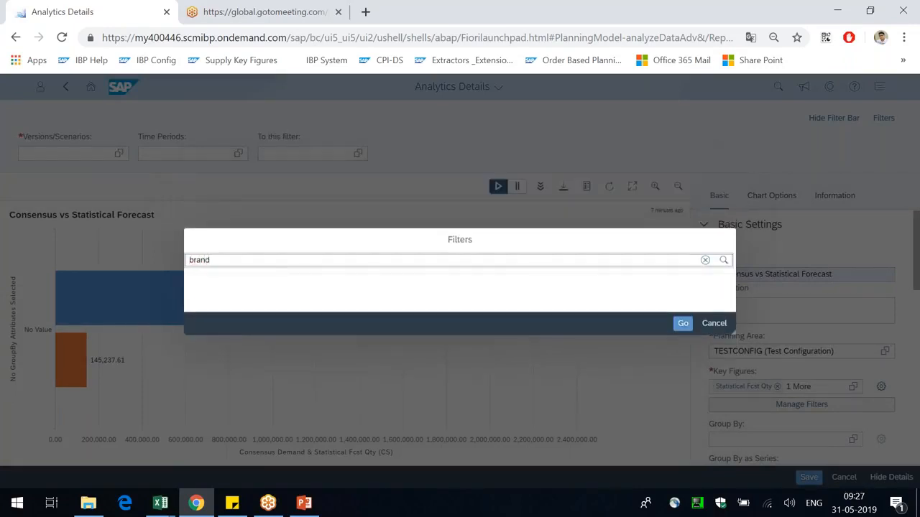
{"action": "left_click", "coordinate": [683, 327]}
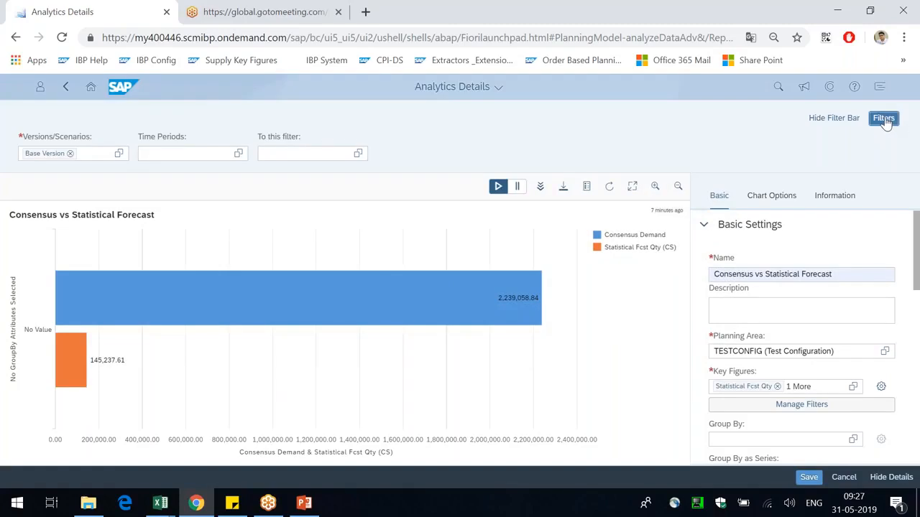
Apply the Smart Watch planning filter to the Consensus vs Statistical Forecast chart
{"action": "left_click", "coordinate": [883, 118]}
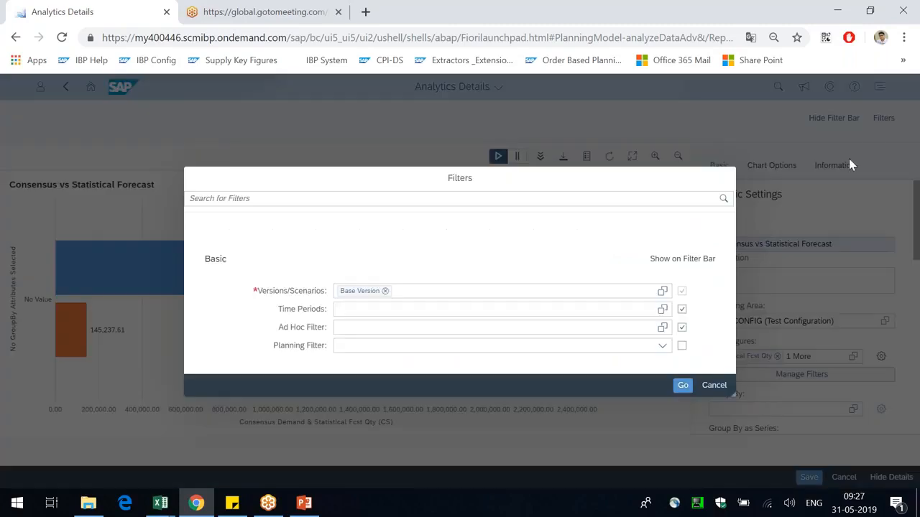
{"action": "left_click", "coordinate": [663, 347]}
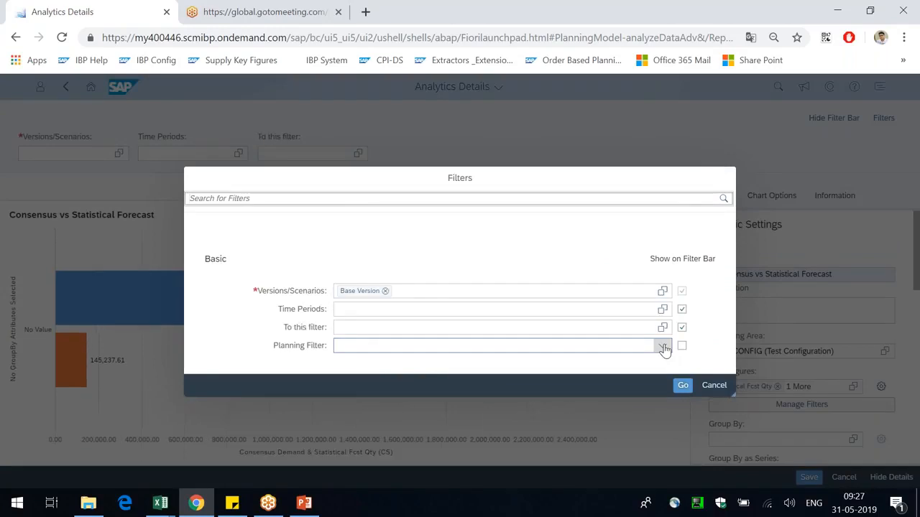
{"action": "left_click", "coordinate": [663, 346]}
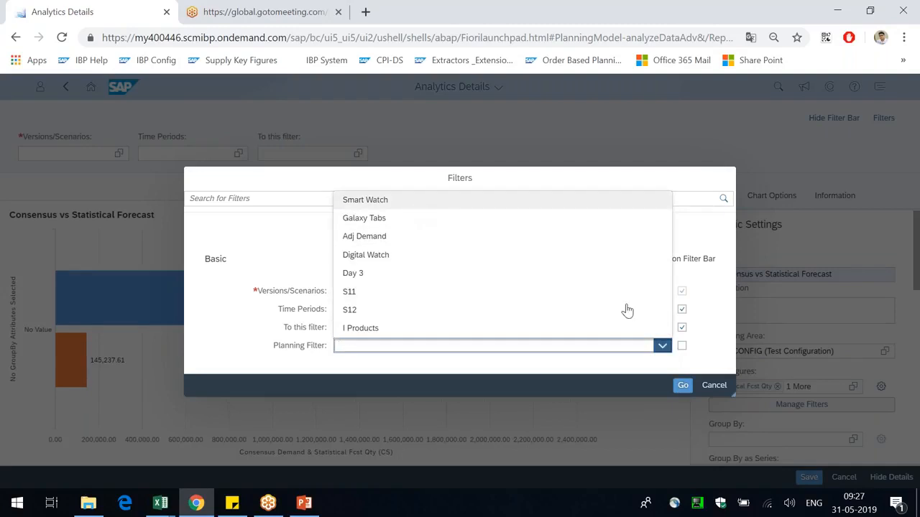
{"action": "left_click", "coordinate": [683, 386]}
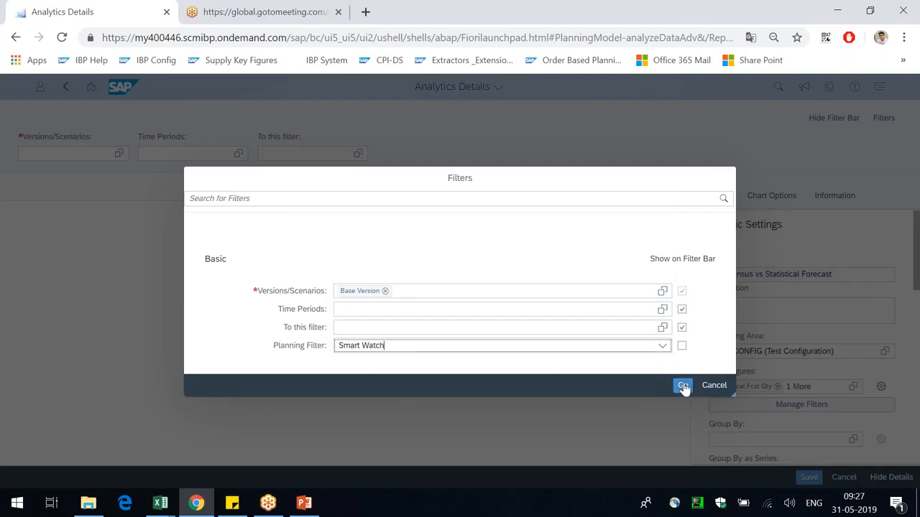
{"action": "left_click", "coordinate": [683, 386]}
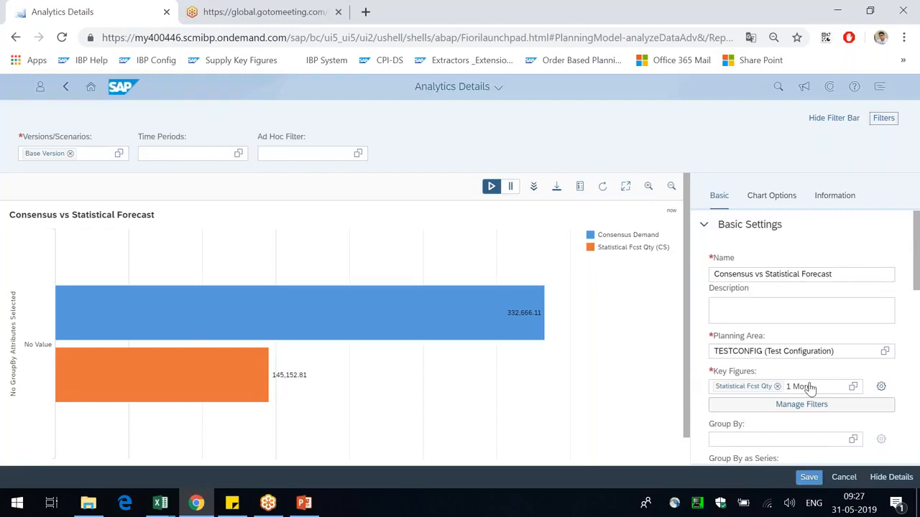
Group the chart by Brand and Channel and switch it to the Column type
{"action": "scroll", "coordinate": [850, 384], "scroll_direction": "down", "scroll_amount": 3}
{"action": "scroll", "coordinate": [793, 360], "scroll_direction": "up", "scroll_amount": 2}
{"action": "left_click", "coordinate": [759, 368]}
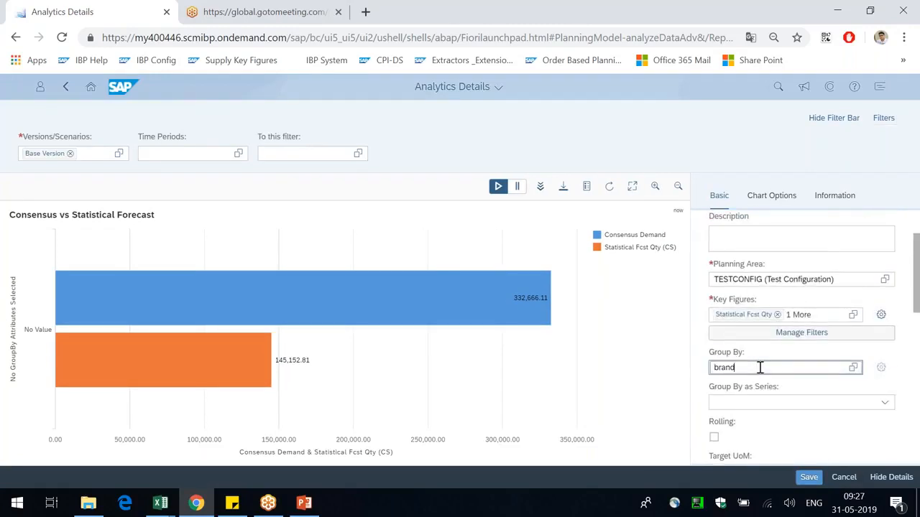
{"action": "left_click", "coordinate": [765, 319]}
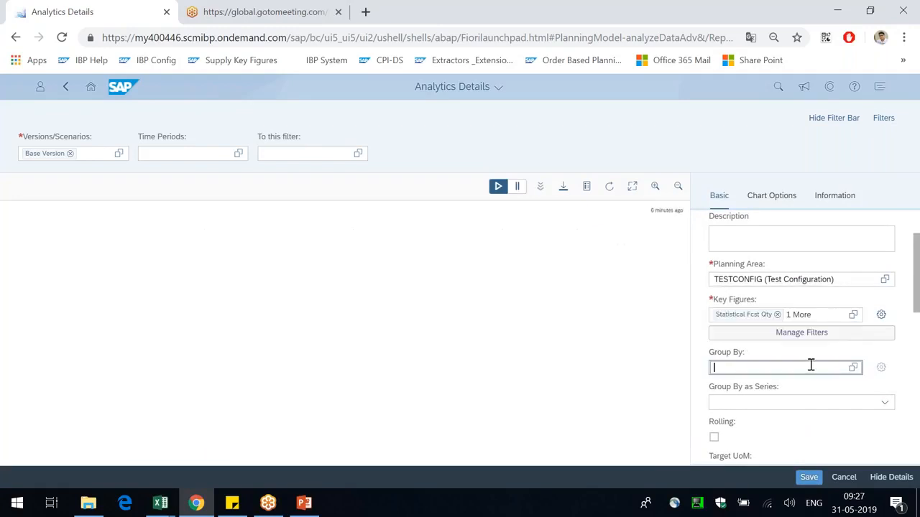
{"action": "type", "text": "channel"}
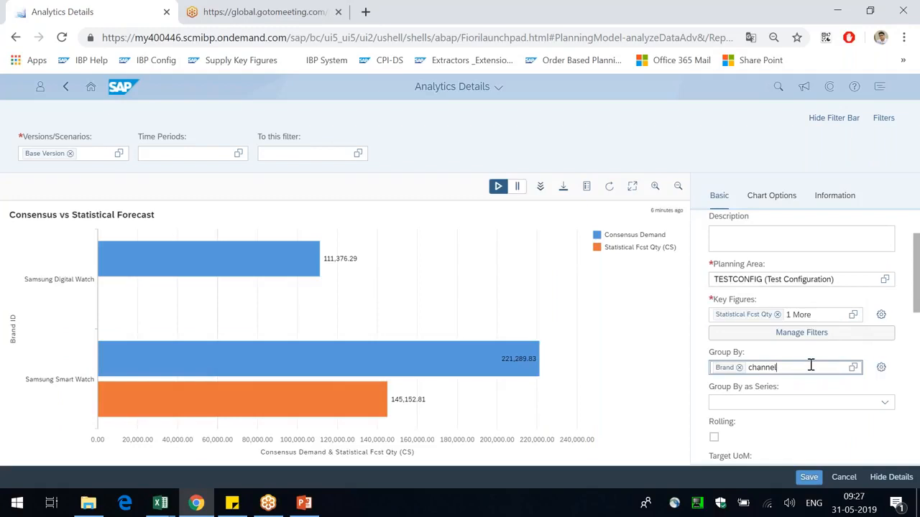
{"action": "left_click", "coordinate": [744, 335]}
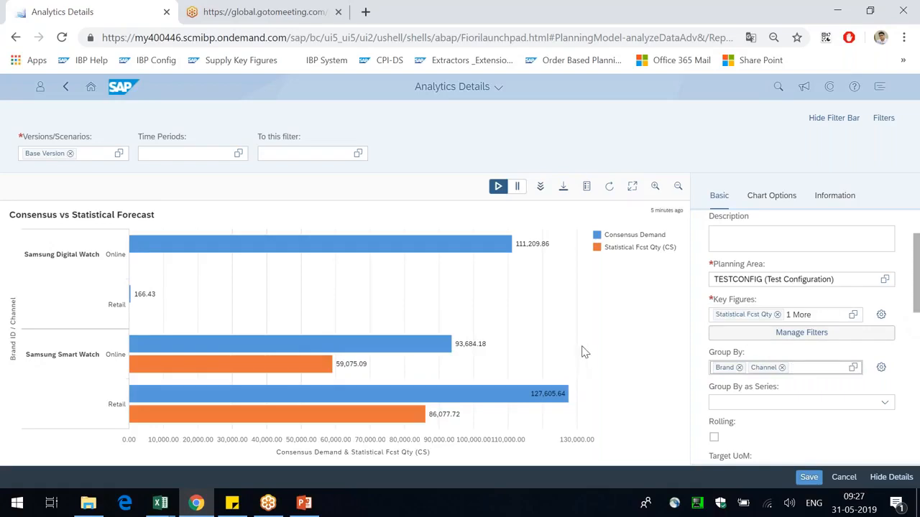
{"action": "scroll", "coordinate": [826, 387], "scroll_direction": "down", "scroll_amount": 3}
{"action": "left_click", "coordinate": [771, 354]}
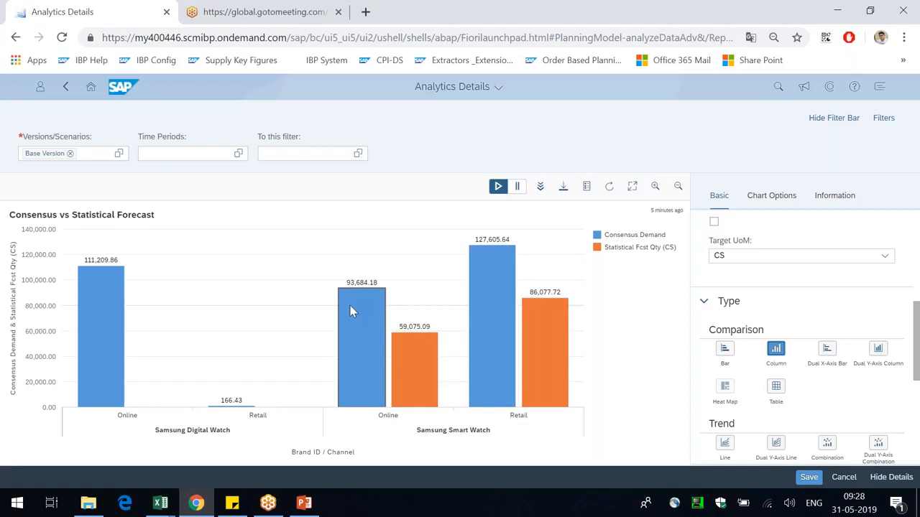
Create the drilldown path "Drill 1: Channel to Customer ID" from the Samsung Smart Watch Online column, with Brand and Channel as attributes
{"action": "left_click", "coordinate": [376, 347]}
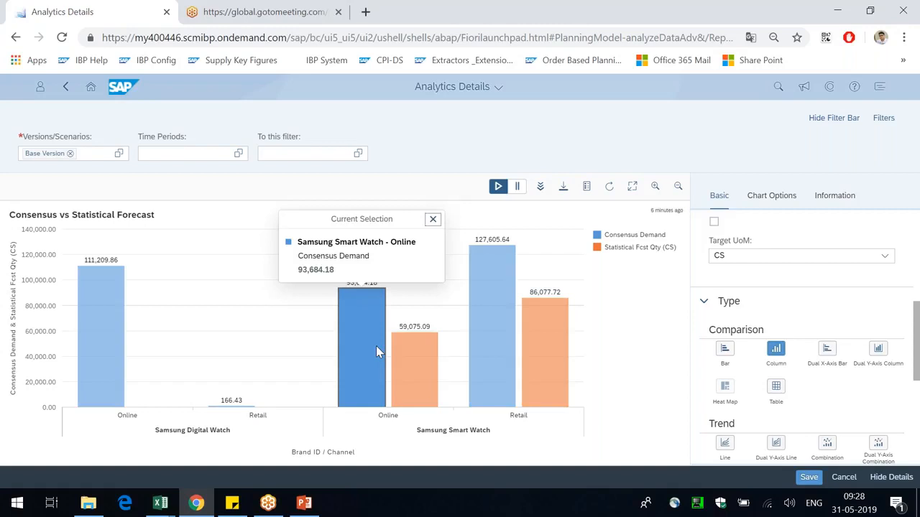
{"action": "left_click", "coordinate": [365, 310]}
{"action": "left_click", "coordinate": [364, 309]}
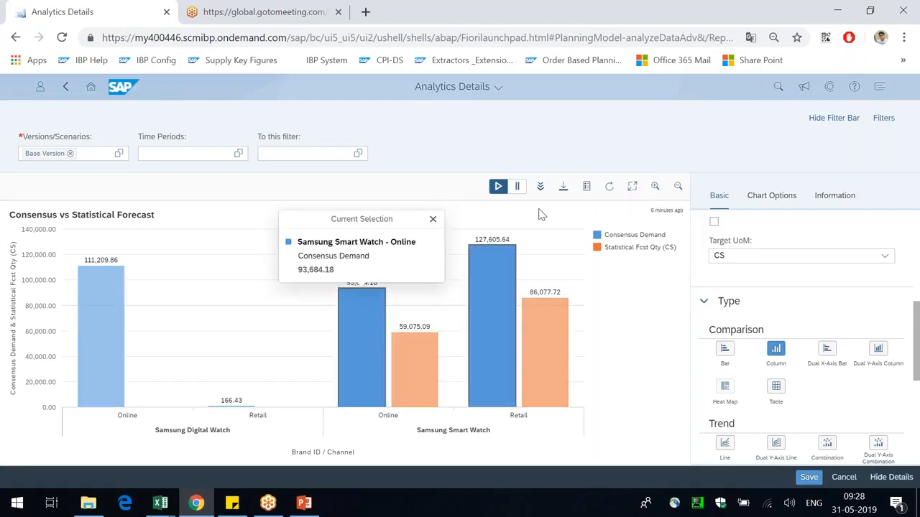
{"action": "left_click", "coordinate": [539, 187]}
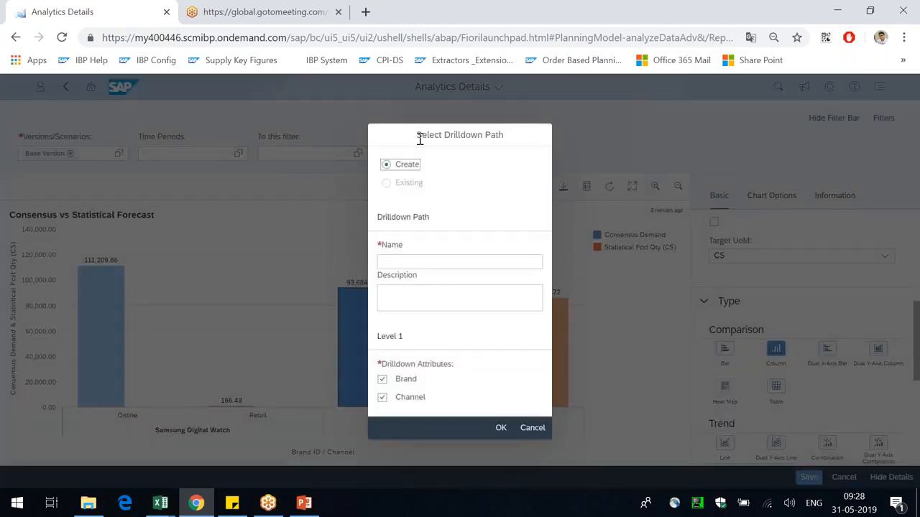
{"action": "left_click_drag", "start_coordinate": [422, 136], "coordinate": [504, 136]}
{"action": "left_click", "coordinate": [425, 262]}
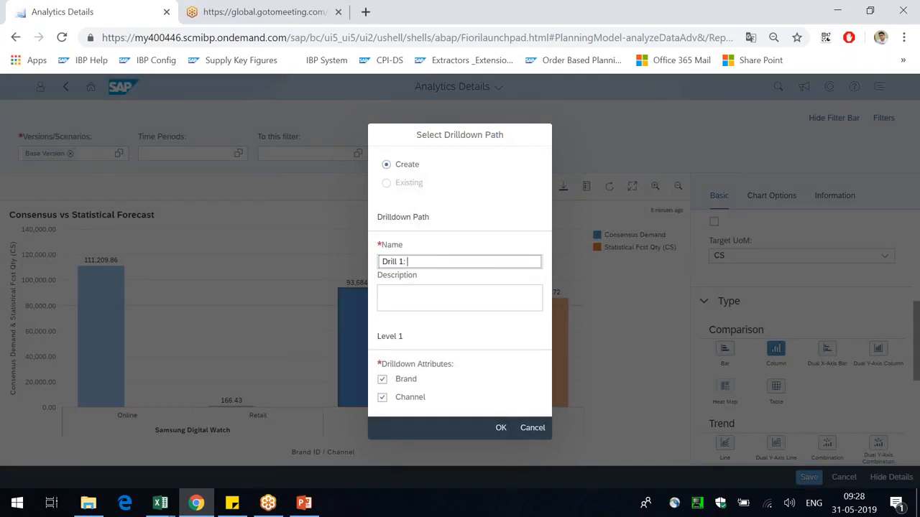
{"action": "type", "text": "Drill 1: Channel to Customer ID"}
{"action": "left_click", "coordinate": [499, 428]}
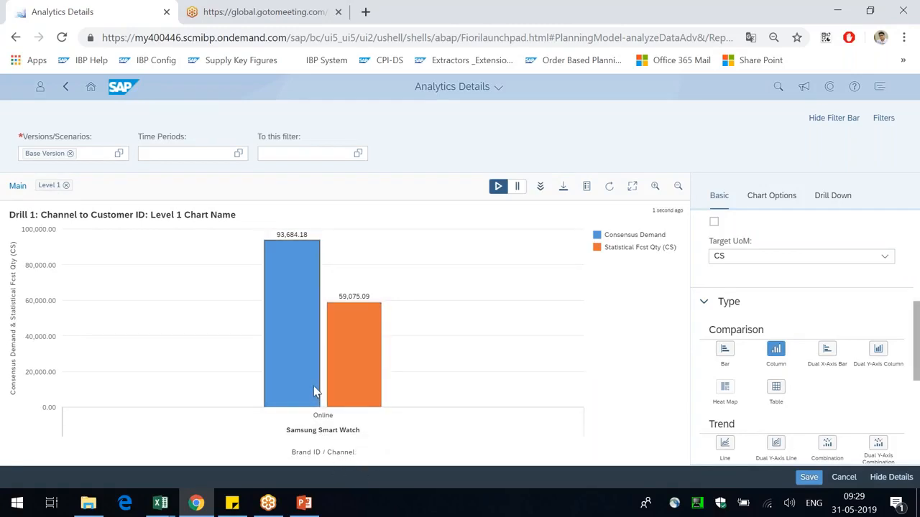
Add Customer ID to the grouping of the Level 1 drilldown chart
{"action": "scroll", "coordinate": [838, 408], "scroll_direction": "down", "scroll_amount": 1}
{"action": "scroll", "coordinate": [829, 406], "scroll_direction": "down", "scroll_amount": 1}
{"action": "scroll", "coordinate": [827, 407], "scroll_direction": "up", "scroll_amount": 6}
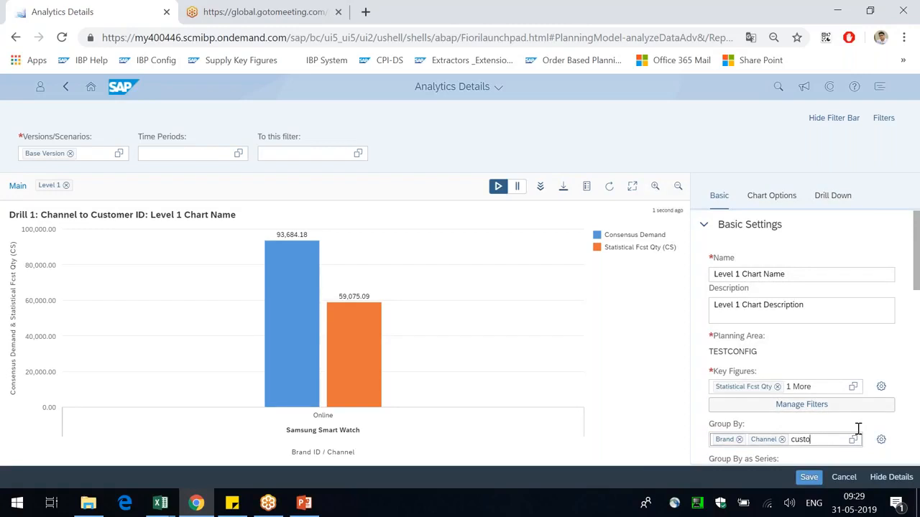
{"action": "type", "text": "id"}
{"action": "left_click", "coordinate": [756, 407]}
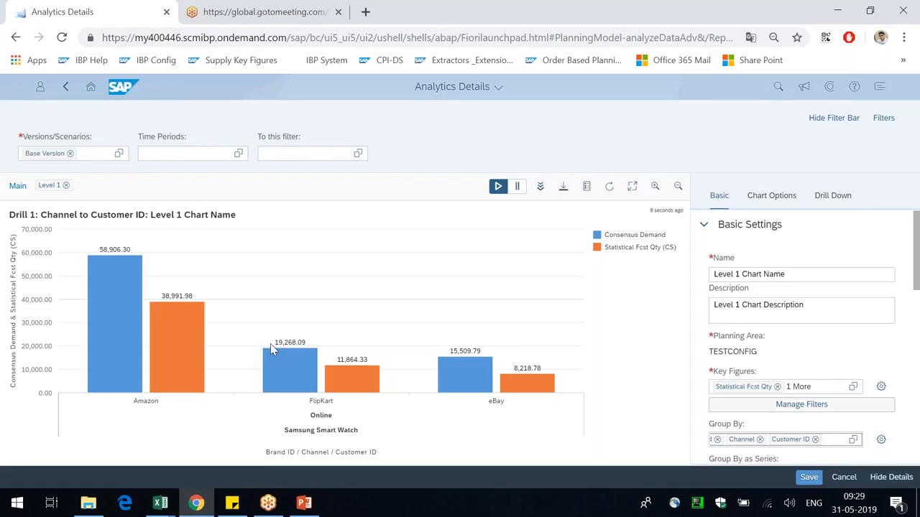
Drill the FlipKart Consensus Demand column down to Level 2 with Brand, Channel and Customer ID as drilldown attributes
{"action": "left_click", "coordinate": [292, 377]}
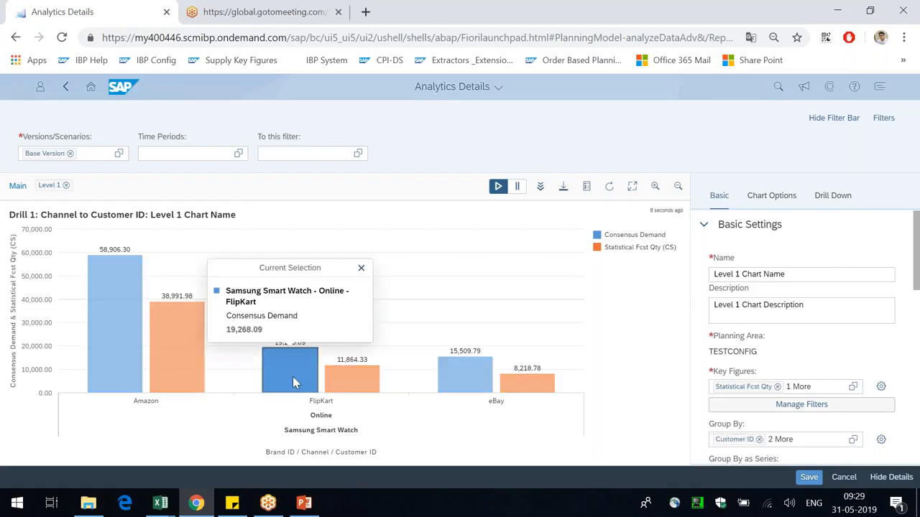
{"action": "left_click", "coordinate": [541, 186]}
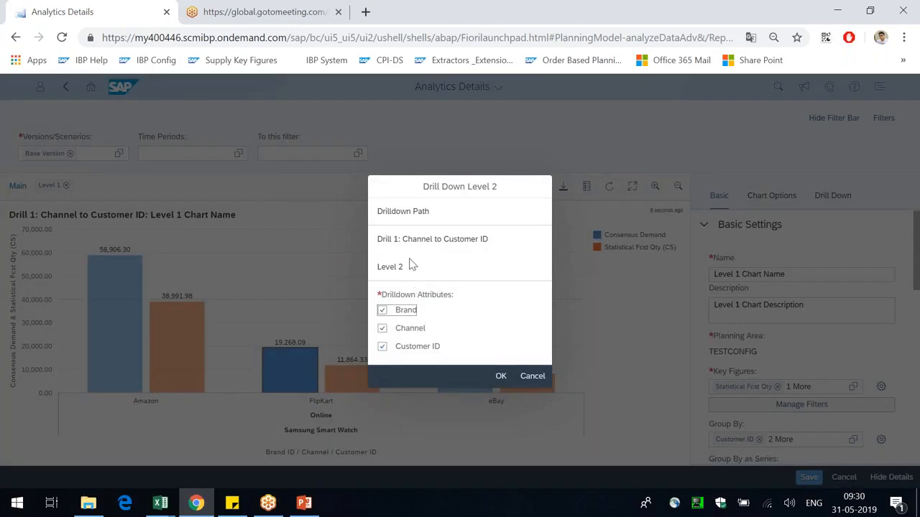
{"action": "left_click", "coordinate": [500, 377]}
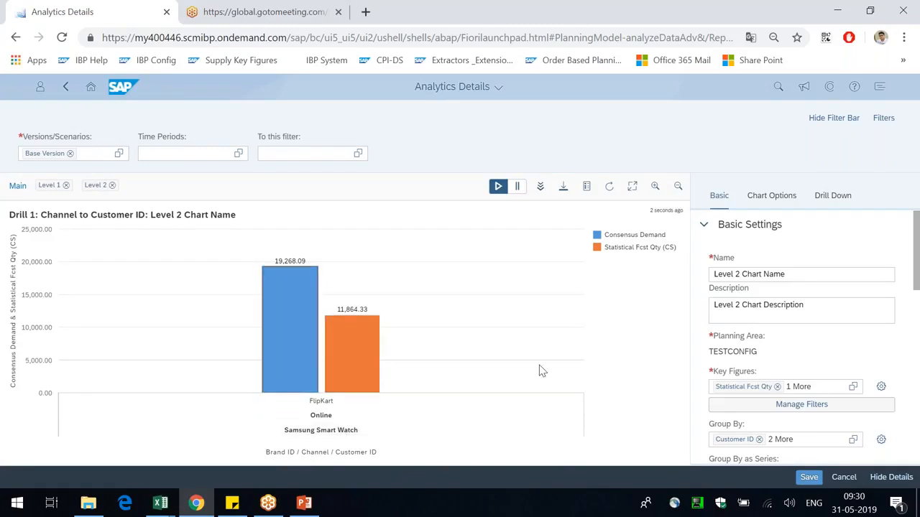
{"action": "scroll", "coordinate": [814, 437], "scroll_direction": "down", "scroll_amount": 2}
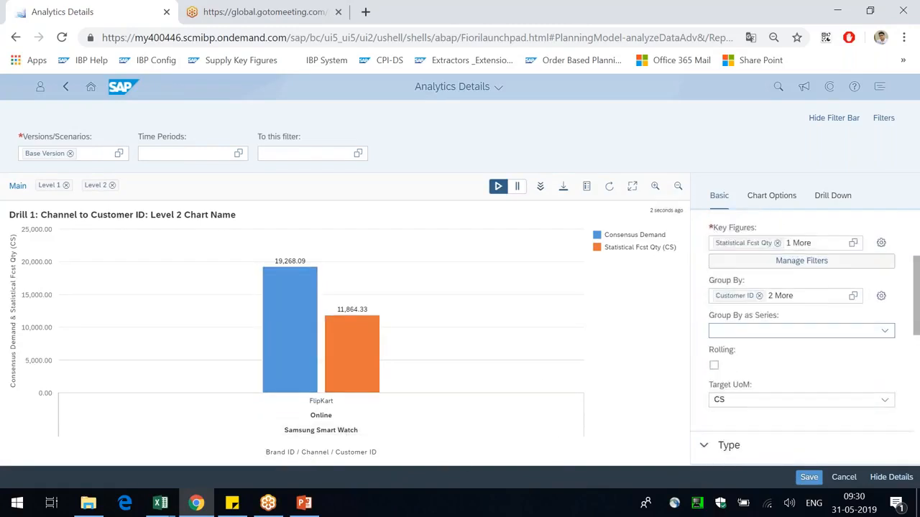
{"action": "left_click", "coordinate": [824, 300]}
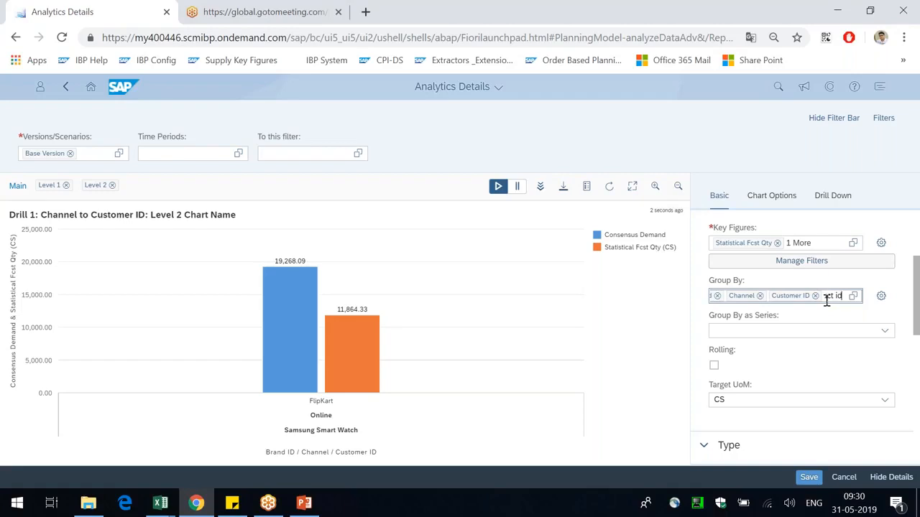
{"action": "left_click", "coordinate": [853, 297]}
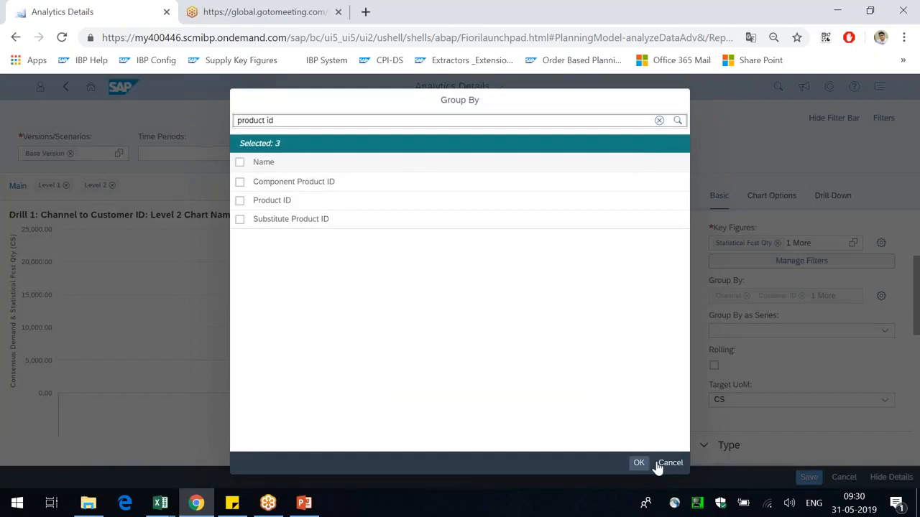
{"action": "left_click", "coordinate": [659, 465]}
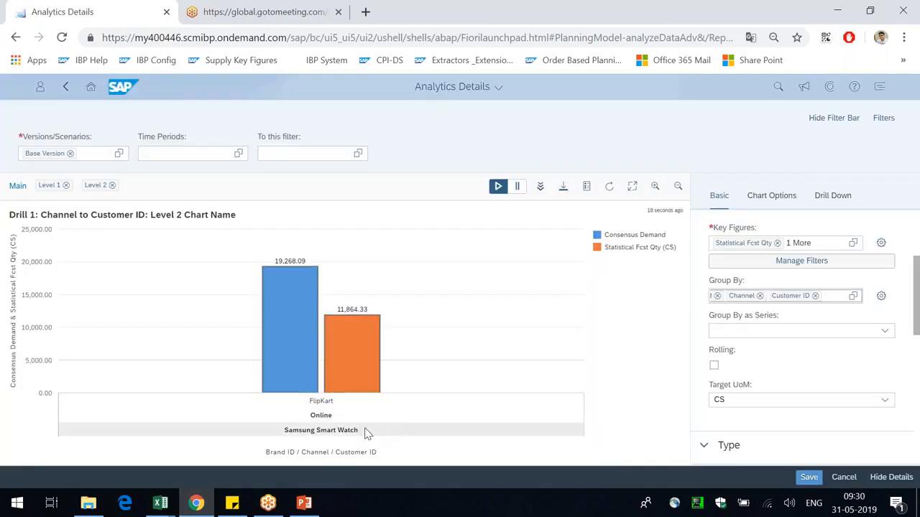
Add Product ID to the grouping of the Level 2 drilldown chart
{"action": "left_click", "coordinate": [854, 298]}
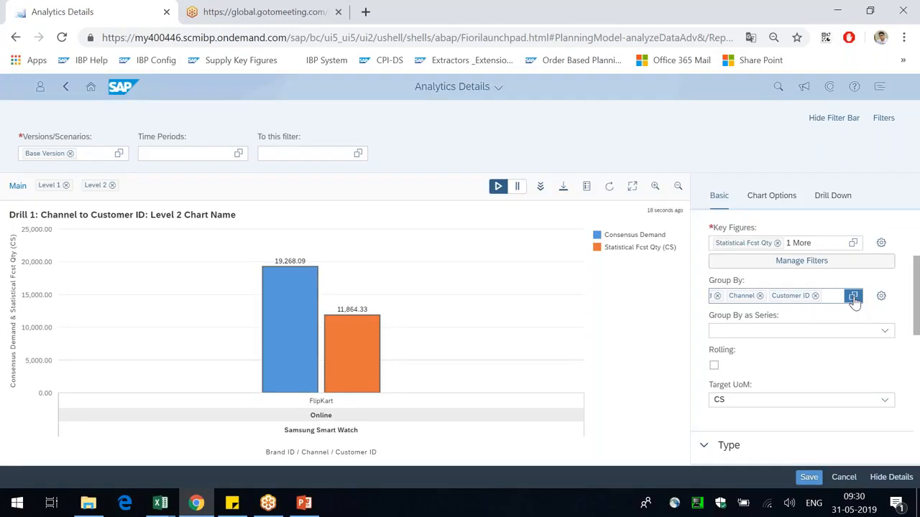
{"action": "type", "text": "product"}
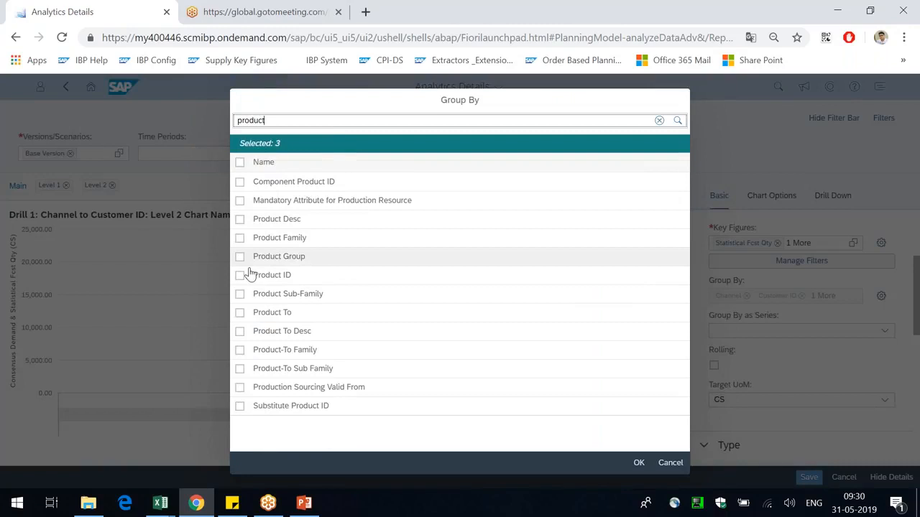
{"action": "left_click", "coordinate": [240, 276]}
{"action": "left_click", "coordinate": [637, 463]}
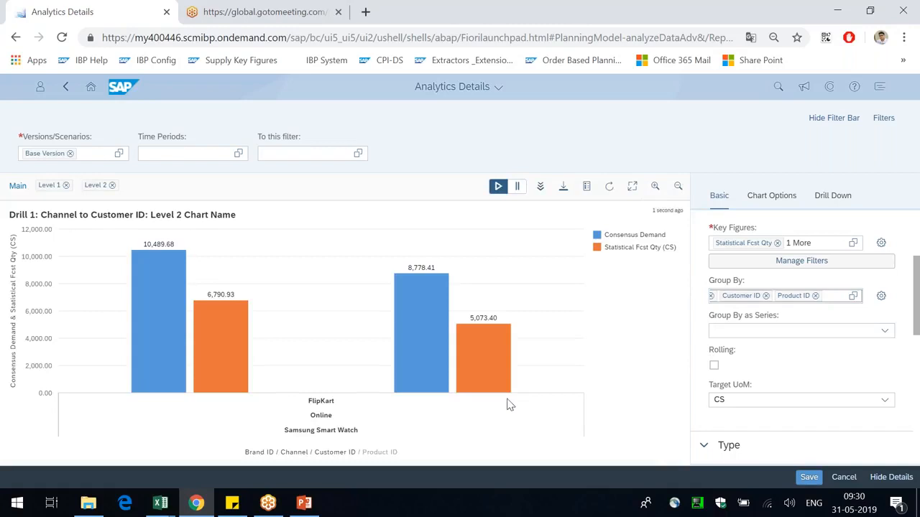
Examine which product the first Consensus Demand column and the last Statistical Fcst Qty column of the Level 2 chart represent
{"action": "left_click", "coordinate": [166, 312]}
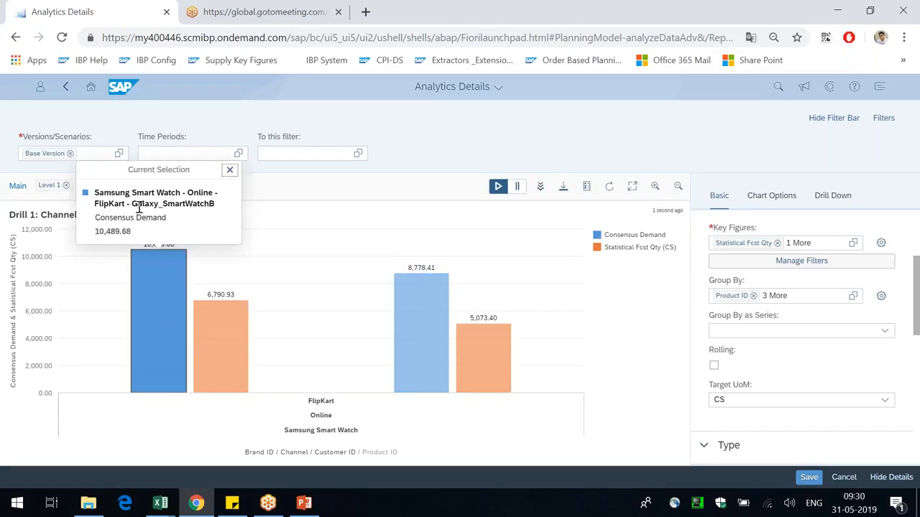
{"action": "left_click_drag", "start_coordinate": [132, 205], "coordinate": [214, 204]}
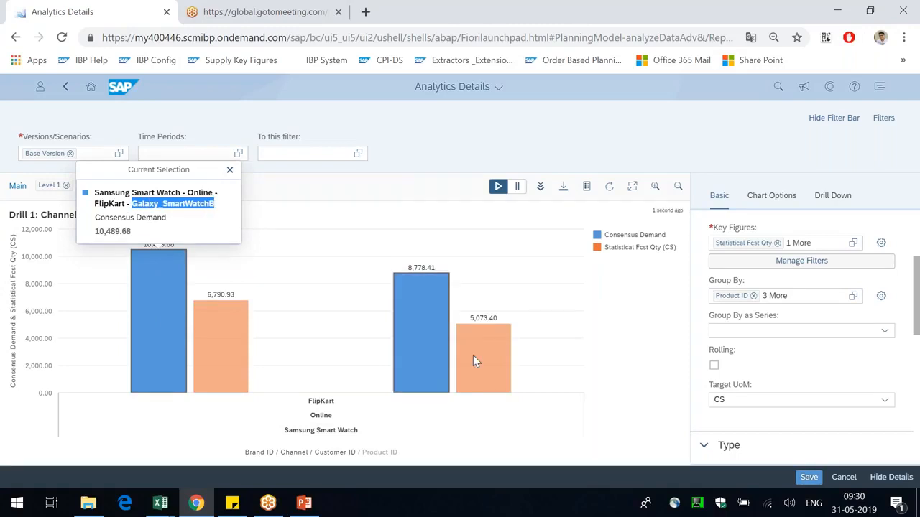
{"action": "left_click", "coordinate": [480, 362]}
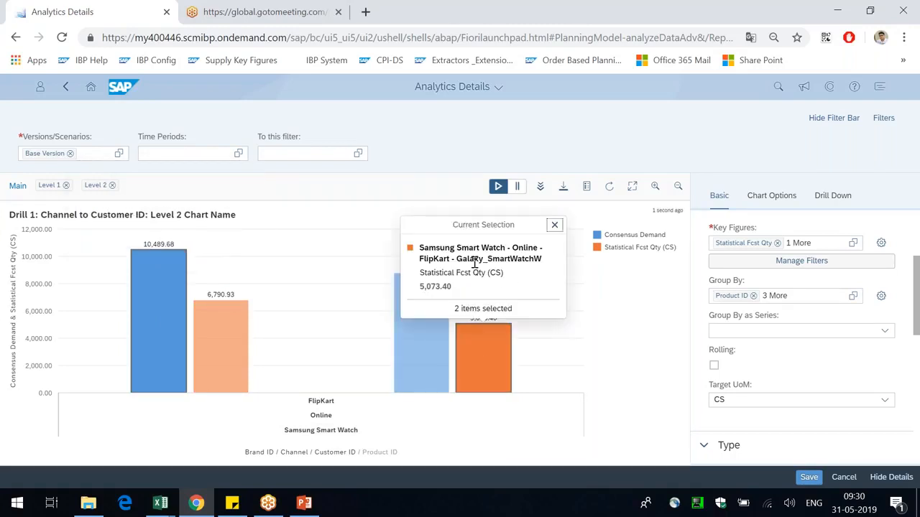
{"action": "left_click_drag", "start_coordinate": [473, 259], "coordinate": [542, 259]}
{"action": "left_click", "coordinate": [625, 322]}
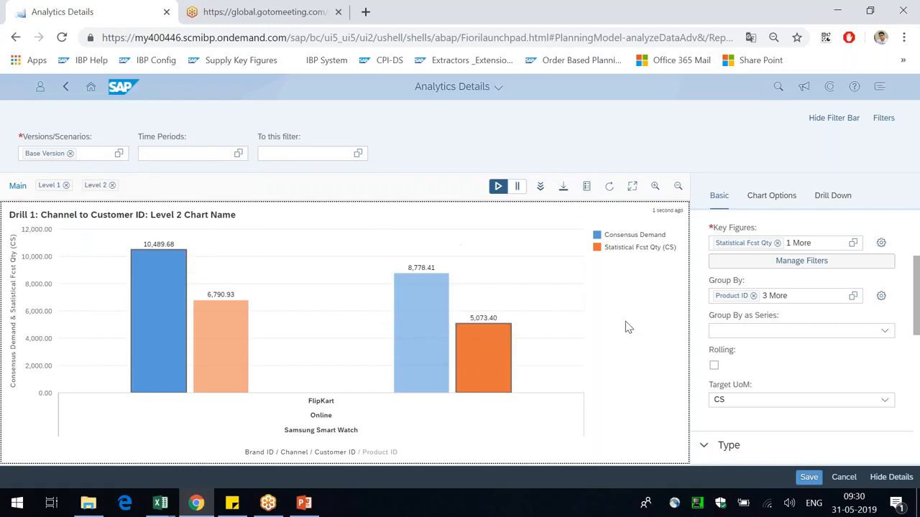
{"action": "left_click", "coordinate": [852, 298]}
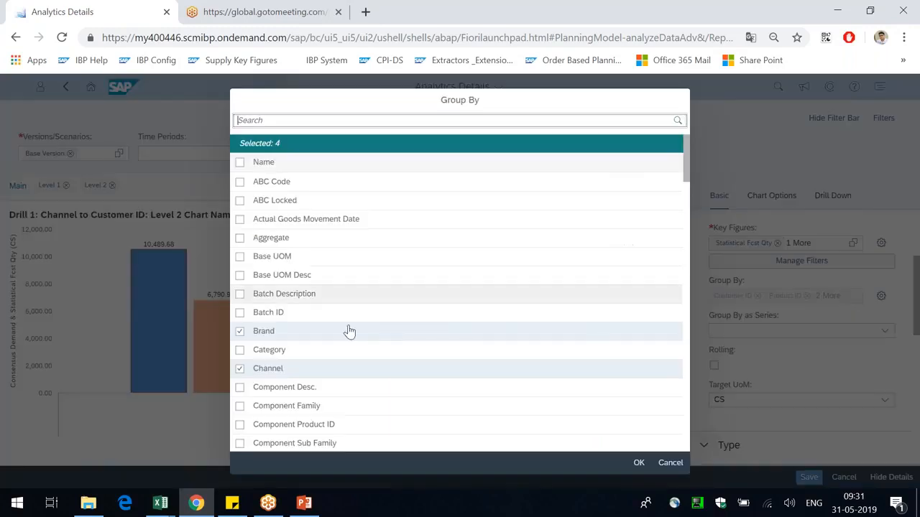
{"action": "scroll", "coordinate": [415, 341], "scroll_direction": "down", "scroll_amount": 3}
{"action": "left_click", "coordinate": [670, 464]}
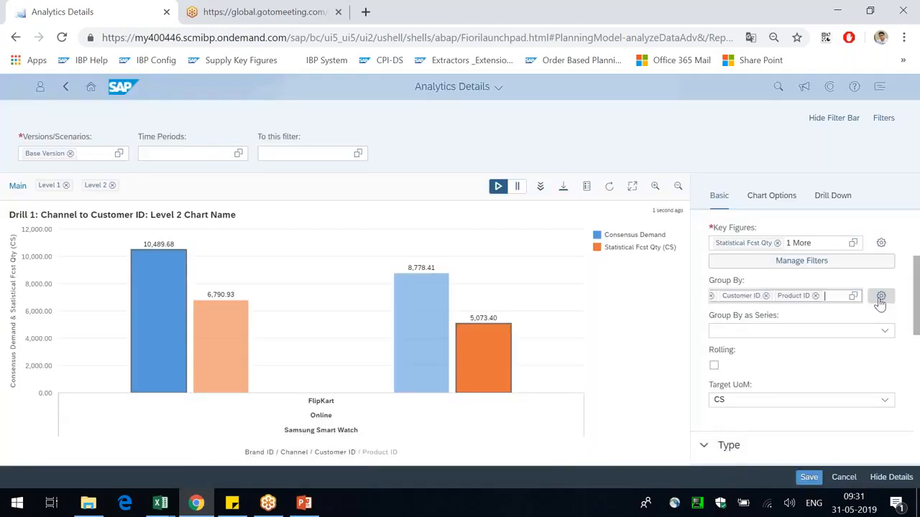
Reorder the Level 2 chart's grouping so that Product ID comes first, before Brand, Channel and Customer ID
{"action": "left_click", "coordinate": [881, 297]}
{"action": "left_click", "coordinate": [403, 209]}
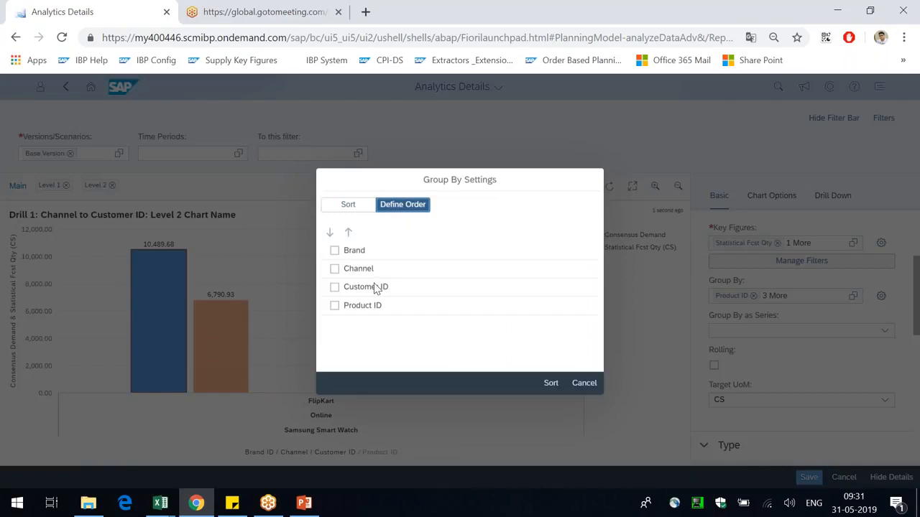
{"action": "left_click", "coordinate": [334, 306]}
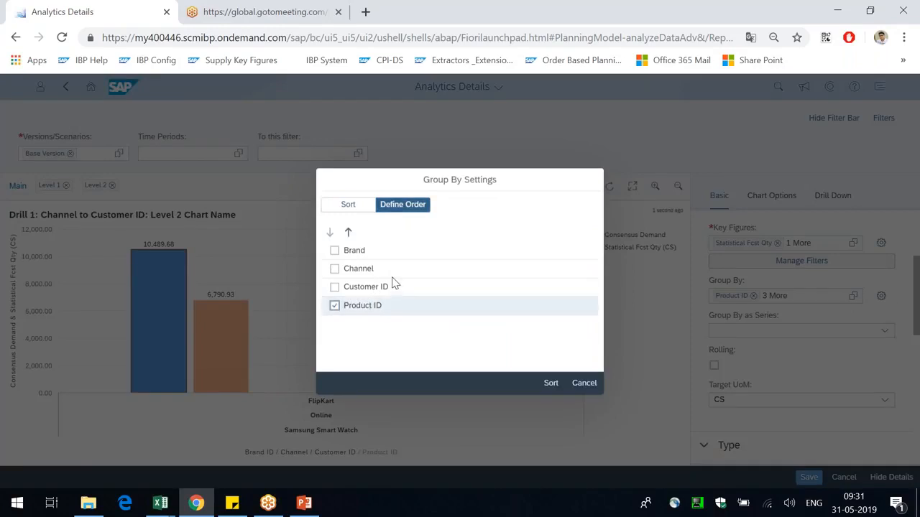
{"action": "left_click", "coordinate": [349, 233]}
{"action": "left_click", "coordinate": [349, 232]}
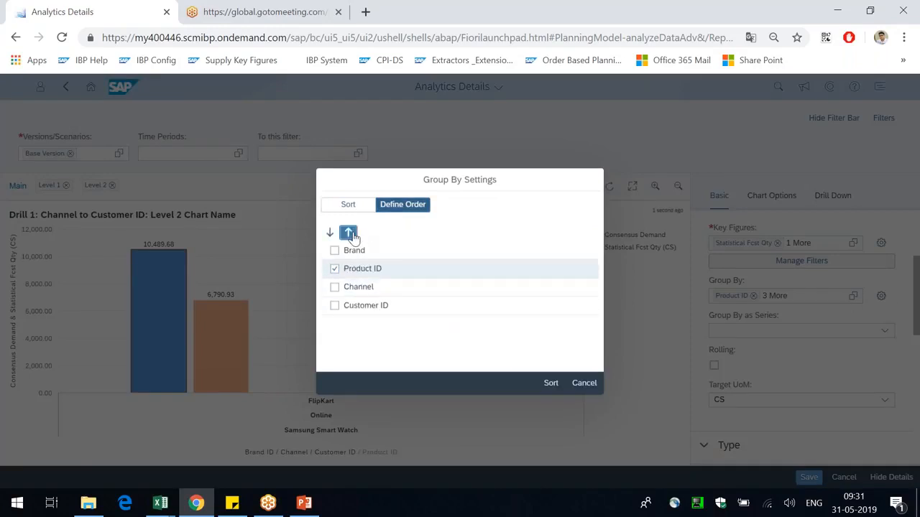
{"action": "left_click", "coordinate": [350, 234]}
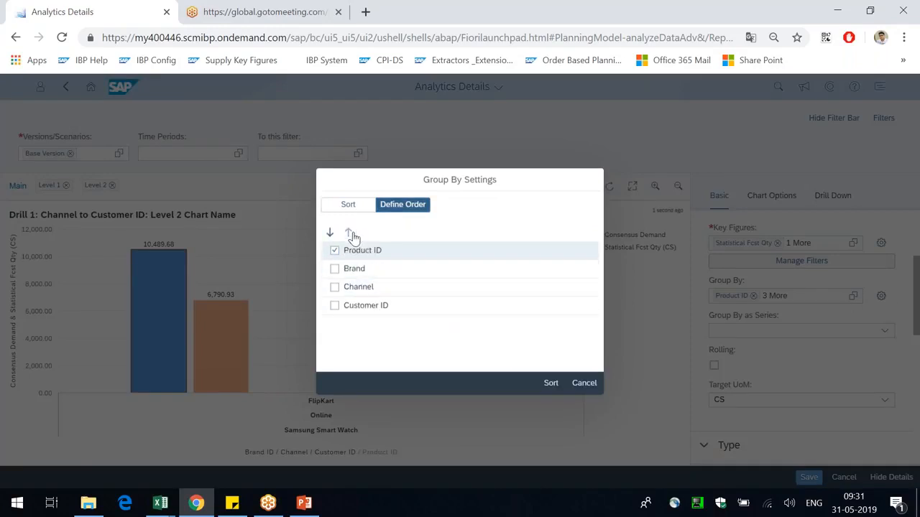
{"action": "left_click", "coordinate": [546, 384]}
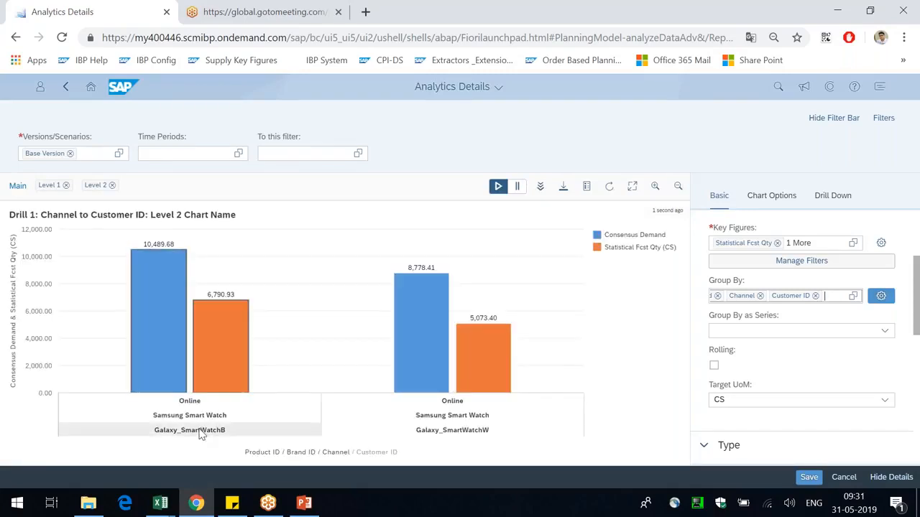
{"action": "left_click", "coordinate": [443, 429]}
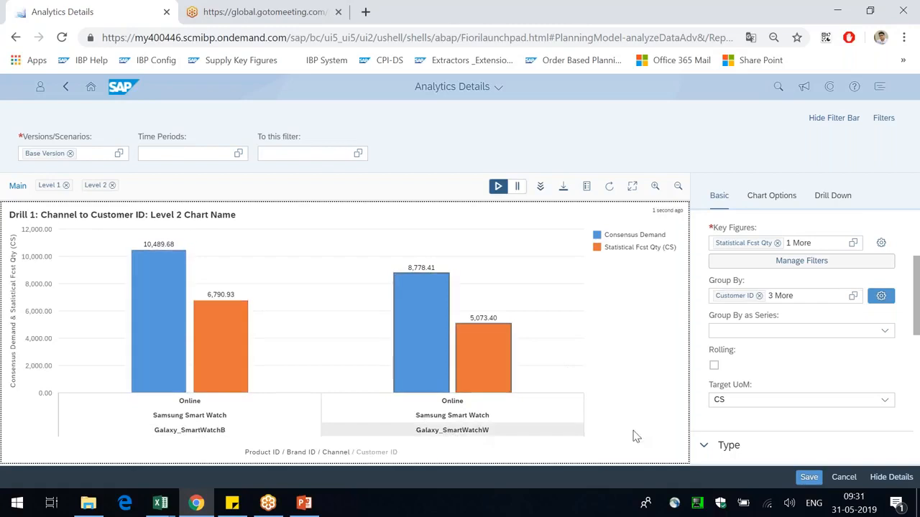
Save the Level 2 drilldown chart and return to the home page
{"action": "left_click", "coordinate": [809, 479]}
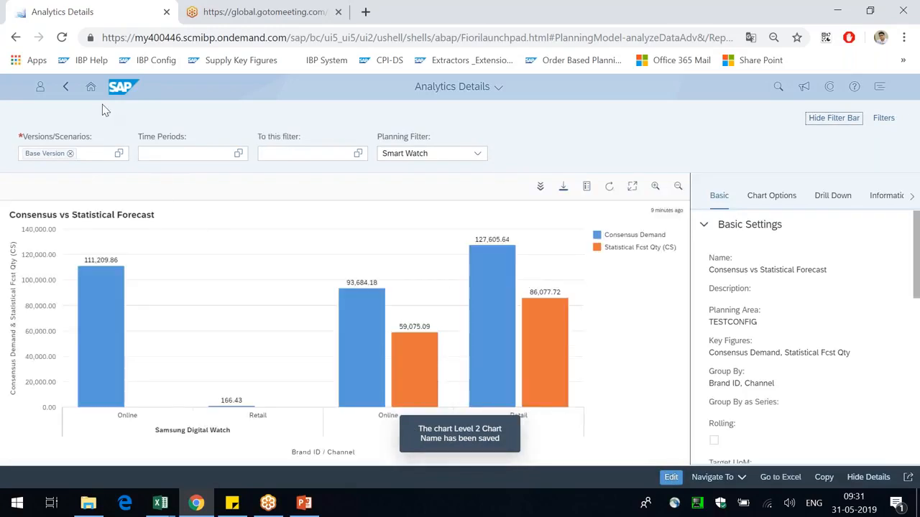
{"action": "left_click", "coordinate": [90, 89]}
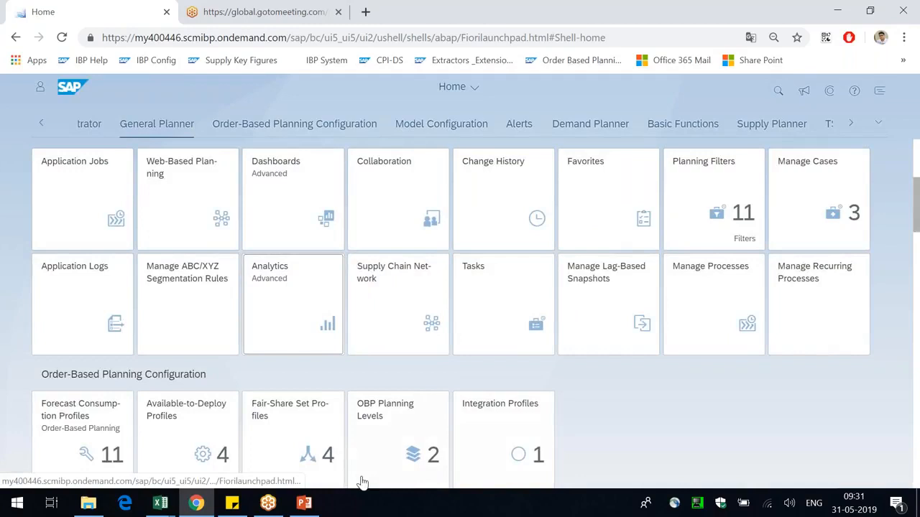
Switch to PowerPoint and write "Created the Main Chart (Aggregated Level : Brand & Channel)" below the CONTROL TOWER list on slide 19
{"action": "left_click", "coordinate": [316, 506]}
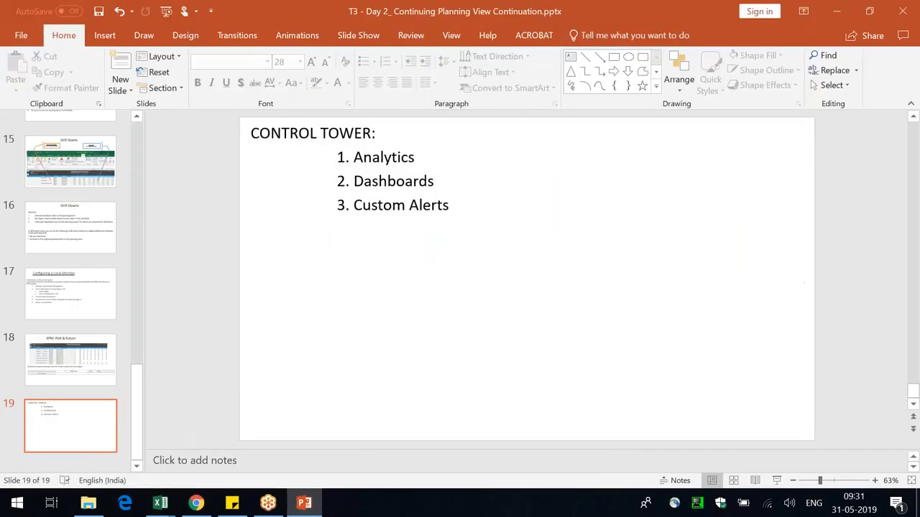
{"action": "key", "text": "Down"}
{"action": "key", "text": "Down"}
{"action": "key", "text": "Down"}
{"action": "key", "text": "Down"}
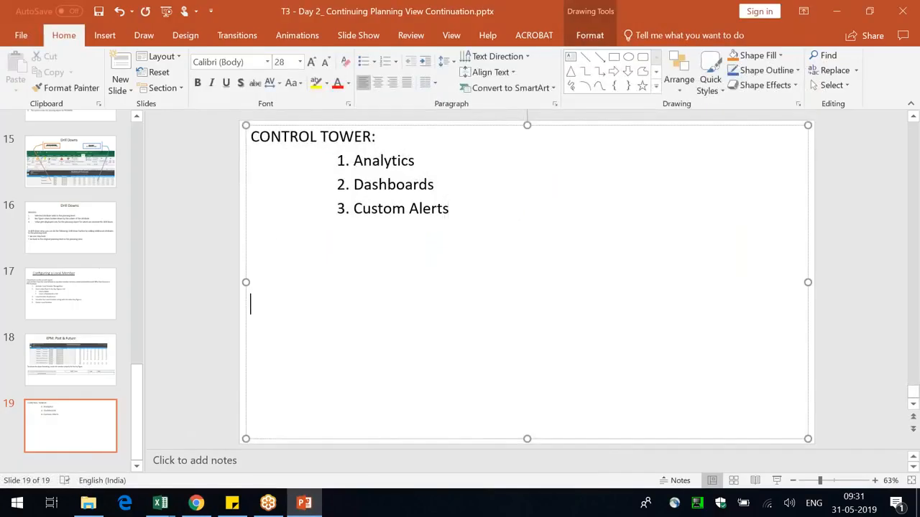
{"action": "type", "text": "Created a"}
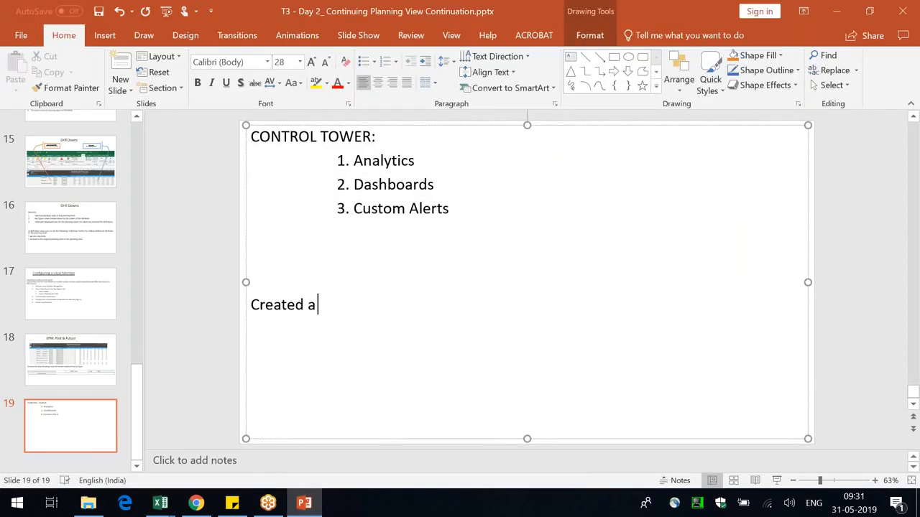
{"action": "key", "text": "BackSpace"}
{"action": "key", "text": "BackSpace"}
{"action": "type", "text": "the Main"}
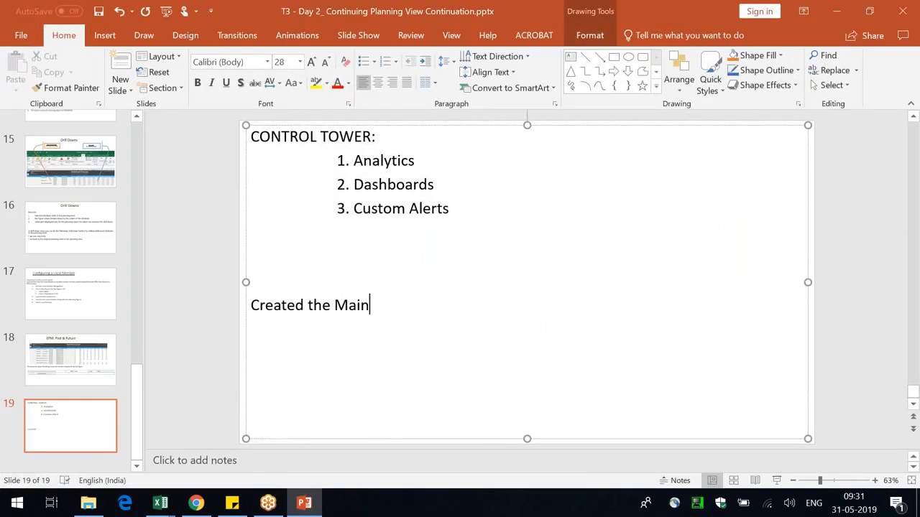
{"action": "type", "text": " Chart"}
{"action": "type", "text": "Aggregated Levd"}
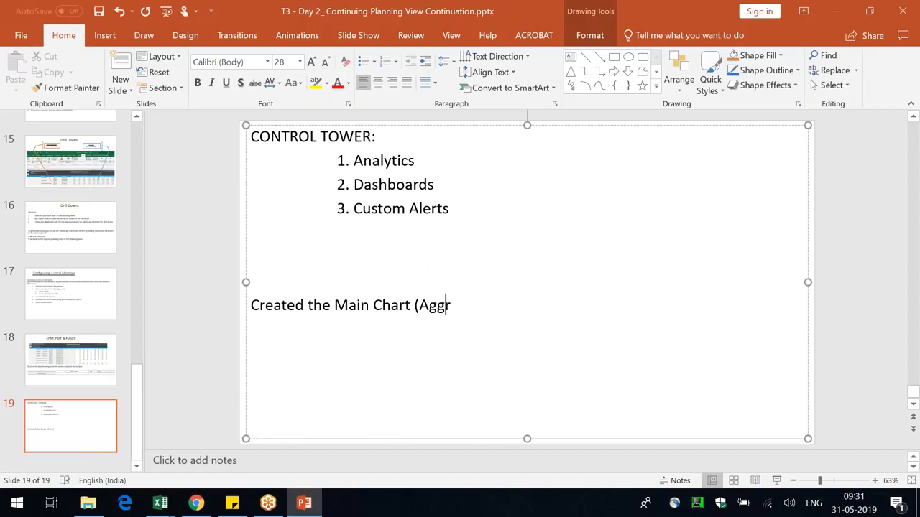
{"action": "key", "text": "BackSpace"}
{"action": "type", "text": "el : Brancd & Channel)"}
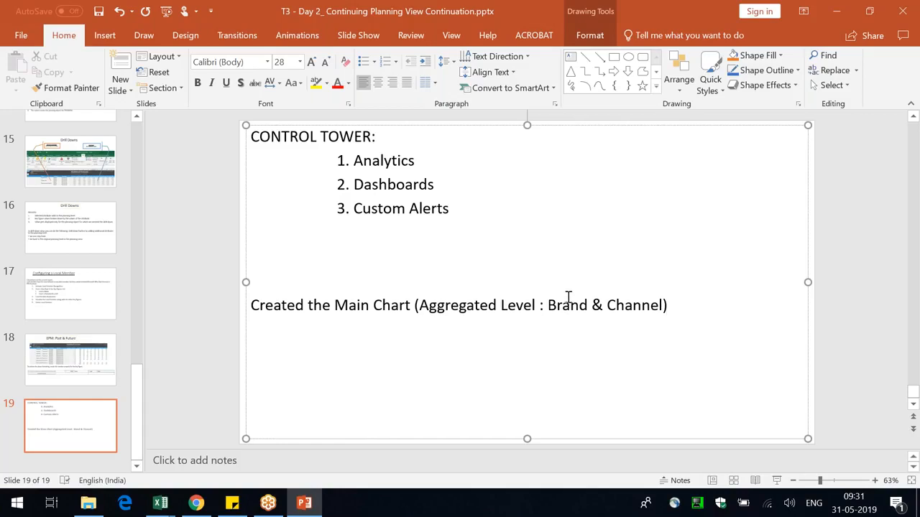
Add an indented line below the Main Chart line reading "- Detailed level 1: Added the Customer ID dimension"
{"action": "double_click", "coordinate": [644, 307]}
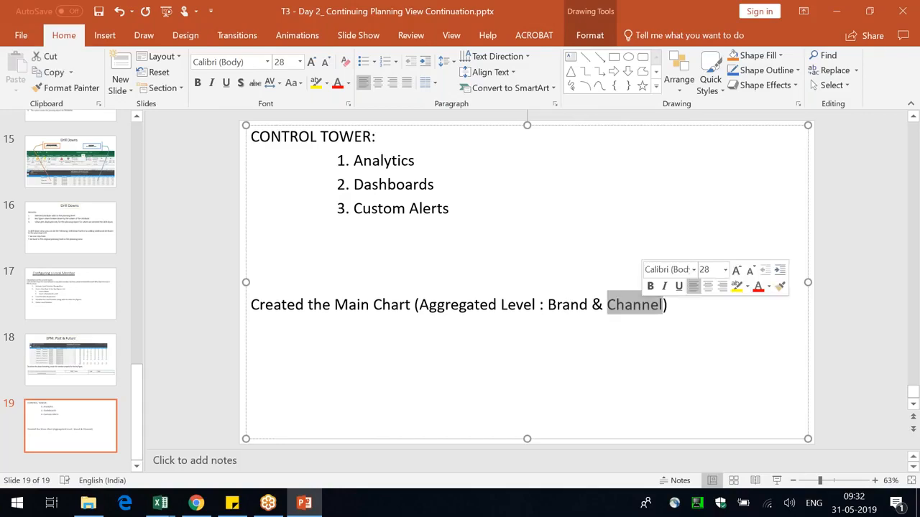
{"action": "key", "text": "End"}
{"action": "key", "text": "Return"}
{"action": "key", "text": "Tab"}
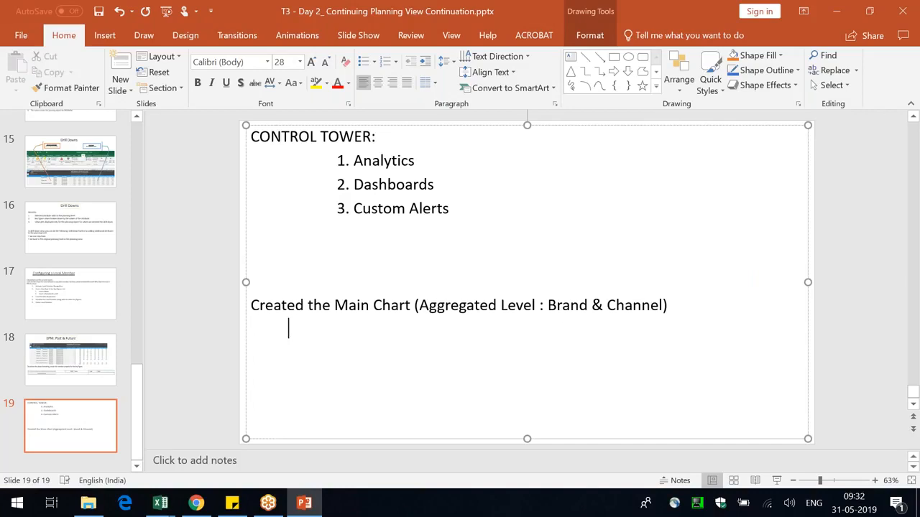
{"action": "type", "text": "- Detailed level 1"}
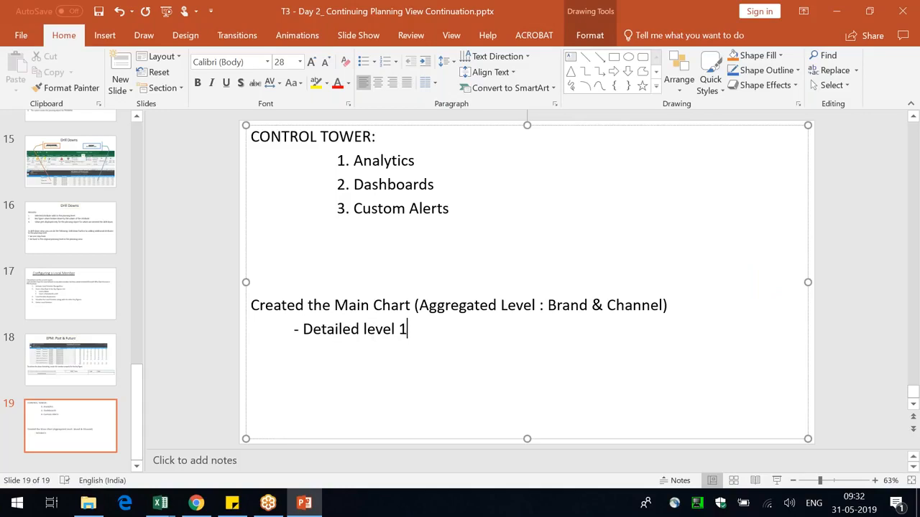
{"action": "type", "text": ":"}
{"action": "type", "text": "Added the Customer "}
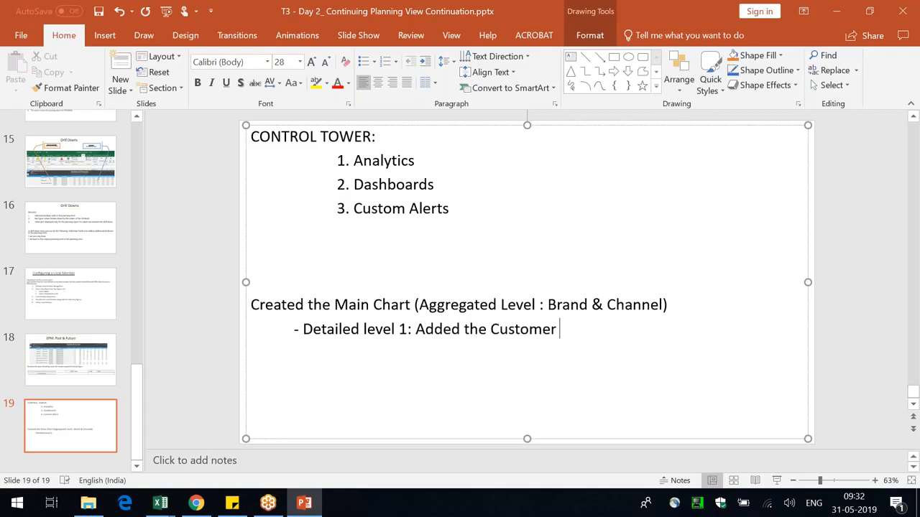
{"action": "type", "text": "ID diment"}
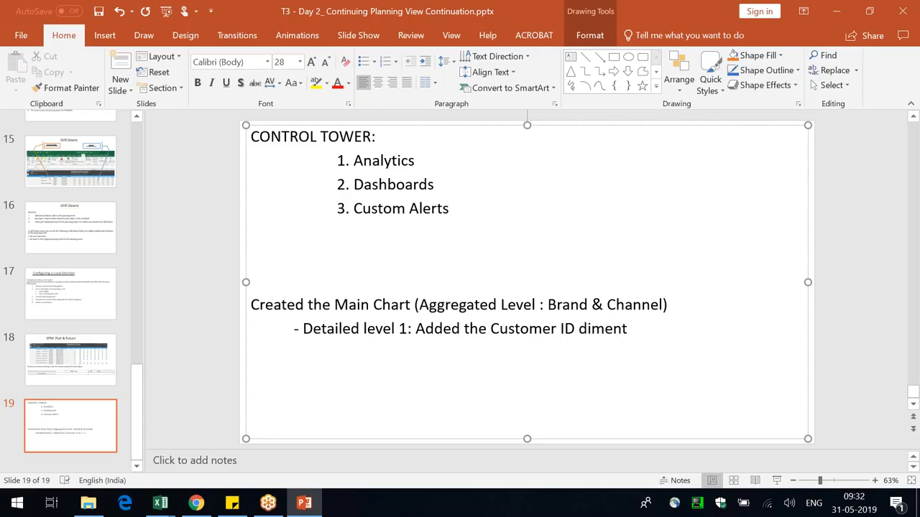
{"action": "key", "text": "BackSpace"}
{"action": "type", "text": "sion"}
Add a second indented line reading "- Detailed Level 2: Added the Product ID" below the level 1 line
{"action": "key", "text": "Return"}
{"action": "key", "text": "Tab"}
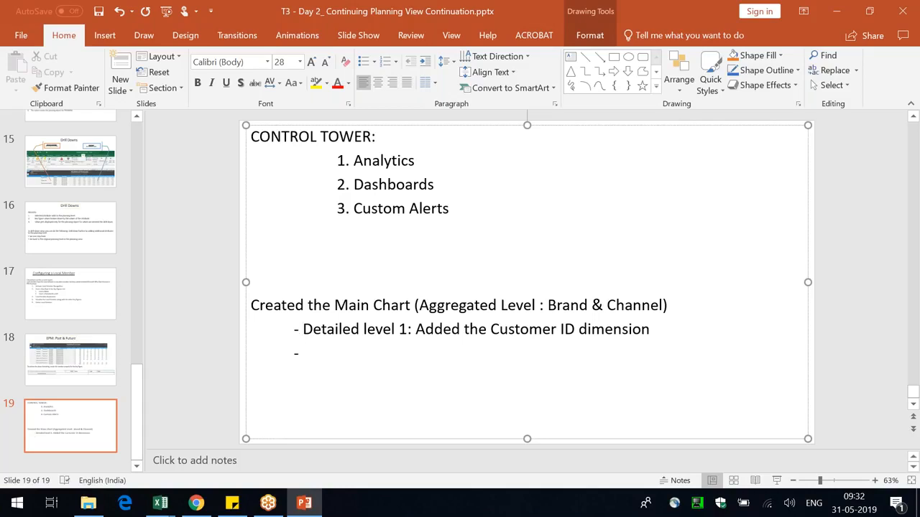
{"action": "type", "text": "Detailed Level 1"}
{"action": "key", "text": "BackSpace"}
{"action": "type", "text": "2:  Added"}
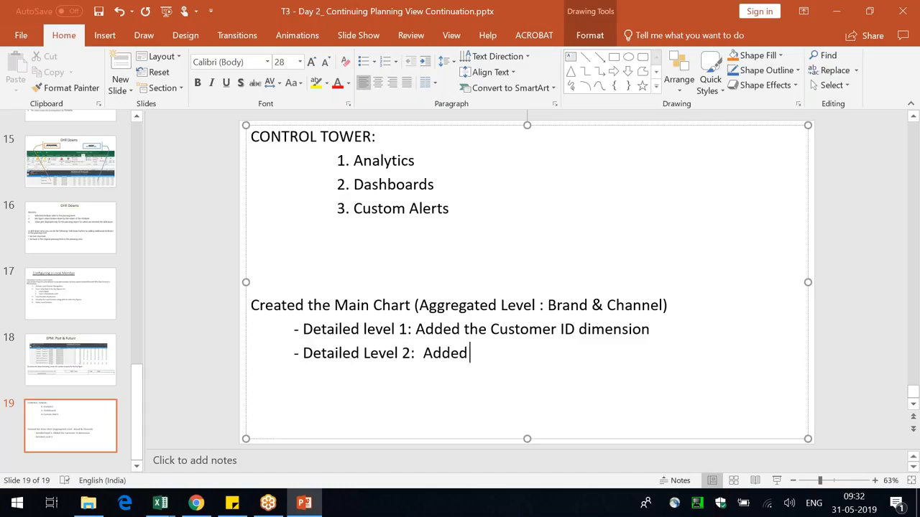
{"action": "type", "text": " the Product ID"}
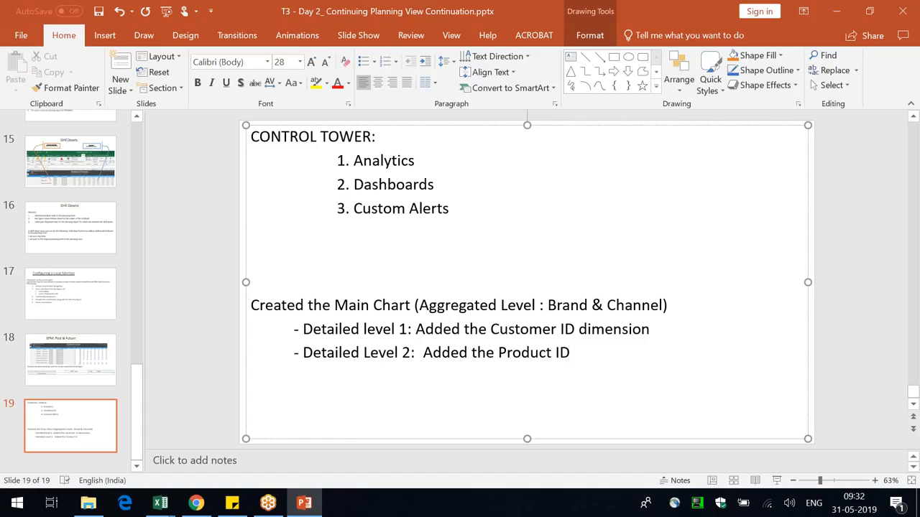
Switch to SAP IBP Analytics in Chrome and open the Consensus vs Statistical Forecast chart with its filter bar and details hidden
{"action": "key", "text": "alt+Tab"}
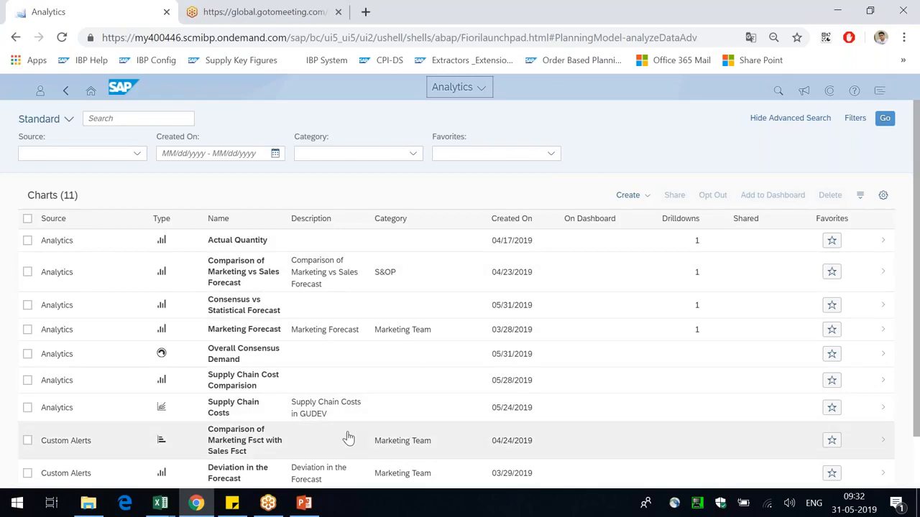
{"action": "scroll", "coordinate": [349, 437], "scroll_direction": "down", "scroll_amount": 2}
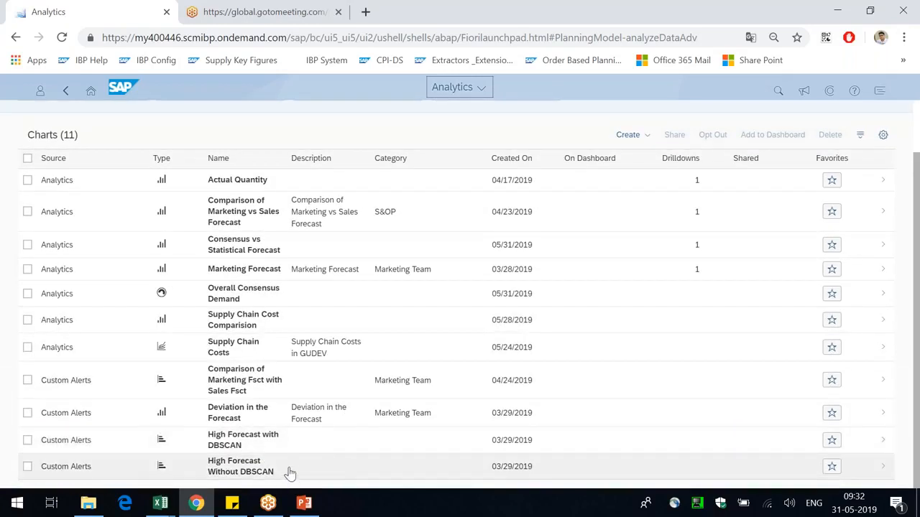
{"action": "left_click", "coordinate": [293, 248]}
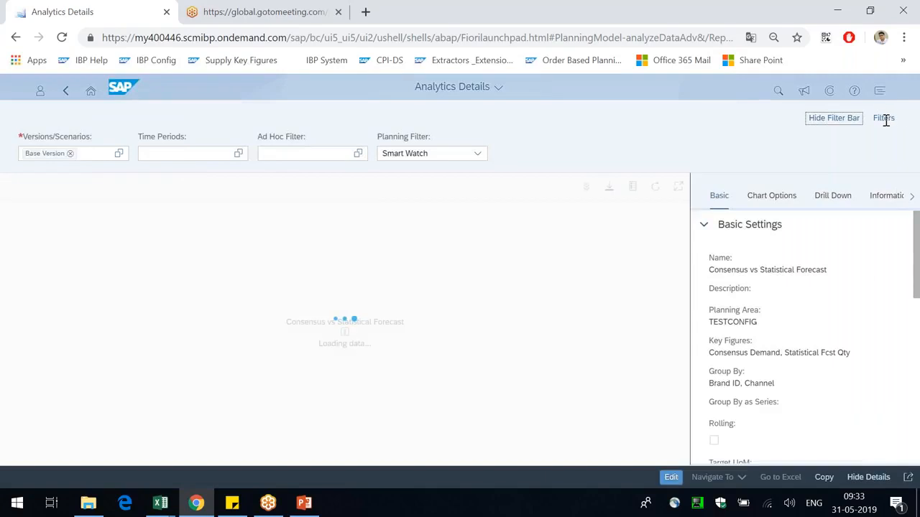
{"action": "left_click", "coordinate": [884, 119]}
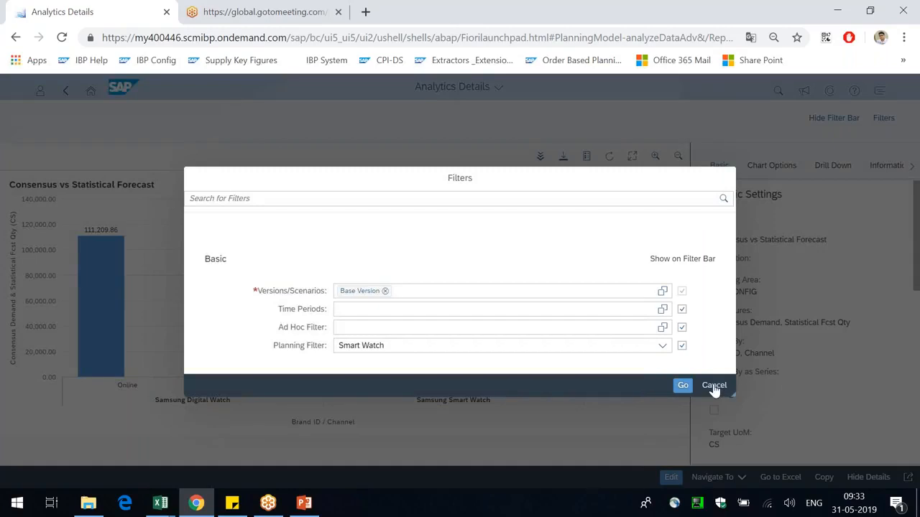
{"action": "left_click", "coordinate": [713, 386]}
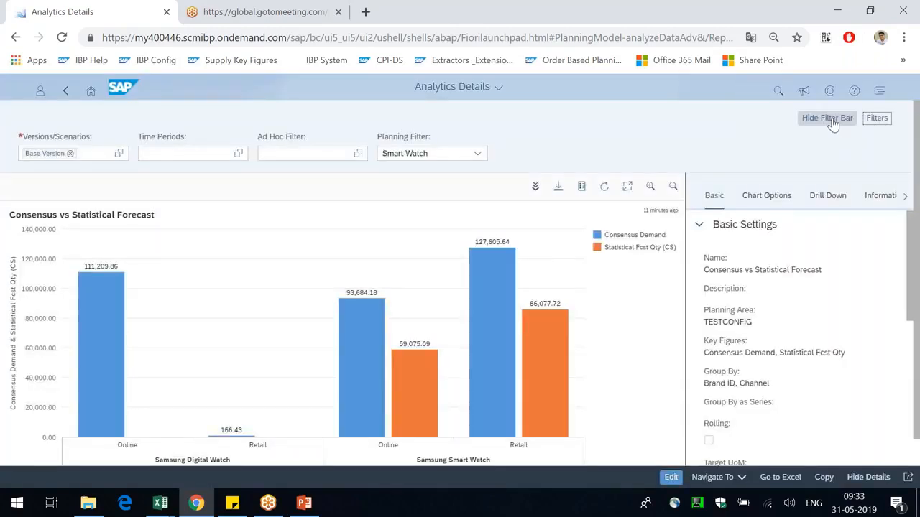
{"action": "left_click", "coordinate": [833, 124]}
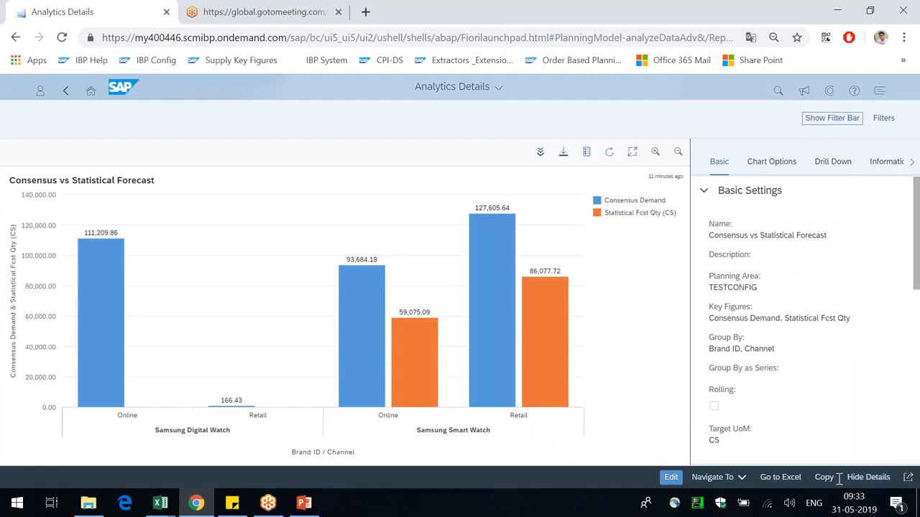
{"action": "left_click", "coordinate": [868, 477]}
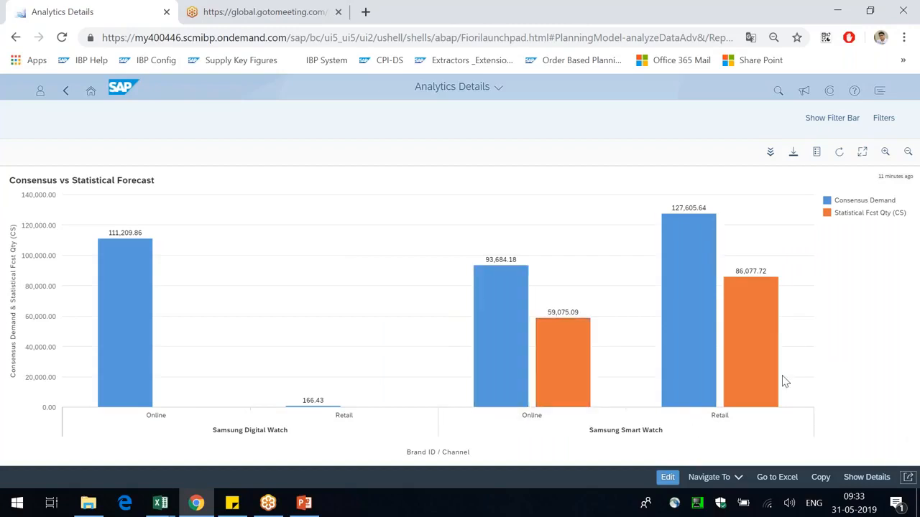
Drill down from the Samsung Smart Watch Retail Statistical Fcst Qty column to the Level 1 customer chart
{"action": "left_click", "coordinate": [751, 342]}
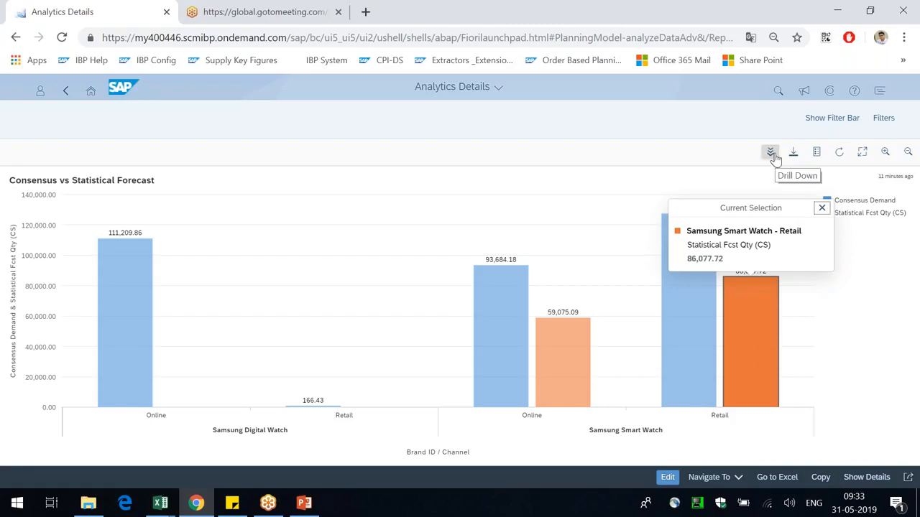
{"action": "left_click", "coordinate": [849, 372]}
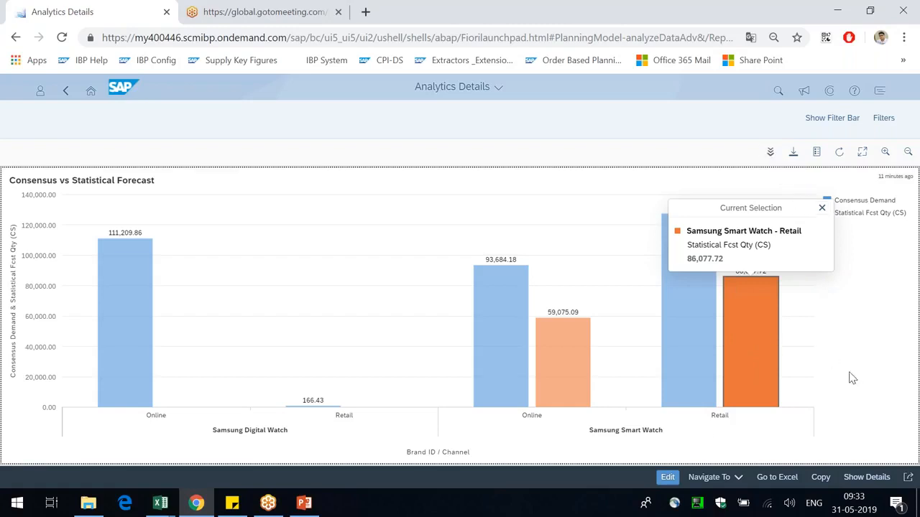
{"action": "left_click", "coordinate": [747, 309]}
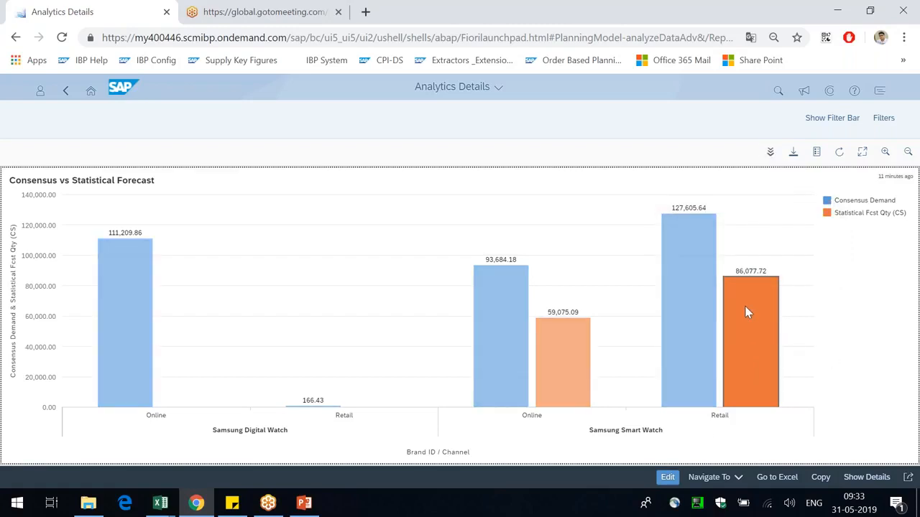
{"action": "left_click", "coordinate": [769, 152]}
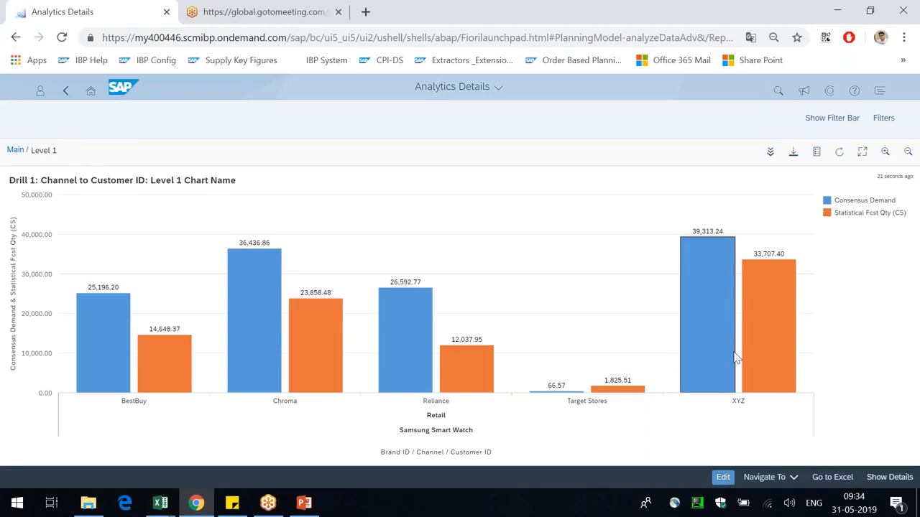
Drill down from Reliance's Consensus Demand column to the Level 2 product chart
{"action": "left_click", "coordinate": [402, 353]}
{"action": "left_click", "coordinate": [401, 348]}
{"action": "left_click", "coordinate": [402, 349]}
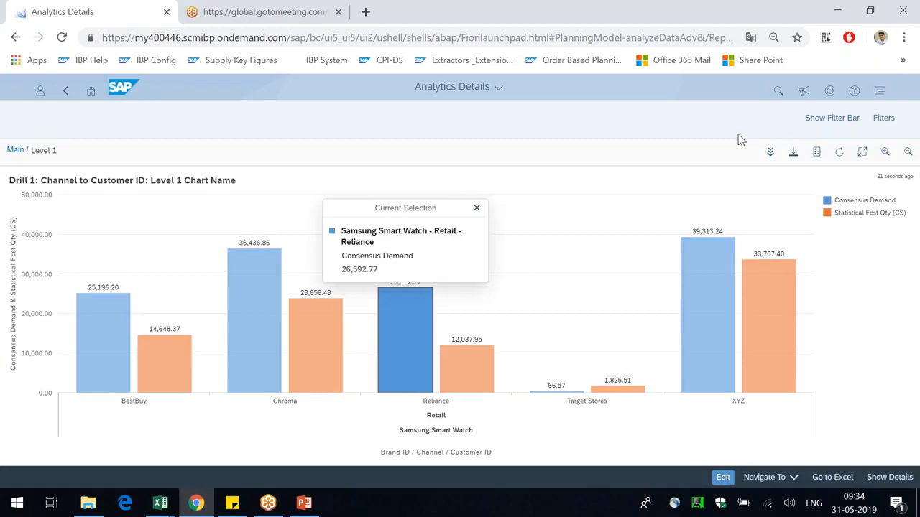
{"action": "left_click", "coordinate": [774, 153]}
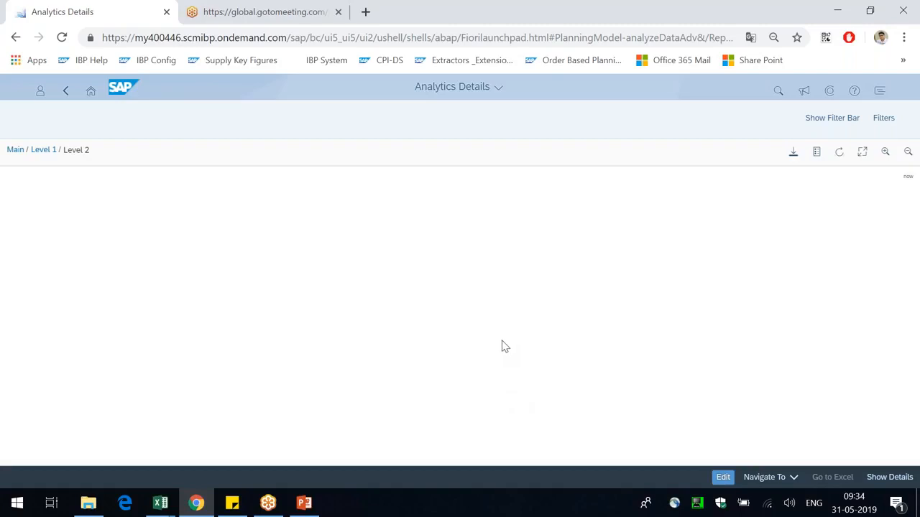
{"action": "left_click_drag", "start_coordinate": [64, 150], "coordinate": [76, 151]}
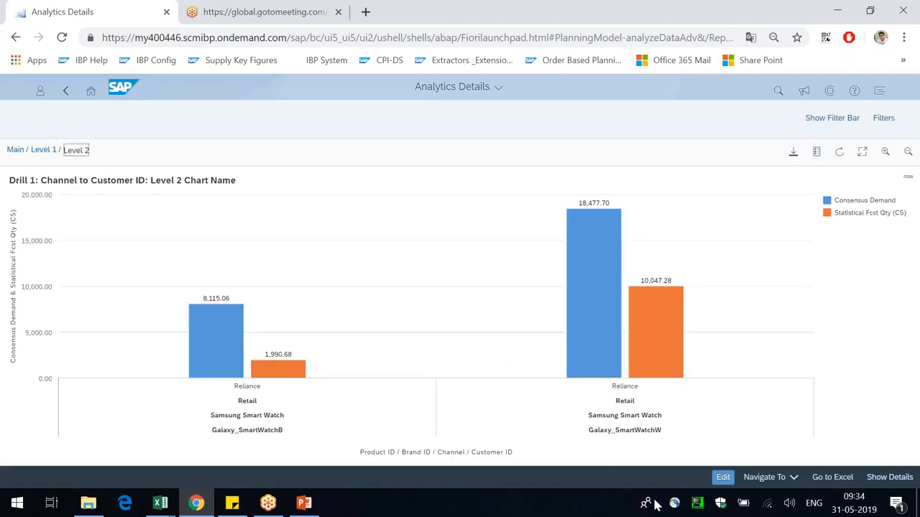
{"action": "left_click", "coordinate": [726, 478]}
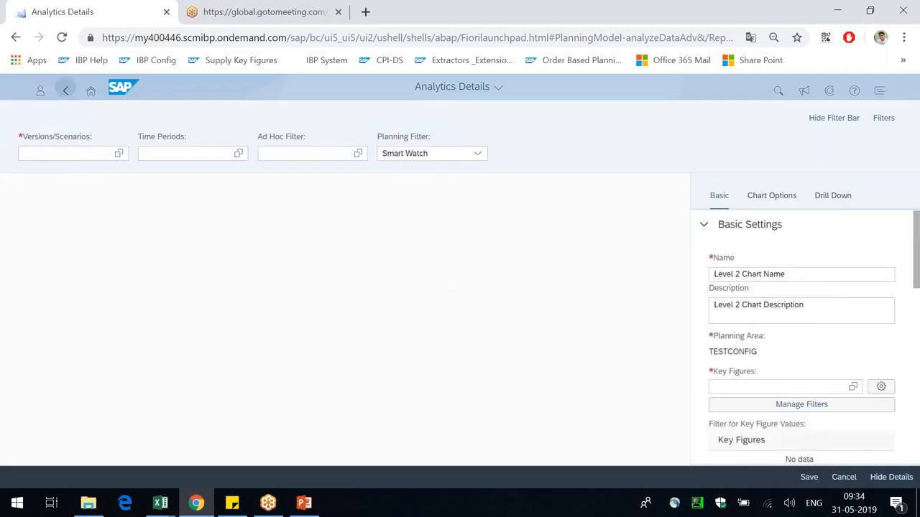
{"action": "left_click", "coordinate": [66, 90]}
{"action": "left_click", "coordinate": [509, 307]}
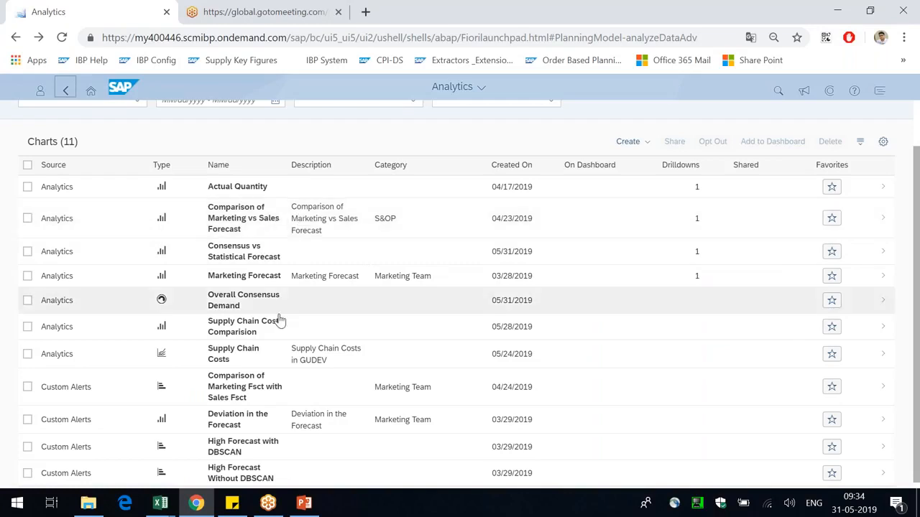
Reopen the Consensus vs Statistical Forecast chart without its filter bar and drill down from Samsung Smart Watch Retail Consensus Demand to Level 1
{"action": "left_click", "coordinate": [257, 263]}
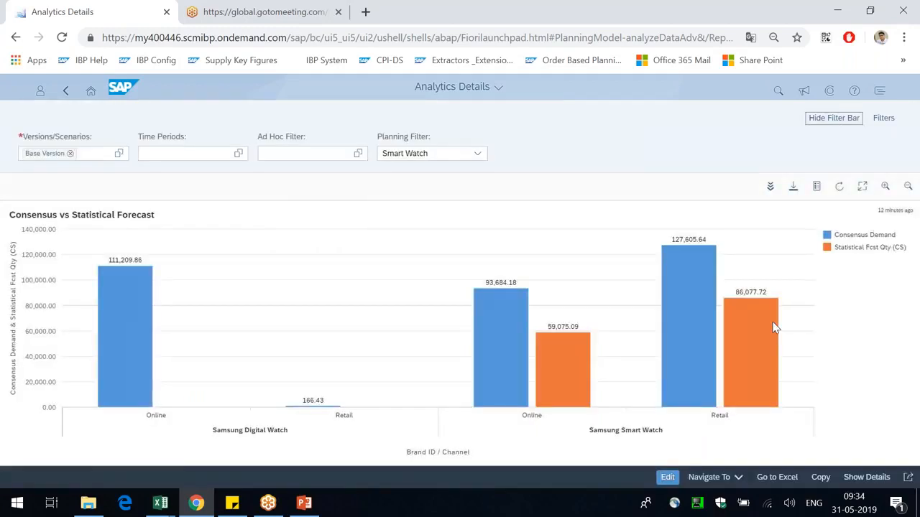
{"action": "left_click", "coordinate": [847, 120]}
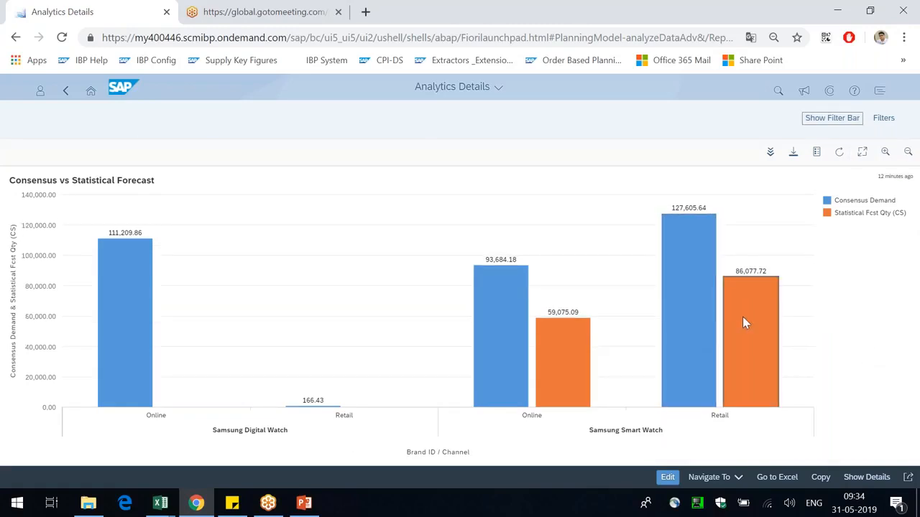
{"action": "left_click", "coordinate": [688, 324]}
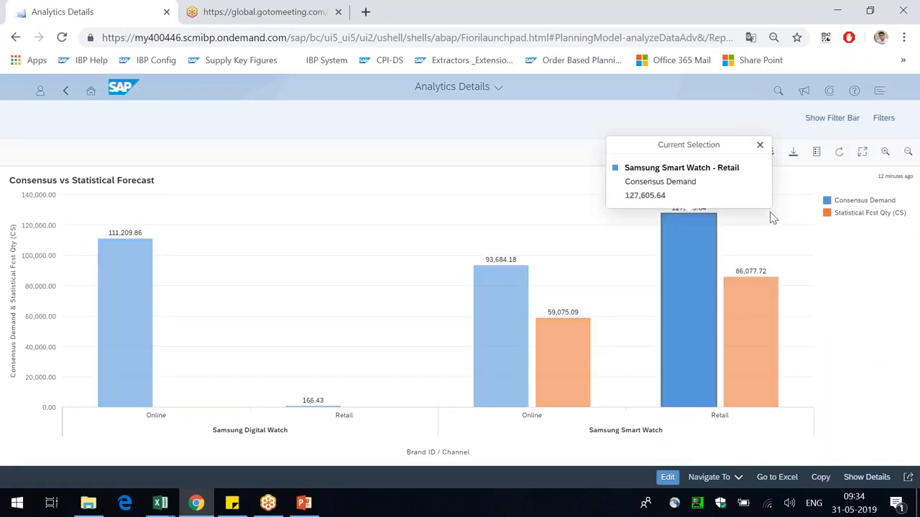
{"action": "left_click", "coordinate": [760, 144]}
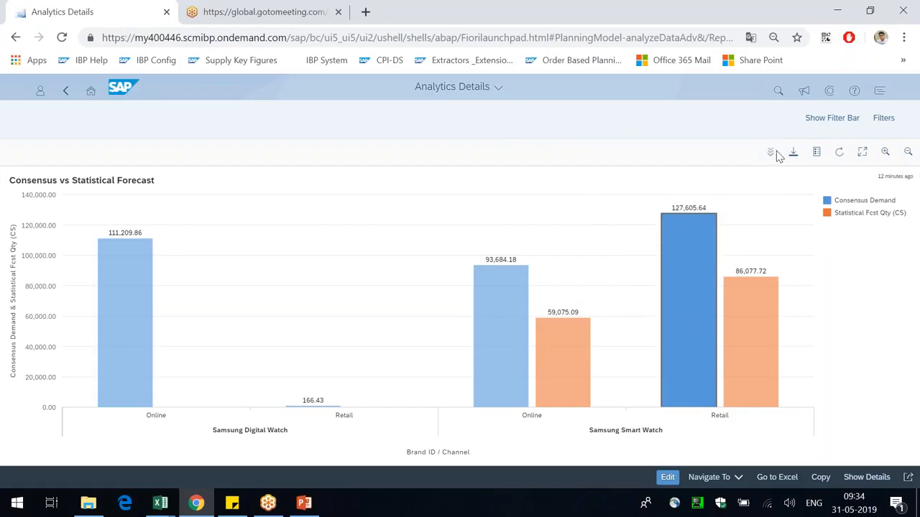
{"action": "left_click", "coordinate": [675, 294]}
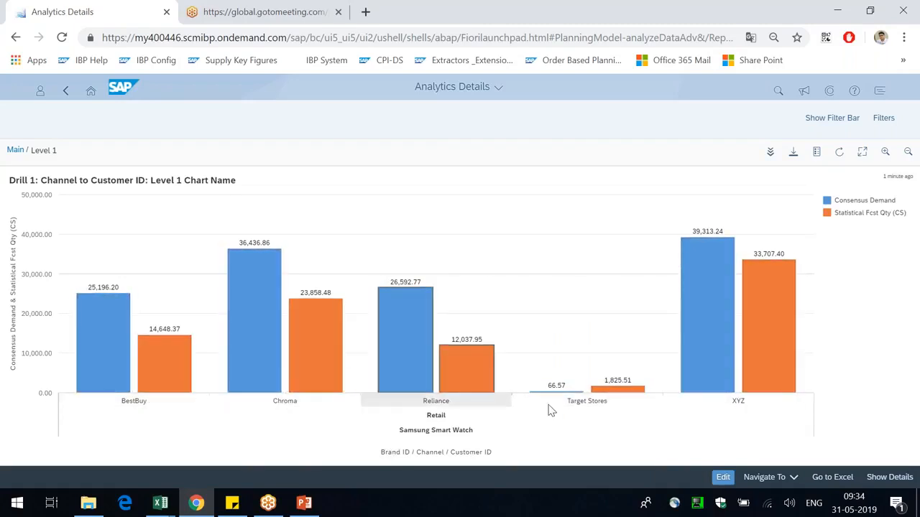
Drill down Reliance's Consensus Demand to the Level 2 chart again, and return to the Main chart
{"action": "left_click", "coordinate": [415, 355]}
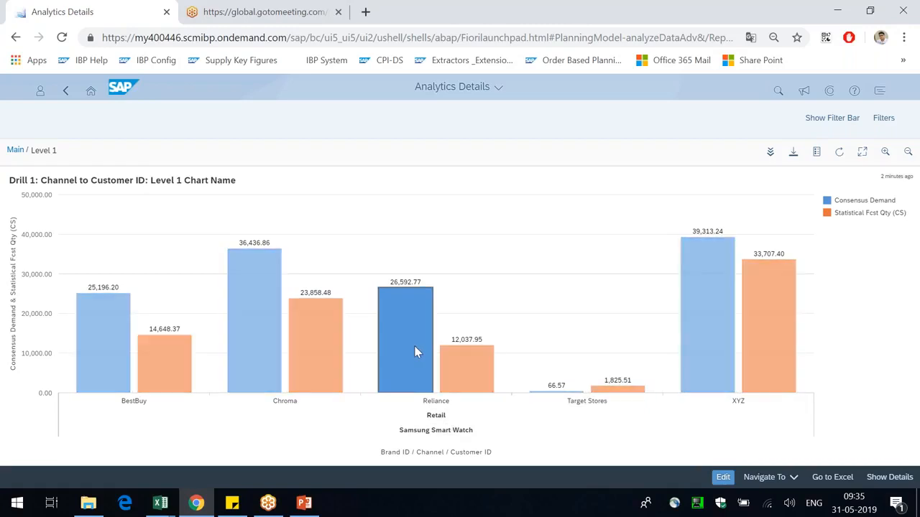
{"action": "left_click", "coordinate": [771, 156]}
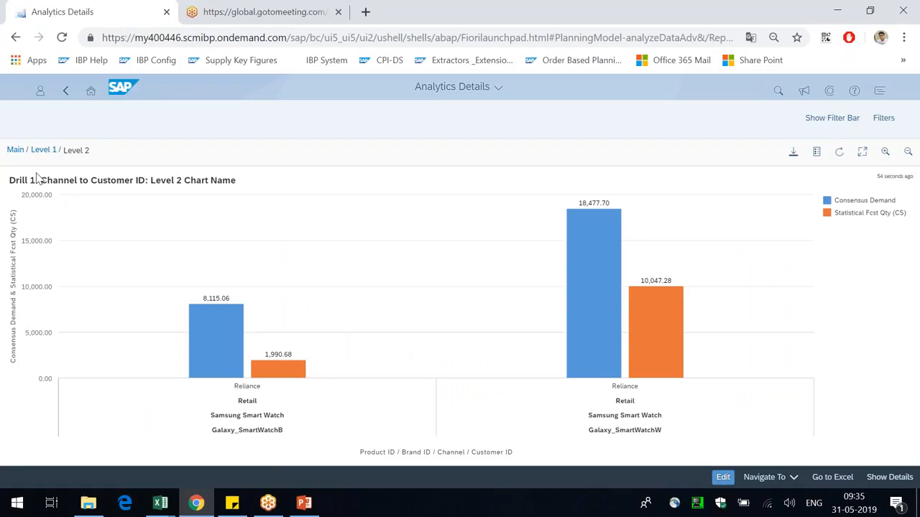
{"action": "left_click", "coordinate": [16, 152]}
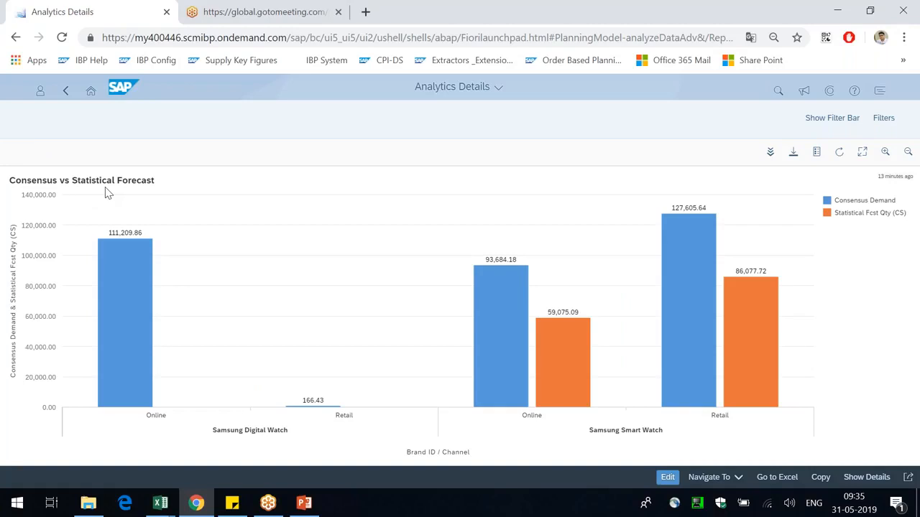
Select the Online Consensus Demand columns of both Samsung Smart Watch and Samsung Digital Watch and drill down to Level 1
{"action": "left_click", "coordinate": [506, 351]}
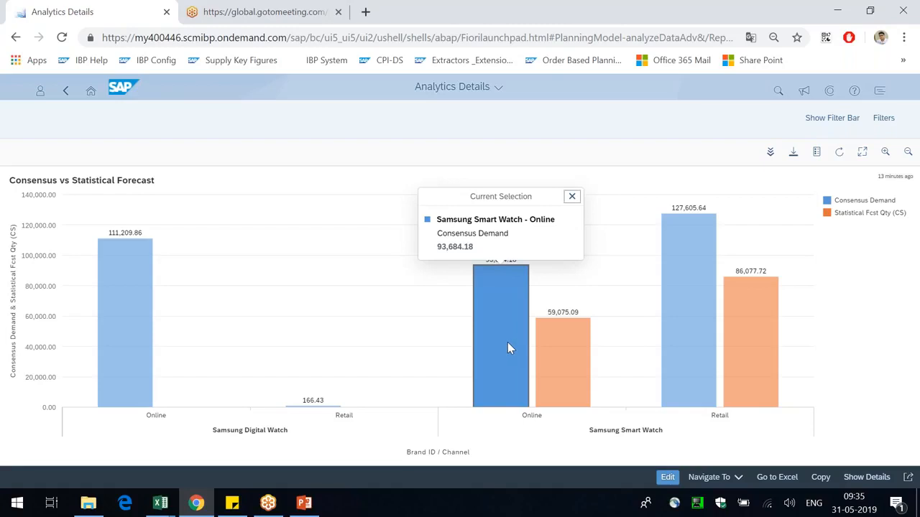
{"action": "left_click", "coordinate": [119, 318]}
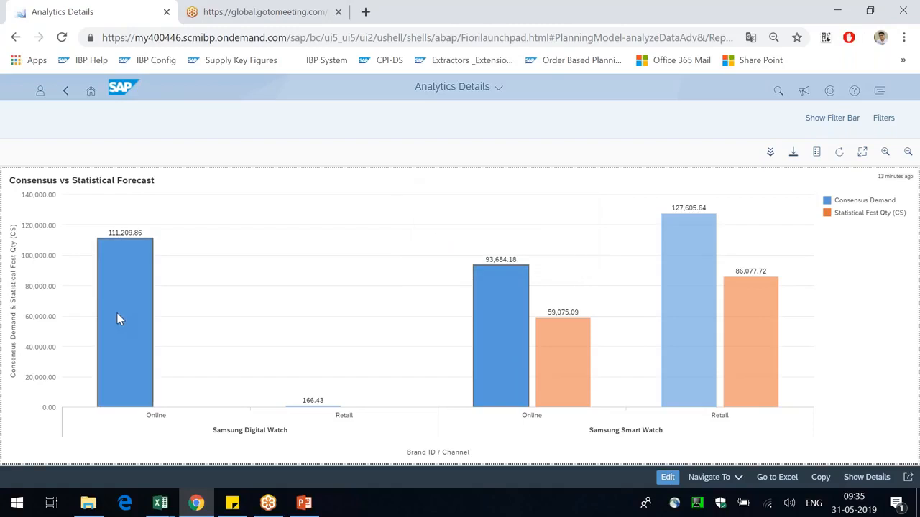
{"action": "left_click", "coordinate": [768, 157]}
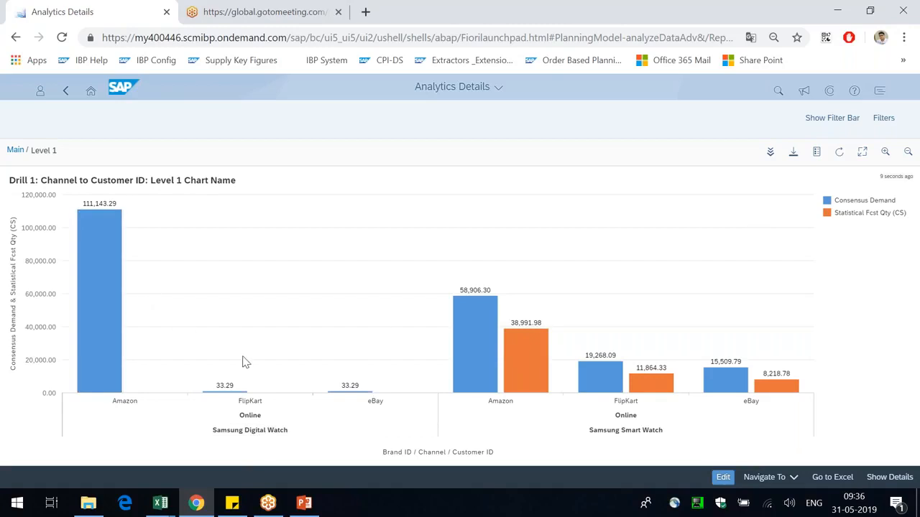
Drill down from Amazon's Consensus Demand for Samsung Digital Watch to the Level 2 product chart, and return to Level 1
{"action": "left_click", "coordinate": [116, 320]}
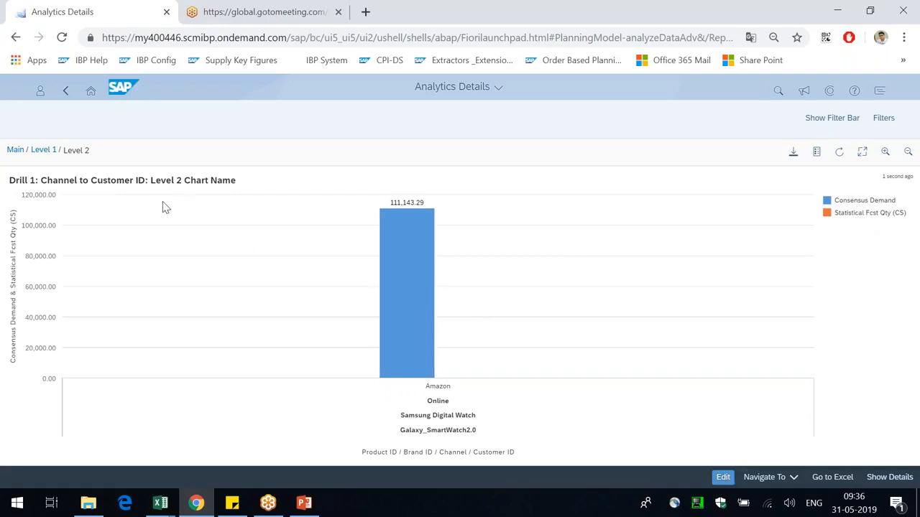
{"action": "left_click", "coordinate": [42, 149]}
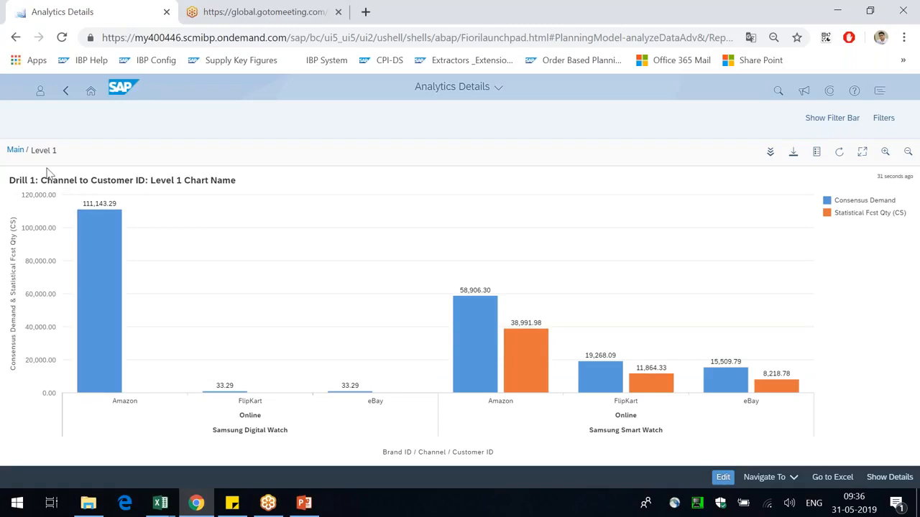
Change the Level 1 drilldown chart to a Line chart and save it
{"action": "left_click", "coordinate": [722, 477]}
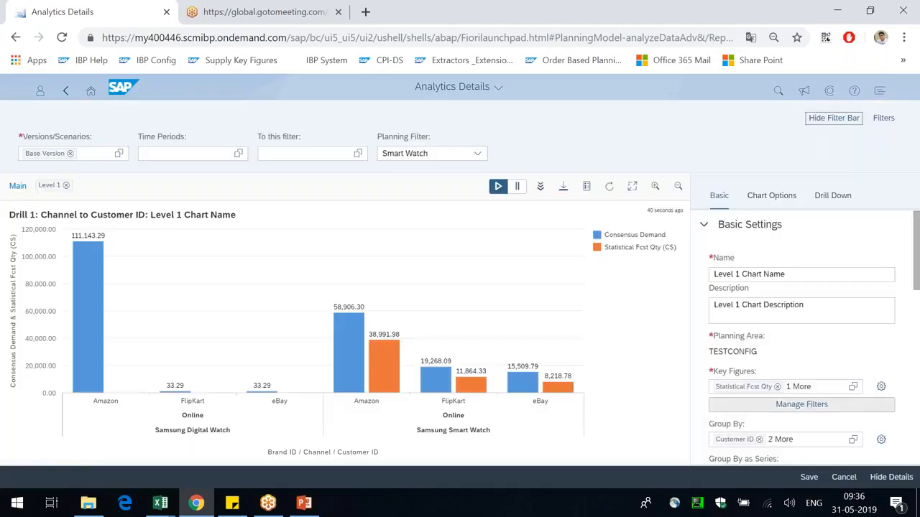
{"action": "left_click", "coordinate": [773, 198]}
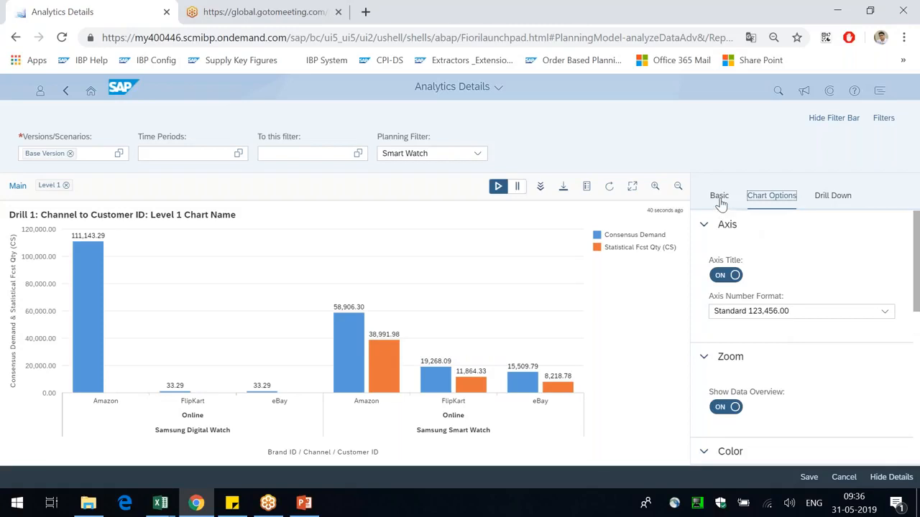
{"action": "scroll", "coordinate": [840, 356], "scroll_direction": "down", "scroll_amount": 7}
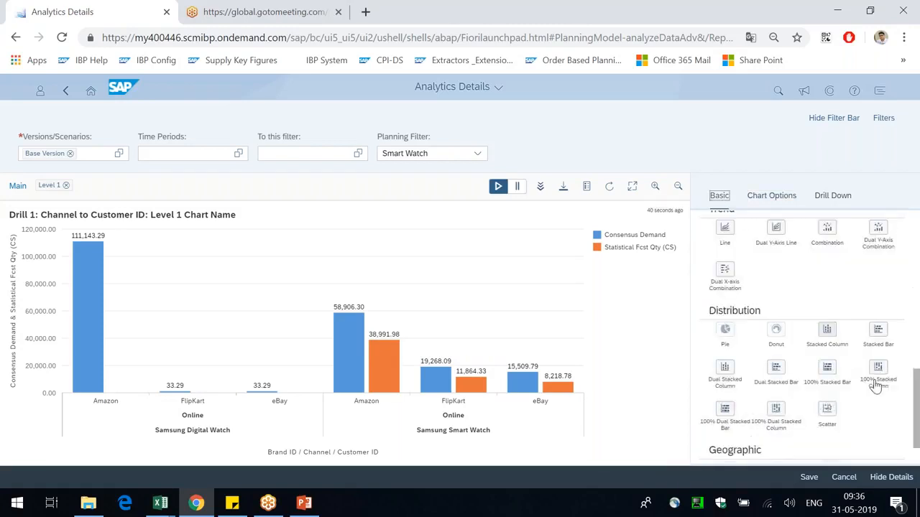
{"action": "scroll", "coordinate": [768, 380], "scroll_direction": "up", "scroll_amount": 2}
{"action": "left_click", "coordinate": [726, 300]}
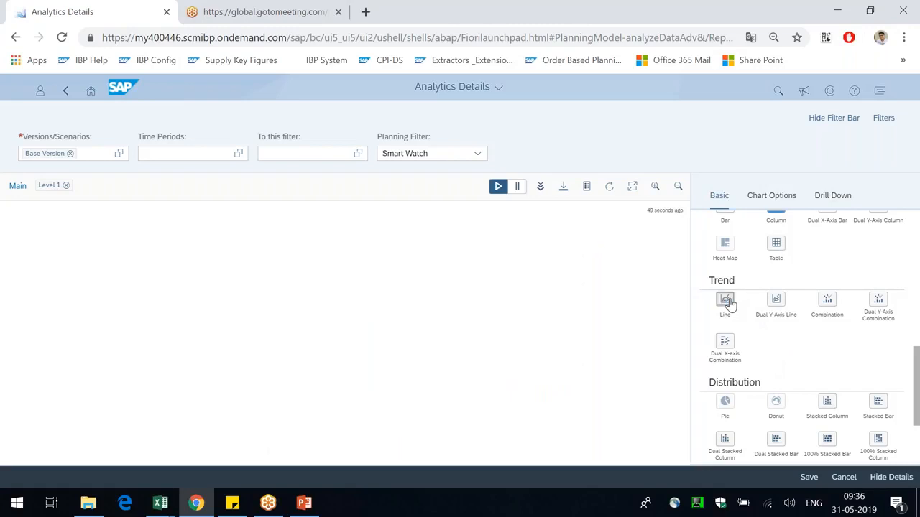
{"action": "left_click", "coordinate": [807, 478]}
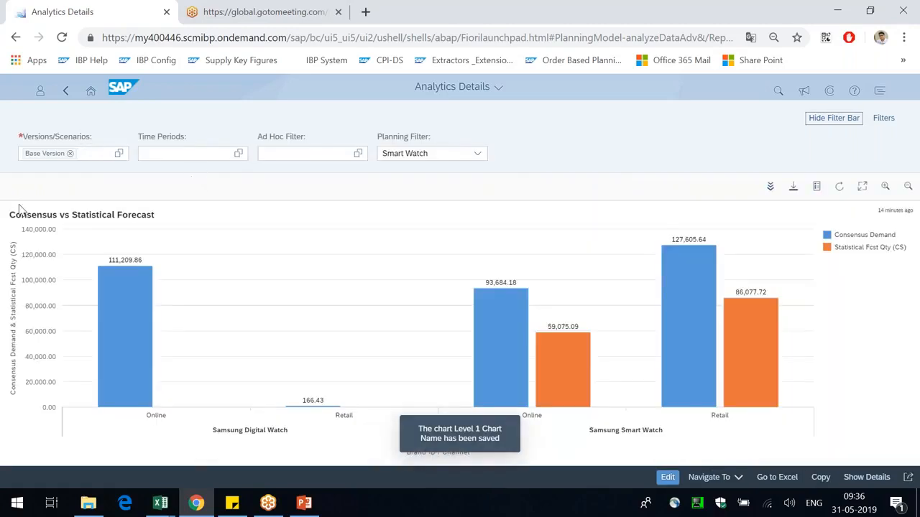
Reopen the Consensus vs Statistical Forecast chart without its filter bar and drill down from Samsung Smart Watch Online Consensus Demand to Level 1
{"action": "left_click", "coordinate": [66, 92]}
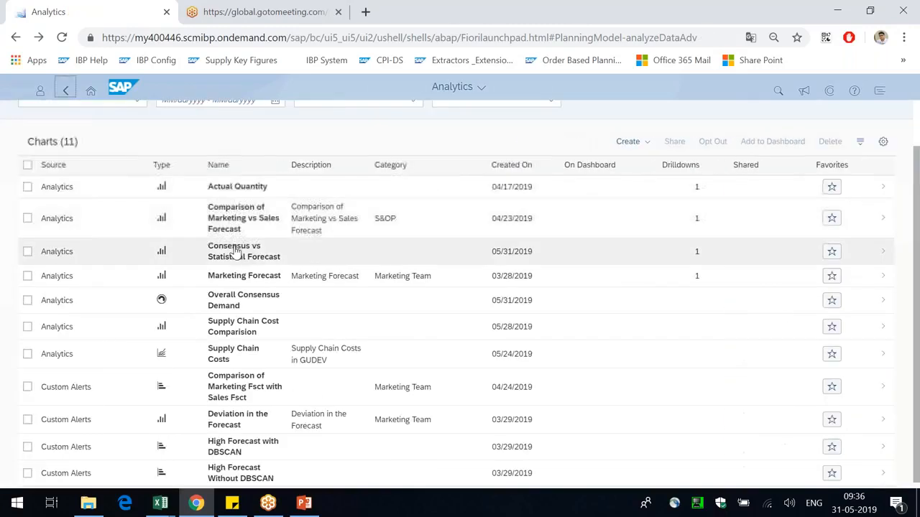
{"action": "left_click", "coordinate": [263, 252]}
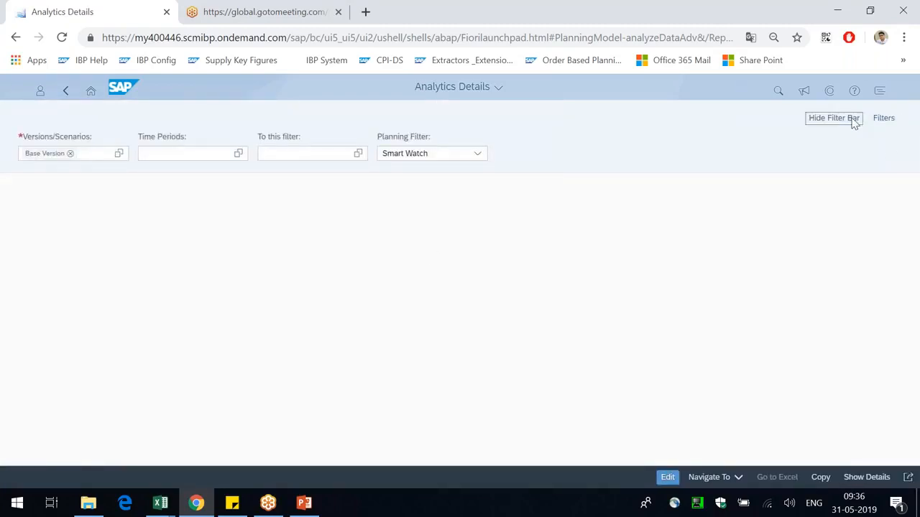
{"action": "left_click", "coordinate": [835, 119]}
{"action": "left_click", "coordinate": [503, 287]}
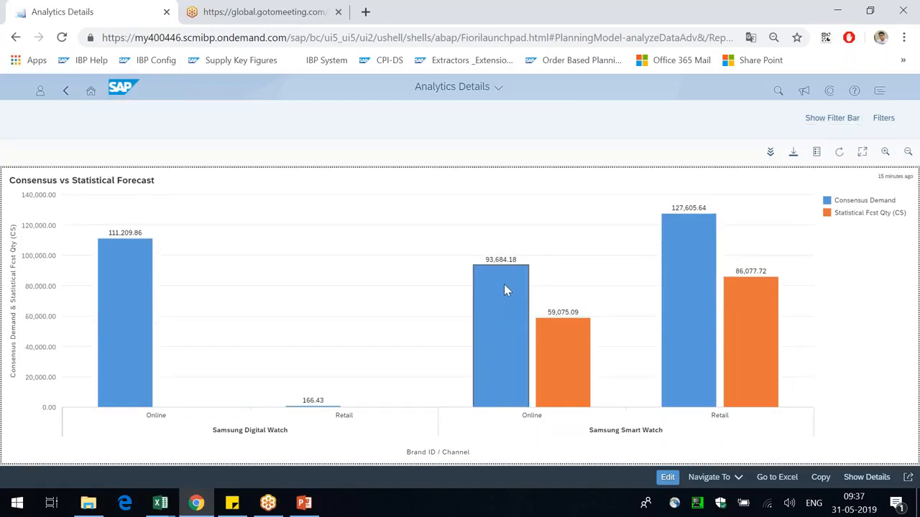
{"action": "left_click", "coordinate": [770, 153]}
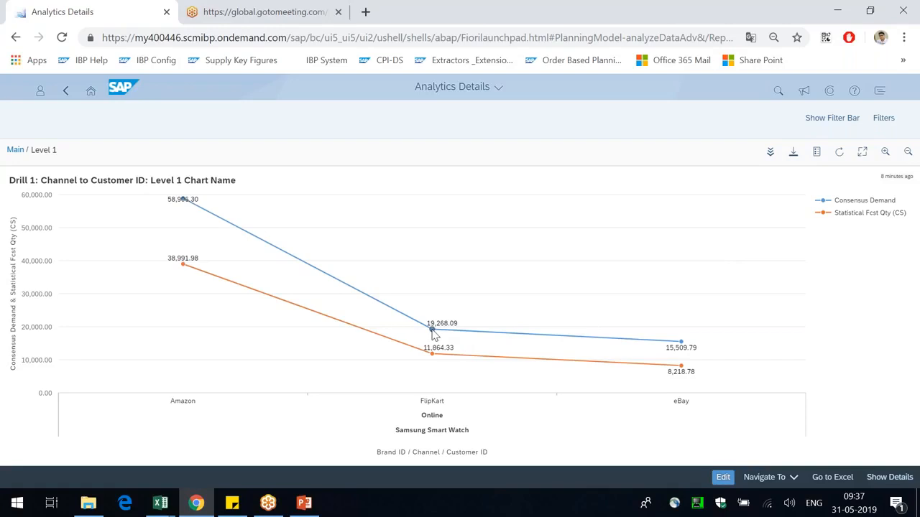
Drill down from FlipKart's data points on the Level 1 line chart to the Level 2 product chart
{"action": "left_click", "coordinate": [432, 330]}
{"action": "left_click", "coordinate": [432, 355]}
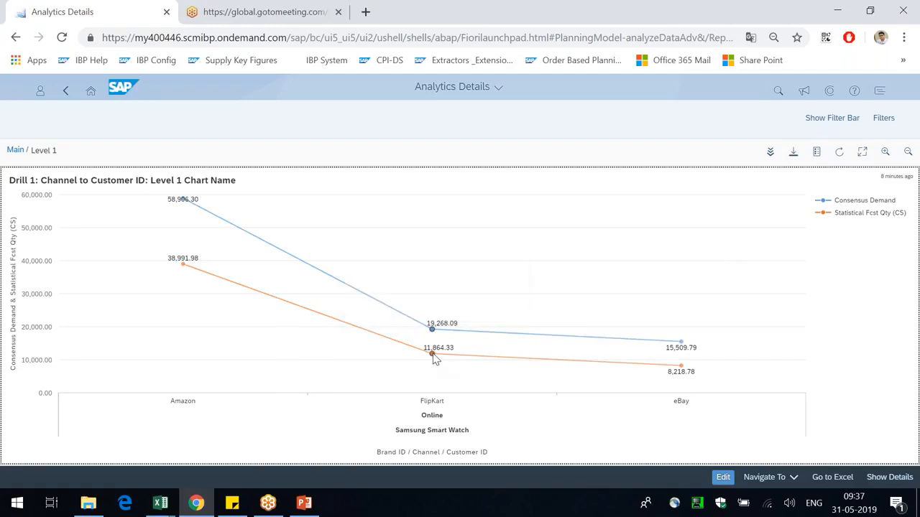
{"action": "left_click", "coordinate": [764, 206]}
{"action": "left_click", "coordinate": [431, 354]}
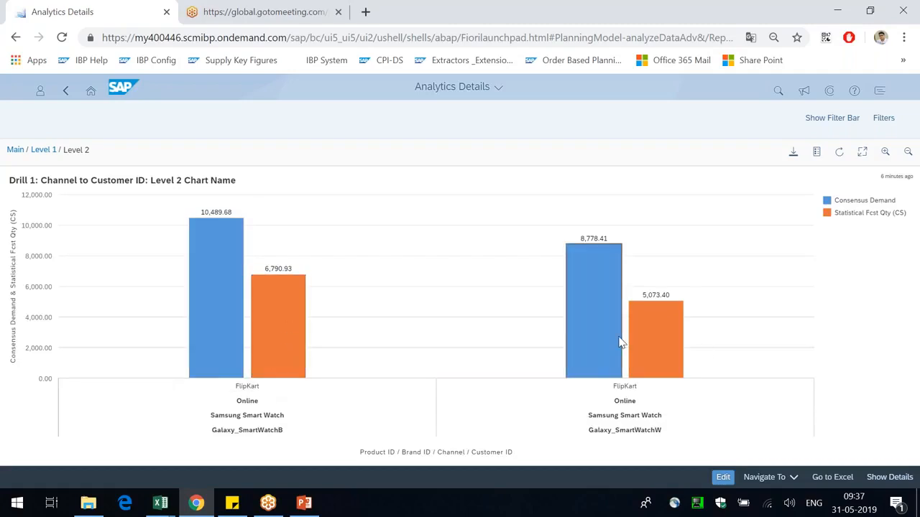
{"action": "left_click", "coordinate": [776, 28]}
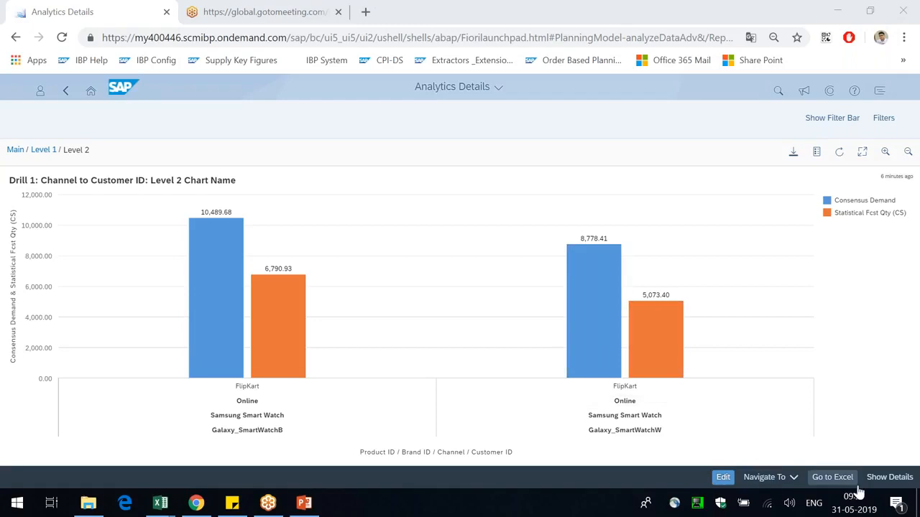
Show the Level 2 chart's details and review its basic settings and available chart types
{"action": "left_click", "coordinate": [885, 481]}
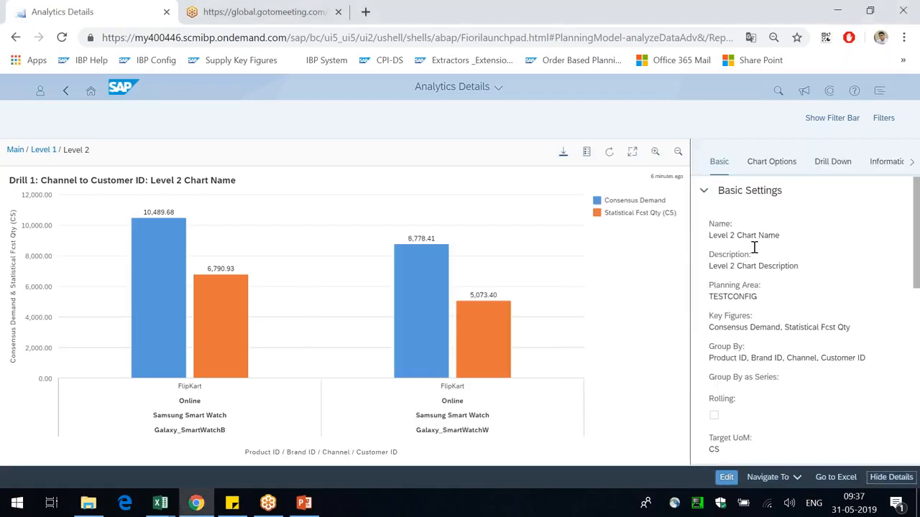
{"action": "scroll", "coordinate": [788, 324], "scroll_direction": "down", "scroll_amount": 5}
{"action": "scroll", "coordinate": [793, 331], "scroll_direction": "down", "scroll_amount": 5}
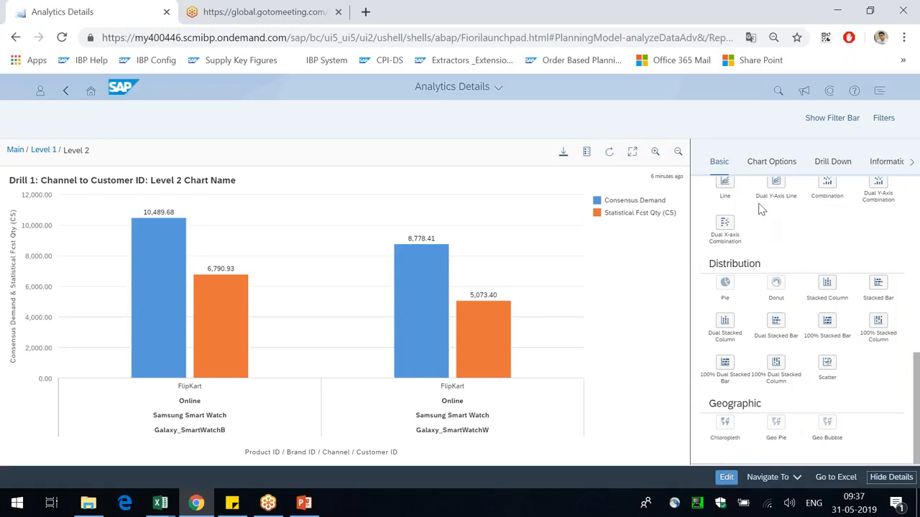
Examine the Level 2 chart's axis, zoom, color, legend and value display options
{"action": "left_click", "coordinate": [772, 167]}
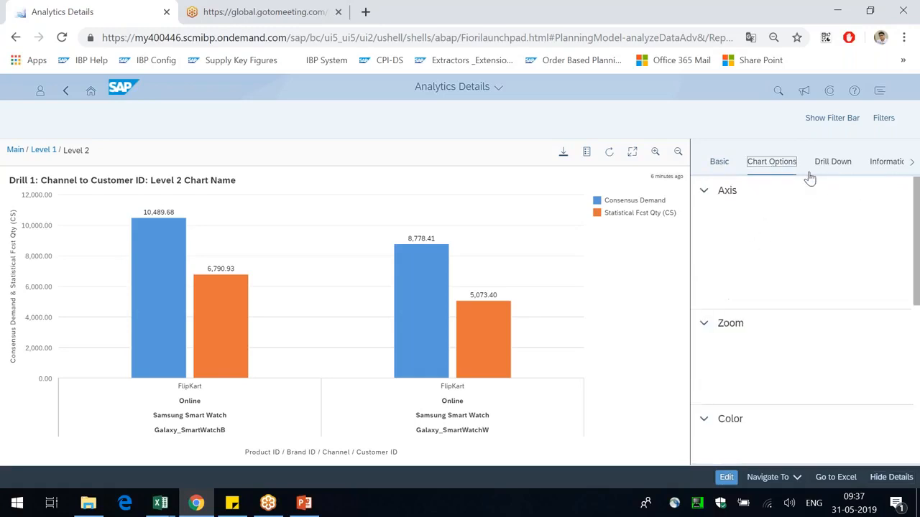
{"action": "left_click", "coordinate": [703, 193]}
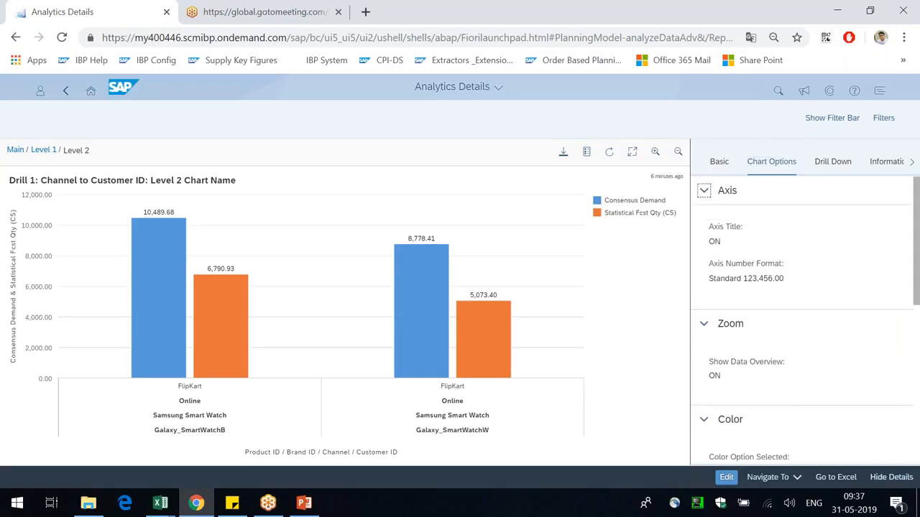
{"action": "left_click", "coordinate": [656, 152]}
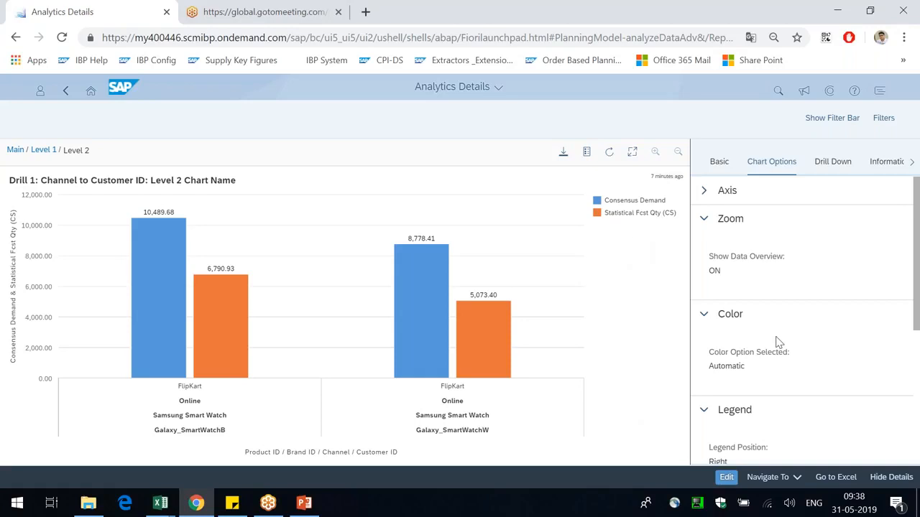
{"action": "scroll", "coordinate": [780, 389], "scroll_direction": "down", "scroll_amount": 1}
{"action": "scroll", "coordinate": [780, 389], "scroll_direction": "down", "scroll_amount": 1}
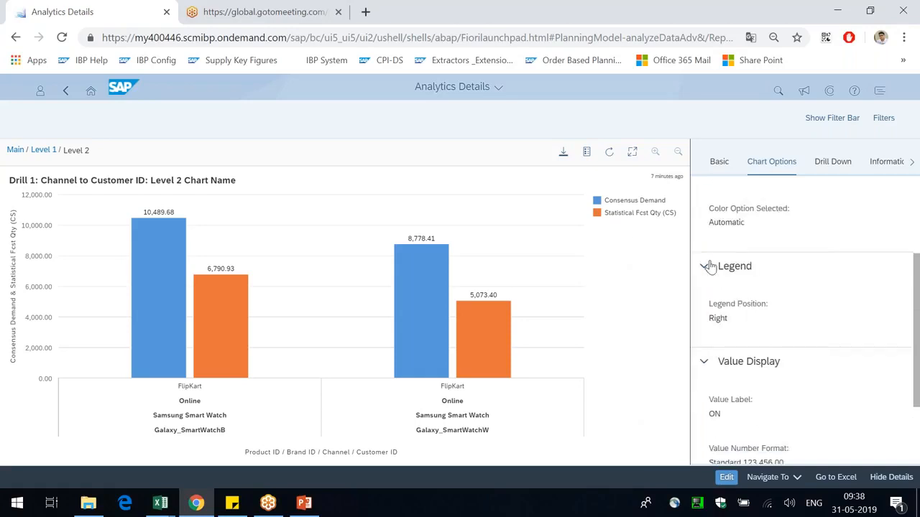
{"action": "scroll", "coordinate": [753, 358], "scroll_direction": "down", "scroll_amount": 1}
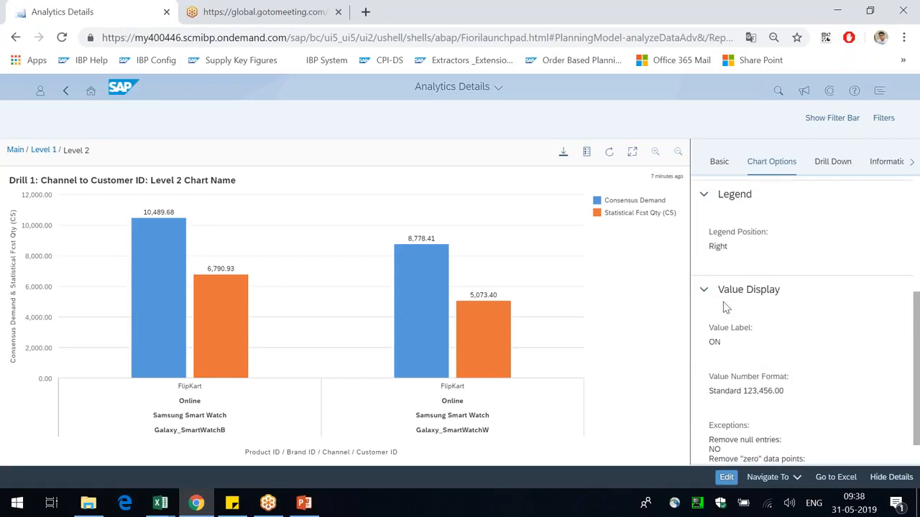
{"action": "scroll", "coordinate": [724, 312], "scroll_direction": "down", "scroll_amount": 1}
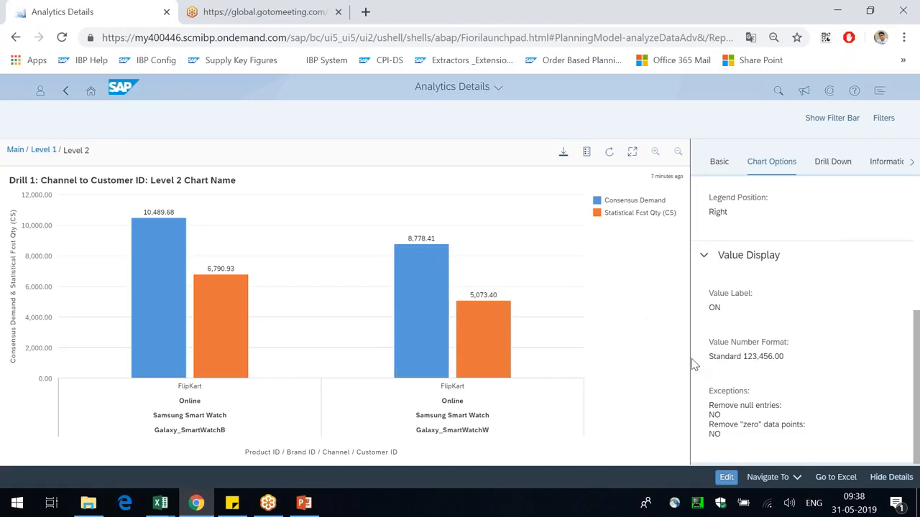
{"action": "left_click_drag", "start_coordinate": [25, 228], "coordinate": [45, 227]}
{"action": "left_click", "coordinate": [44, 227]}
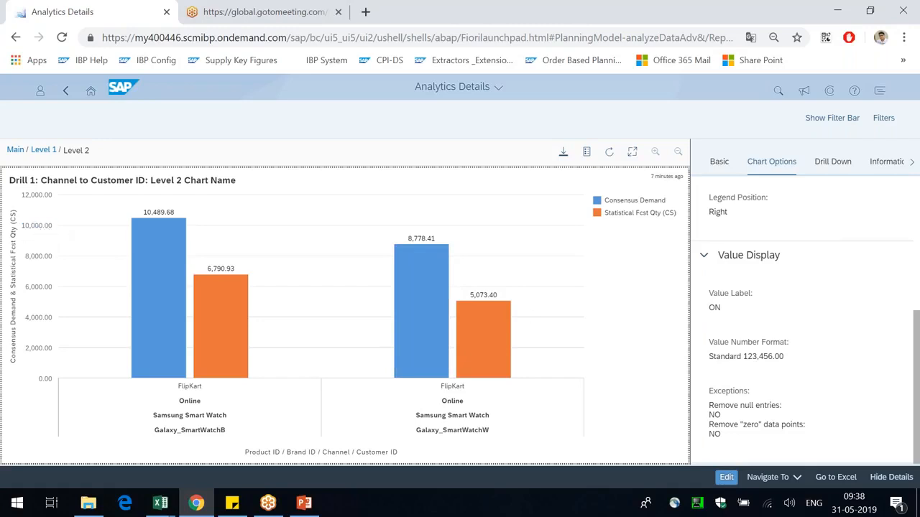
Examine the drilldown path and compare the Level 2 brand, channel and customer selection with the chart's columns, clearing any selected columns
{"action": "left_click", "coordinate": [826, 161]}
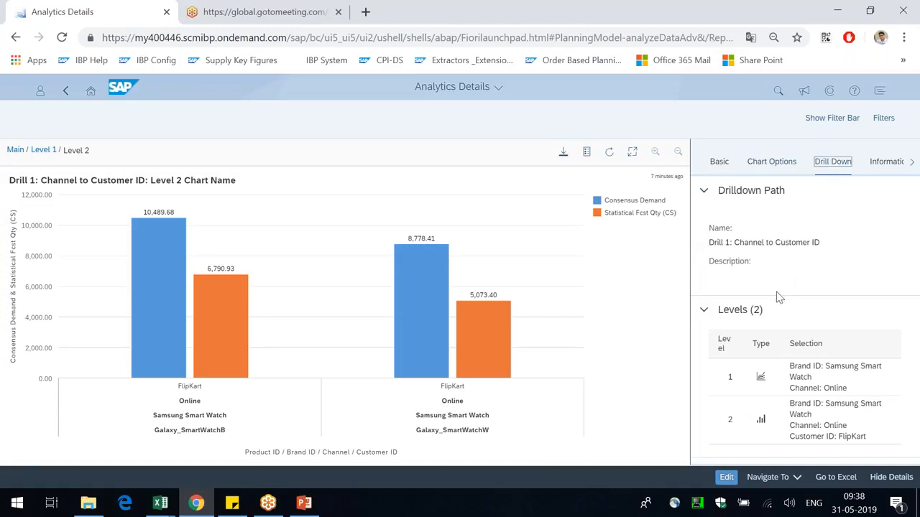
{"action": "left_click_drag", "start_coordinate": [729, 195], "coordinate": [708, 243]}
{"action": "mouse_move", "coordinate": [797, 404]}
{"action": "left_mouse_down"}
{"action": "mouse_move", "coordinate": [786, 425]}
{"action": "mouse_move", "coordinate": [798, 404]}
{"action": "left_mouse_up"}
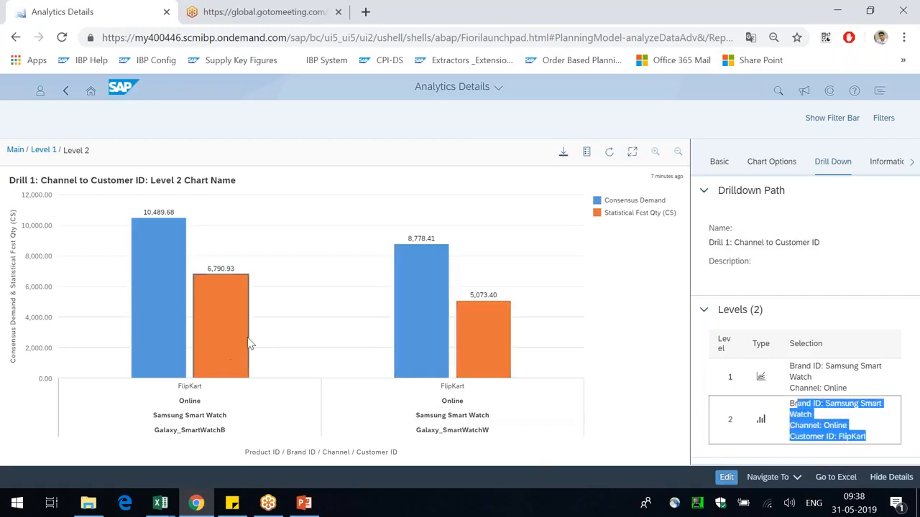
{"action": "left_click", "coordinate": [838, 429]}
{"action": "left_click_drag", "start_coordinate": [796, 403], "coordinate": [866, 404]}
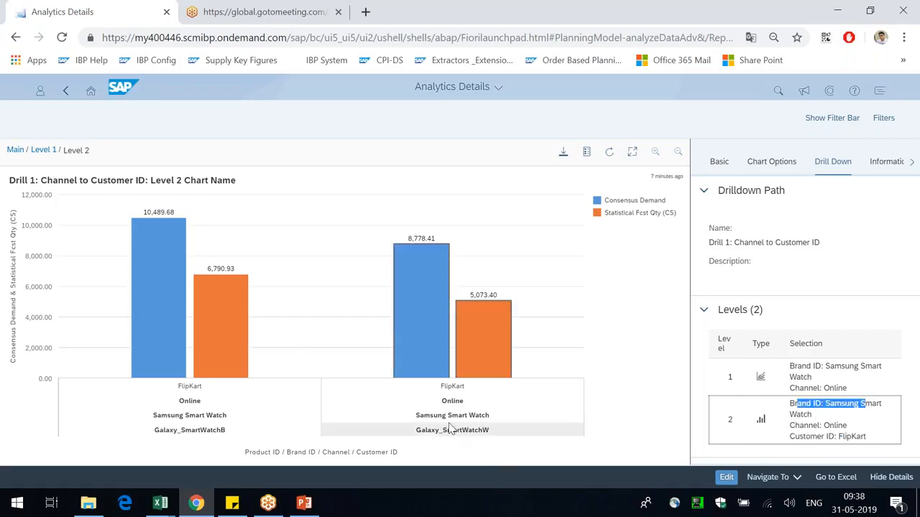
{"action": "left_click", "coordinate": [206, 419]}
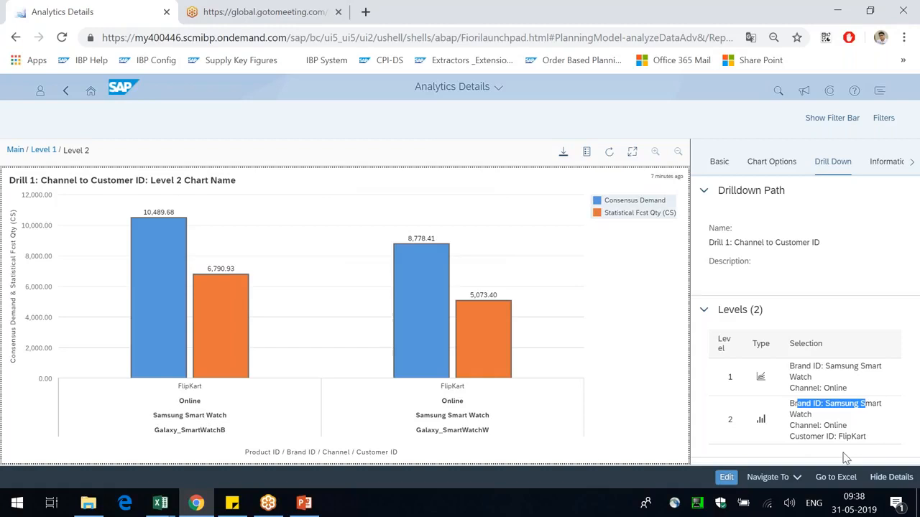
{"action": "left_click", "coordinate": [847, 427]}
{"action": "left_click_drag", "start_coordinate": [838, 436], "coordinate": [871, 436]}
{"action": "left_click", "coordinate": [170, 347]}
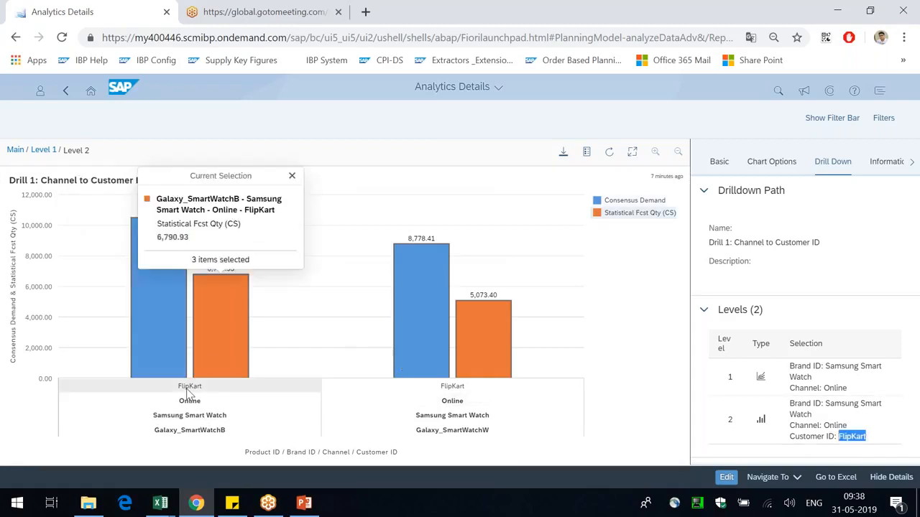
{"action": "left_click", "coordinate": [209, 386]}
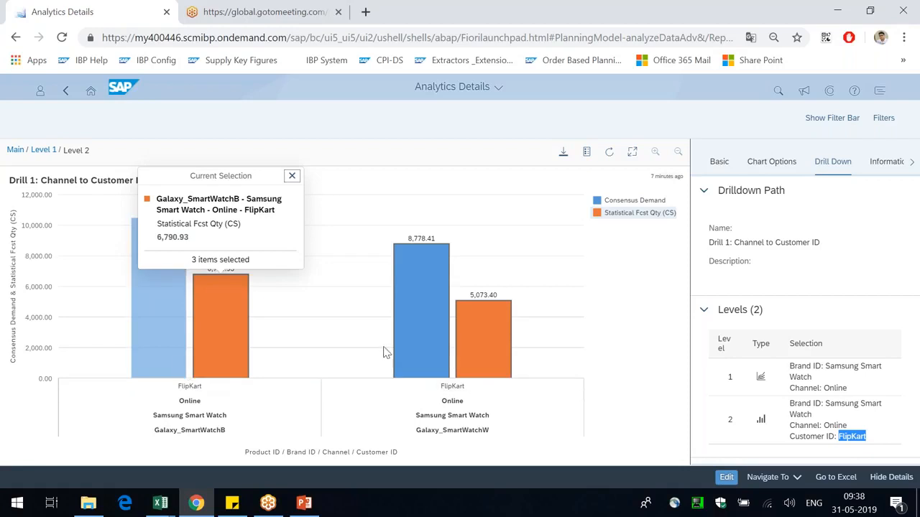
{"action": "left_click", "coordinate": [664, 274]}
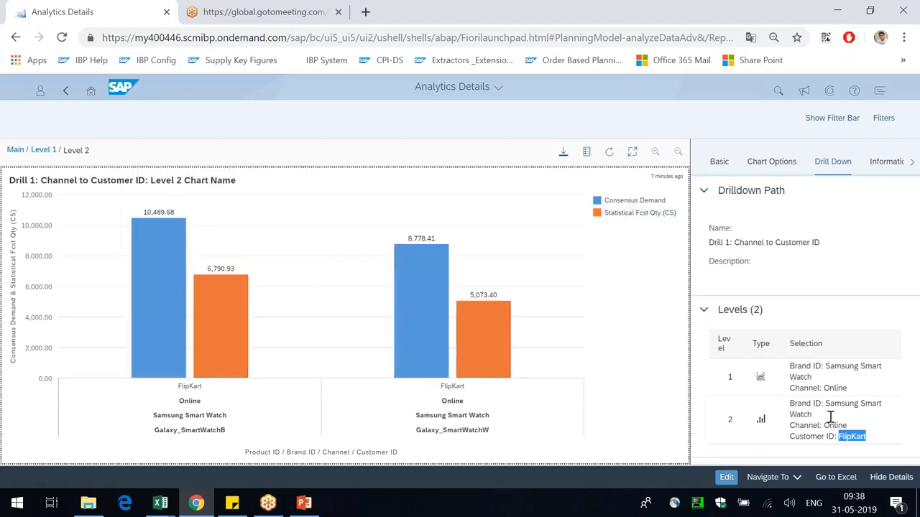
Review the planning filters and the brand, channel and customer attributes applied to the Level 2 chart
{"action": "left_click", "coordinate": [883, 161]}
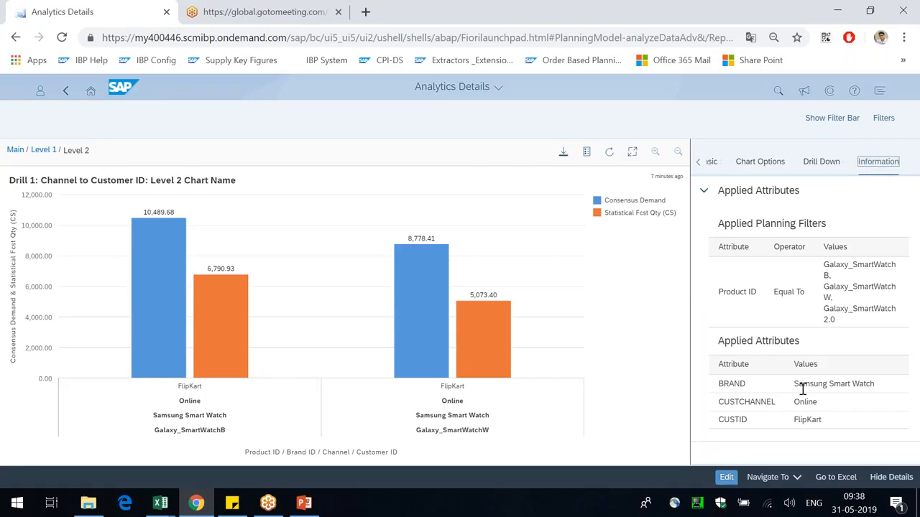
{"action": "left_click_drag", "start_coordinate": [730, 341], "coordinate": [815, 421]}
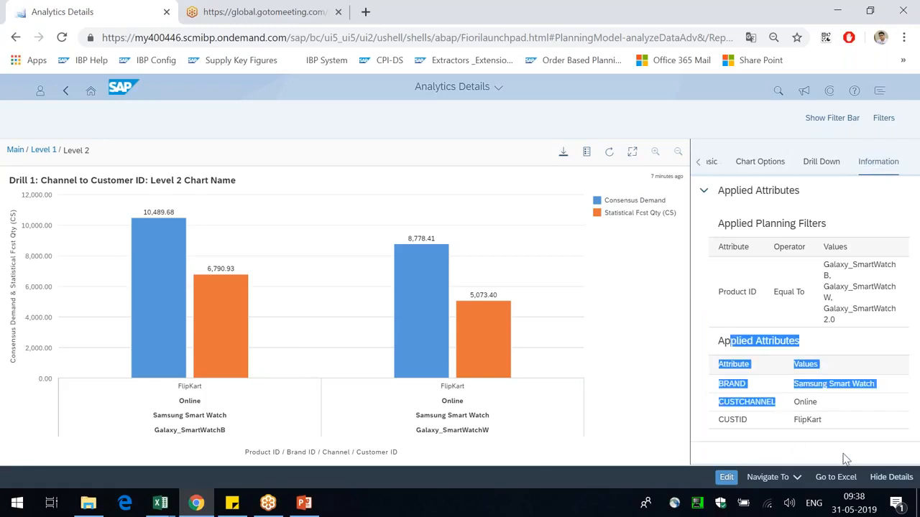
{"action": "left_click", "coordinate": [796, 483]}
{"action": "left_click", "coordinate": [570, 308]}
{"action": "left_click", "coordinate": [755, 267]}
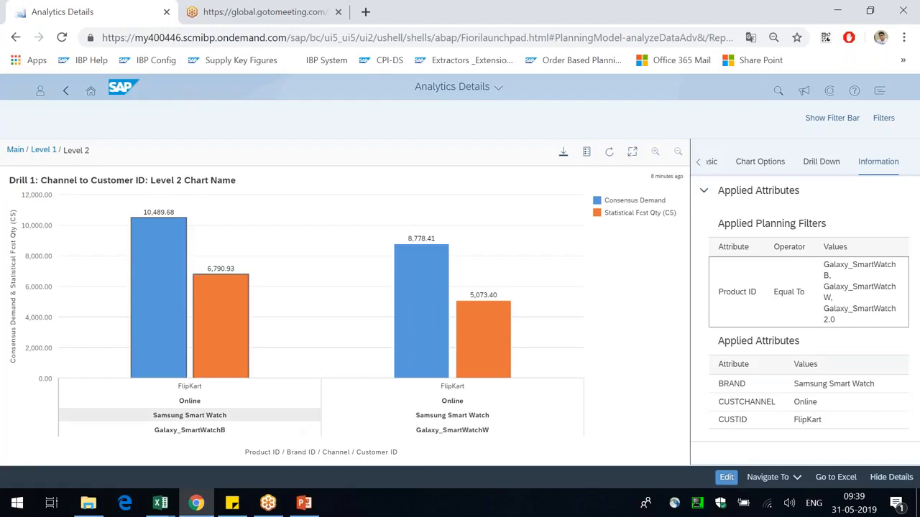
Switch to Excel to view the Forecast sheet's planning view in NewPlanningView 1.xlsm, and return to the Level 2 chart
{"action": "left_click", "coordinate": [161, 502]}
{"action": "left_click", "coordinate": [292, 451]}
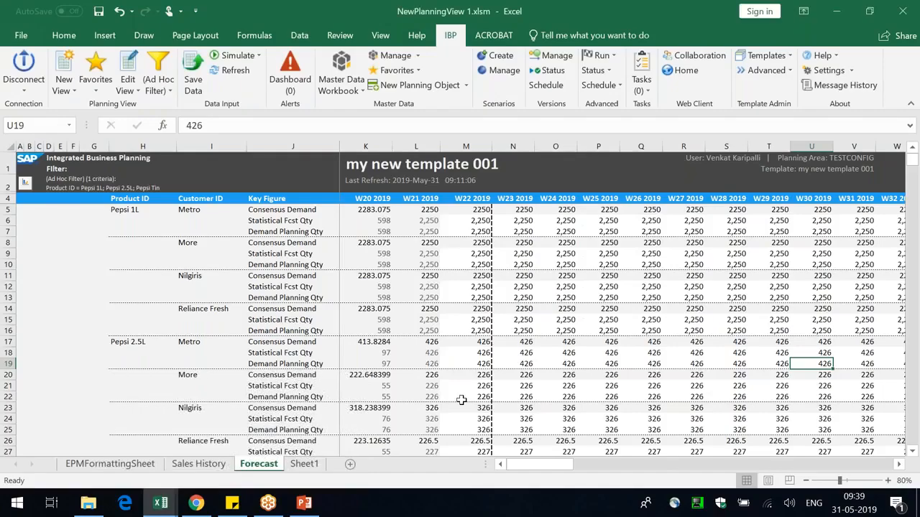
{"action": "key", "text": "alt+Tab"}
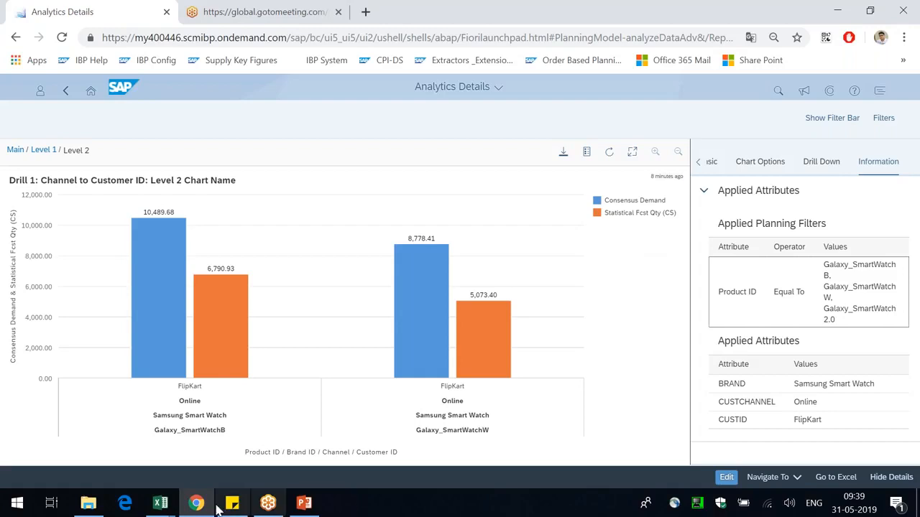
{"action": "left_click", "coordinate": [160, 503]}
{"action": "left_click", "coordinate": [237, 438]}
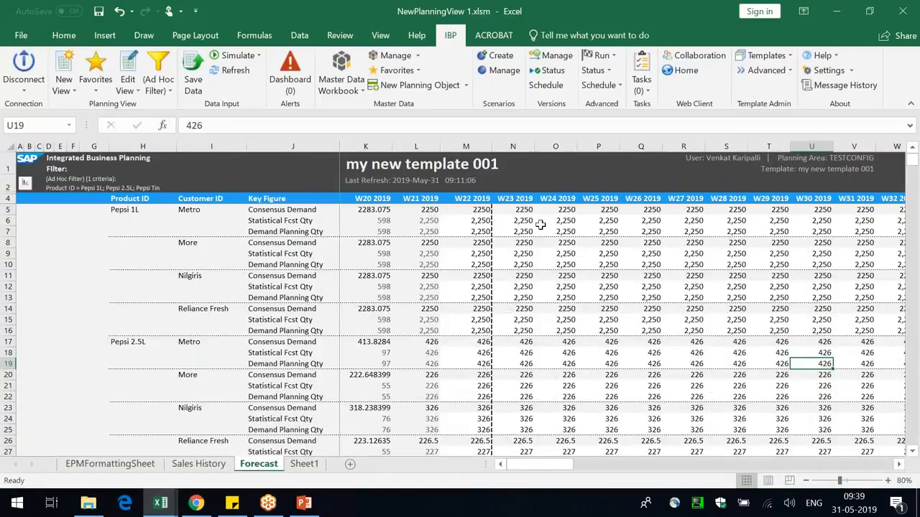
{"action": "left_click", "coordinate": [638, 235]}
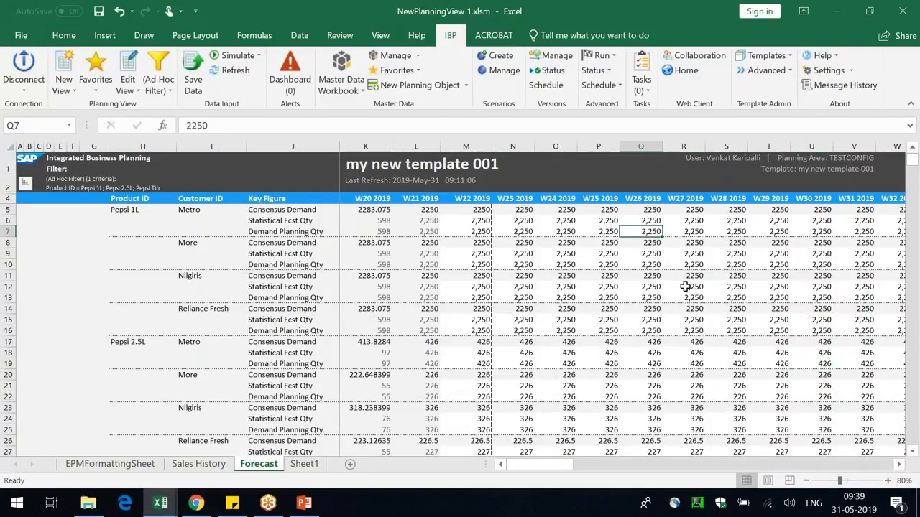
{"action": "key", "text": "alt+Tab"}
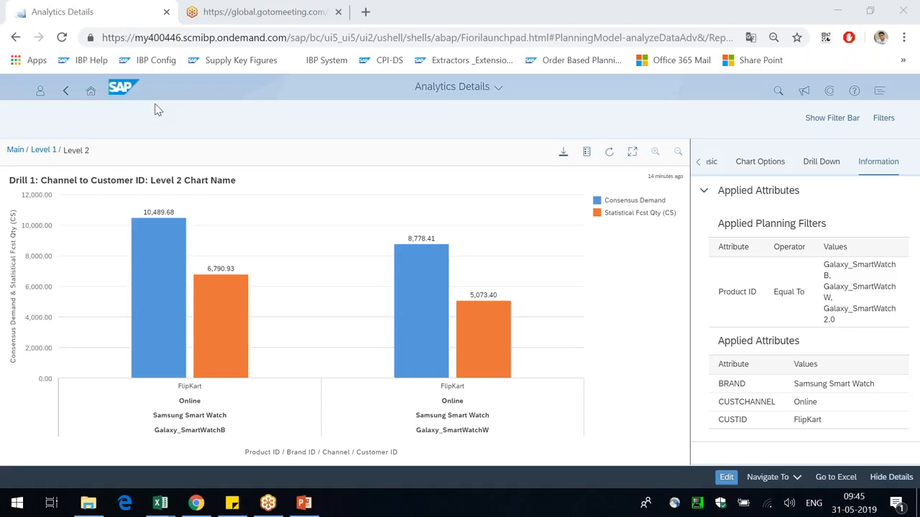
Switch to the PowerPoint slide on the Control Tower and go through its Dashboards and Custom Alerts topics
{"action": "key", "text": "alt+Tab"}
{"action": "key", "text": "Tab"}
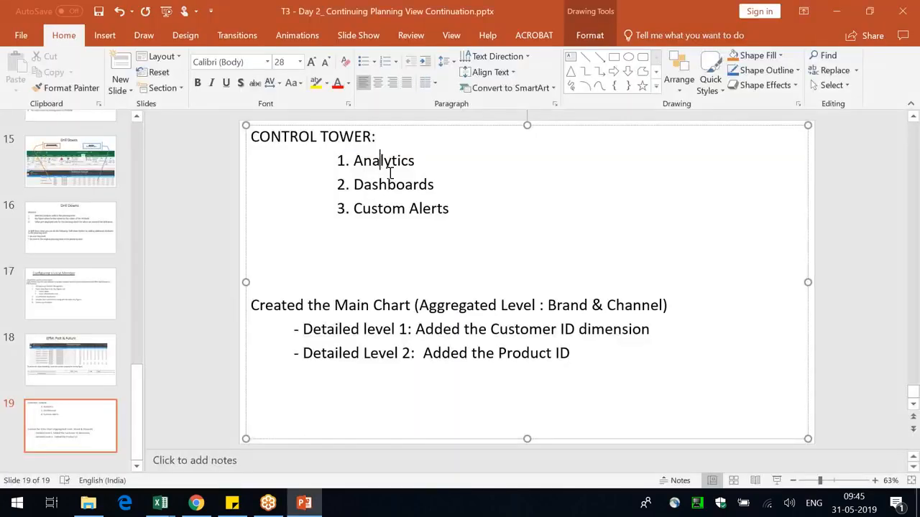
{"action": "double_click", "coordinate": [394, 184]}
{"action": "left_click", "coordinate": [392, 209]}
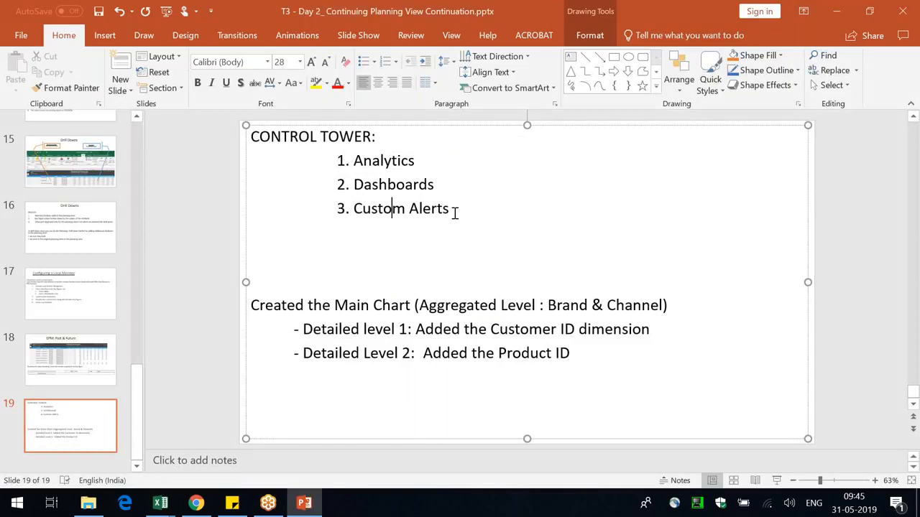